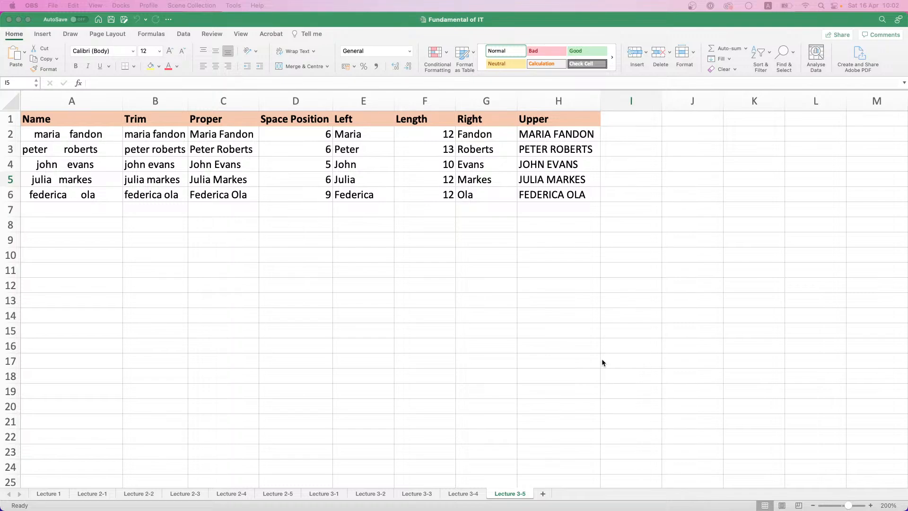
Add a new worksheet after Lecture 3-5 and rename it Lecture 4-1
{"action": "left_click", "coordinate": [543, 494]}
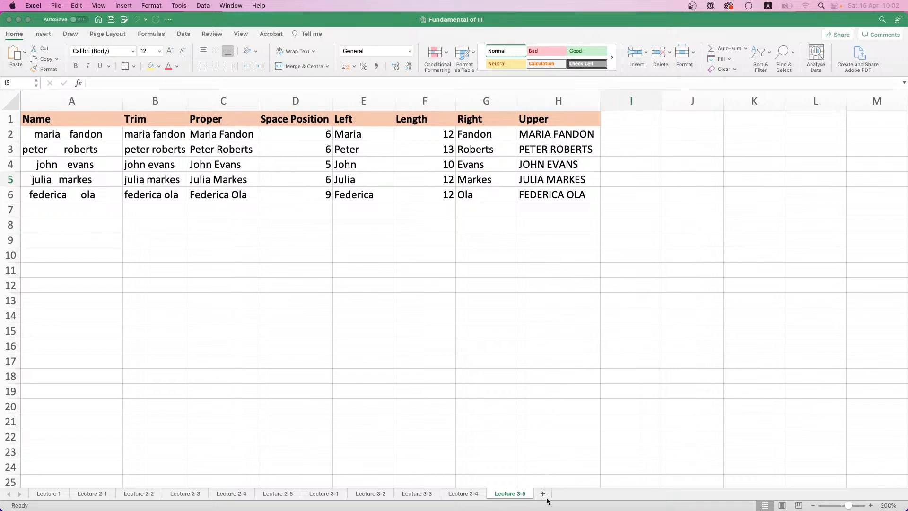
{"action": "right_click", "coordinate": [548, 495]}
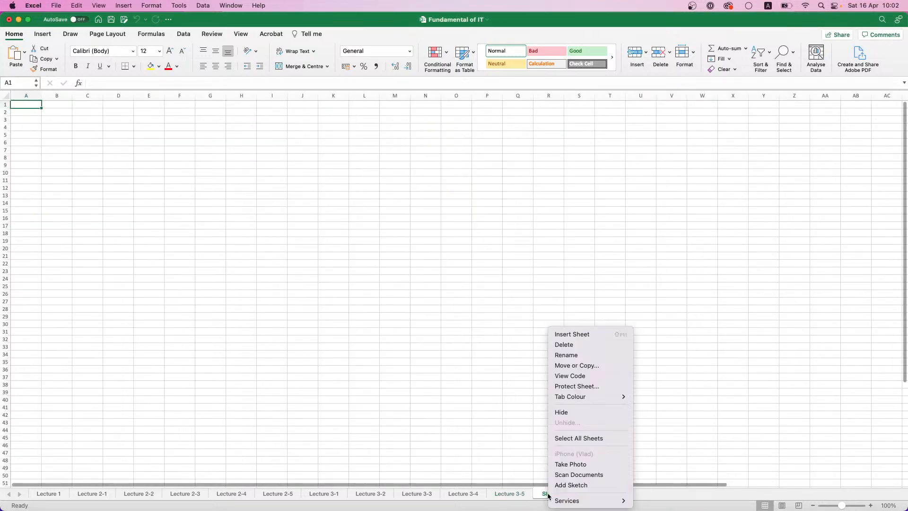
{"action": "left_click", "coordinate": [580, 353]}
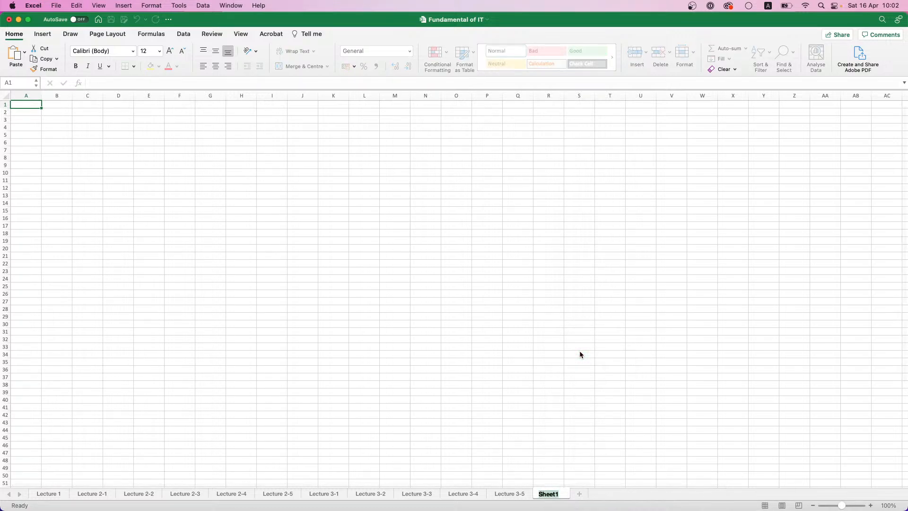
{"action": "type", "text": "Lecture 4"}
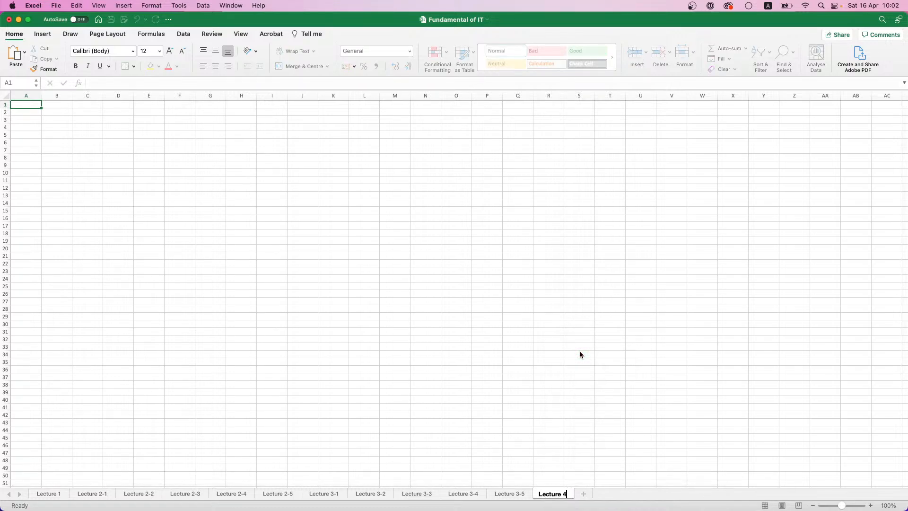
{"action": "type", "text": "-1"}
{"action": "key", "text": "Return"}
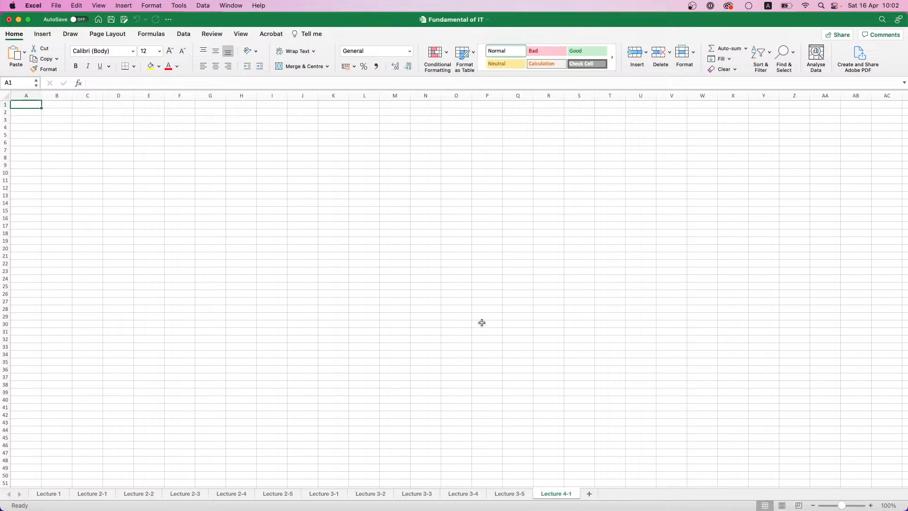
Copy the employee bonus table A1:D16 from the Lecture 3-4 sheet into Lecture 4-1, starting at cell A1
{"action": "scroll", "coordinate": [375, 246], "scroll_direction": "up", "scroll_amount": 3}
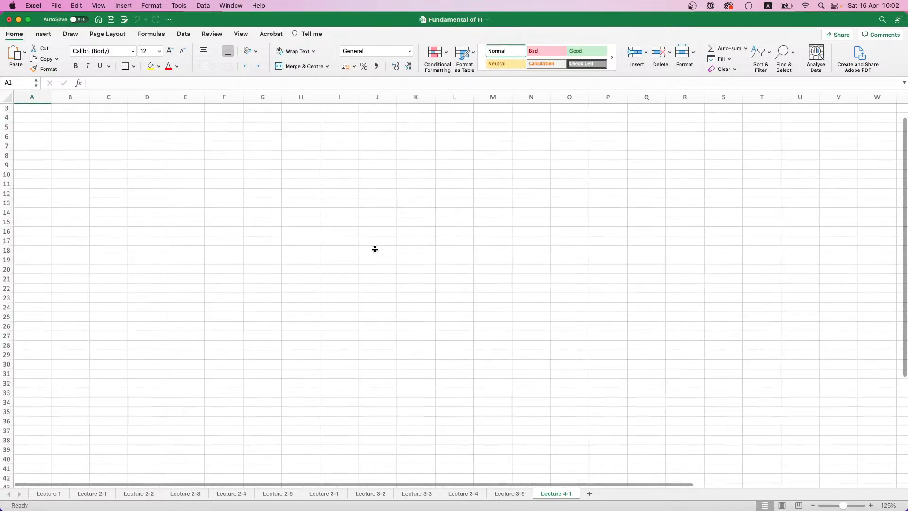
{"action": "scroll", "coordinate": [375, 249], "scroll_direction": "up", "scroll_amount": 3}
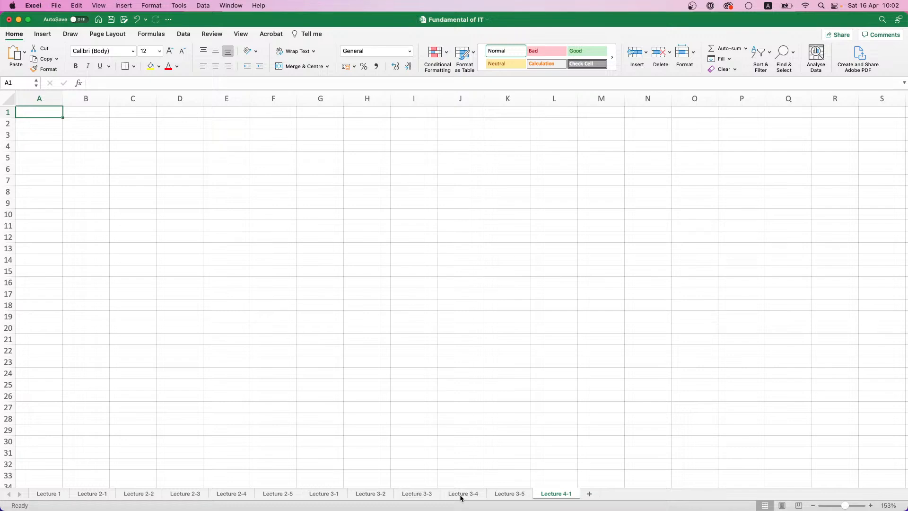
{"action": "left_click", "coordinate": [372, 495]}
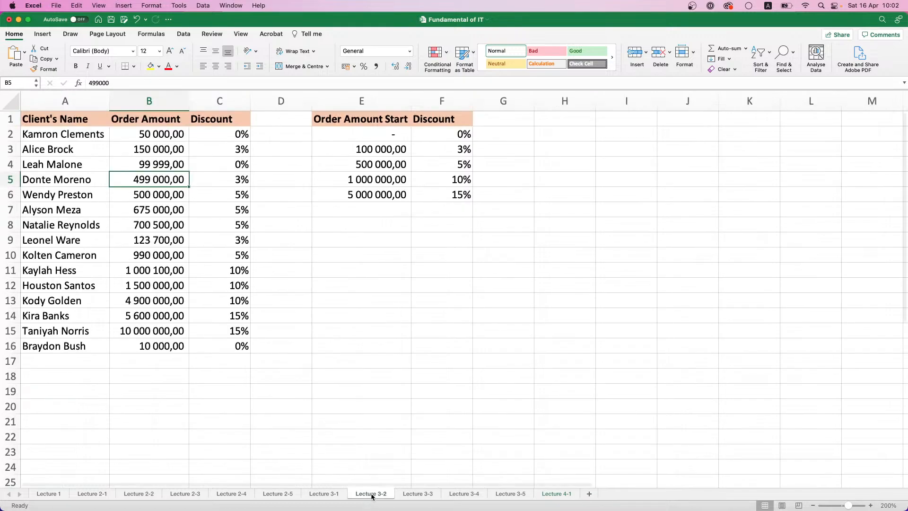
{"action": "left_click", "coordinate": [423, 495]}
{"action": "left_click", "coordinate": [460, 495]}
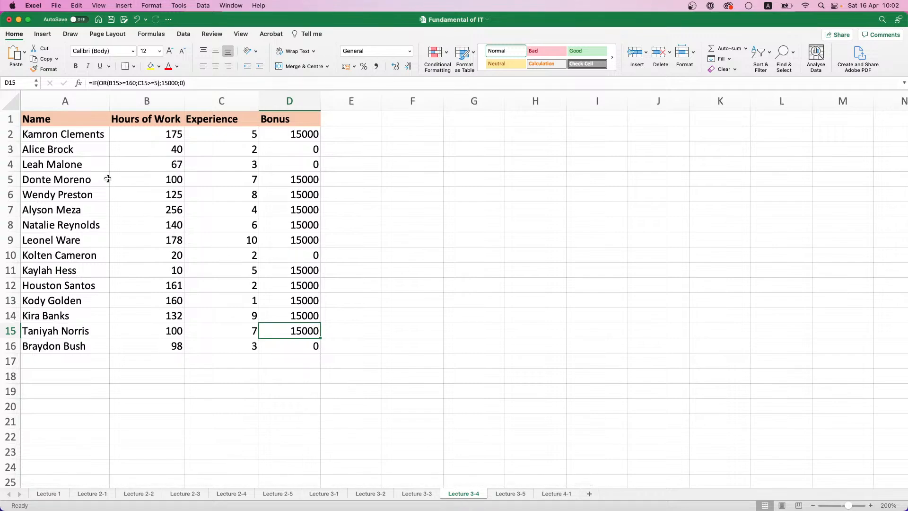
{"action": "left_click_drag", "start_coordinate": [51, 125], "coordinate": [297, 345]}
{"action": "key", "text": "super+c"}
{"action": "left_click", "coordinate": [548, 493]}
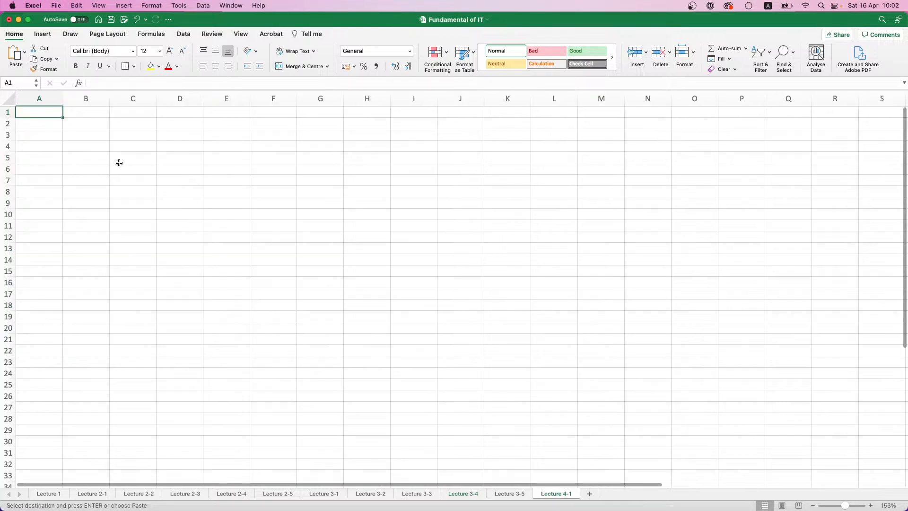
{"action": "key", "text": "super+v"}
Fill the header cells A1:D1 with light grey and fit the width of column A to its contents
{"action": "left_click_drag", "start_coordinate": [28, 112], "coordinate": [171, 103]}
{"action": "left_click", "coordinate": [159, 67]}
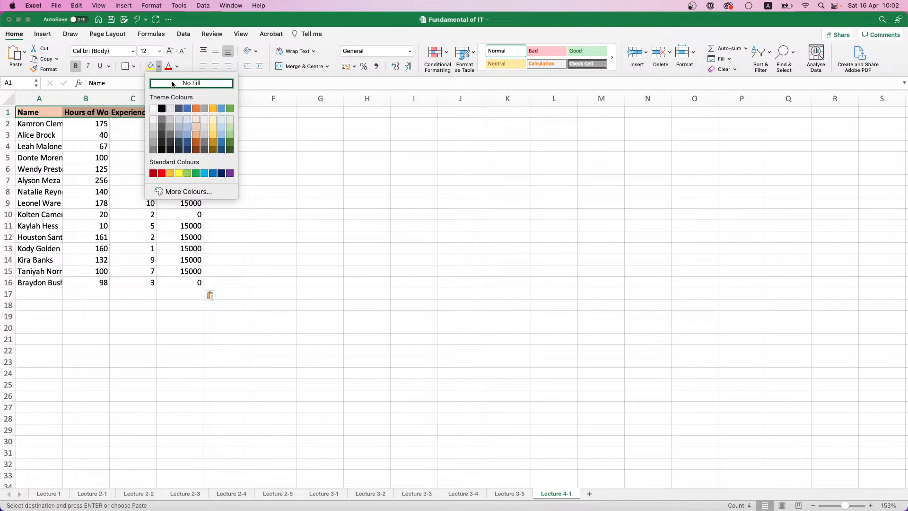
{"action": "left_click", "coordinate": [206, 131]}
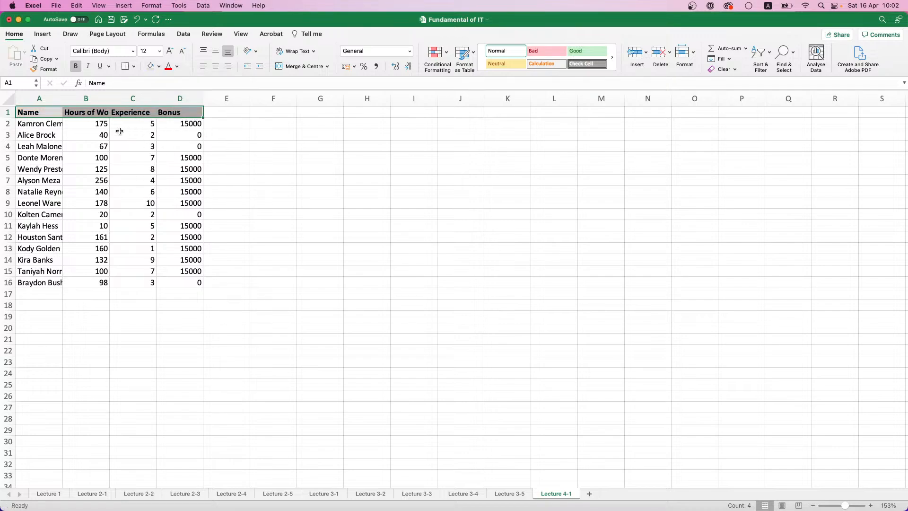
{"action": "left_click", "coordinate": [123, 135]}
{"action": "double_click", "coordinate": [63, 101]}
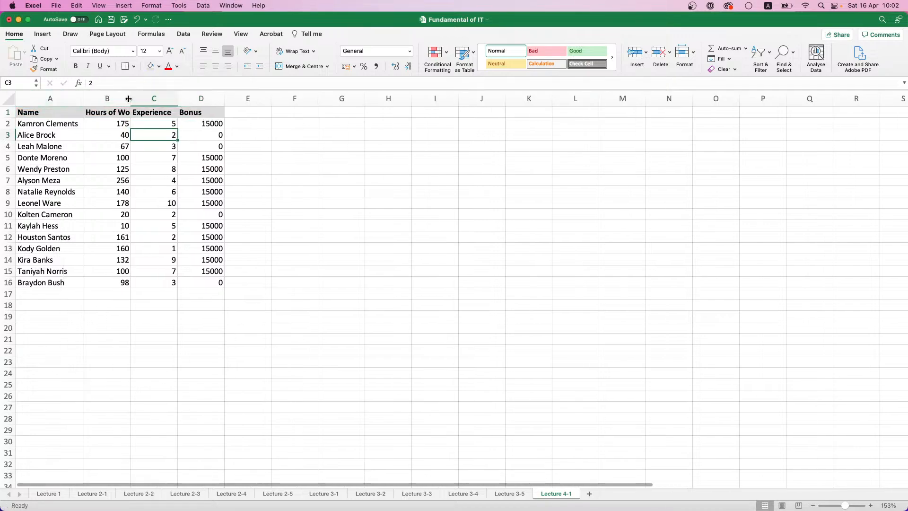
Apply the comma number format to the Bonus values in D2:D16
{"action": "left_click_drag", "start_coordinate": [207, 122], "coordinate": [208, 282]}
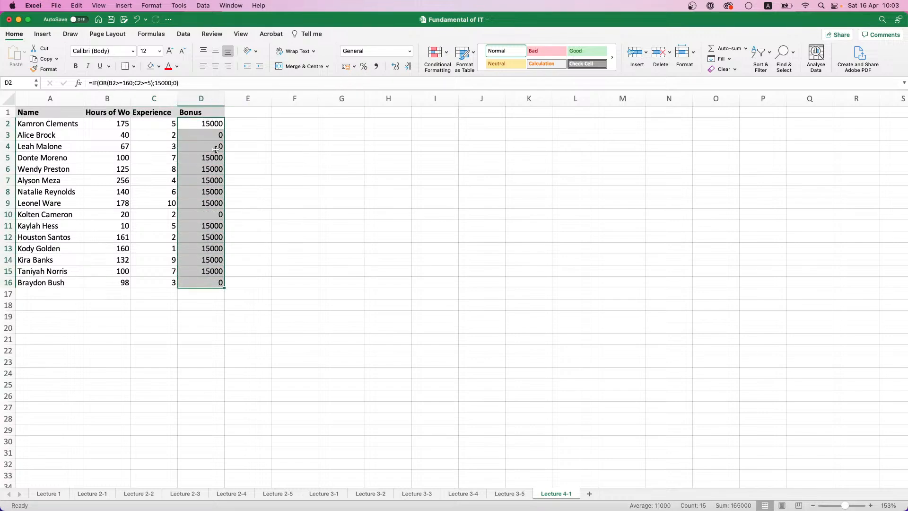
{"action": "left_click", "coordinate": [376, 66]}
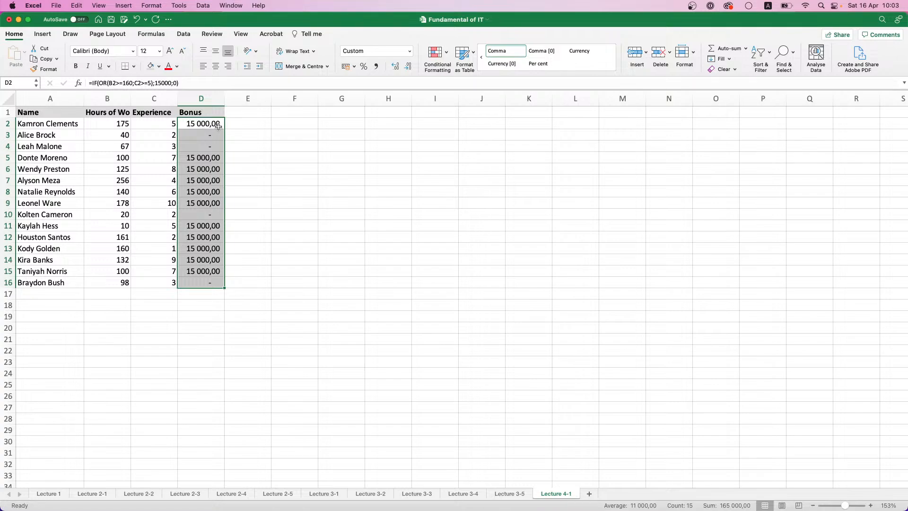
{"action": "left_click", "coordinate": [165, 135]}
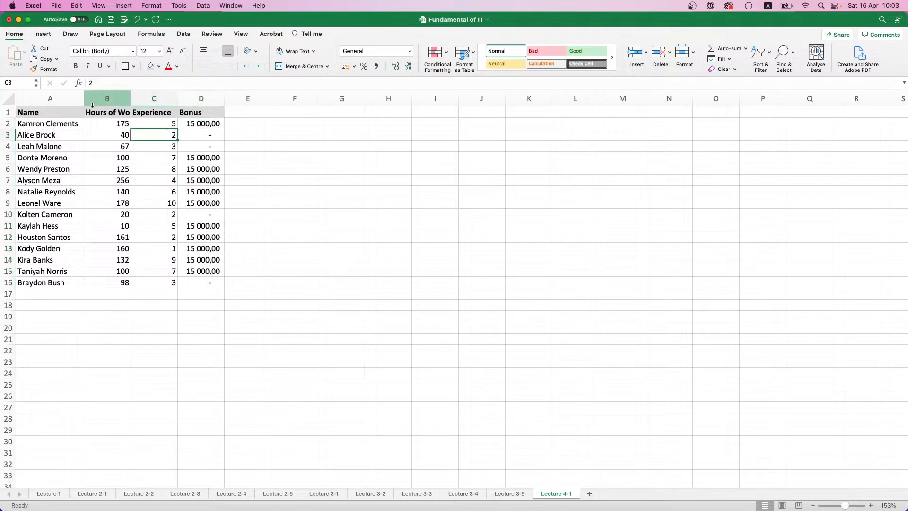
Examine the bonus formulas in several rows of column D
{"action": "left_click", "coordinate": [202, 122]}
{"action": "left_click", "coordinate": [205, 169]}
{"action": "left_click", "coordinate": [207, 236]}
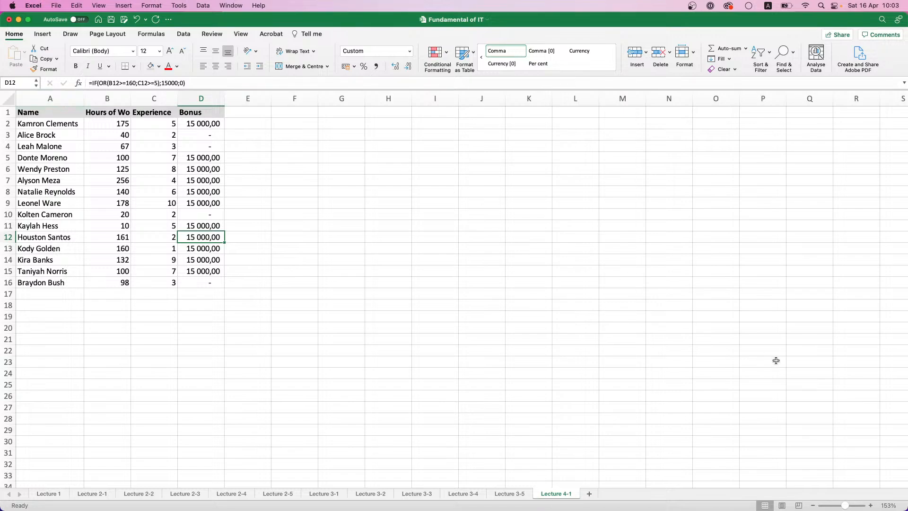
{"action": "left_click", "coordinate": [871, 506]}
{"action": "left_click", "coordinate": [871, 505]}
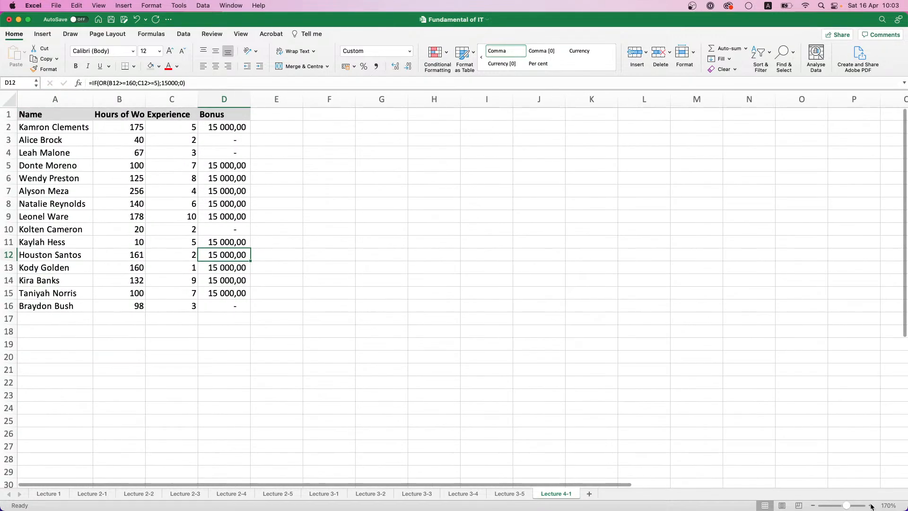
{"action": "left_click", "coordinate": [871, 505]}
{"action": "left_click", "coordinate": [871, 505]}
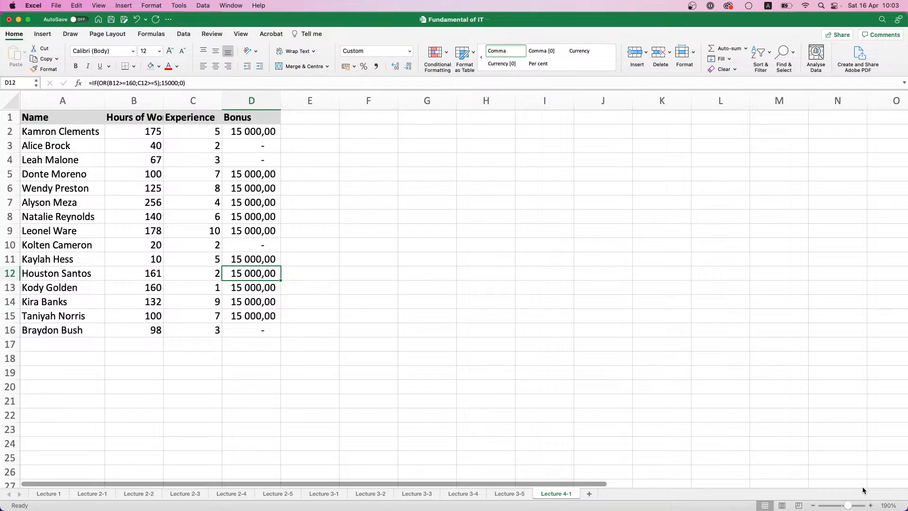
{"action": "left_click", "coordinate": [246, 133]}
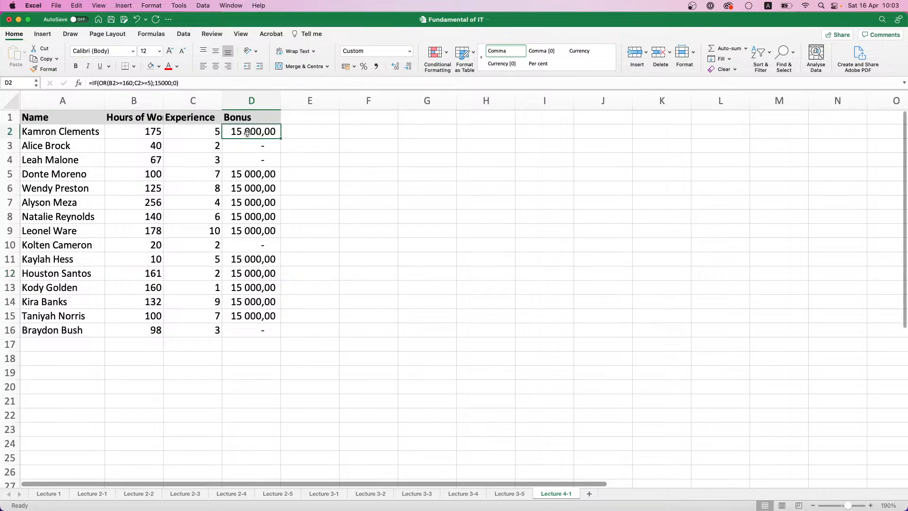
{"action": "left_click_drag", "start_coordinate": [247, 188], "coordinate": [249, 196]}
{"action": "left_click", "coordinate": [251, 217]}
{"action": "left_click", "coordinate": [254, 231]}
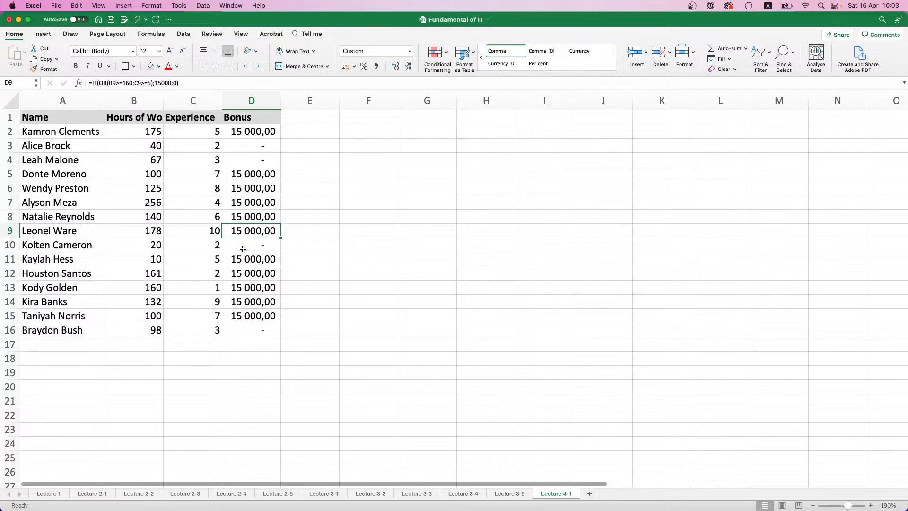
{"action": "scroll", "coordinate": [247, 228], "scroll_direction": "down", "scroll_amount": 1}
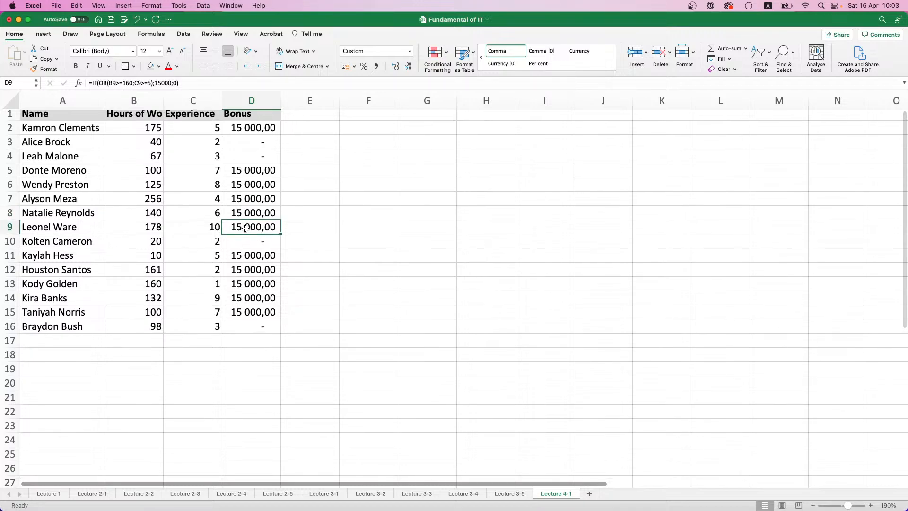
{"action": "left_click", "coordinate": [250, 256]}
{"action": "left_click", "coordinate": [251, 270]}
{"action": "left_click", "coordinate": [251, 284]}
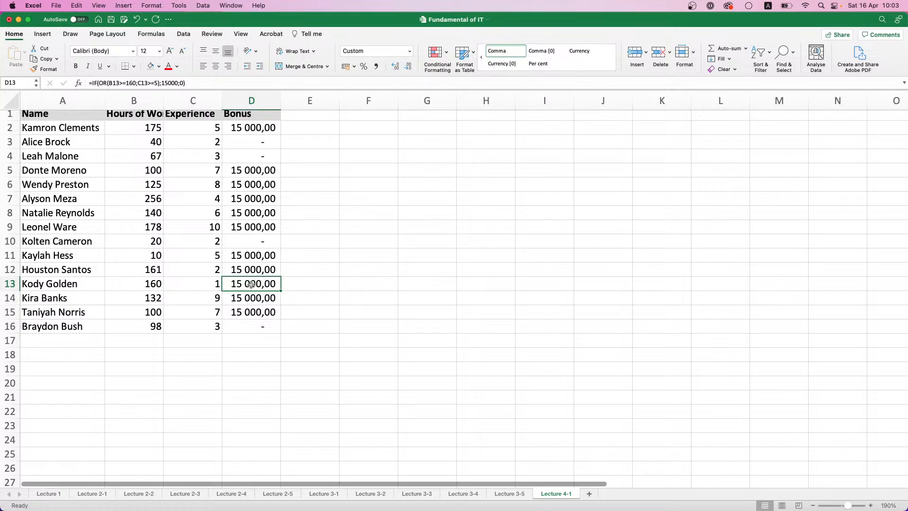
{"action": "left_click", "coordinate": [242, 128]}
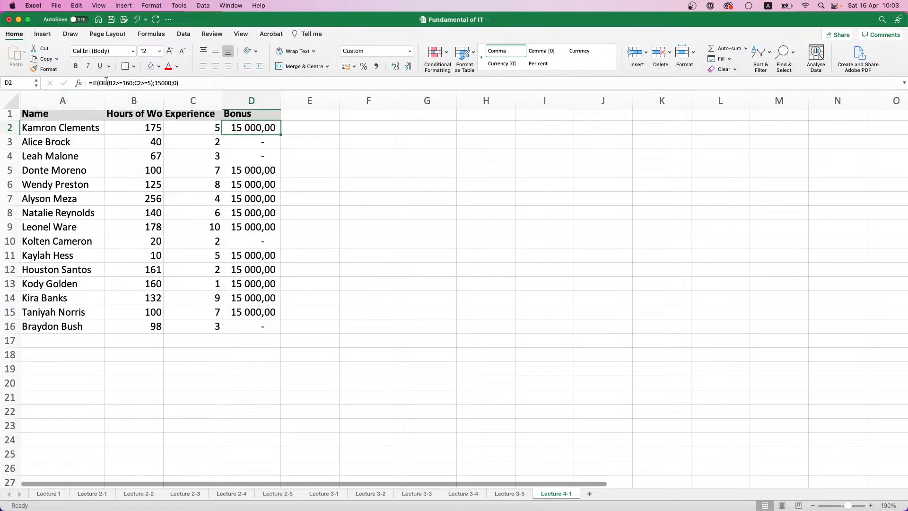
{"action": "left_click", "coordinate": [242, 173]}
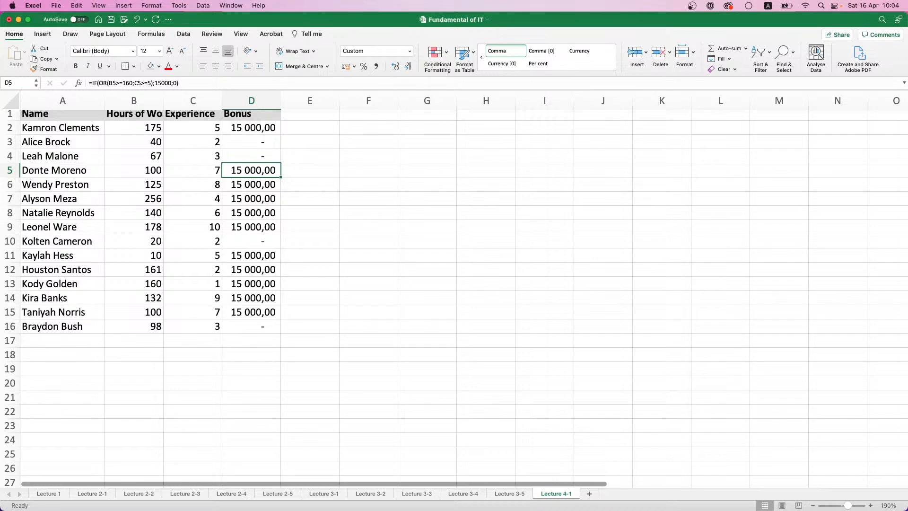
Clear the table contents in A1:D16 on the Lecture 4-1 sheet
{"action": "scroll", "coordinate": [318, 451], "scroll_direction": "up", "scroll_amount": 1}
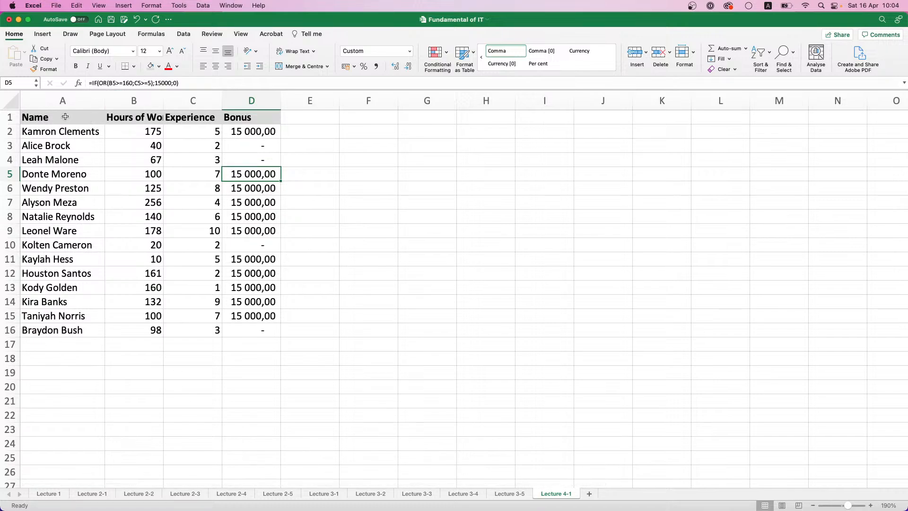
{"action": "left_click_drag", "start_coordinate": [64, 117], "coordinate": [259, 337]}
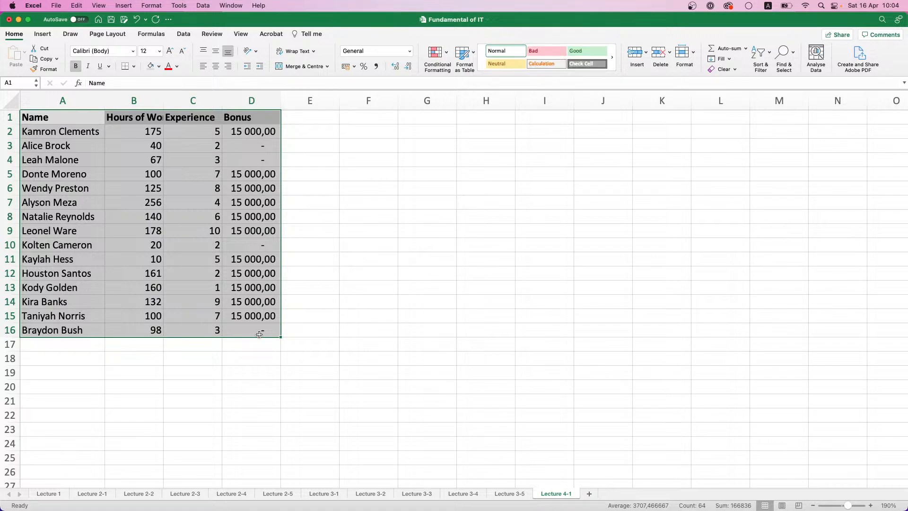
{"action": "key", "text": "Delete"}
Look through the earlier lecture sheets from Lecture 3-5 back to Lecture 2-1 for a table to reuse
{"action": "left_click", "coordinate": [520, 495]}
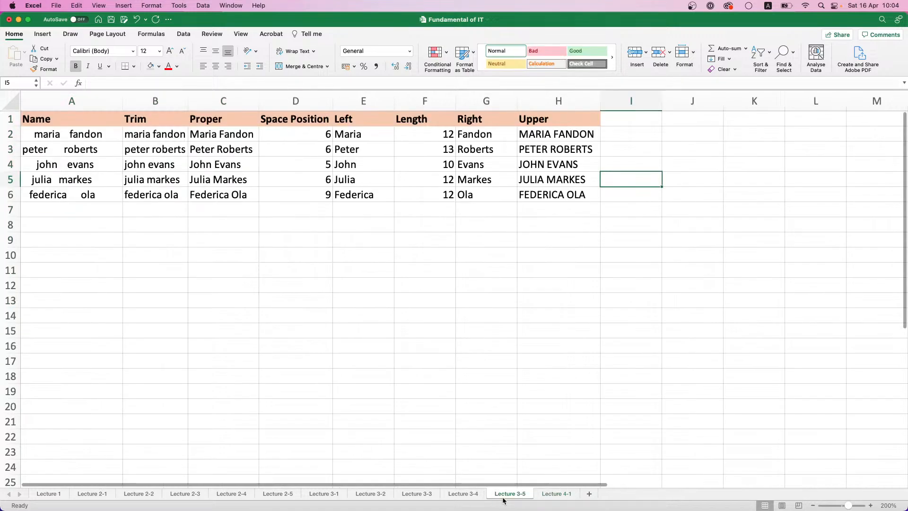
{"action": "left_click", "coordinate": [464, 494]}
{"action": "left_click", "coordinate": [421, 495]}
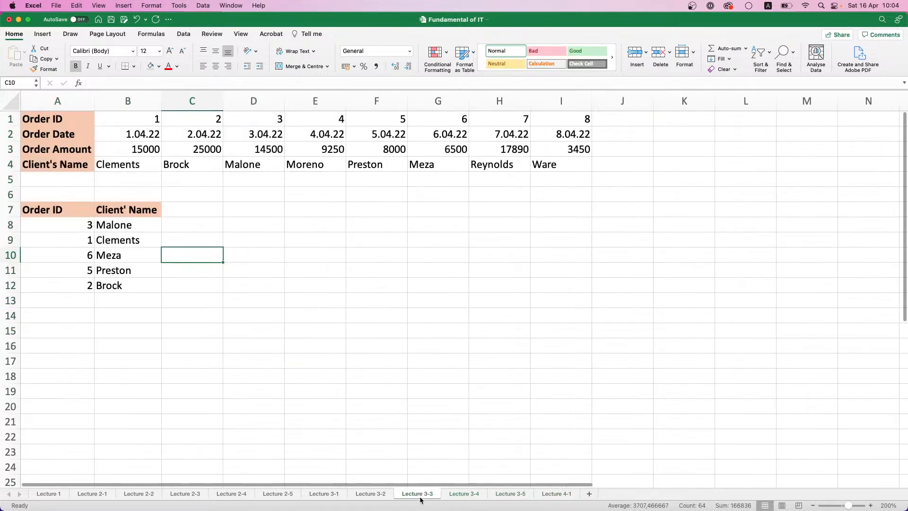
{"action": "left_click", "coordinate": [365, 494]}
{"action": "left_click", "coordinate": [316, 493]}
{"action": "left_click", "coordinate": [264, 495]}
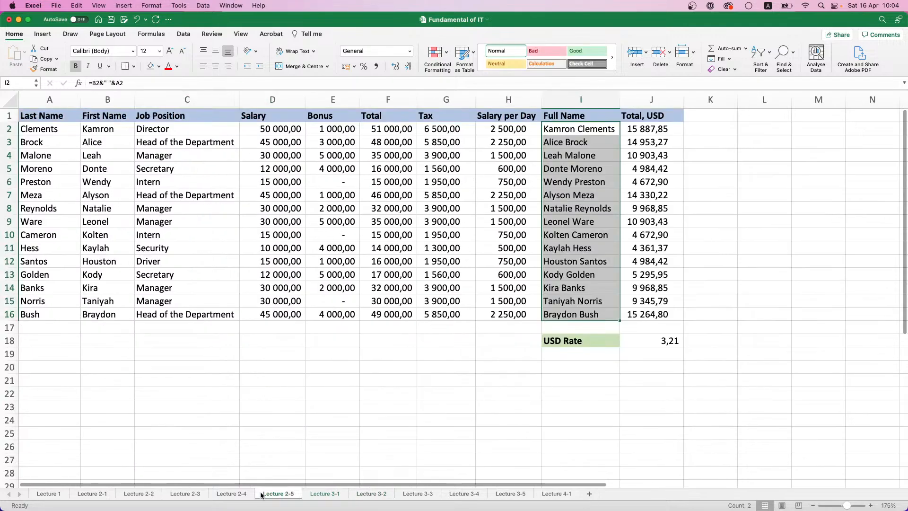
{"action": "left_click", "coordinate": [242, 495]}
{"action": "left_click", "coordinate": [184, 494]}
{"action": "left_click", "coordinate": [139, 494]}
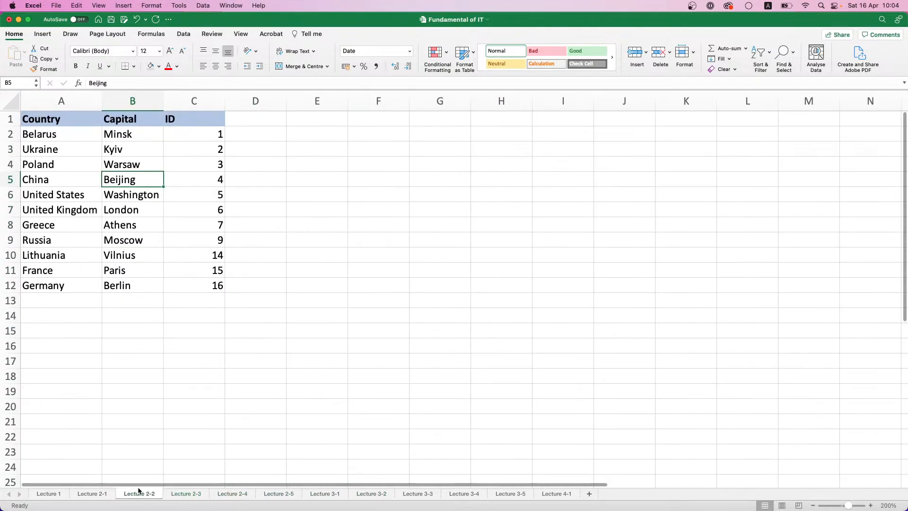
{"action": "left_click", "coordinate": [104, 494]}
{"action": "left_click", "coordinate": [413, 494]}
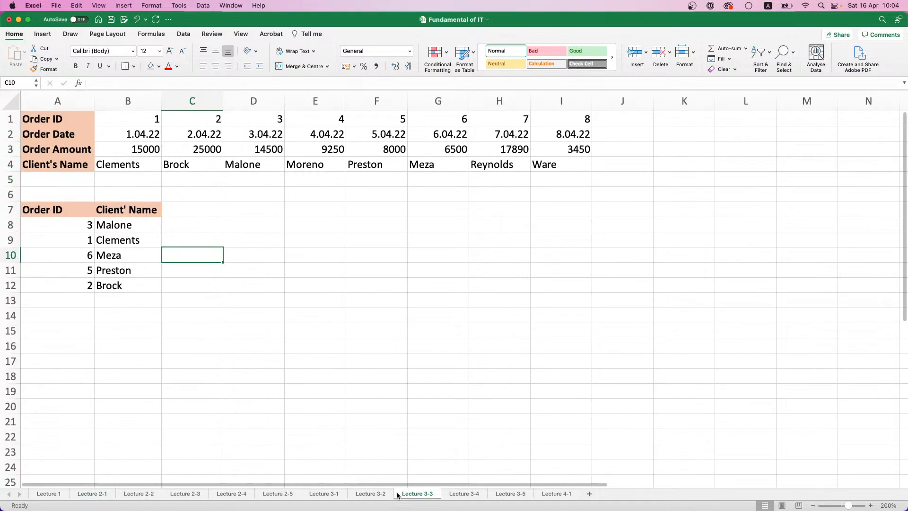
{"action": "left_click", "coordinate": [379, 495]}
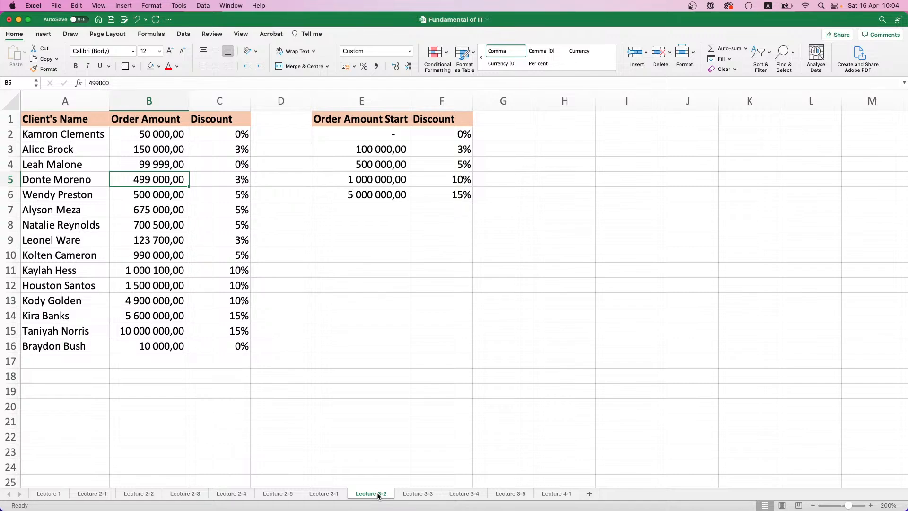
Copy the selected table A1:D16 from Lecture 3-4 again and paste it into Lecture 4-1 at cell A1
{"action": "left_click", "coordinate": [462, 497]}
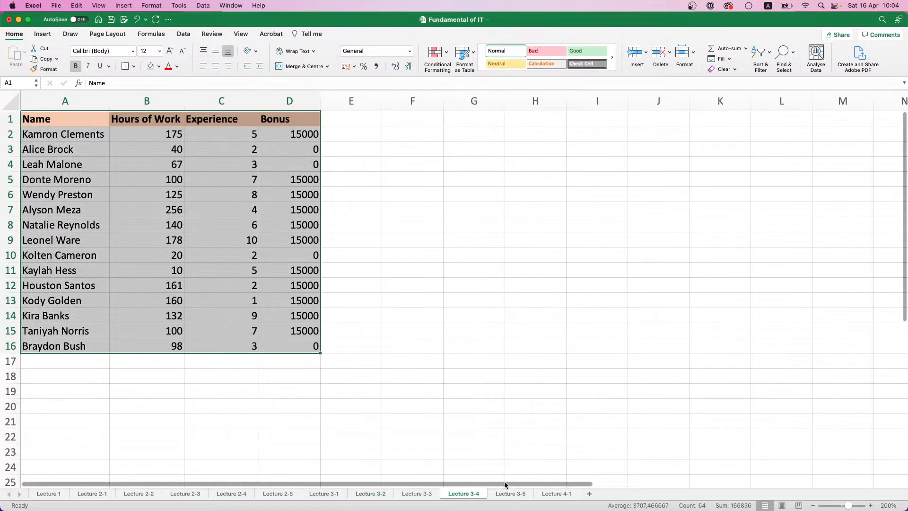
{"action": "key", "text": "super+c"}
{"action": "left_click", "coordinate": [556, 493]}
{"action": "key", "text": "super+v"}
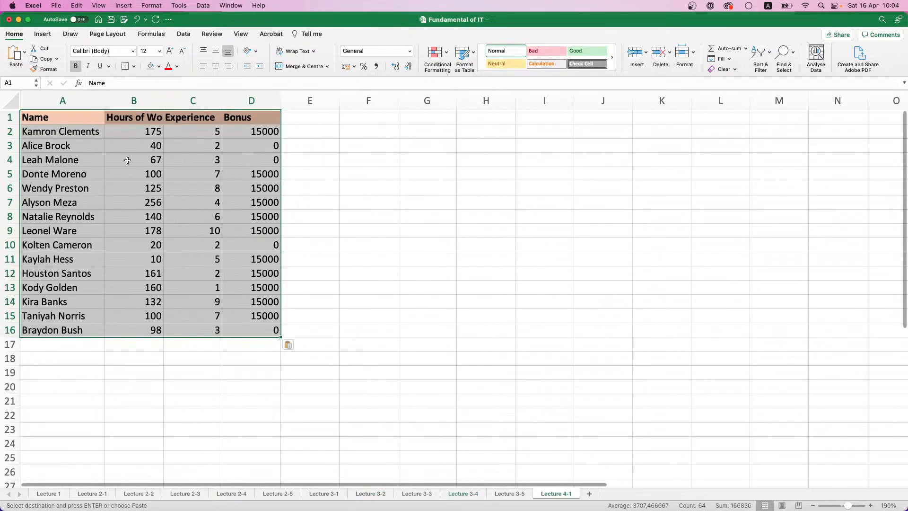
Convert the pasted table on Lecture 4-1 to values only and delete the Bonus column D
{"action": "left_click", "coordinate": [289, 345]}
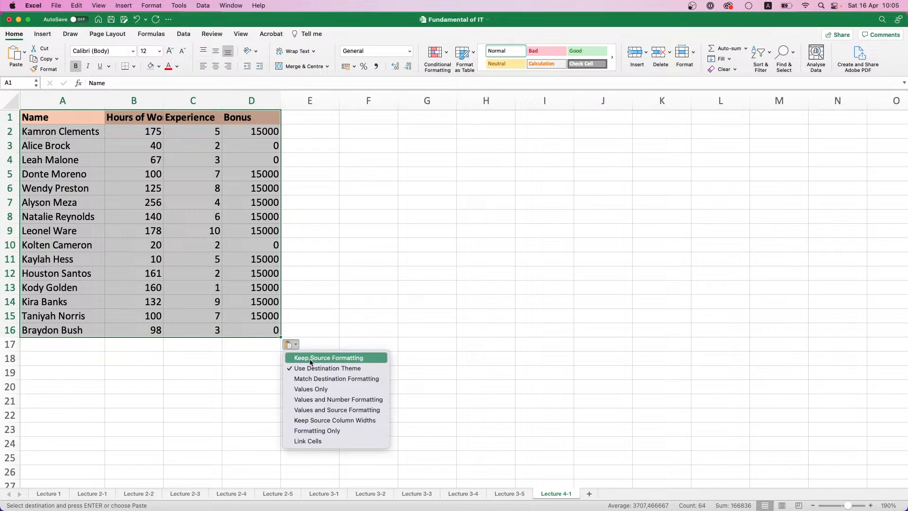
{"action": "left_click", "coordinate": [316, 389]}
{"action": "left_click", "coordinate": [235, 186]}
{"action": "left_click", "coordinate": [251, 114]}
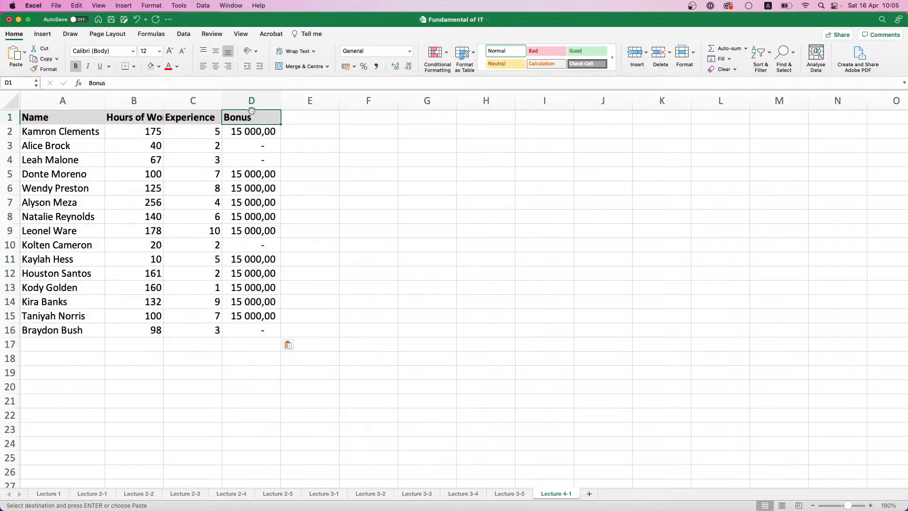
{"action": "left_click", "coordinate": [252, 101]}
{"action": "left_click", "coordinate": [656, 54]}
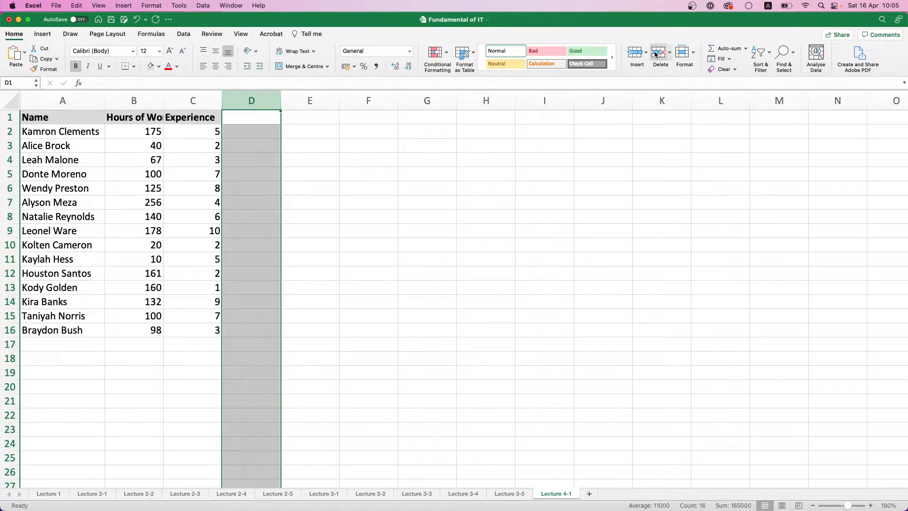
Replace the Hours of Work header in cell B1 with Sex
{"action": "left_click", "coordinate": [171, 117]}
{"action": "left_click", "coordinate": [139, 112]}
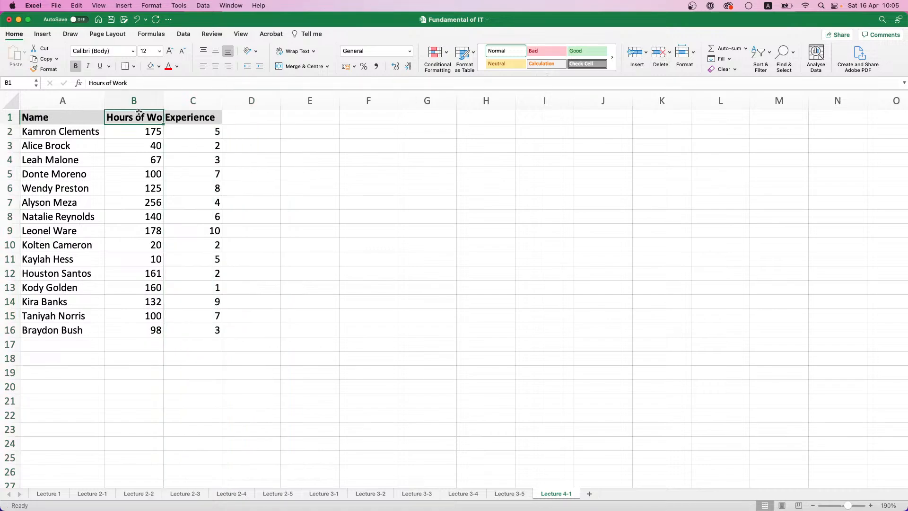
{"action": "double_click", "coordinate": [140, 113]}
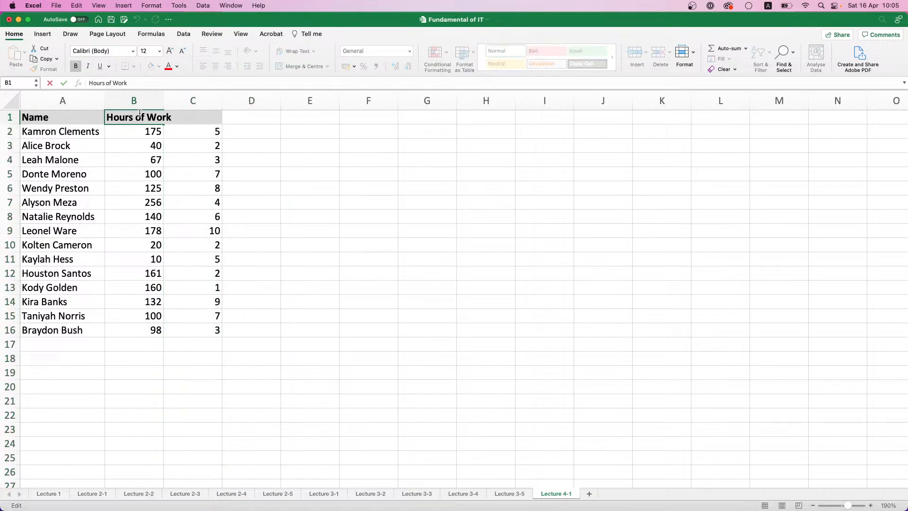
{"action": "key", "text": "Escape"}
{"action": "type", "text": "Sex"}
Rename the header in C1 to Children amt. and fit column C's width to its contents
{"action": "left_click", "coordinate": [201, 111]}
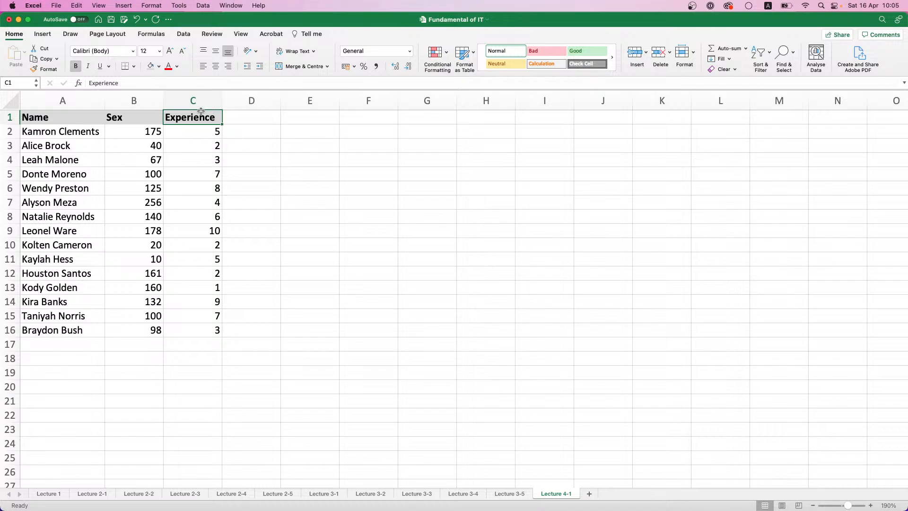
{"action": "type", "text": "Chil"}
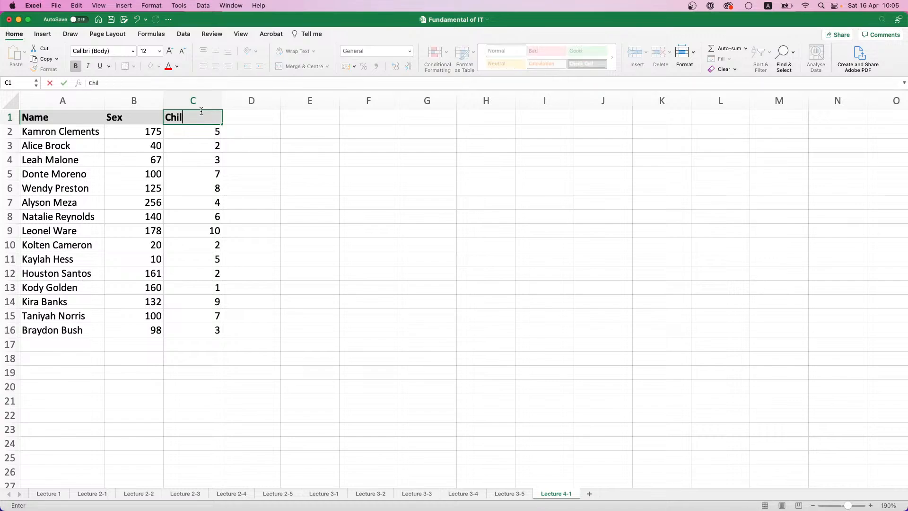
{"action": "type", "text": "dren amt."}
{"action": "left_click", "coordinate": [199, 100]}
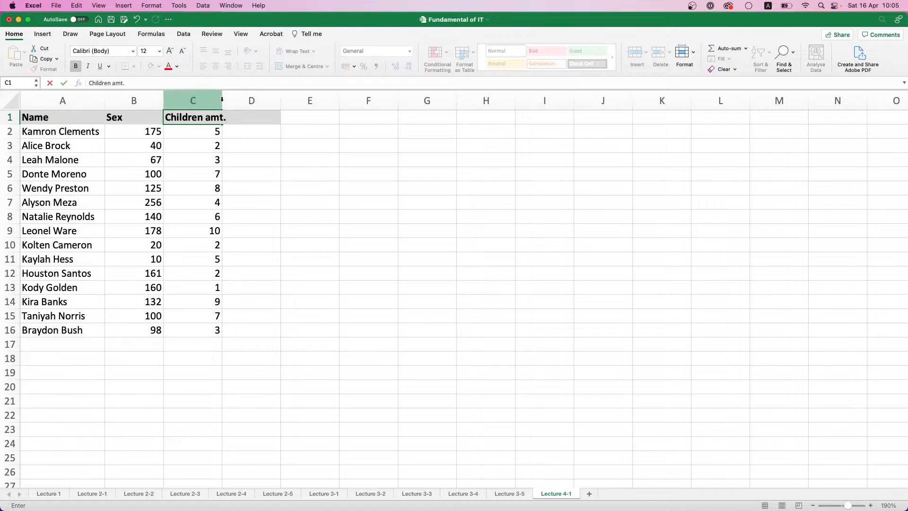
{"action": "double_click", "coordinate": [223, 100]}
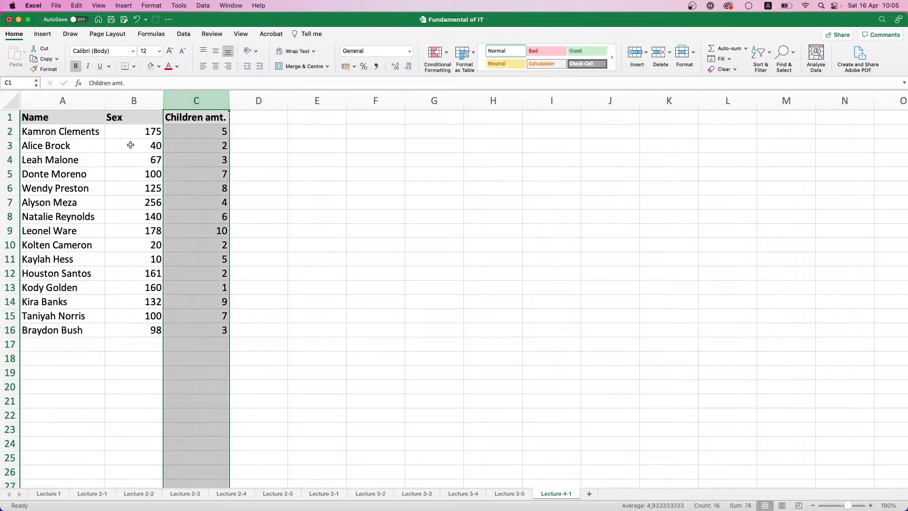
Clear the numbers in B2:B16 under the Sex header
{"action": "left_click", "coordinate": [70, 131]}
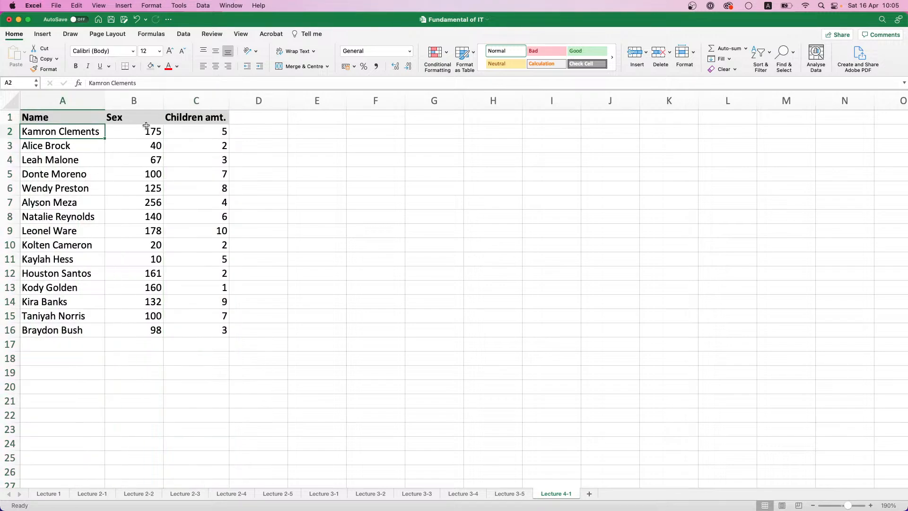
{"action": "left_click_drag", "start_coordinate": [151, 131], "coordinate": [148, 330]}
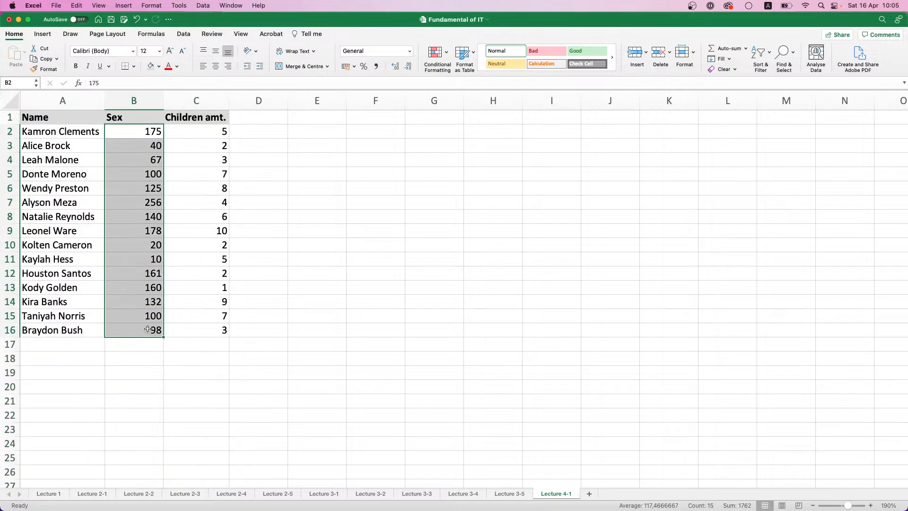
{"action": "key", "text": "Delete"}
Fill the Sex column in B2:B5 with male, female, male and male
{"action": "left_click", "coordinate": [141, 130]}
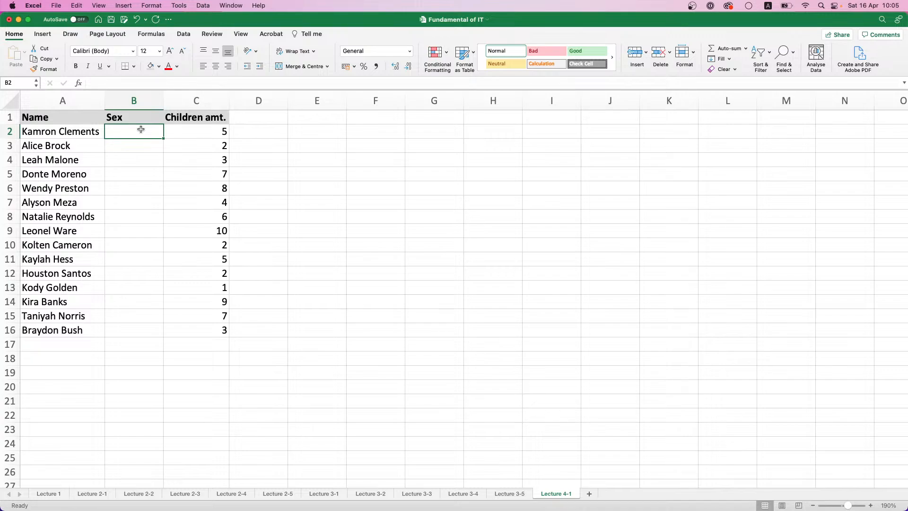
{"action": "type", "text": "ma"}
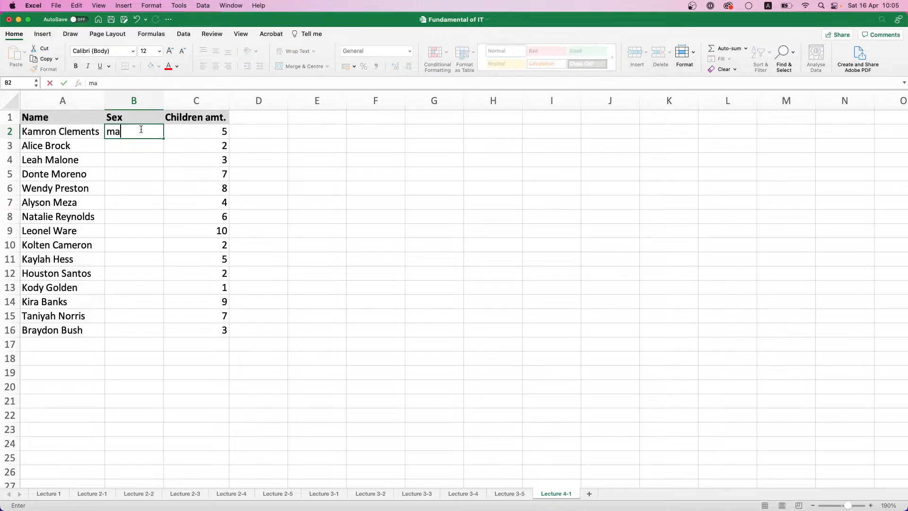
{"action": "type", "text": "le"}
{"action": "key", "text": "Return"}
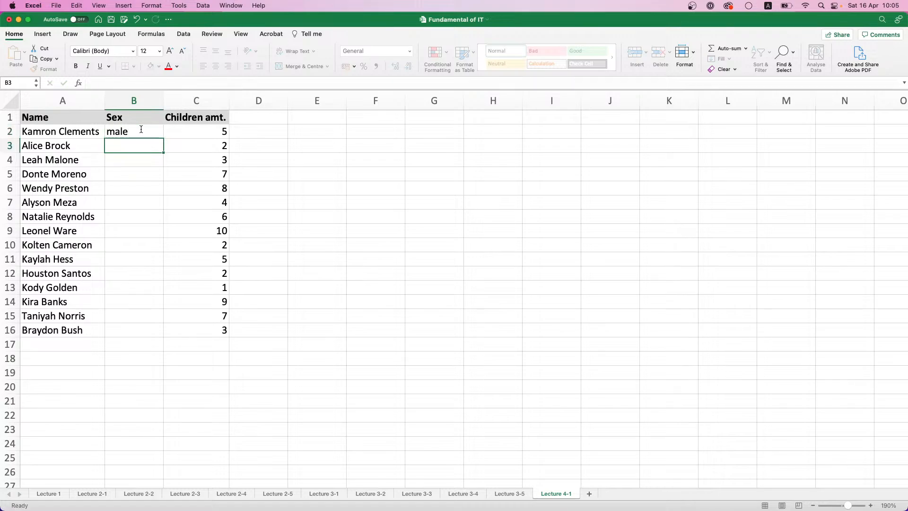
{"action": "type", "text": "female"}
{"action": "key", "text": "Return"}
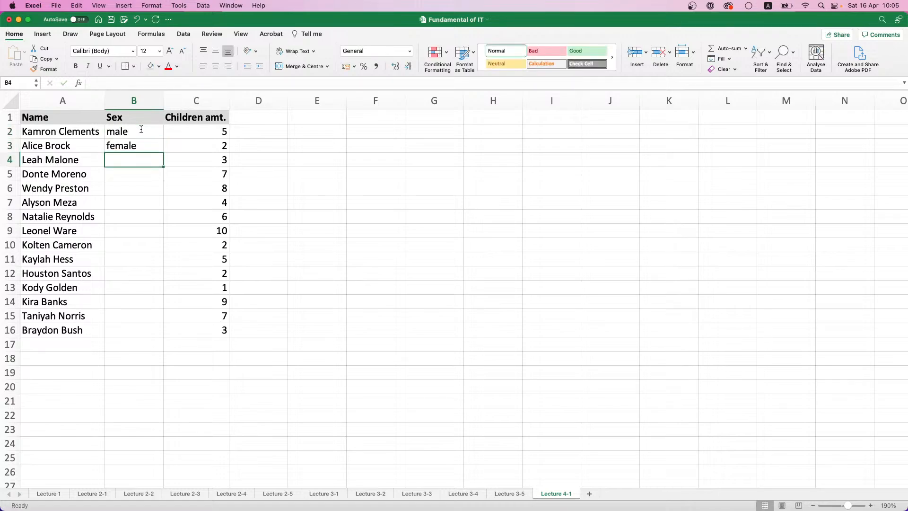
{"action": "type", "text": "male"}
{"action": "key", "text": "Return"}
{"action": "type", "text": "male"}
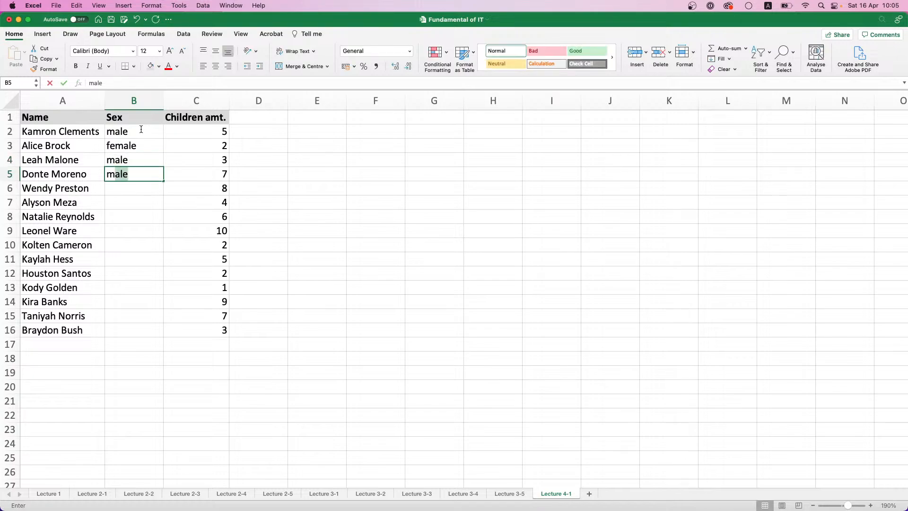
{"action": "key", "text": "Return"}
Fill B6:B8 with female and B9:B10 with male in the Sex column
{"action": "type", "text": "female"}
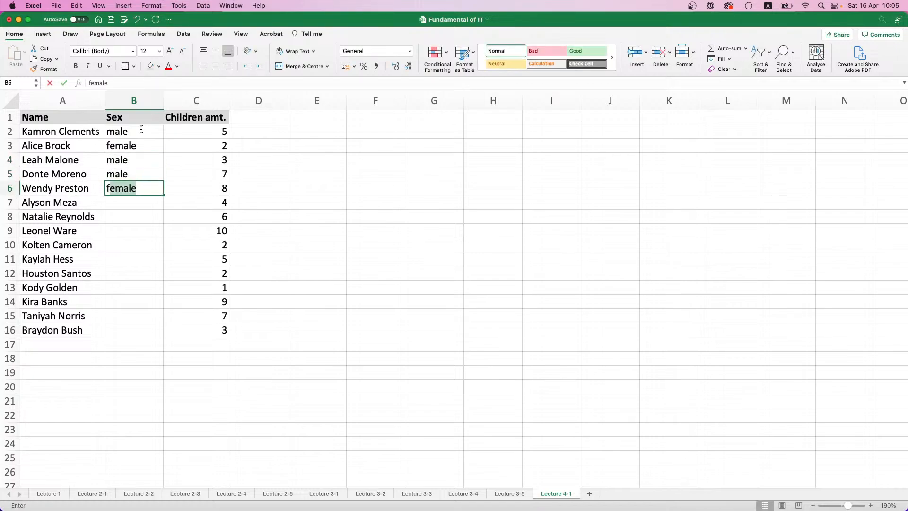
{"action": "key", "text": "Return"}
{"action": "type", "text": "female"}
{"action": "key", "text": "Return"}
{"action": "type", "text": "female"}
{"action": "key", "text": "Return"}
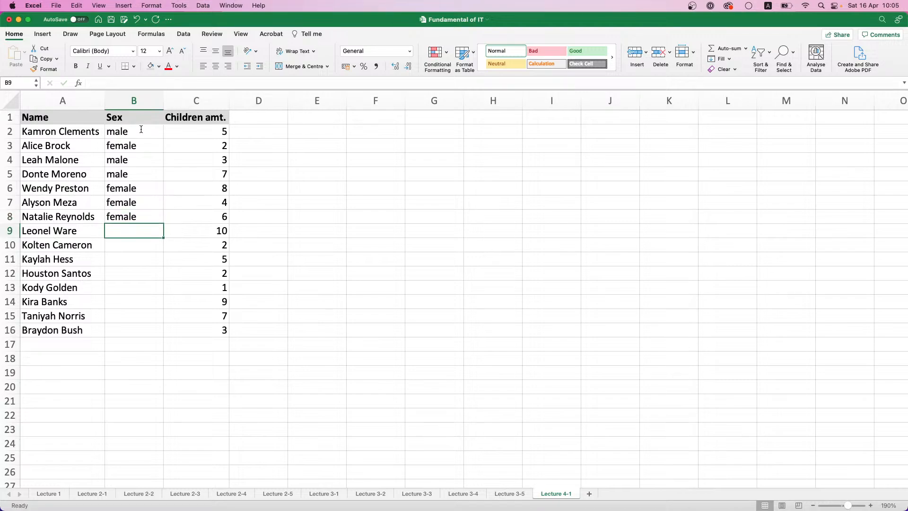
{"action": "type", "text": "male"}
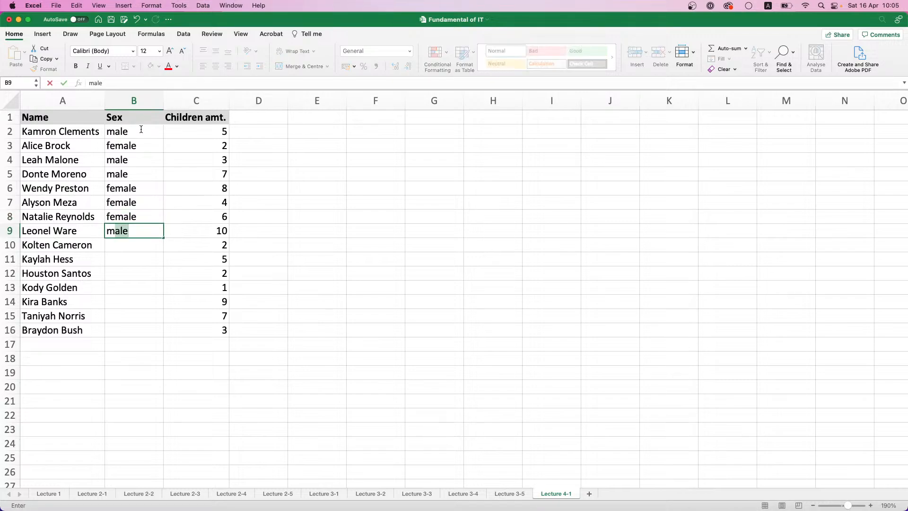
{"action": "key", "text": "Return"}
{"action": "type", "text": "male"}
{"action": "key", "text": "Return"}
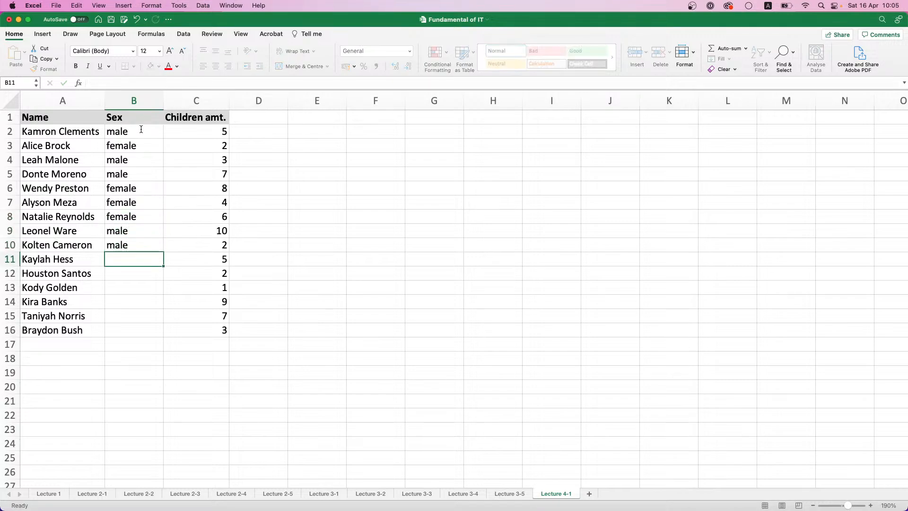
Complete the Sex column in B11:B16 with female, male, male, female, female and male
{"action": "type", "text": "female"}
{"action": "key", "text": "Return"}
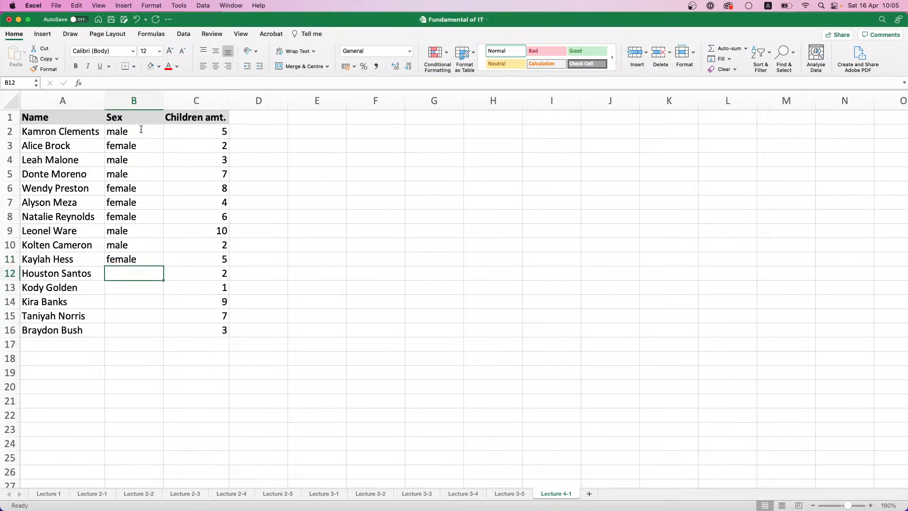
{"action": "type", "text": "male"}
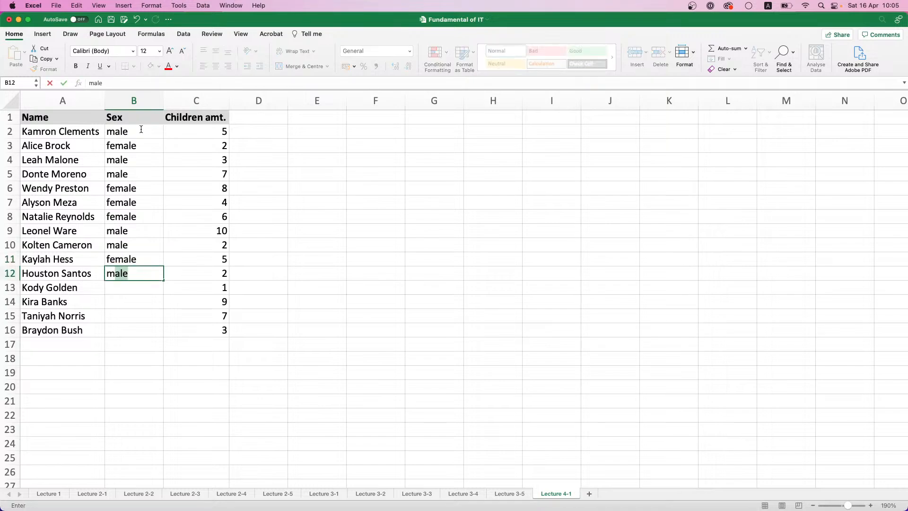
{"action": "key", "text": "Return"}
{"action": "type", "text": "male"}
{"action": "key", "text": "Return"}
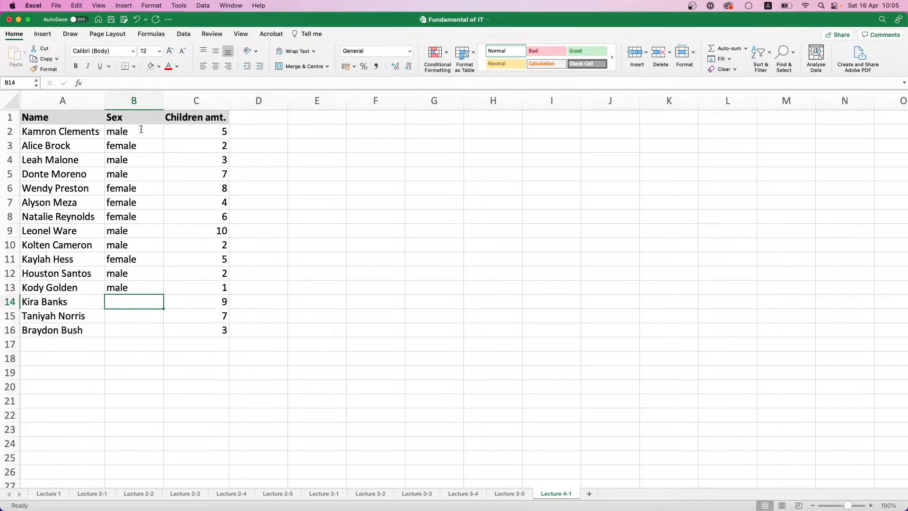
{"action": "type", "text": "female"}
{"action": "key", "text": "Return"}
{"action": "type", "text": "female"}
{"action": "key", "text": "Return"}
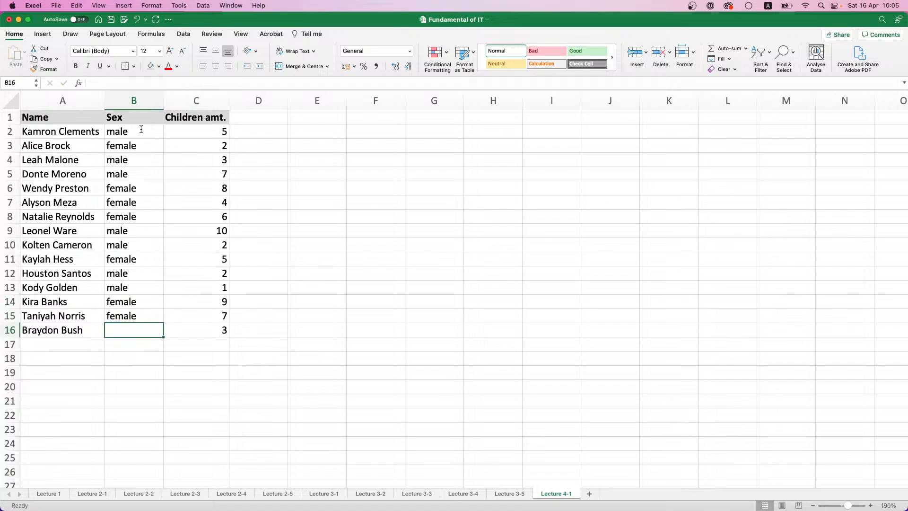
{"action": "type", "text": "male"}
{"action": "key", "text": "Return"}
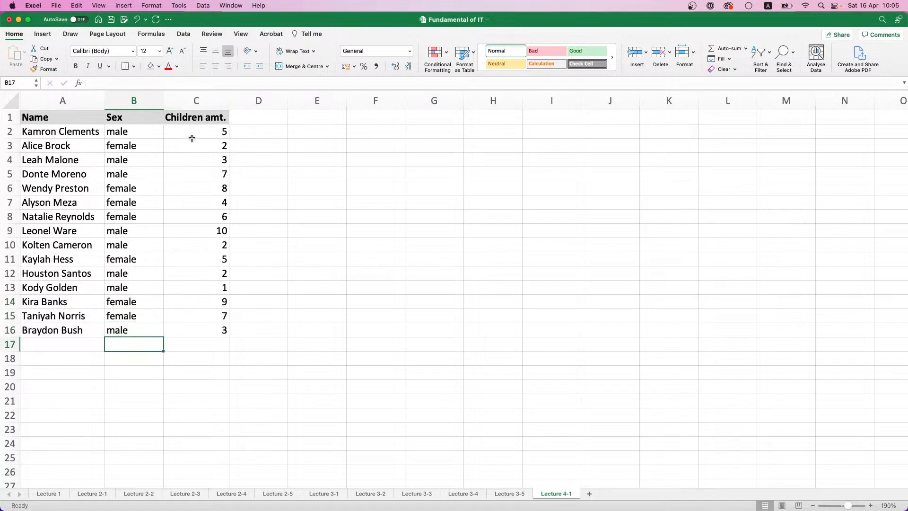
Select C2:C16 and try to enter the formula =RANDBETWEEN(0,5) in cell C2
{"action": "left_click_drag", "start_coordinate": [193, 135], "coordinate": [193, 326]}
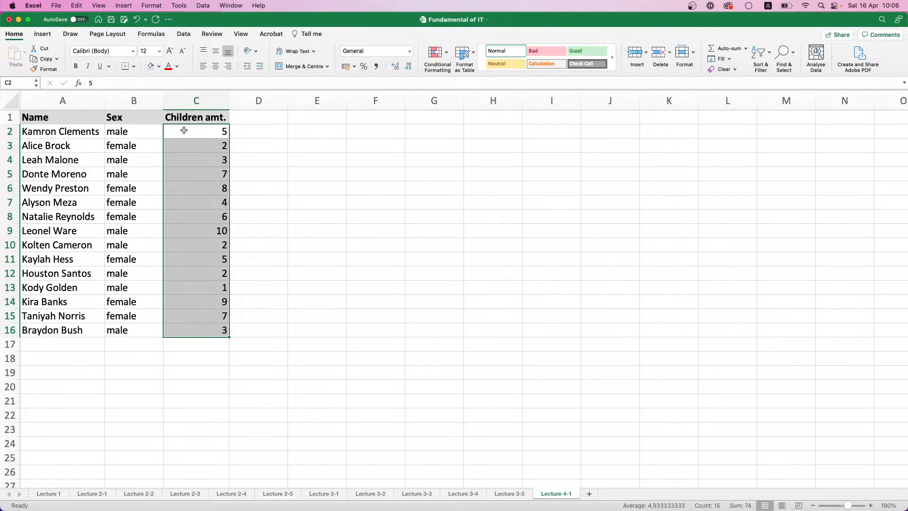
{"action": "type", "text": "="}
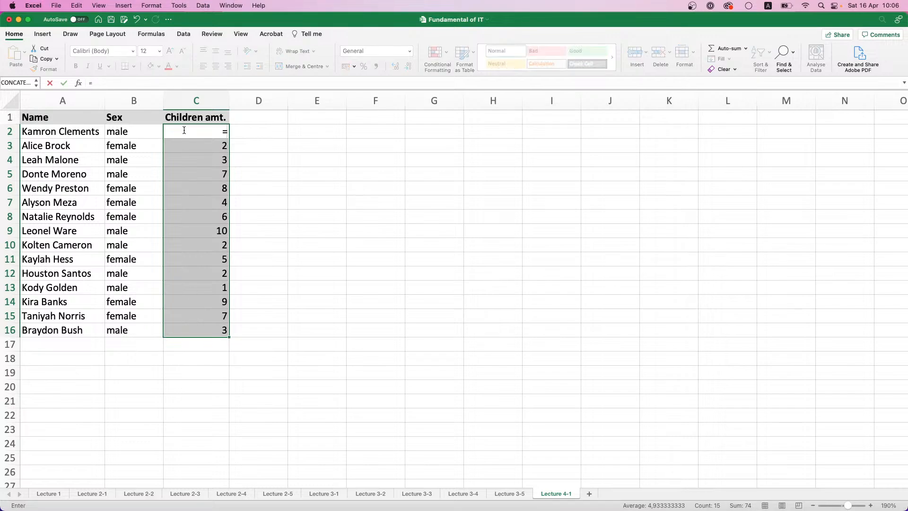
{"action": "type", "text": "R"}
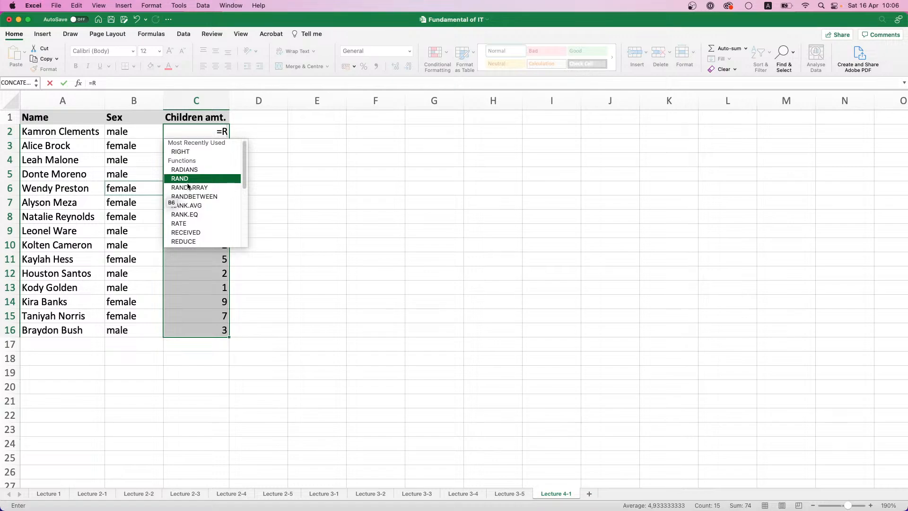
{"action": "scroll", "coordinate": [187, 188], "scroll_direction": "down", "scroll_amount": 3}
{"action": "scroll", "coordinate": [188, 187], "scroll_direction": "up", "scroll_amount": 3}
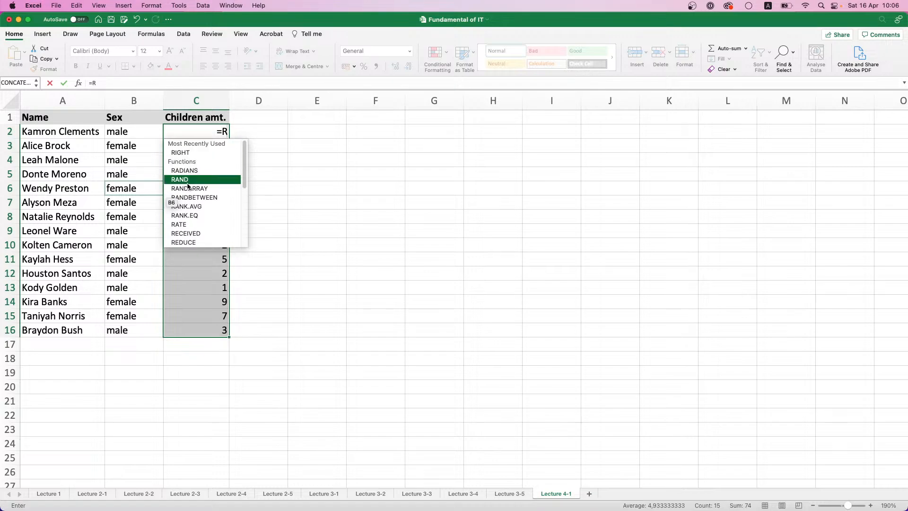
{"action": "type", "text": "AN"}
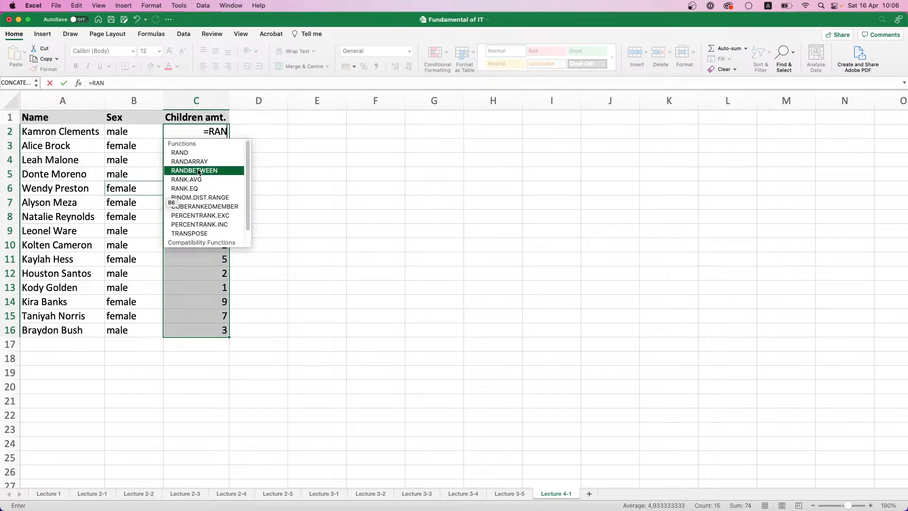
{"action": "double_click", "coordinate": [198, 171]}
{"action": "left_click", "coordinate": [197, 173]}
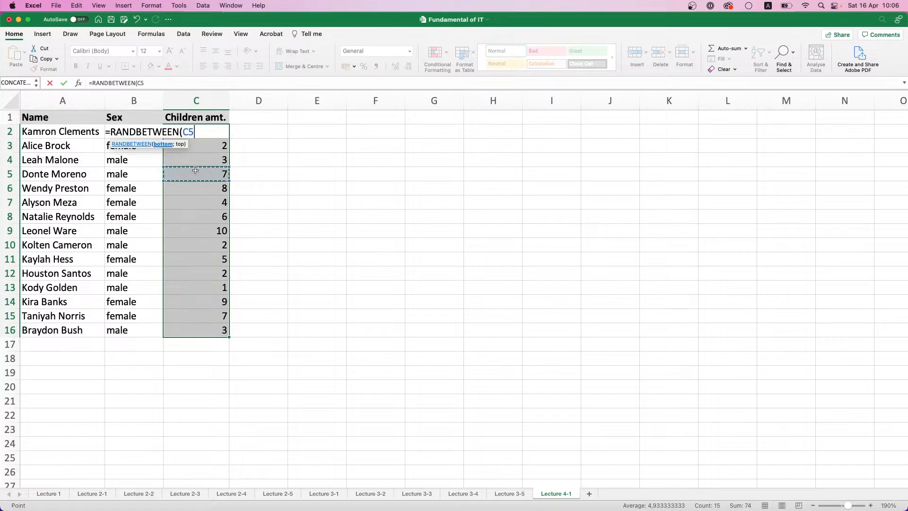
{"action": "key", "text": "BackSpace"}
{"action": "key", "text": "BackSpace"}
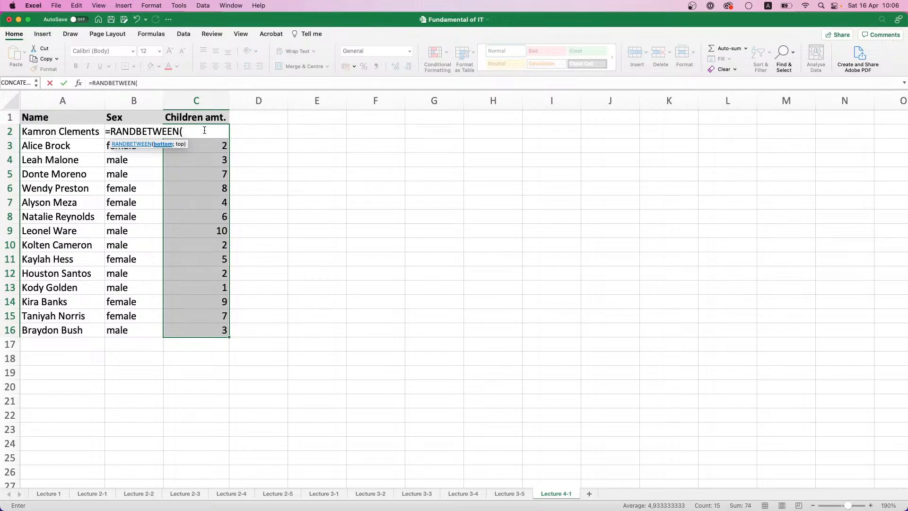
{"action": "type", "text": "0,5)"}
{"action": "key", "text": "Return"}
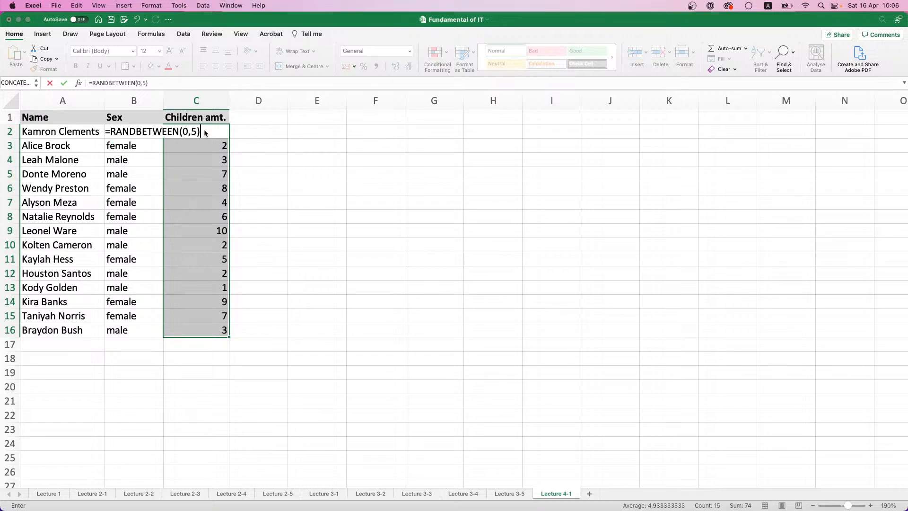
Correct the argument separator to a semicolon so that cell C2 holds =RANDBETWEEN(0;5)
{"action": "left_click", "coordinate": [450, 199]}
{"action": "left_click", "coordinate": [192, 132]}
{"action": "key", "text": "BackSpace"}
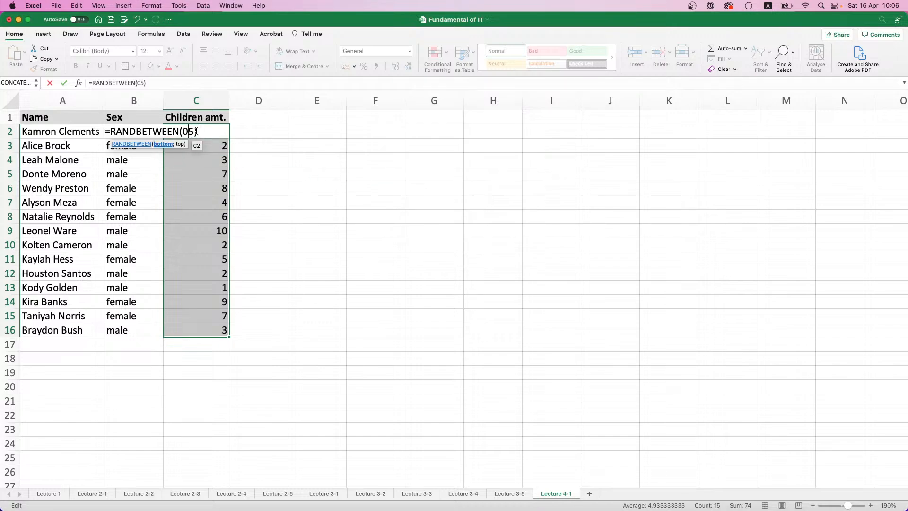
{"action": "type", "text": "$"}
{"action": "key", "text": "BackSpace"}
{"action": "type", "text": ";"}
{"action": "key", "text": "Return"}
{"action": "left_click", "coordinate": [195, 131]}
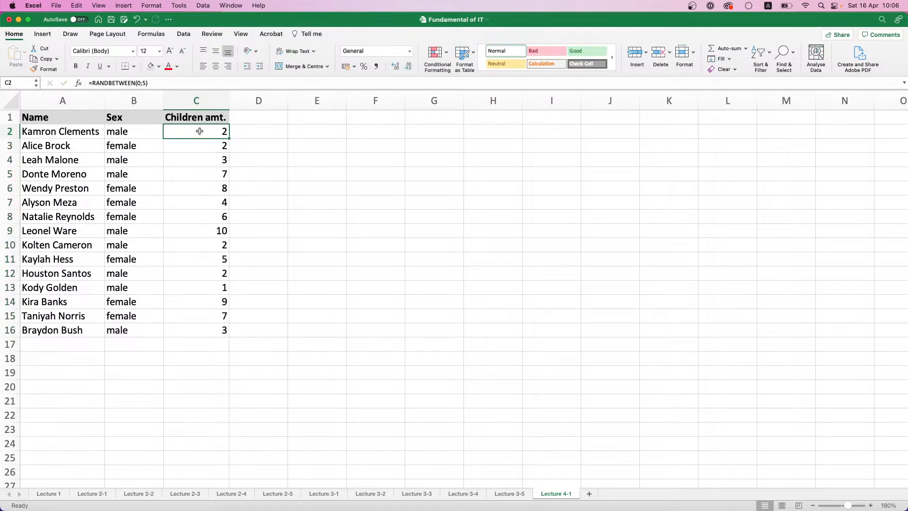
Fill the C2 formula down through C16 and replace the formulas in C2:C16 with their pasted values
{"action": "double_click", "coordinate": [229, 137]}
{"action": "key", "text": "cmd+c"}
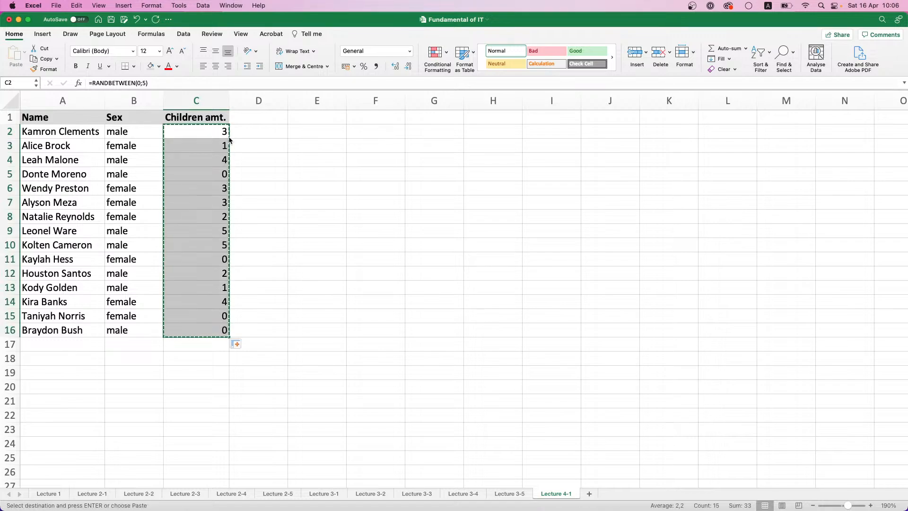
{"action": "key", "text": "cmd+v"}
{"action": "key", "text": "cmd+v"}
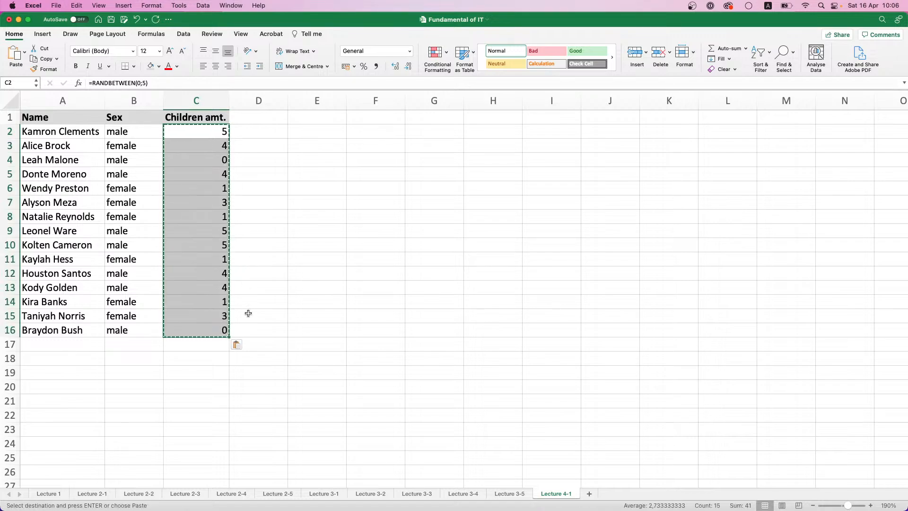
{"action": "left_click", "coordinate": [239, 344]}
{"action": "left_click", "coordinate": [242, 389]}
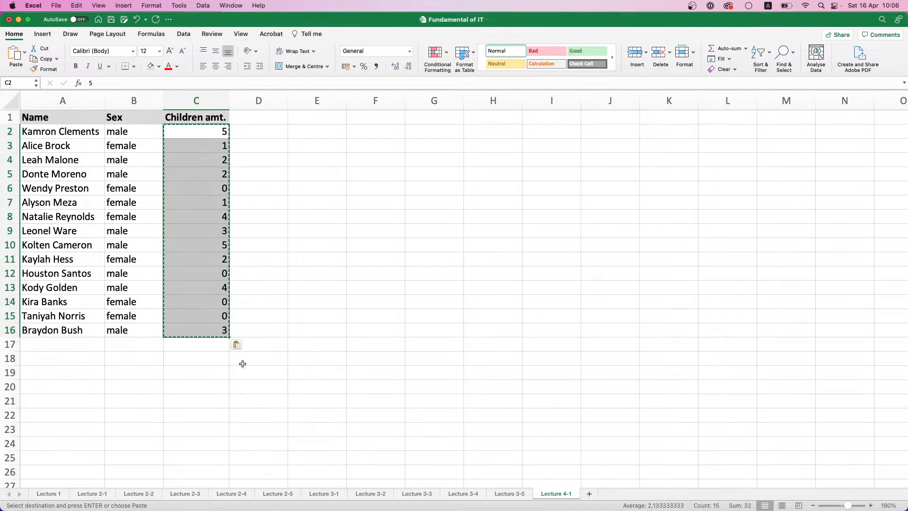
{"action": "key", "text": "super+v"}
{"action": "left_click", "coordinate": [245, 310]}
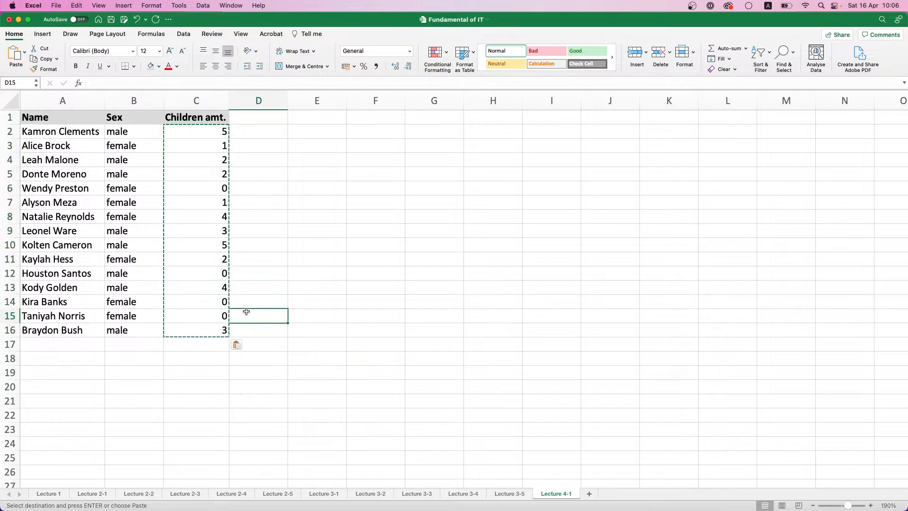
{"action": "left_click", "coordinate": [247, 258]}
{"action": "key", "text": "Escape"}
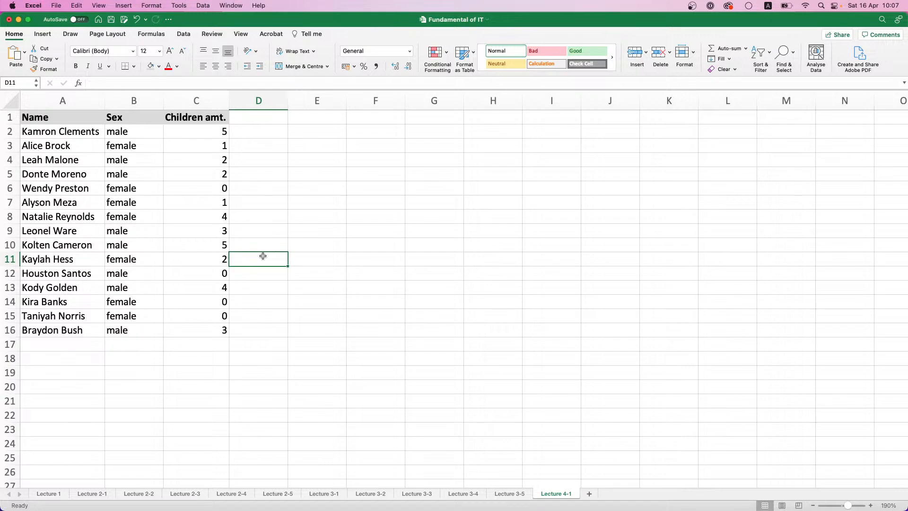
Turn on filtering for the table, show only the female rows in the Sex column, and select those Sex cells
{"action": "left_click", "coordinate": [770, 58]}
{"action": "left_click", "coordinate": [784, 109]}
{"action": "left_click", "coordinate": [159, 119]}
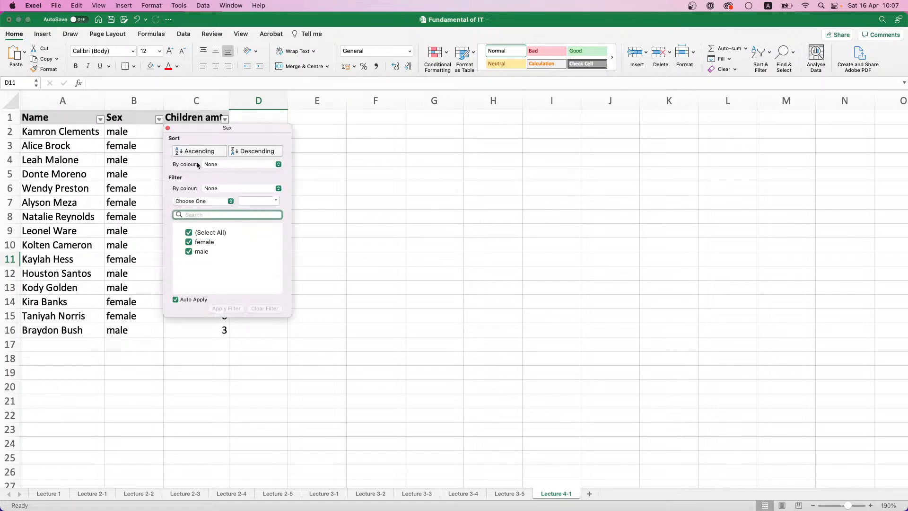
{"action": "left_click", "coordinate": [189, 251]}
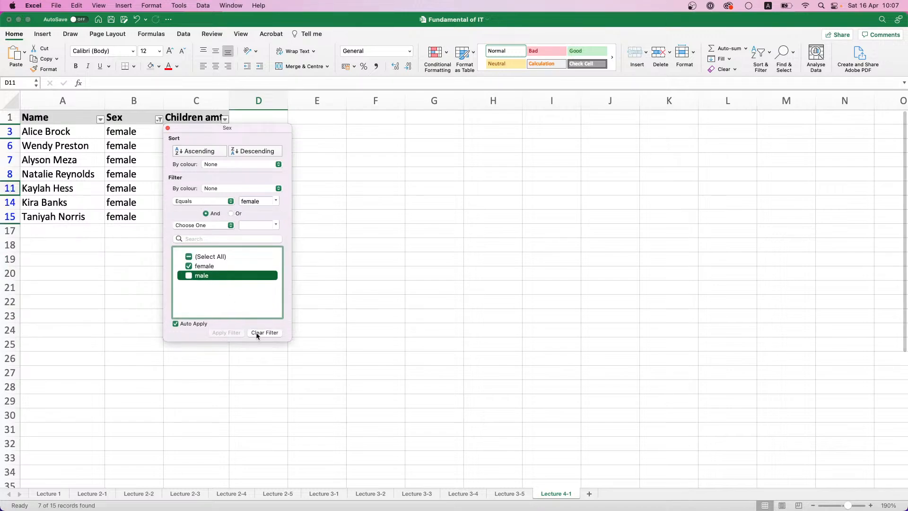
{"action": "left_click", "coordinate": [76, 242]}
{"action": "left_click_drag", "start_coordinate": [121, 132], "coordinate": [122, 216]}
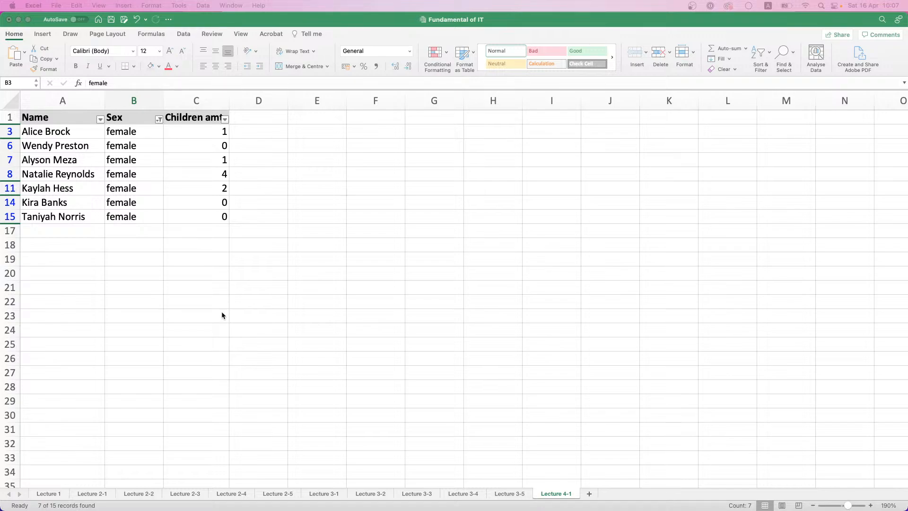
Remove the filter from the table so that all rows are shown
{"action": "left_click", "coordinate": [769, 52]}
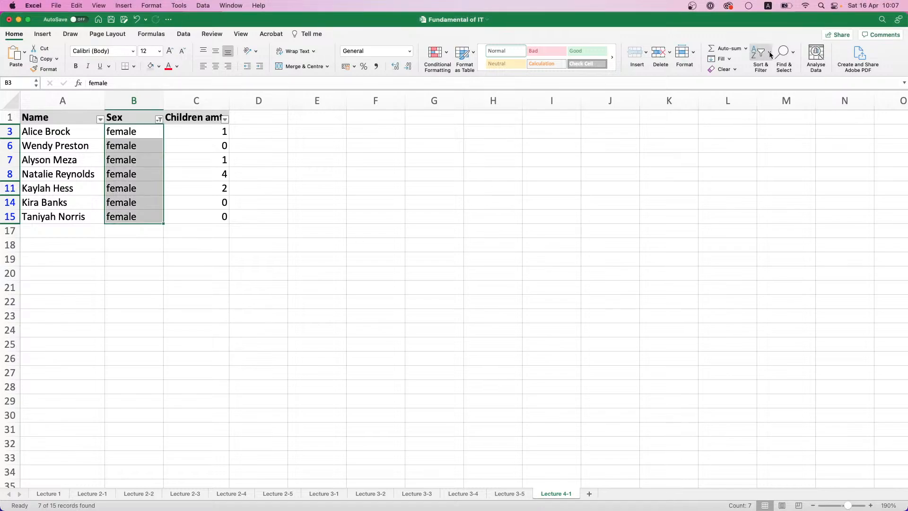
{"action": "left_click", "coordinate": [769, 53]}
{"action": "left_click", "coordinate": [782, 119]}
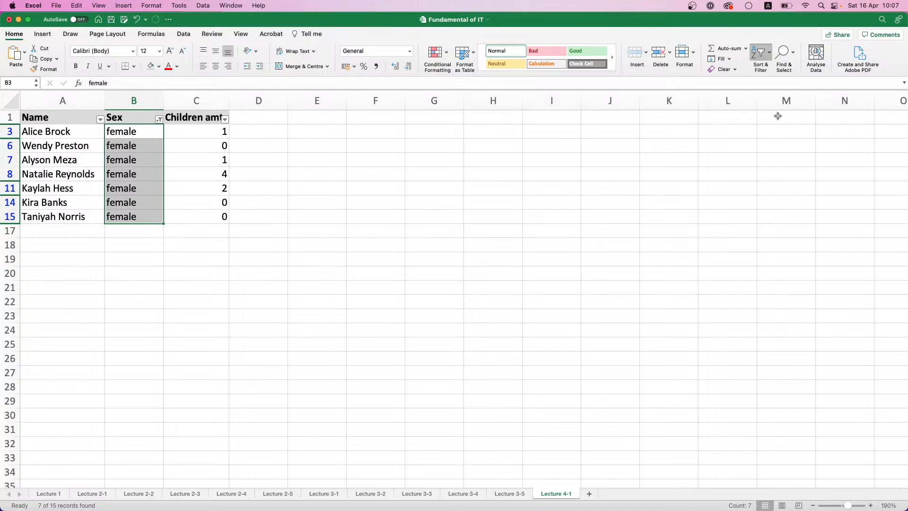
{"action": "left_click", "coordinate": [767, 56]}
{"action": "left_click", "coordinate": [772, 101]}
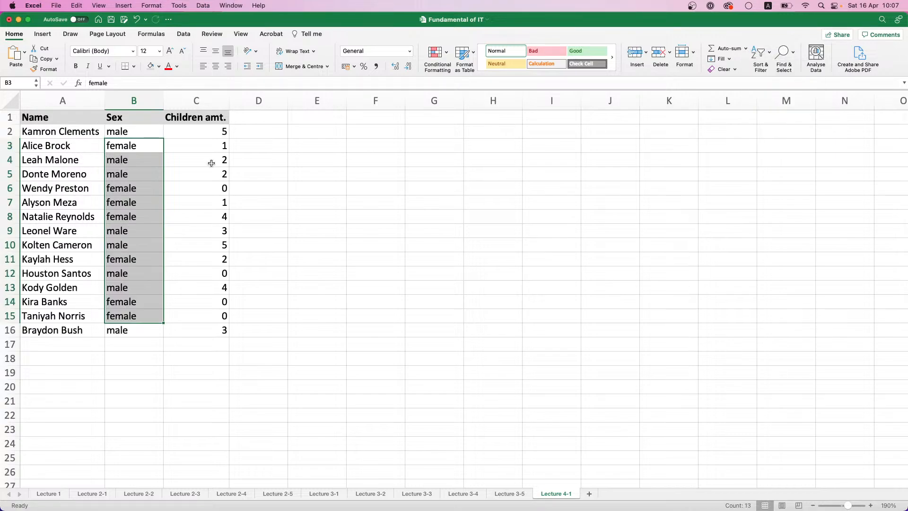
{"action": "left_click", "coordinate": [154, 152]}
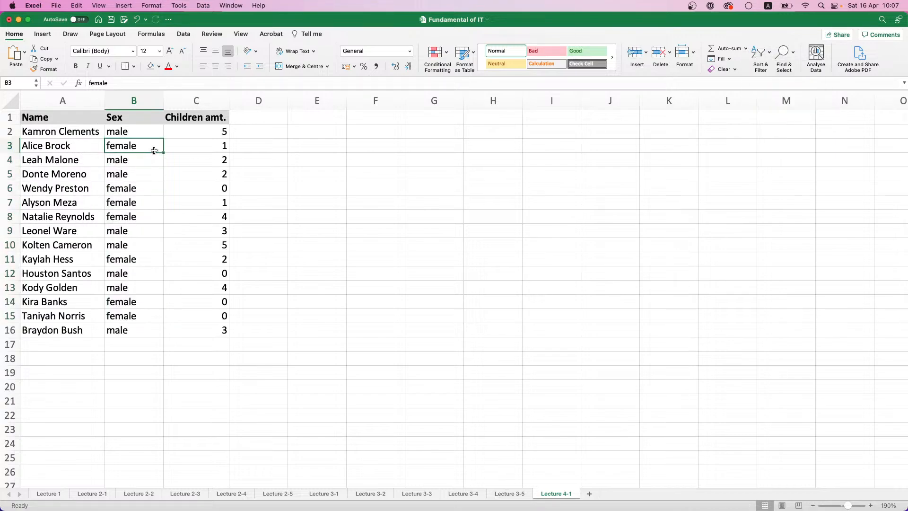
Enter the label Male amt. in cell E4 and make it bold
{"action": "left_click", "coordinate": [331, 164]}
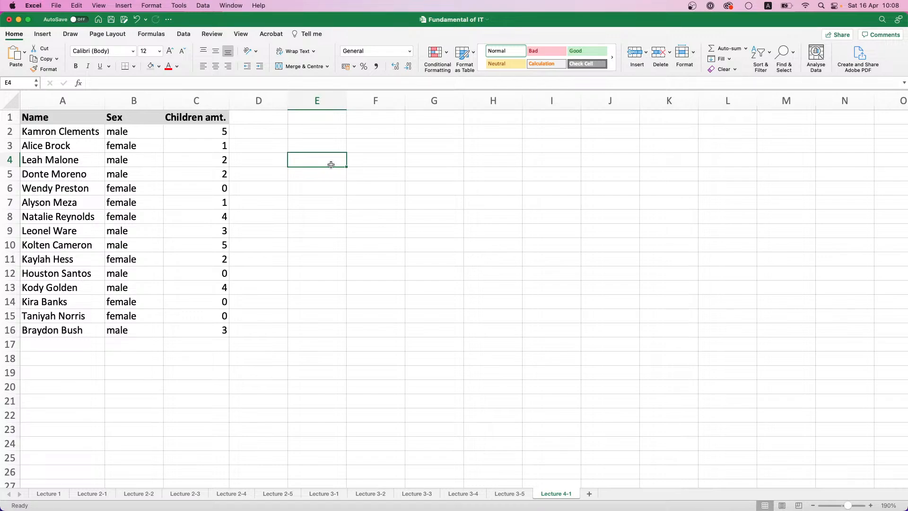
{"action": "type", "text": "Males"}
{"action": "key", "text": "BackSpace"}
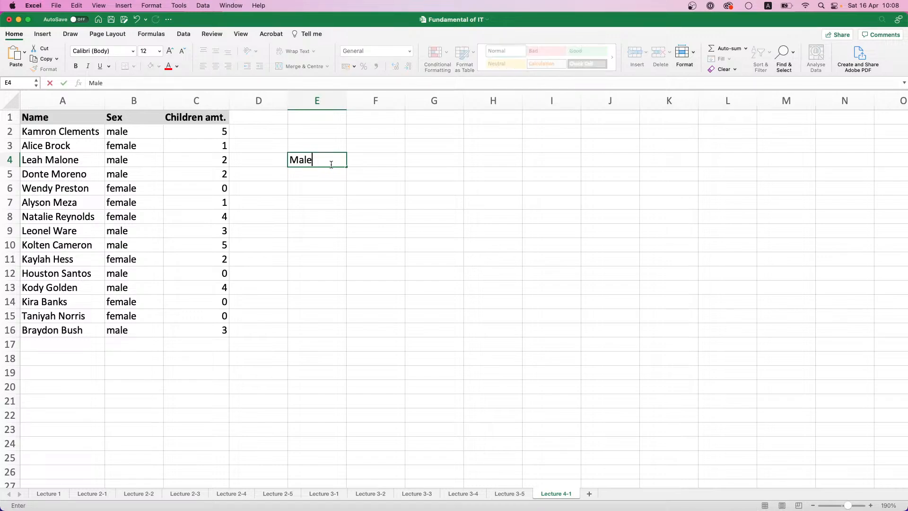
{"action": "type", "text": "amt."}
{"action": "key", "text": "Tab"}
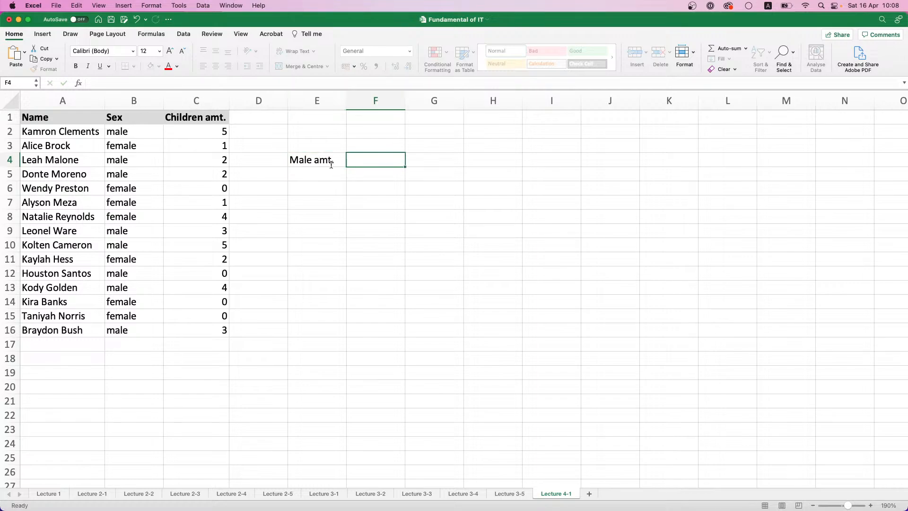
{"action": "left_click", "coordinate": [331, 165]}
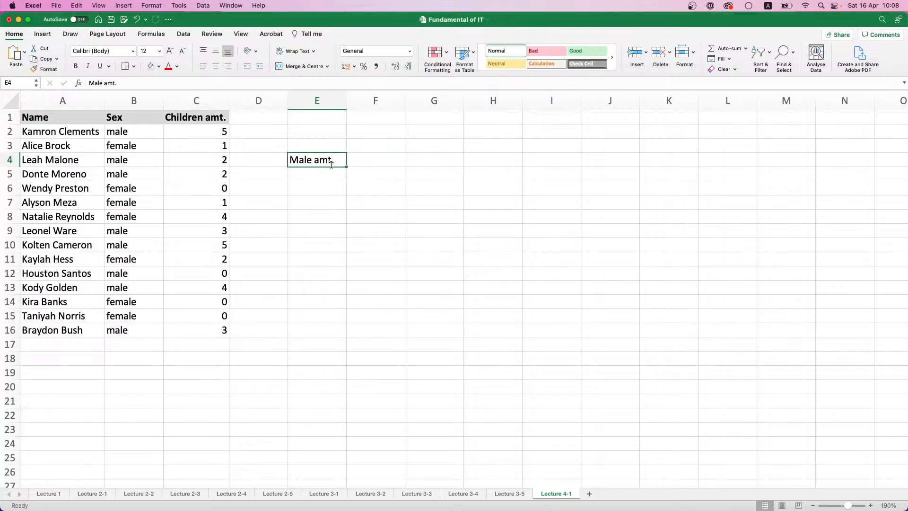
{"action": "key", "text": "super+b"}
Try to build a COUNTIF formula in F4 with the Formula Builder, using B2:B16 as the range
{"action": "key", "text": "Tab"}
{"action": "type", "text": "="}
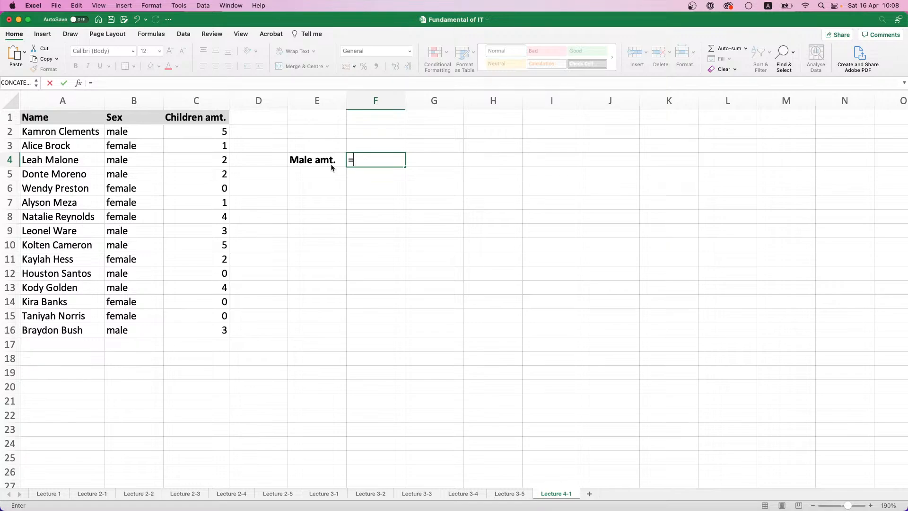
{"action": "type", "text": "COU"}
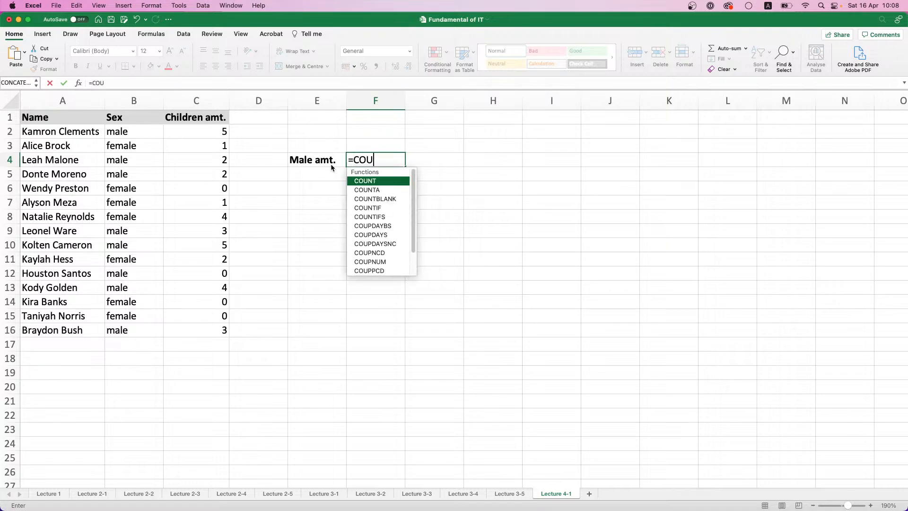
{"action": "double_click", "coordinate": [367, 208]}
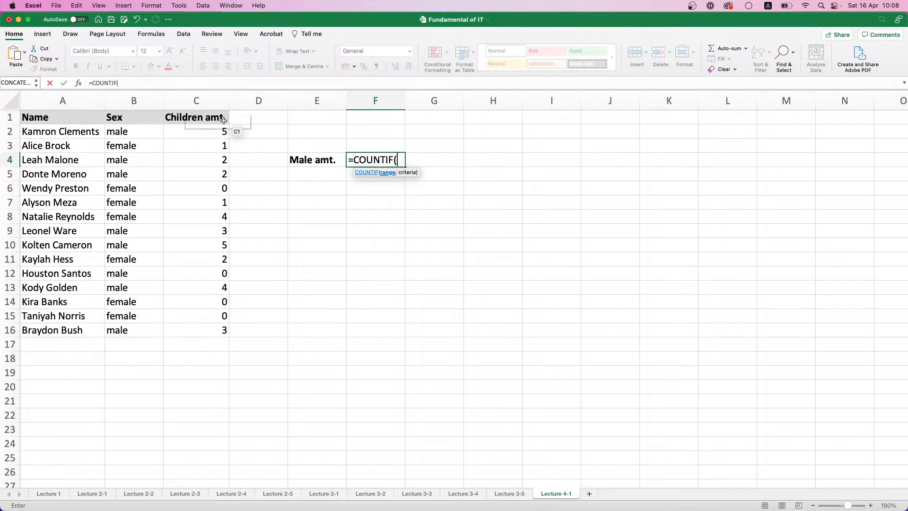
{"action": "left_click", "coordinate": [79, 82]}
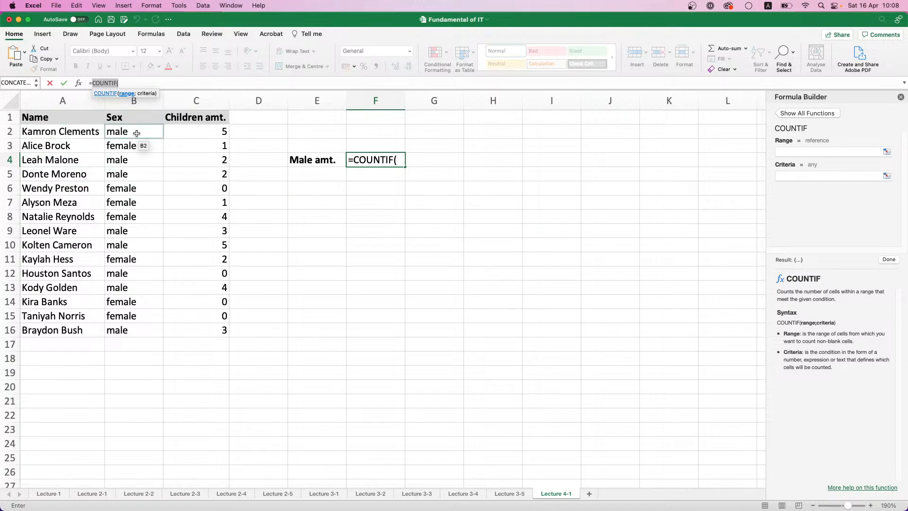
{"action": "left_click_drag", "start_coordinate": [137, 132], "coordinate": [141, 326]}
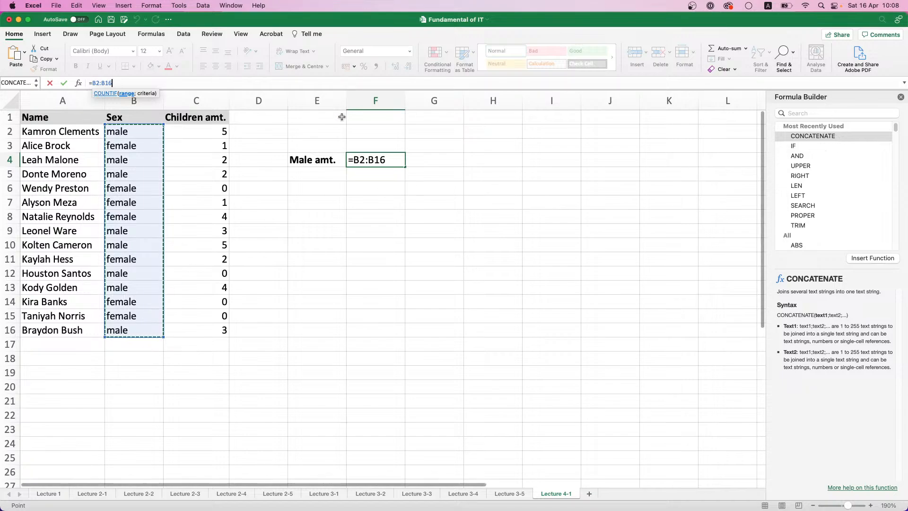
Replace the content of F4 with the formula =COUNTIF(B2:B16;"male")
{"action": "double_click", "coordinate": [368, 160]}
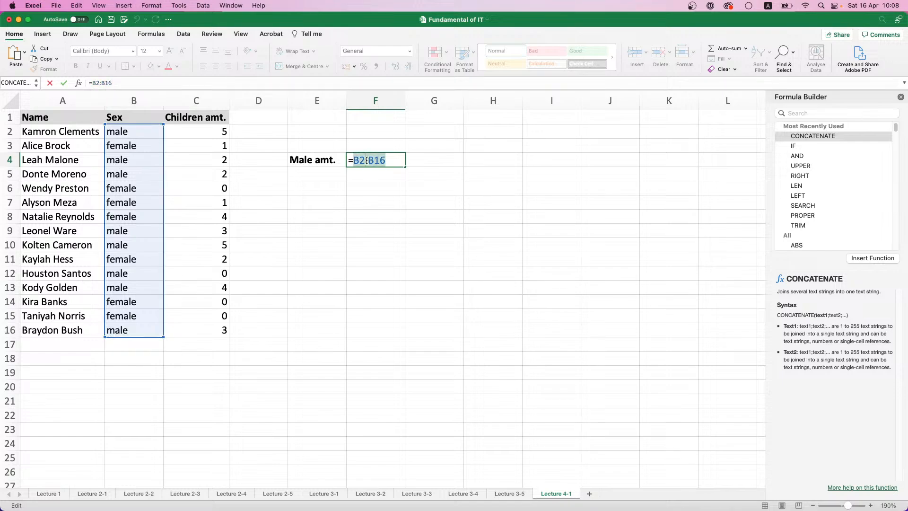
{"action": "type", "text": "COUNT"}
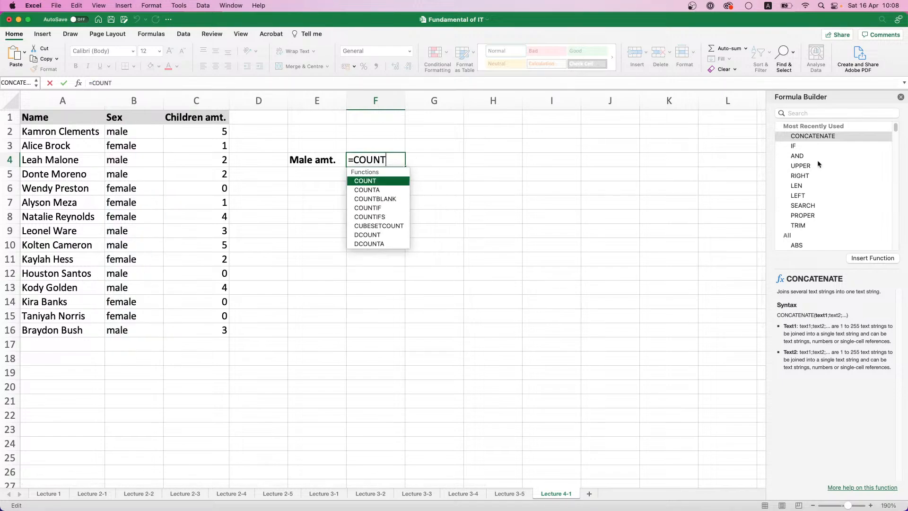
{"action": "double_click", "coordinate": [365, 208]}
{"action": "left_click_drag", "start_coordinate": [131, 138], "coordinate": [123, 328]}
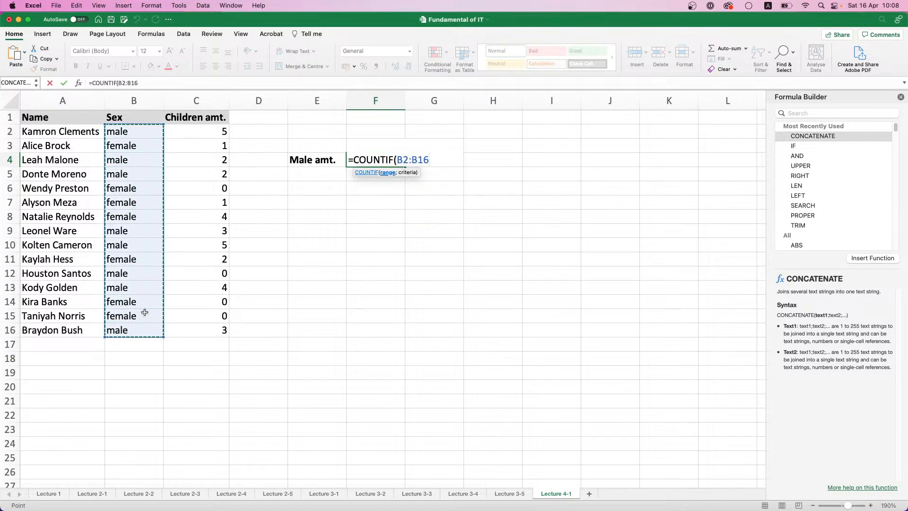
{"action": "type", "text": ";\""}
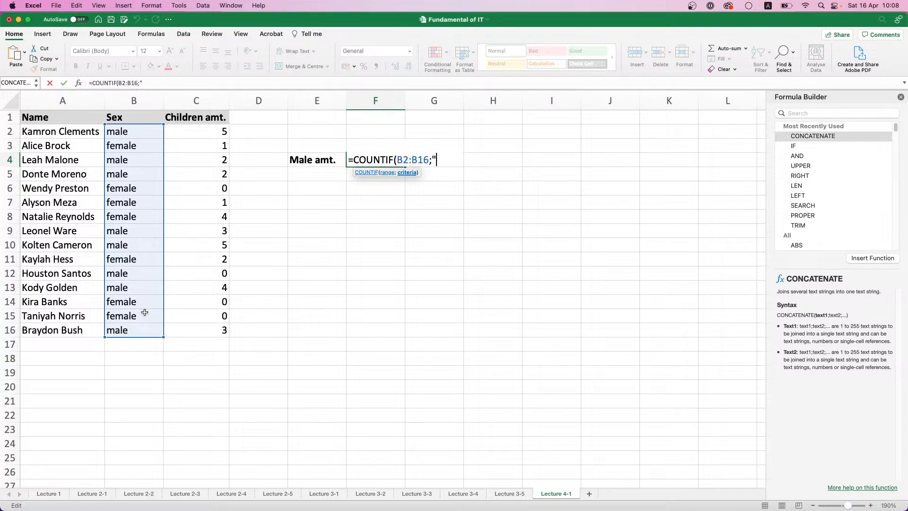
{"action": "type", "text": "male\")"}
{"action": "key", "text": "Return"}
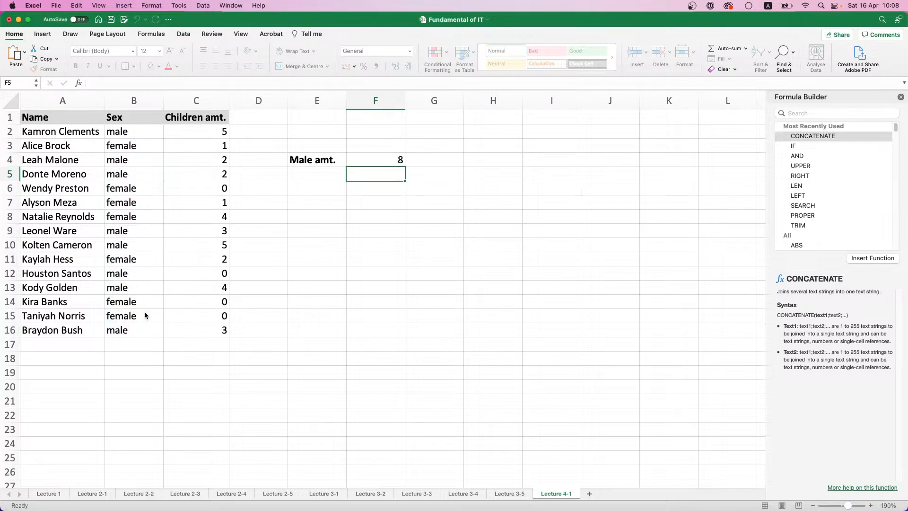
Enter the label Female amt. in cell E5 and make it bold
{"action": "left_click", "coordinate": [306, 163]}
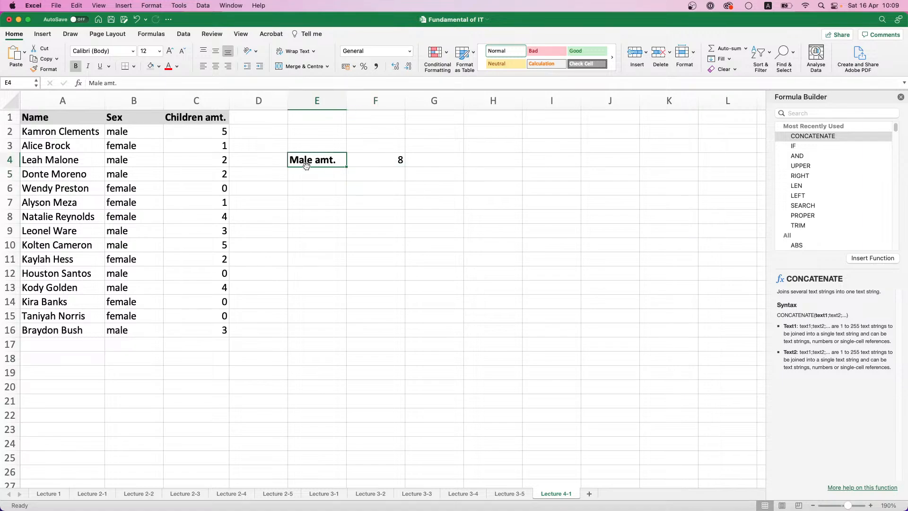
{"action": "left_click", "coordinate": [317, 178]}
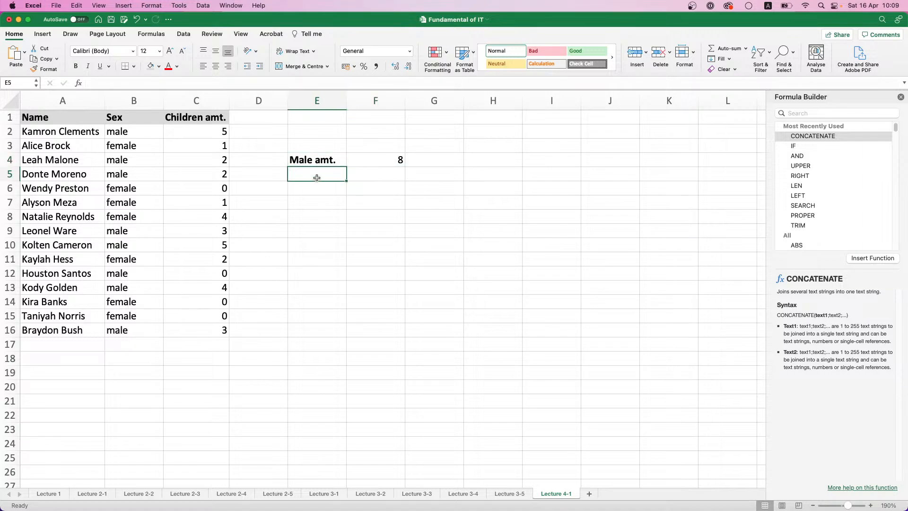
{"action": "type", "text": "Fema"}
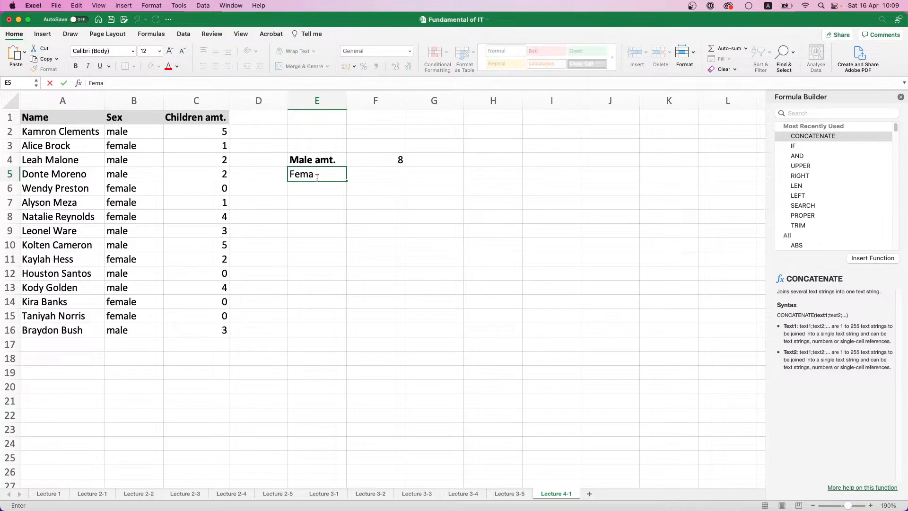
{"action": "type", "text": "le amt."}
{"action": "key", "text": "super+b"}
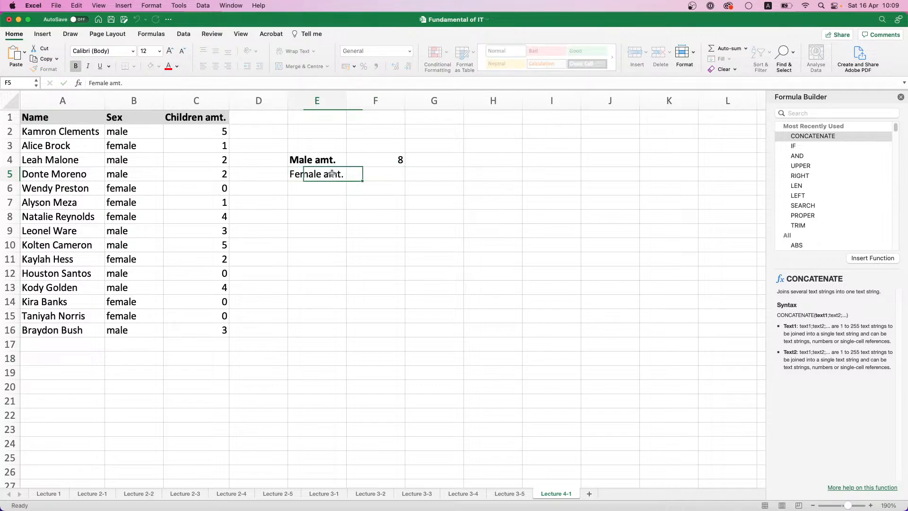
Copy the COUNTIF formula from F4 down into F5
{"action": "left_click", "coordinate": [385, 175]}
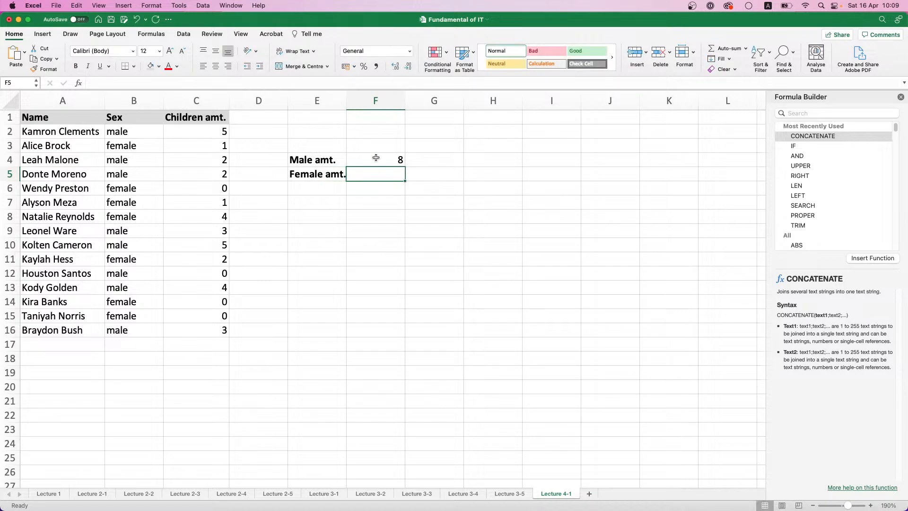
{"action": "left_click", "coordinate": [377, 158]}
{"action": "left_click_drag", "start_coordinate": [405, 167], "coordinate": [402, 175]}
{"action": "left_click", "coordinate": [403, 175]}
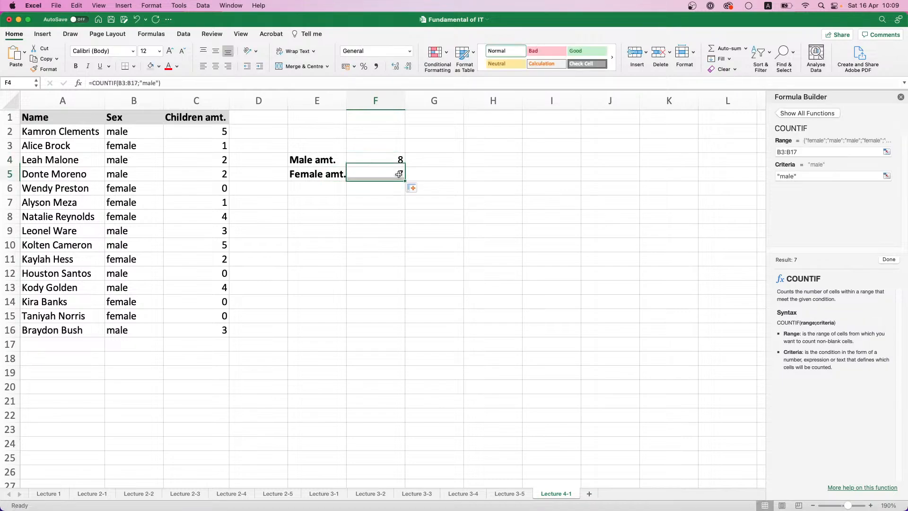
Correct the COUNTIF formula in F5 to use range B2:B16 and the criteria "female"
{"action": "left_click", "coordinate": [131, 82]}
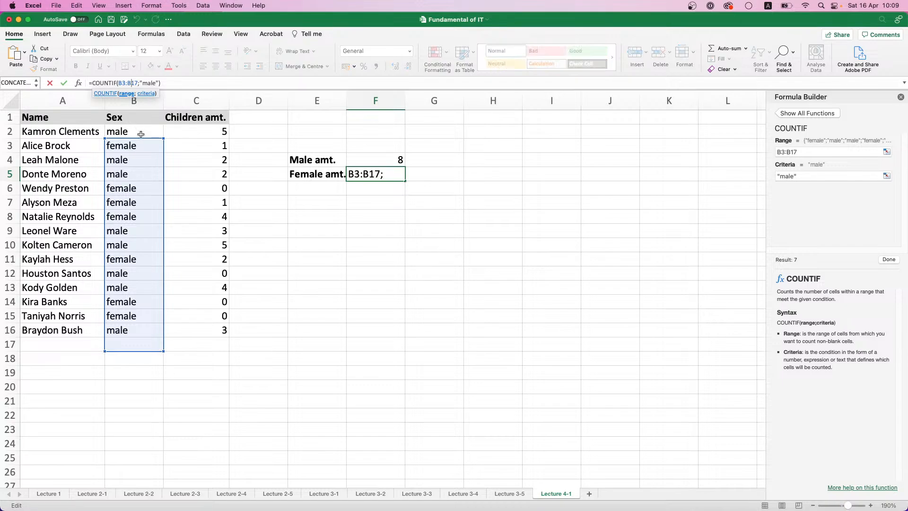
{"action": "left_click_drag", "start_coordinate": [140, 139], "coordinate": [140, 130]}
{"action": "left_click", "coordinate": [141, 84]}
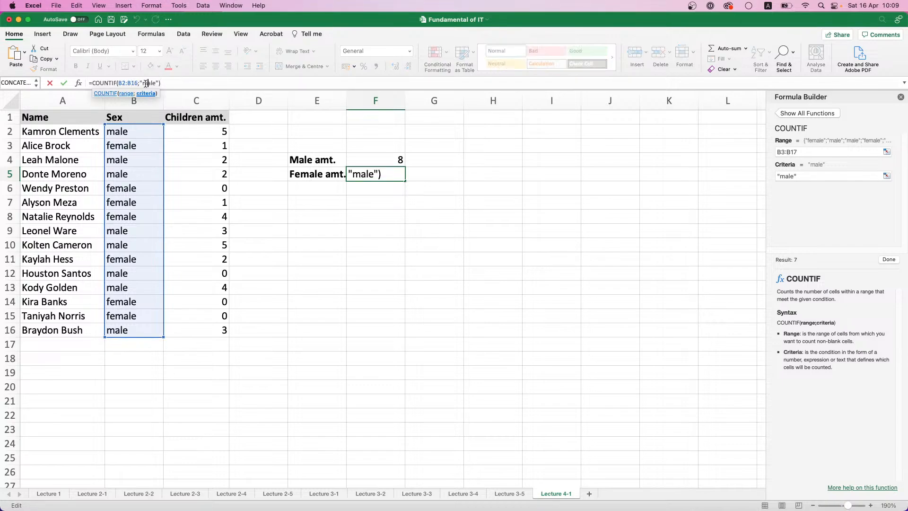
{"action": "type", "text": "fe"}
{"action": "key", "text": "Return"}
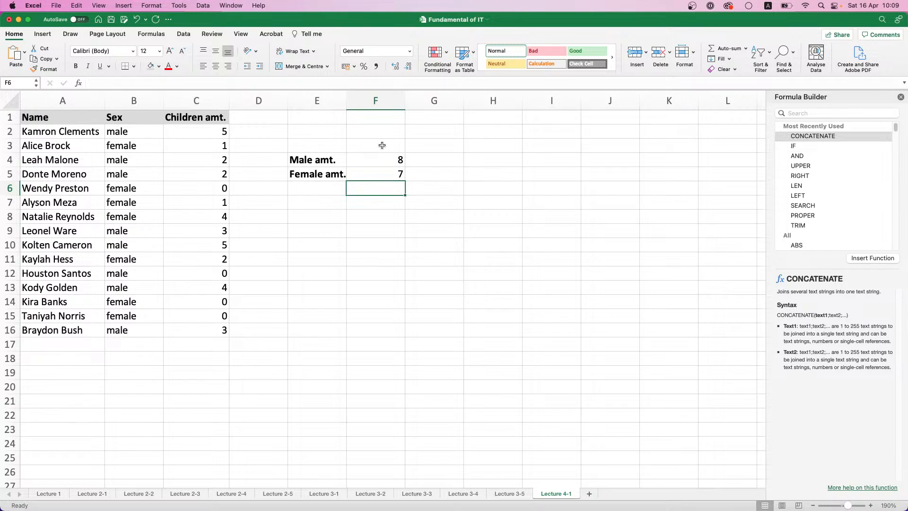
Enter the label Children of male employees amt. in cell E7 and make it bold
{"action": "left_click", "coordinate": [332, 207]}
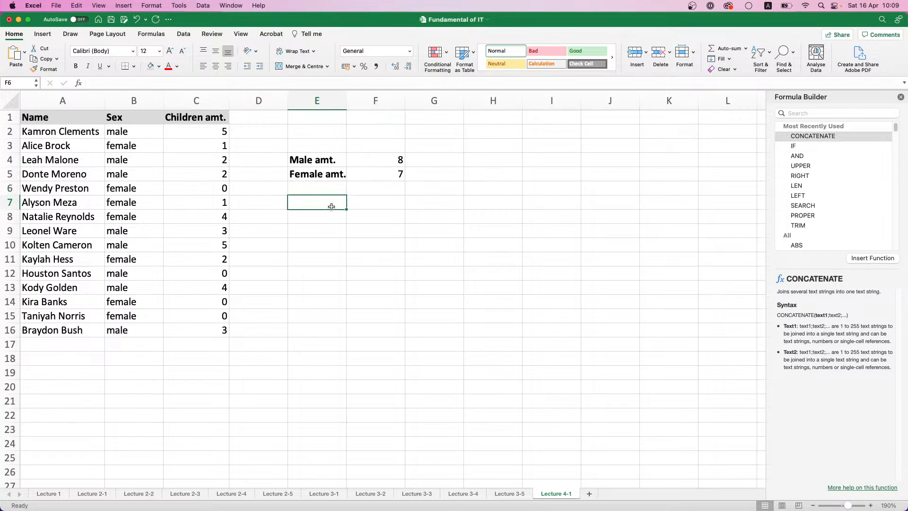
{"action": "type", "text": "M"}
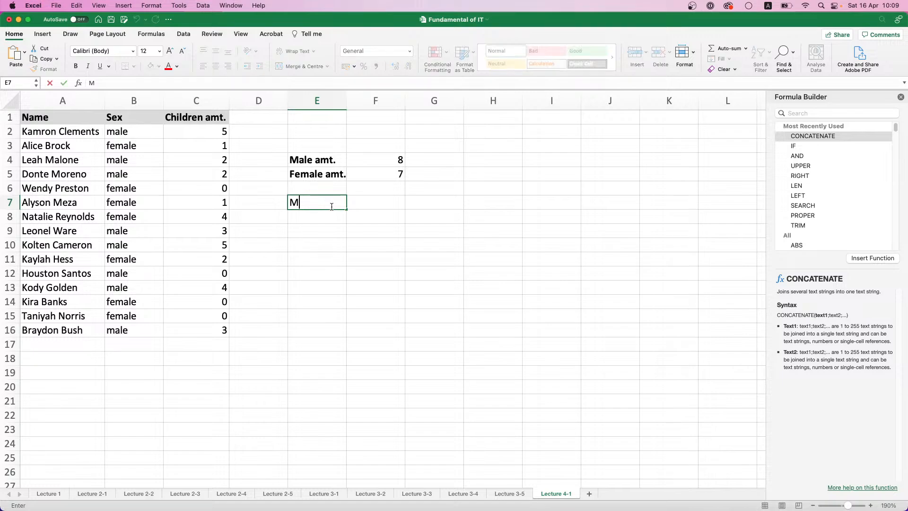
{"action": "type", "text": "ale "}
{"action": "type", "text": "chil"}
{"action": "key", "text": "BackSpace"}
{"action": "key", "text": "BackSpace"}
{"action": "key", "text": "BackSpace"}
{"action": "key", "text": "BackSpace"}
{"action": "key", "text": "BackSpace"}
{"action": "key", "text": "BackSpace"}
{"action": "key", "text": "BackSpace"}
{"action": "key", "text": "BackSpace"}
{"action": "key", "text": "BackSpace"}
{"action": "type", "text": "Children of males"}
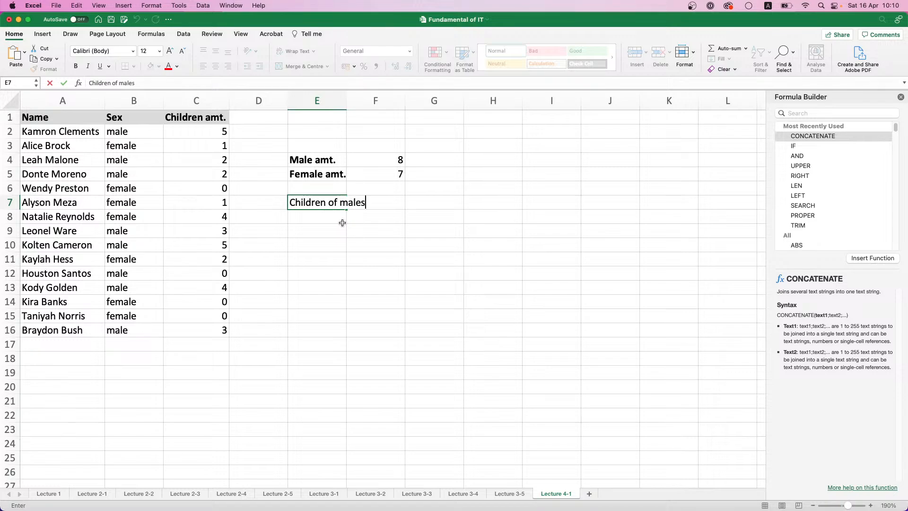
{"action": "key", "text": "BackSpace"}
{"action": "type", "text": "employees amt."}
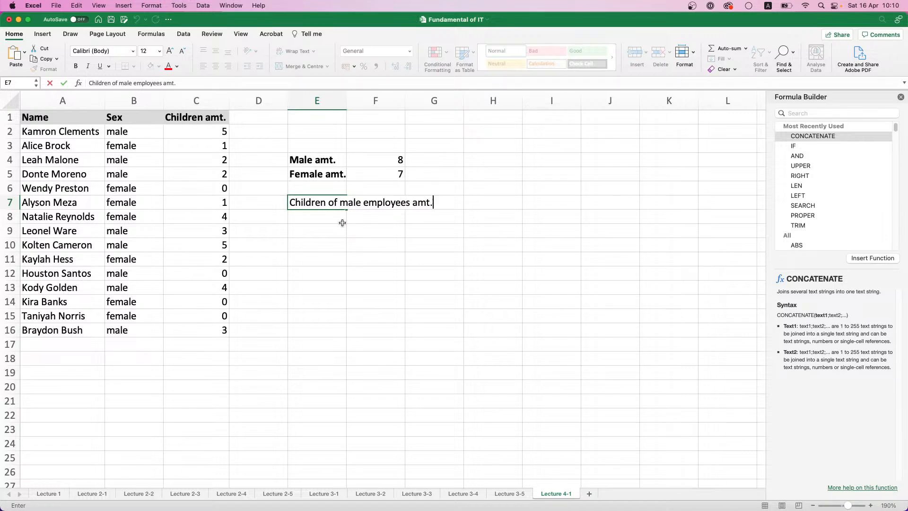
{"action": "key", "text": "Return"}
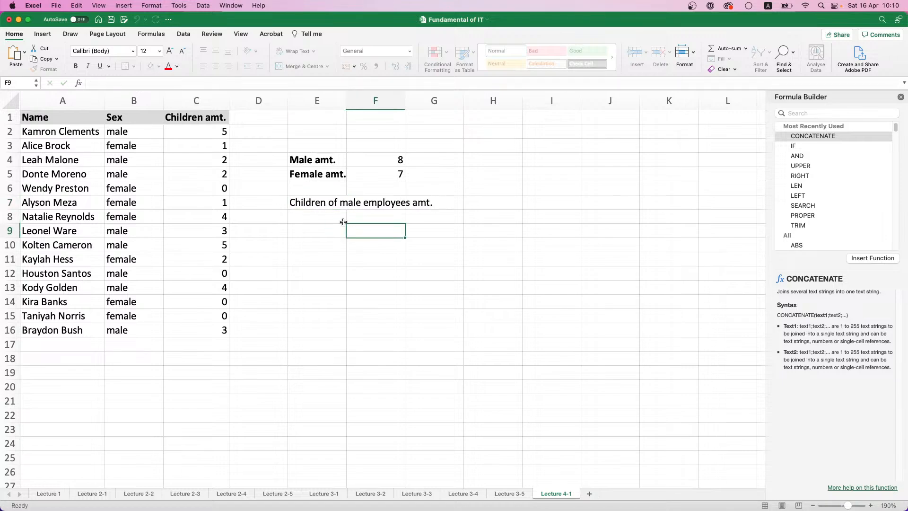
{"action": "left_click", "coordinate": [320, 203]}
{"action": "key", "text": "super+b"}
Enter the bold label Children of female employees amt. in cell E8 and widen column E to fit it
{"action": "left_click", "coordinate": [321, 215]}
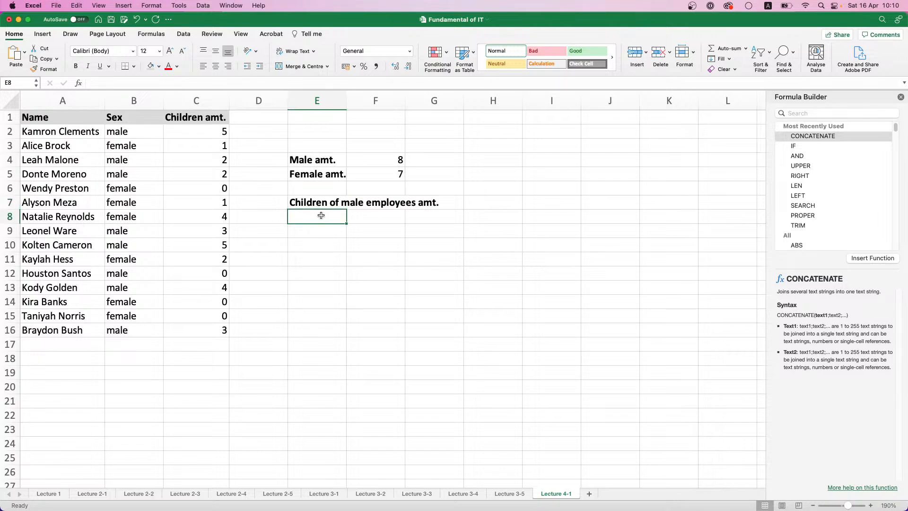
{"action": "type", "text": "Children of "}
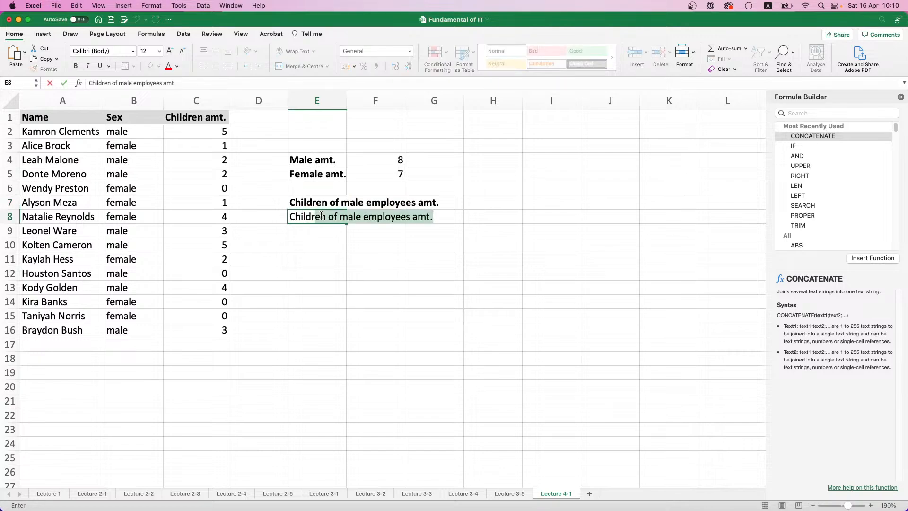
{"action": "type", "text": "female"}
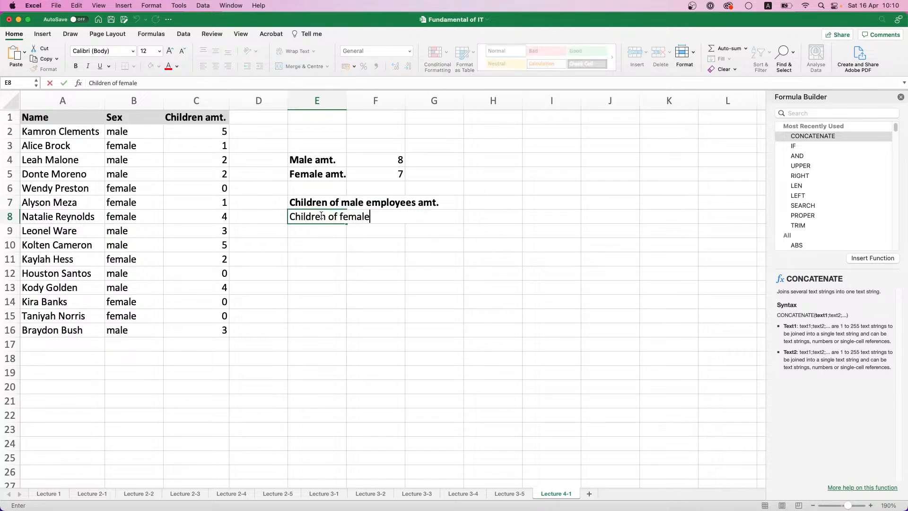
{"action": "type", "text": " employees amt."}
{"action": "key", "text": "Return"}
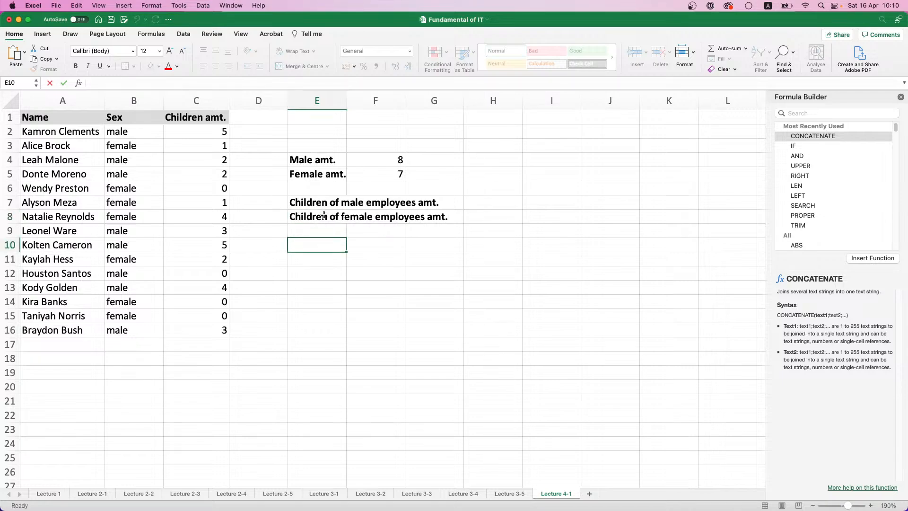
{"action": "left_click", "coordinate": [322, 216]}
{"action": "key", "text": "super+b"}
{"action": "left_click_drag", "start_coordinate": [344, 95], "coordinate": [453, 95]}
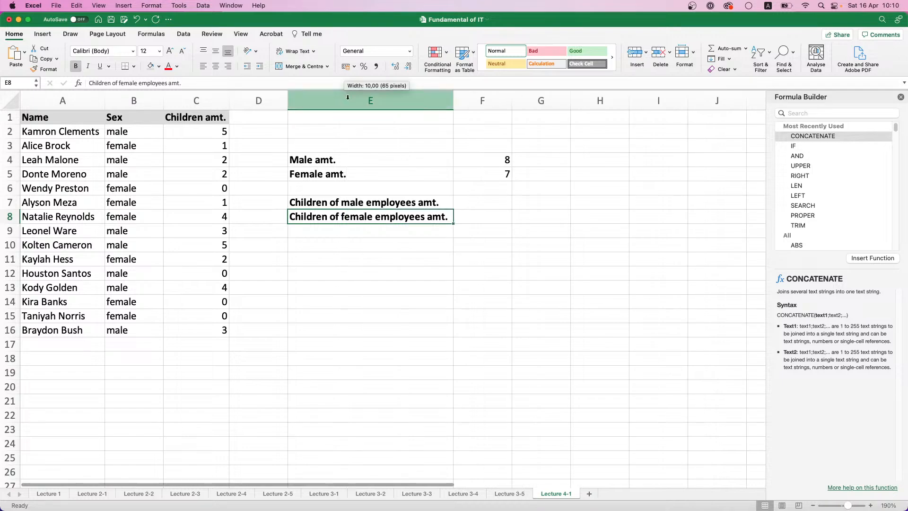
Enter the formula =SUMIF(B2:B16;"male";C2:C16) in cell F7
{"action": "left_click", "coordinate": [481, 203]}
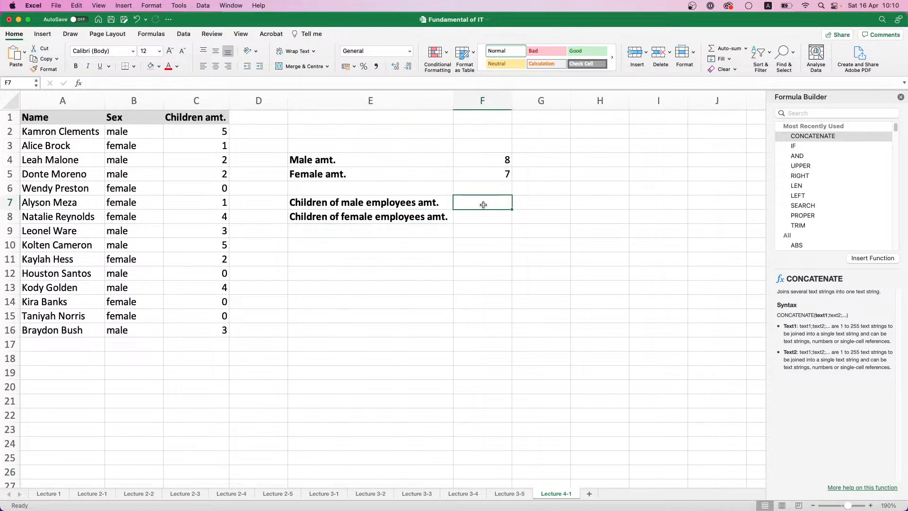
{"action": "type", "text": "=SUM"}
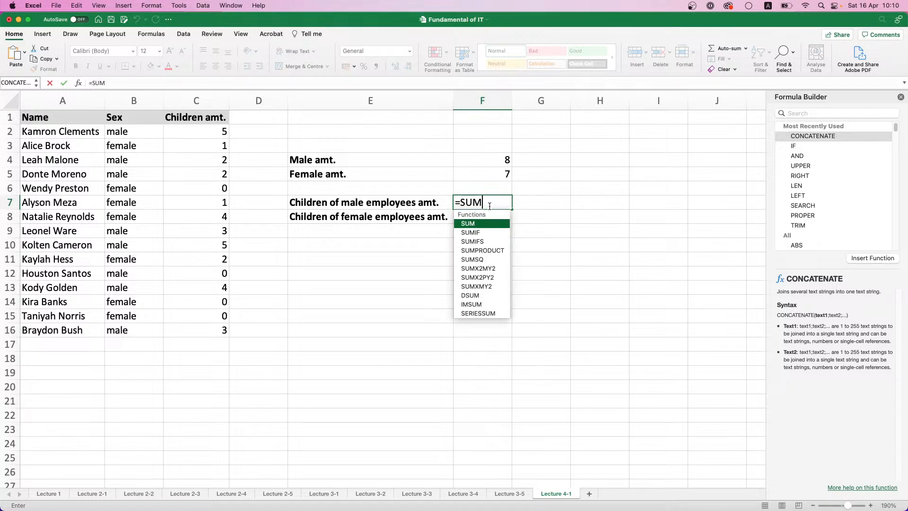
{"action": "double_click", "coordinate": [481, 231]}
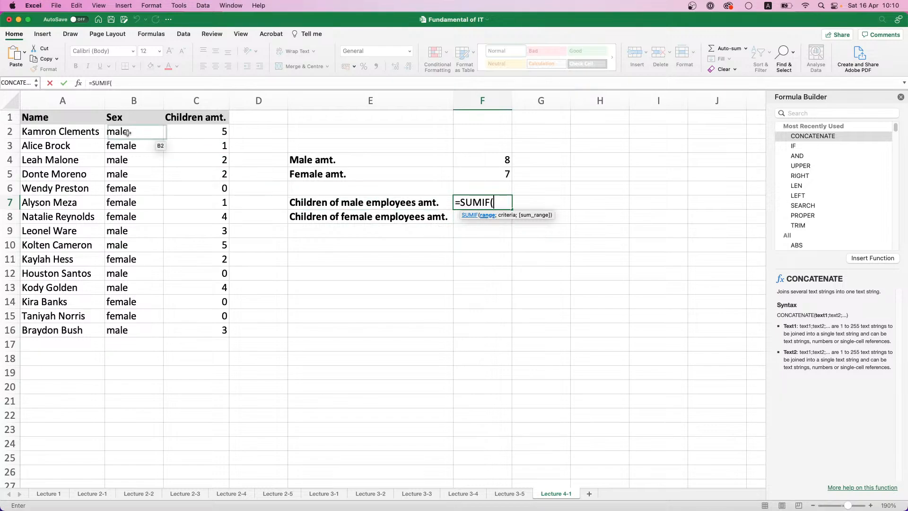
{"action": "left_click_drag", "start_coordinate": [116, 132], "coordinate": [134, 326]}
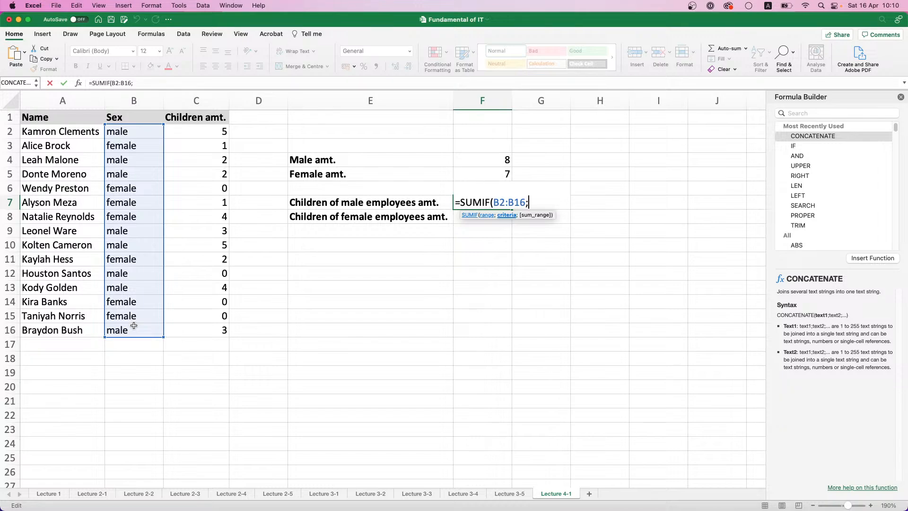
{"action": "type", "text": "\"male\";"}
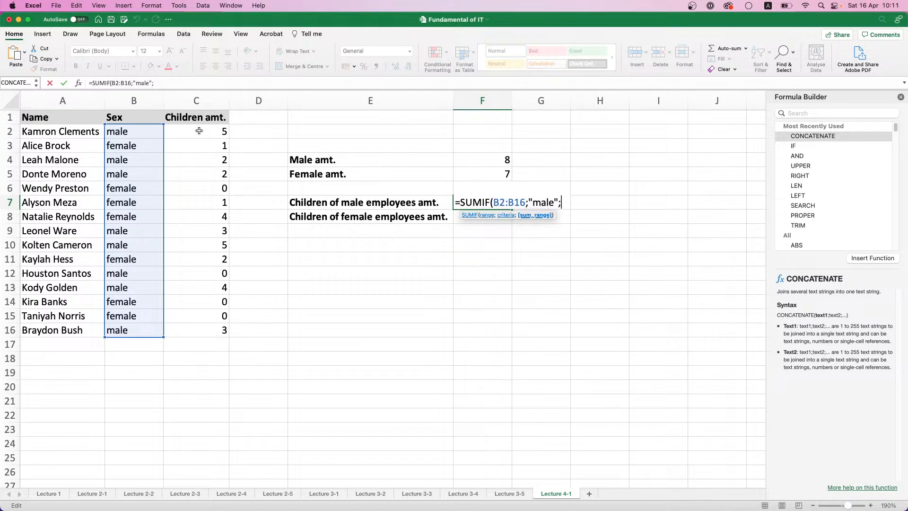
{"action": "left_click_drag", "start_coordinate": [199, 131], "coordinate": [210, 331]}
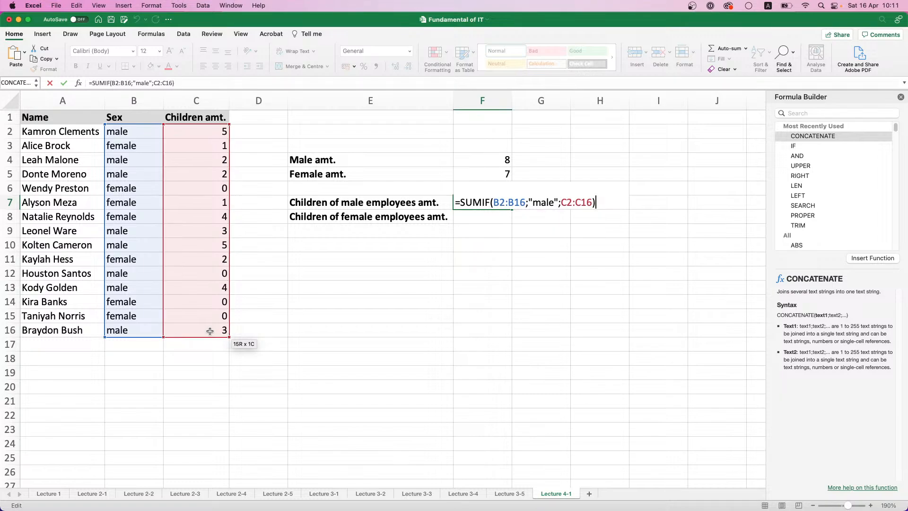
{"action": "key", "text": "Return"}
Copy the SUMIF formula from F7 into F8
{"action": "left_click", "coordinate": [484, 203]}
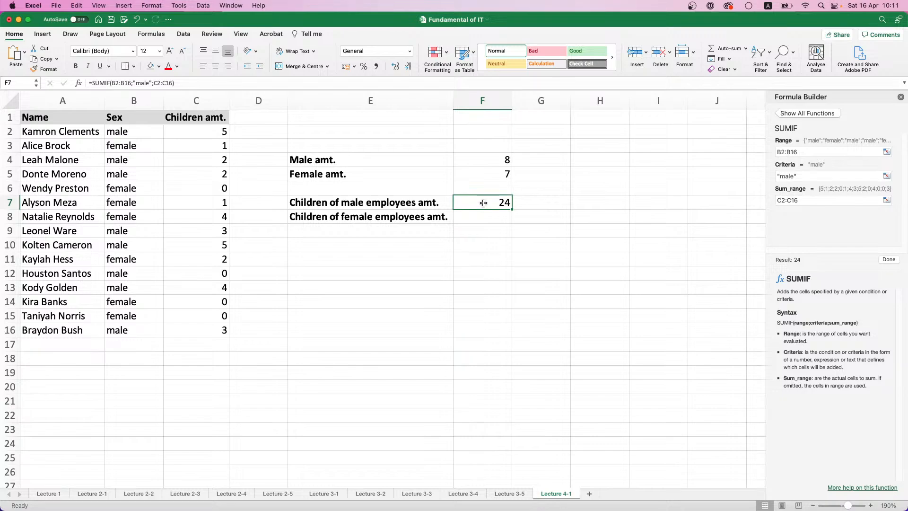
{"action": "key", "text": "super+c"}
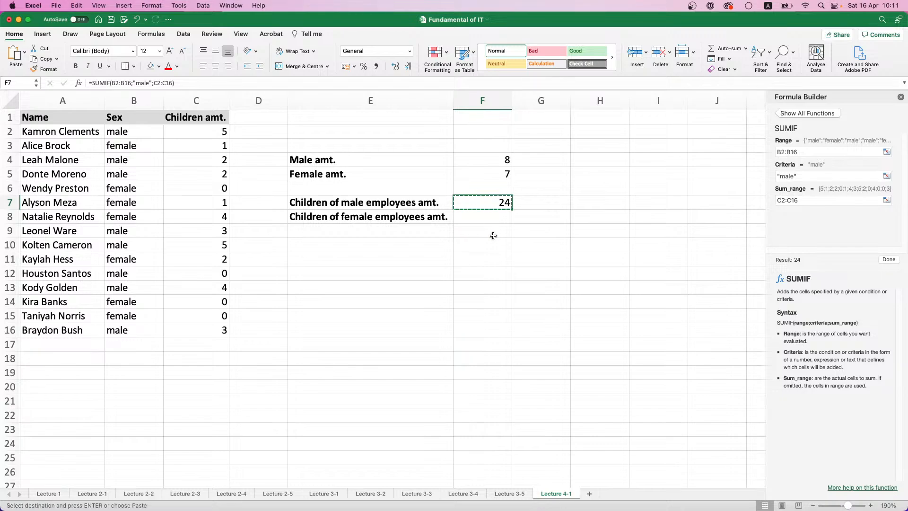
{"action": "left_click", "coordinate": [486, 218]}
{"action": "key", "text": "super+v"}
Correct the formula in F8 to =SUMIF(B2:B16;"female";C2:C16)
{"action": "left_click", "coordinate": [119, 83]}
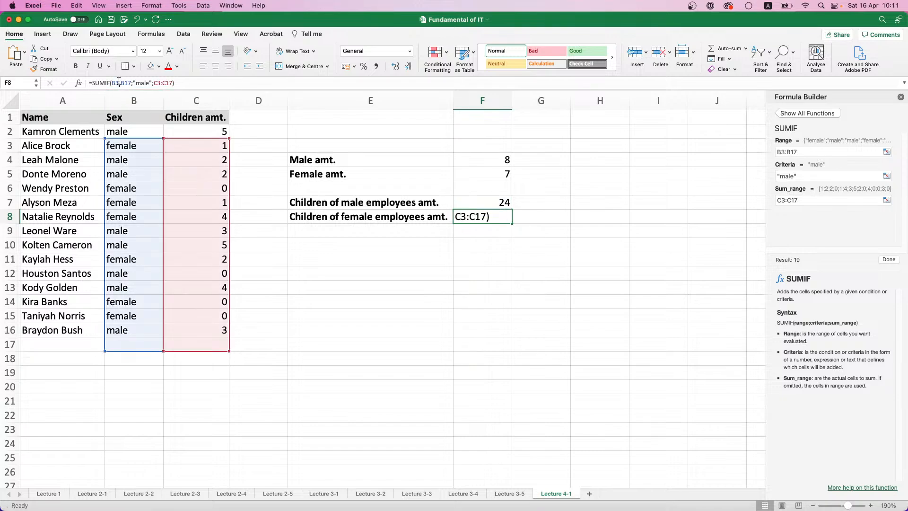
{"action": "left_click_drag", "start_coordinate": [140, 141], "coordinate": [180, 129]}
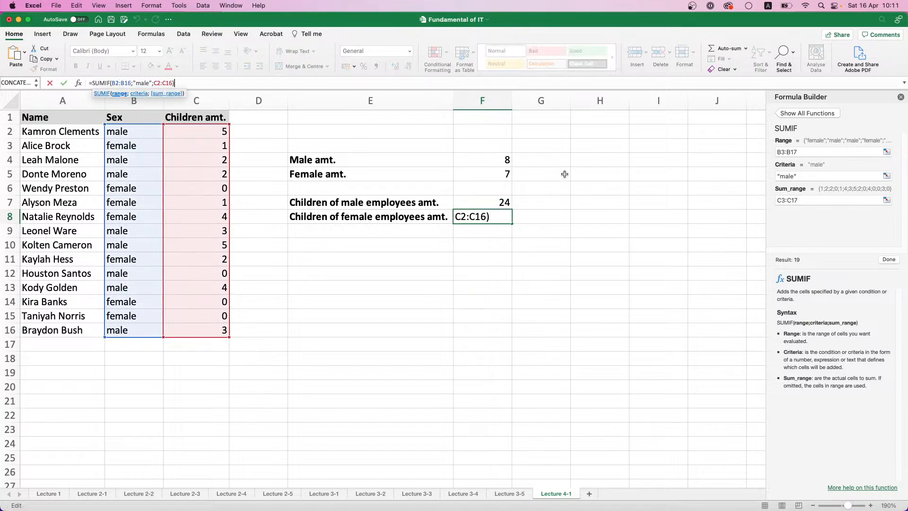
{"action": "double_click", "coordinate": [144, 84]}
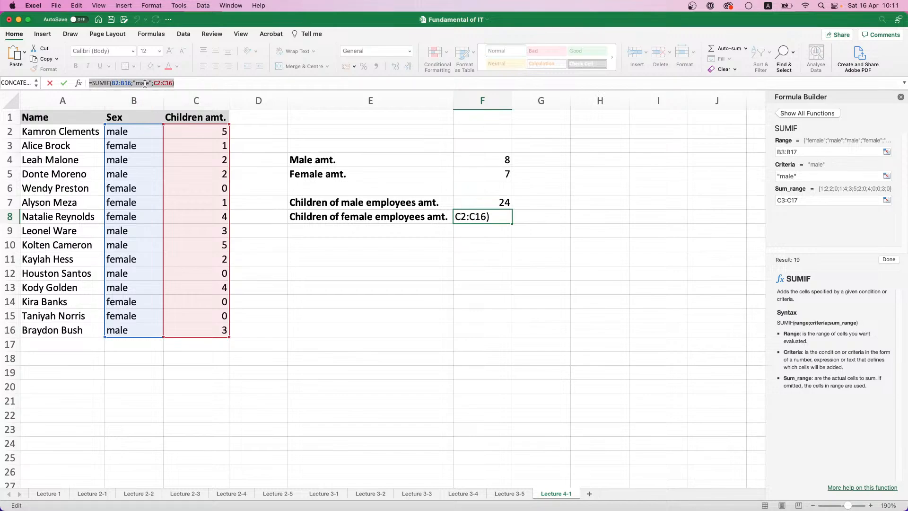
{"action": "left_click", "coordinate": [145, 84]}
{"action": "left_click", "coordinate": [136, 84]}
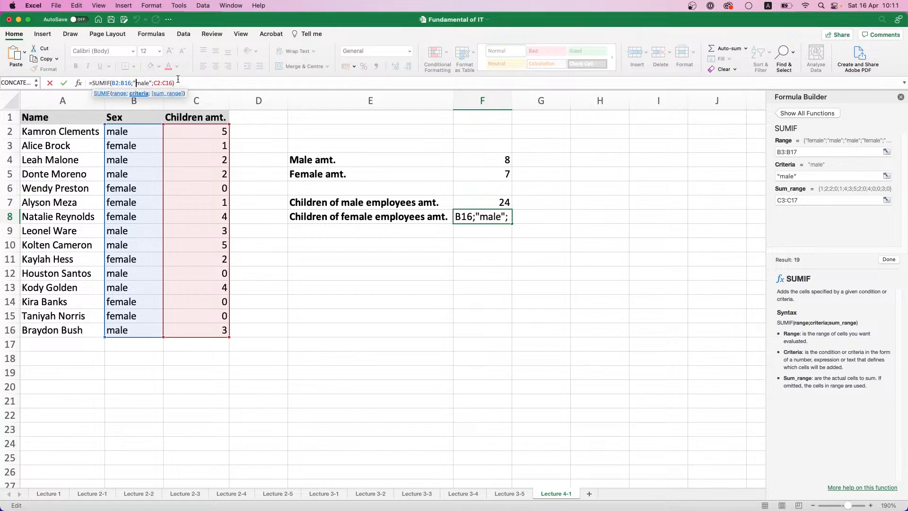
{"action": "type", "text": "fe"}
{"action": "key", "text": "Return"}
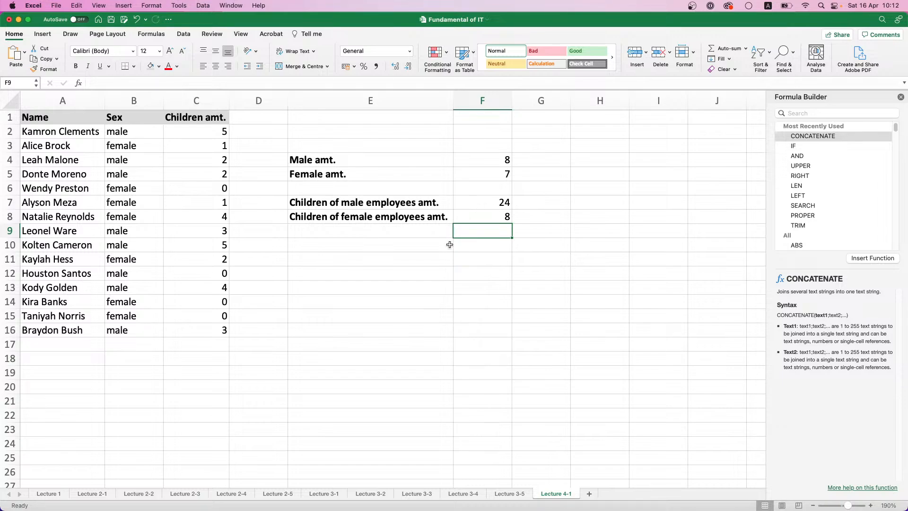
Enter the label Male with children amt. in cell E10
{"action": "left_click", "coordinate": [393, 244]}
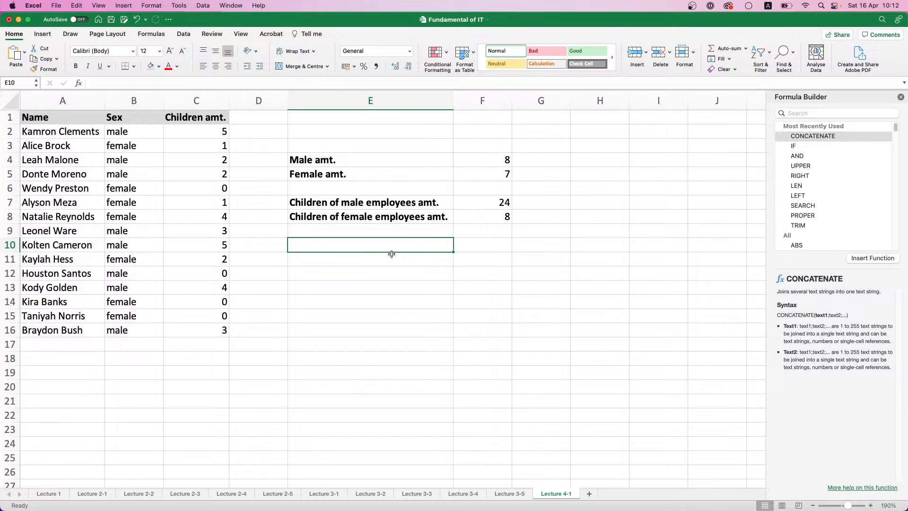
{"action": "type", "text": "Ma"}
{"action": "key", "text": "BackSpace"}
{"action": "key", "text": "BackSpace"}
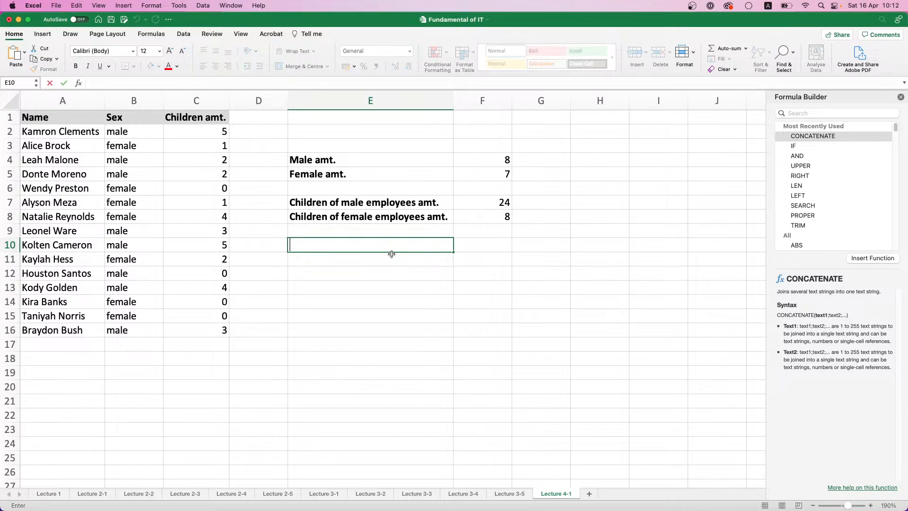
{"action": "type", "text": "Male with children"}
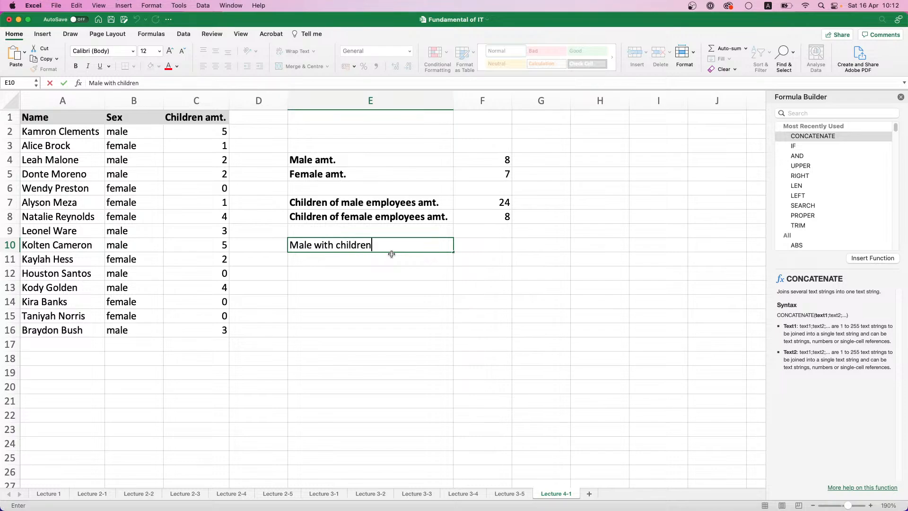
{"action": "type", "text": " amt."}
{"action": "key", "text": "Tab"}
{"action": "key", "text": "Left"}
{"action": "key", "text": "Right"}
{"action": "key", "text": "Left"}
{"action": "key", "text": "Up"}
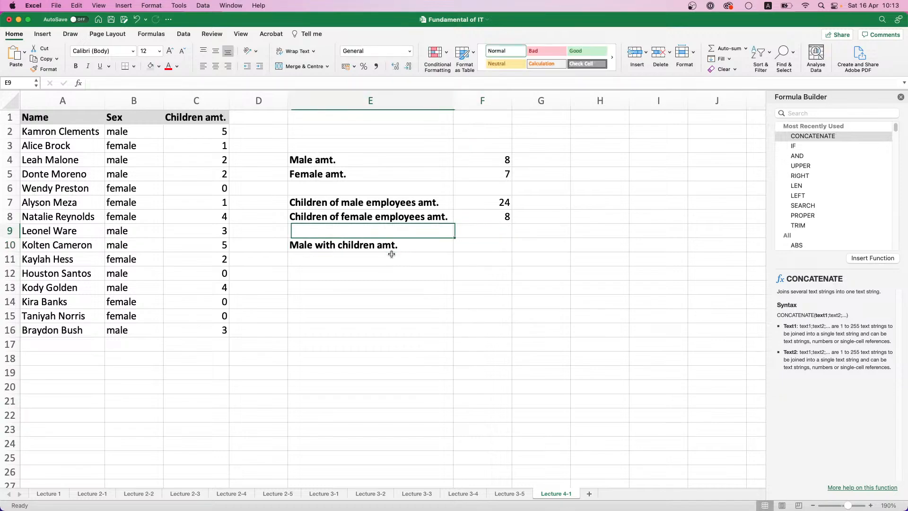
{"action": "key", "text": "Up"}
{"action": "key", "text": "Up"}
{"action": "key", "text": "Down"}
{"action": "key", "text": "Down"}
{"action": "key", "text": "Down"}
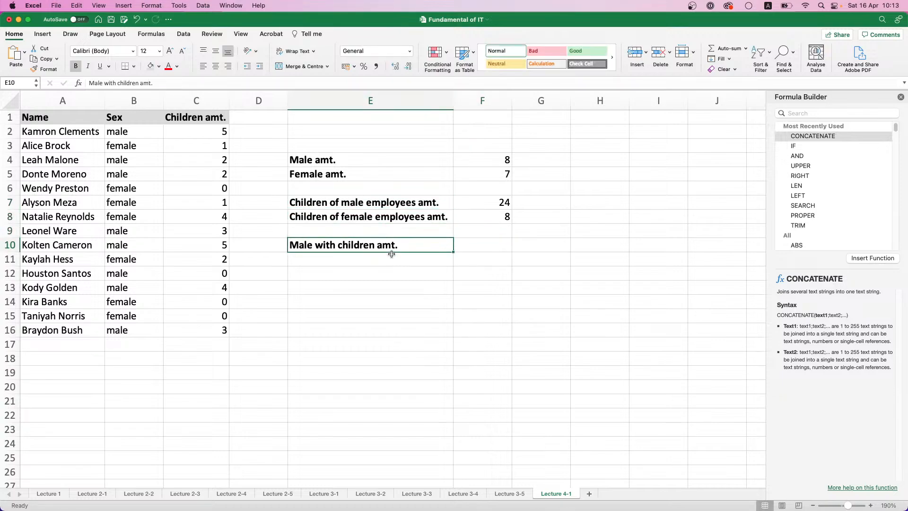
Reword the label in E10 as No. of Male with children
{"action": "double_click", "coordinate": [397, 246]}
{"action": "left_click_drag", "start_coordinate": [399, 245], "coordinate": [378, 246]}
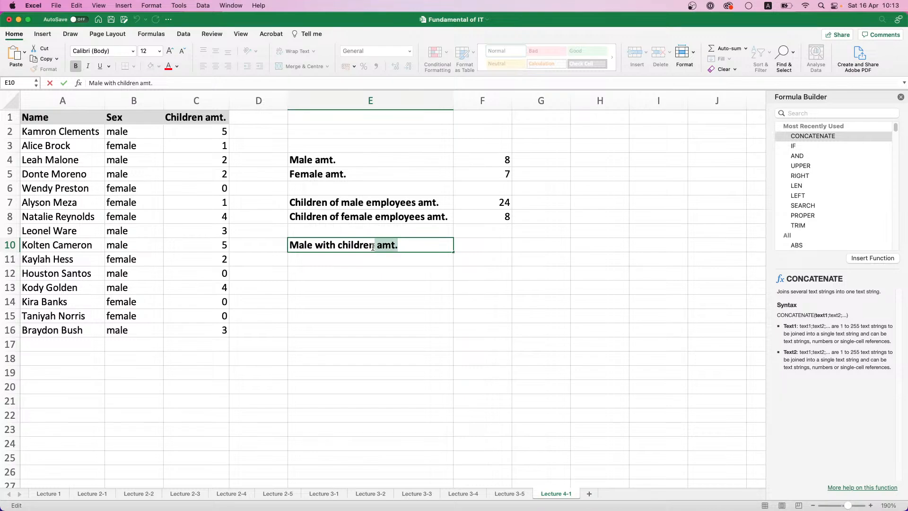
{"action": "key", "text": "BackSpace"}
{"action": "key", "text": "BackSpace"}
{"action": "type", "text": "No. "}
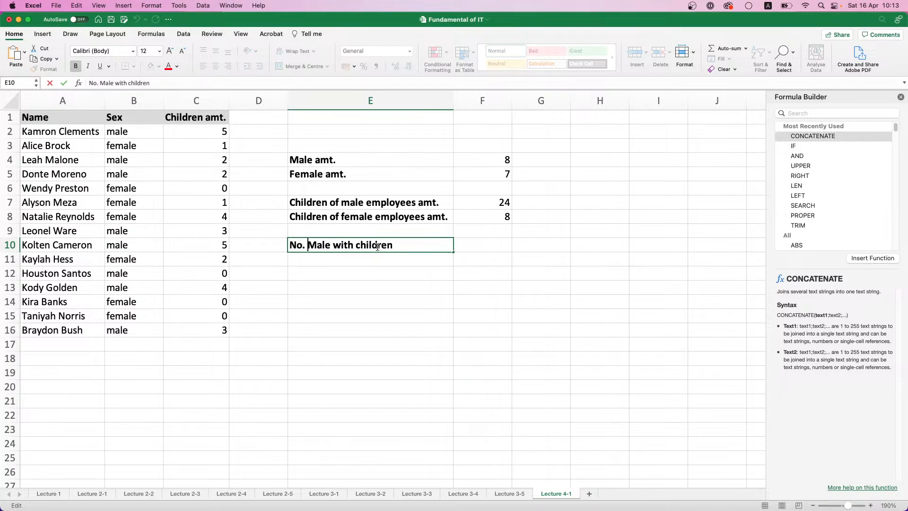
{"action": "type", "text": "of"}
{"action": "key", "text": "Return"}
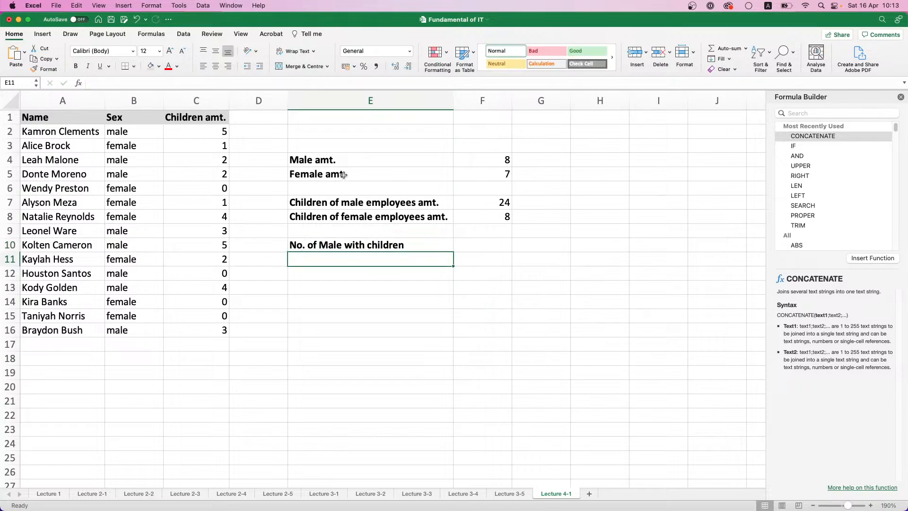
{"action": "double_click", "coordinate": [309, 162]}
{"action": "left_click_drag", "start_coordinate": [341, 160], "coordinate": [312, 159]}
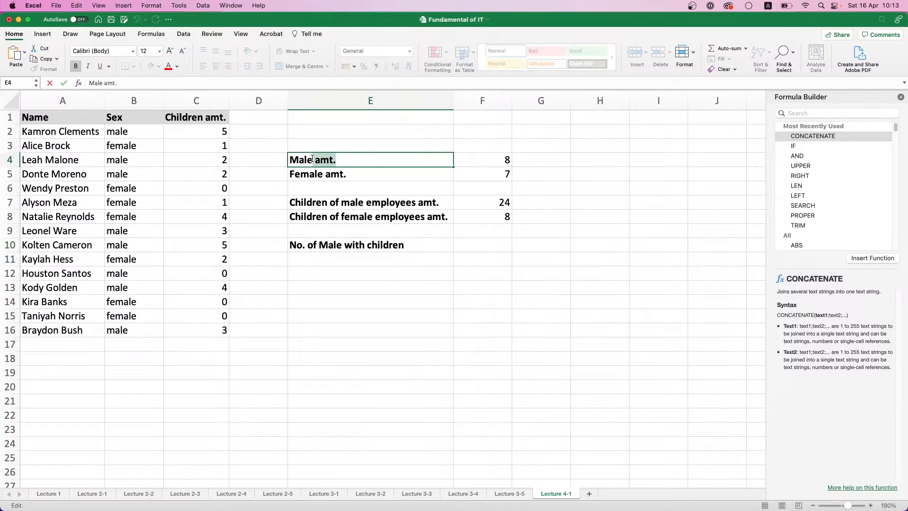
{"action": "key", "text": "BackSpace"}
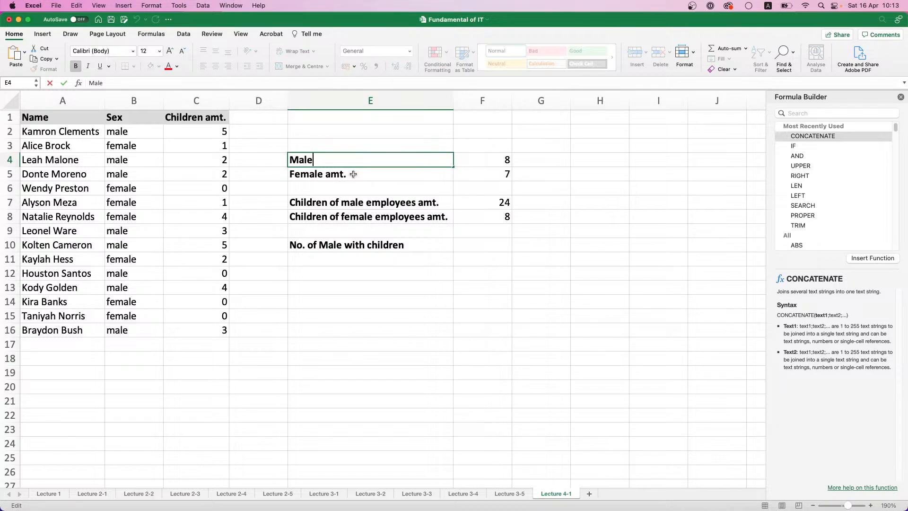
{"action": "key", "text": "Return"}
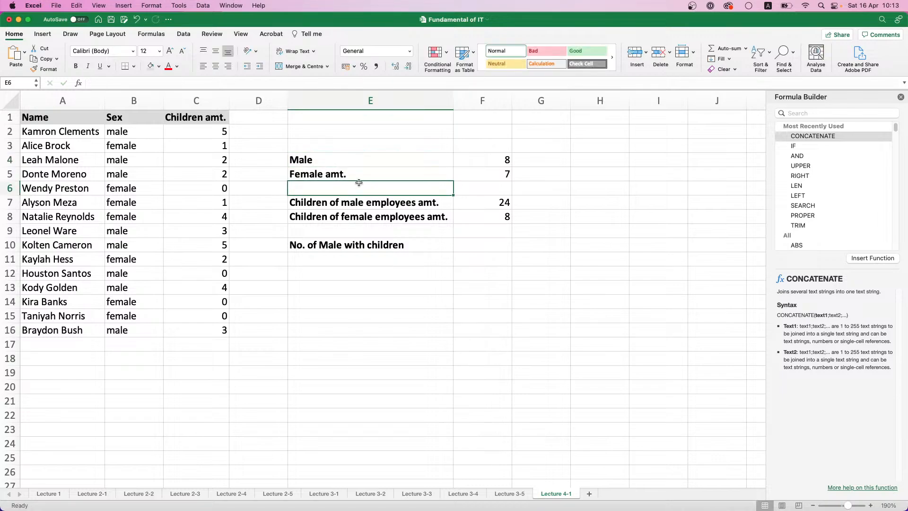
{"action": "key", "text": "super+z"}
Reword the label in E10 as Male with children amt
{"action": "left_click", "coordinate": [368, 256]}
{"action": "left_click", "coordinate": [446, 249]}
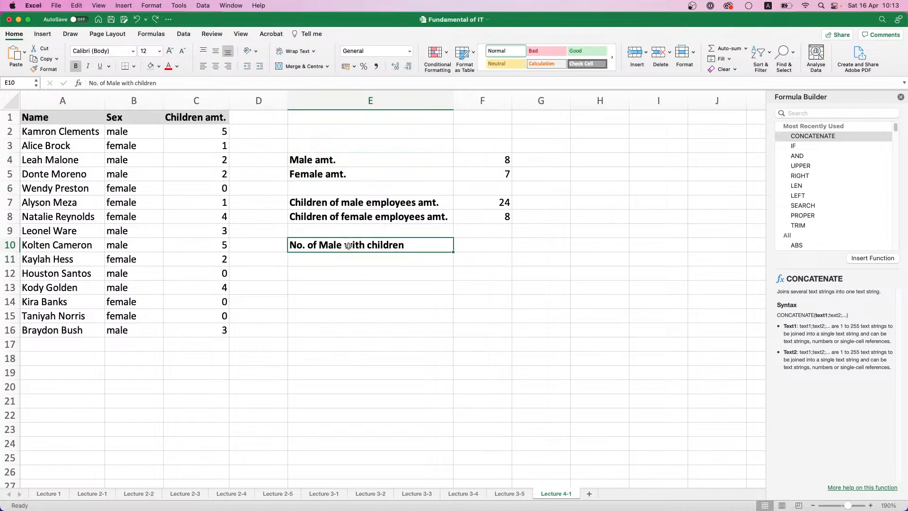
{"action": "double_click", "coordinate": [308, 246]}
{"action": "left_click_drag", "start_coordinate": [308, 246], "coordinate": [253, 245]}
{"action": "key", "text": "Left"}
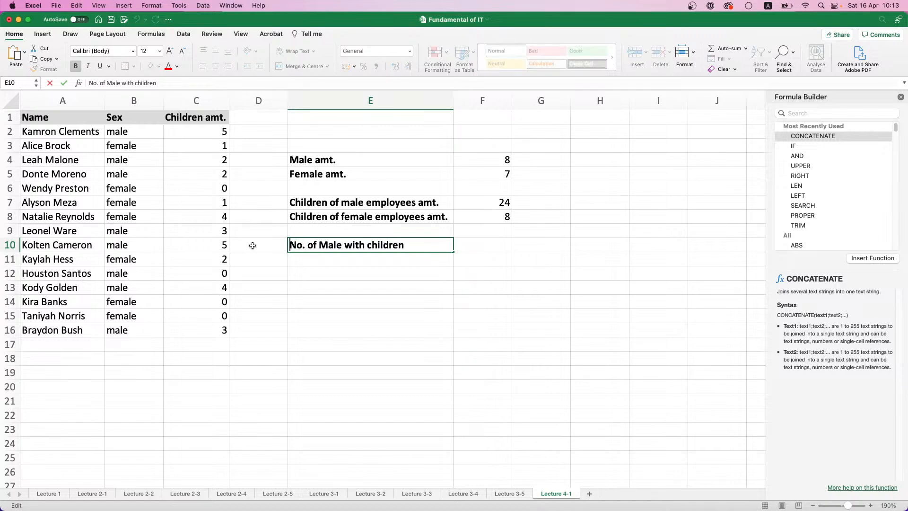
{"action": "key", "text": "alt+shift+Right"}
{"action": "key", "text": "alt+shift+Right"}
{"action": "key", "text": "alt+shift+Right"}
{"action": "key", "text": "BackSpace"}
{"action": "key", "text": "alt+Right"}
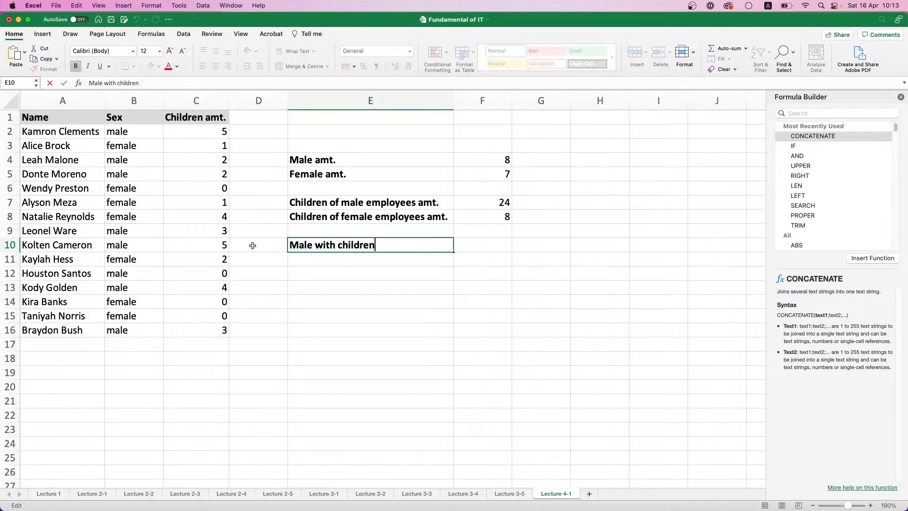
{"action": "type", "text": "amt."}
{"action": "key", "text": "Return"}
{"action": "left_click", "coordinate": [495, 244]}
Copy the label from E10 into E11 and reword the copy as Female with children amt
{"action": "left_click", "coordinate": [384, 244]}
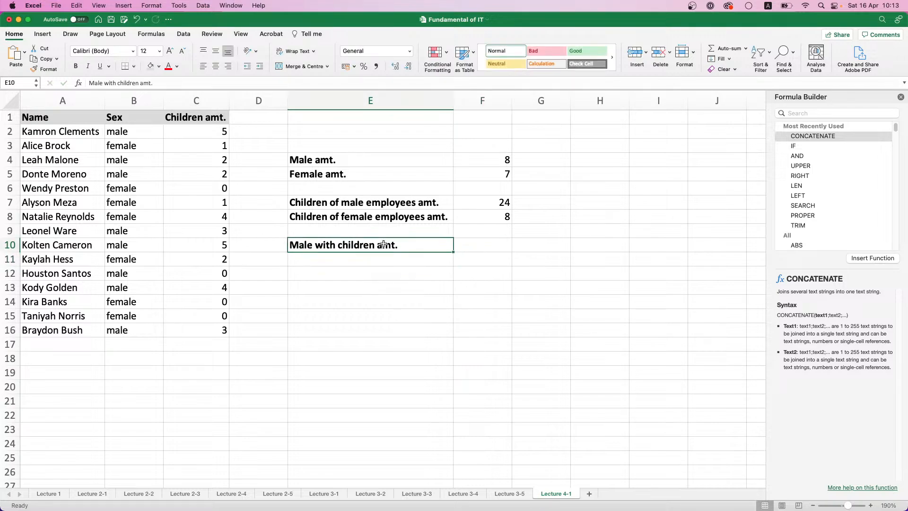
{"action": "key", "text": "super+c"}
{"action": "left_click", "coordinate": [386, 264]}
{"action": "key", "text": "super+v"}
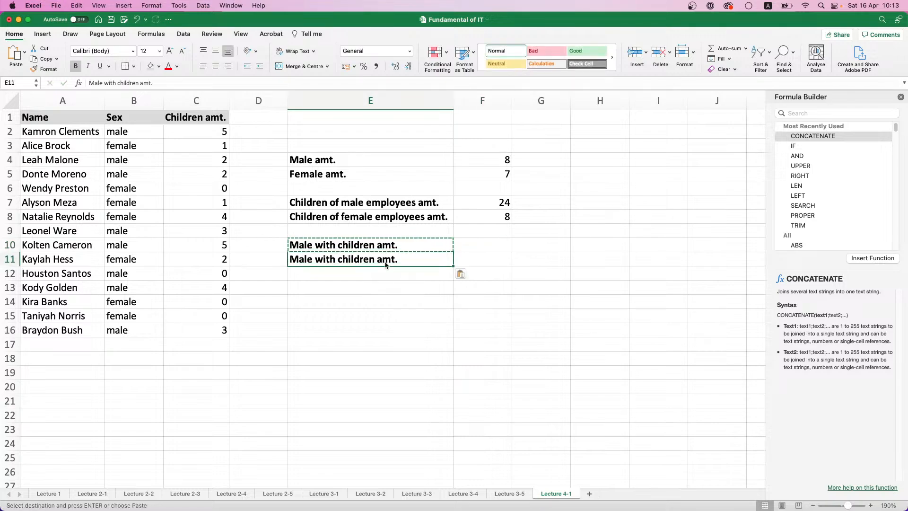
{"action": "double_click", "coordinate": [298, 259]}
{"action": "key", "text": "BackSpace"}
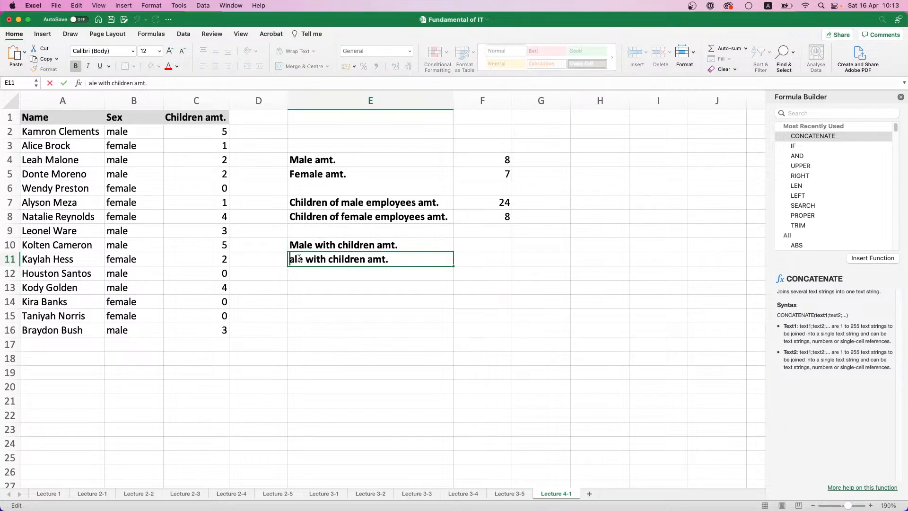
{"action": "type", "text": "Fem"}
{"action": "key", "text": "Return"}
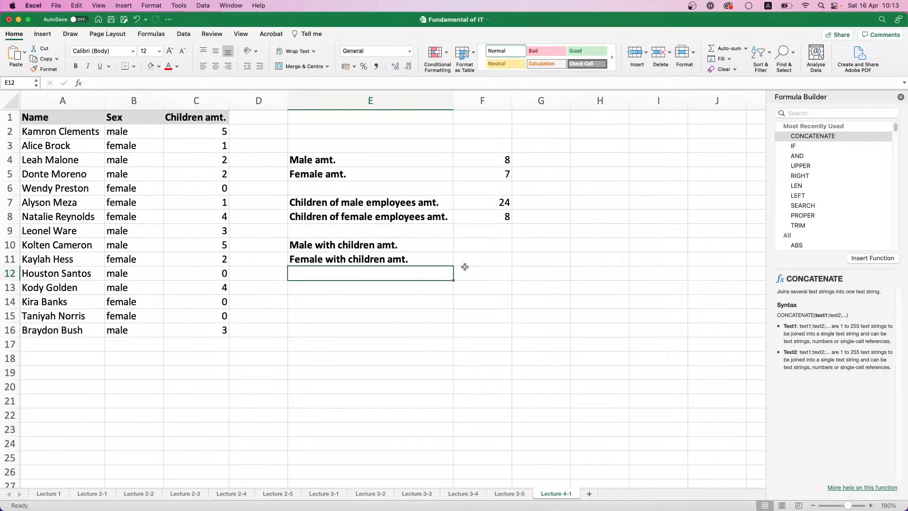
Start a COUNTIFS formula in F10
{"action": "left_click", "coordinate": [473, 243]}
{"action": "type", "text": "="}
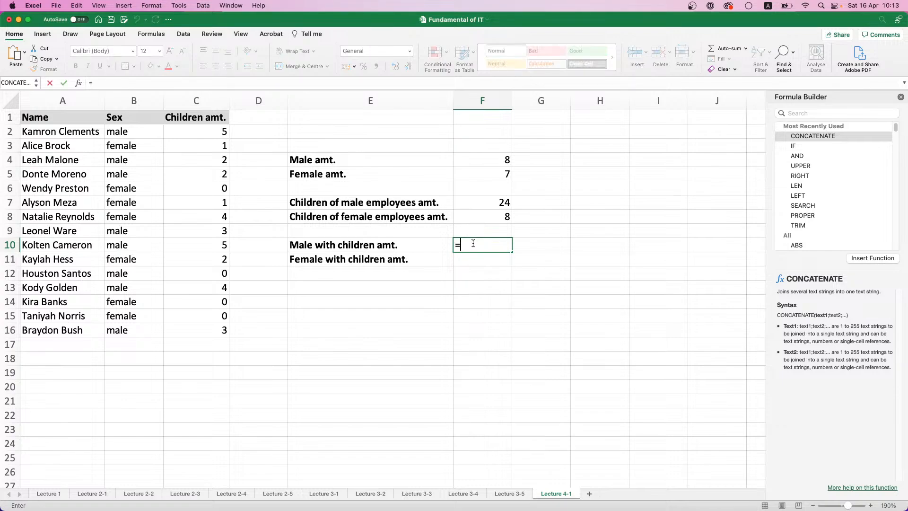
{"action": "type", "text": "COUN"}
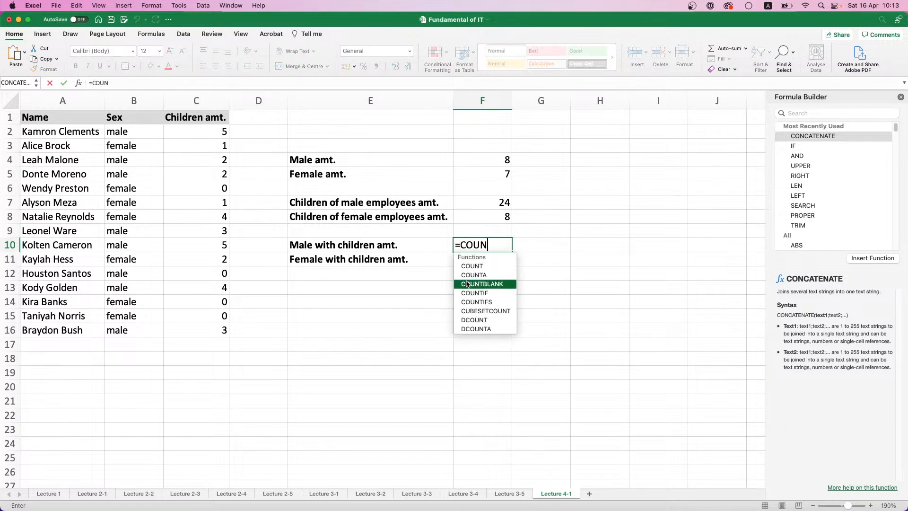
{"action": "double_click", "coordinate": [482, 302]}
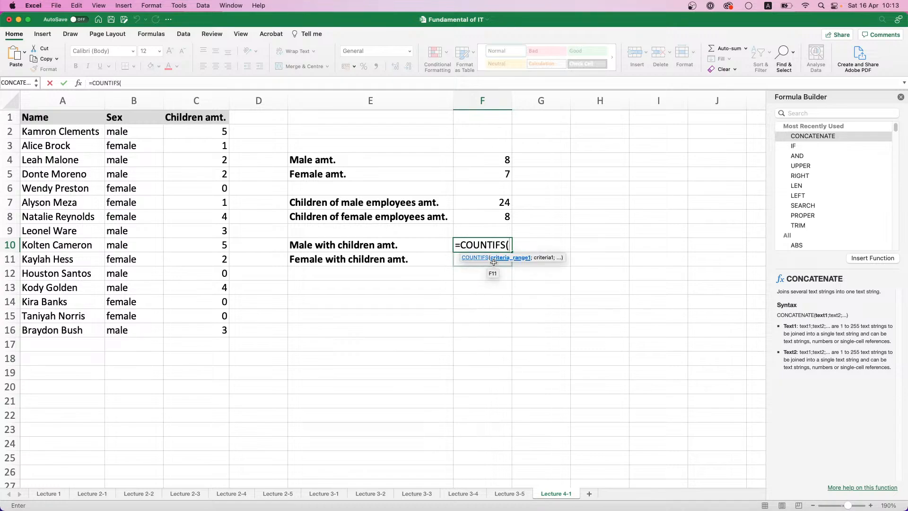
Read the syntax and arguments in the COUNTIFS help article, and close it
{"action": "left_click", "coordinate": [474, 262]}
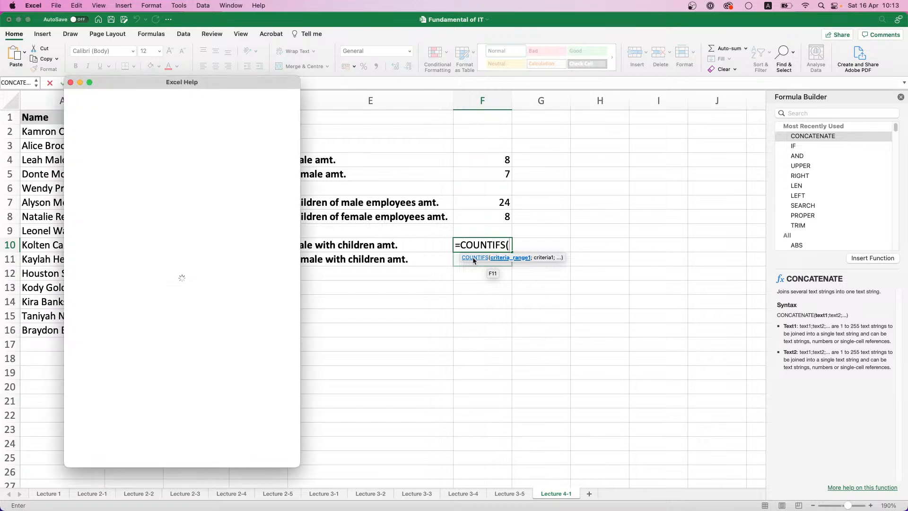
{"action": "scroll", "coordinate": [166, 270], "scroll_direction": "down", "scroll_amount": 8}
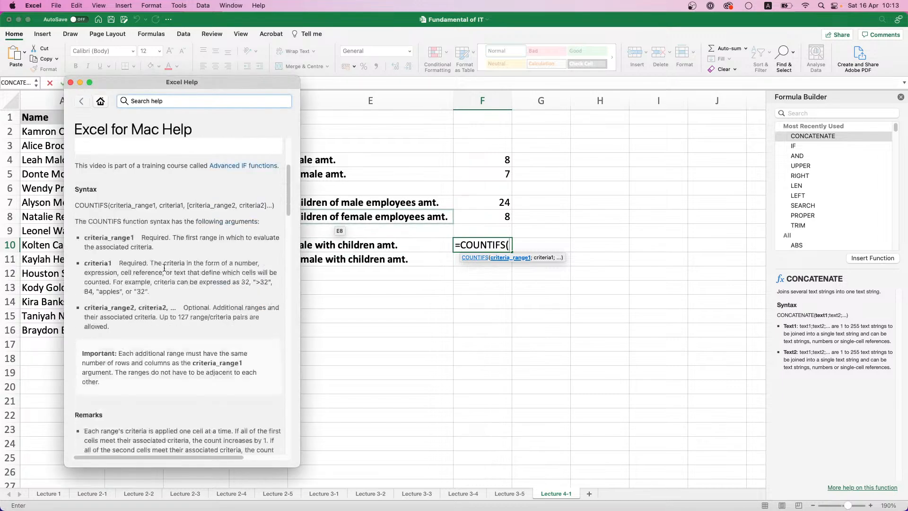
{"action": "scroll", "coordinate": [160, 260], "scroll_direction": "up", "scroll_amount": 4}
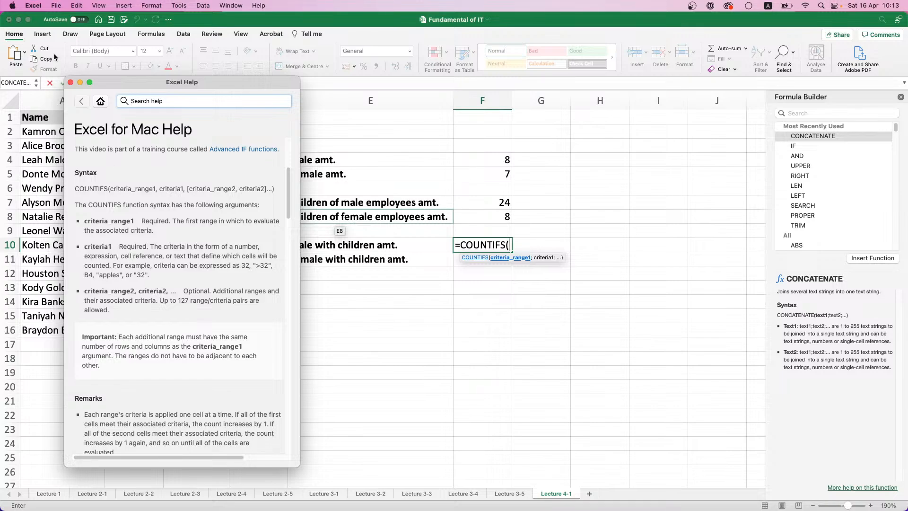
{"action": "left_click", "coordinate": [70, 82]}
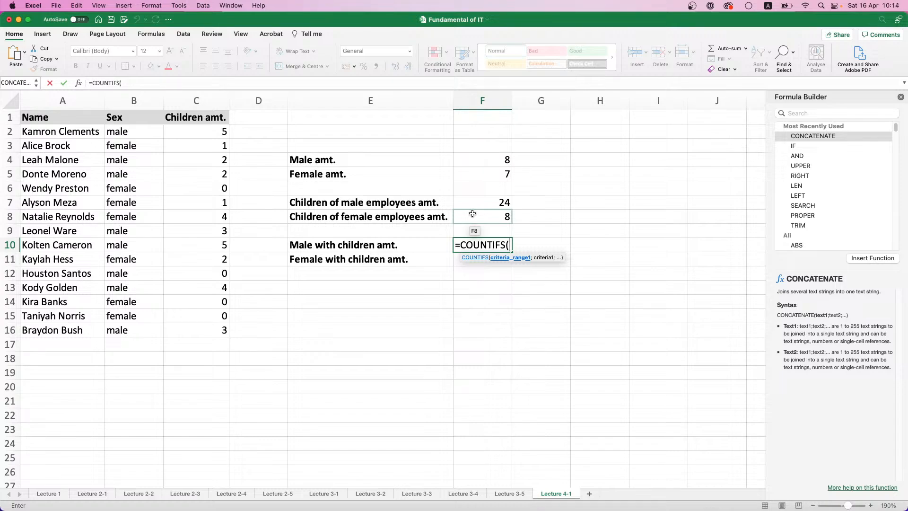
Give the COUNTIFS formula in F10 its first condition, range B2:B16 with the criterion "male"
{"action": "left_click_drag", "start_coordinate": [159, 138], "coordinate": [122, 335]}
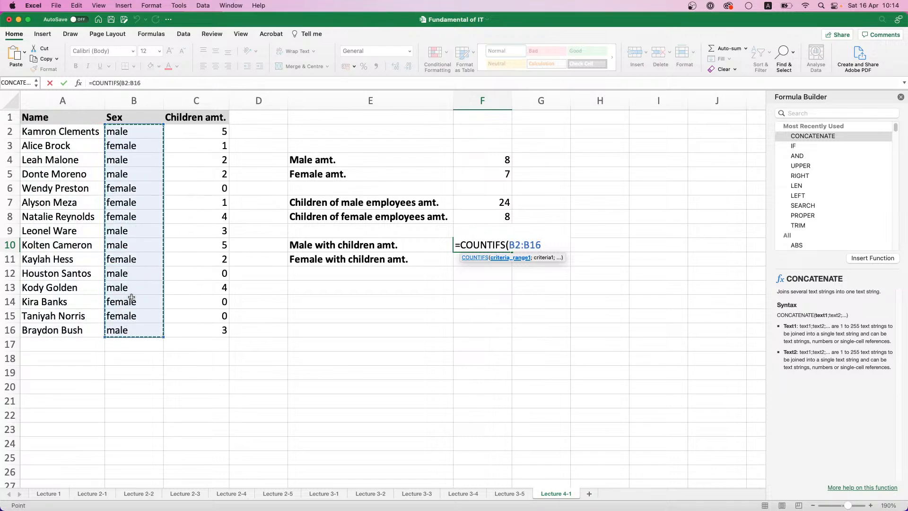
{"action": "type", "text": ";\""}
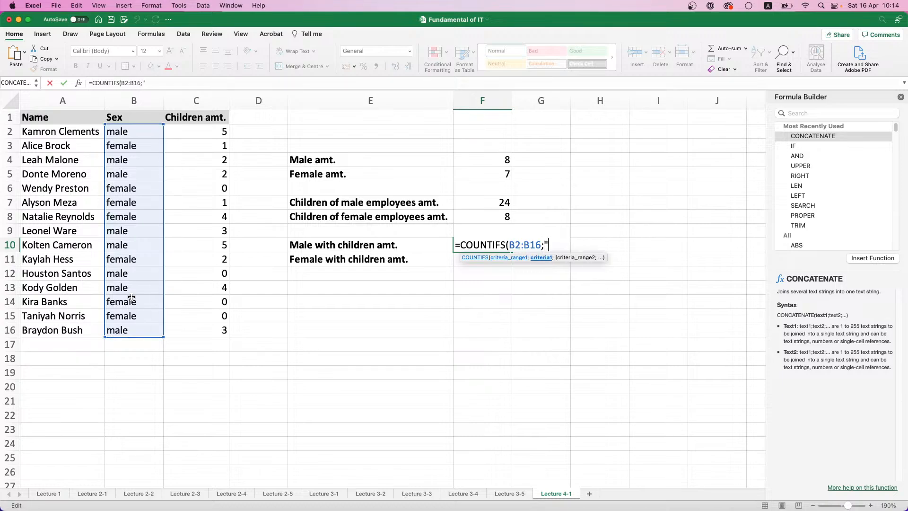
{"action": "type", "text": "male'"}
{"action": "type", "text": ";"}
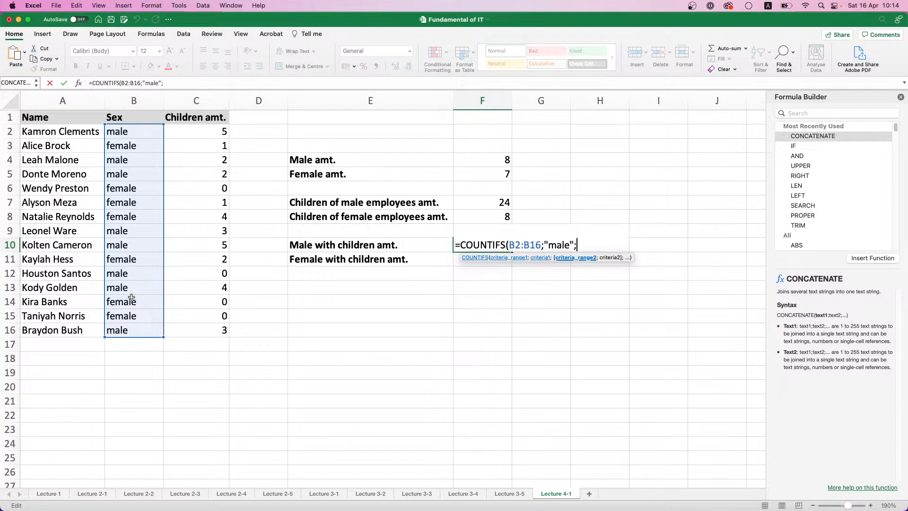
Add the second condition, range C2:C16 with the criterion ">0", and complete the COUNTIFS formula in F10
{"action": "left_click_drag", "start_coordinate": [194, 136], "coordinate": [200, 329]}
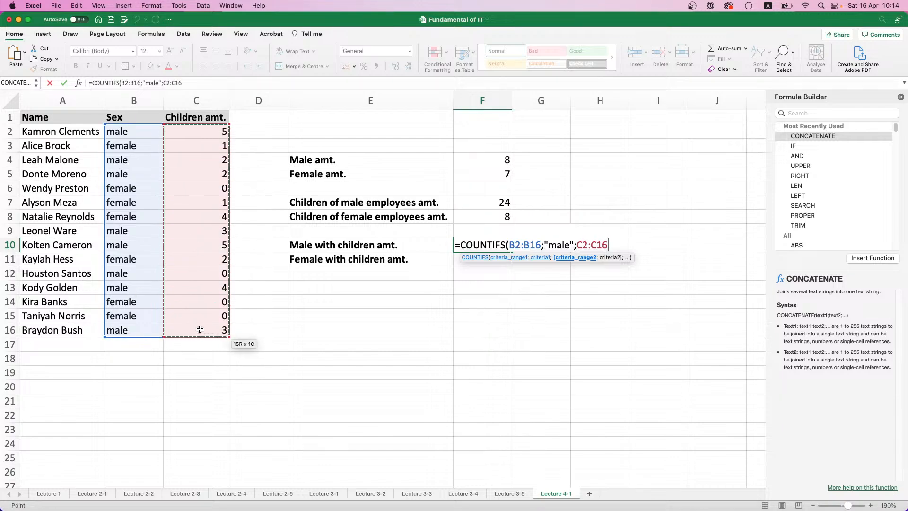
{"action": "type", "text": ";\""}
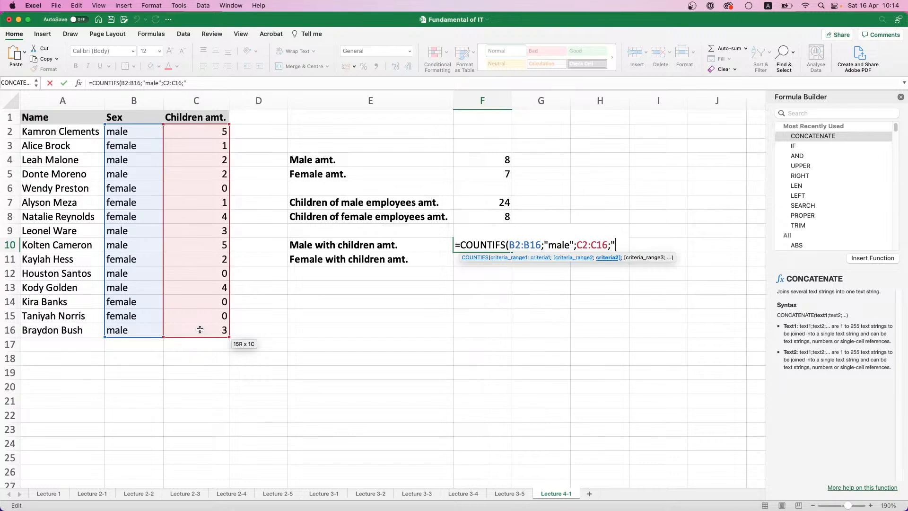
{"action": "type", "text": ">0\""}
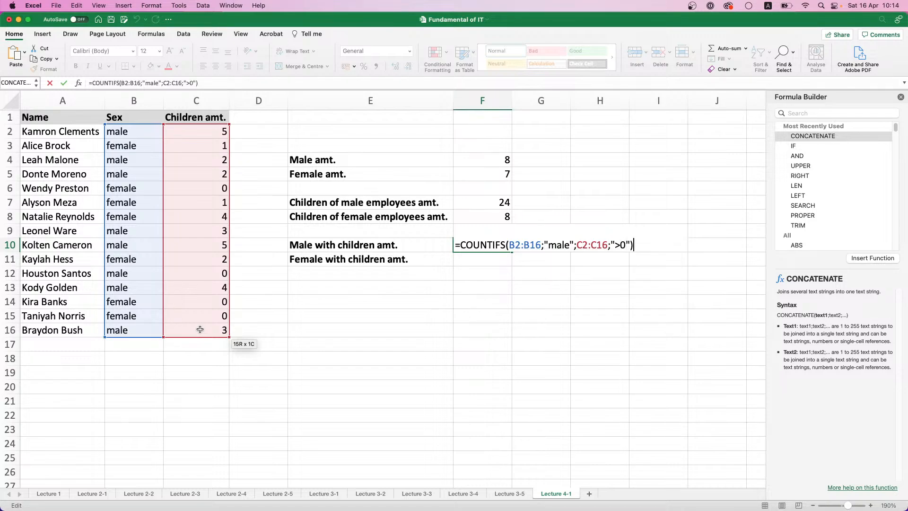
{"action": "key", "text": "Return"}
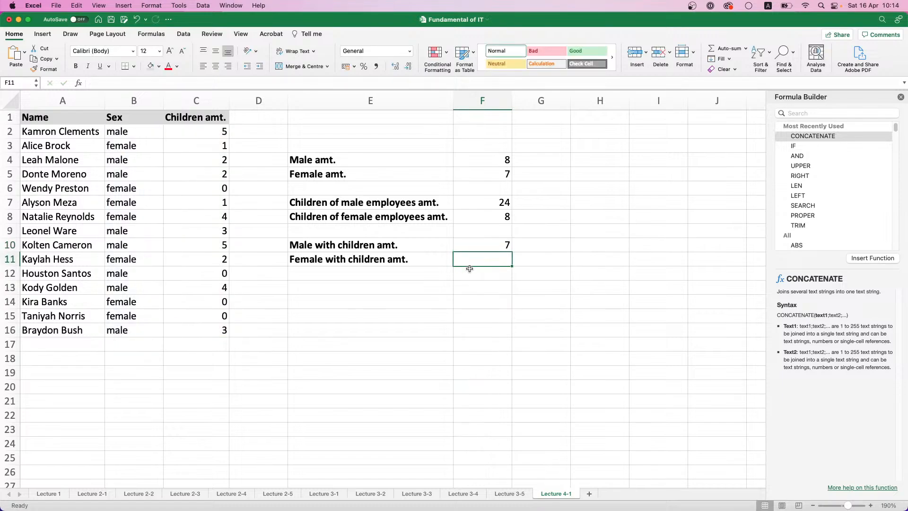
Copy the COUNTIFS formula from F10 into F11
{"action": "left_click", "coordinate": [473, 246]}
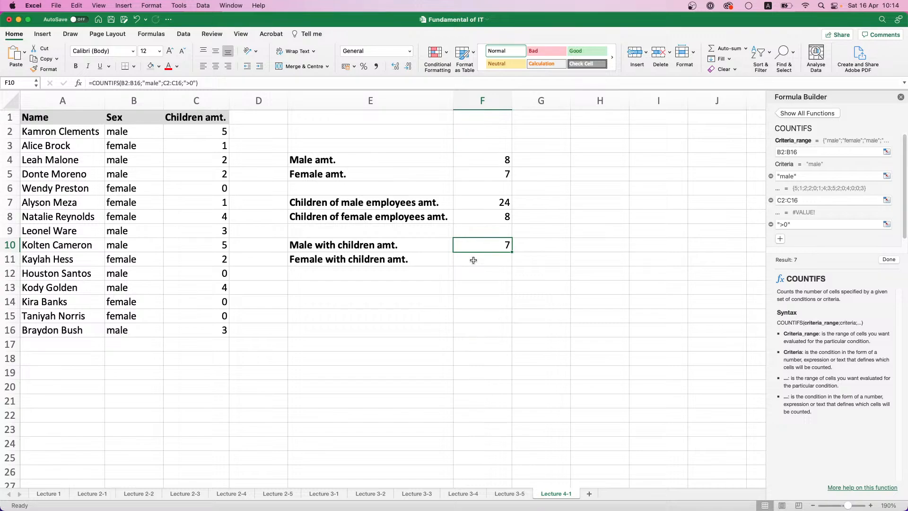
{"action": "left_click", "coordinate": [473, 260]}
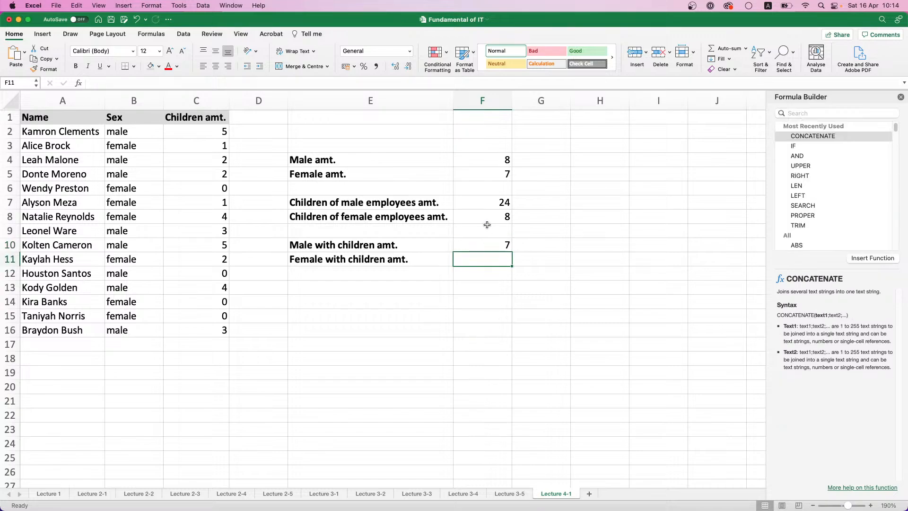
{"action": "left_click", "coordinate": [487, 240]}
{"action": "key", "text": "super+c"}
{"action": "left_click", "coordinate": [487, 263]}
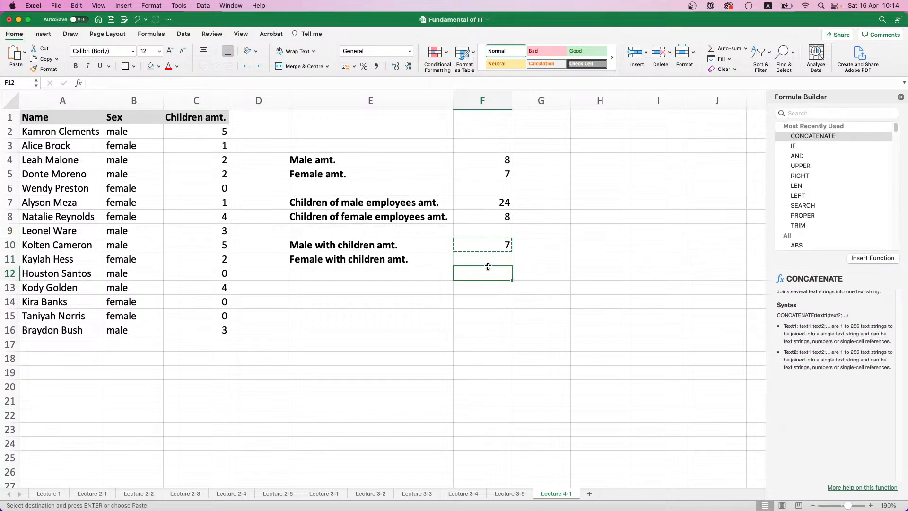
{"action": "key", "text": "super+v"}
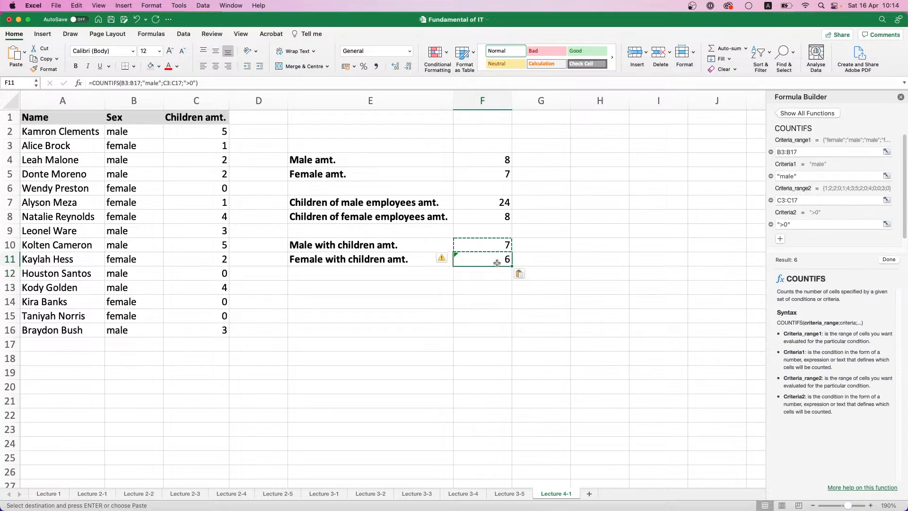
Correct the formula in F11 to =COUNTIFS(B2:B16;"female";C2:C16;">0")
{"action": "left_click", "coordinate": [131, 83]}
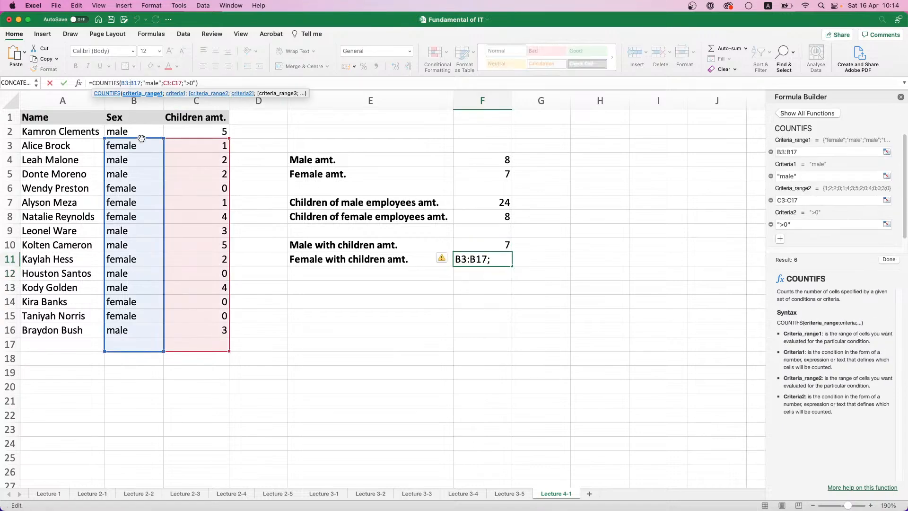
{"action": "left_click_drag", "start_coordinate": [141, 139], "coordinate": [141, 132]}
{"action": "left_click_drag", "start_coordinate": [195, 139], "coordinate": [194, 133]}
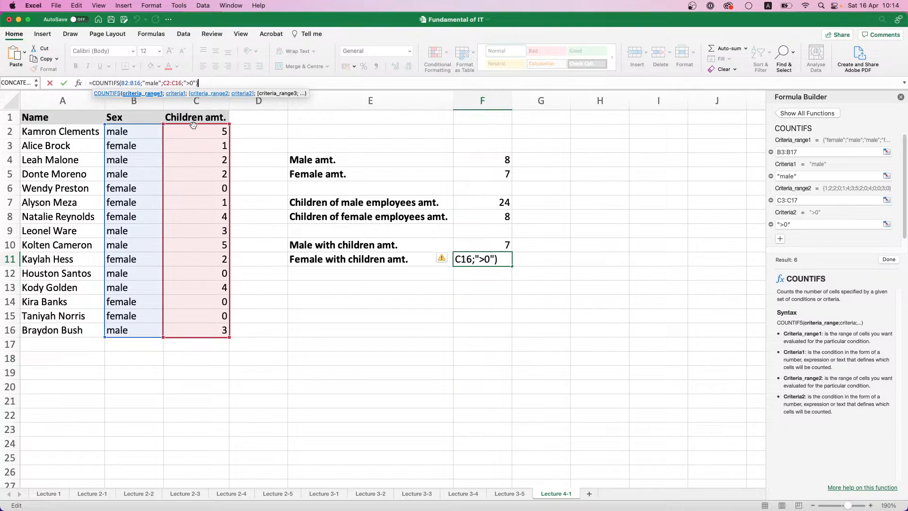
{"action": "left_click", "coordinate": [150, 83]}
{"action": "left_click", "coordinate": [146, 83]}
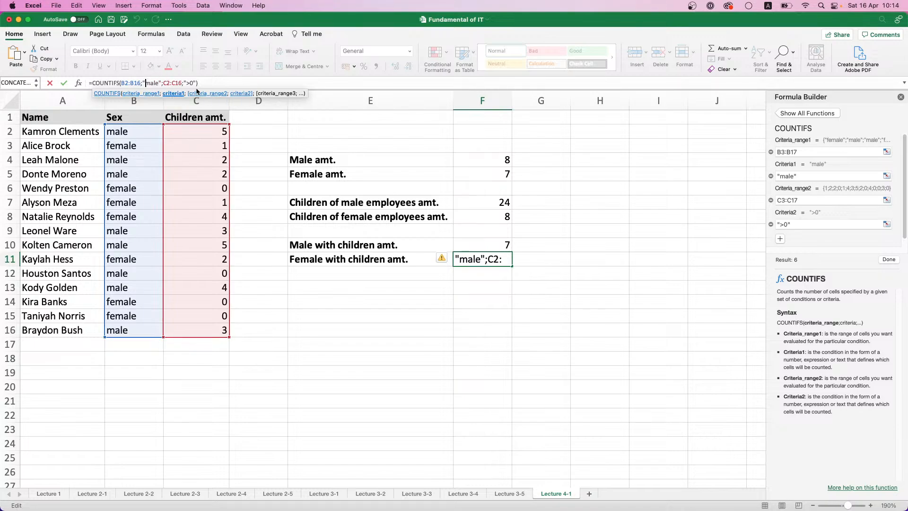
{"action": "type", "text": "fe"}
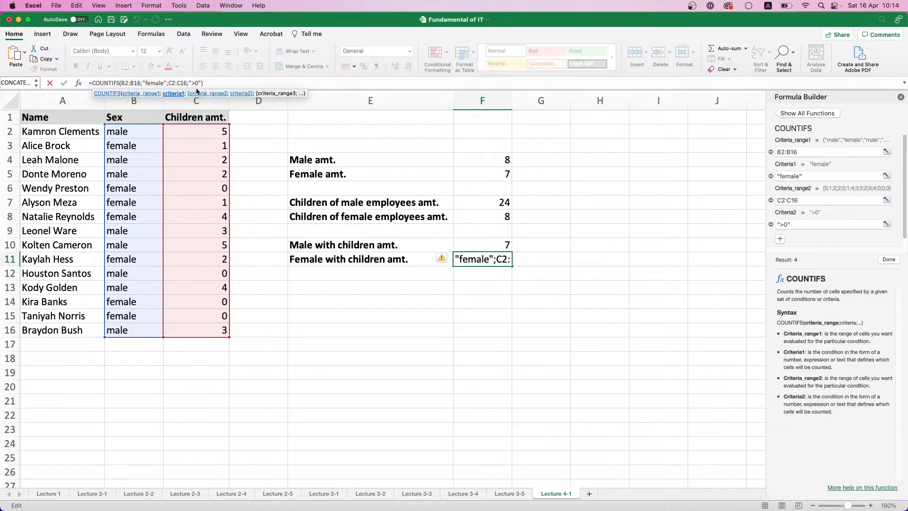
{"action": "key", "text": "Return"}
{"action": "left_click", "coordinate": [478, 263]}
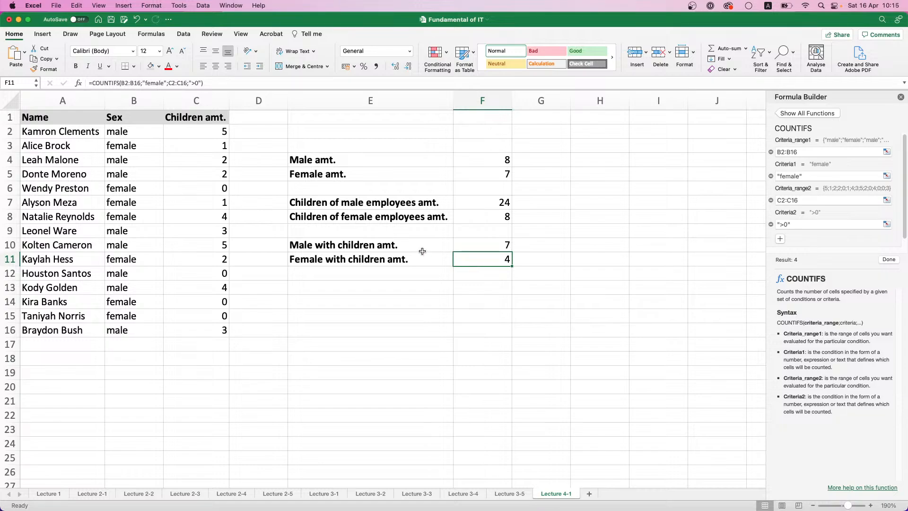
Move the summary block E4:F11 to F4:G11 and refit the columns, with E at width 10,00 and F autofitted to its labels
{"action": "left_click", "coordinate": [311, 162]}
{"action": "left_click_drag", "start_coordinate": [311, 162], "coordinate": [476, 257]}
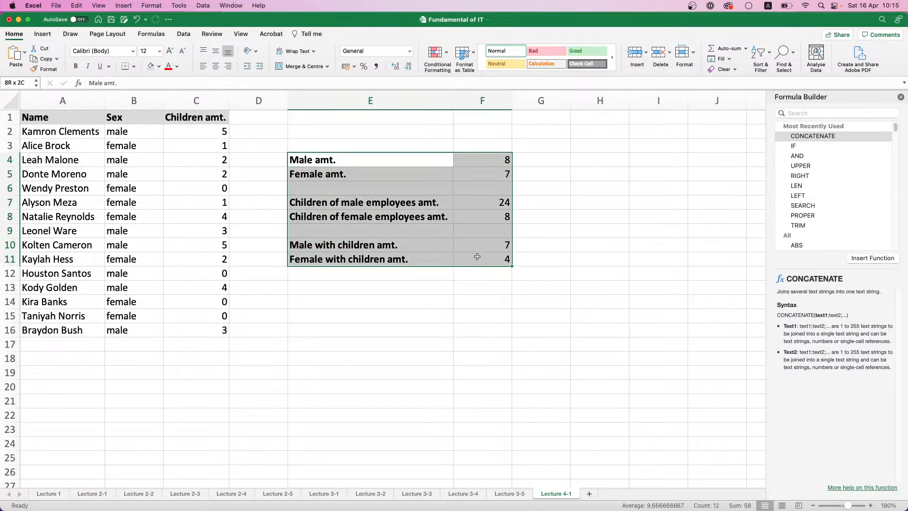
{"action": "left_click_drag", "start_coordinate": [371, 264], "coordinate": [482, 259]}
{"action": "left_click_drag", "start_coordinate": [451, 105], "coordinate": [348, 100]}
{"action": "double_click", "coordinate": [407, 101]}
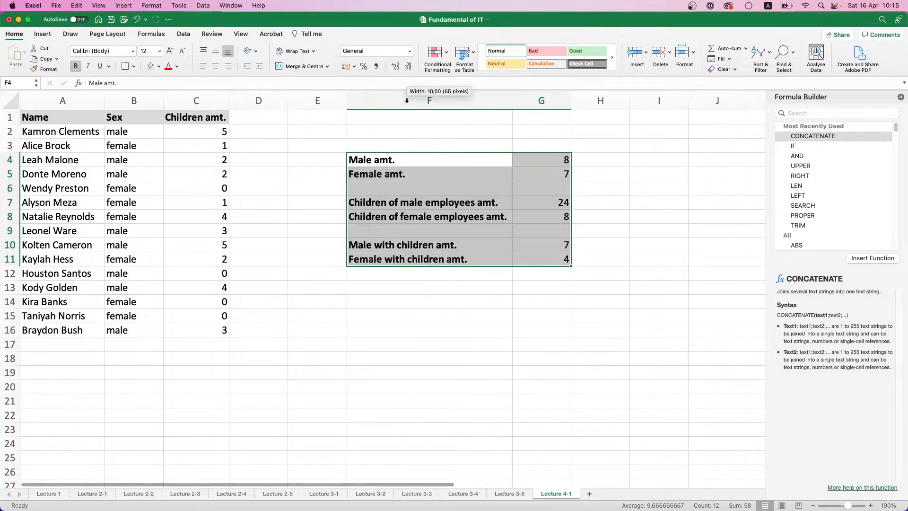
Add the header "Bonus" in cell D1, beside the Children amt. header
{"action": "left_click", "coordinate": [506, 297]}
{"action": "left_click", "coordinate": [260, 117]}
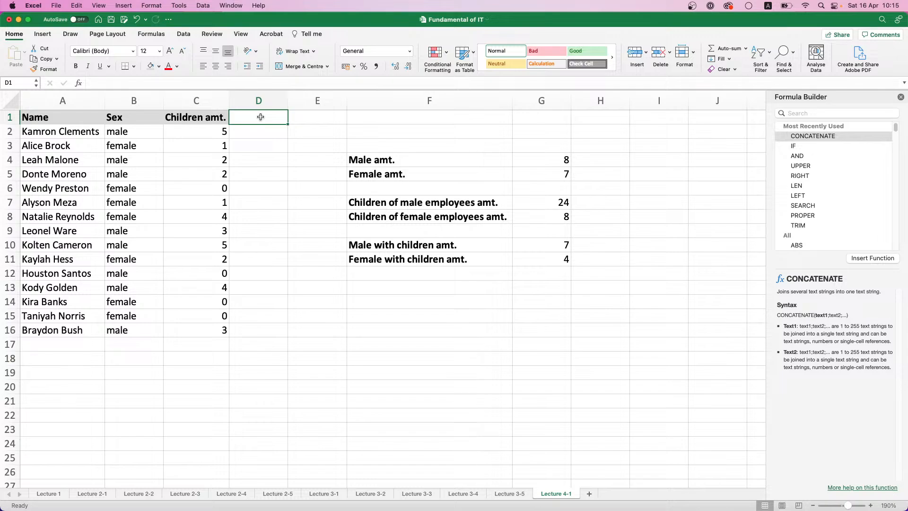
{"action": "type", "text": "Bonus"}
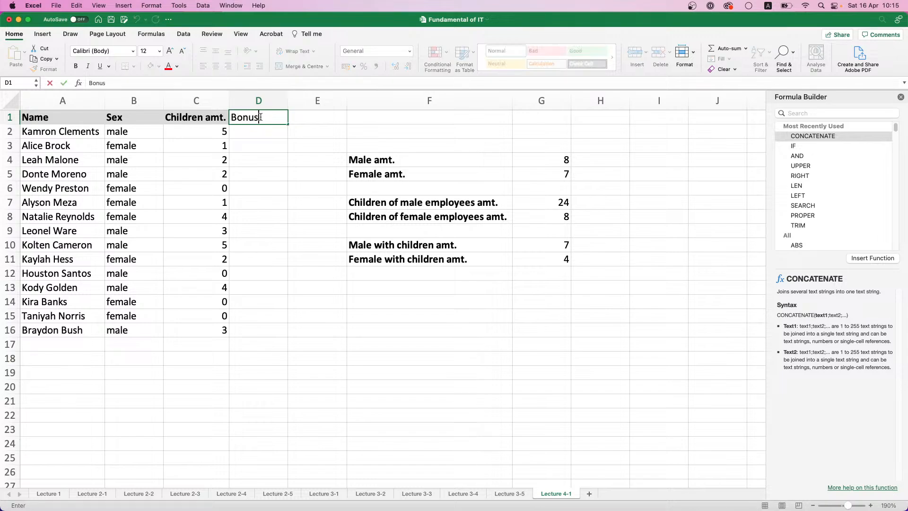
{"action": "key", "text": "Return"}
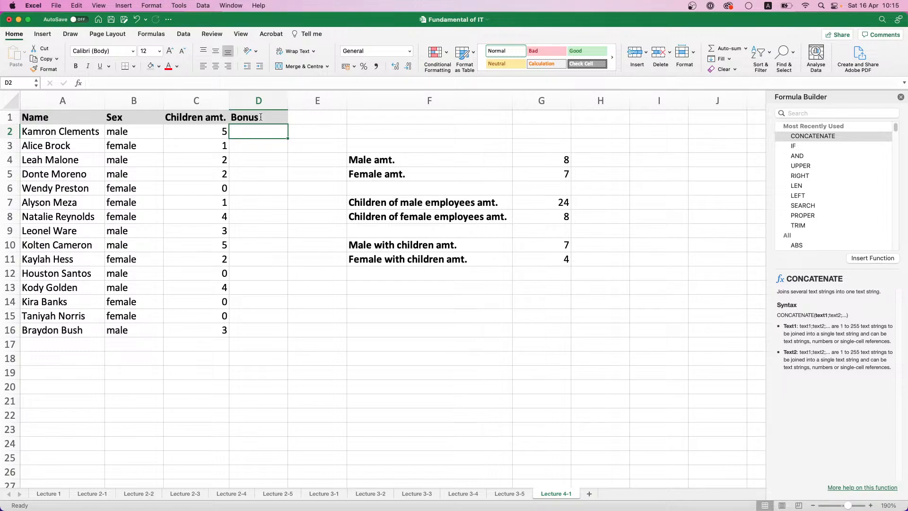
Enter the bonus formula =C2*500 in cell D2
{"action": "type", "text": "="}
{"action": "left_click", "coordinate": [227, 132]}
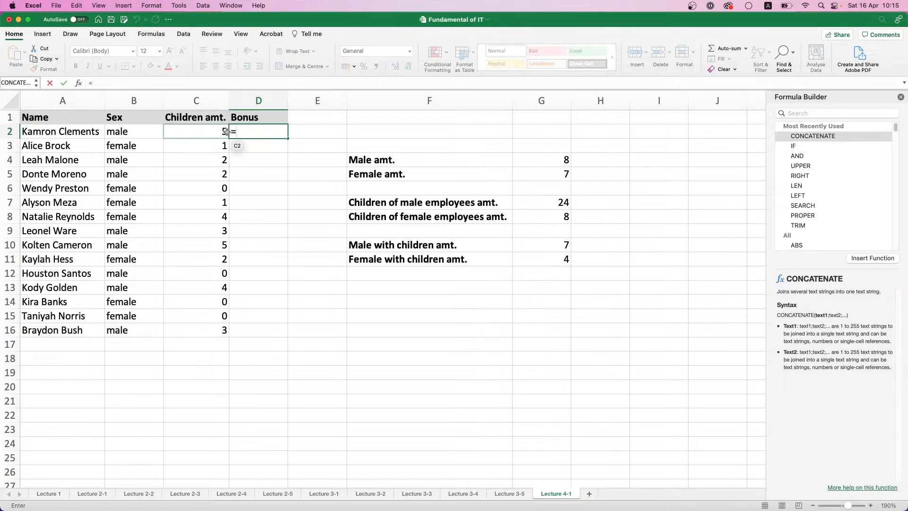
{"action": "left_click", "coordinate": [227, 132]}
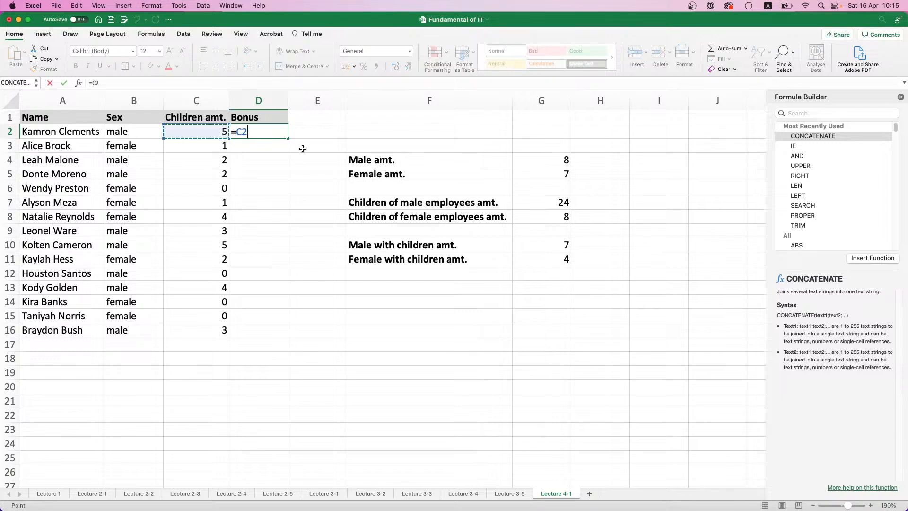
{"action": "type", "text": "*1000"}
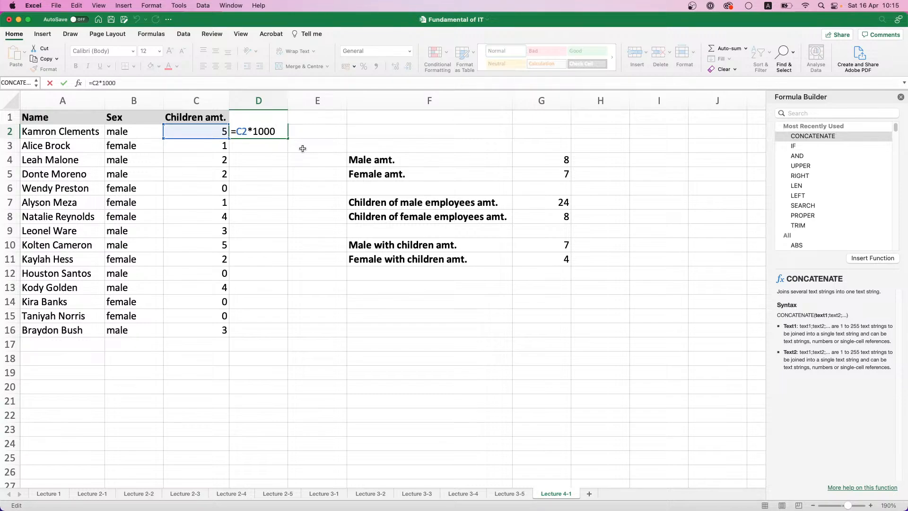
{"action": "key", "text": "BackSpace"}
{"action": "key", "text": "BackSpace"}
{"action": "key", "text": "BackSpace"}
{"action": "key", "text": "BackSpace"}
{"action": "type", "text": "500"}
{"action": "key", "text": "Return"}
Fill the bonus formula from D2 down to D16 and apply the comma number style to those cells
{"action": "mouse_move", "coordinate": [275, 135]}
{"action": "left_mouse_down"}
{"action": "mouse_move", "coordinate": [274, 142]}
{"action": "mouse_move", "coordinate": [281, 121]}
{"action": "left_mouse_up"}
{"action": "left_click", "coordinate": [279, 135]}
{"action": "double_click", "coordinate": [287, 138]}
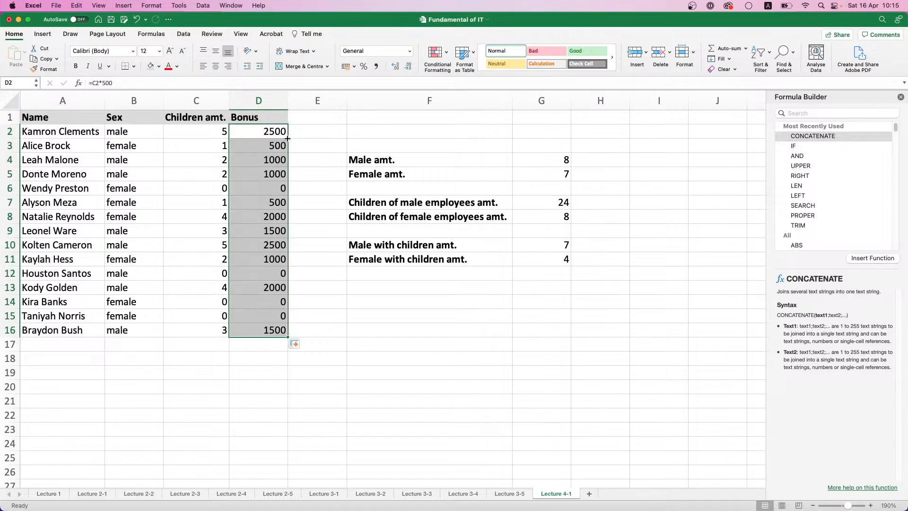
{"action": "left_click", "coordinate": [376, 66]}
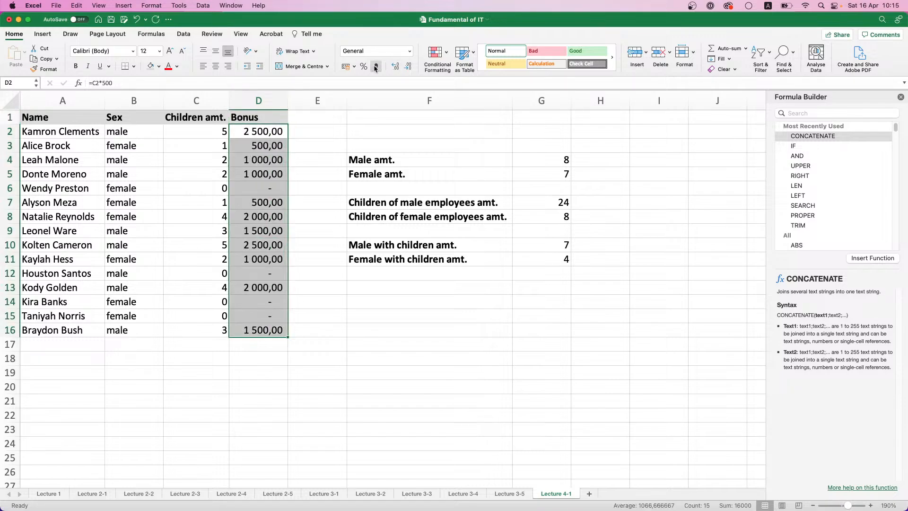
{"action": "left_click", "coordinate": [292, 180]}
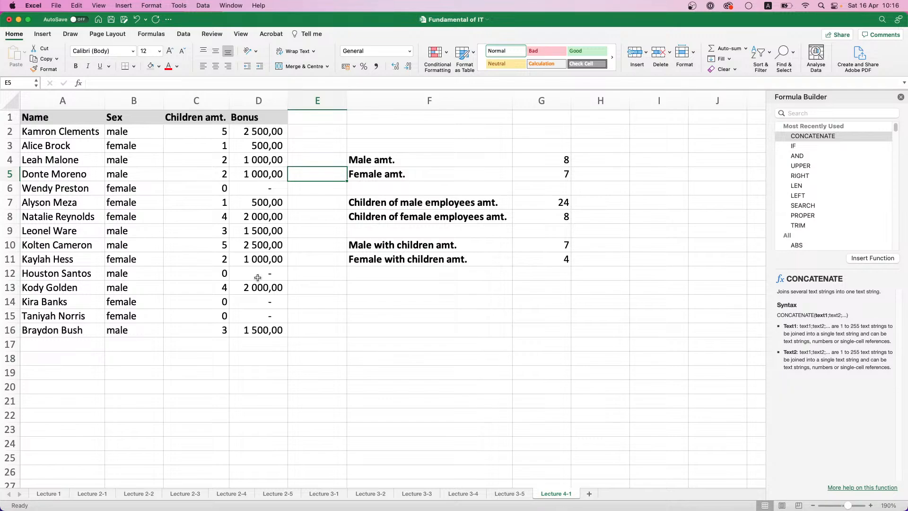
Enter the label "Bonuses of employees that have >2 children" in F13 and widen column F to fit it
{"action": "left_click", "coordinate": [402, 299]}
{"action": "left_click", "coordinate": [402, 292]}
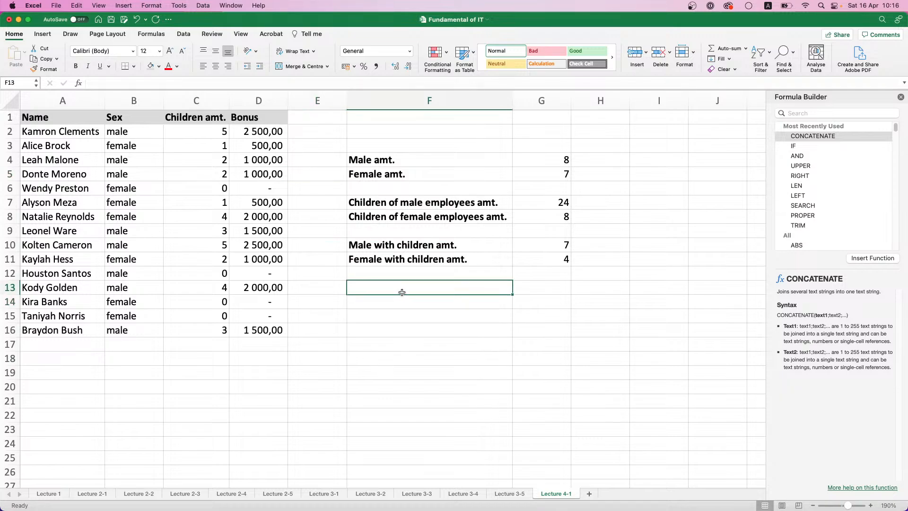
{"action": "type", "text": "Bonuses "}
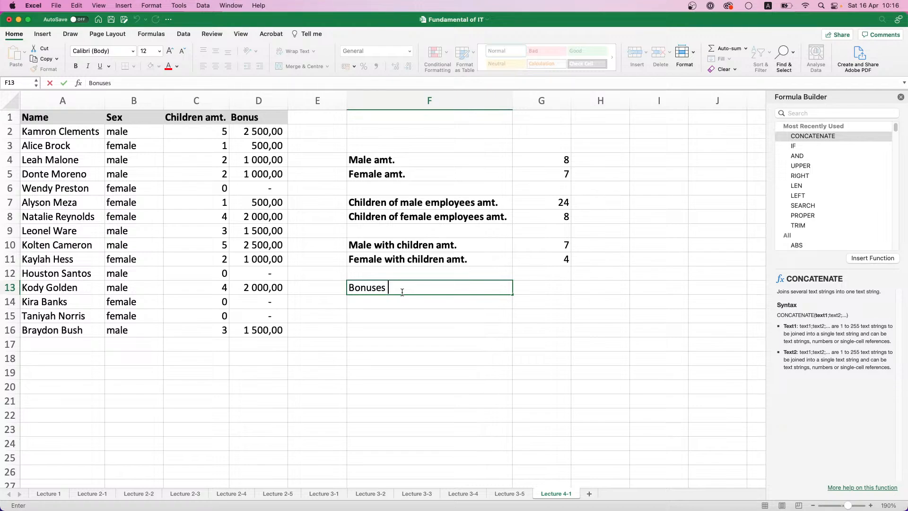
{"action": "type", "text": "f"}
{"action": "key", "text": "BackSpace"}
{"action": "type", "text": "of employees that have "}
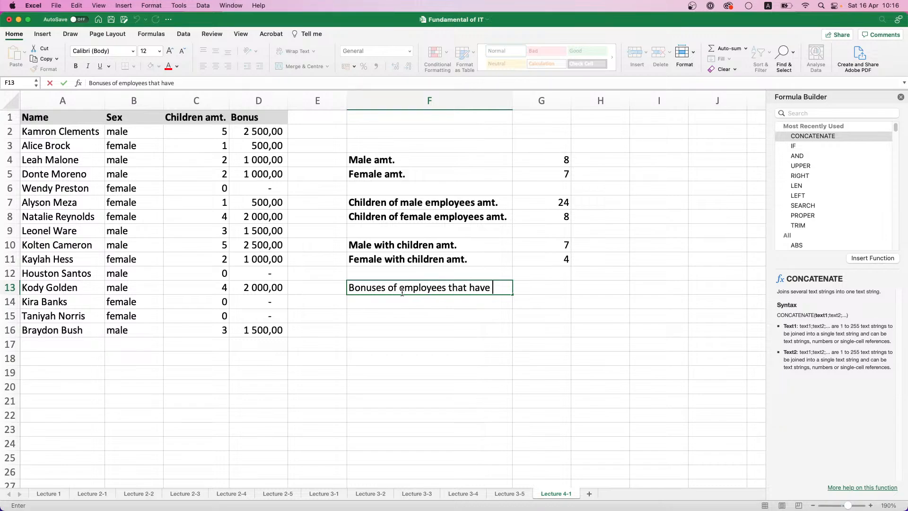
{"action": "type", "text": ">2 children"}
{"action": "key", "text": "Tab"}
{"action": "key", "text": "Left"}
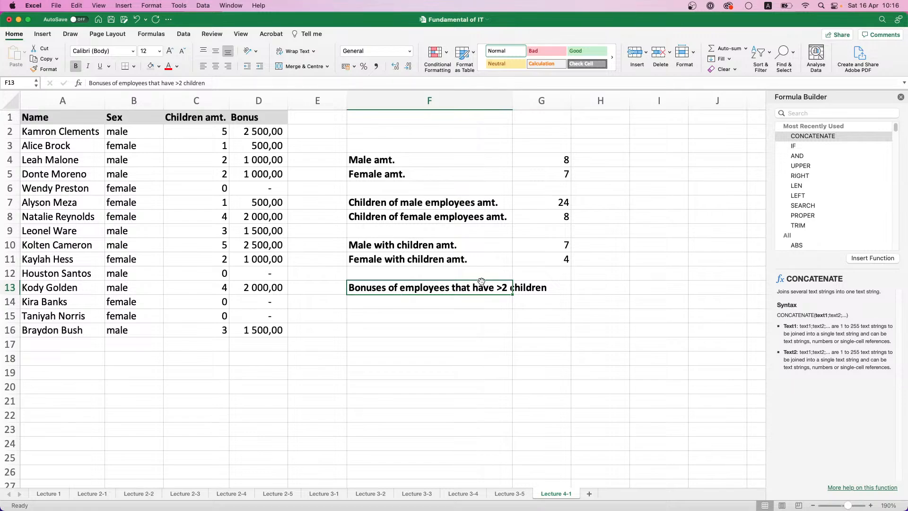
{"action": "left_click_drag", "start_coordinate": [512, 101], "coordinate": [554, 100]}
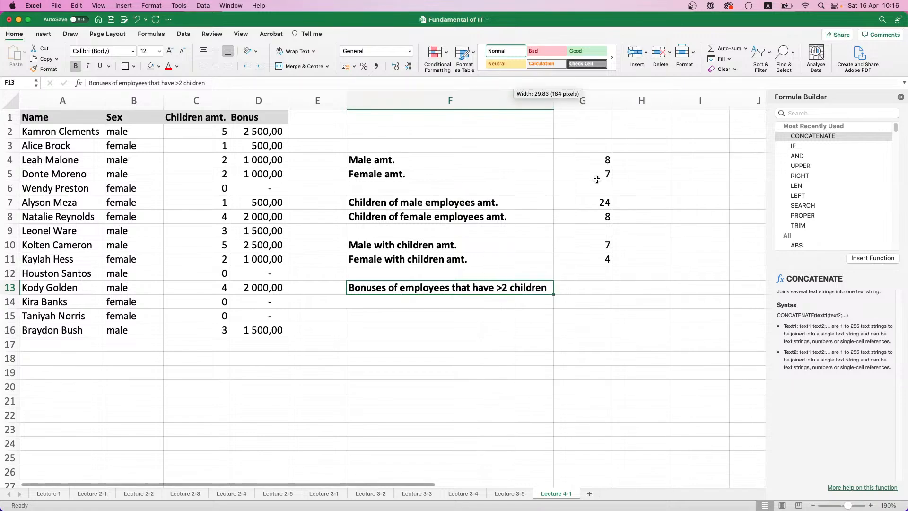
Start a SUMIFS formula in G13 with D2:D16 as the sum range
{"action": "left_click", "coordinate": [587, 292]}
{"action": "type", "text": "="}
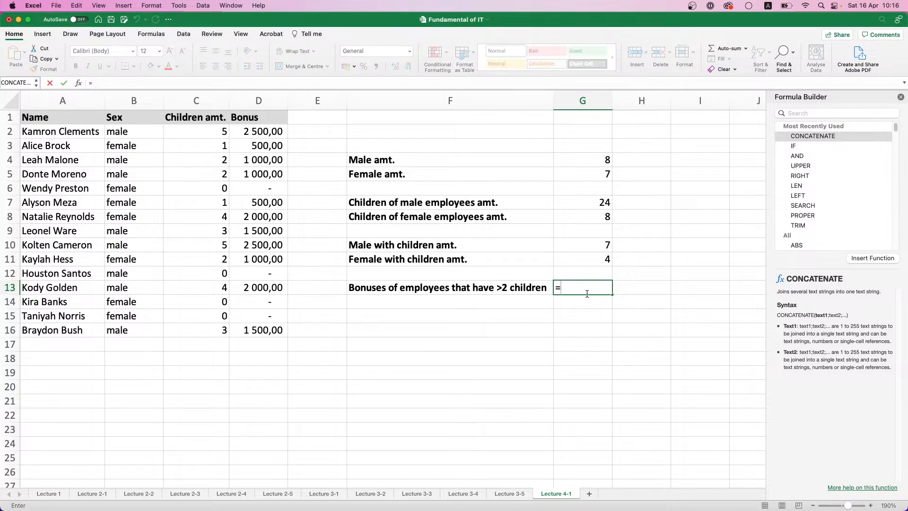
{"action": "type", "text": "SUM"}
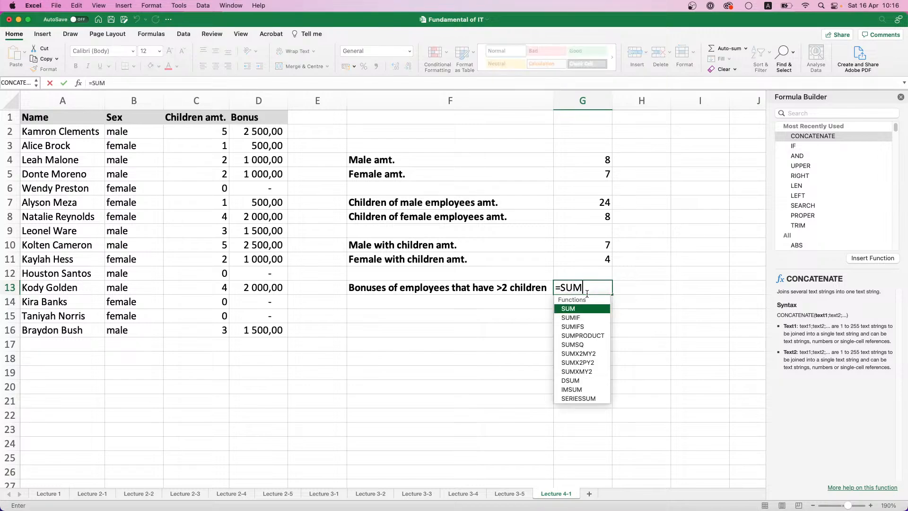
{"action": "double_click", "coordinate": [574, 329]}
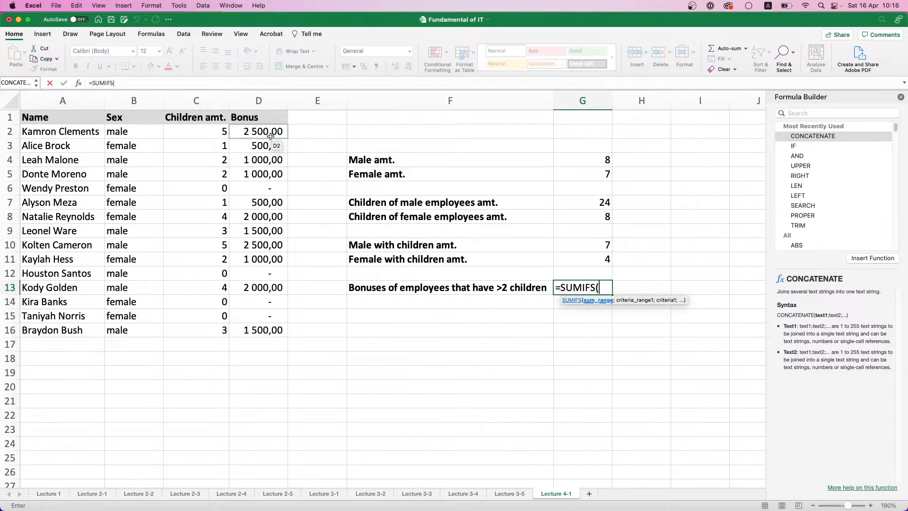
{"action": "left_click_drag", "start_coordinate": [270, 136], "coordinate": [266, 330]}
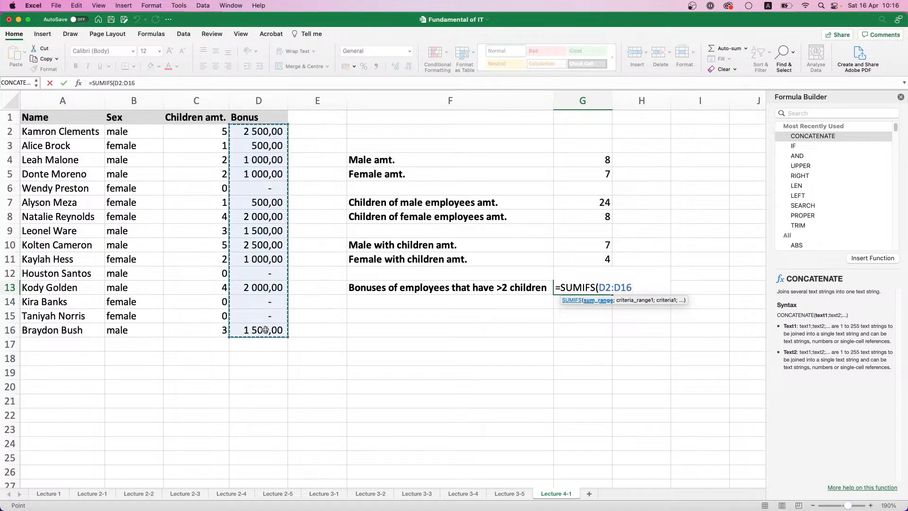
{"action": "type", "text": ";"}
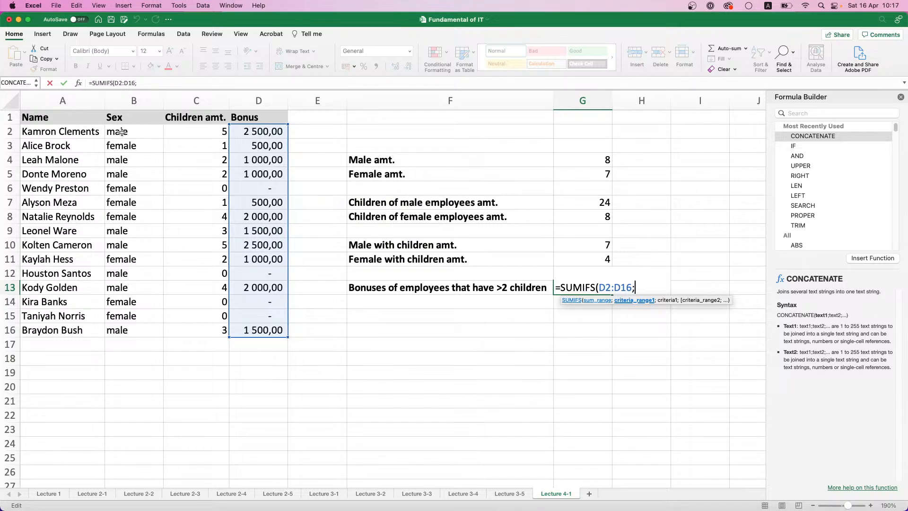
Complete the SUMIFS formula with criteria range C2:C16 and criterion ">2", and apply the comma number style to G13
{"action": "left_click_drag", "start_coordinate": [195, 135], "coordinate": [196, 329]}
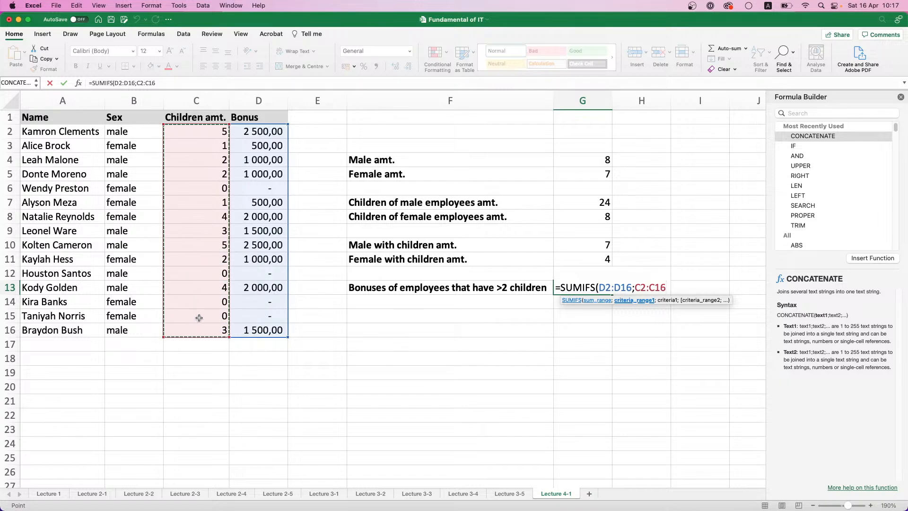
{"action": "type", "text": ";"}
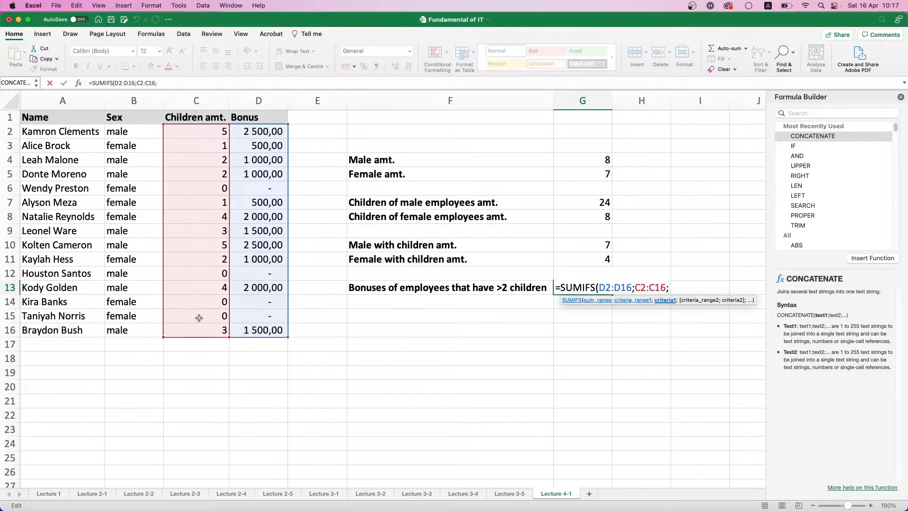
{"action": "type", "text": "\"."}
{"action": "key", "text": "BackSpace"}
{"action": "type", "text": ">2\""}
{"action": "type", "text": ")"}
{"action": "key", "text": "Return"}
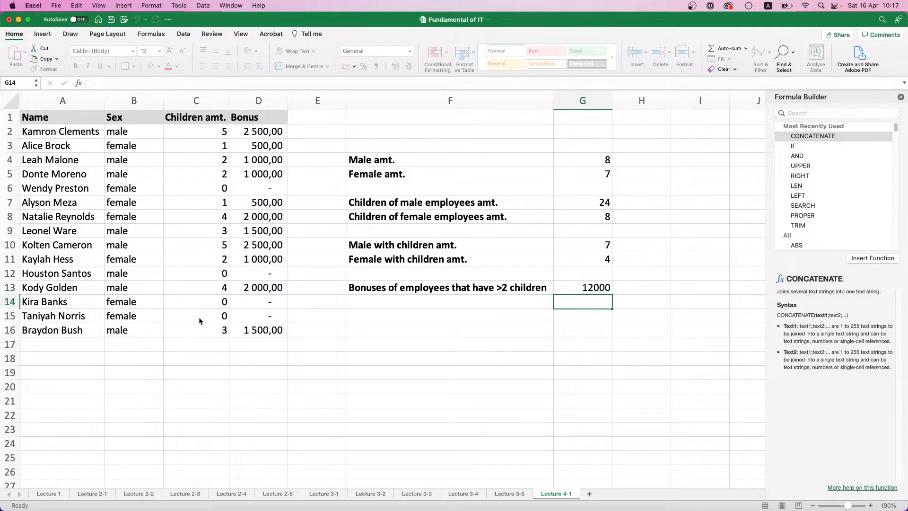
{"action": "left_click", "coordinate": [585, 289]}
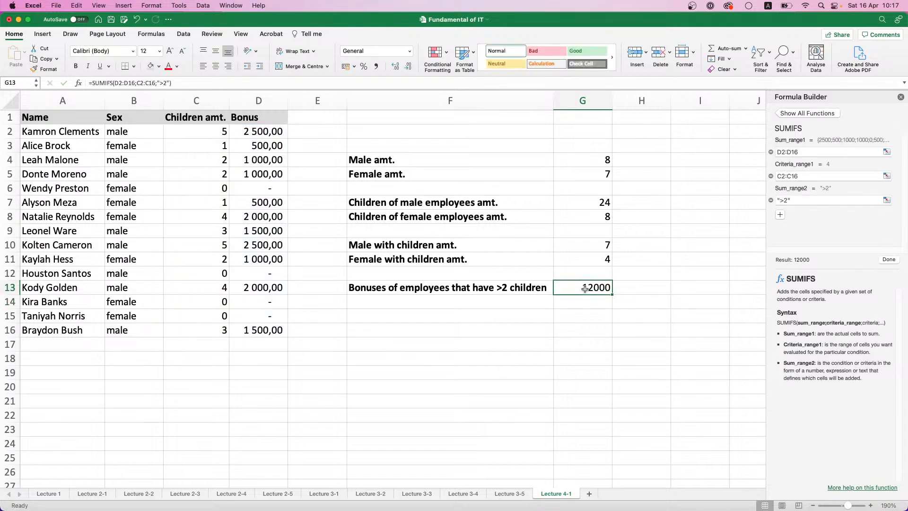
{"action": "left_click", "coordinate": [376, 67]}
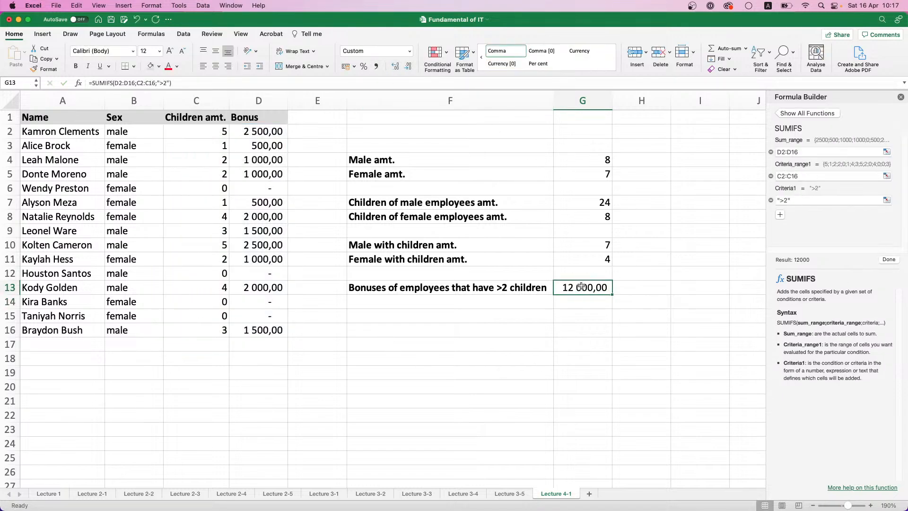
Extend the SUMIFS formula in G13 with a second condition, range B2:B16 and criterion "male"
{"action": "left_click", "coordinate": [169, 84]}
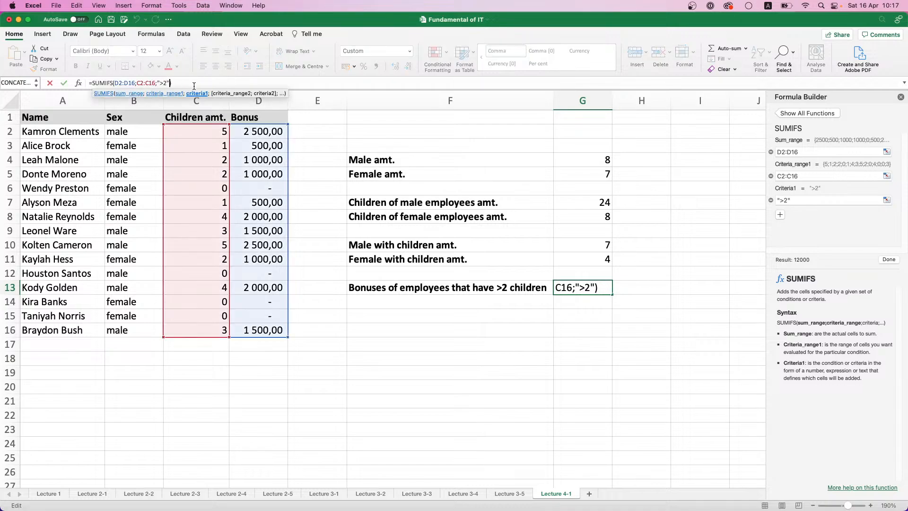
{"action": "type", "text": ";"}
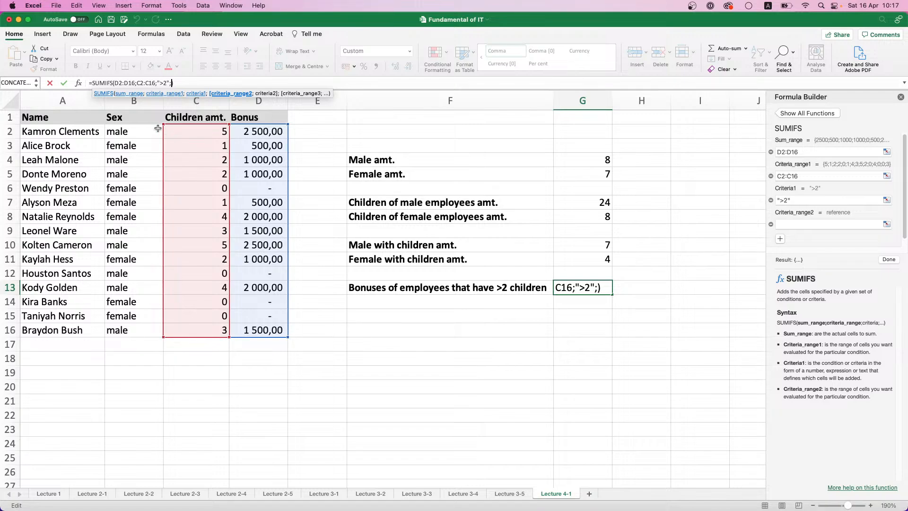
{"action": "left_click_drag", "start_coordinate": [139, 132], "coordinate": [136, 330]}
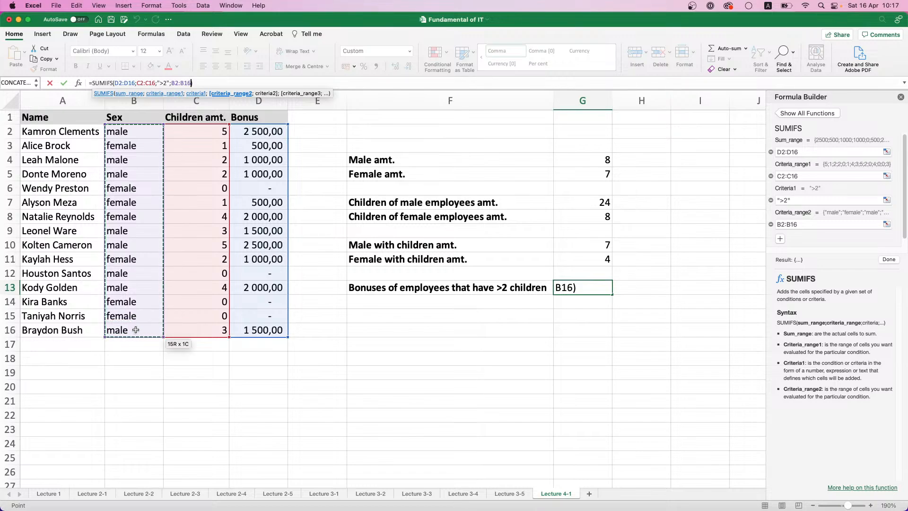
{"action": "type", "text": ";\""}
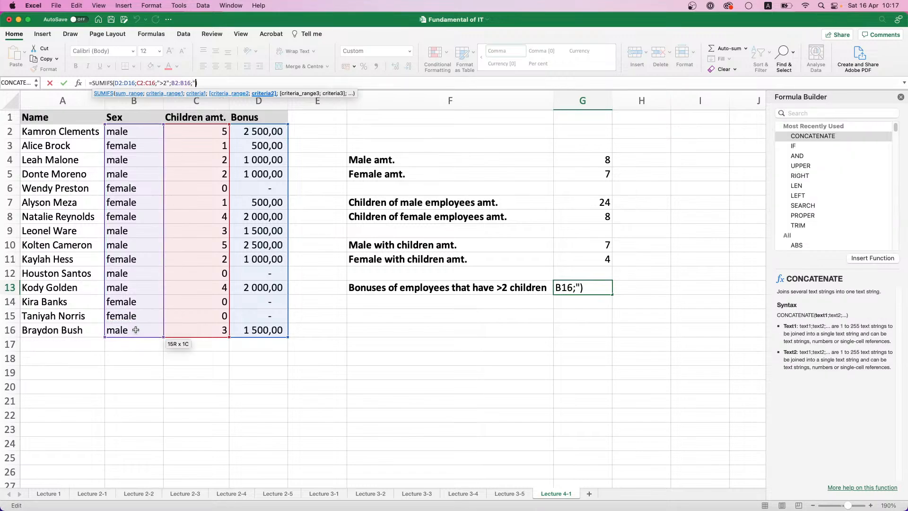
{"action": "type", "text": "male\""}
{"action": "key", "text": "Return"}
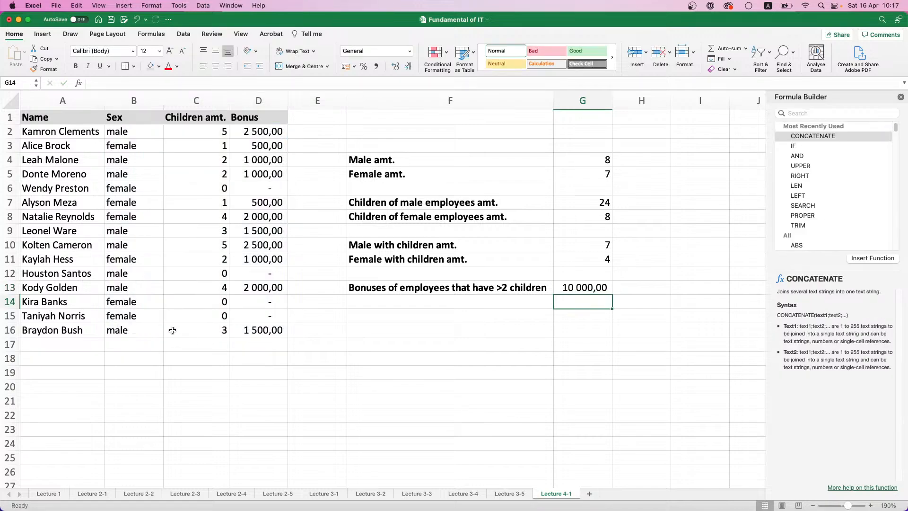
{"action": "left_click", "coordinate": [594, 287]}
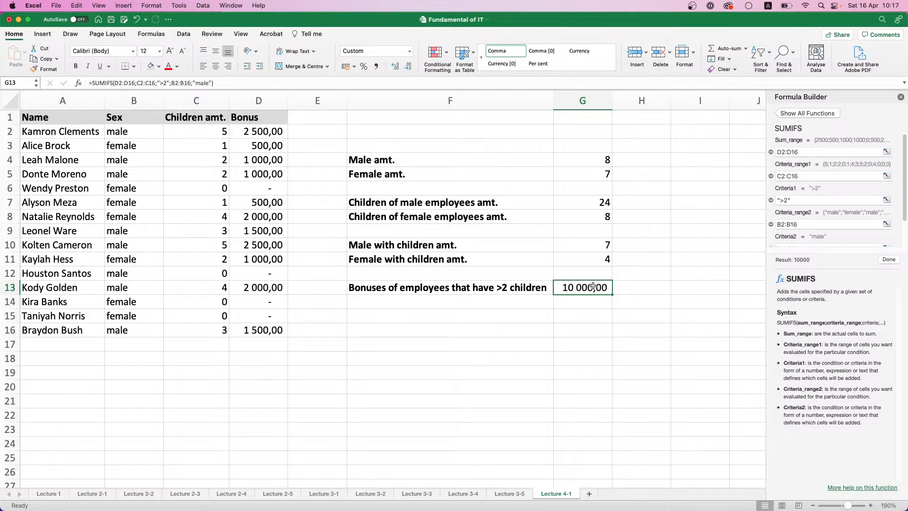
{"action": "left_click", "coordinate": [175, 82]}
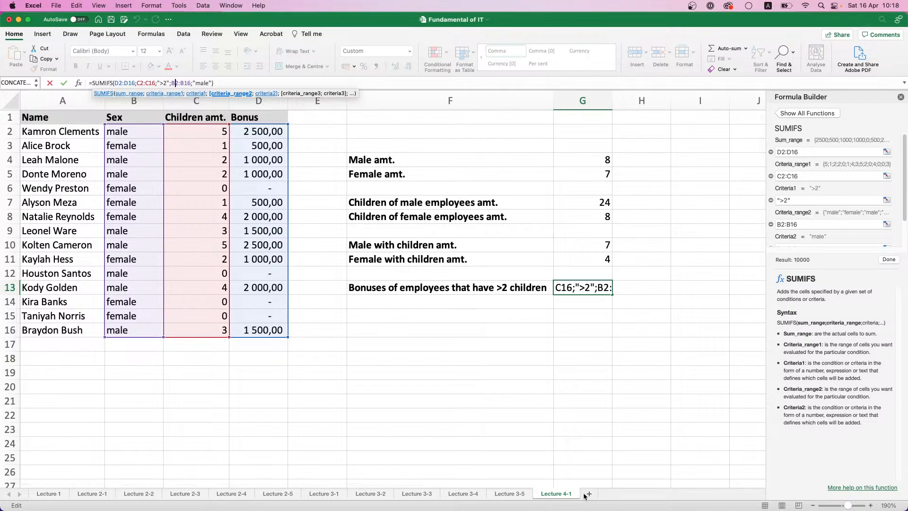
{"action": "type", "text": "+"}
{"action": "left_click", "coordinate": [579, 398]}
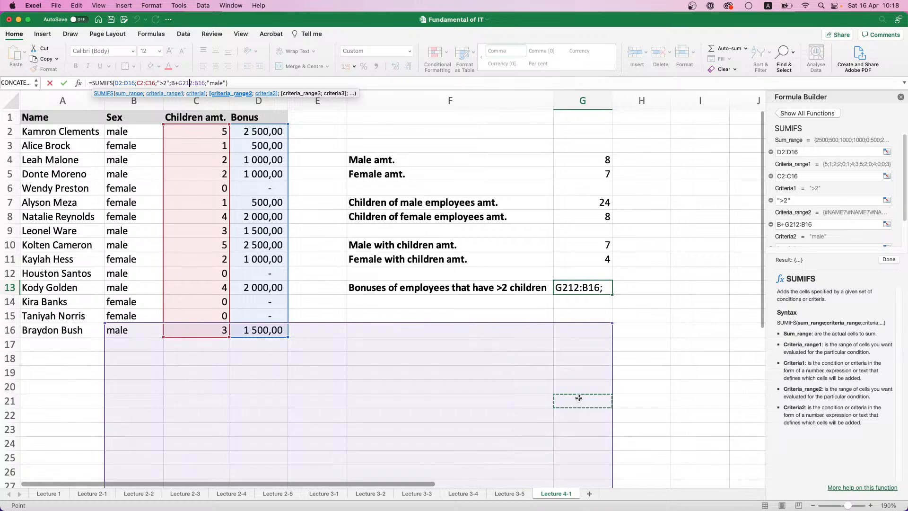
{"action": "key", "text": "Escape"}
Add a new sheet after Lecture 4-1 and name it "Laecture 4-2"
{"action": "left_click", "coordinate": [589, 494]}
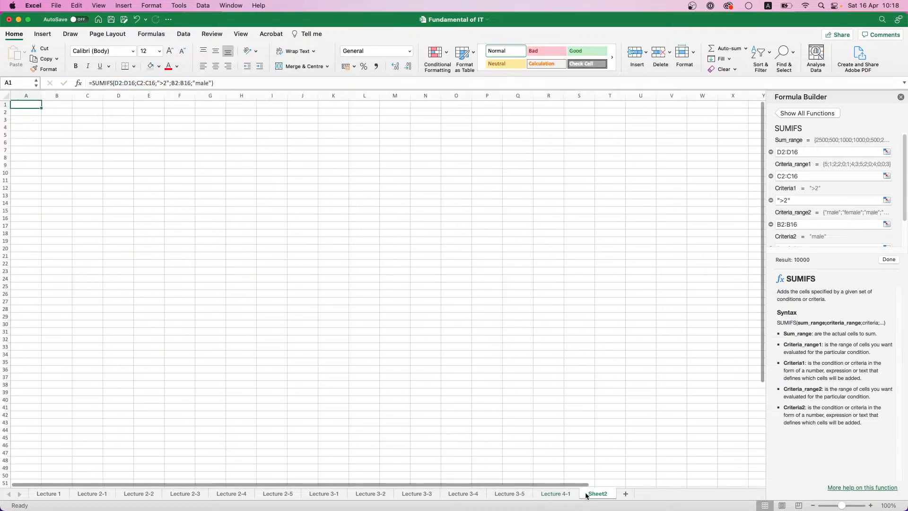
{"action": "double_click", "coordinate": [591, 494]}
{"action": "type", "text": "Laecture "}
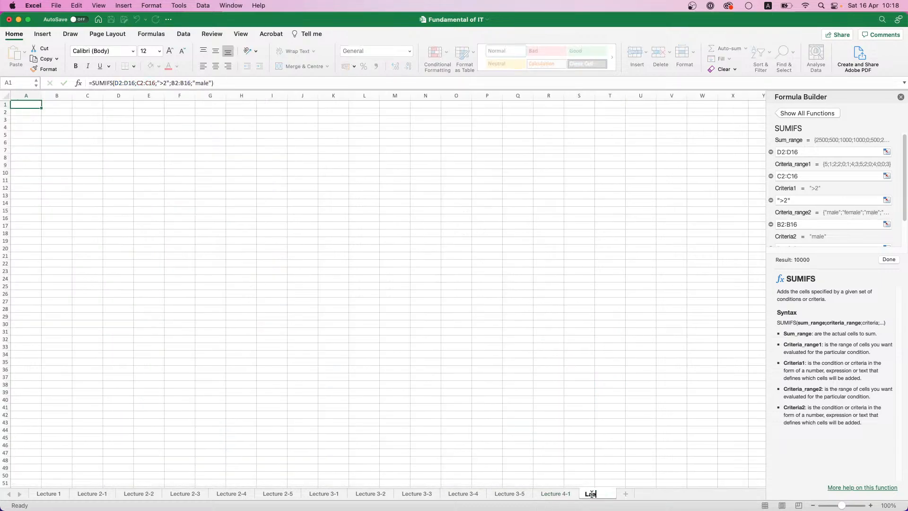
{"action": "type", "text": "4-2"}
{"action": "key", "text": "Return"}
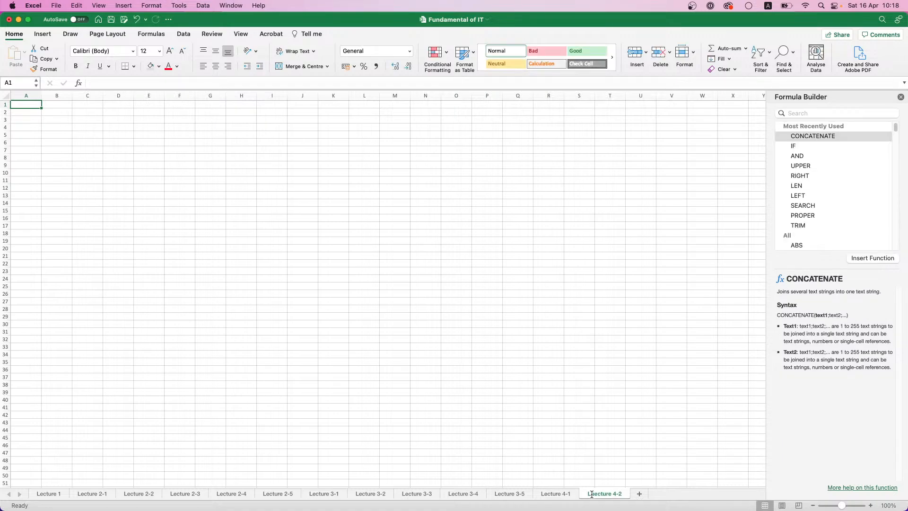
Close the Formula Builder and set the new sheet's zoom to 150%
{"action": "left_click", "coordinate": [901, 97]}
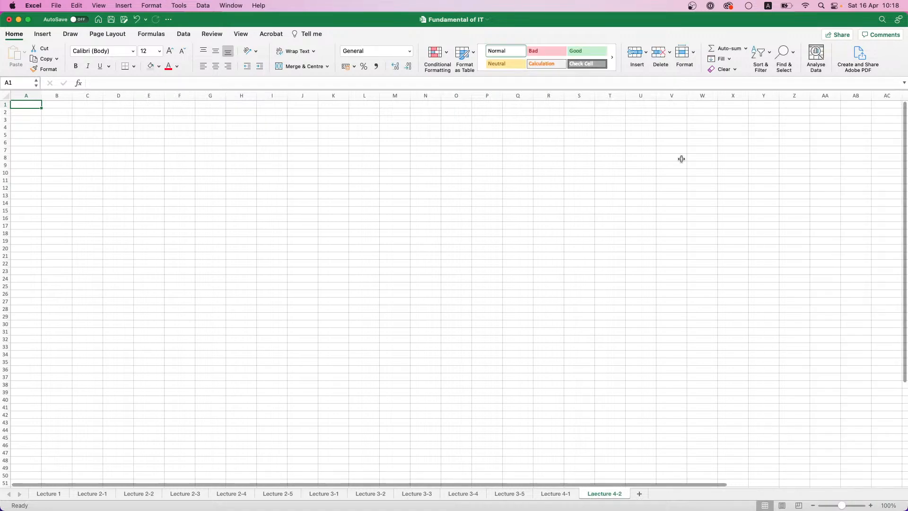
{"action": "left_click", "coordinate": [888, 505]}
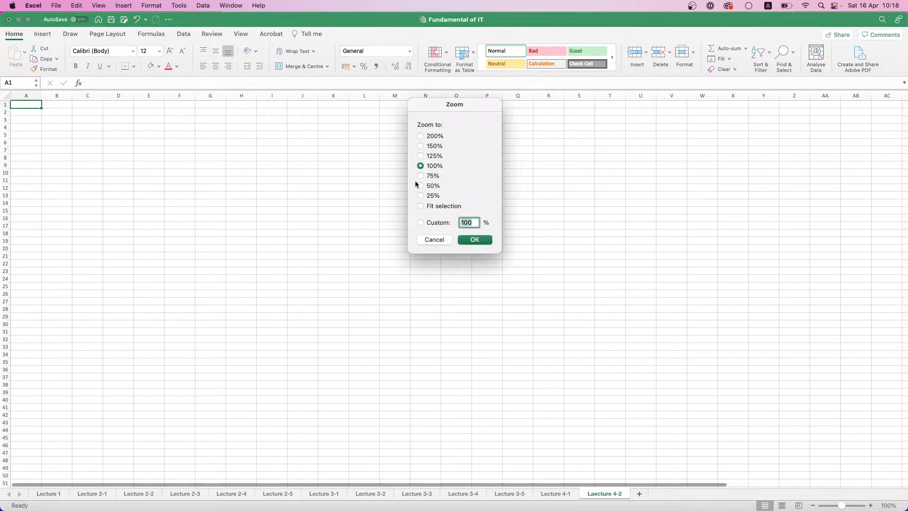
{"action": "left_click", "coordinate": [421, 146]}
{"action": "left_click", "coordinate": [473, 240]}
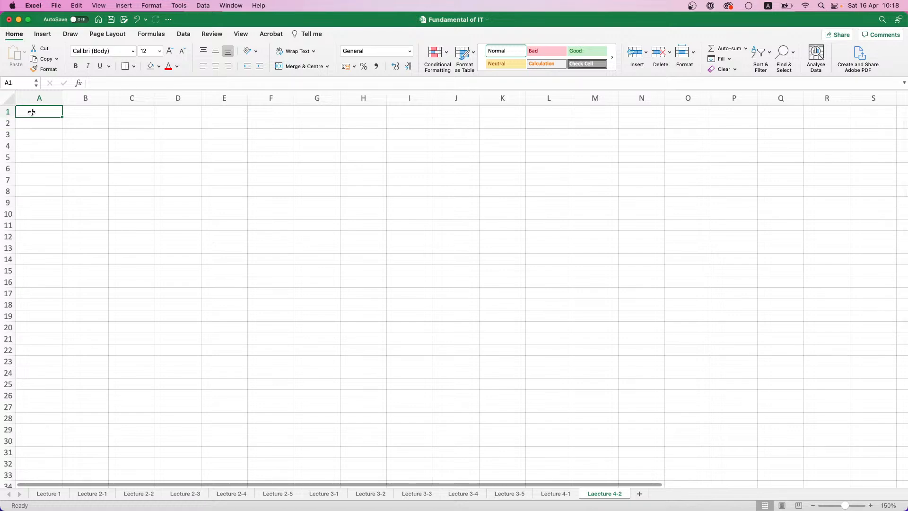
Enter the headers "Item ID" and "Price" in A1:B1 and format them bold with a light grey fill
{"action": "type", "text": "Item ID"}
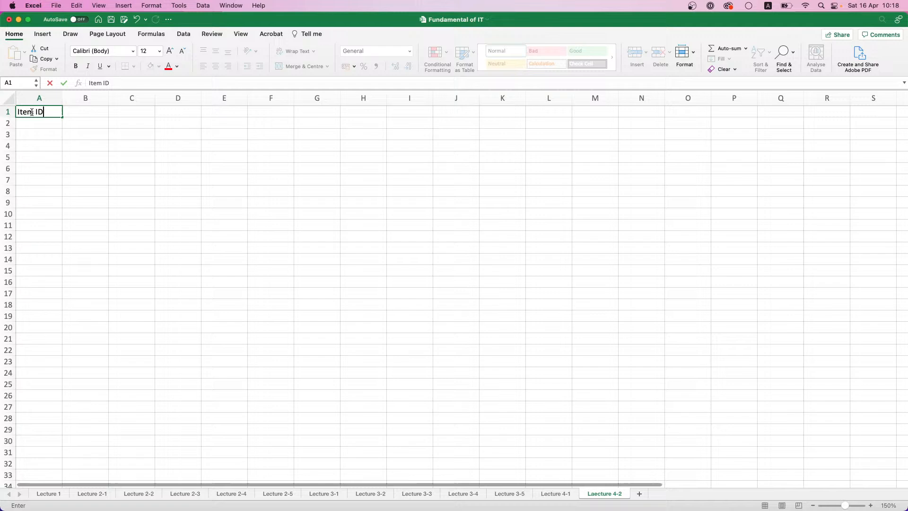
{"action": "key", "text": "Tab"}
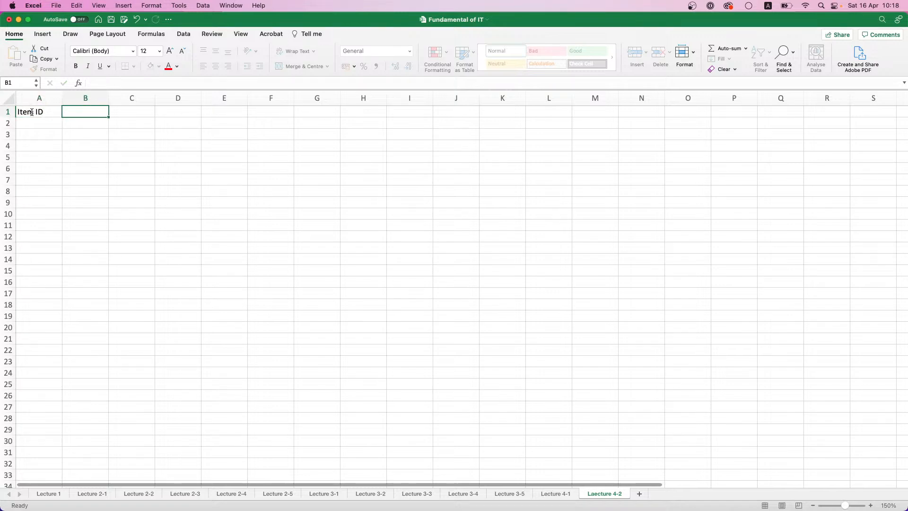
{"action": "type", "text": "Price"}
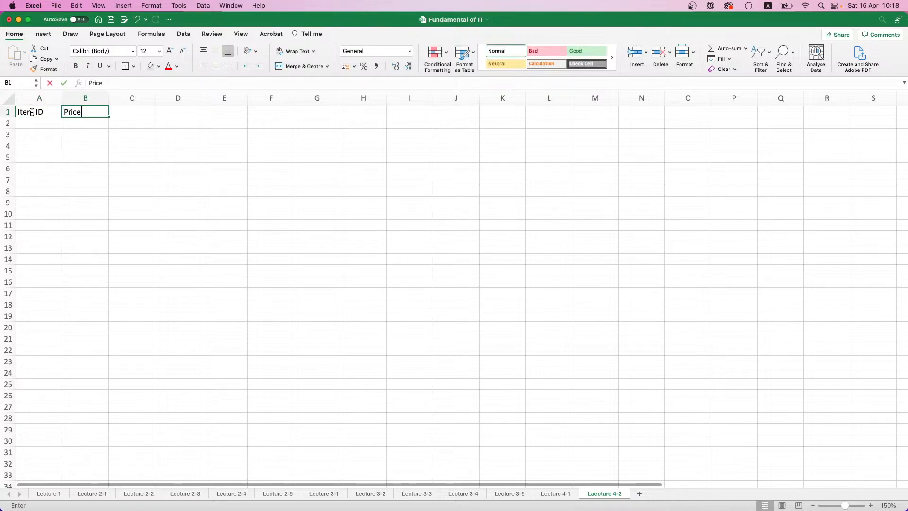
{"action": "key", "text": "Tab"}
{"action": "key", "text": "Left"}
{"action": "key", "text": "Left"}
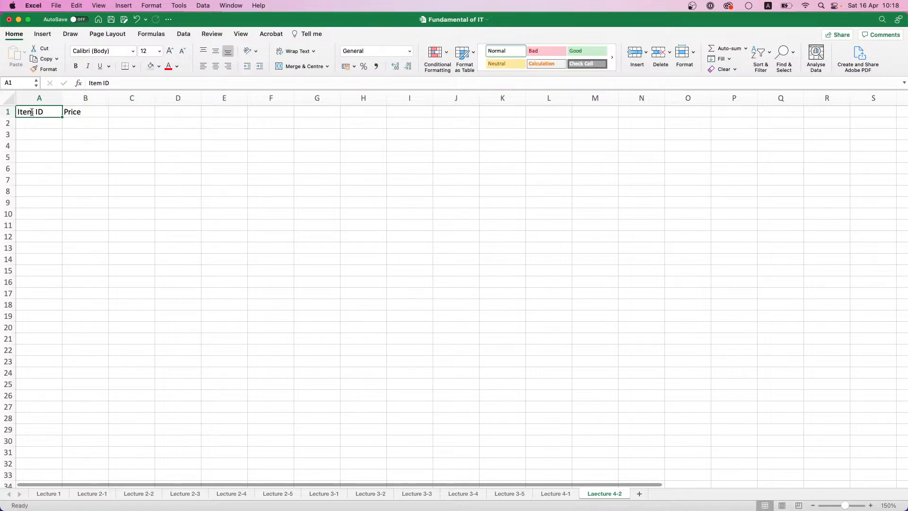
{"action": "left_click_drag", "start_coordinate": [31, 112], "coordinate": [84, 112]}
{"action": "key", "text": "super+b"}
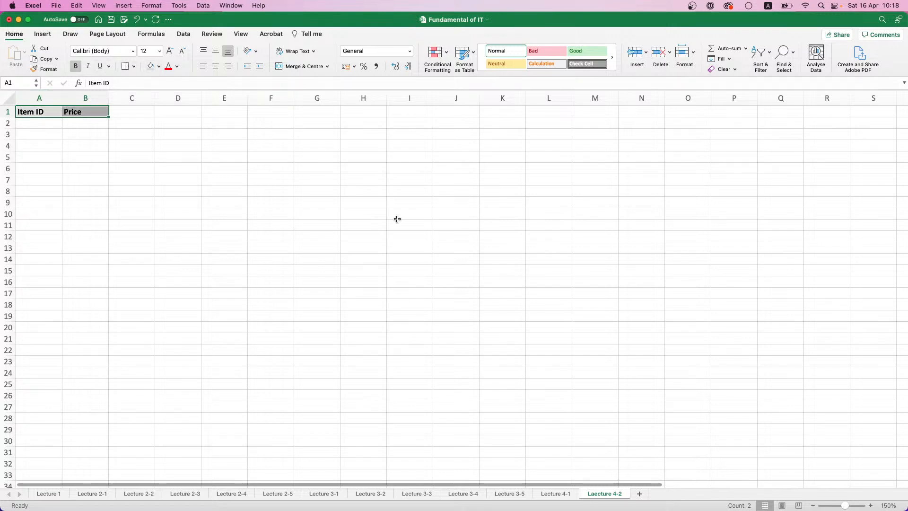
Set the sheet's zoom to 200%
{"action": "left_click", "coordinate": [884, 505]}
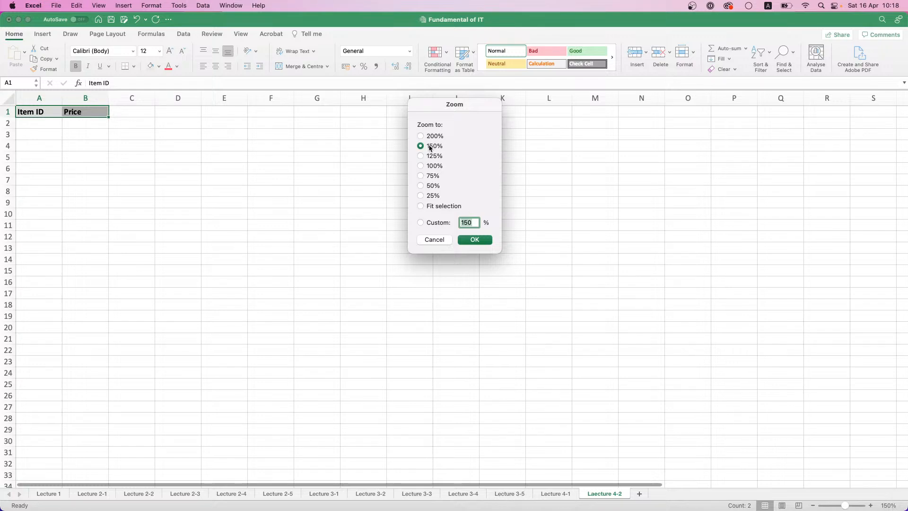
{"action": "left_click", "coordinate": [428, 137]}
{"action": "left_click", "coordinate": [472, 242]}
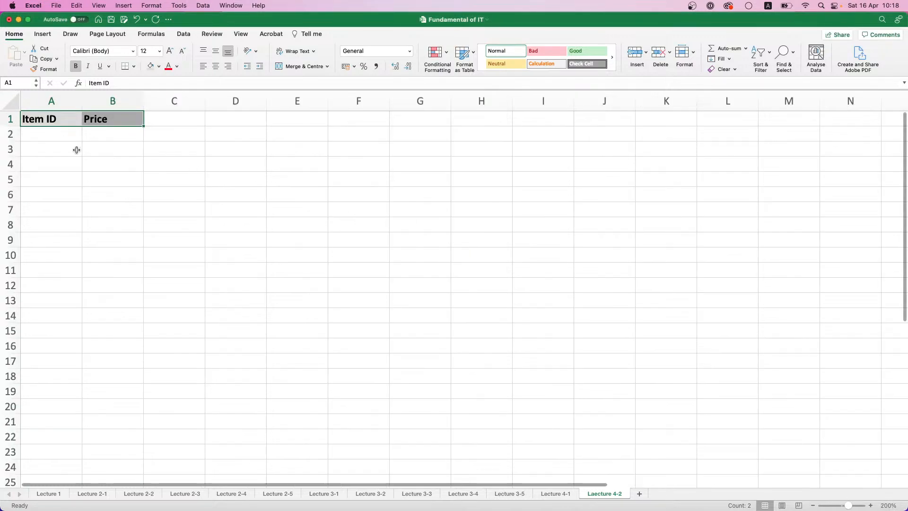
Enter the item IDs AA123, AB345 and BB111 in cells A2:A4
{"action": "left_click", "coordinate": [64, 134]}
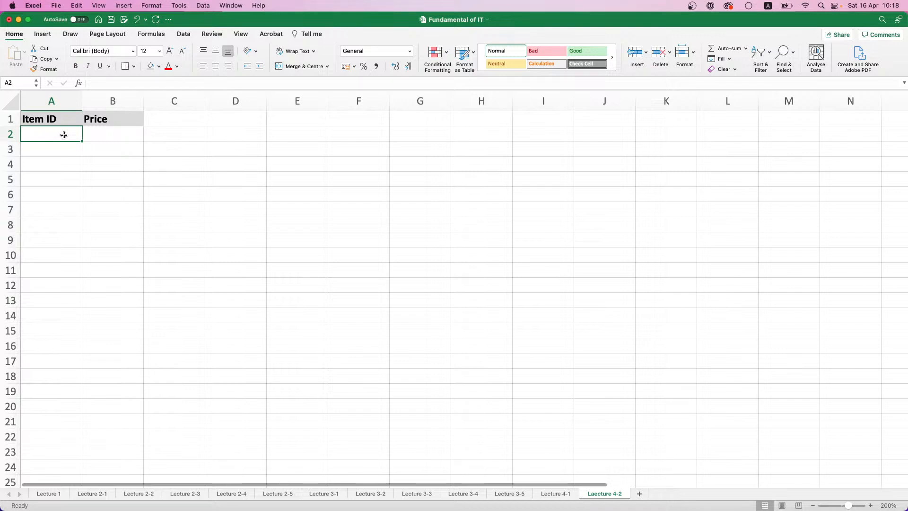
{"action": "type", "text": "AA12"}
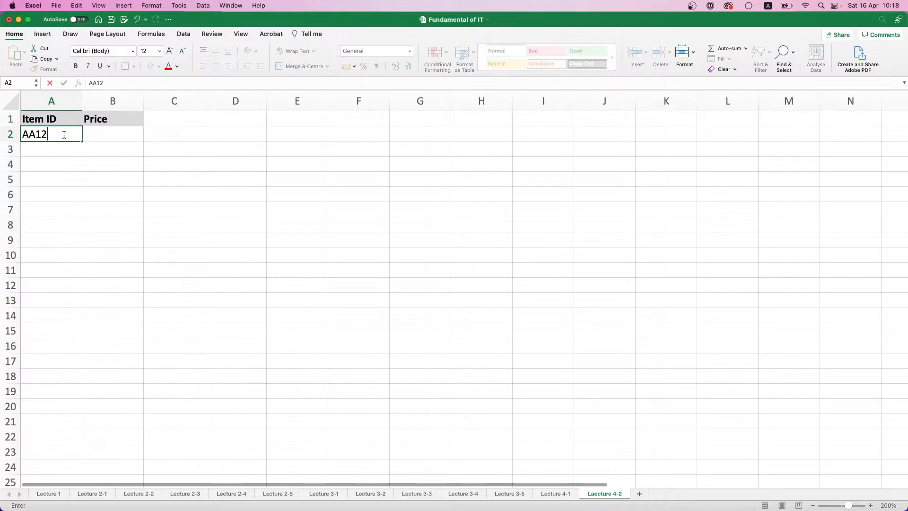
{"action": "type", "text": "3"}
{"action": "key", "text": "Return"}
{"action": "type", "text": "AB"}
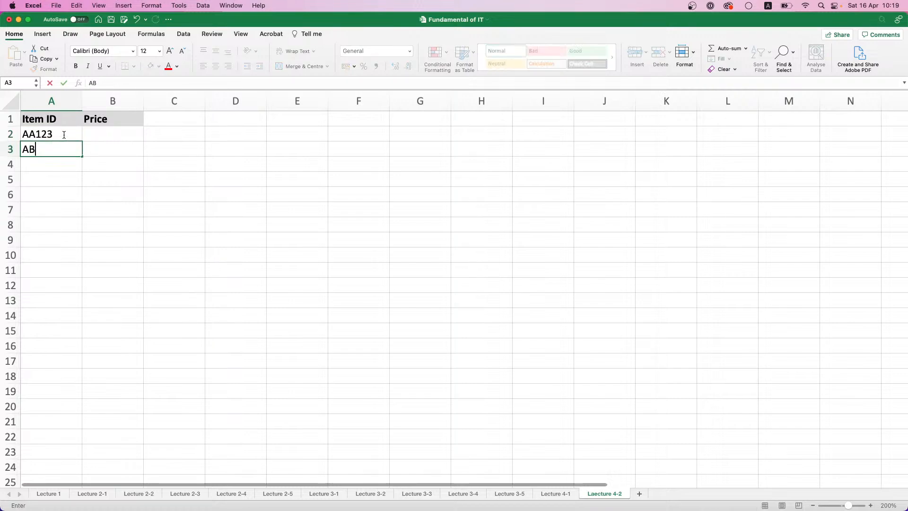
{"action": "type", "text": "345"}
{"action": "key", "text": "Return"}
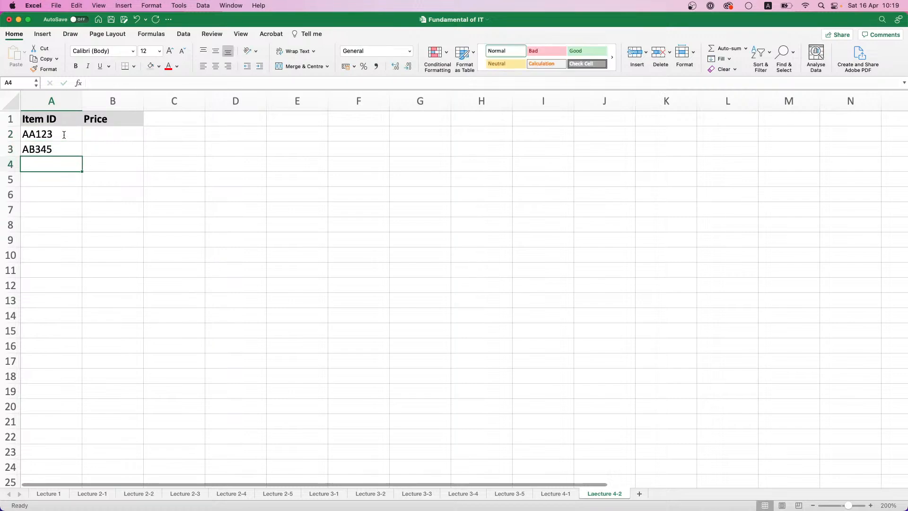
{"action": "type", "text": "B"}
{"action": "key", "text": "BackSpace"}
{"action": "type", "text": "B"}
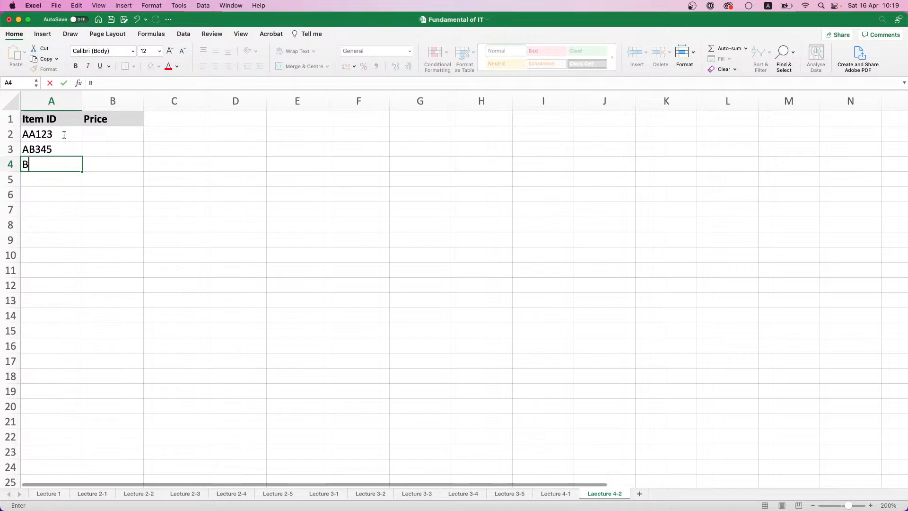
{"action": "type", "text": "B111"}
{"action": "key", "text": "Return"}
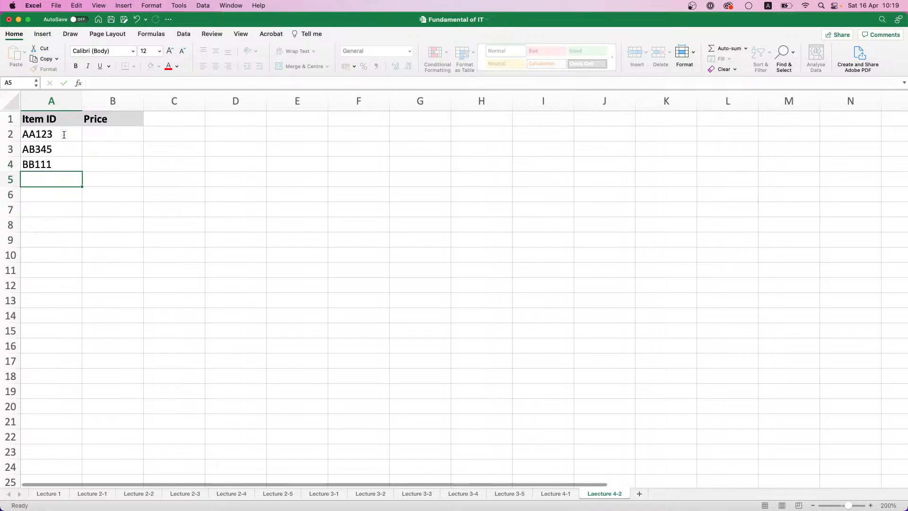
Continue the Item ID column with CB543, BH987, VH444 and DD443 in cells A5:A8
{"action": "type", "text": "CB543"}
{"action": "key", "text": "Return"}
{"action": "type", "text": "B"}
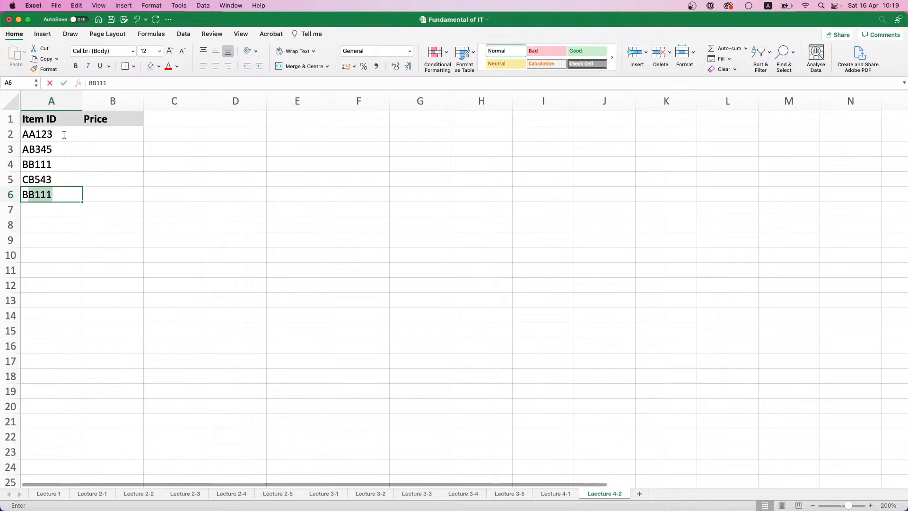
{"action": "type", "text": "H987"}
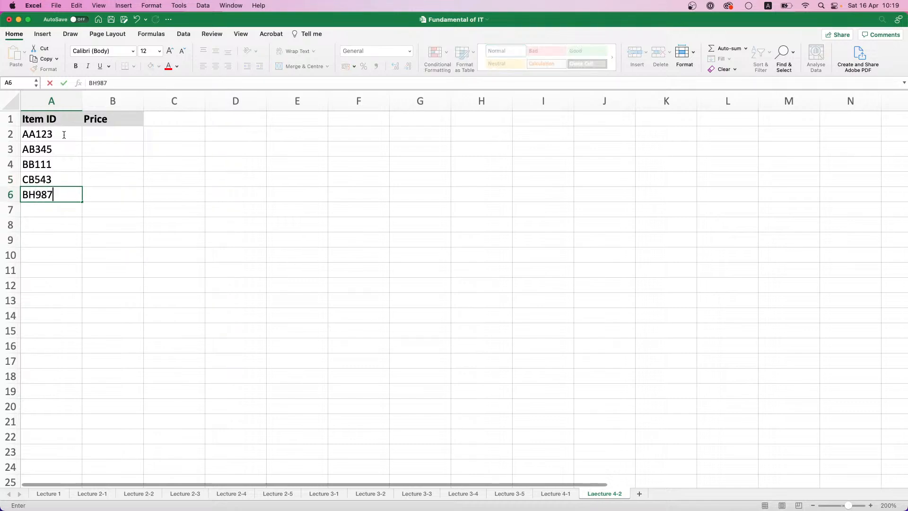
{"action": "key", "text": "Return"}
{"action": "type", "text": "VH444"}
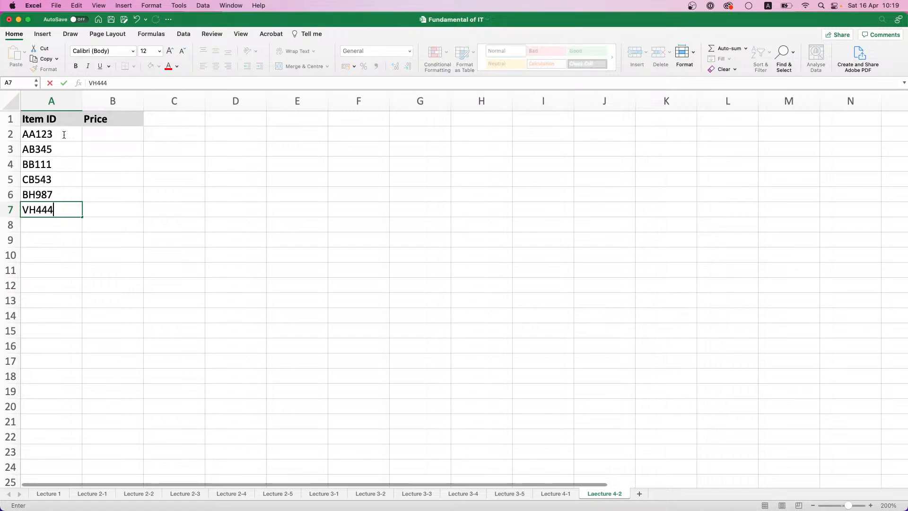
{"action": "key", "text": "Return"}
{"action": "type", "text": "DD444"}
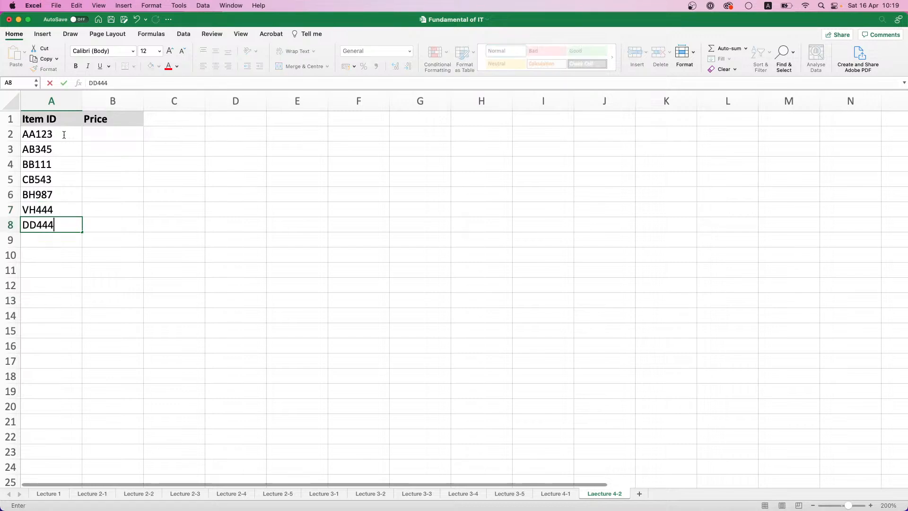
{"action": "key", "text": "BackSpace"}
{"action": "type", "text": "3"}
{"action": "key", "text": "Return"}
Finish the Item ID list with NB546, AA345, BB564, AB123 and AA989 in cells A9:A13
{"action": "type", "text": "NB546"}
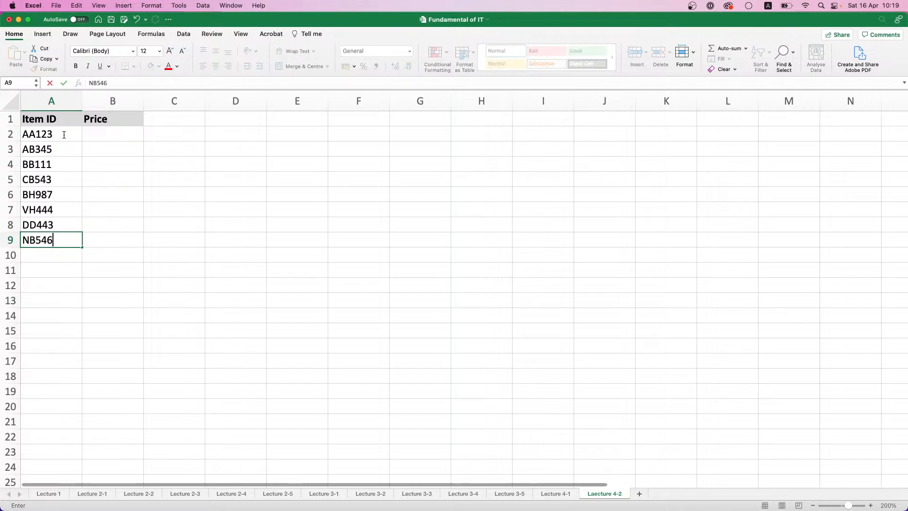
{"action": "key", "text": "Return"}
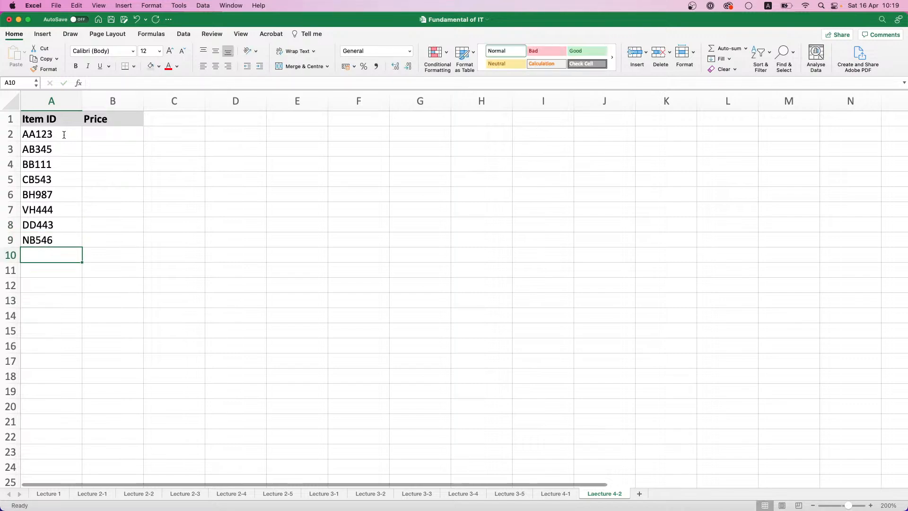
{"action": "type", "text": "AA345"}
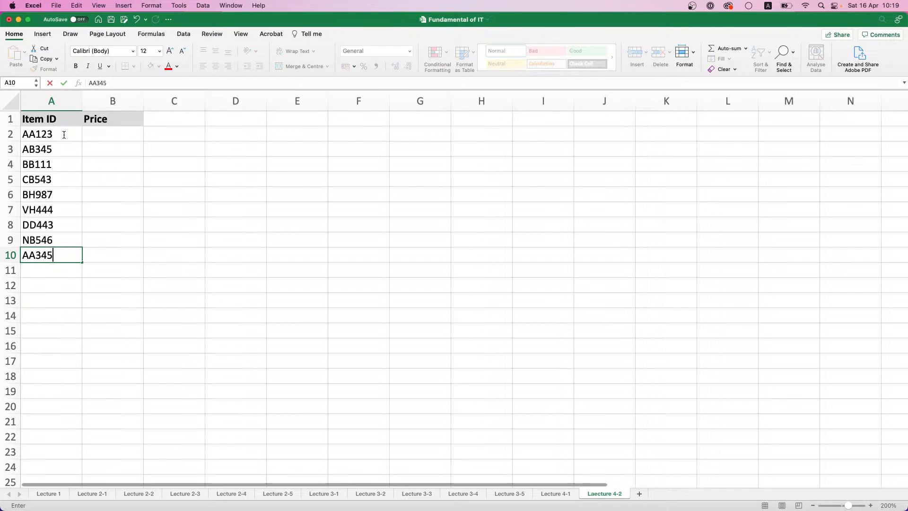
{"action": "key", "text": "Return"}
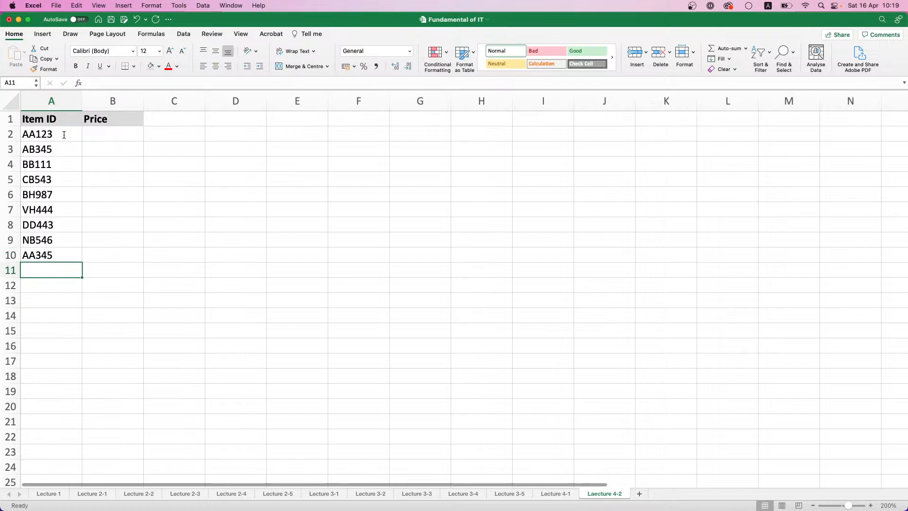
{"action": "type", "text": "BB564"}
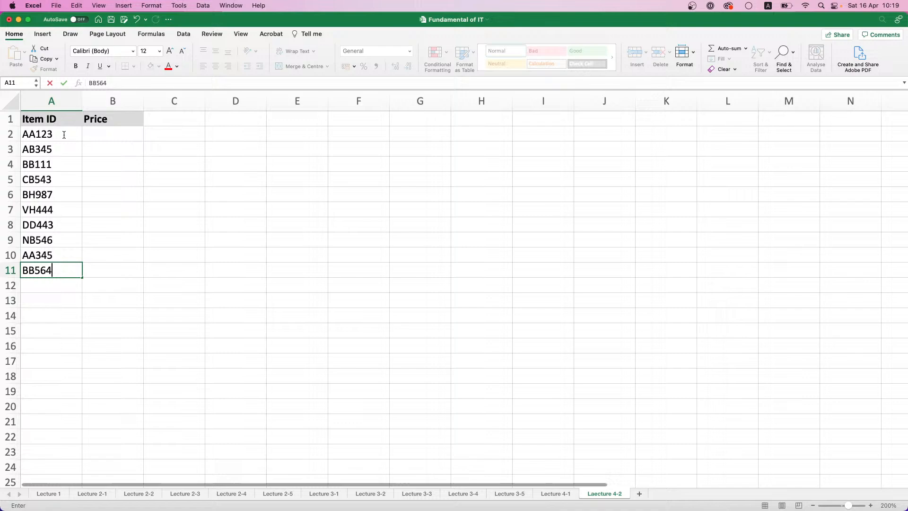
{"action": "key", "text": "Return"}
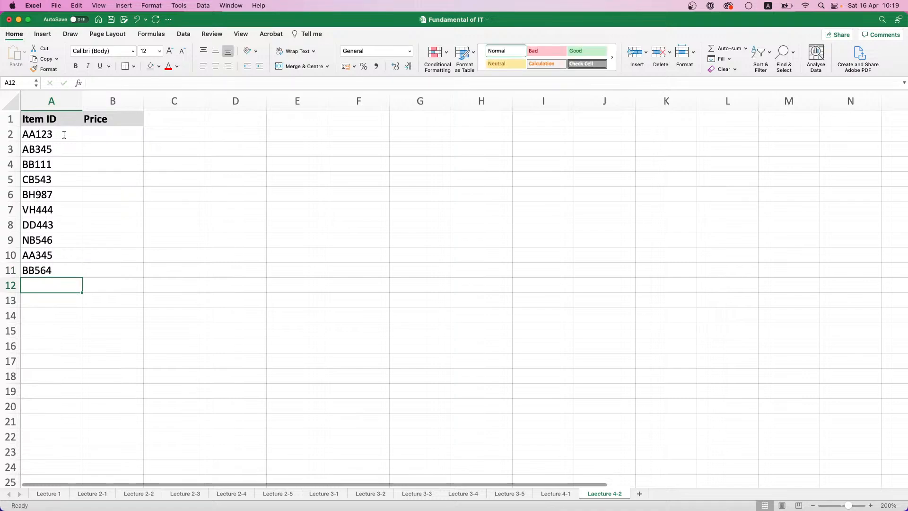
{"action": "type", "text": "AB123"}
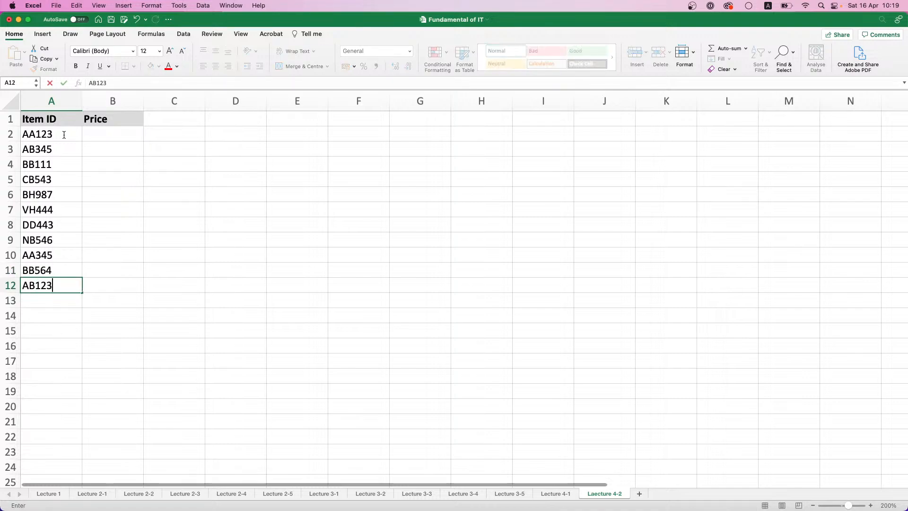
{"action": "key", "text": "Return"}
{"action": "type", "text": "AA98"}
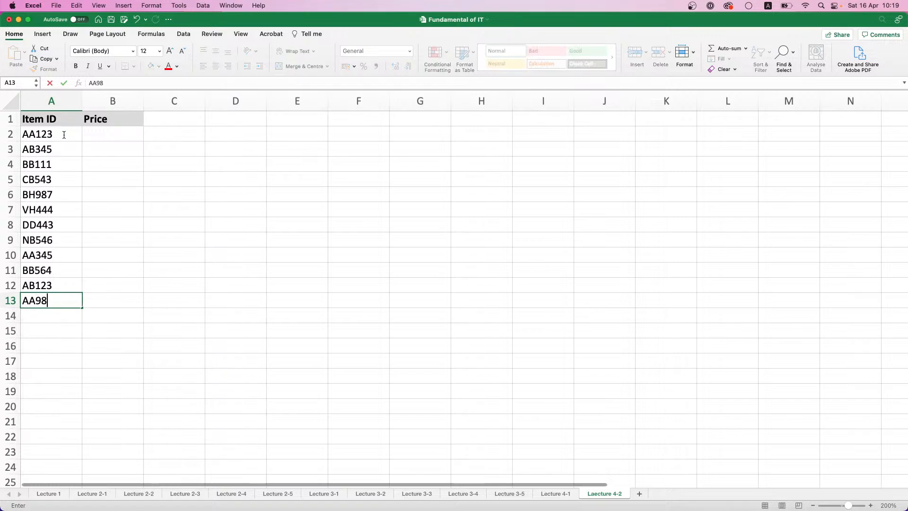
{"action": "type", "text": "9"}
{"action": "key", "text": "Return"}
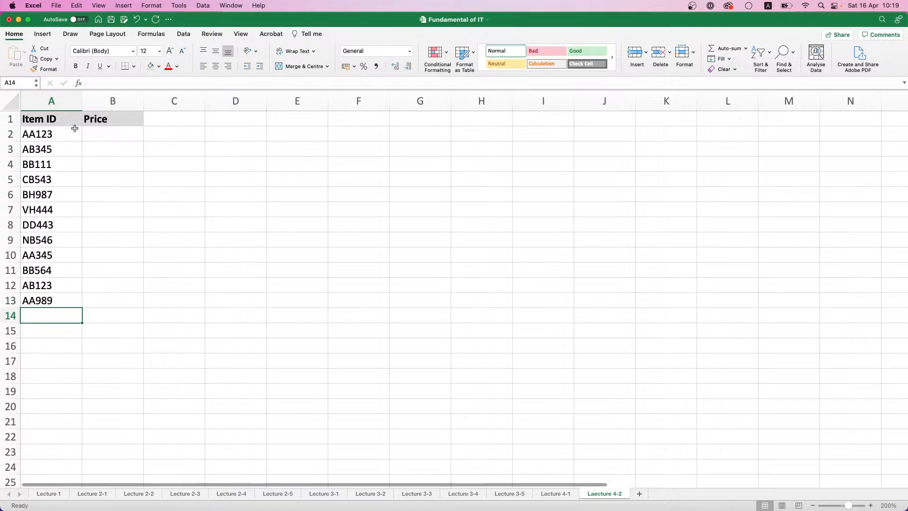
Try to enter a RANDBETWEEN formula in cell B2 under the Price header
{"action": "left_click", "coordinate": [118, 139]}
{"action": "type", "text": "=RAND"}
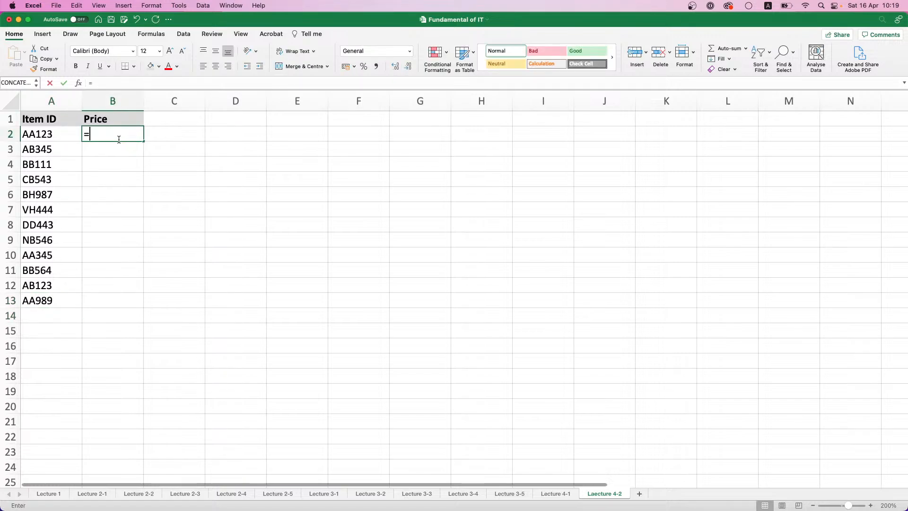
{"action": "key", "text": "Down"}
{"action": "key", "text": "Down"}
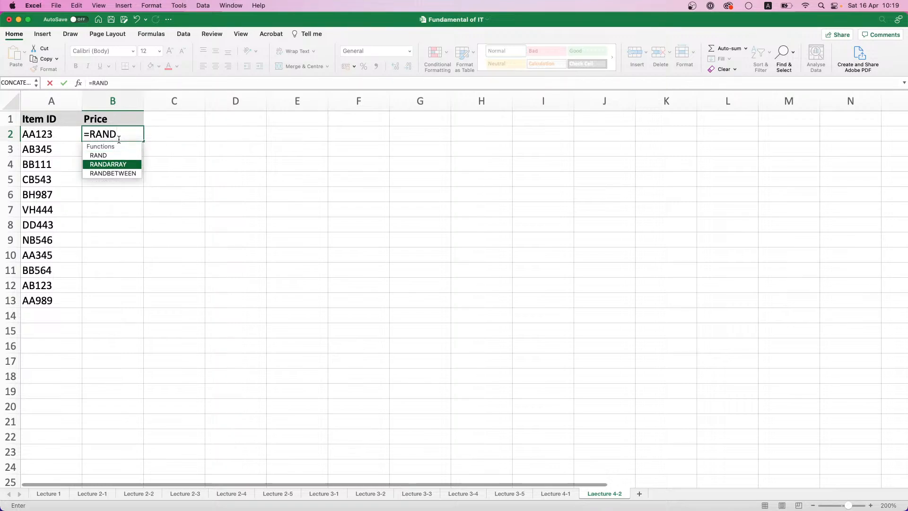
{"action": "key", "text": "Return"}
{"action": "left_click", "coordinate": [121, 136]}
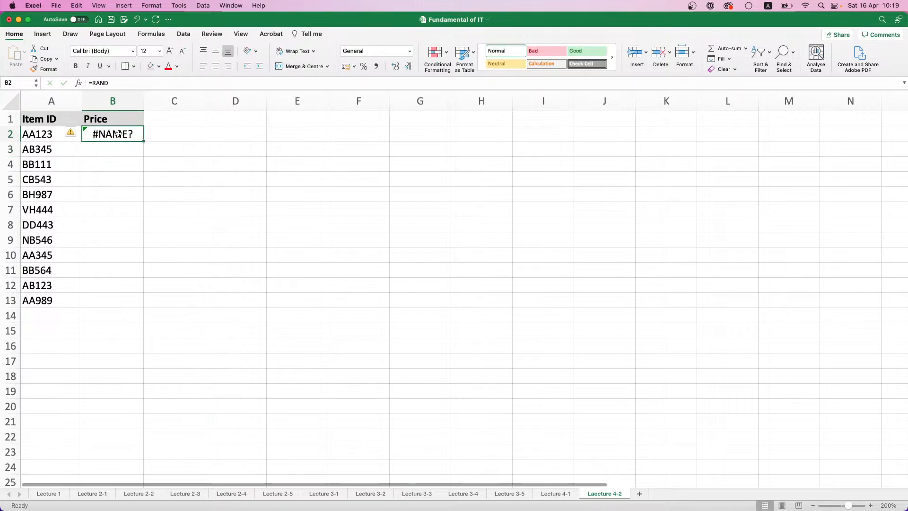
Turn the =RAND entry in B2 into a RANDBETWEEN function with its arguments left empty
{"action": "left_click", "coordinate": [123, 83]}
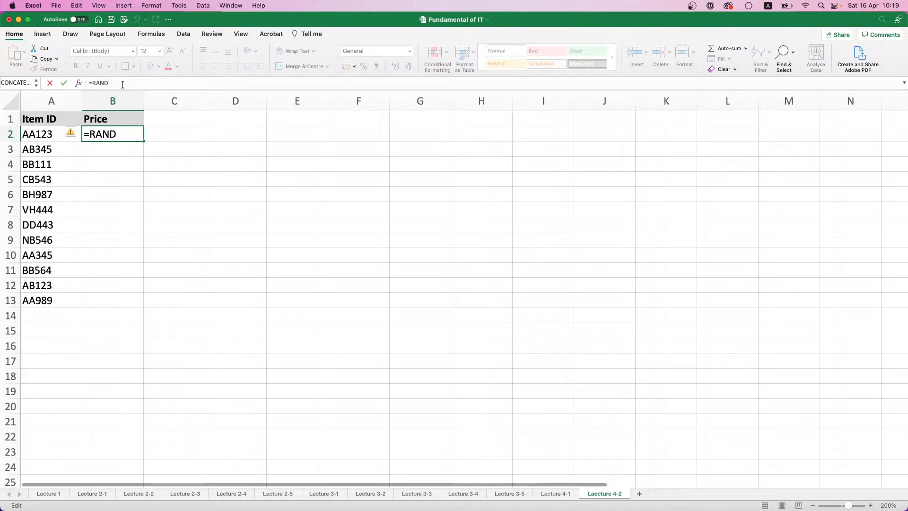
{"action": "type", "text": "be"}
{"action": "double_click", "coordinate": [131, 102]}
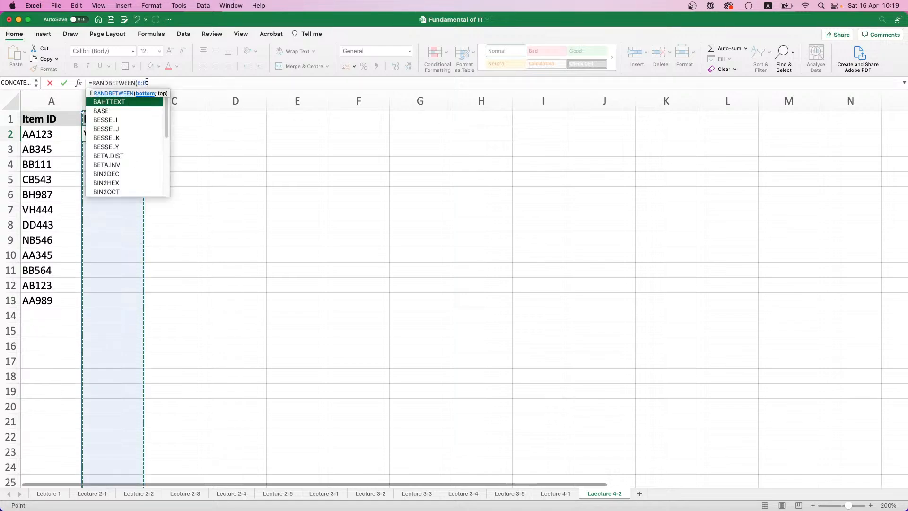
{"action": "key", "text": "BackSpace"}
{"action": "key", "text": "BackSpace"}
{"action": "key", "text": "BackSpace"}
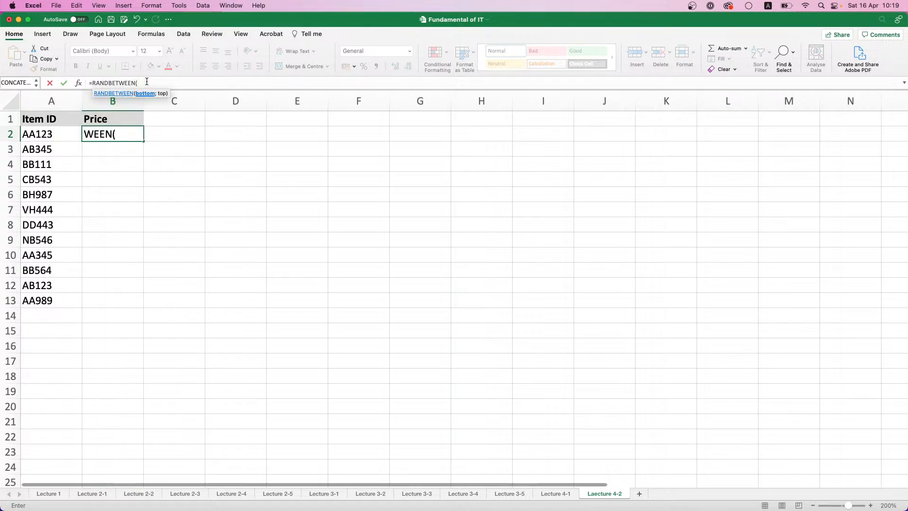
Complete the B2 formula with a lower bound of 15000 and an upper bound of 100000, separated by a semicolon
{"action": "type", "text": "15000;10000"}
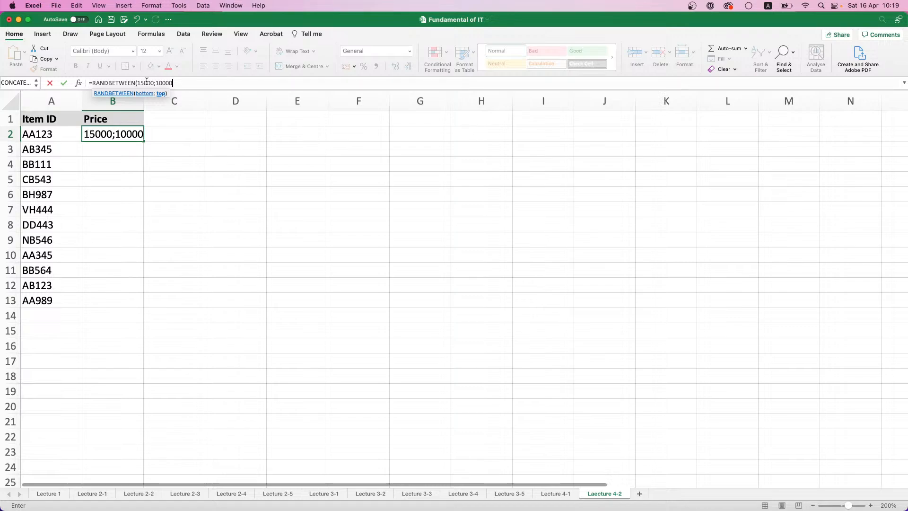
{"action": "type", "text": "0)"}
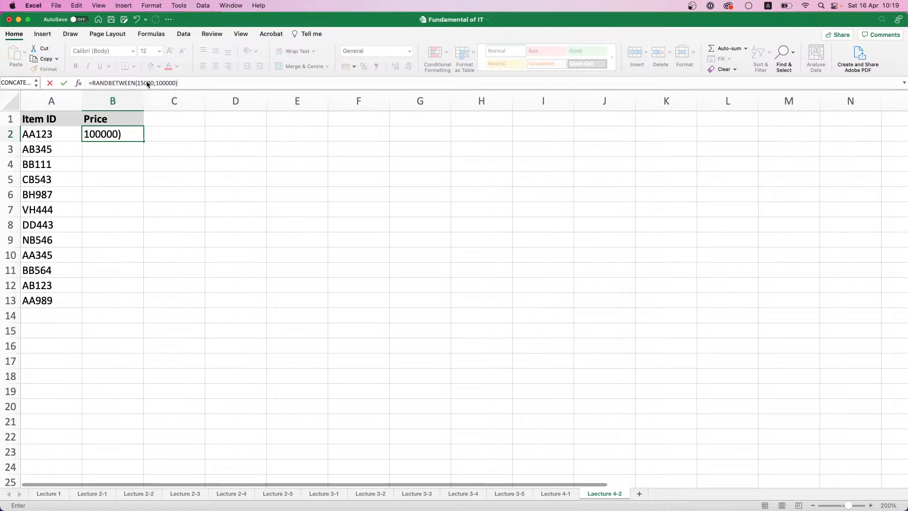
{"action": "key", "text": "Return"}
Fill the random price formula from B2 down to B13 and replace the formulas with their values
{"action": "left_click", "coordinate": [135, 134]}
{"action": "double_click", "coordinate": [143, 141]}
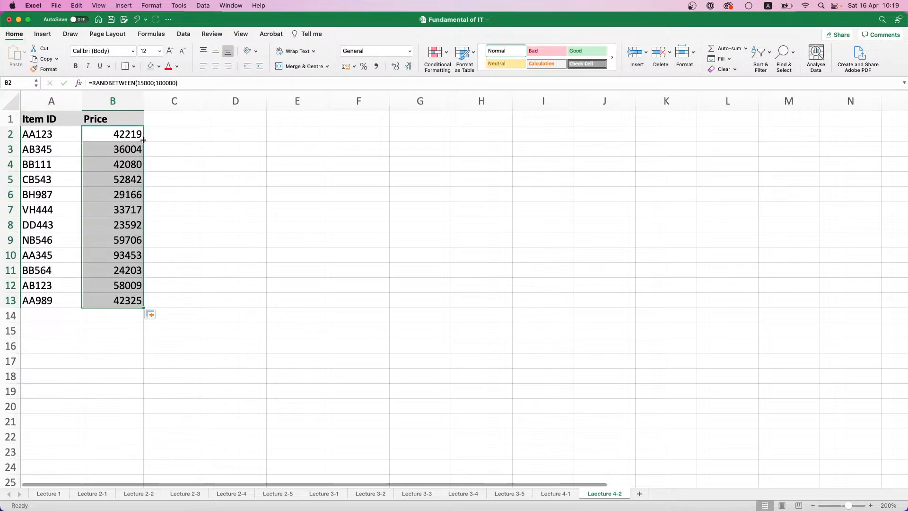
{"action": "key", "text": "super+c"}
{"action": "key", "text": "super+v"}
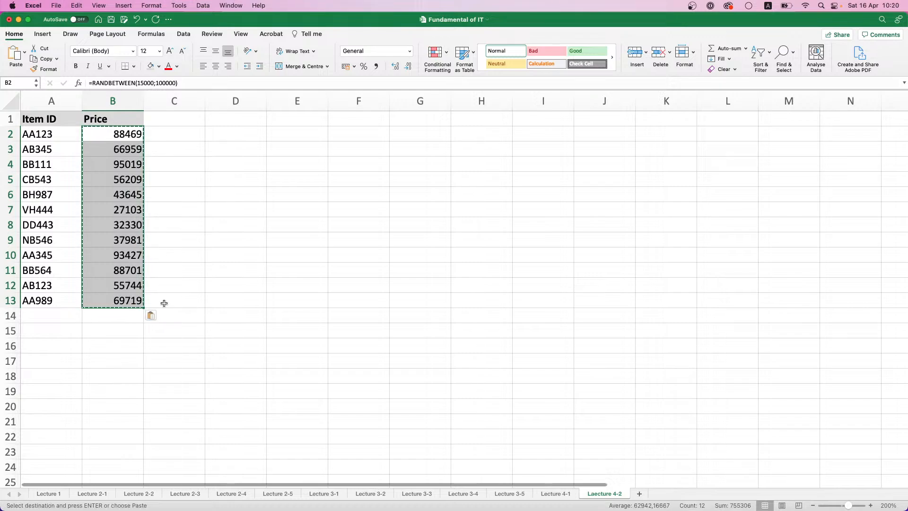
{"action": "left_click", "coordinate": [154, 315]}
{"action": "left_click", "coordinate": [167, 360]}
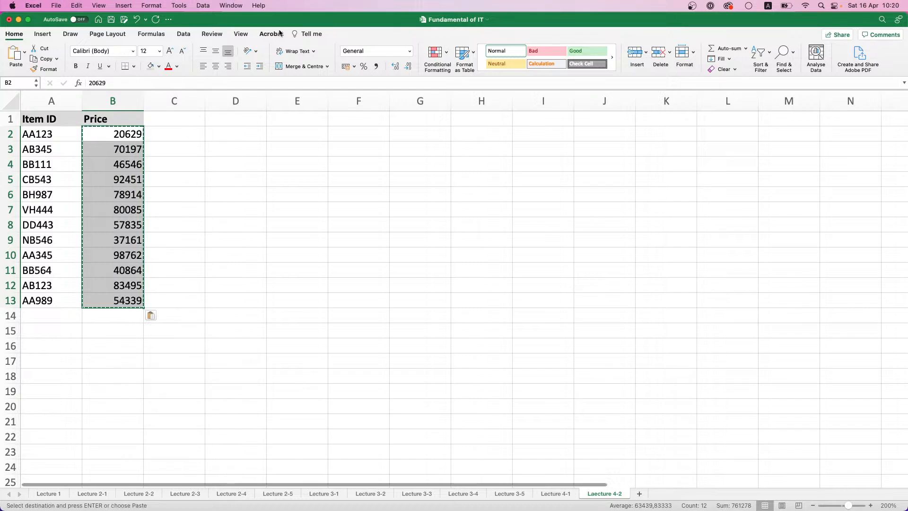
Apply the comma number style to the prices in B2:B13
{"action": "left_click", "coordinate": [377, 66]}
{"action": "left_click", "coordinate": [162, 164]}
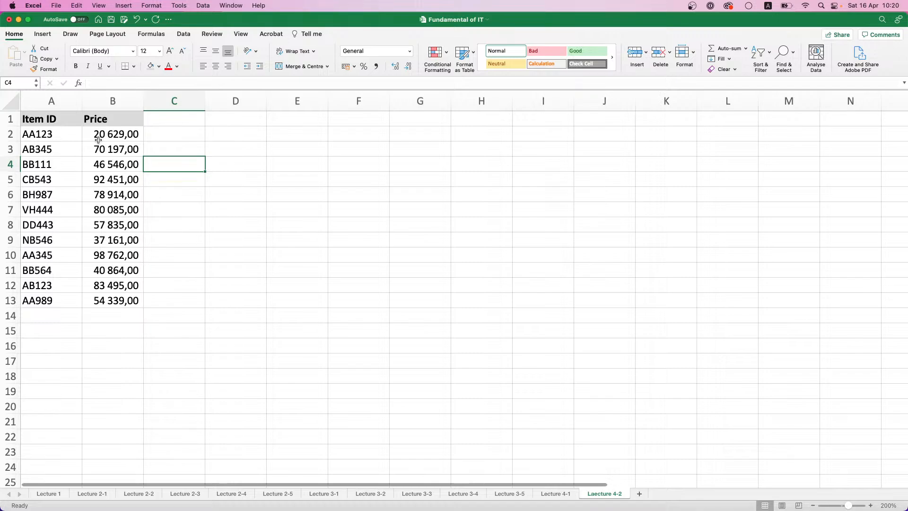
{"action": "left_click", "coordinate": [125, 267]}
{"action": "left_click_drag", "start_coordinate": [125, 302], "coordinate": [129, 313]}
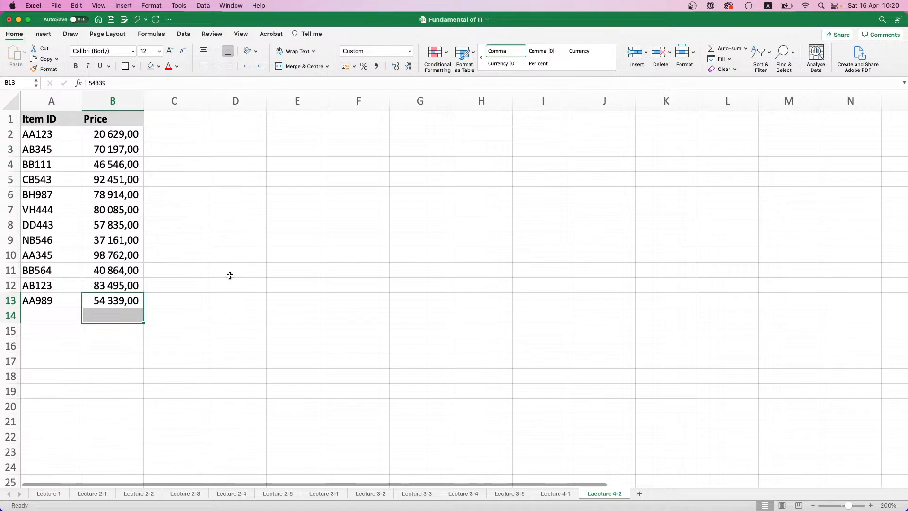
Enter the label "Total Sum AA" in cell D3
{"action": "left_click", "coordinate": [239, 143]}
{"action": "type", "text": "="}
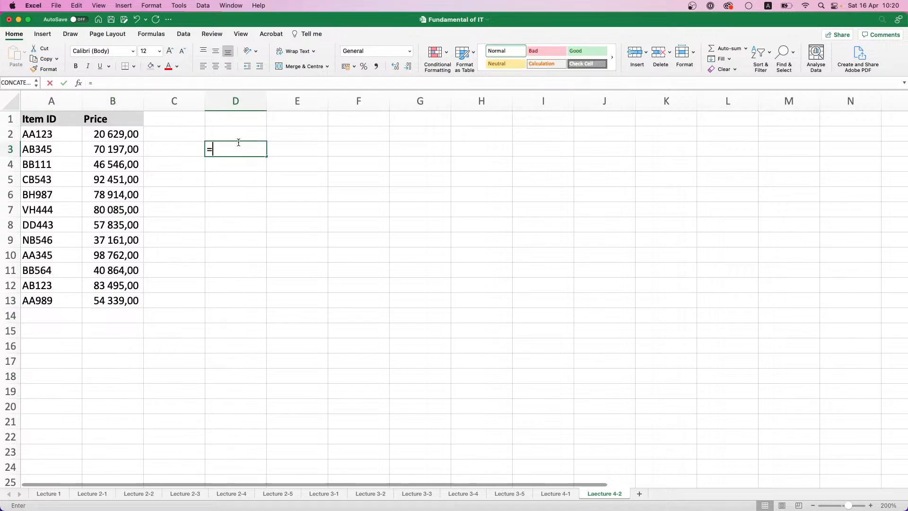
{"action": "type", "text": "T"}
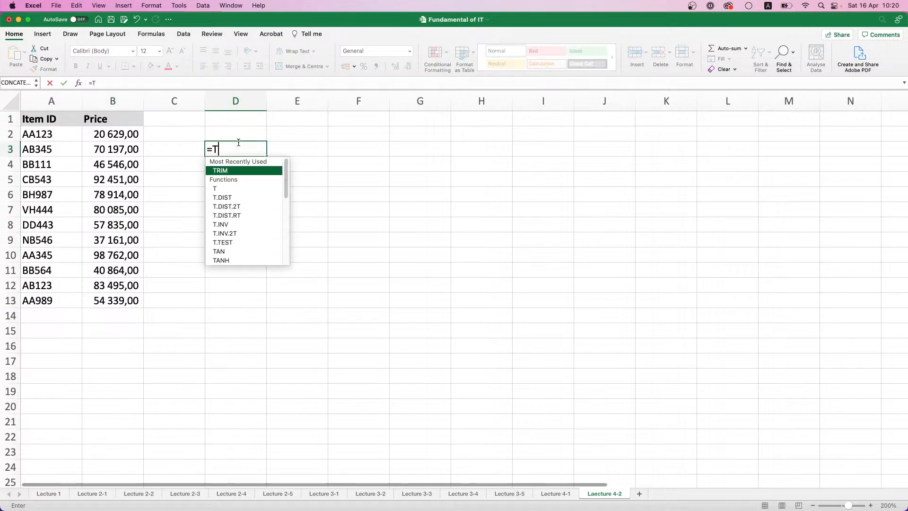
{"action": "type", "text": "otal sum "}
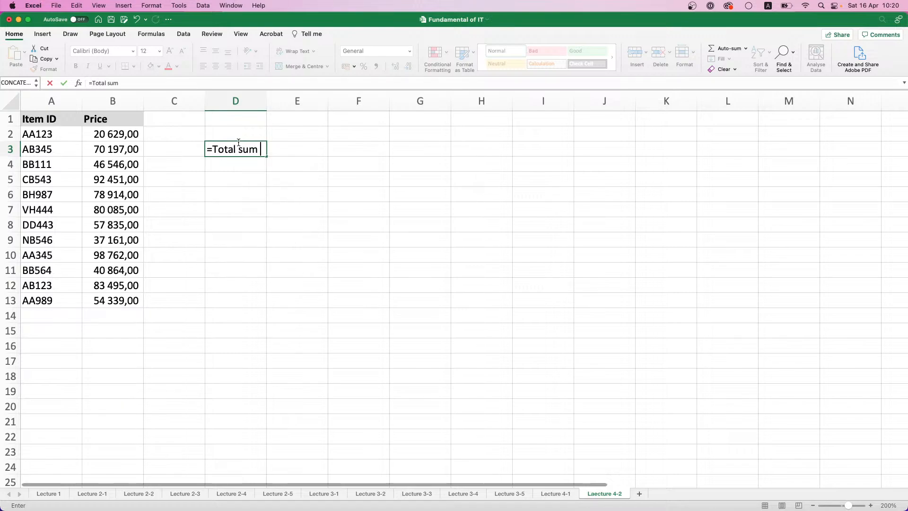
{"action": "type", "text": "AA"}
{"action": "key", "text": "BackSpace"}
{"action": "key", "text": "BackSpace"}
{"action": "key", "text": "BackSpace"}
{"action": "key", "text": "BackSpace"}
{"action": "key", "text": "BackSpace"}
{"action": "key", "text": "BackSpace"}
{"action": "key", "text": "BackSpace"}
{"action": "key", "text": "BackSpace"}
{"action": "key", "text": "BackSpace"}
{"action": "type", "text": "Total"}
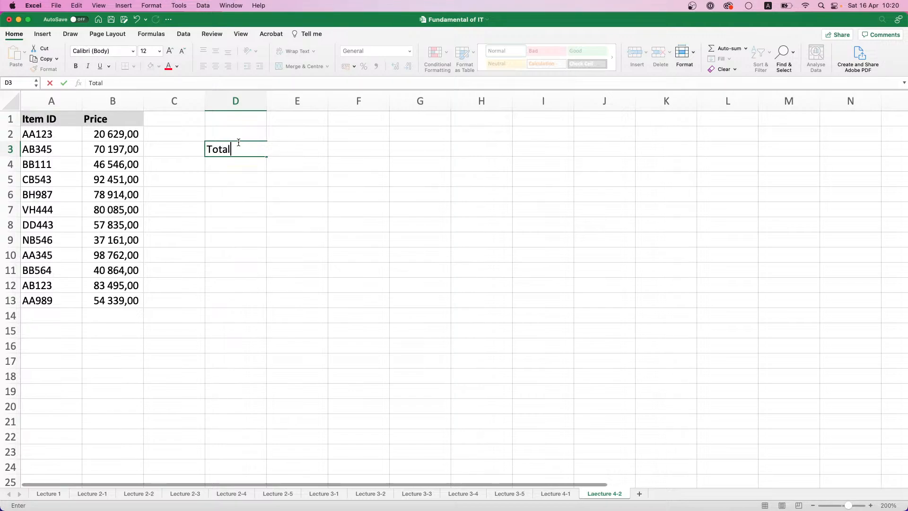
{"action": "type", "text": " Sum AA"}
{"action": "key", "text": "Return"}
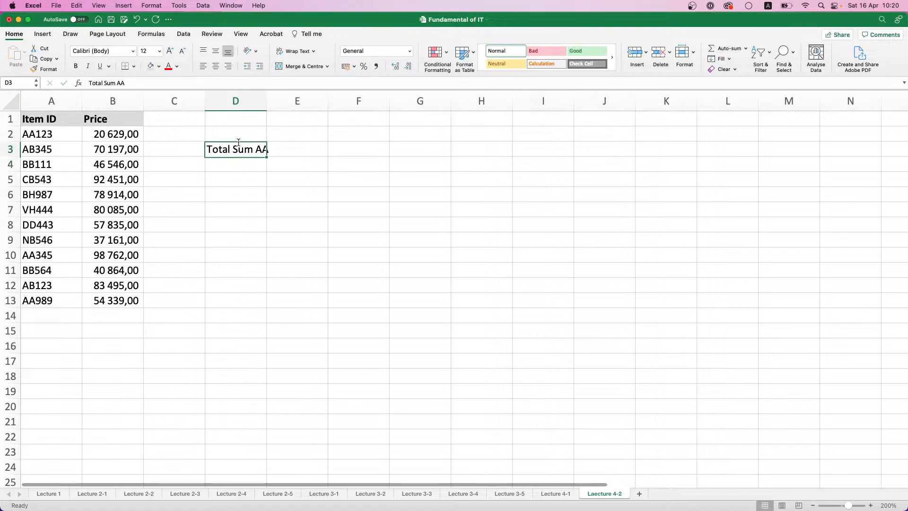
Make the "Total Sum AA" label in D3 bold and widen column D to fit it
{"action": "key", "text": "Up"}
{"action": "key", "text": "super+b"}
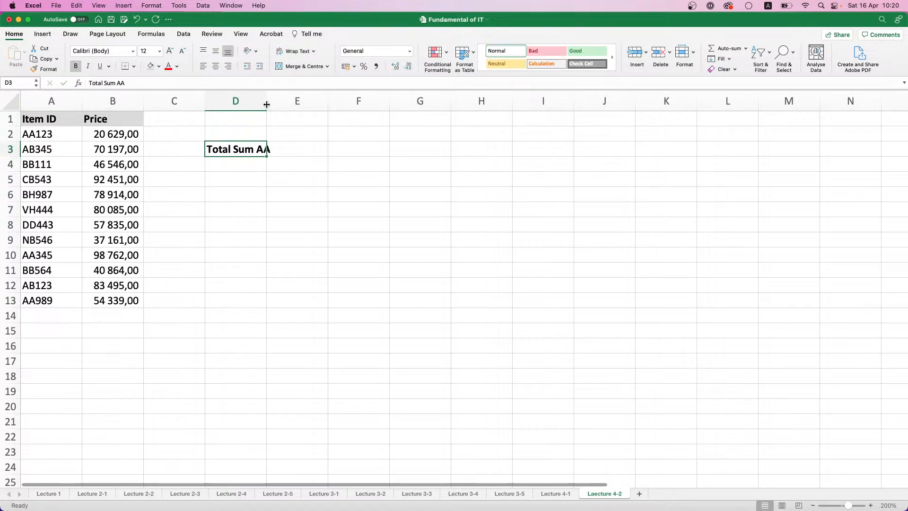
{"action": "left_click_drag", "start_coordinate": [266, 101], "coordinate": [275, 101]}
Start a SUMIF formula in E3 with the item IDs A2:A13 as its range, followed by a semicolon
{"action": "left_click", "coordinate": [306, 152]}
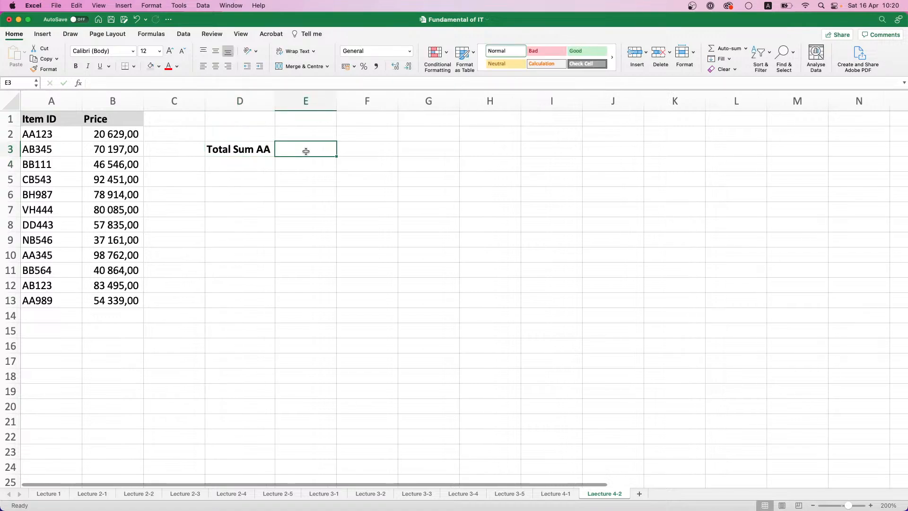
{"action": "type", "text": "="}
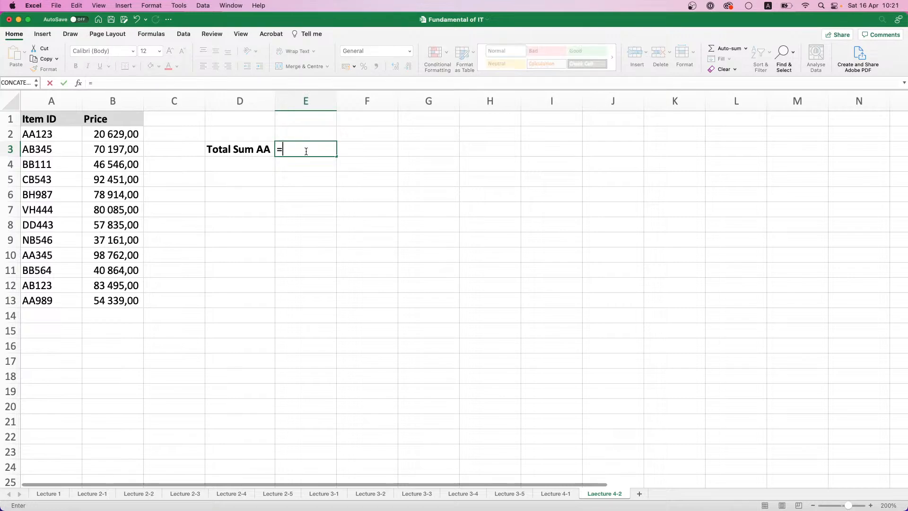
{"action": "type", "text": "SUMI"}
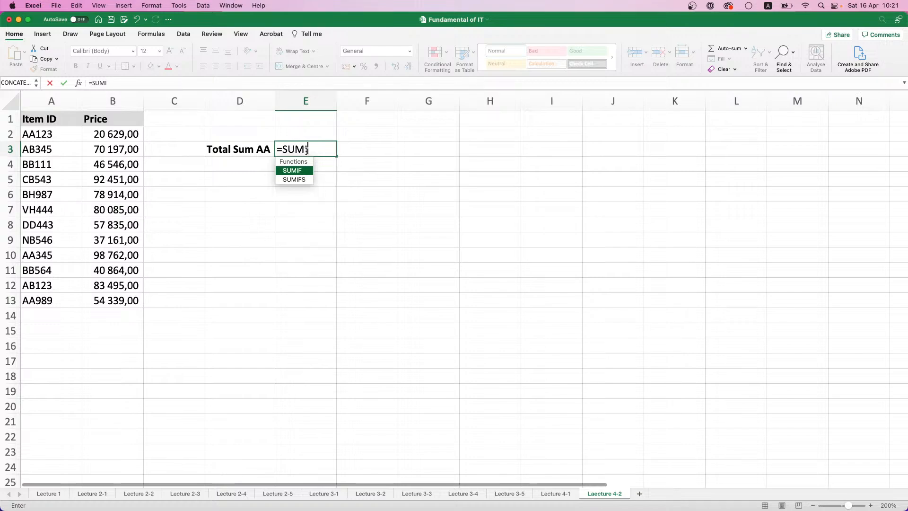
{"action": "type", "text": "F("}
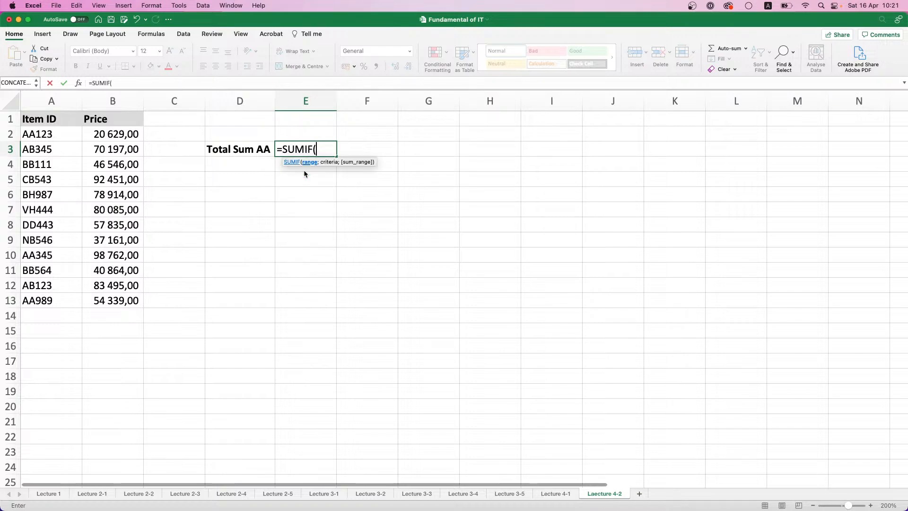
{"action": "left_click_drag", "start_coordinate": [94, 140], "coordinate": [110, 307]}
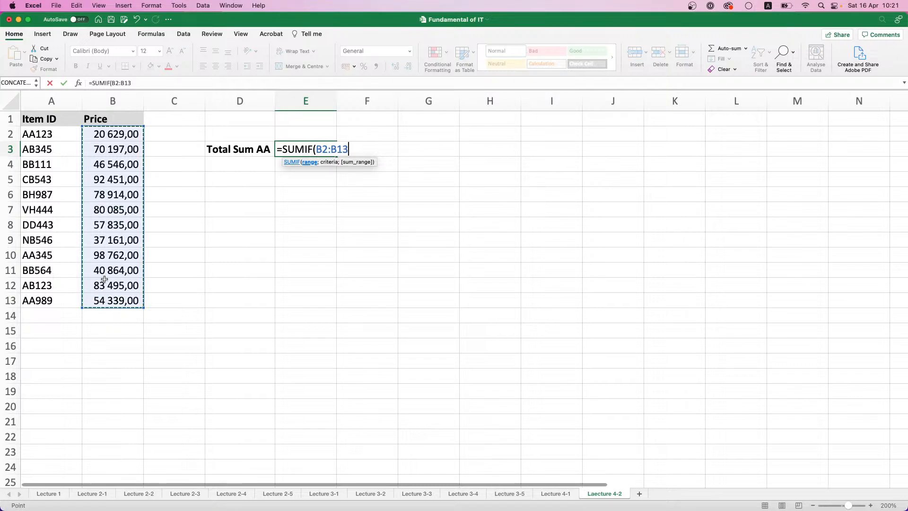
{"action": "left_click_drag", "start_coordinate": [28, 136], "coordinate": [40, 297]}
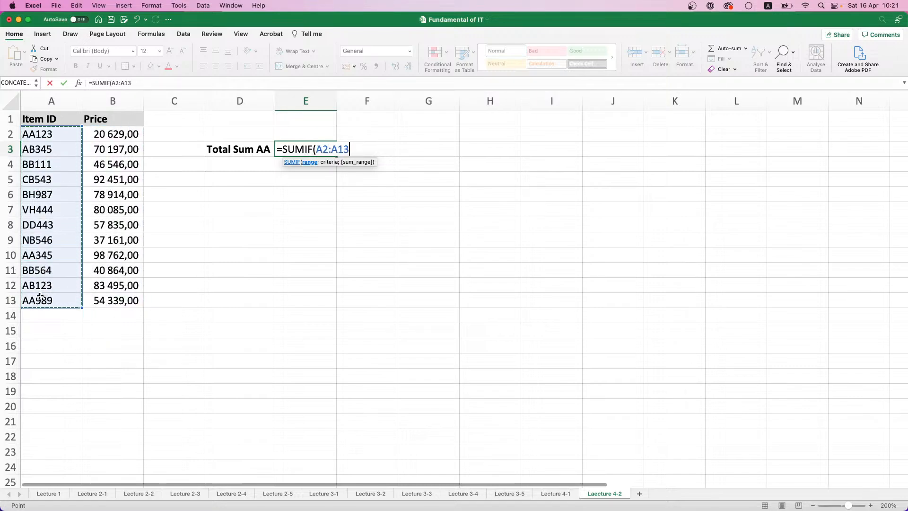
{"action": "type", "text": ";"}
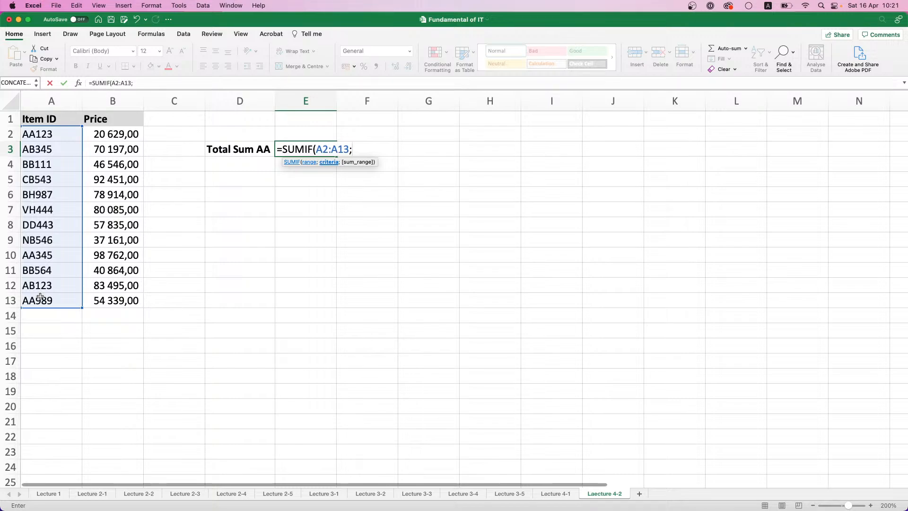
{"action": "type", "text": "\""}
Give the SUMIF in E3 the criterion "AA*" and complete the formula without a sum range
{"action": "type", "text": "AA*"}
{"action": "type", "text": ")"}
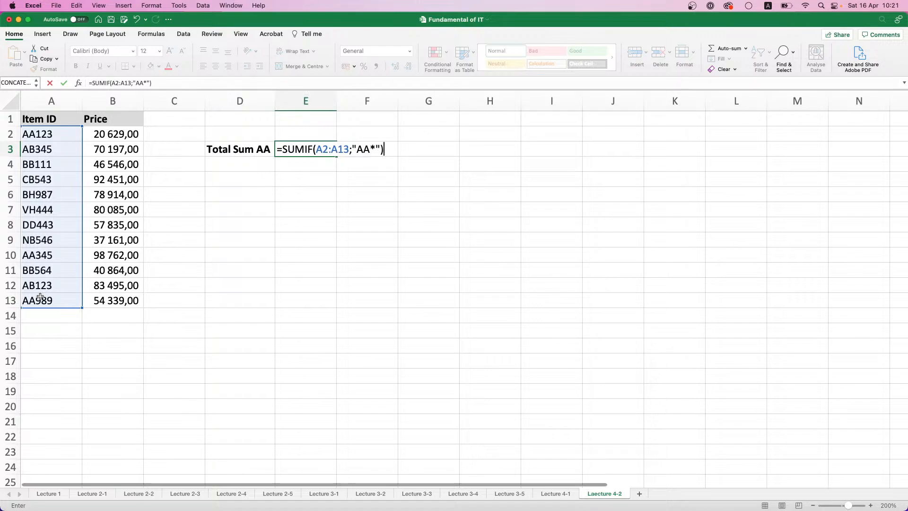
{"action": "key", "text": "Return"}
Add the prices B2:B13 as the sum range of the SUMIF in E3 and apply the comma style to that cell
{"action": "left_click", "coordinate": [303, 152]}
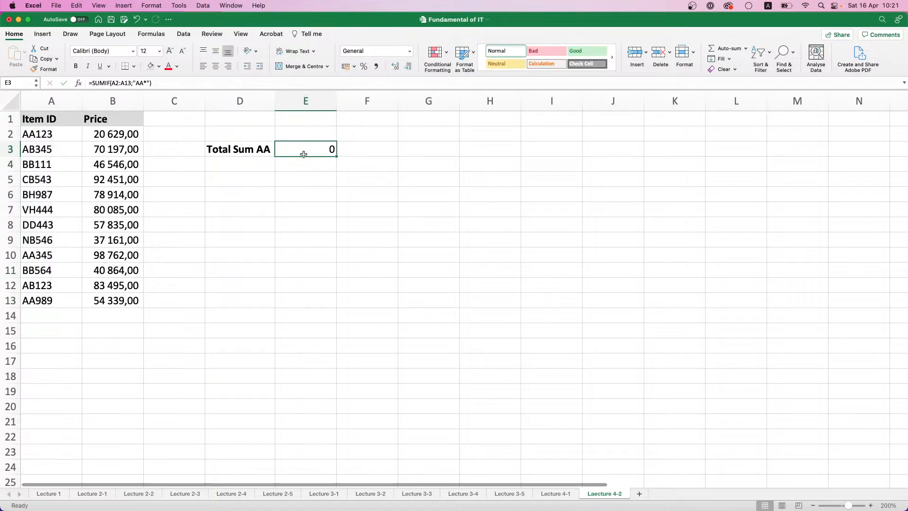
{"action": "left_click", "coordinate": [132, 83]}
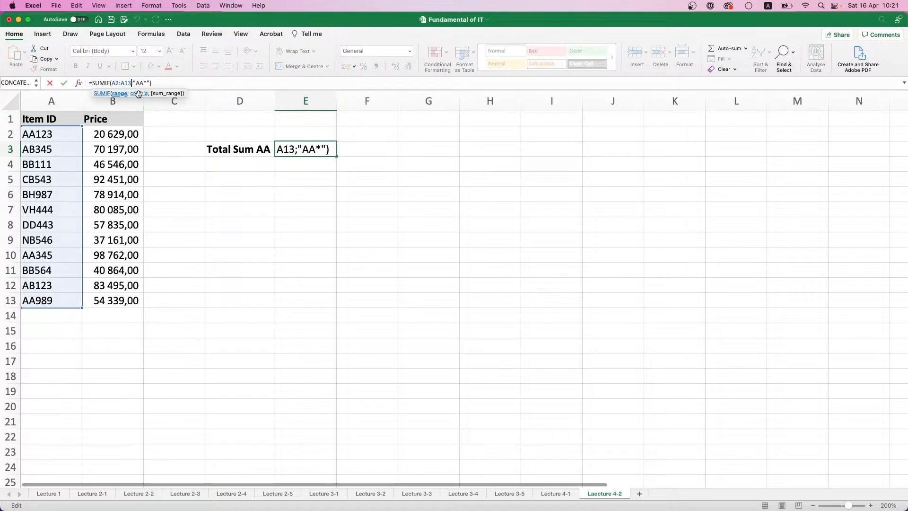
{"action": "left_click", "coordinate": [148, 83]}
{"action": "type", "text": ";"}
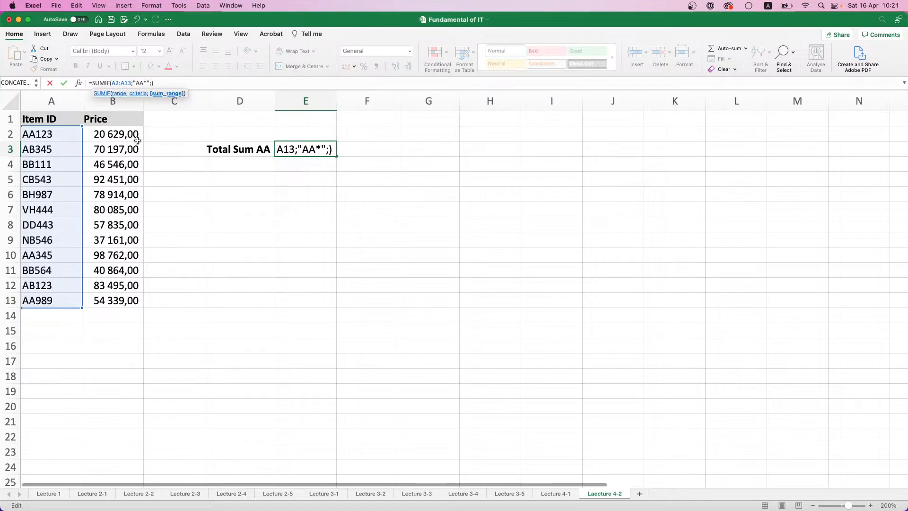
{"action": "left_click_drag", "start_coordinate": [129, 134], "coordinate": [135, 295]}
{"action": "key", "text": "Return"}
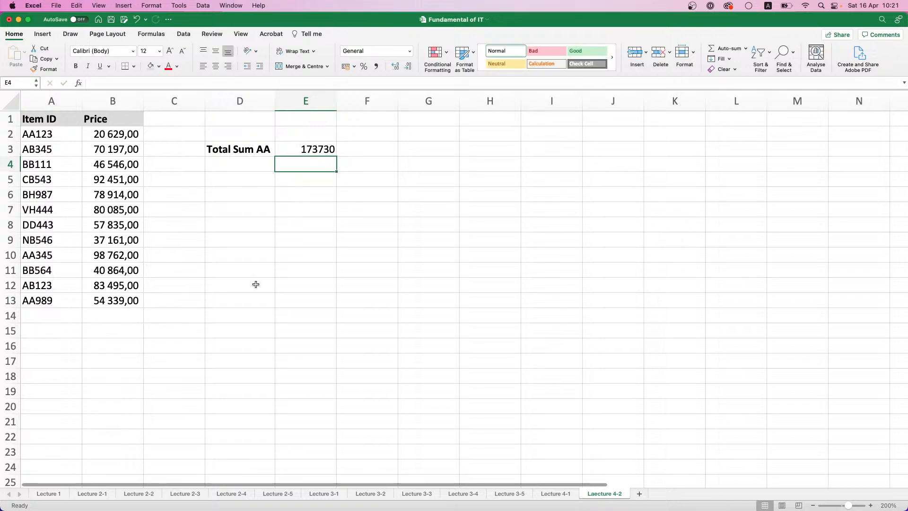
{"action": "left_click", "coordinate": [323, 148]}
{"action": "left_click", "coordinate": [378, 66]}
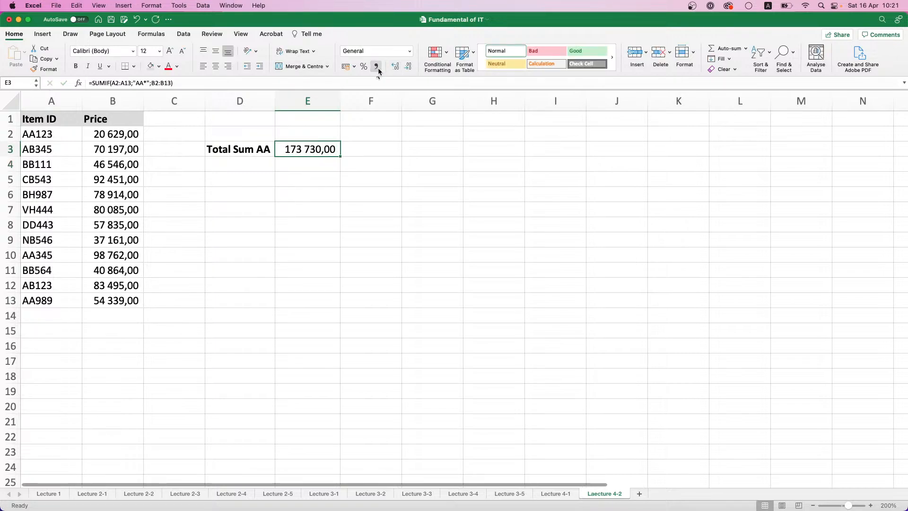
{"action": "left_click", "coordinate": [53, 134]}
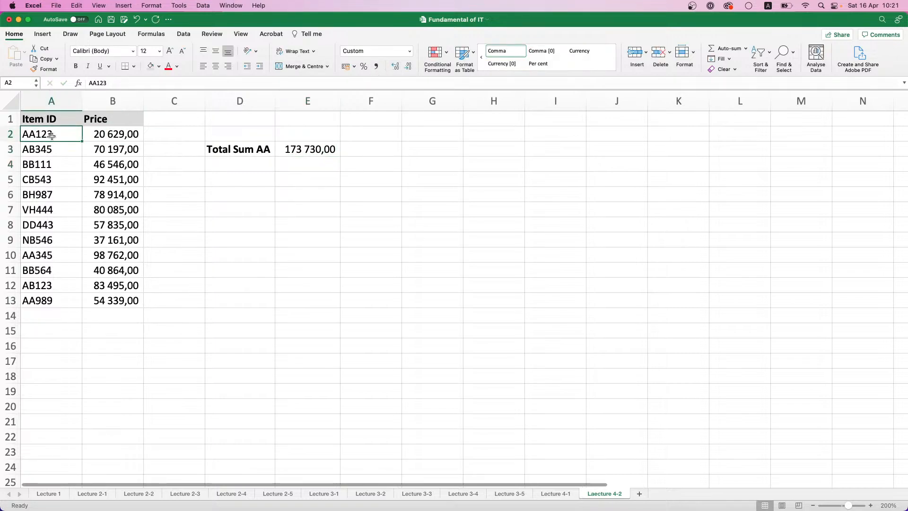
{"action": "left_click", "coordinate": [106, 135]}
{"action": "left_click", "coordinate": [41, 257]}
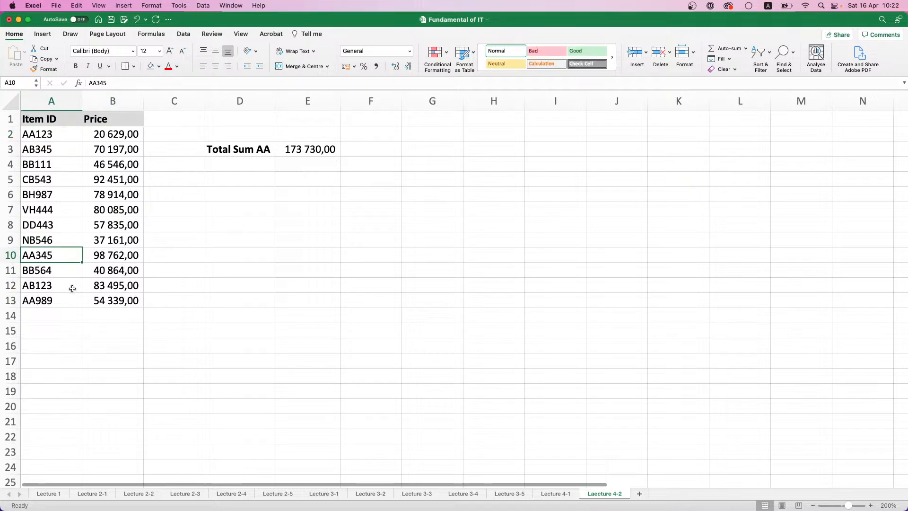
{"action": "left_click", "coordinate": [54, 304]}
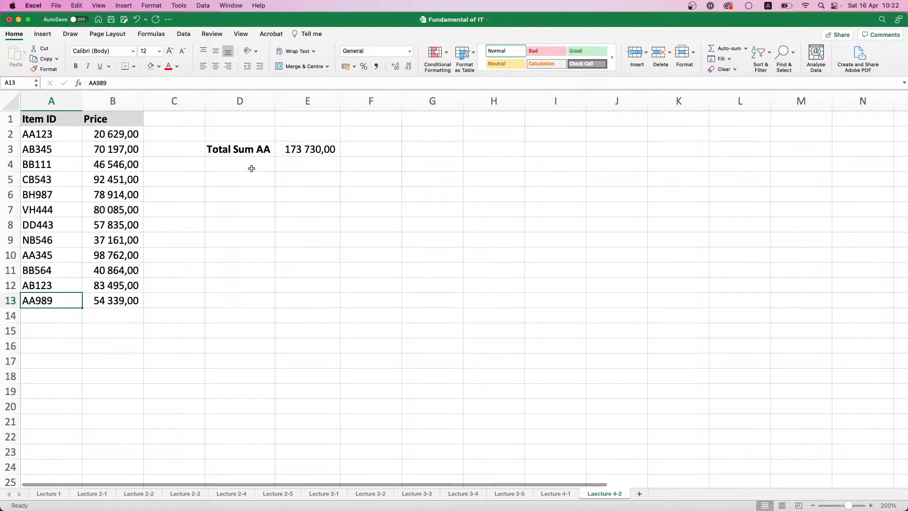
On the Lecture 4-1 sheet, enter the label Last Name ends with "s" in cell F15
{"action": "left_click", "coordinate": [571, 493]}
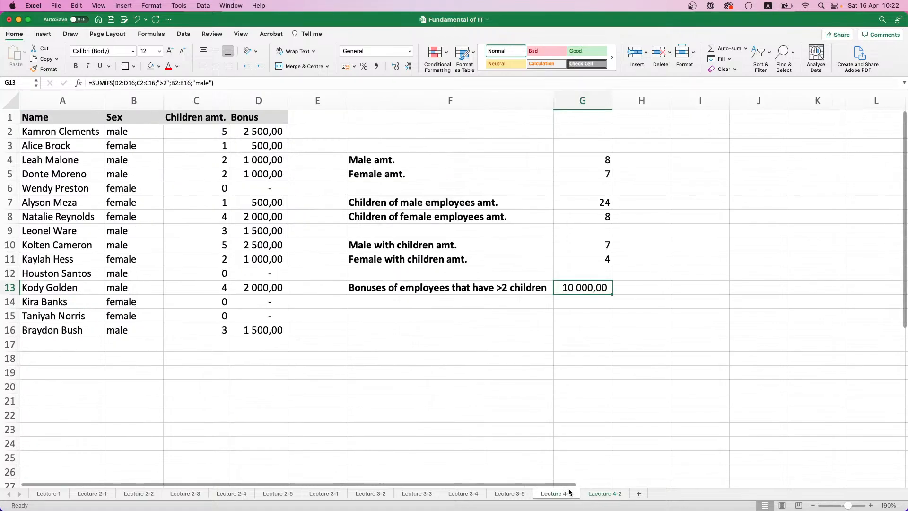
{"action": "left_click", "coordinate": [375, 320]}
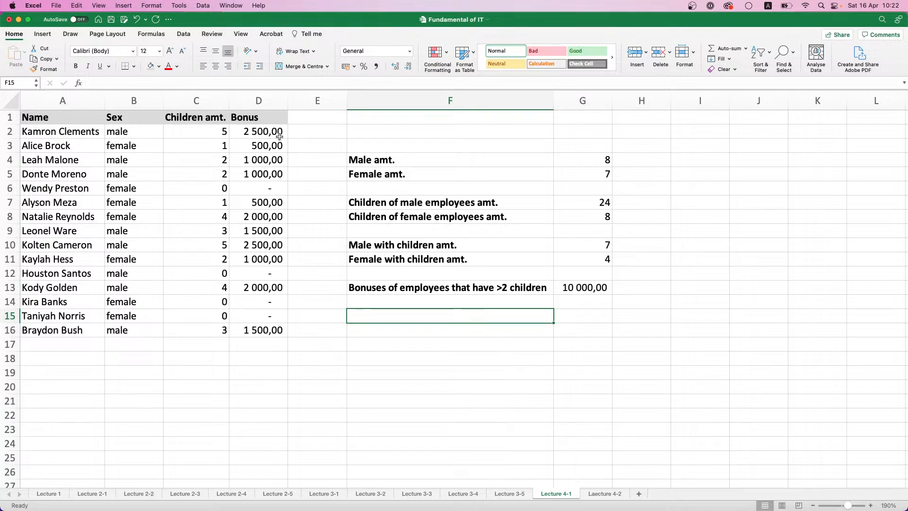
{"action": "type", "text": "Name"}
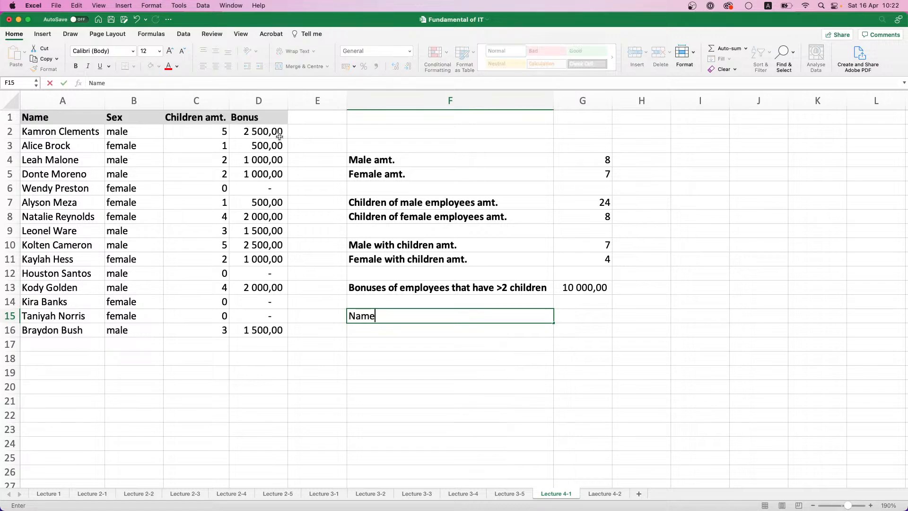
{"action": "key", "text": "BackSpace"}
{"action": "key", "text": "BackSpace"}
{"action": "key", "text": "BackSpace"}
{"action": "key", "text": "BackSpace"}
{"action": "type", "text": "Last Name ends wi"}
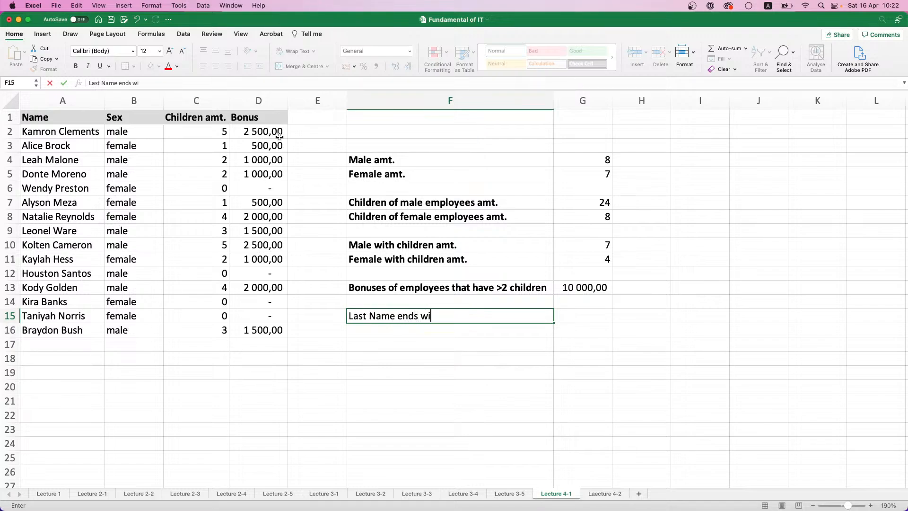
{"action": "type", "text": "th \"s\""}
{"action": "key", "text": "Return"}
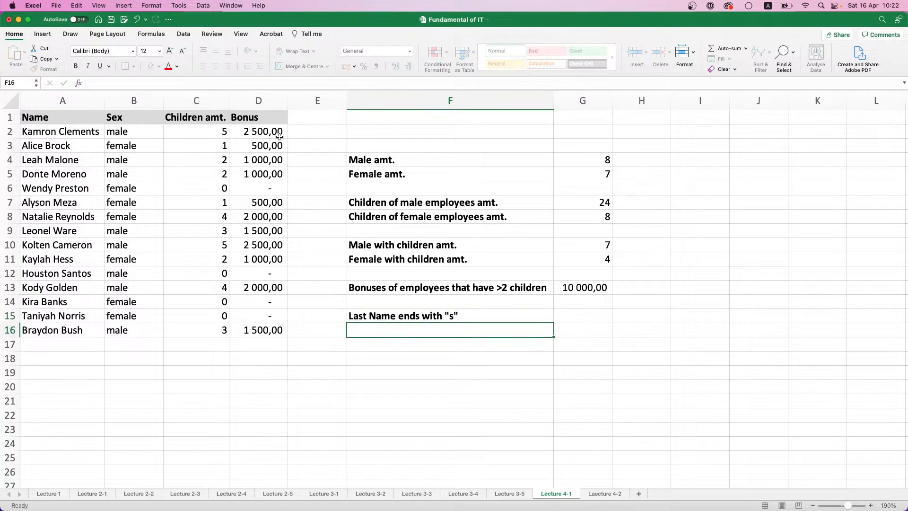
Start a SUMIF formula in G15 with the employee names A2:A16 as its range
{"action": "left_click", "coordinate": [572, 320]}
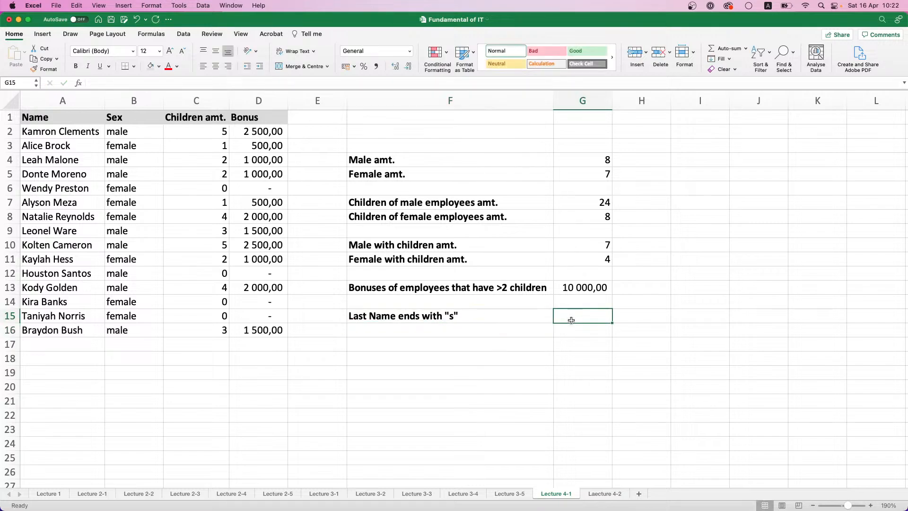
{"action": "type", "text": "="}
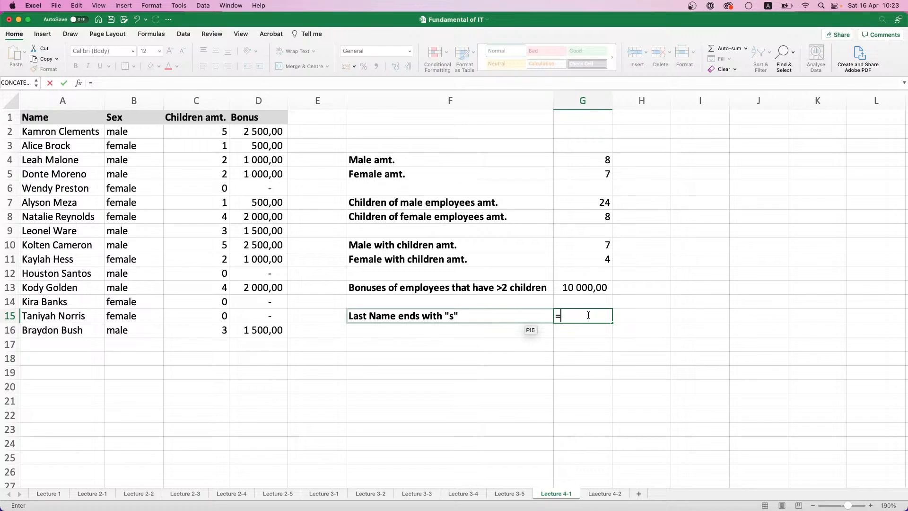
{"action": "type", "text": "SUMIF("}
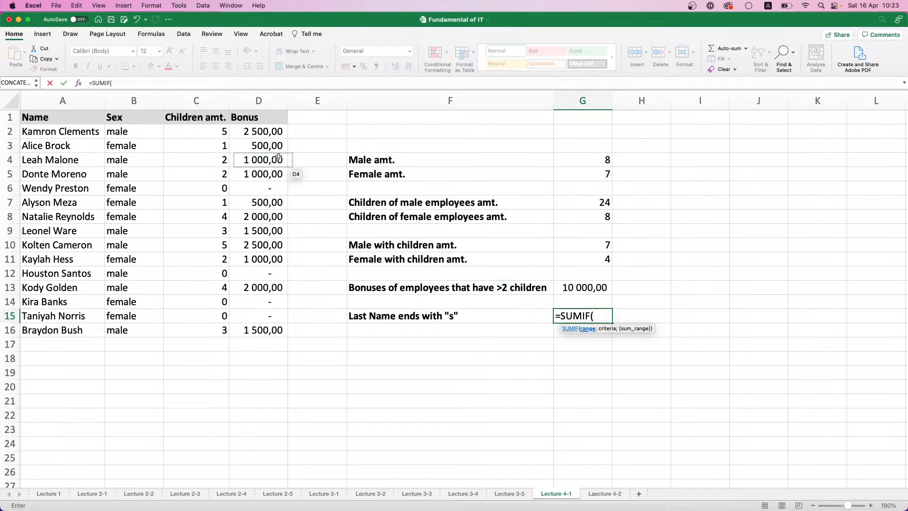
{"action": "left_click", "coordinate": [90, 133]}
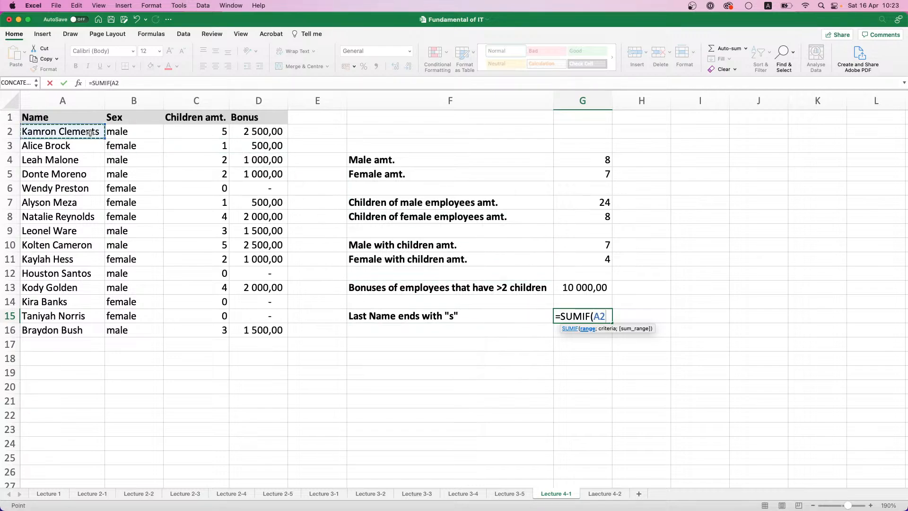
{"action": "left_click_drag", "start_coordinate": [90, 132], "coordinate": [76, 329]}
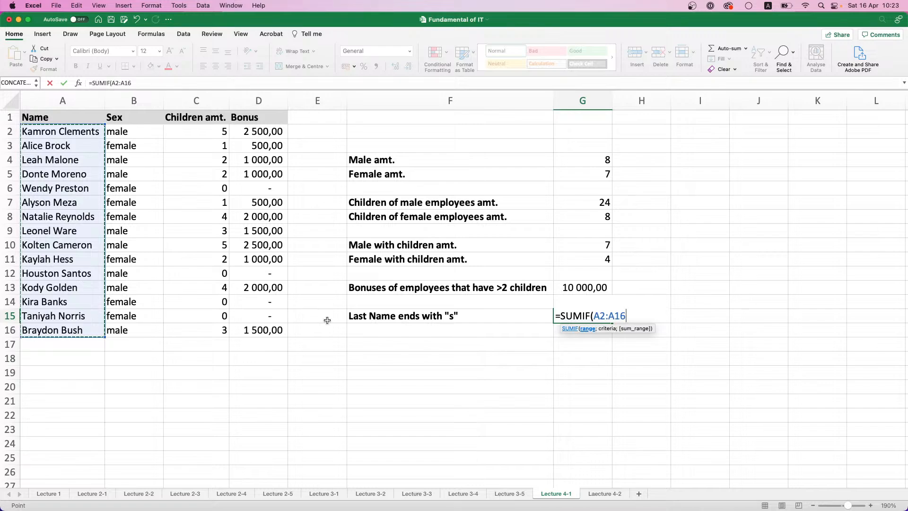
{"action": "type", "text": ","}
{"action": "key", "text": "BackSpace"}
Complete the SUMIF in G15 with the criterion "*s" and the sum range D2:D16, and apply the comma style to that cell
{"action": "type", "text": ";\""}
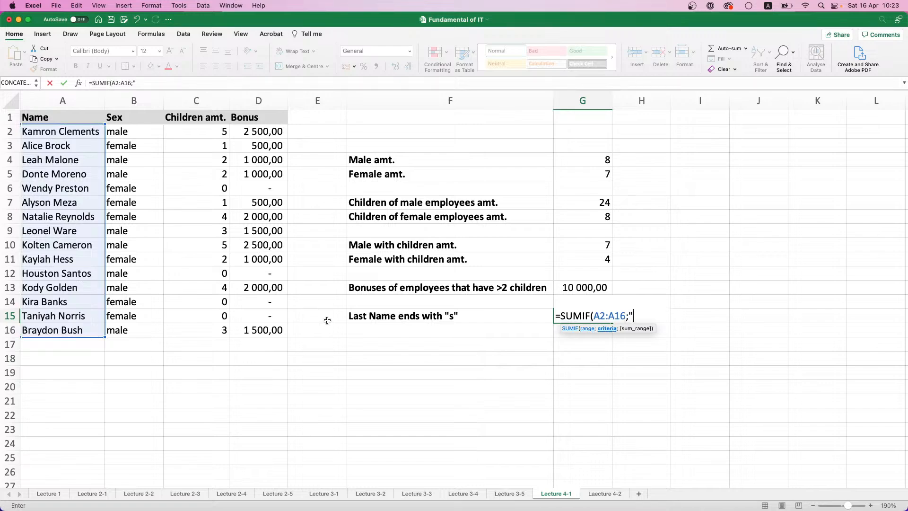
{"action": "type", "text": "*s\";"}
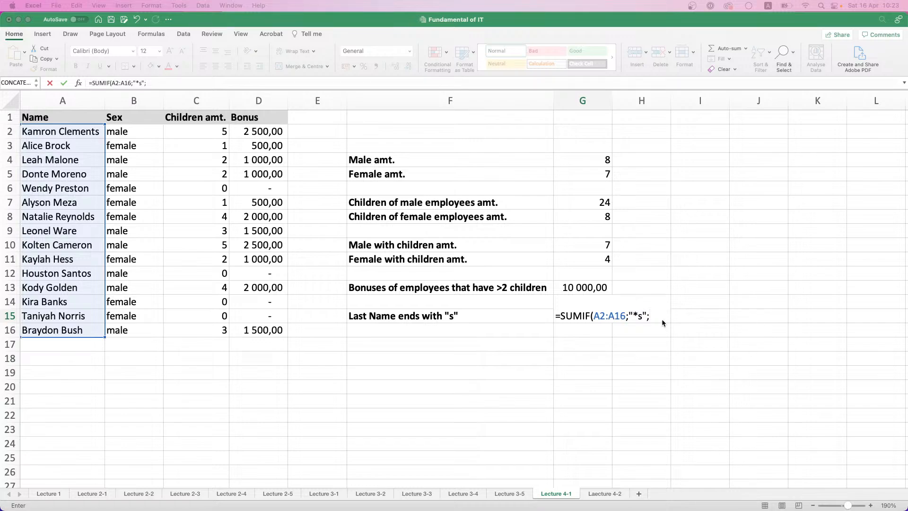
{"action": "left_click", "coordinate": [258, 134]}
{"action": "left_click_drag", "start_coordinate": [256, 128], "coordinate": [264, 325]}
{"action": "type", "text": ")"}
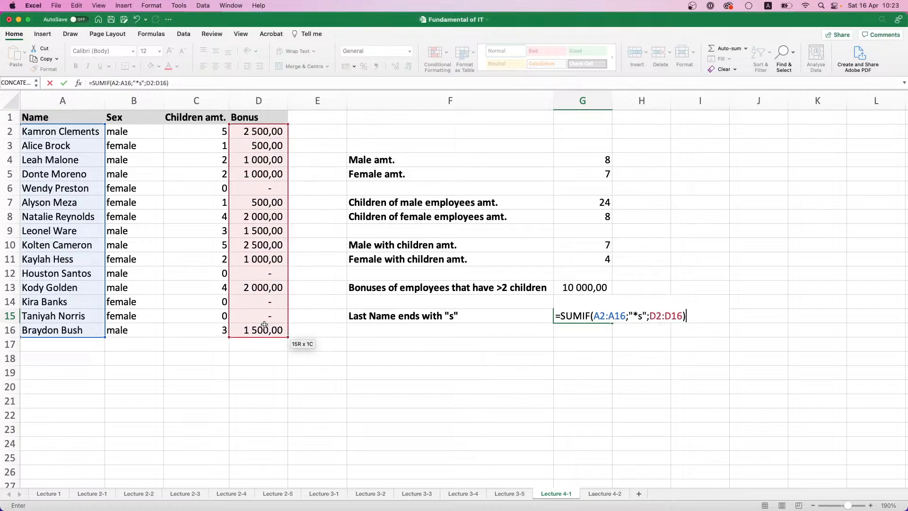
{"action": "key", "text": "Return"}
{"action": "left_click", "coordinate": [597, 314]}
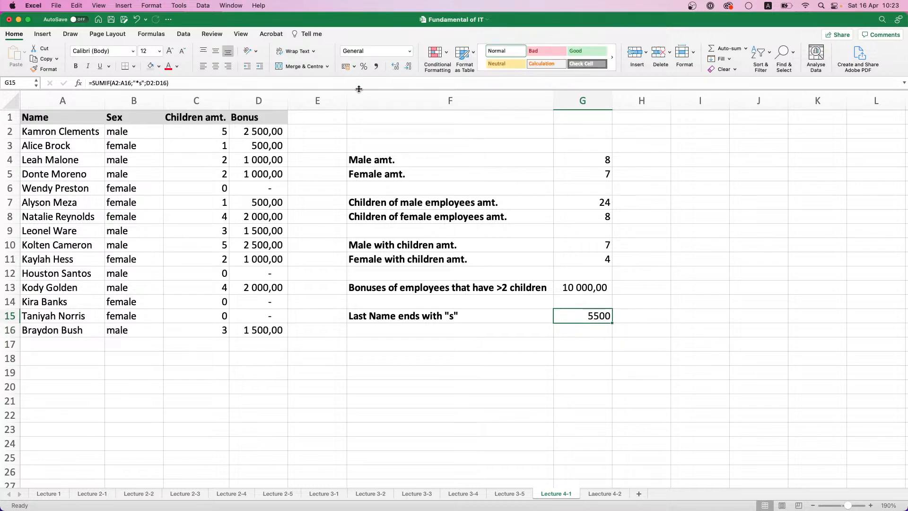
{"action": "left_click", "coordinate": [376, 65]}
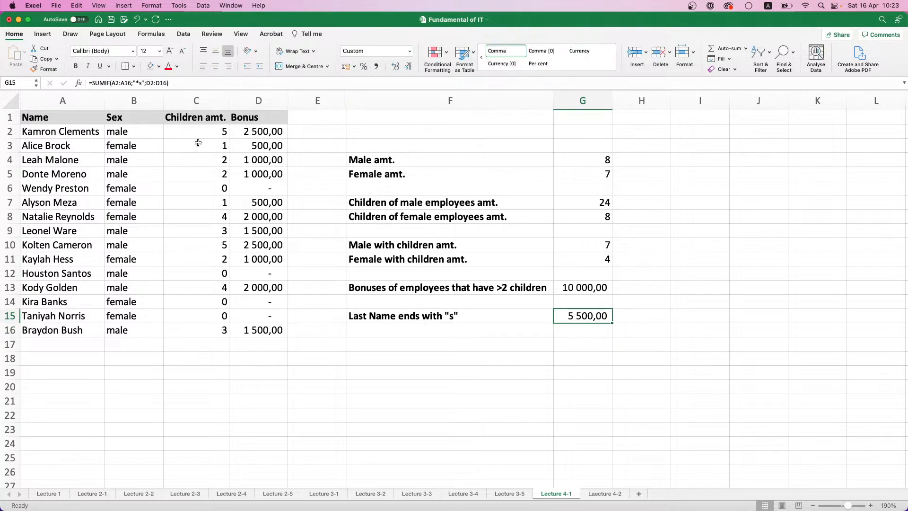
Check the employees whose last name ends with "s" and their bonuses against the G15 formula, and view the Laecture 4-2 sheet
{"action": "left_click", "coordinate": [81, 136]}
{"action": "left_click", "coordinate": [286, 133]}
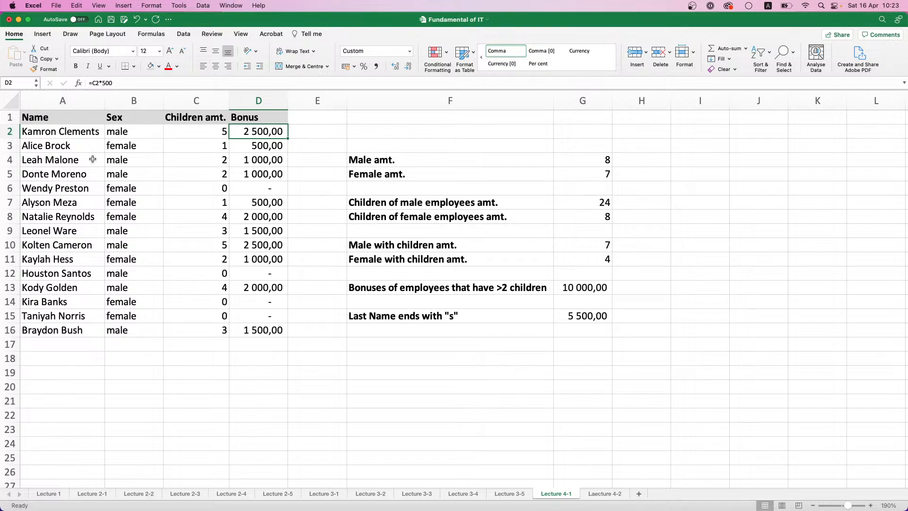
{"action": "left_click", "coordinate": [97, 215]}
{"action": "key", "text": "Right"}
{"action": "key", "text": "Right"}
{"action": "key", "text": "Right"}
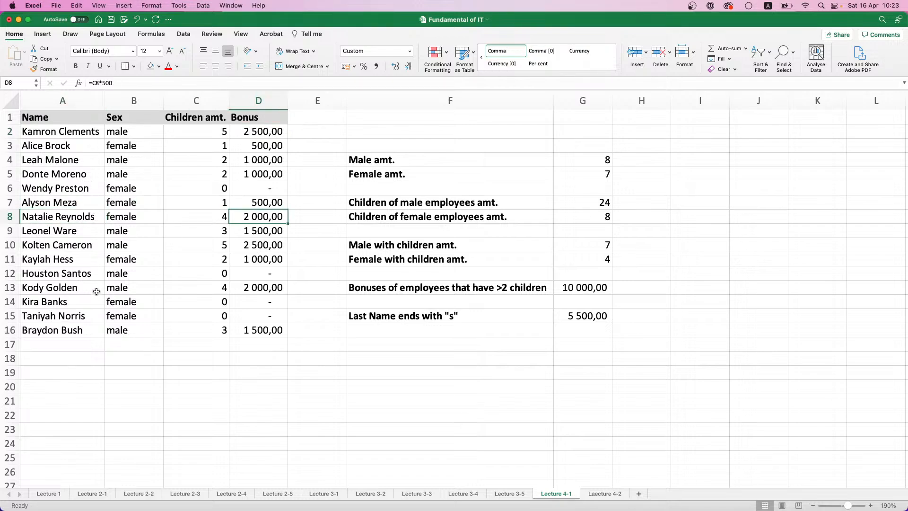
{"action": "left_click", "coordinate": [86, 307]}
{"action": "left_click", "coordinate": [86, 279]}
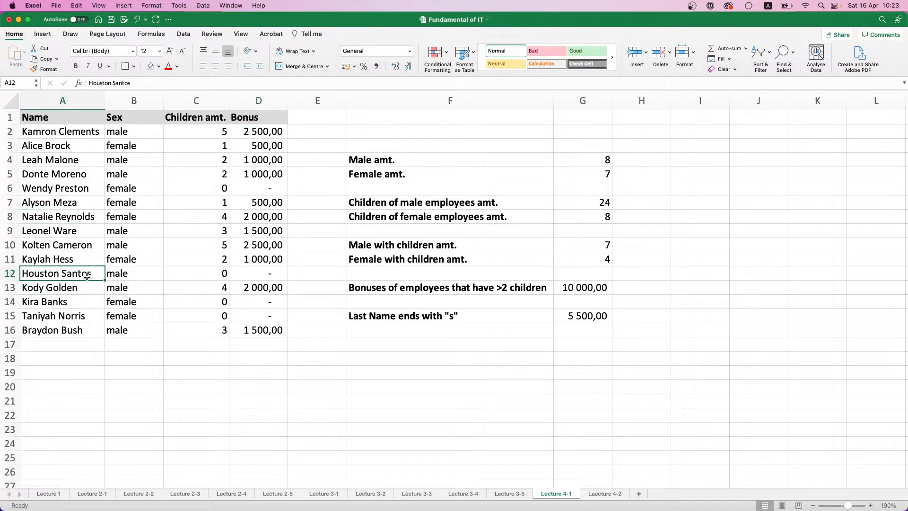
{"action": "left_click", "coordinate": [89, 303]}
{"action": "left_click", "coordinate": [90, 315]}
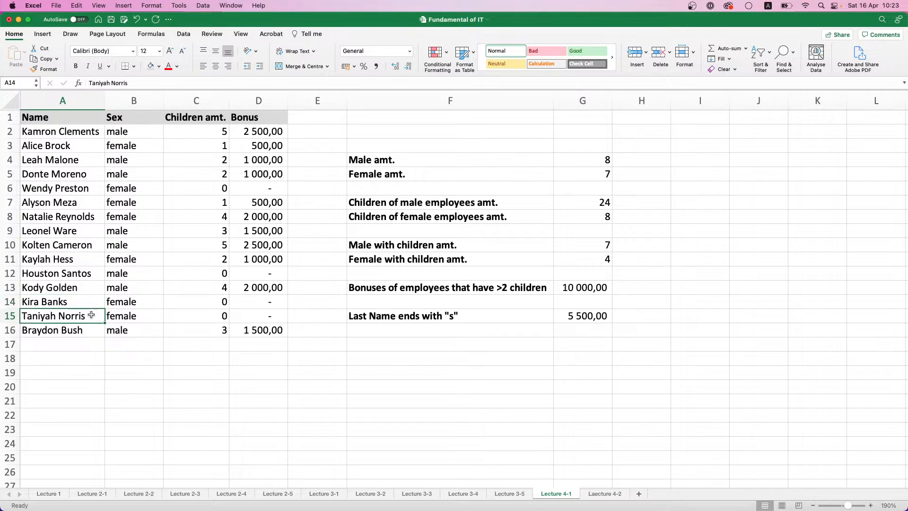
{"action": "left_click", "coordinate": [240, 321]}
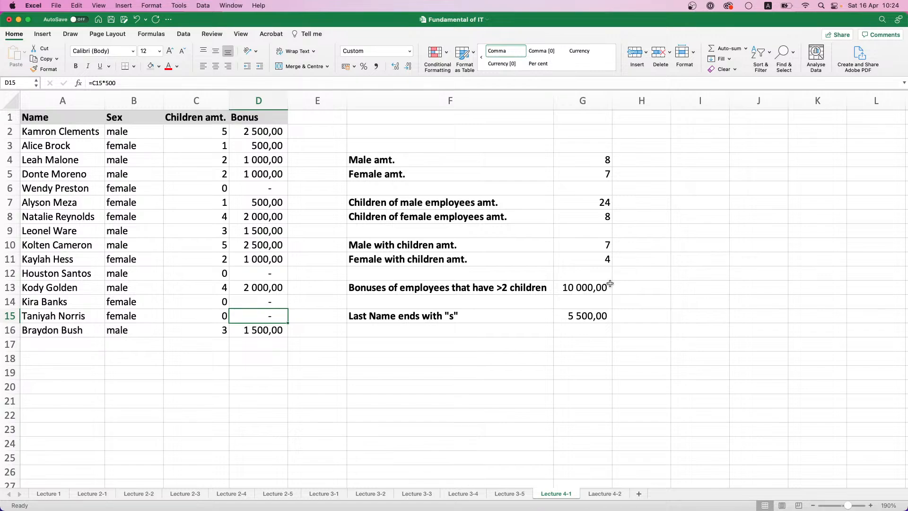
{"action": "left_click", "coordinate": [86, 216]}
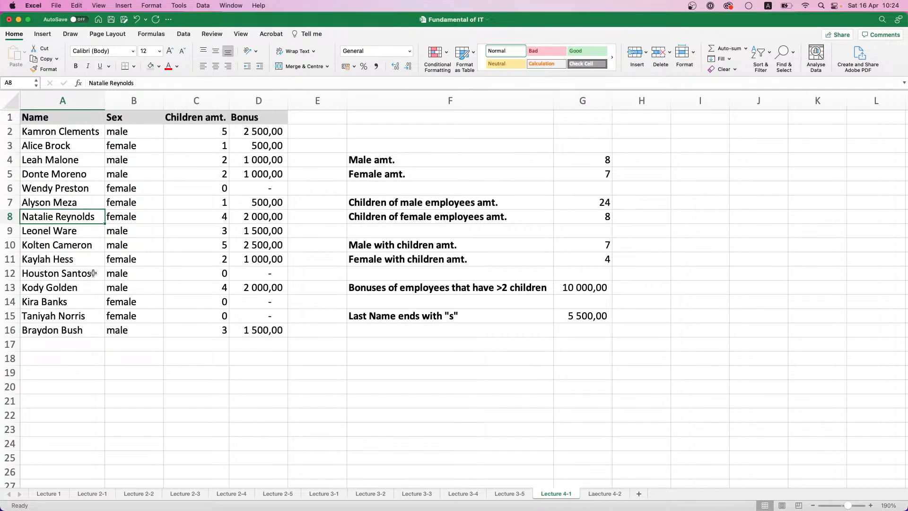
{"action": "left_click", "coordinate": [90, 259]}
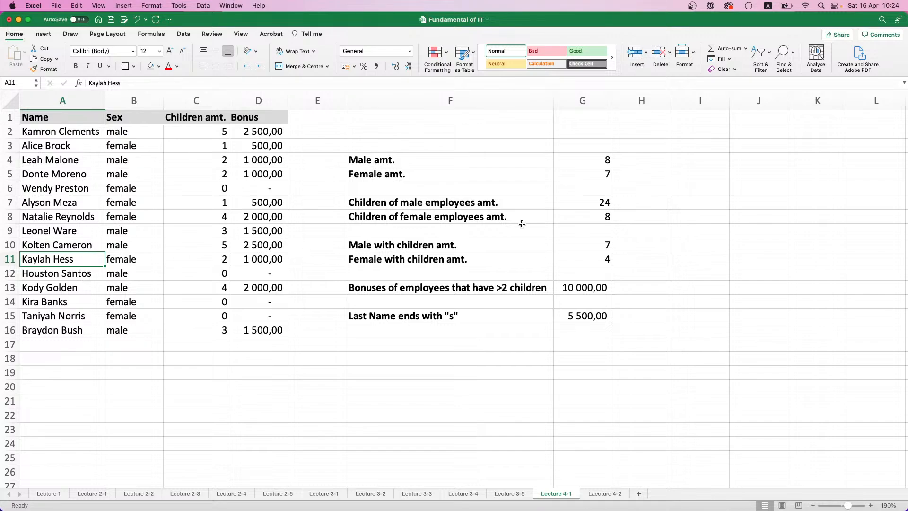
{"action": "left_click", "coordinate": [584, 313]}
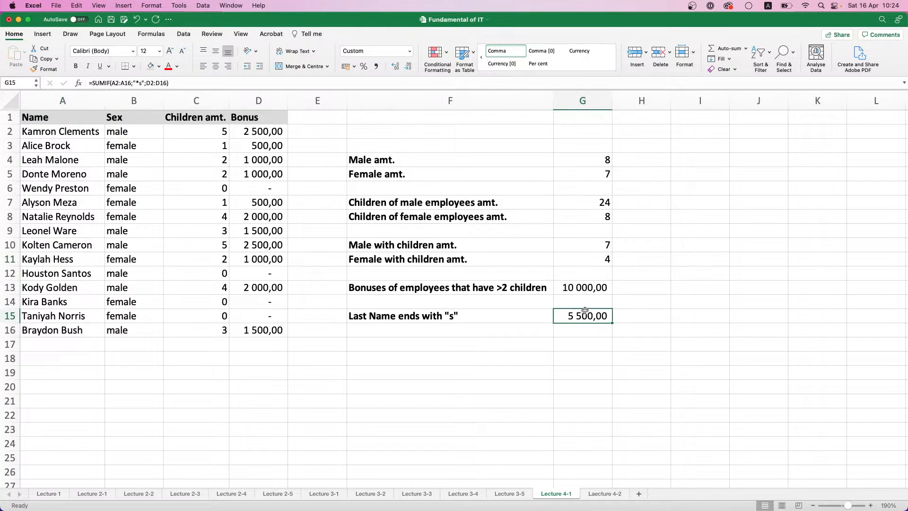
{"action": "left_click", "coordinate": [601, 496]}
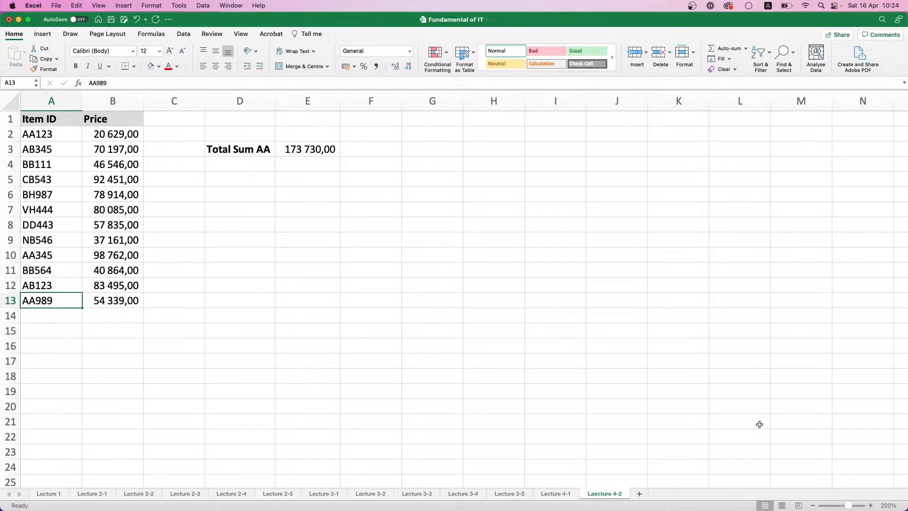
On the Lecture 4-1 sheet, move the summary block F4:G15 to G4:H15, autofit column G and narrow column F to a width of 9,67
{"action": "left_click", "coordinate": [555, 494]}
{"action": "left_click", "coordinate": [297, 118]}
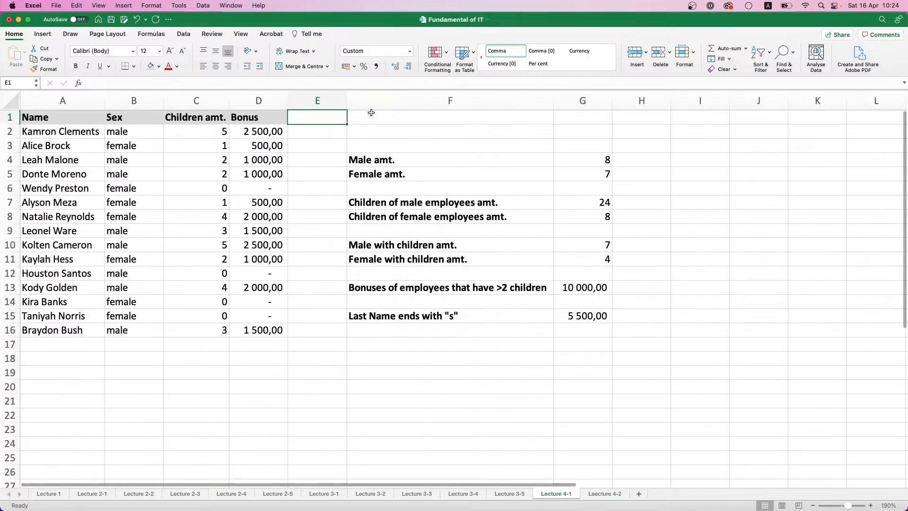
{"action": "left_click_drag", "start_coordinate": [355, 161], "coordinate": [566, 315]}
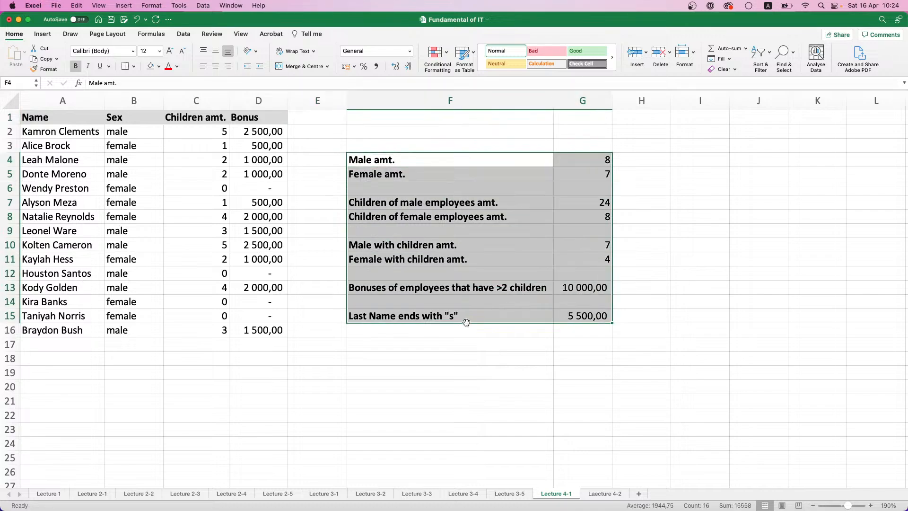
{"action": "left_click_drag", "start_coordinate": [466, 323], "coordinate": [584, 323]}
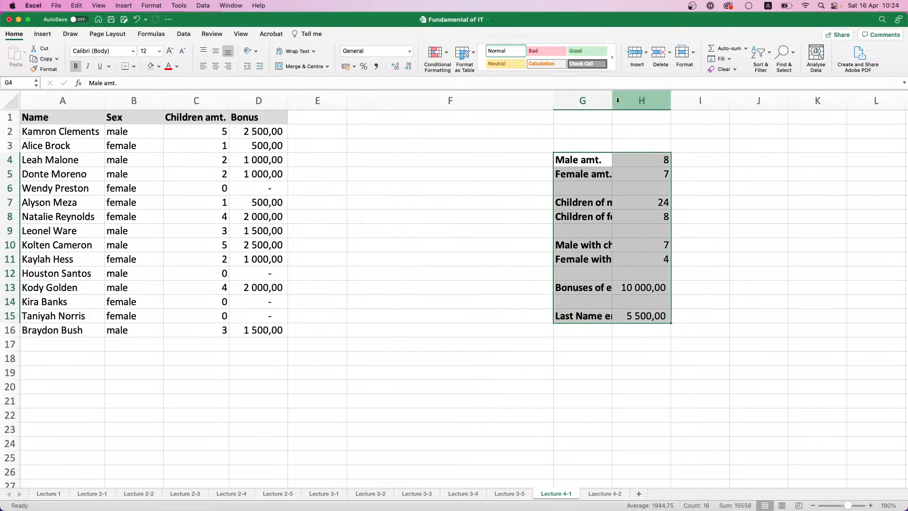
{"action": "double_click", "coordinate": [612, 100]}
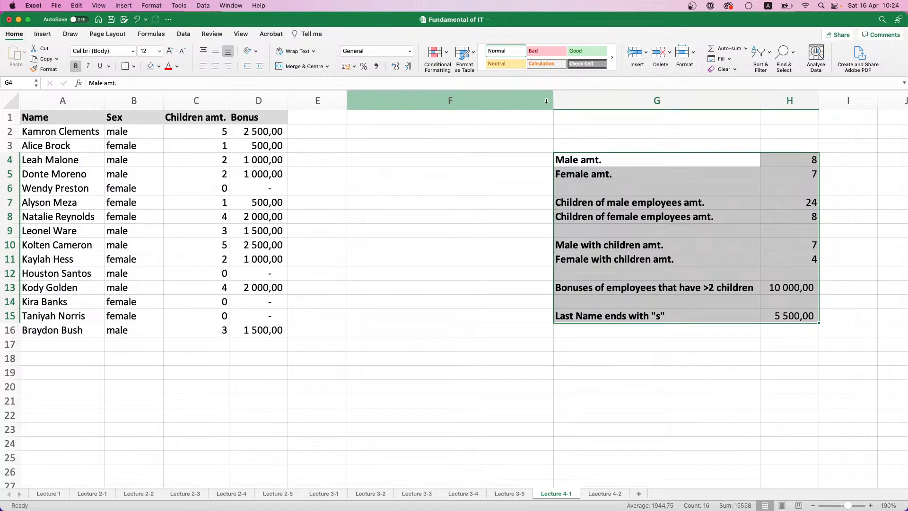
{"action": "left_click_drag", "start_coordinate": [553, 101], "coordinate": [404, 104]}
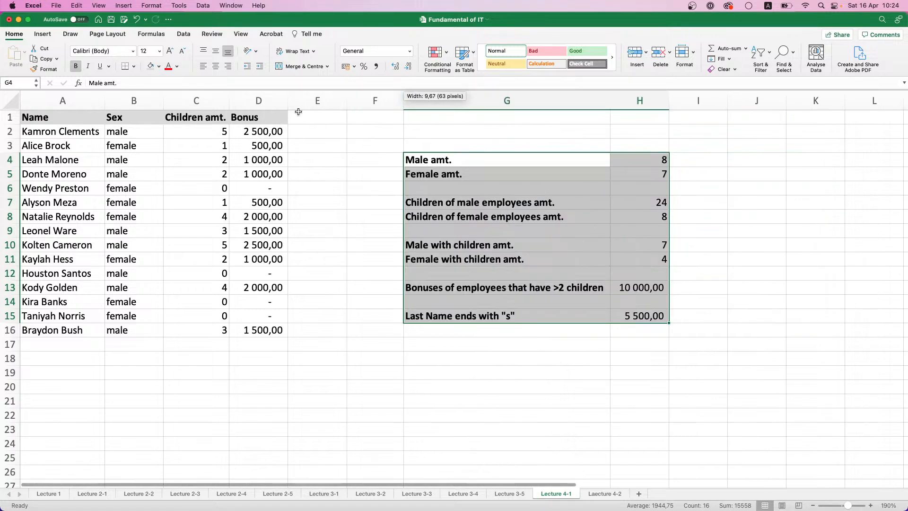
Add the header Phone Number in cell E1 and widen column E to fit it
{"action": "left_click", "coordinate": [308, 117]}
{"action": "type", "text": "Ph"}
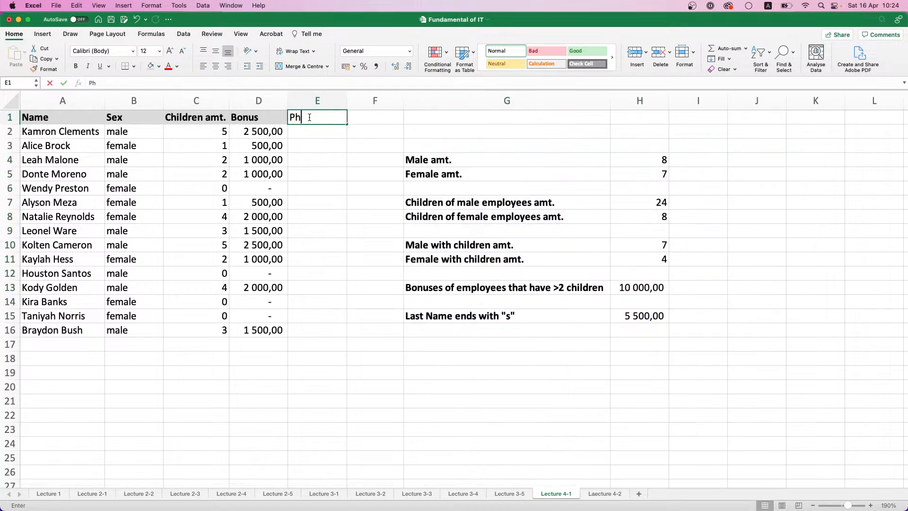
{"action": "type", "text": "one Number"}
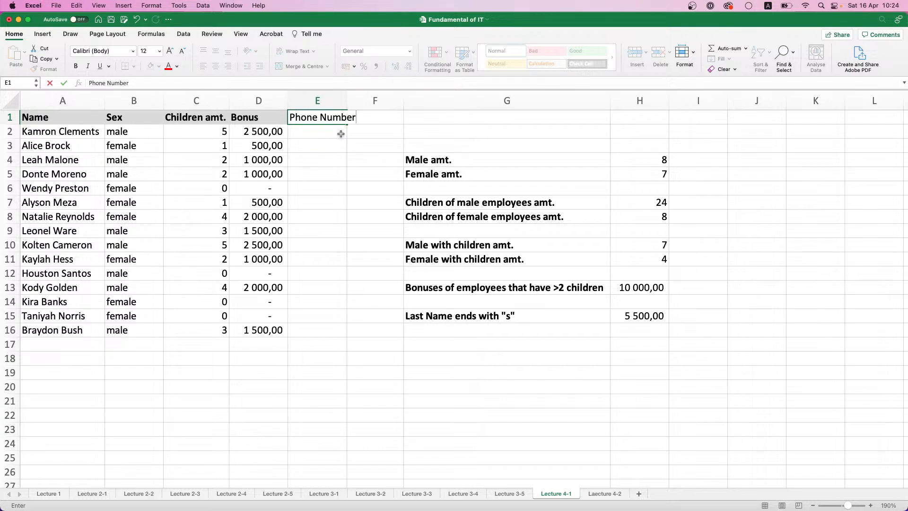
{"action": "key", "text": "Return"}
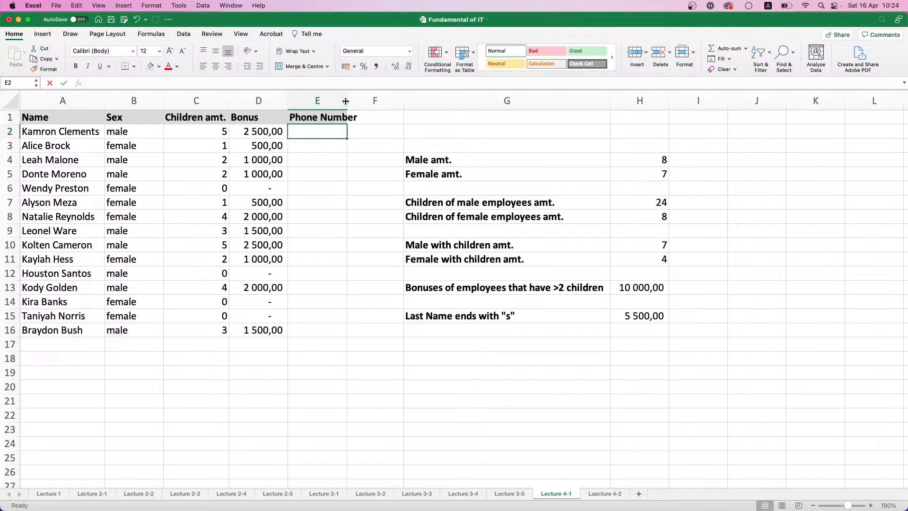
{"action": "left_click_drag", "start_coordinate": [347, 101], "coordinate": [359, 101]}
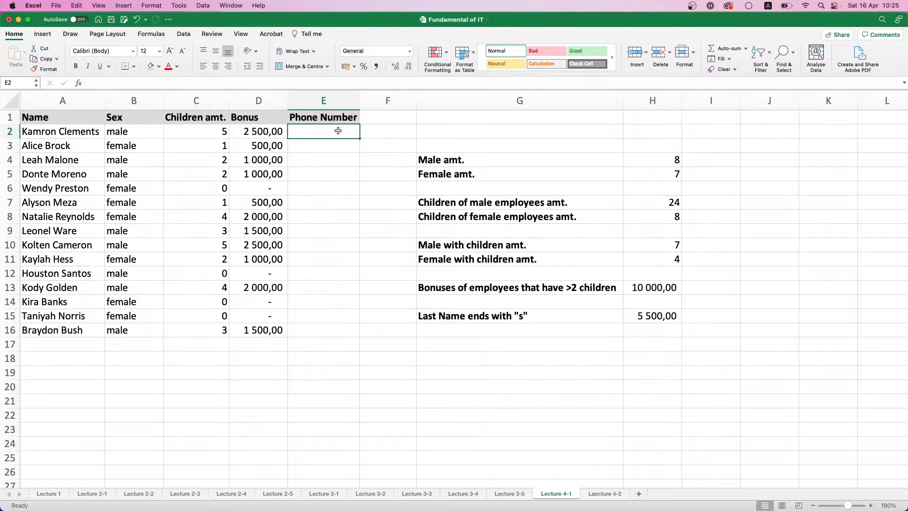
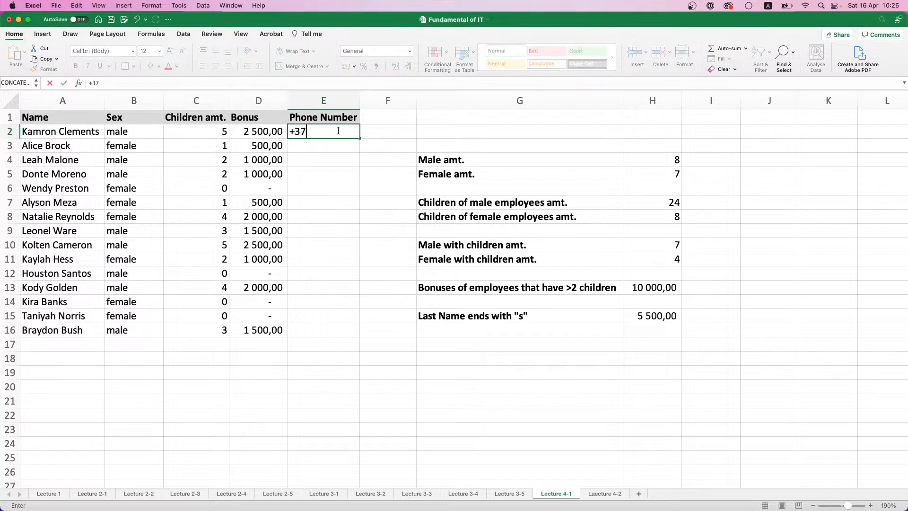
Try entering a phone number with a leading plus sign in E2 as a plain value, and view the number formats available for it
{"action": "key", "text": "Return"}
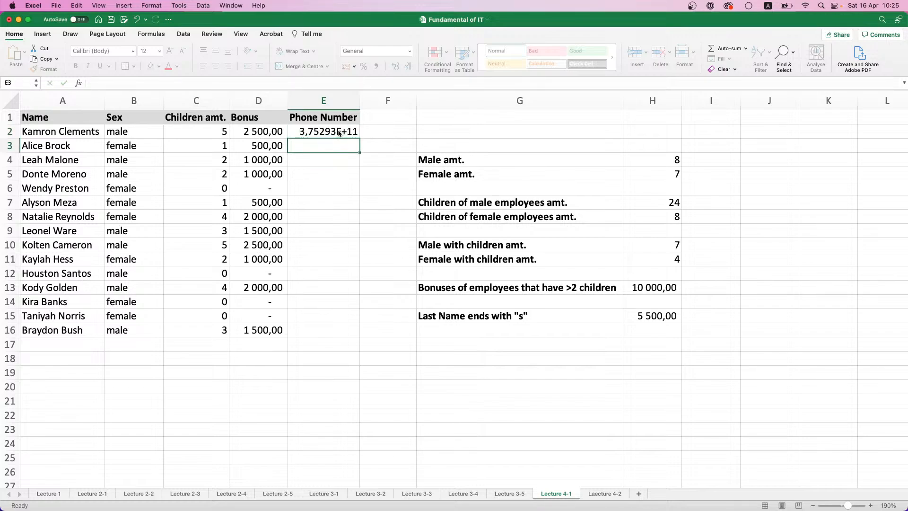
{"action": "key", "text": "Up"}
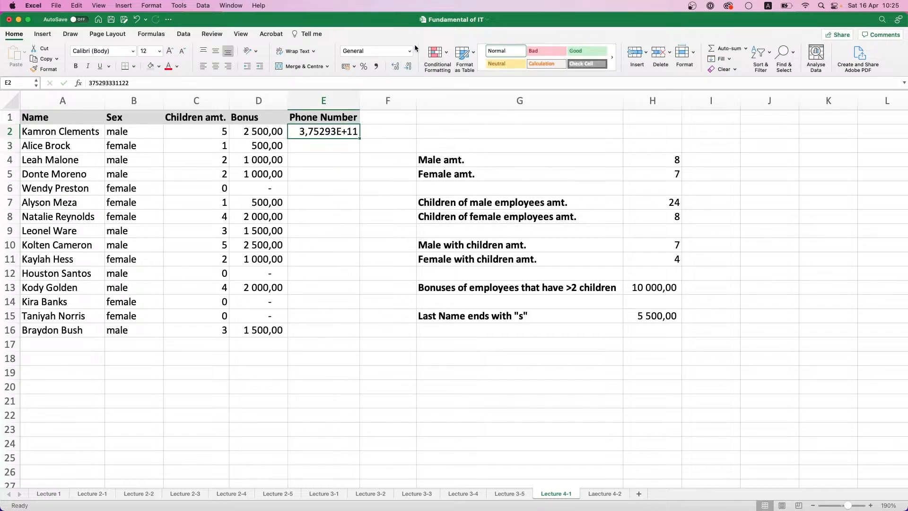
{"action": "left_click", "coordinate": [409, 50]}
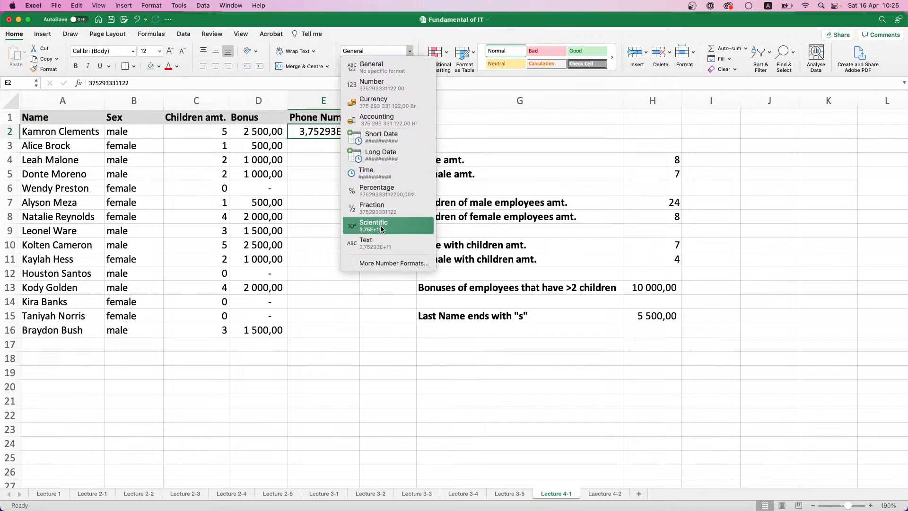
{"action": "left_click", "coordinate": [311, 138]}
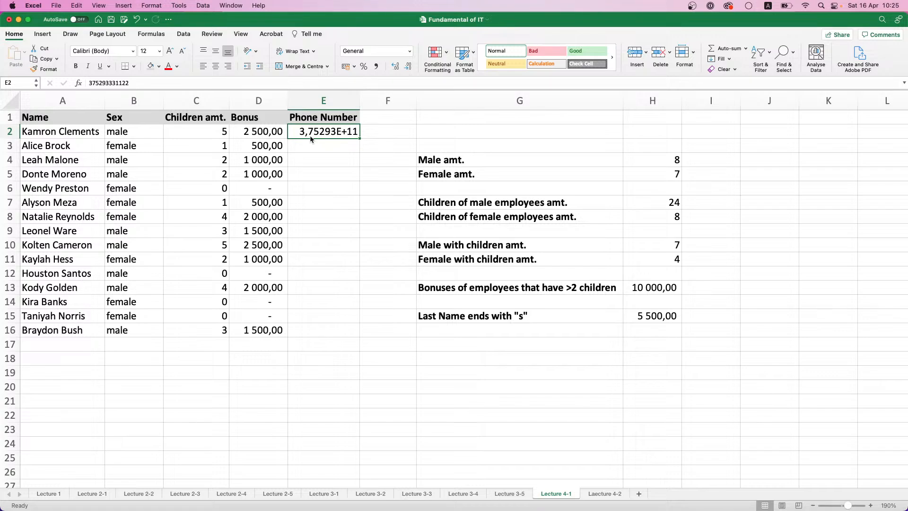
Replace the content of E2 with a phone number stored as text using a leading apostrophe and plus sign, and autofit column E
{"action": "type", "text": "="}
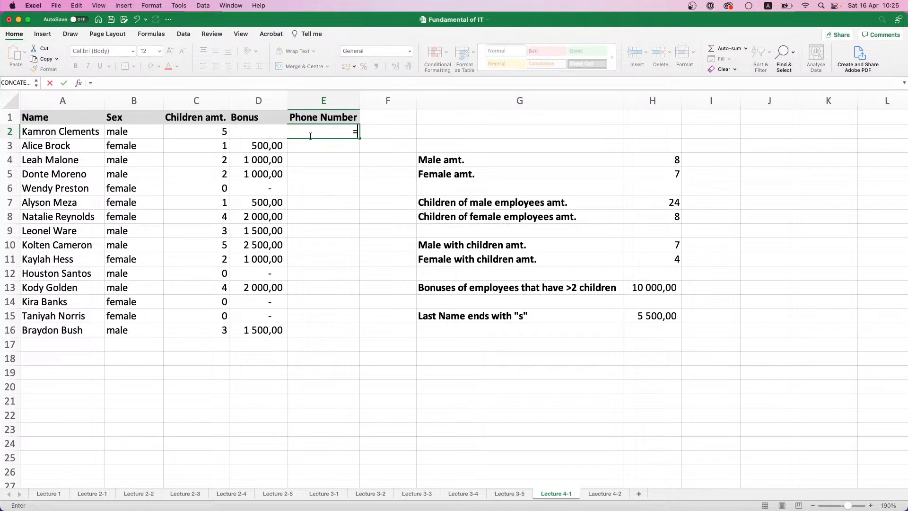
{"action": "key", "text": "BackSpace"}
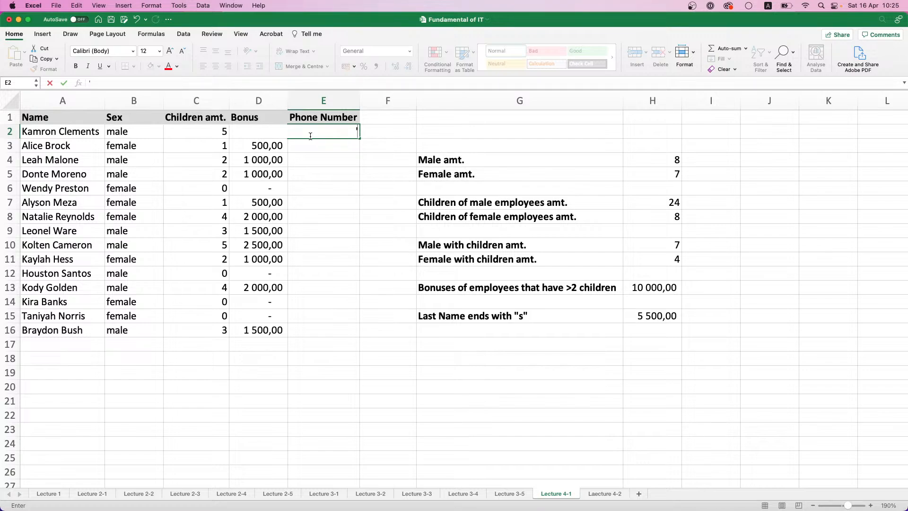
{"action": "type", "text": "'+375291234567"}
{"action": "key", "text": "Return"}
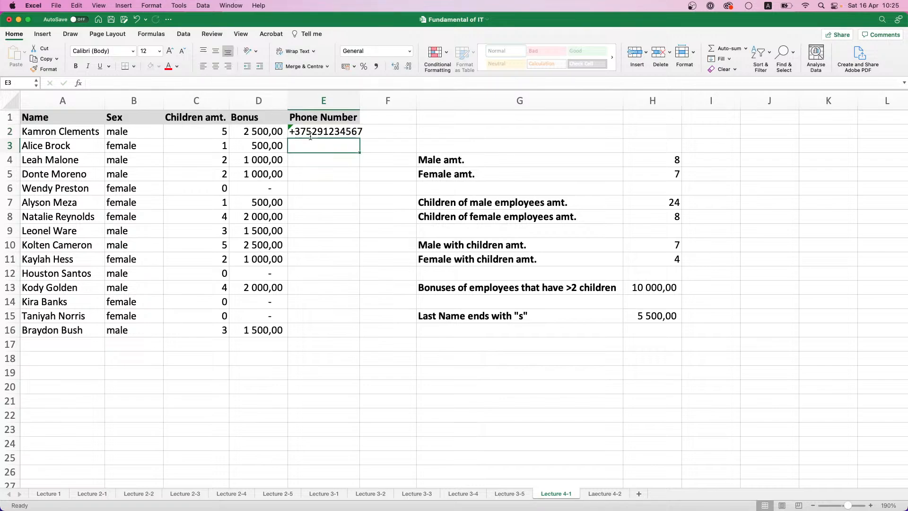
{"action": "double_click", "coordinate": [363, 96]}
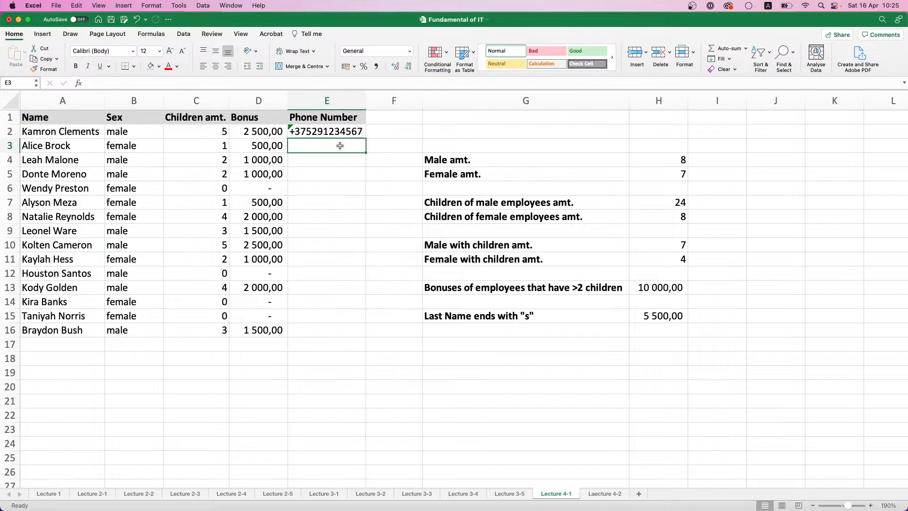
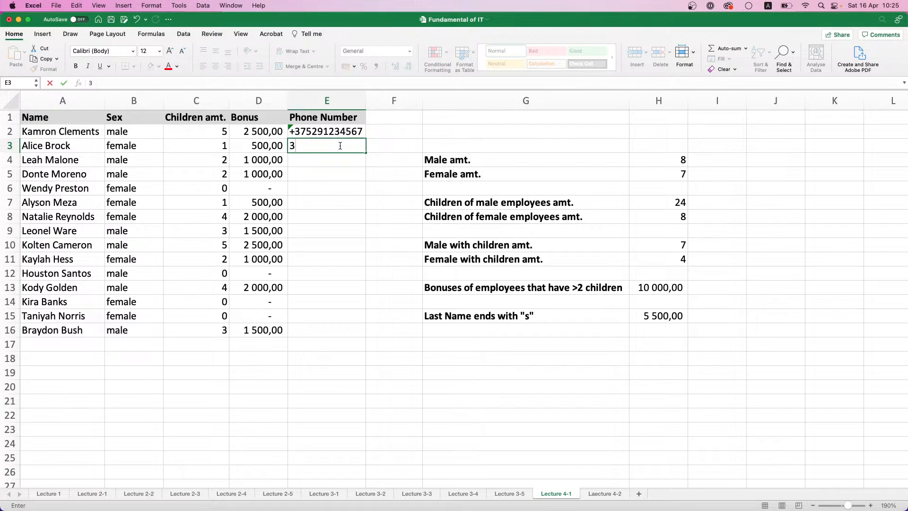
Enter a phone number in E3 without an apostrophe or plus sign, and select that cell to inspect its stored value
{"action": "key", "text": "Return"}
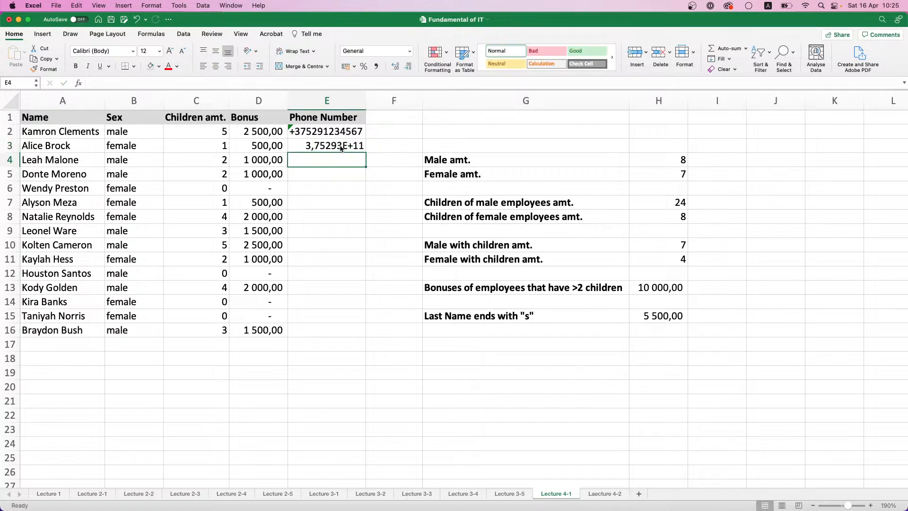
{"action": "left_click", "coordinate": [341, 148]}
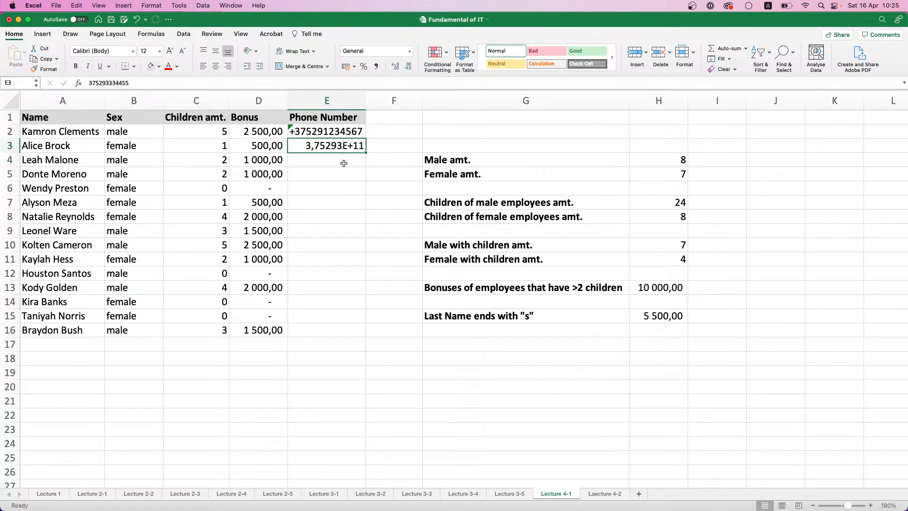
Widen column E slightly and convert the phone number in E3 to text with a leading apostrophe
{"action": "left_click", "coordinate": [344, 164]}
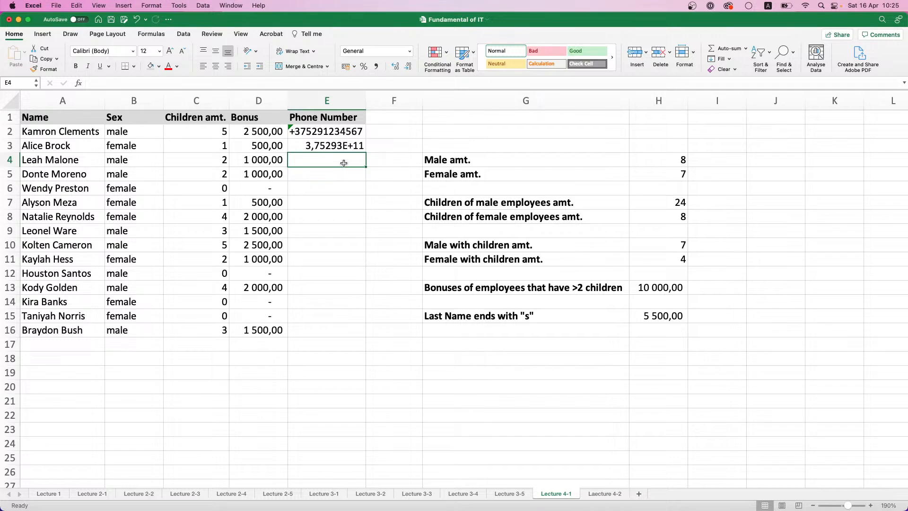
{"action": "left_click_drag", "start_coordinate": [365, 101], "coordinate": [376, 100]}
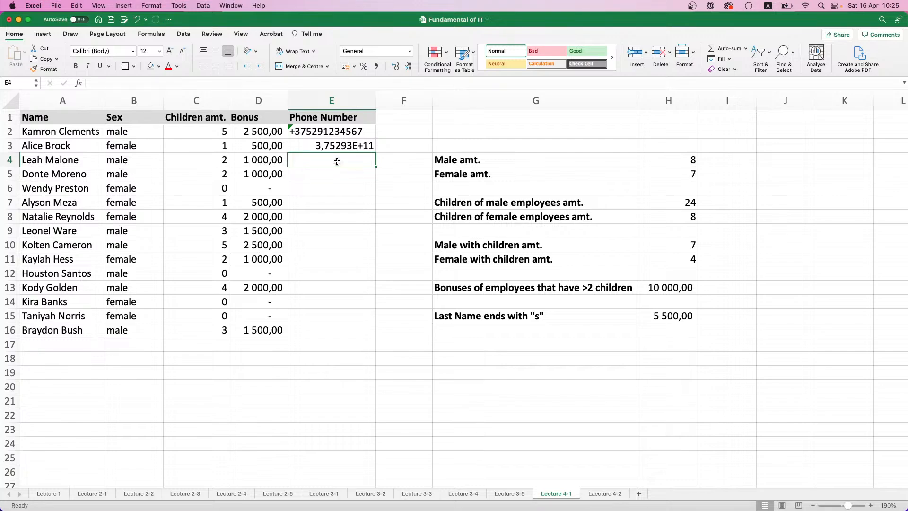
{"action": "left_click", "coordinate": [328, 146]}
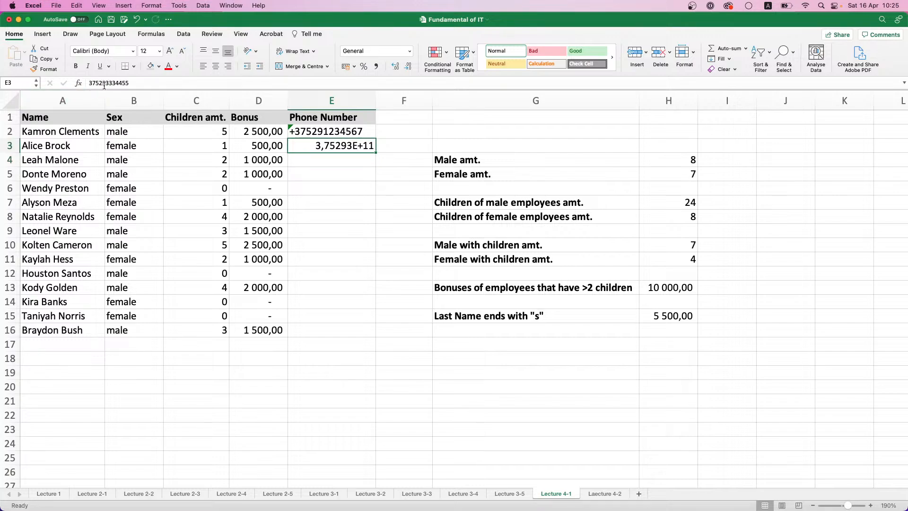
{"action": "left_click", "coordinate": [90, 82]}
{"action": "type", "text": "'"}
{"action": "key", "text": "Return"}
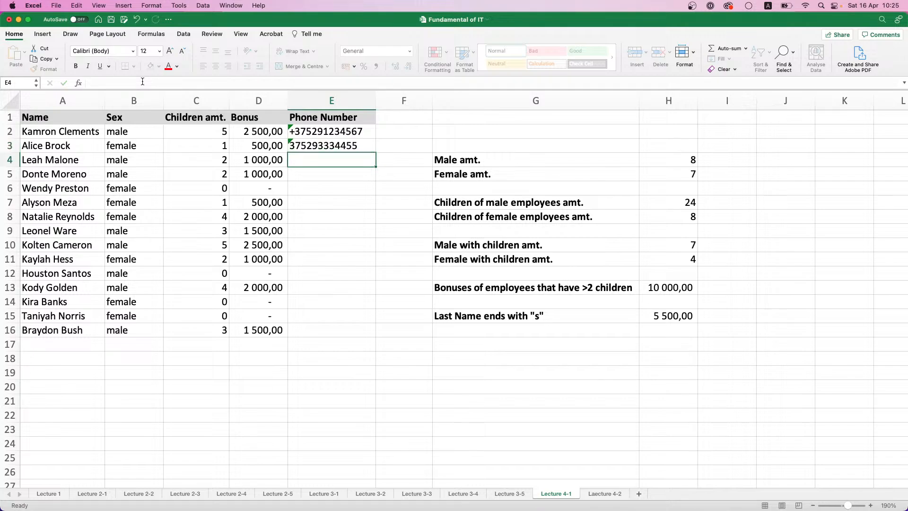
Enter incomplete phone numbers without plus sign or country code as apostrophe-prefixed text in E4 and E5
{"action": "type", "text": "'"}
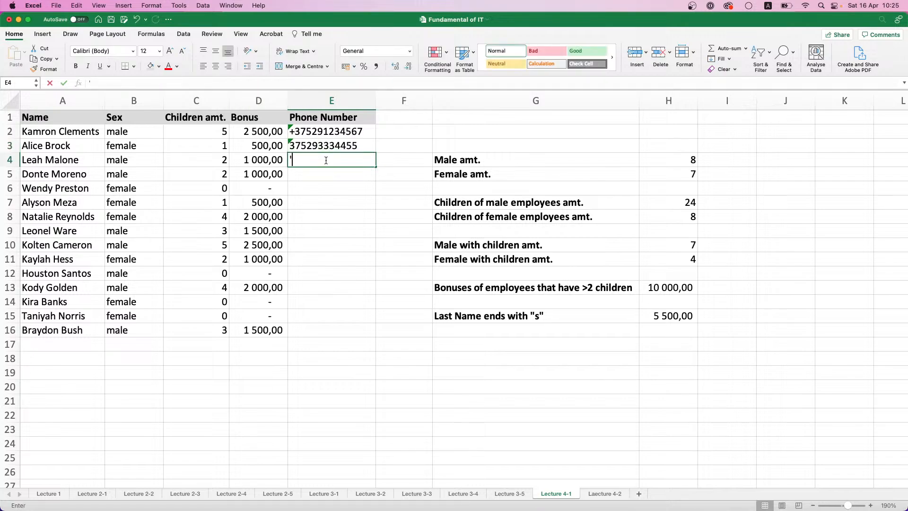
{"action": "type", "text": "294567899"}
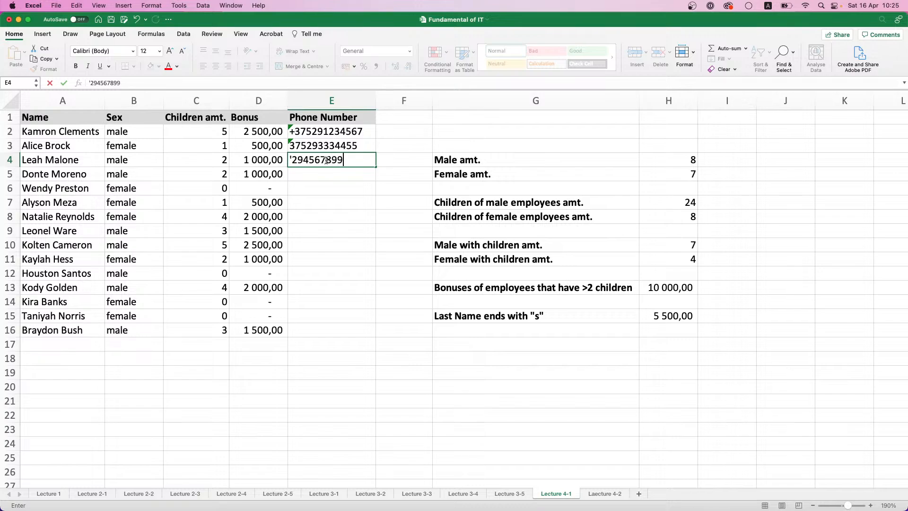
{"action": "key", "text": "Return"}
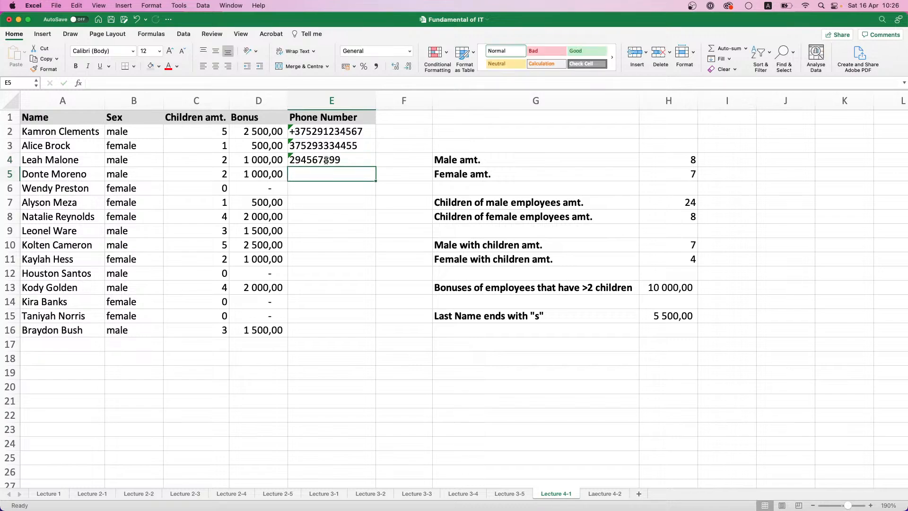
{"action": "type", "text": "'"}
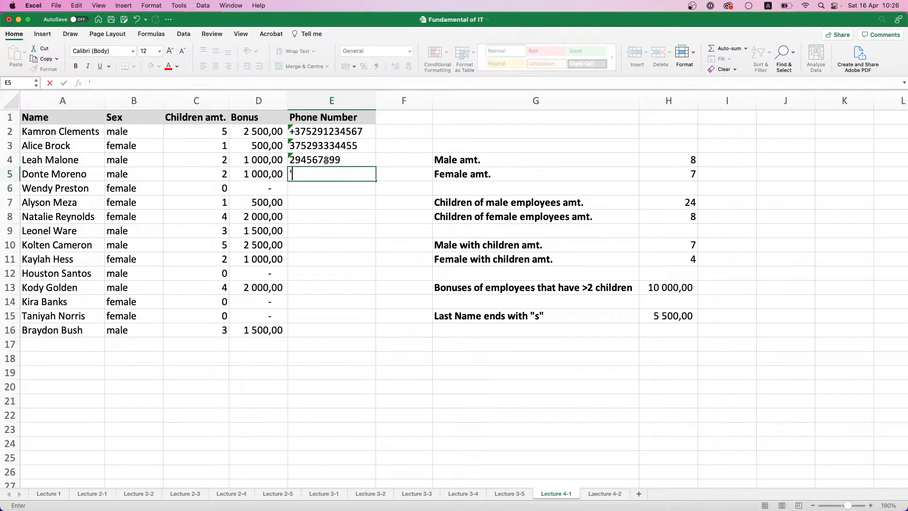
{"action": "type", "text": "3456789"}
{"action": "key", "text": "Return"}
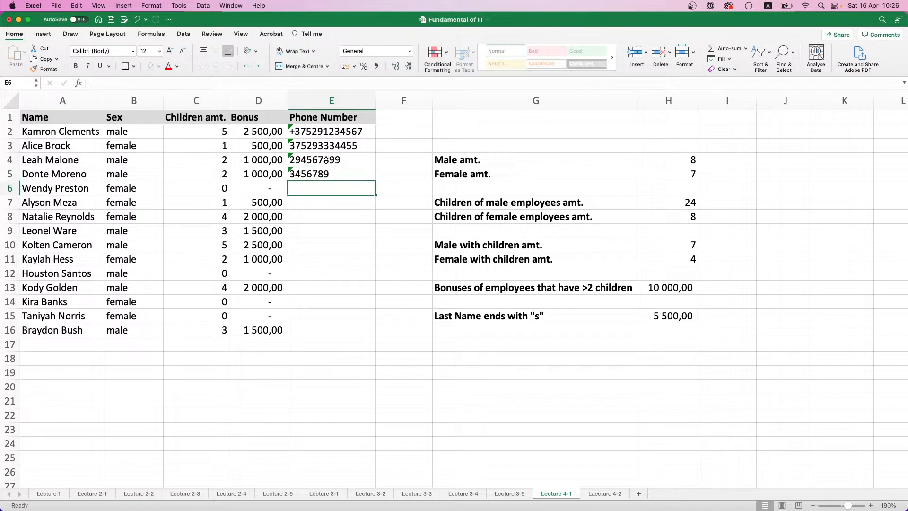
Enter a too-short phone number starting with +375 as apostrophe-prefixed text in E6
{"action": "type", "text": "'"}
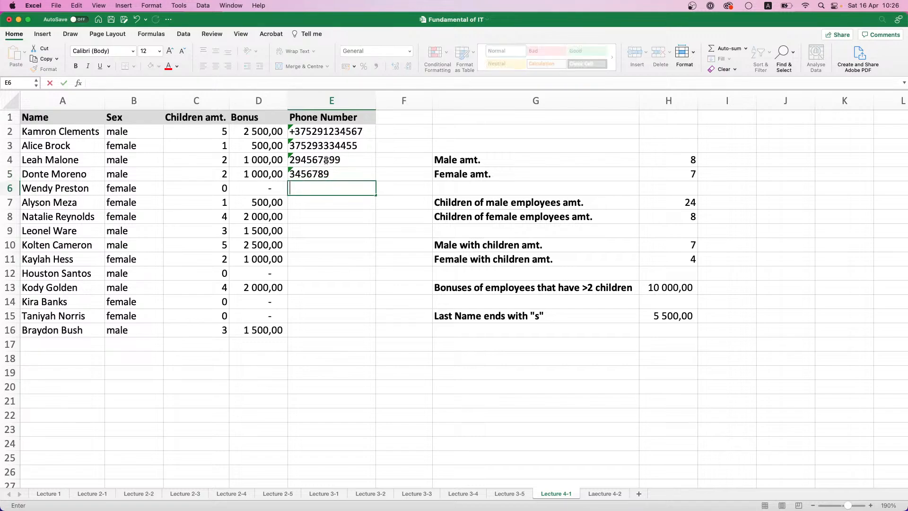
{"action": "type", "text": "+3754443322"}
{"action": "key", "text": "Return"}
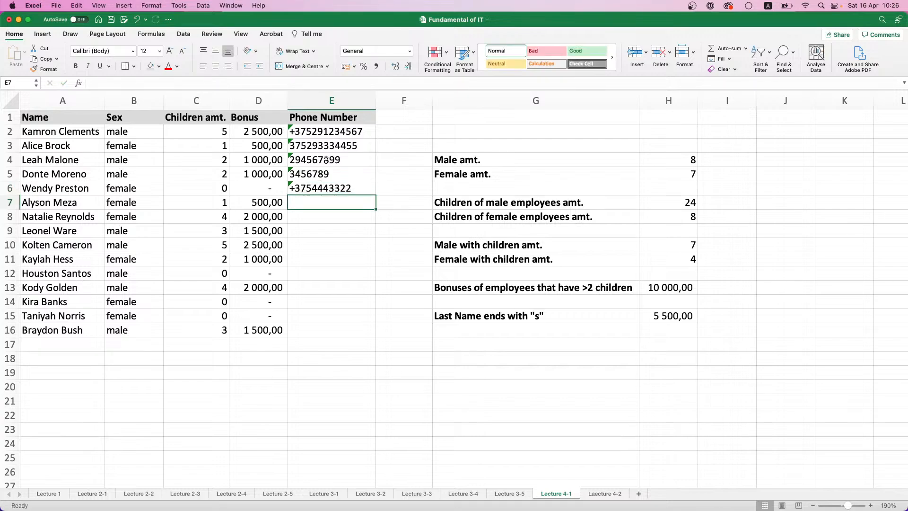
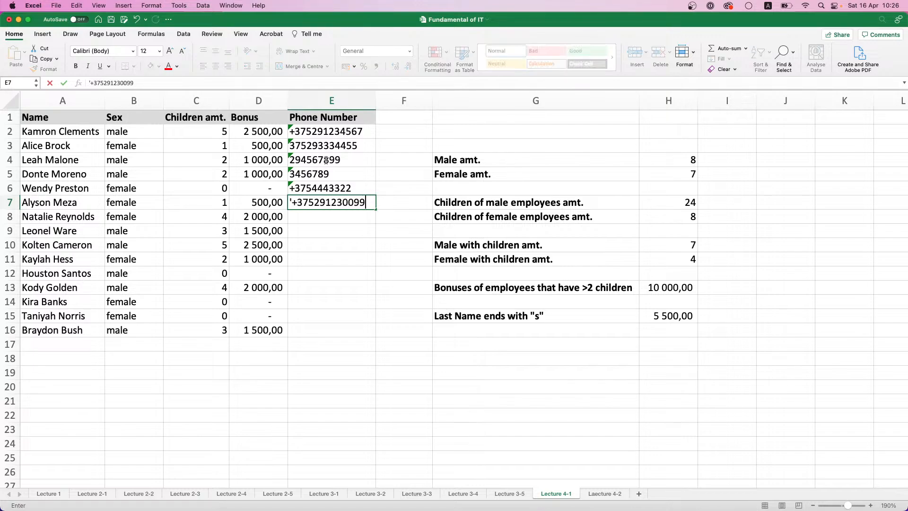
Enter full phone numbers starting with +375 as apostrophe-prefixed text in E7 and E8
{"action": "key", "text": "Return"}
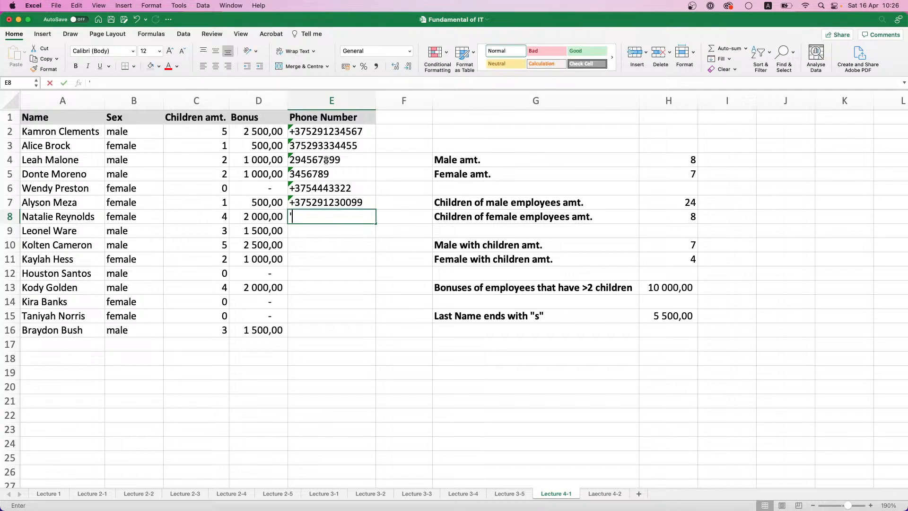
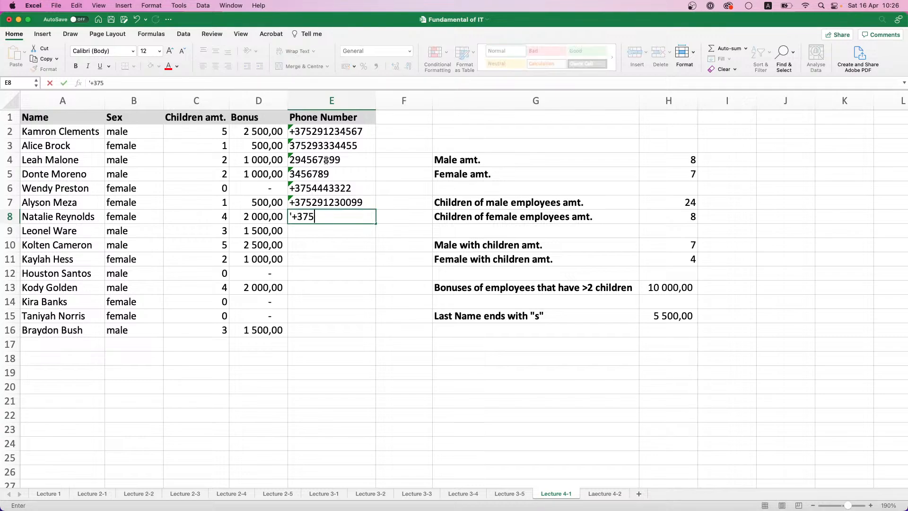
{"action": "key", "text": "Return"}
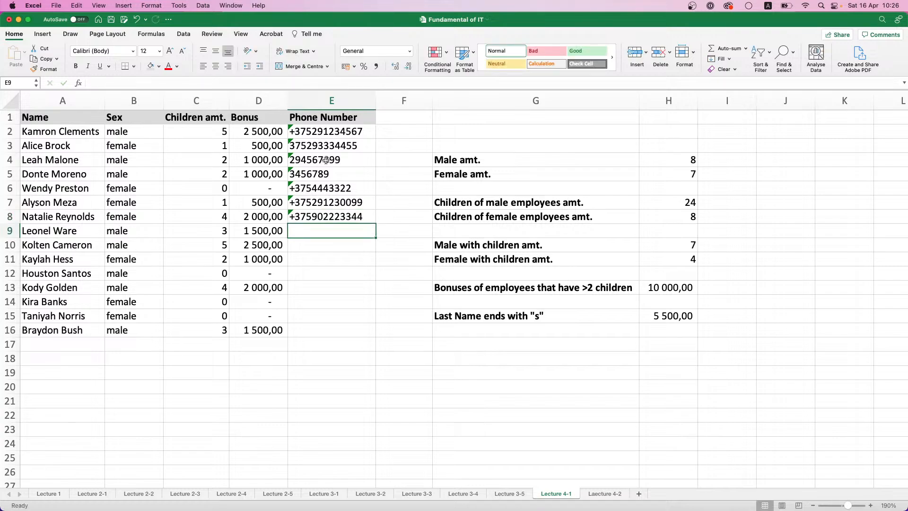
Copy the phone numbers in E2:E8 into E9:E15
{"action": "left_click_drag", "start_coordinate": [331, 135], "coordinate": [331, 219]}
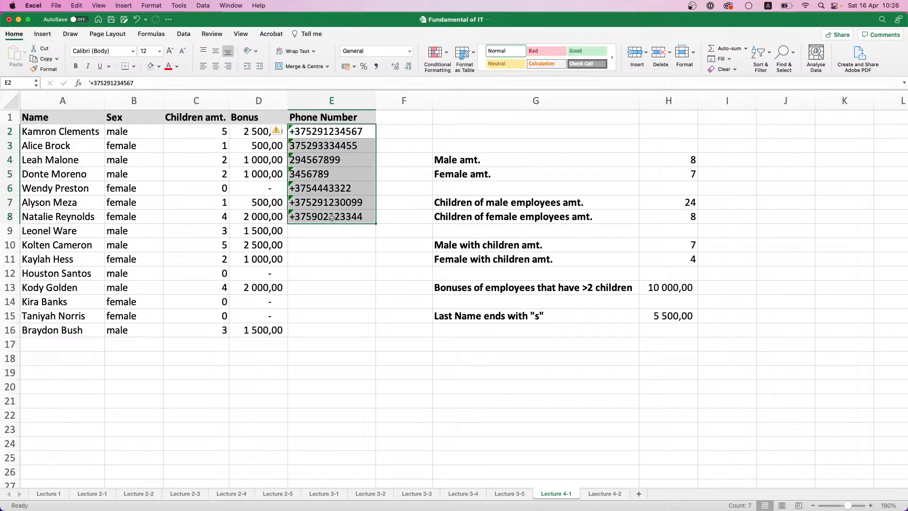
{"action": "key", "text": "super+c"}
{"action": "left_click", "coordinate": [332, 231]}
{"action": "key", "text": "super+v"}
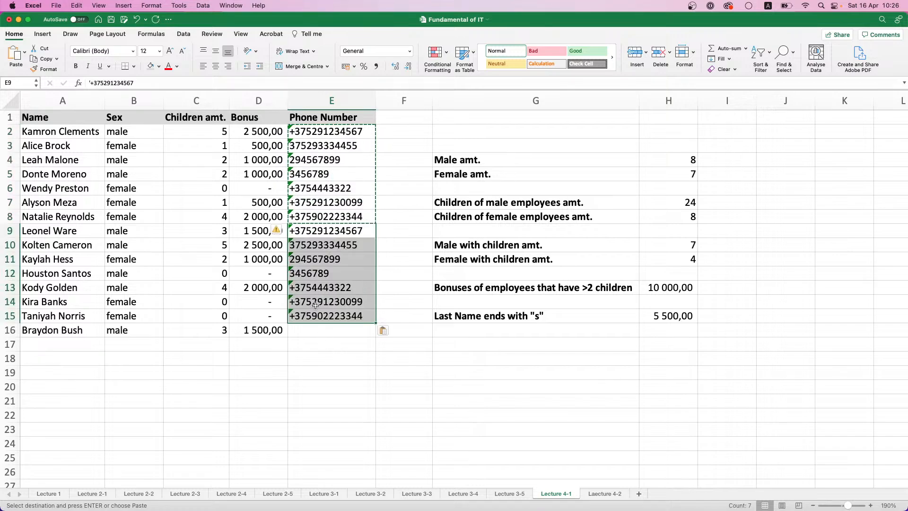
{"action": "left_click", "coordinate": [316, 303]}
{"action": "left_click_drag", "start_coordinate": [314, 265], "coordinate": [321, 359]}
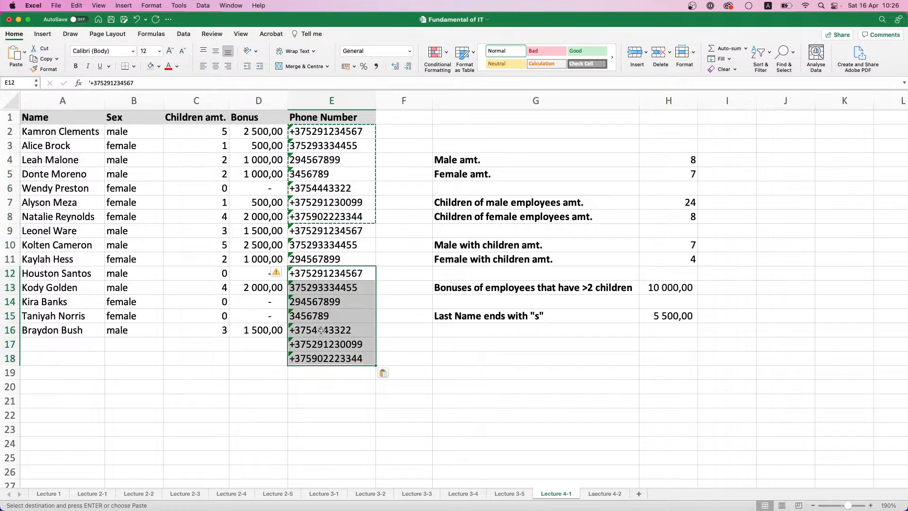
Copy the phone number in E12 into E16 to complete the Phone Number column
{"action": "left_click", "coordinate": [314, 274]}
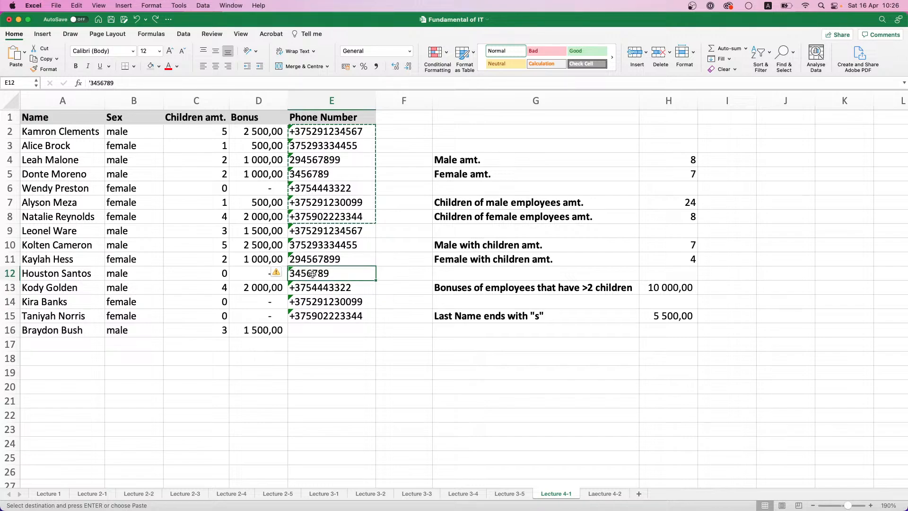
{"action": "key", "text": "super+c"}
{"action": "left_click", "coordinate": [350, 330]}
{"action": "key", "text": "super+v"}
{"action": "left_click", "coordinate": [435, 330]}
{"action": "left_click", "coordinate": [307, 126]}
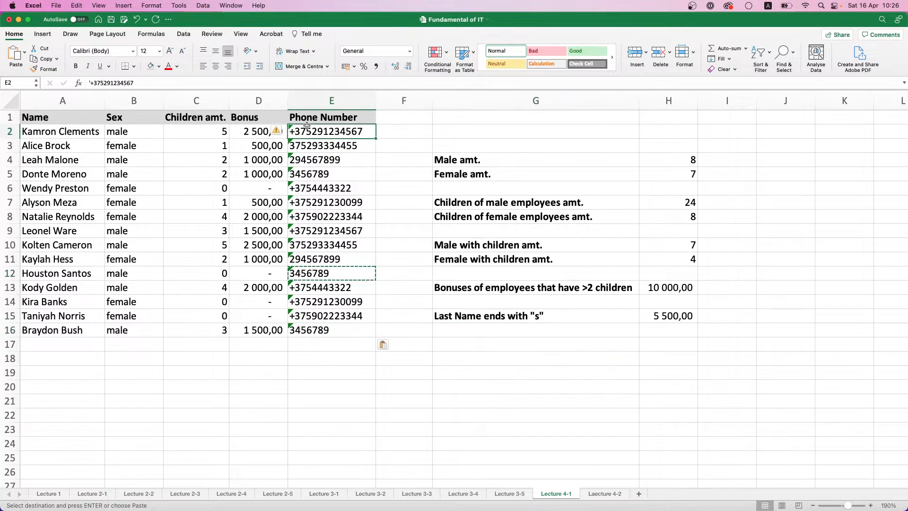
{"action": "left_click", "coordinate": [410, 133]}
{"action": "left_click", "coordinate": [462, 347]}
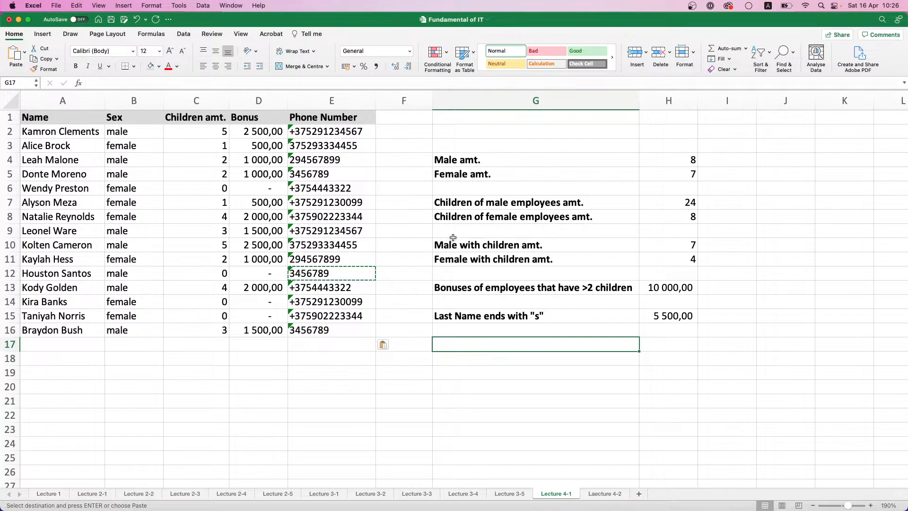
Move the summary block G4:H15 up two rows so that it starts in G2
{"action": "left_click_drag", "start_coordinate": [449, 161], "coordinate": [661, 312]}
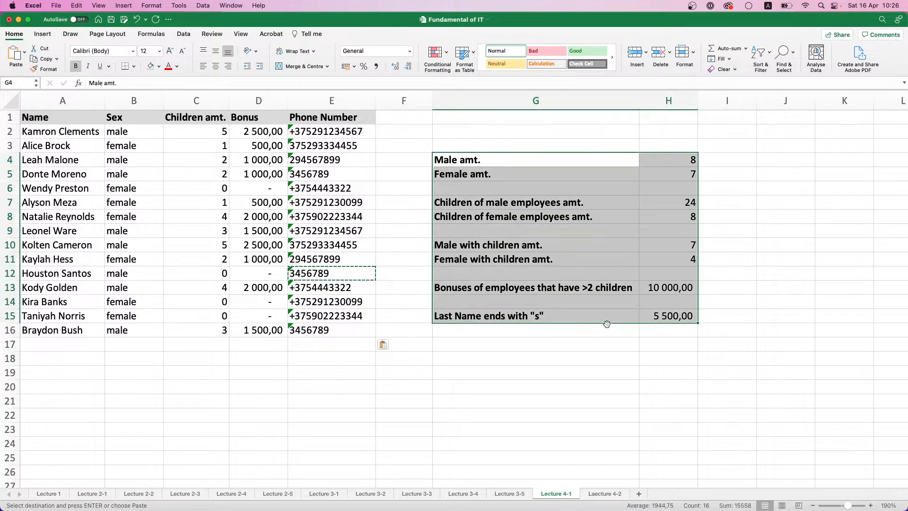
{"action": "left_click_drag", "start_coordinate": [605, 324], "coordinate": [607, 290]}
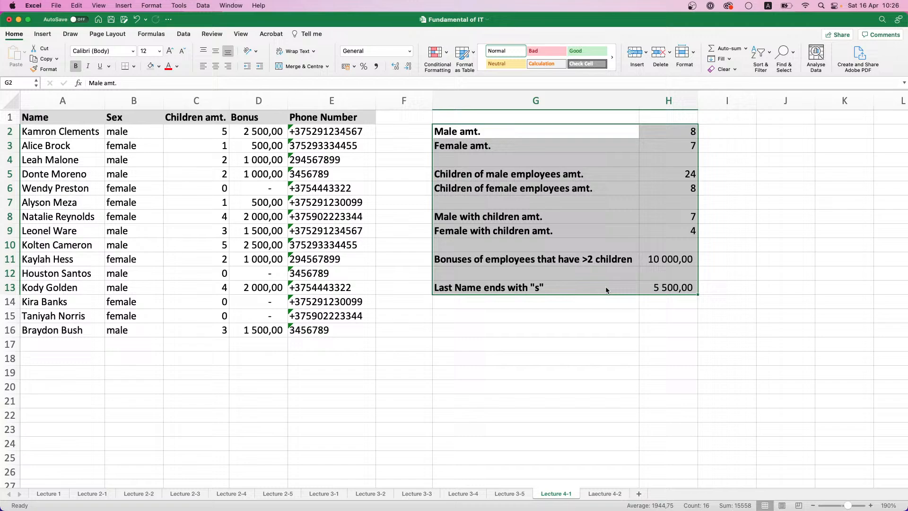
{"action": "left_click", "coordinate": [604, 326]}
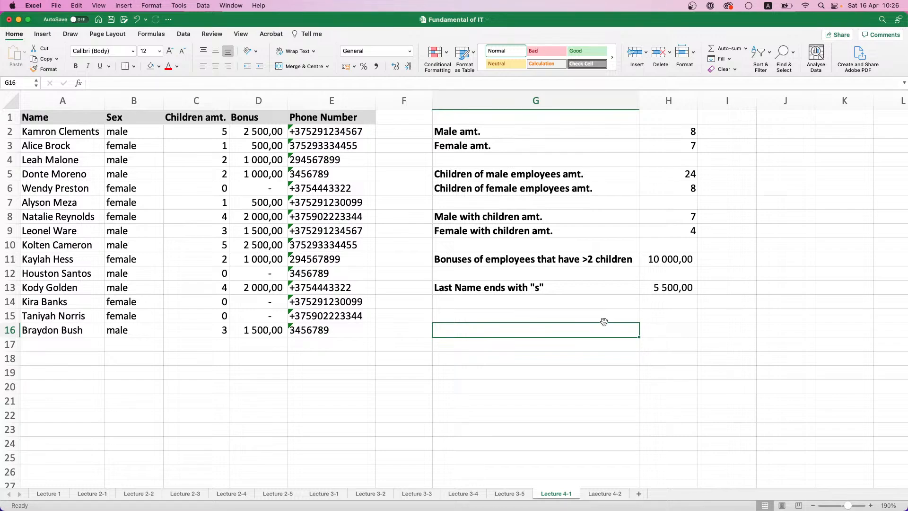
Add the bold label "Number entered correctly" in G15
{"action": "left_click", "coordinate": [594, 314]}
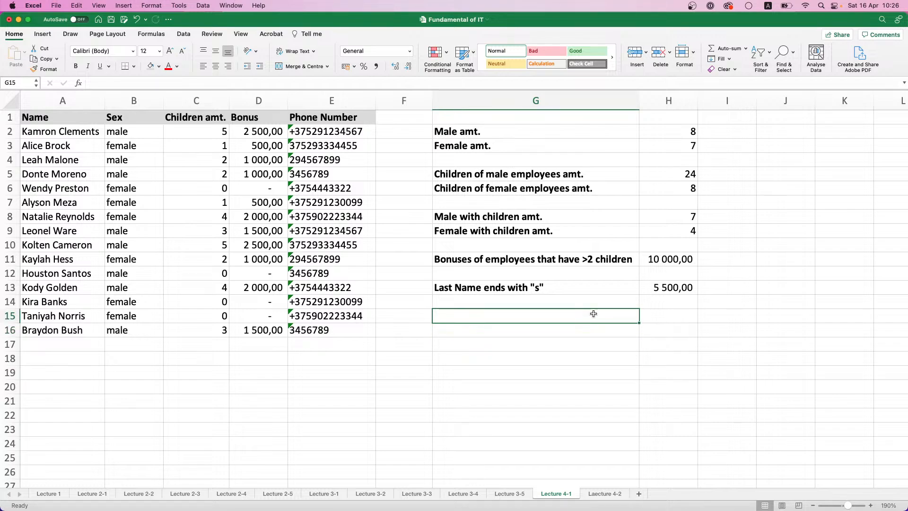
{"action": "type", "text": "Num"}
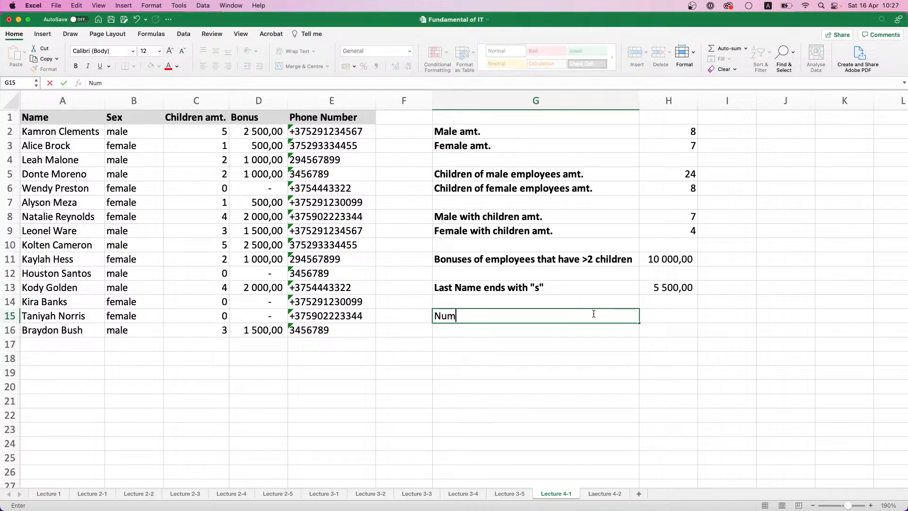
{"action": "type", "text": "ber entered "}
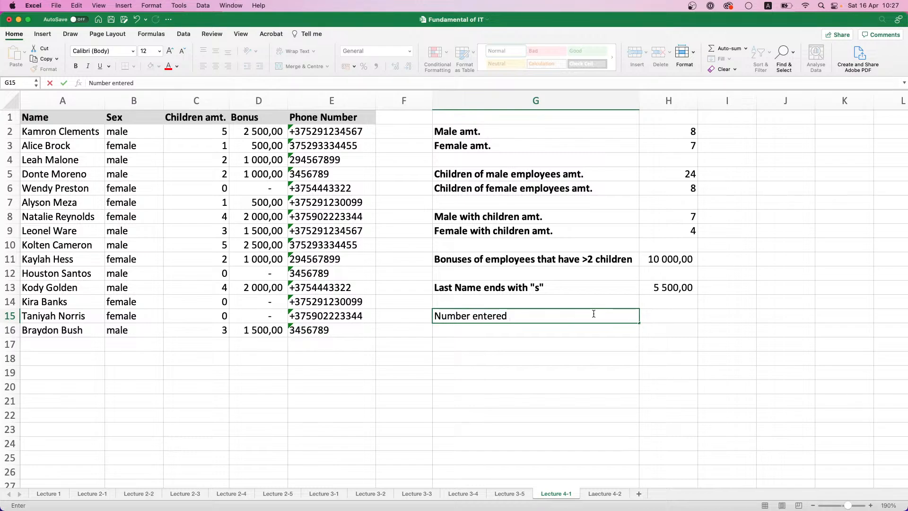
{"action": "type", "text": "correctly"}
{"action": "key", "text": "Tab"}
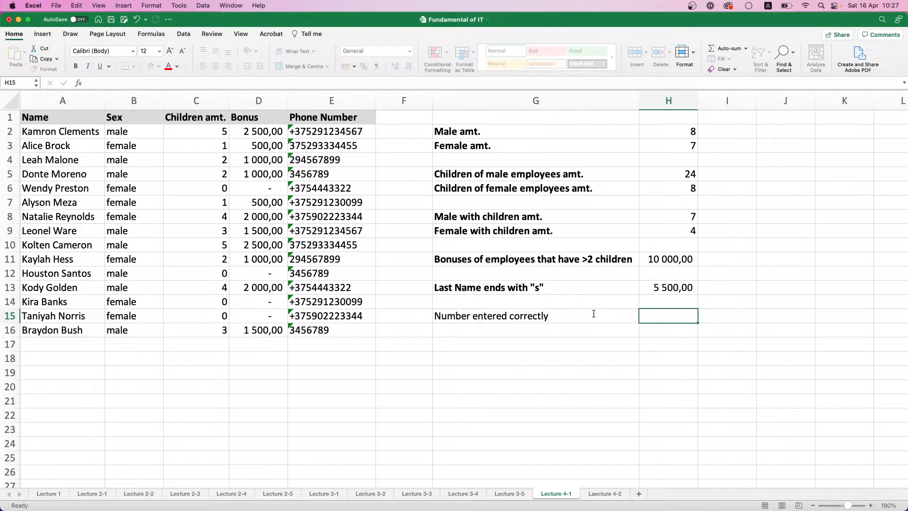
{"action": "key", "text": "Left"}
{"action": "key", "text": "super+b"}
{"action": "key", "text": "Right"}
{"action": "key", "text": "Right"}
{"action": "key", "text": "Left"}
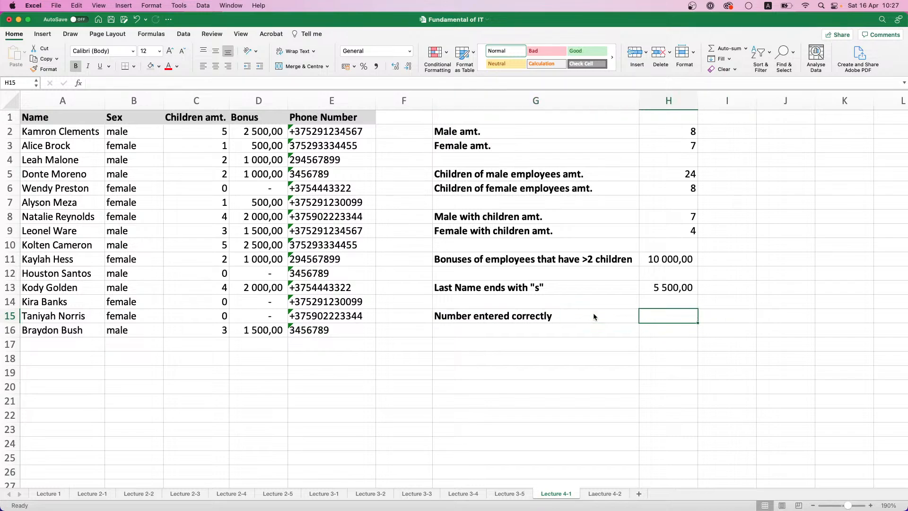
Count the correctly formatted phone numbers in H15 with =COUNTIF(E2:E16;"+375?????????")
{"action": "type", "text": "=COUN"}
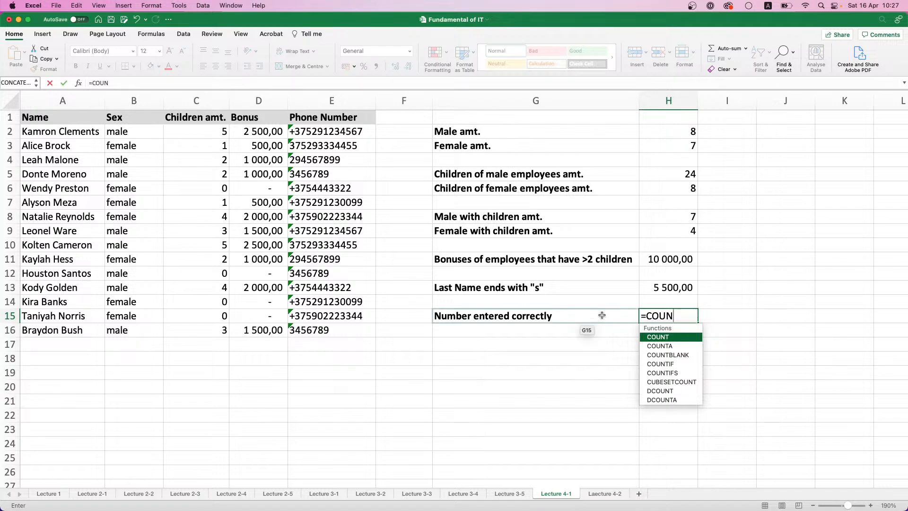
{"action": "double_click", "coordinate": [670, 365]}
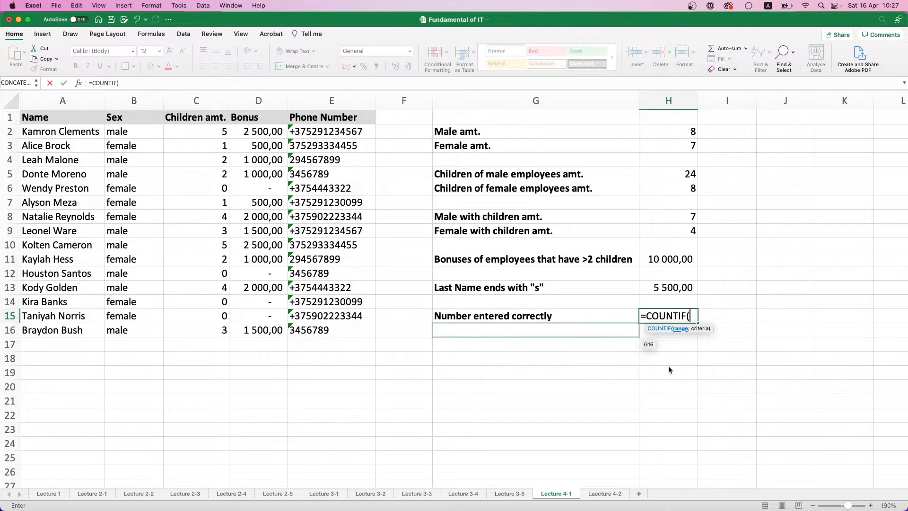
{"action": "left_click_drag", "start_coordinate": [346, 133], "coordinate": [339, 331]}
{"action": "type", "text": ";\""}
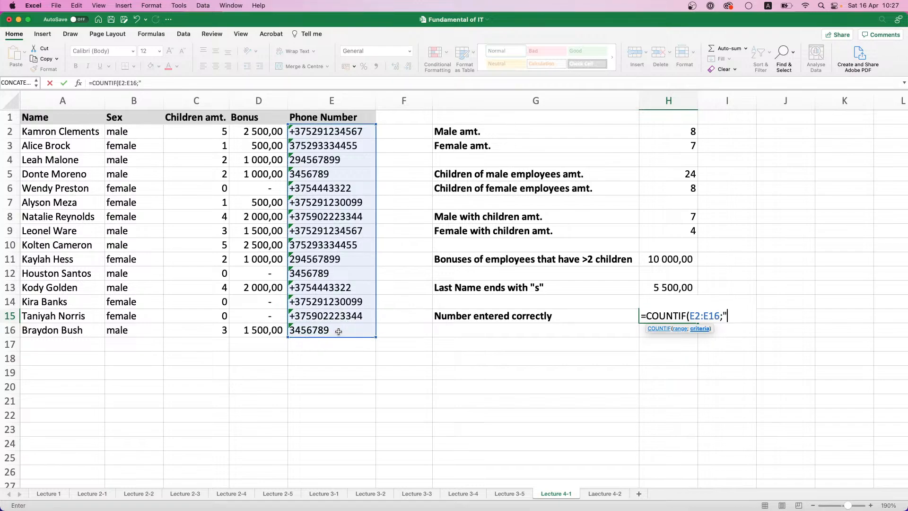
{"action": "type", "text": "+375"}
{"action": "type", "text": "?"}
{"action": "type", "text": "?????"}
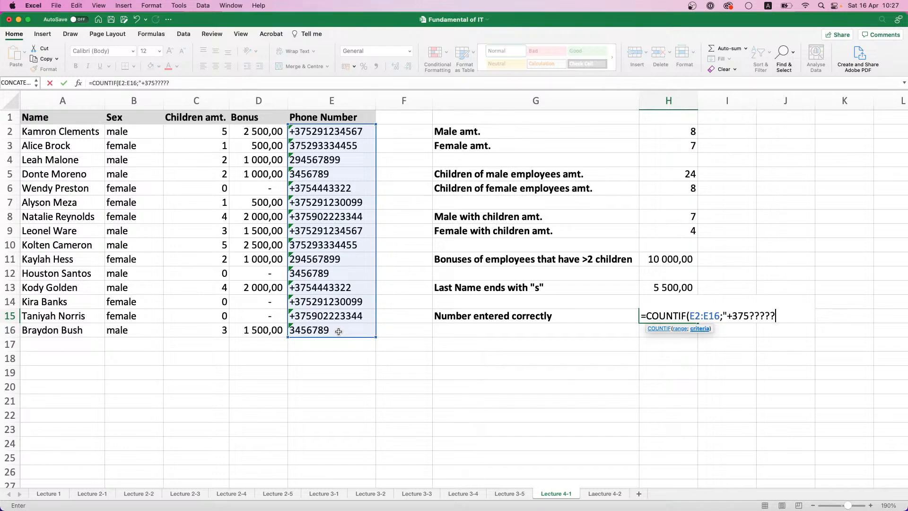
{"action": "type", "text": "???\""}
{"action": "key", "text": "Return"}
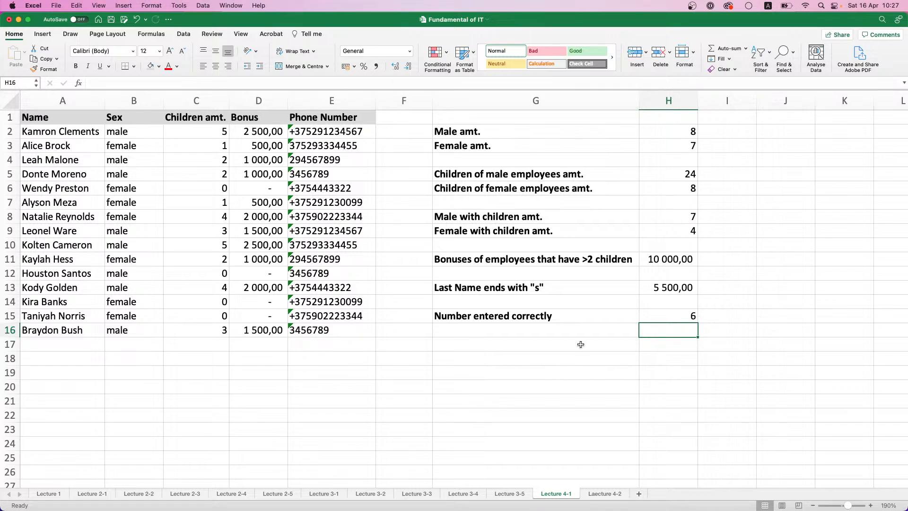
Compare the COUNTIF result in H15 with the correctly formatted entries in the Phone Number column
{"action": "left_click", "coordinate": [649, 315]}
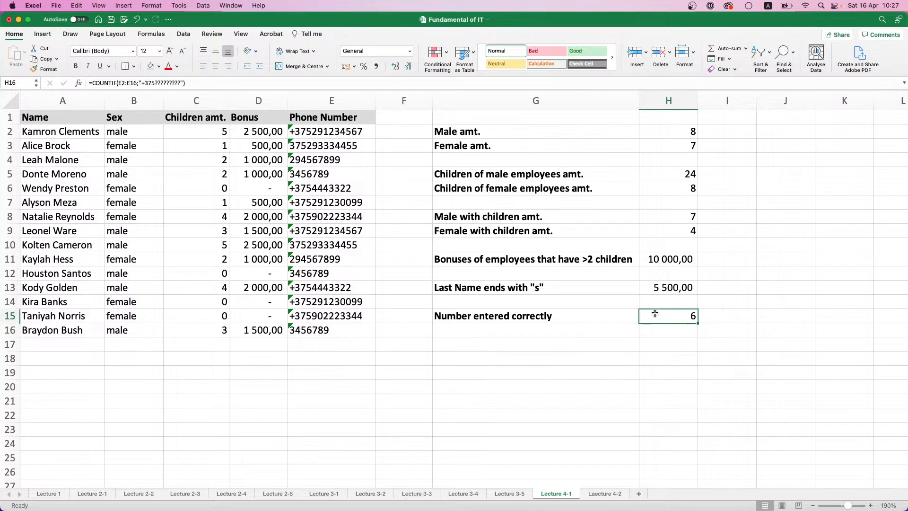
{"action": "left_click", "coordinate": [310, 131]}
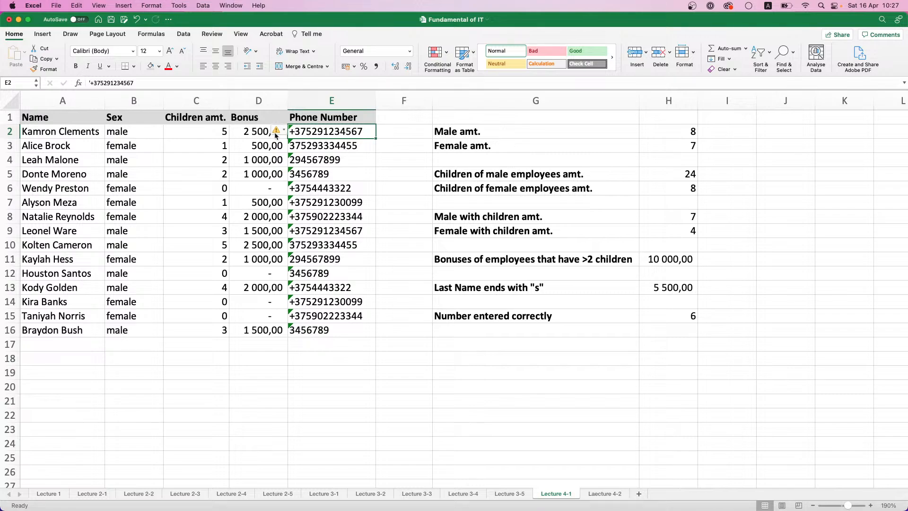
{"action": "left_click", "coordinate": [340, 206]}
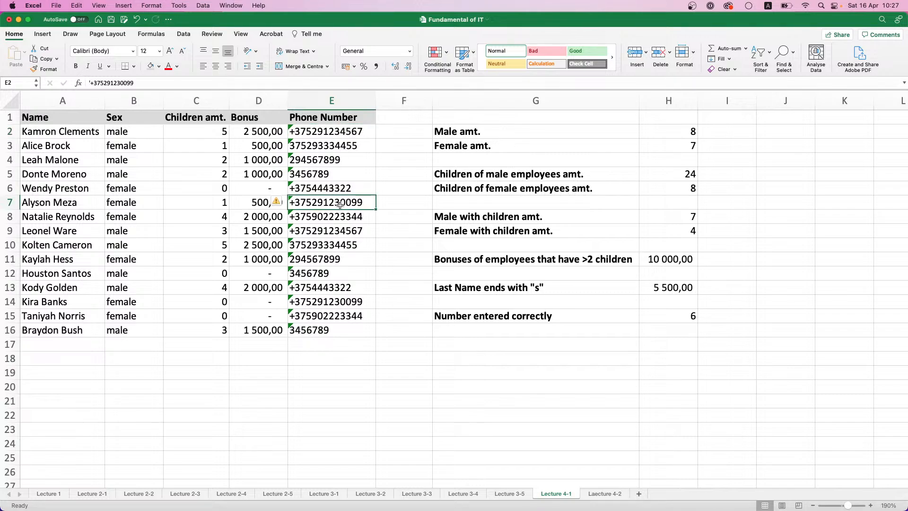
{"action": "left_click", "coordinate": [339, 218]}
{"action": "left_click", "coordinate": [339, 230]}
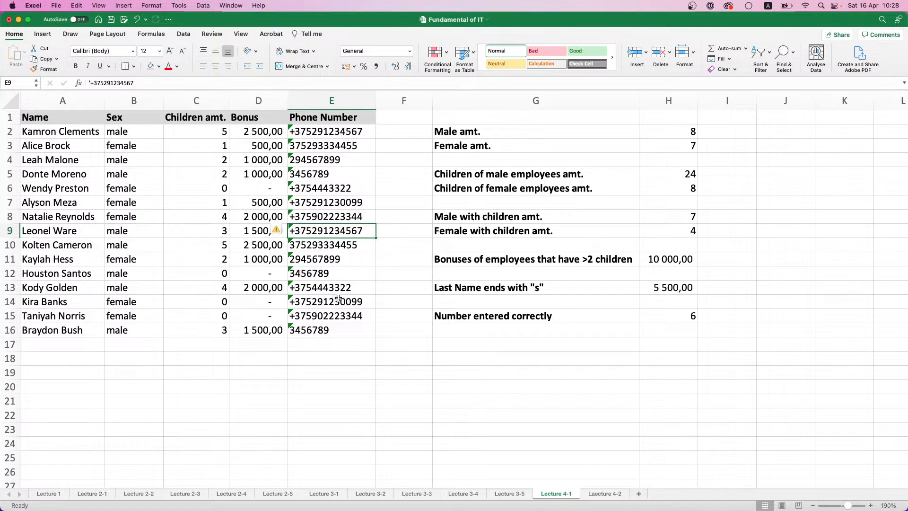
{"action": "left_click", "coordinate": [332, 133]}
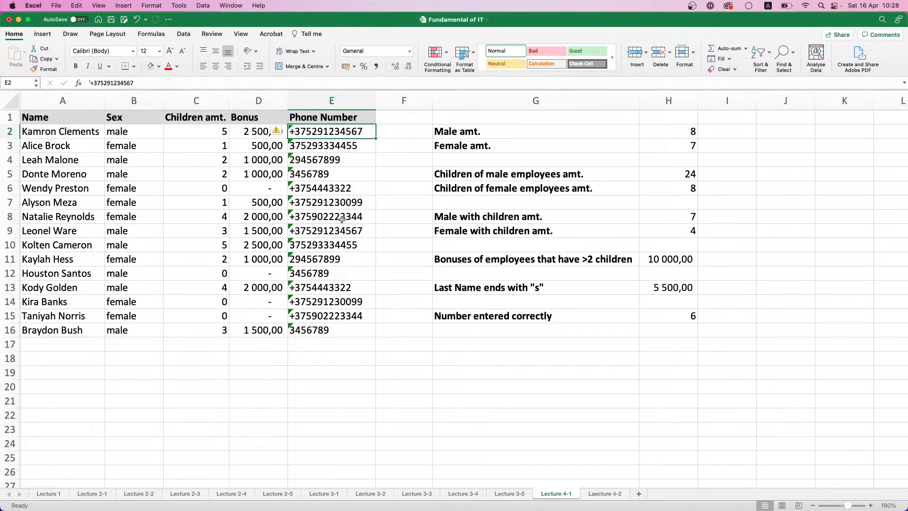
{"action": "left_click", "coordinate": [337, 203]}
{"action": "left_click", "coordinate": [337, 218]}
{"action": "left_click", "coordinate": [336, 230]}
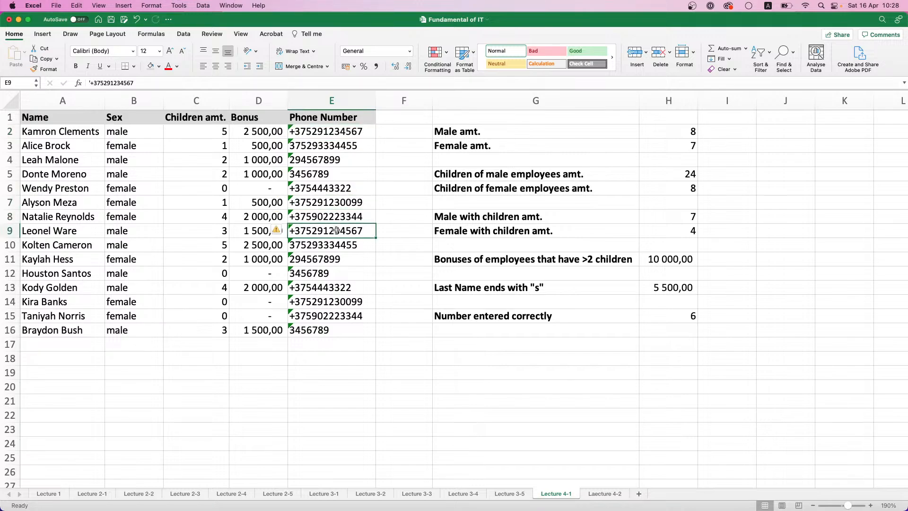
{"action": "left_click", "coordinate": [324, 316]}
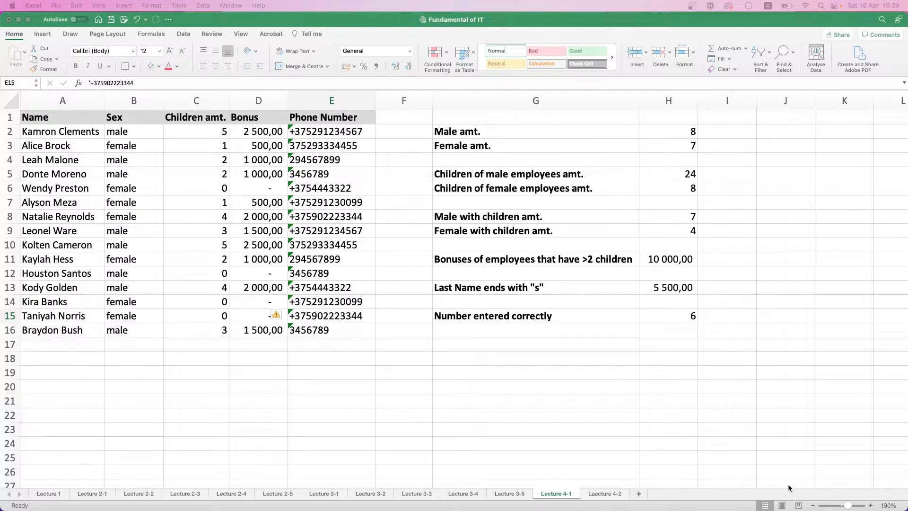
Correct the sheet name "Laecture 4-2" to "Lecture 4-2" and add a new sheet named "Lecture 4-3"
{"action": "left_click", "coordinate": [591, 494]}
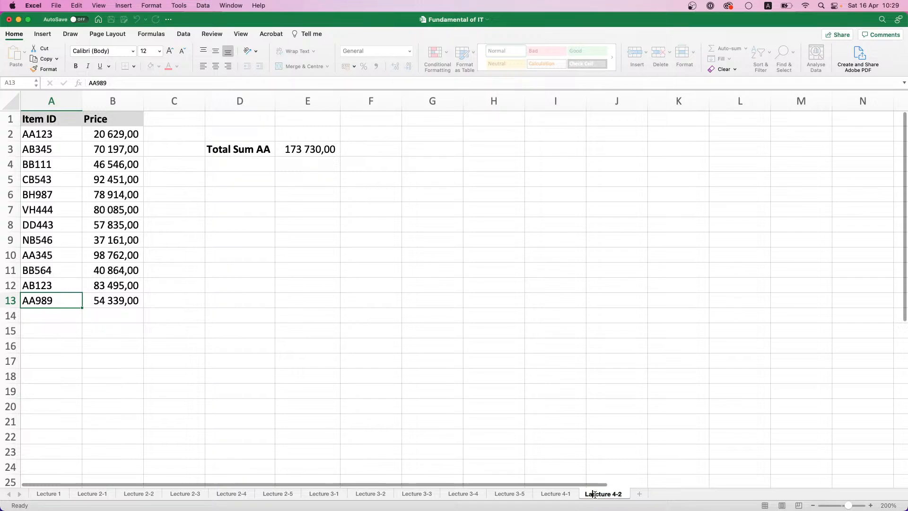
{"action": "left_click", "coordinate": [635, 494]}
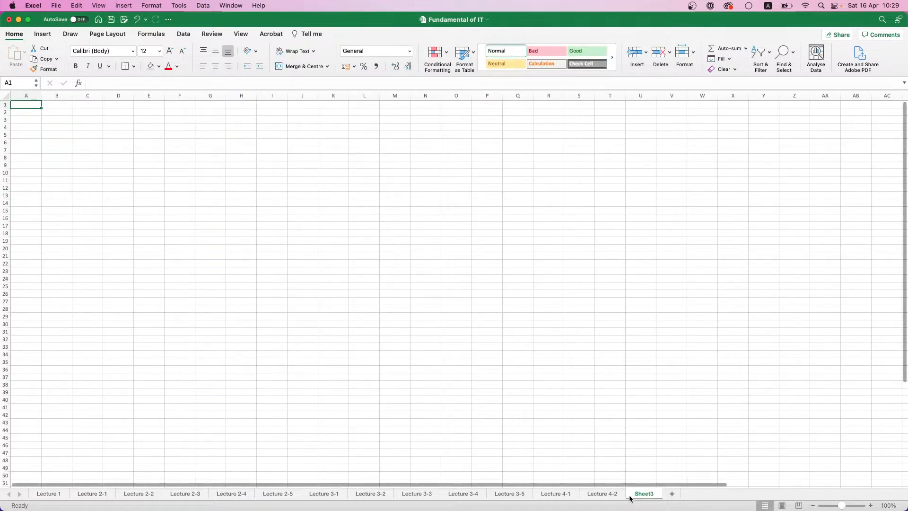
{"action": "double_click", "coordinate": [649, 493]}
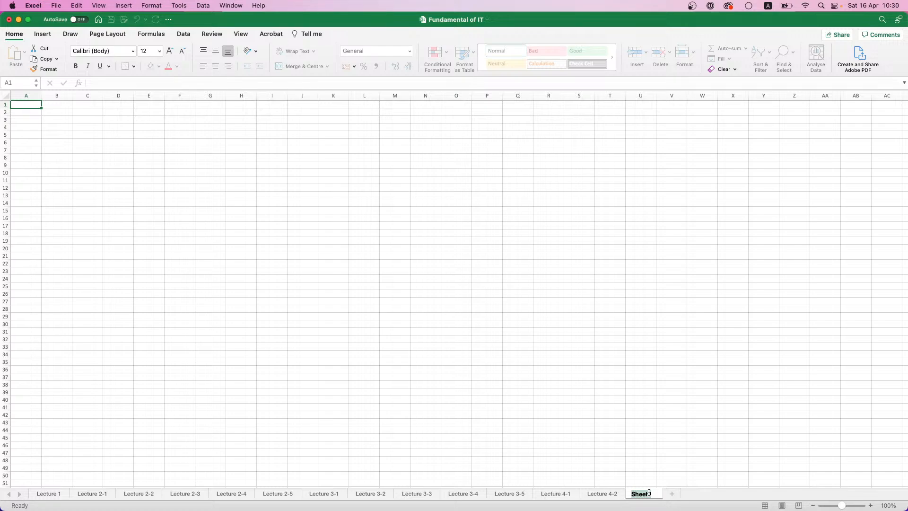
{"action": "type", "text": "LEC"}
{"action": "key", "text": "BackSpace"}
{"action": "key", "text": "BackSpace"}
{"action": "type", "text": "ecture 4-3"}
{"action": "key", "text": "Return"}
Set the zoom of the Lecture 4-3 sheet to 200%
{"action": "left_click", "coordinate": [888, 505]}
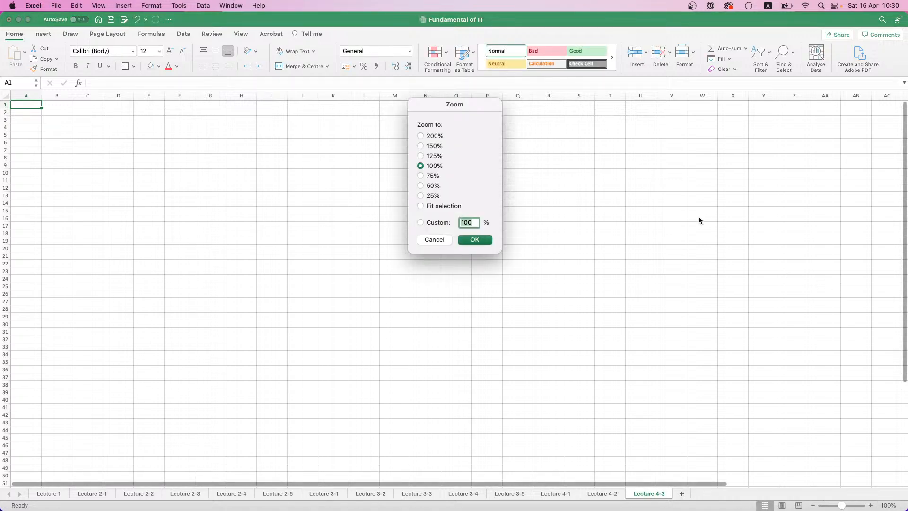
{"action": "left_click", "coordinate": [427, 135]}
{"action": "left_click", "coordinate": [488, 241]}
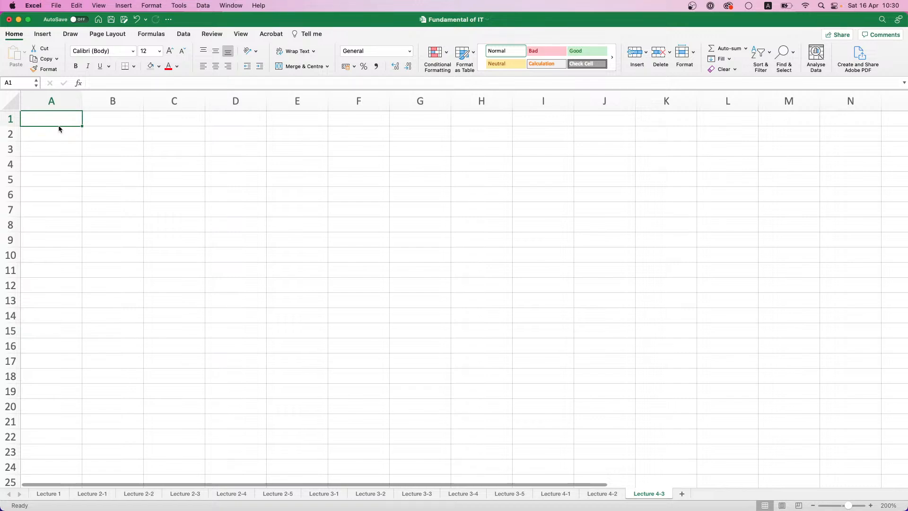
Enter the headers Order ID, Price, Quantity and Total Amount in cells A1 to D1
{"action": "type", "text": "Order ID"}
{"action": "key", "text": "Tab"}
{"action": "type", "text": "P"}
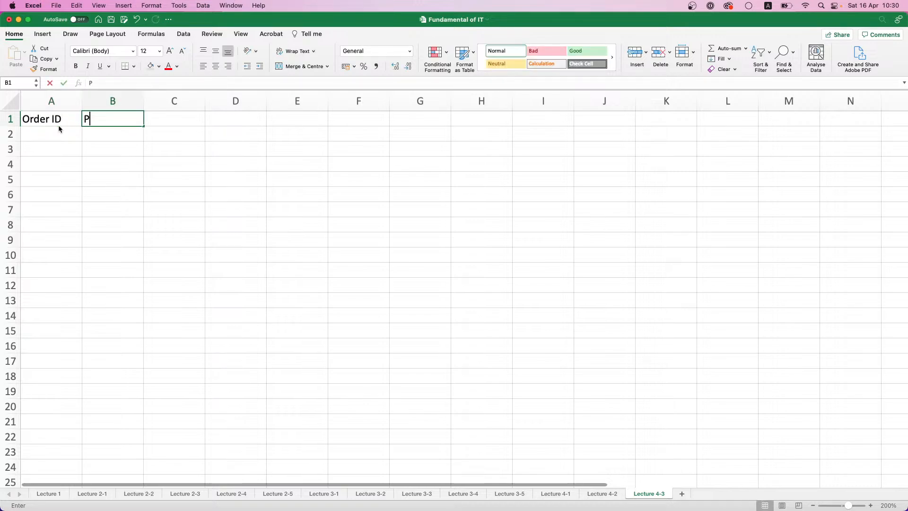
{"action": "type", "text": "rice"}
{"action": "key", "text": "Tab"}
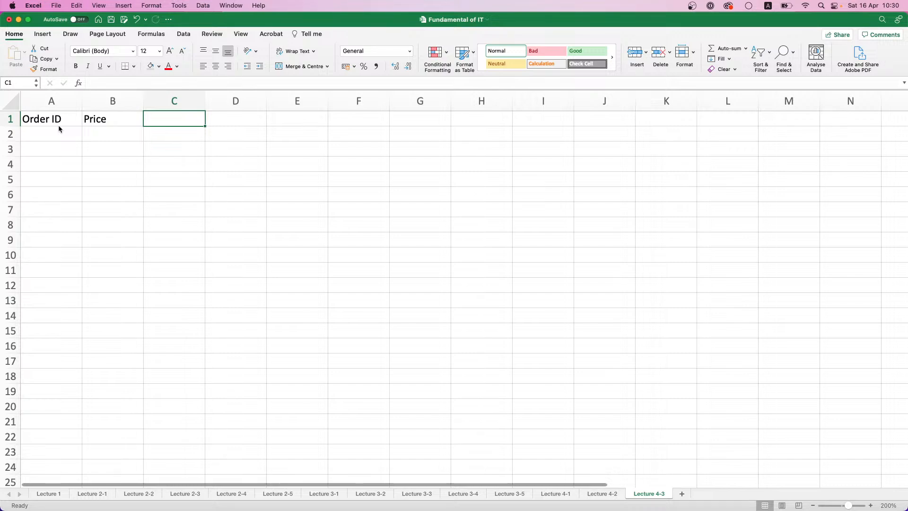
{"action": "type", "text": "Quantity"}
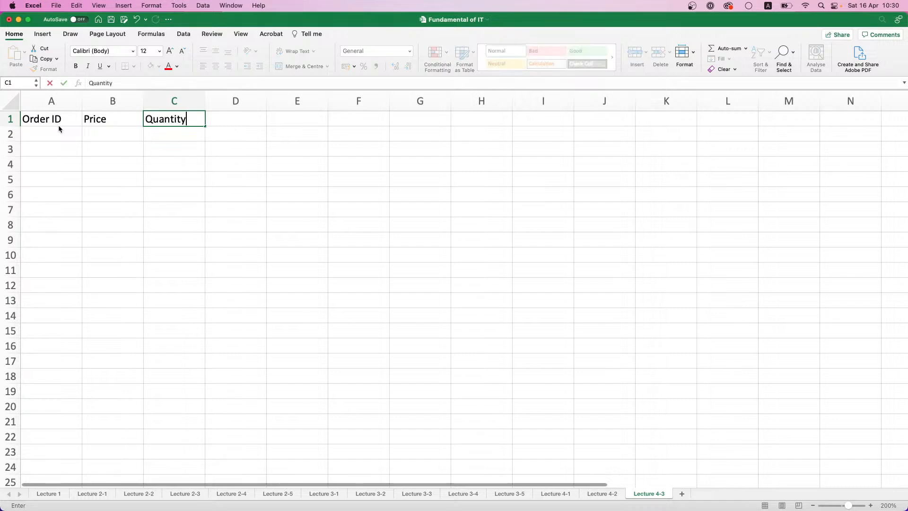
{"action": "key", "text": "Tab"}
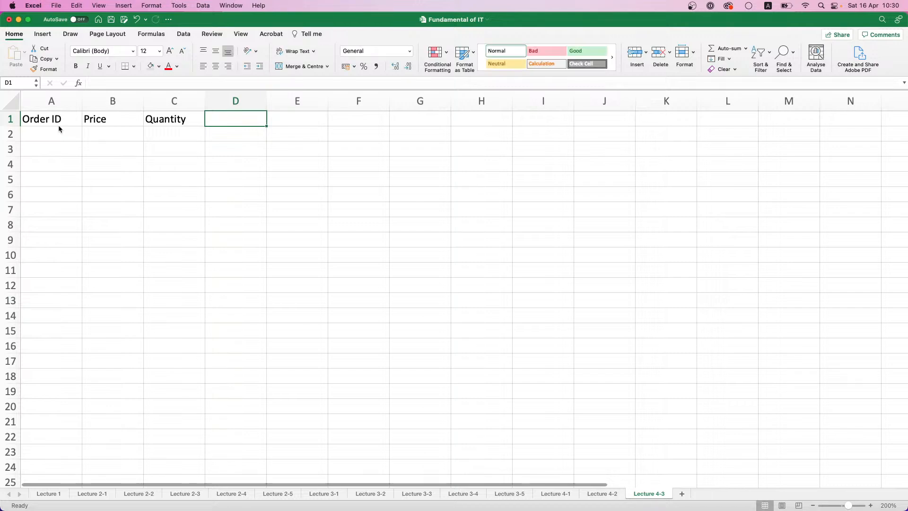
{"action": "type", "text": "Total"}
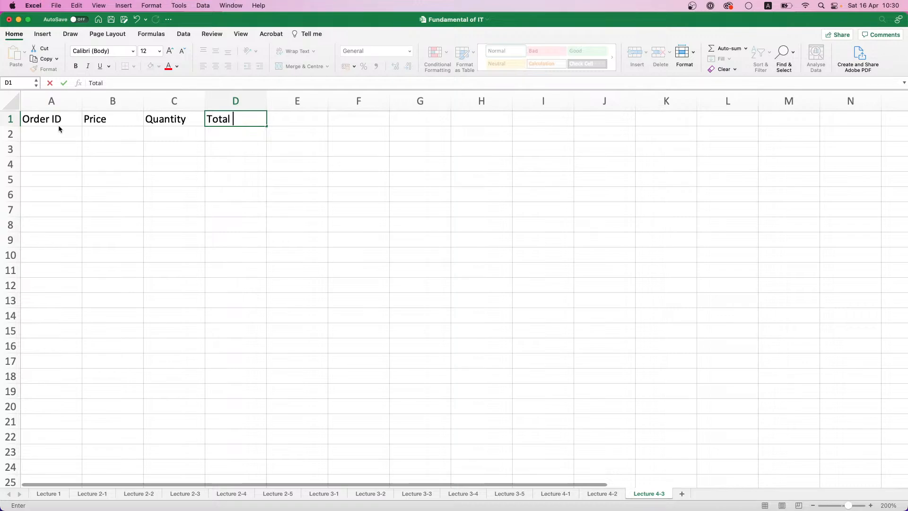
{"action": "type", "text": "Amount"}
{"action": "key", "text": "Return"}
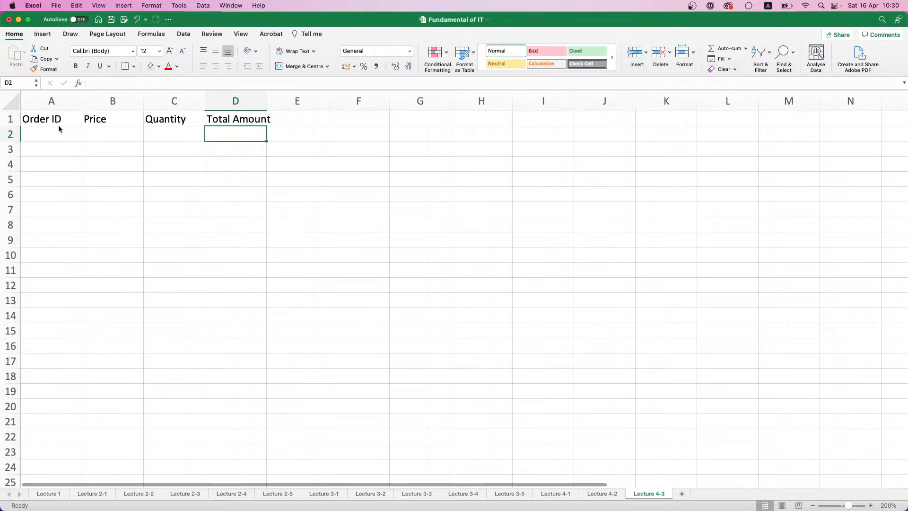
Make the headers in A1:D1 bold with a light grey fill, and widen column D to fit "Total Amount"
{"action": "left_click_drag", "start_coordinate": [58, 124], "coordinate": [214, 122]}
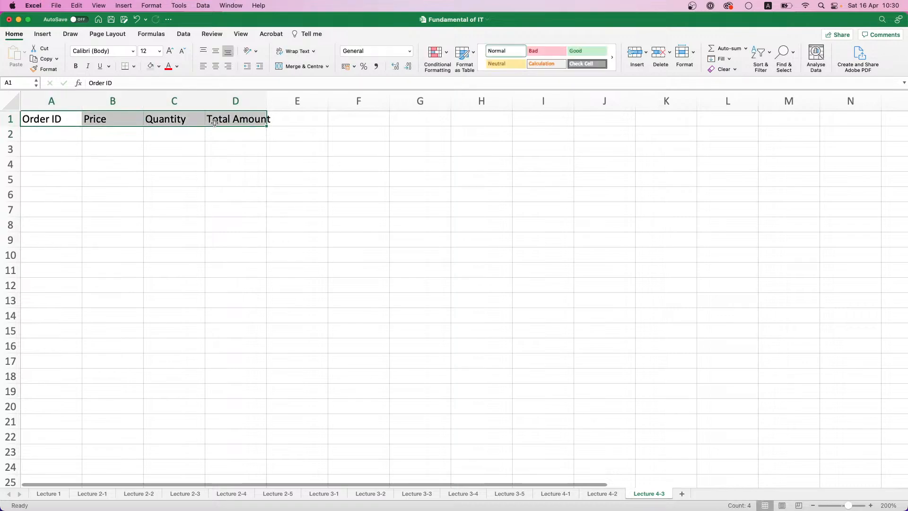
{"action": "key", "text": "super+b"}
{"action": "left_click_drag", "start_coordinate": [266, 100], "coordinate": [276, 100]}
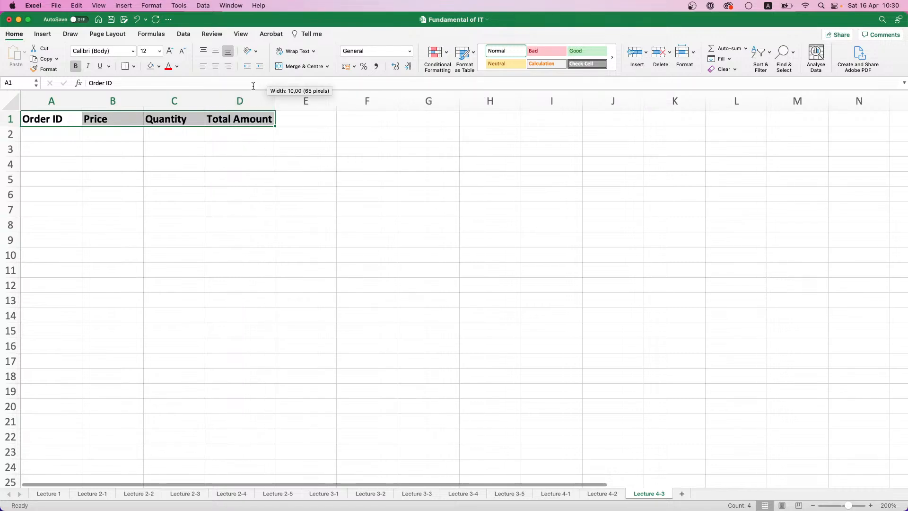
{"action": "left_click", "coordinate": [151, 66]}
{"action": "left_click", "coordinate": [81, 136]}
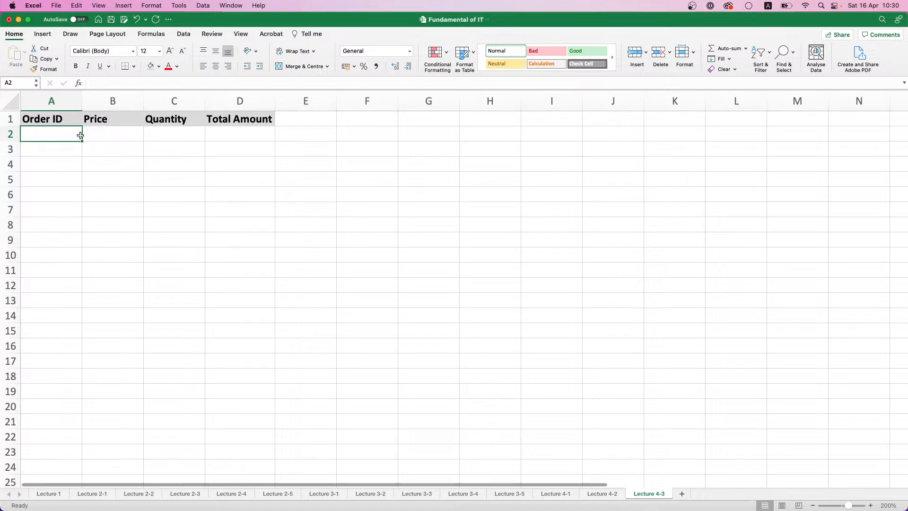
{"action": "type", "text": "1"}
{"action": "key", "text": "Return"}
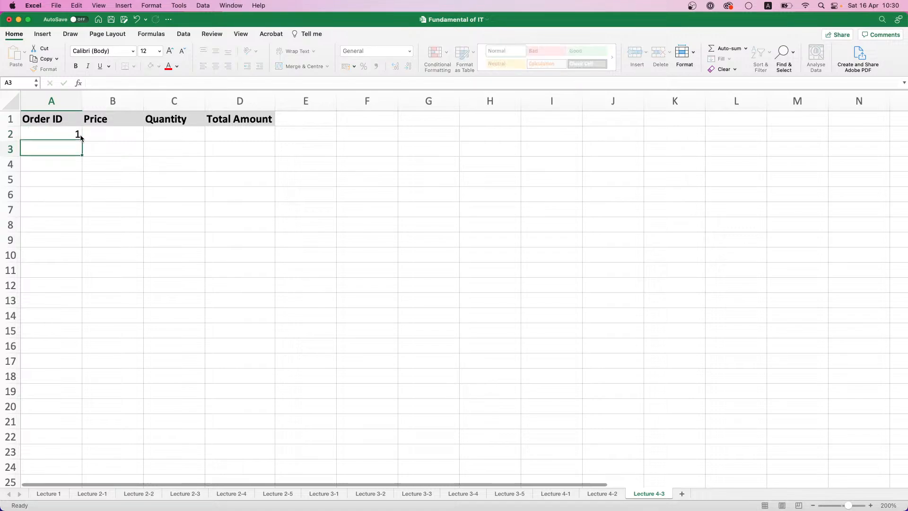
{"action": "type", "text": "2"}
{"action": "key", "text": "Return"}
{"action": "type", "text": "3"}
{"action": "key", "text": "Return"}
{"action": "type", "text": "4"}
{"action": "key", "text": "Return"}
{"action": "key", "text": "Return"}
{"action": "key", "text": "Up"}
{"action": "key", "text": "Up"}
{"action": "key", "text": "Up"}
{"action": "key", "text": "Up"}
{"action": "key", "text": "Up"}
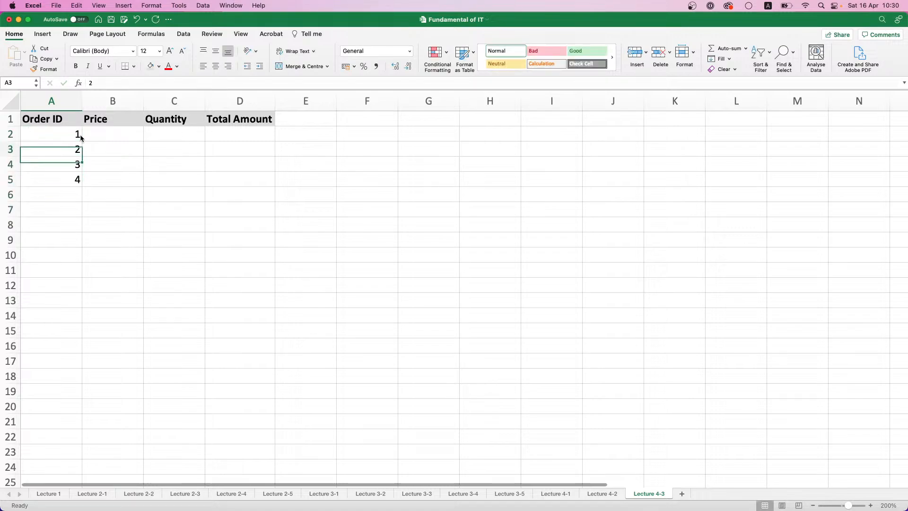
{"action": "key", "text": "Down"}
{"action": "type", "text": "3"}
{"action": "key", "text": "Up"}
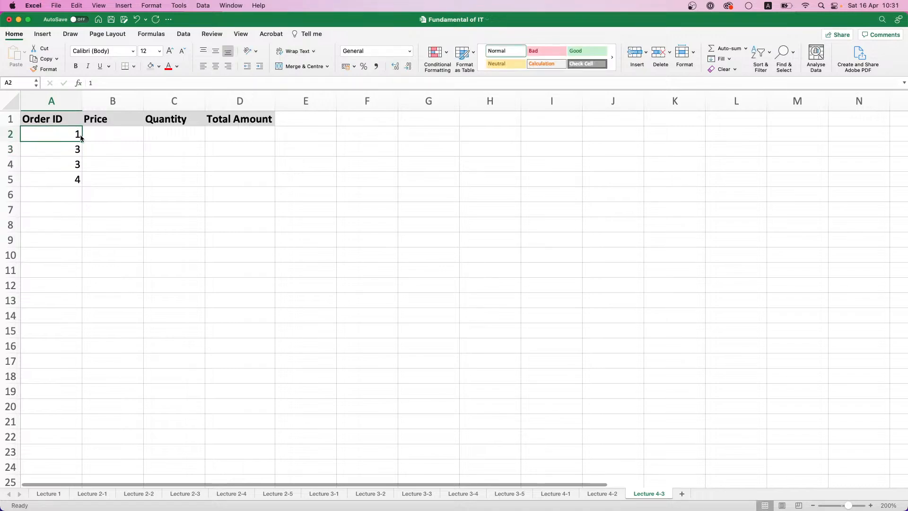
{"action": "key", "text": "shift+Down"}
{"action": "key", "text": "shift+Down"}
{"action": "key", "text": "shift+Down"}
{"action": "key", "text": "Delete"}
Enter the order IDs 1, 5, 3 and 6 in cells A2 to A5
{"action": "type", "text": "1"}
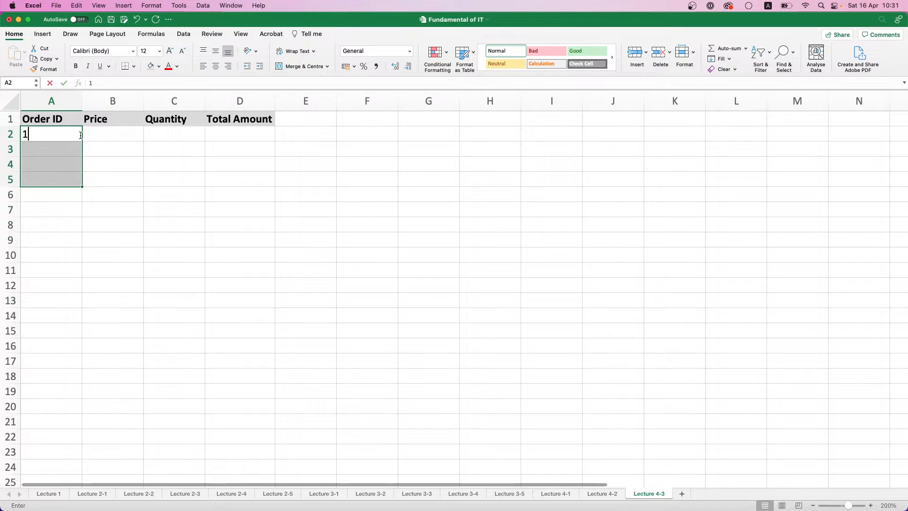
{"action": "key", "text": "Return"}
{"action": "key", "text": "Down"}
{"action": "type", "text": "3"}
{"action": "key", "text": "Up"}
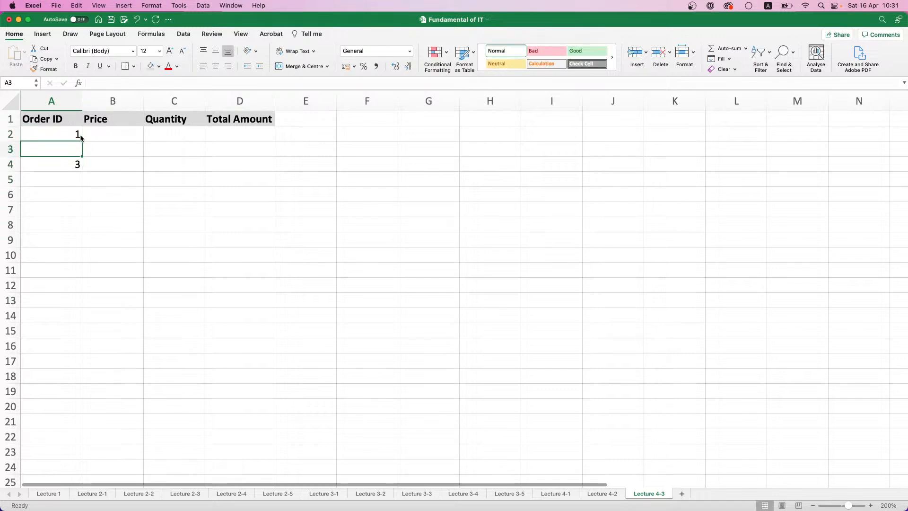
{"action": "type", "text": "5"}
{"action": "key", "text": "Return"}
{"action": "key", "text": "Return"}
{"action": "type", "text": "6"}
{"action": "key", "text": "Return"}
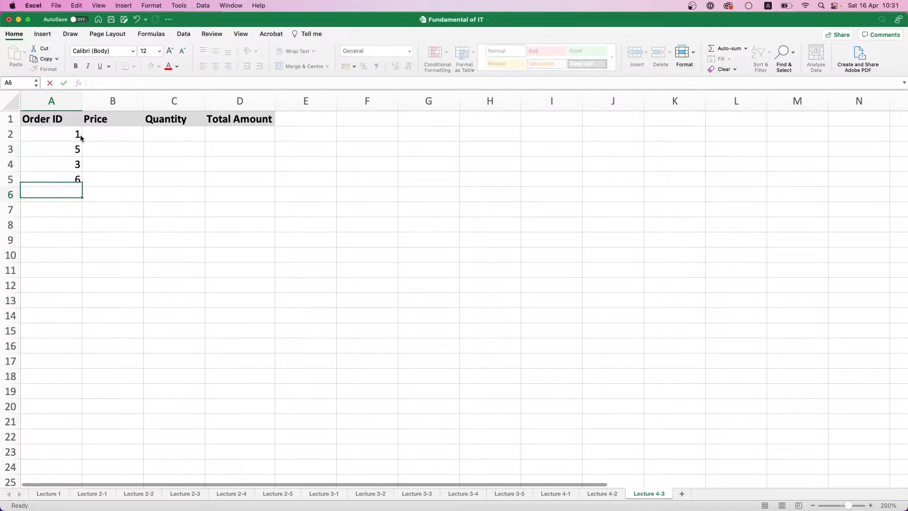
Fill A6 to A11 with the order IDs 2, 9, 10, 4, 8 and 7
{"action": "key", "text": "Return"}
{"action": "type", "text": "9"}
{"action": "key", "text": "Return"}
{"action": "type", "text": "1"}
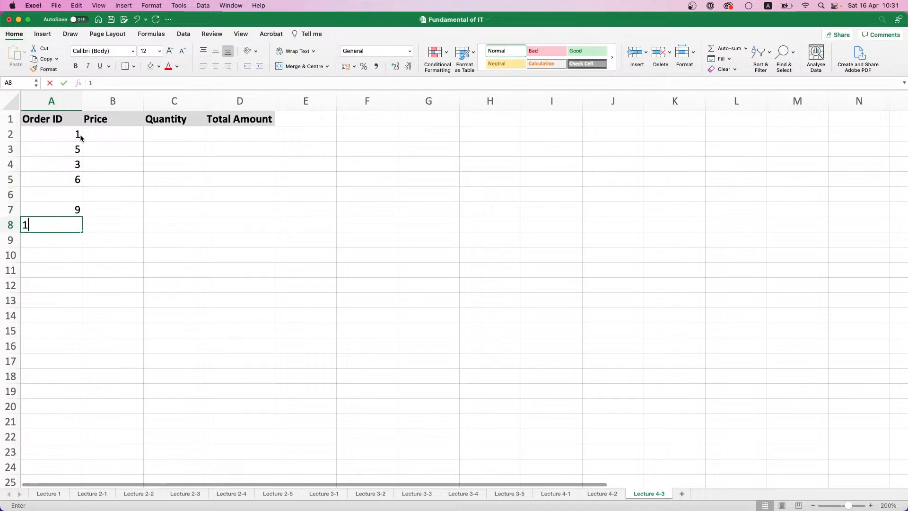
{"action": "type", "text": "0"}
{"action": "key", "text": "Up"}
{"action": "key", "text": "Up"}
{"action": "type", "text": "2"}
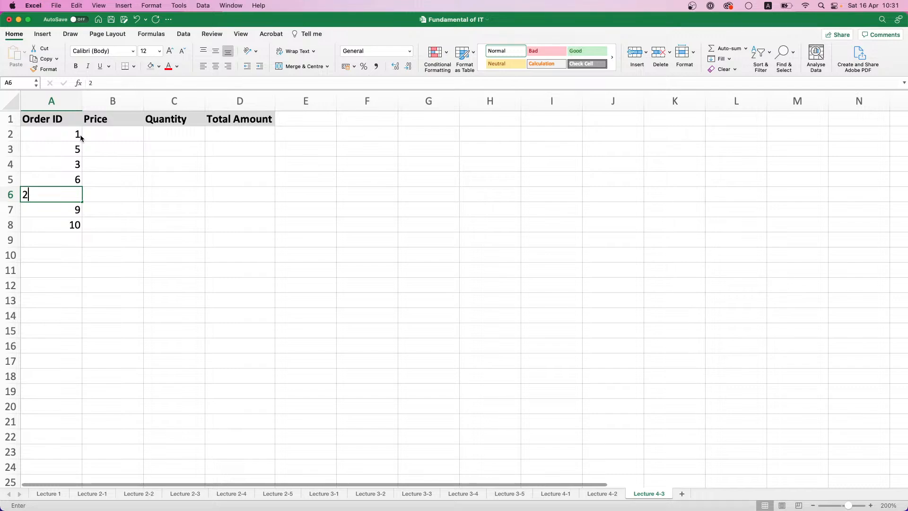
{"action": "key", "text": "Return"}
{"action": "key", "text": "Return"}
{"action": "key", "text": "Return"}
{"action": "type", "text": "4"}
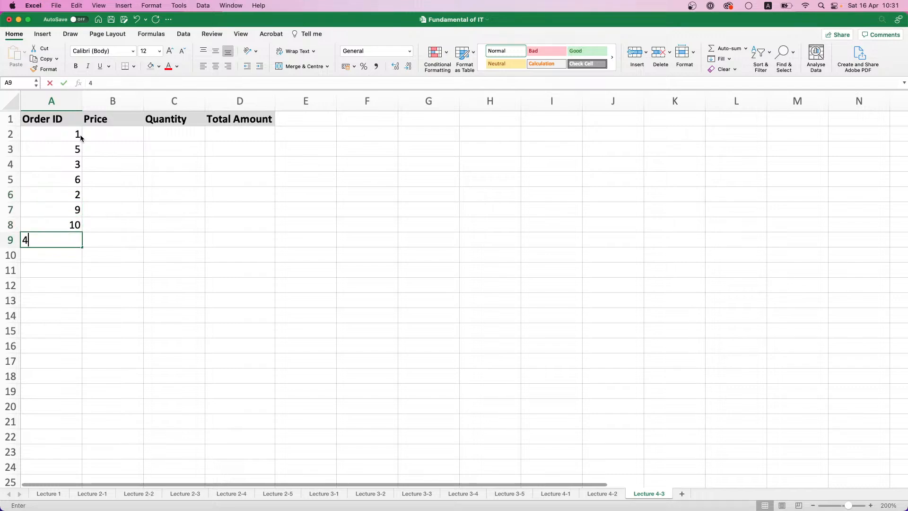
{"action": "key", "text": "Return"}
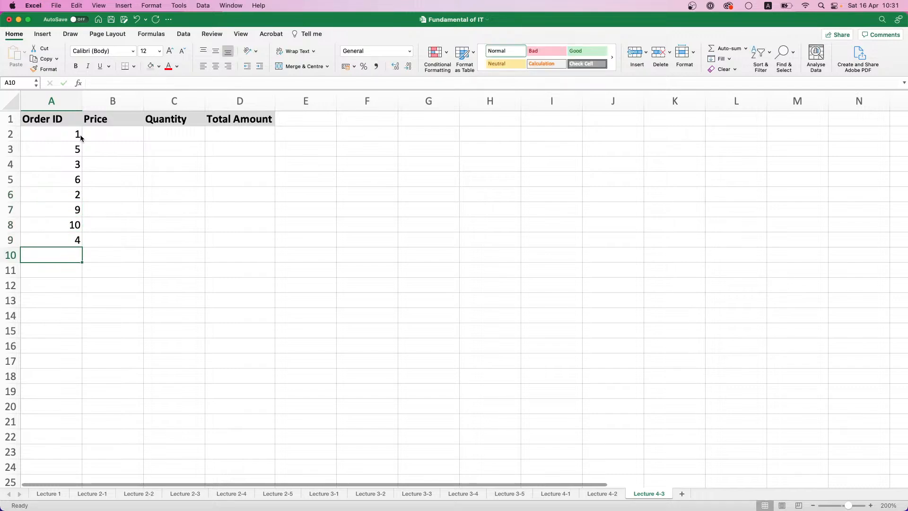
{"action": "type", "text": "8"}
{"action": "key", "text": "Return"}
{"action": "type", "text": "7"}
{"action": "key", "text": "Return"}
Select the order IDs in A2:A11 to check their summary, and move to the first Price cell, B2
{"action": "key", "text": "Right"}
{"action": "key", "text": "Up"}
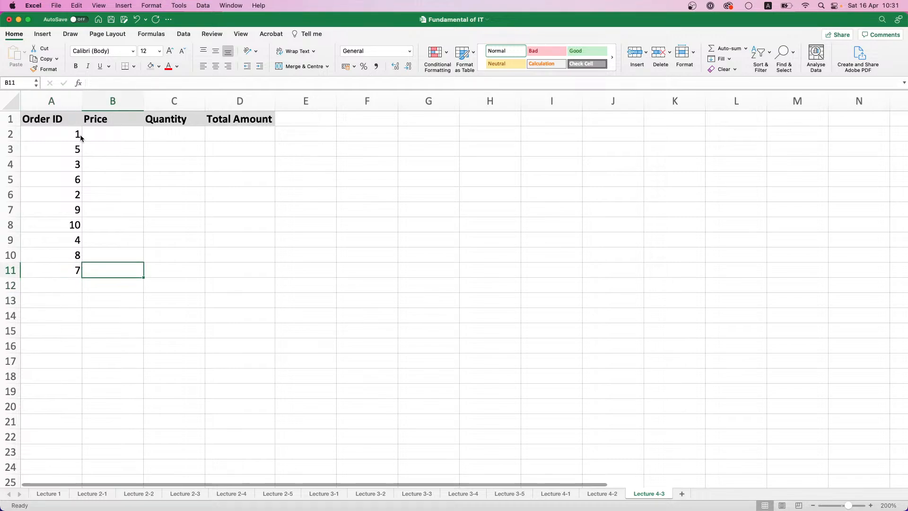
{"action": "key", "text": "Up"}
{"action": "key", "text": "Up"}
{"action": "key", "text": "Up"}
{"action": "key", "text": "Up"}
{"action": "key", "text": "Up"}
{"action": "key", "text": "Up"}
{"action": "key", "text": "Up"}
{"action": "key", "text": "Left"}
{"action": "key", "text": "Up"}
{"action": "key", "text": "Up"}
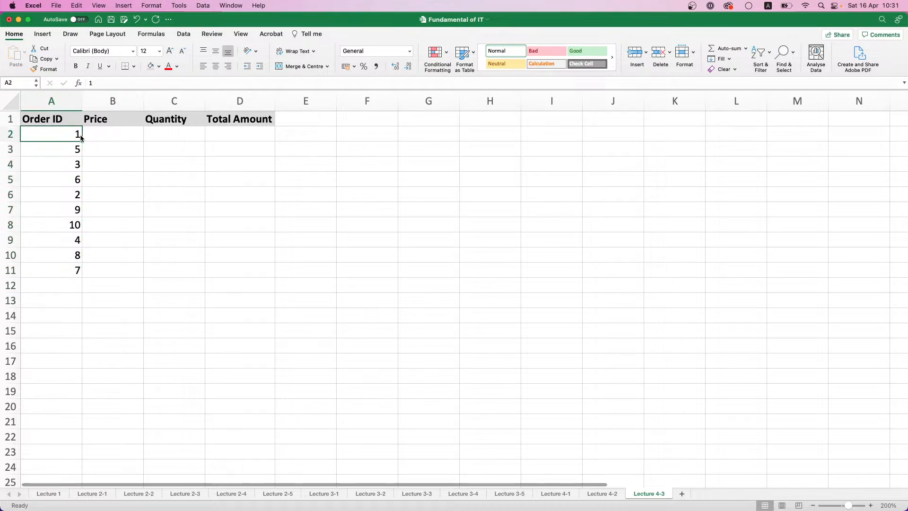
{"action": "key", "text": "shift+Down"}
{"action": "key", "text": "shift+Down"}
{"action": "key", "text": "shift+Down"}
{"action": "key", "text": "shift+Down"}
{"action": "key", "text": "shift+Down"}
{"action": "key", "text": "shift+Down"}
{"action": "key", "text": "shift+Down"}
{"action": "key", "text": "shift+Down"}
{"action": "key", "text": "shift+Down"}
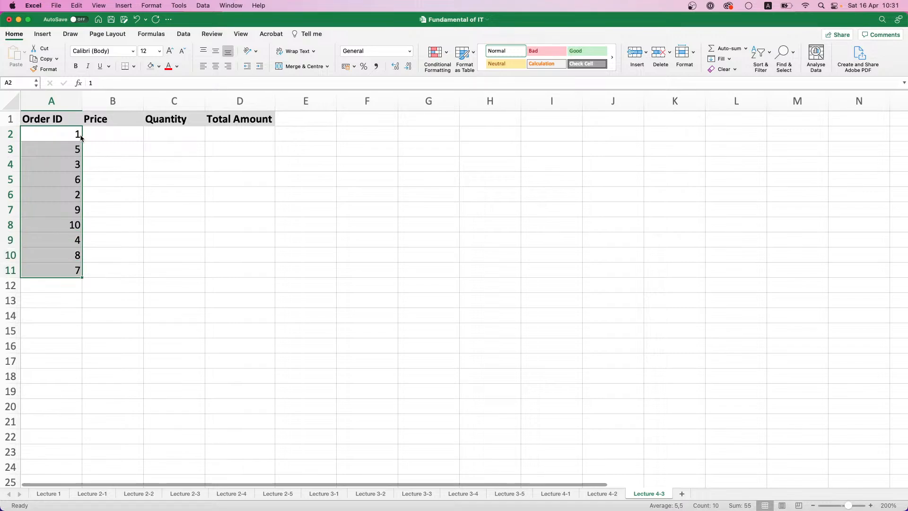
{"action": "left_click", "coordinate": [105, 132]}
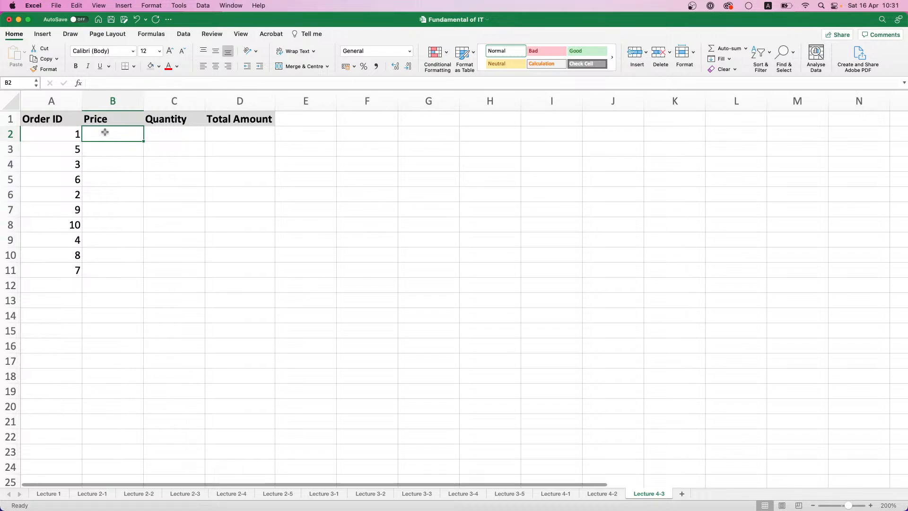
Enter the quantities 2, 5, 10, 17 and 1 in cells C2 to C6
{"action": "left_click", "coordinate": [156, 136]}
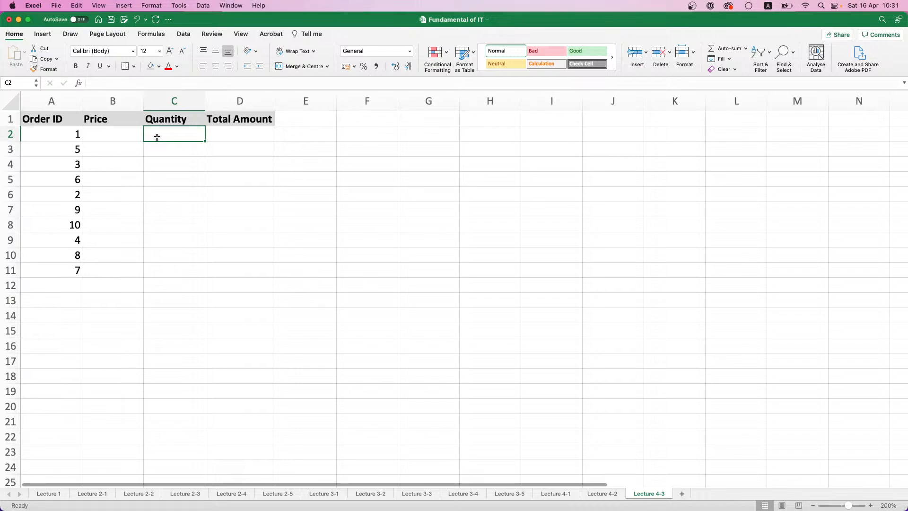
{"action": "type", "text": "2"}
{"action": "key", "text": "Return"}
{"action": "type", "text": "5"}
{"action": "key", "text": "Return"}
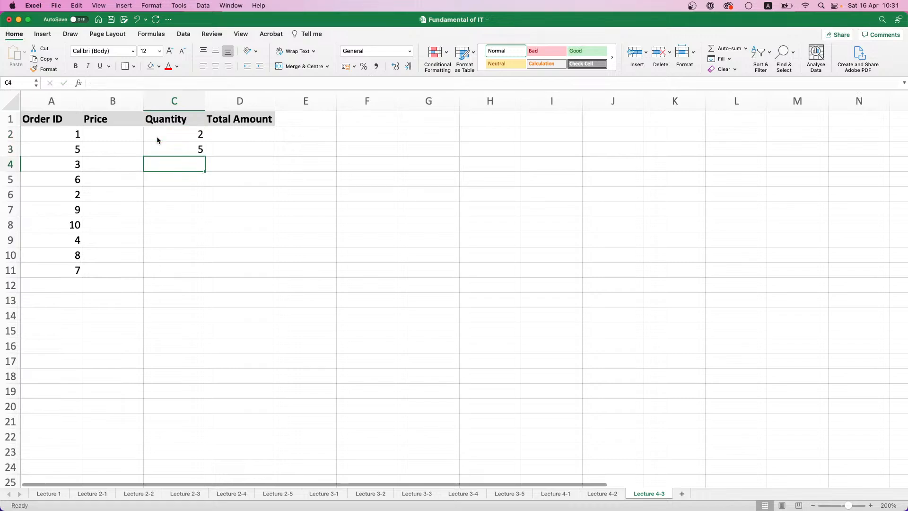
{"action": "type", "text": "10"}
{"action": "key", "text": "Return"}
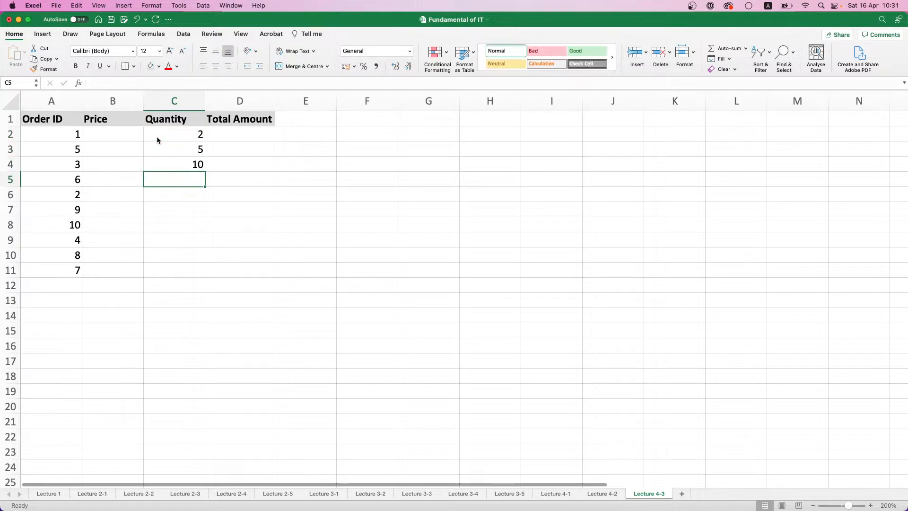
{"action": "type", "text": "17"}
{"action": "key", "text": "Return"}
{"action": "type", "text": "1"}
{"action": "key", "text": "Return"}
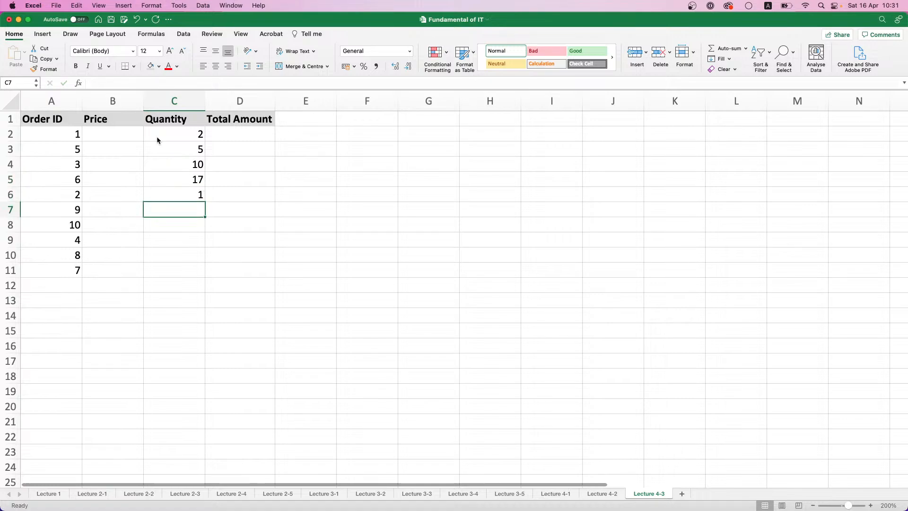
Complete the Quantity column by entering 3, 8, 9, 15 and 11 in cells C7 to C11
{"action": "type", "text": "3"}
{"action": "key", "text": "Return"}
{"action": "type", "text": "8"}
{"action": "key", "text": "Return"}
{"action": "type", "text": "9"}
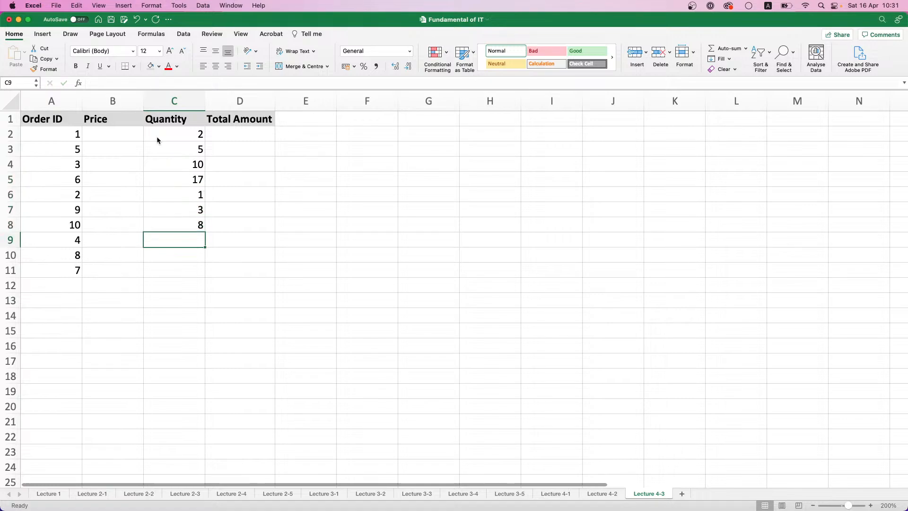
{"action": "key", "text": "Return"}
{"action": "type", "text": "15"}
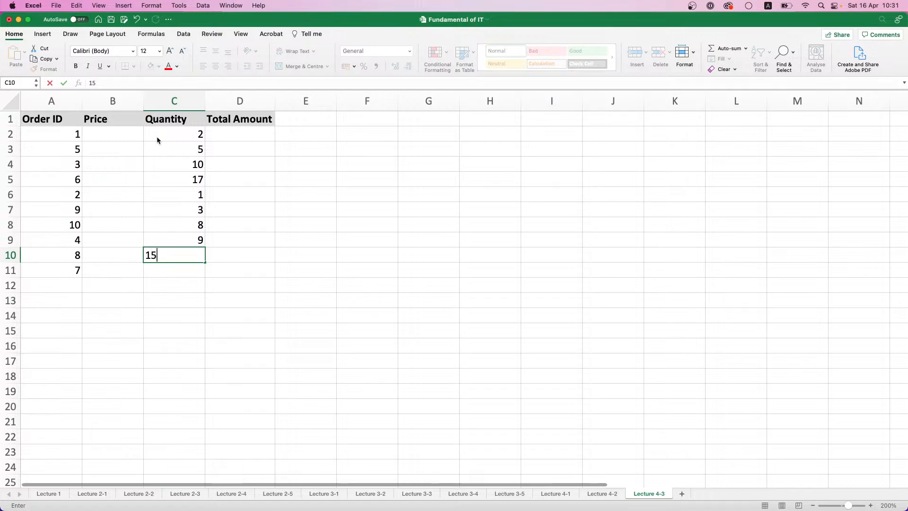
{"action": "key", "text": "Return"}
{"action": "type", "text": "11"}
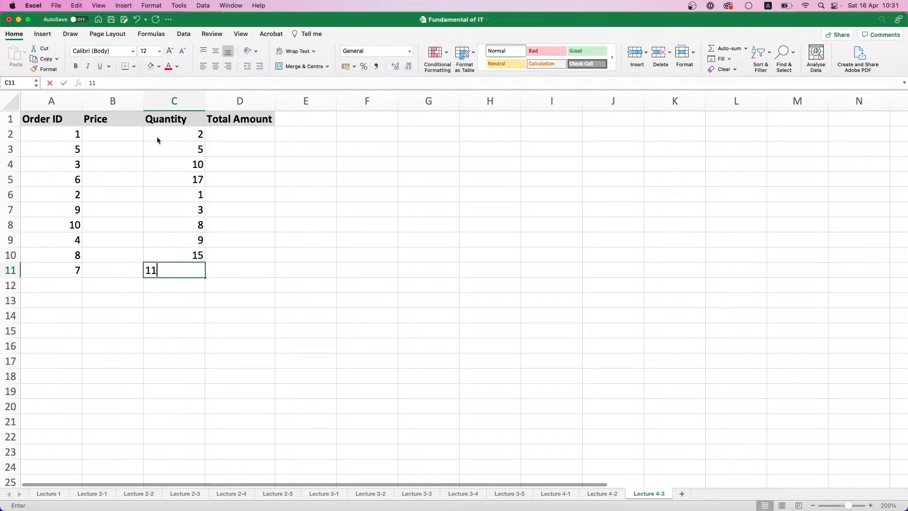
{"action": "key", "text": "Return"}
Start a second table by entering the headers Product, ID and Price in cells H1 to J1
{"action": "left_click", "coordinate": [264, 129]}
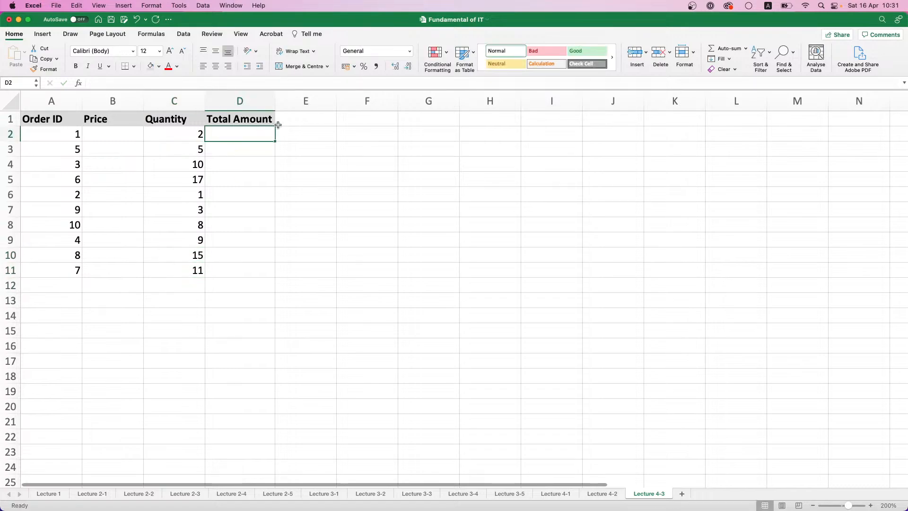
{"action": "left_click", "coordinate": [106, 132]}
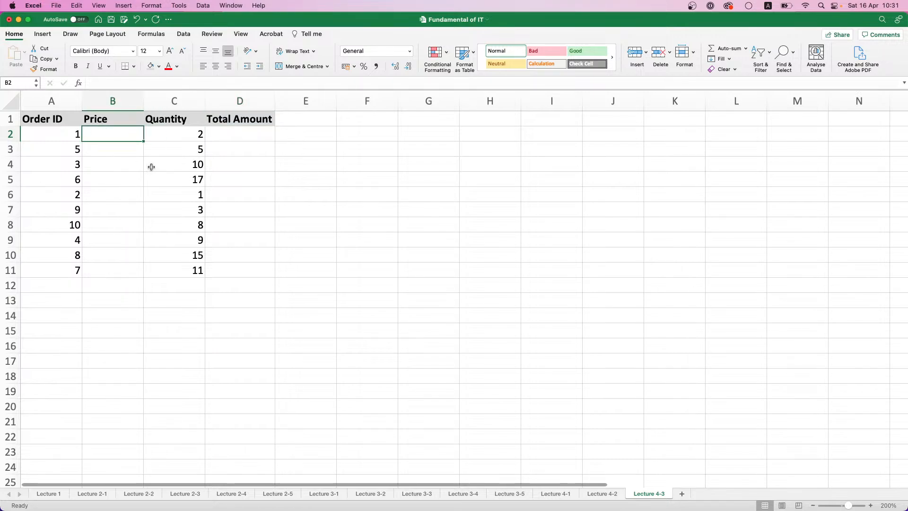
{"action": "left_click", "coordinate": [496, 132]}
{"action": "left_click", "coordinate": [494, 122]}
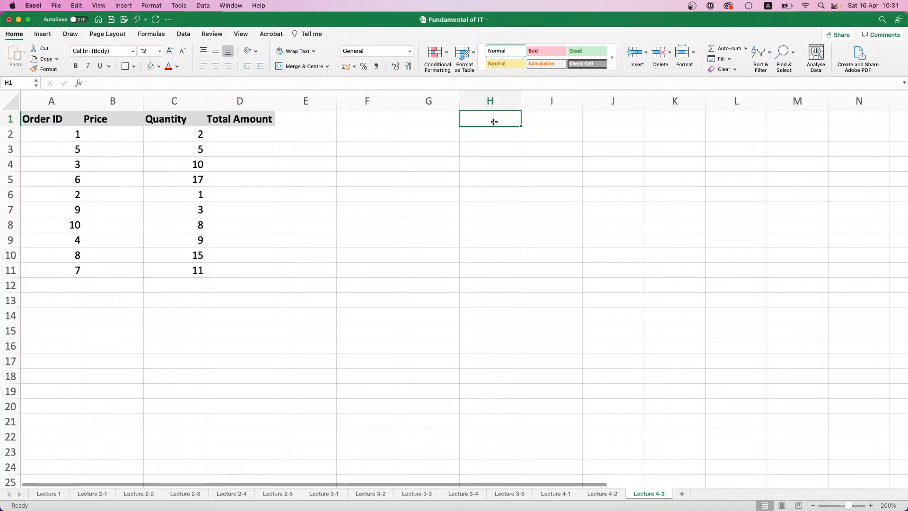
{"action": "type", "text": "Product"}
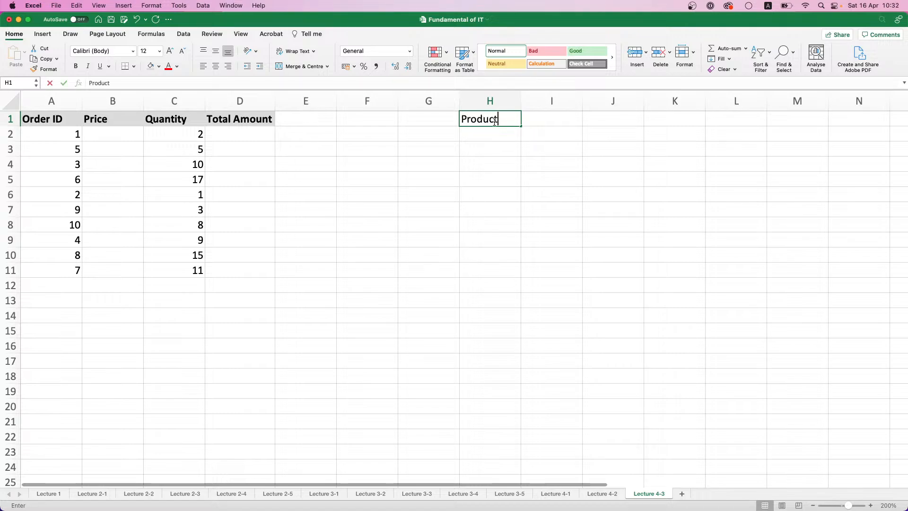
{"action": "key", "text": "Tab"}
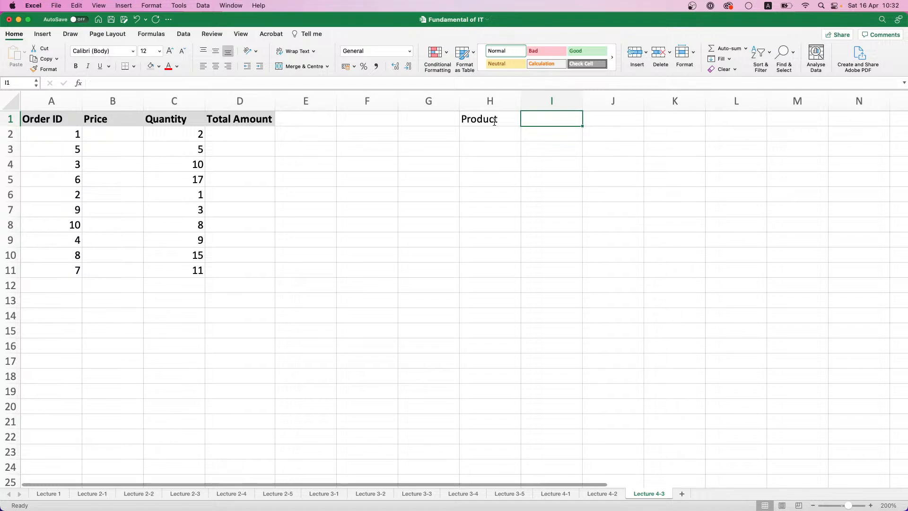
{"action": "type", "text": "ID"}
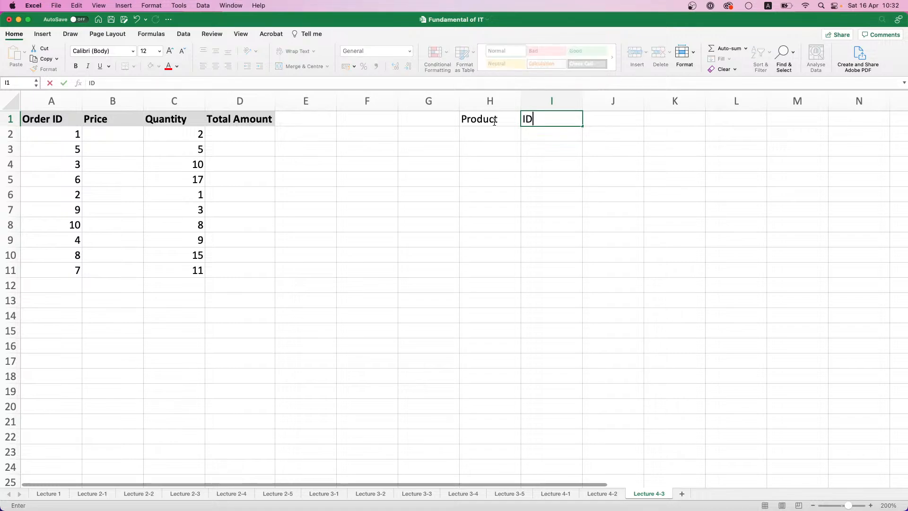
{"action": "key", "text": "Tab"}
{"action": "type", "text": "Price"}
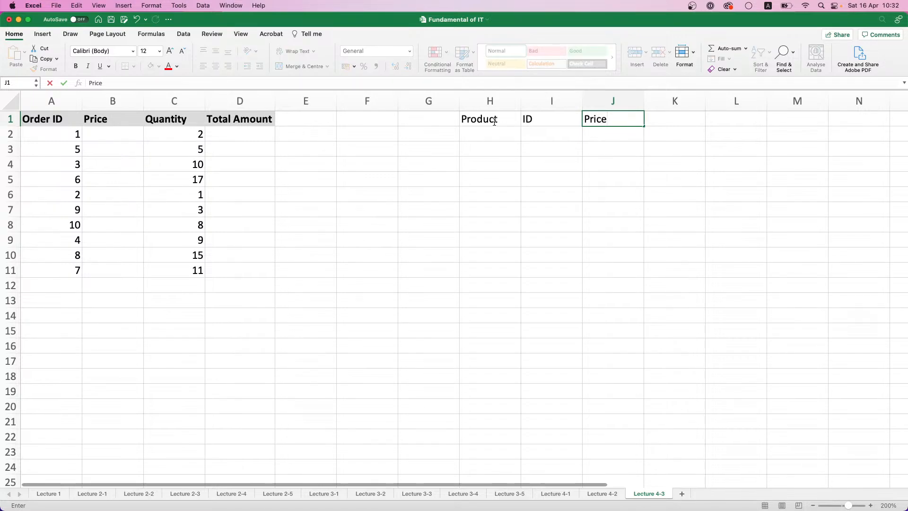
{"action": "key", "text": "Return"}
Make the headers in H1:J1 bold and give them a light grey fill
{"action": "left_click_drag", "start_coordinate": [494, 120], "coordinate": [610, 119]}
{"action": "key", "text": "super+b"}
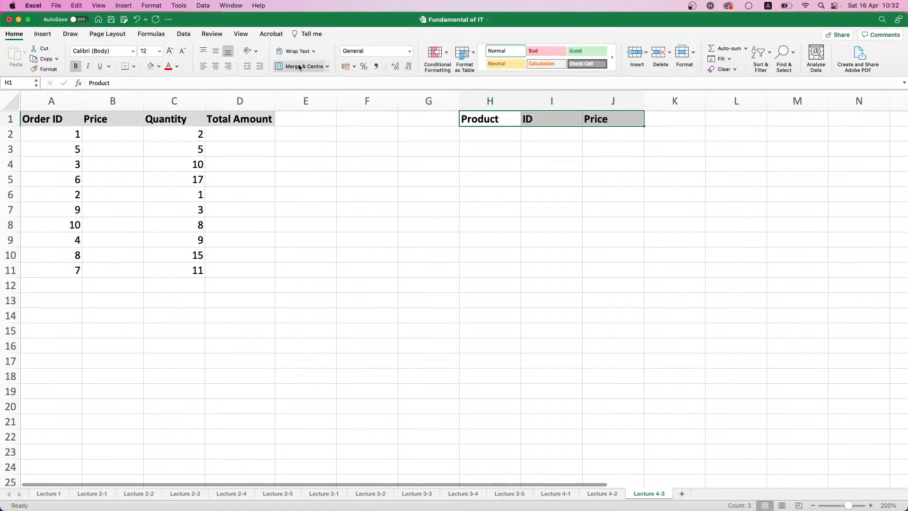
{"action": "left_click", "coordinate": [150, 66]}
Enter the IDs 1 to 5 in cells I2 to I6 and extend the series to 10 in I11
{"action": "left_click", "coordinate": [497, 136]}
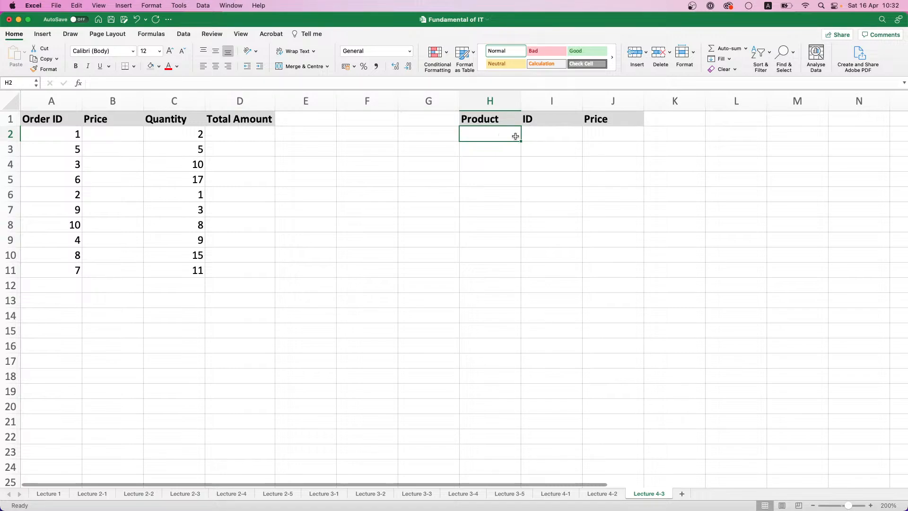
{"action": "key", "text": "Tab"}
{"action": "type", "text": "1"}
{"action": "key", "text": "Return"}
{"action": "type", "text": "2"}
{"action": "key", "text": "Return"}
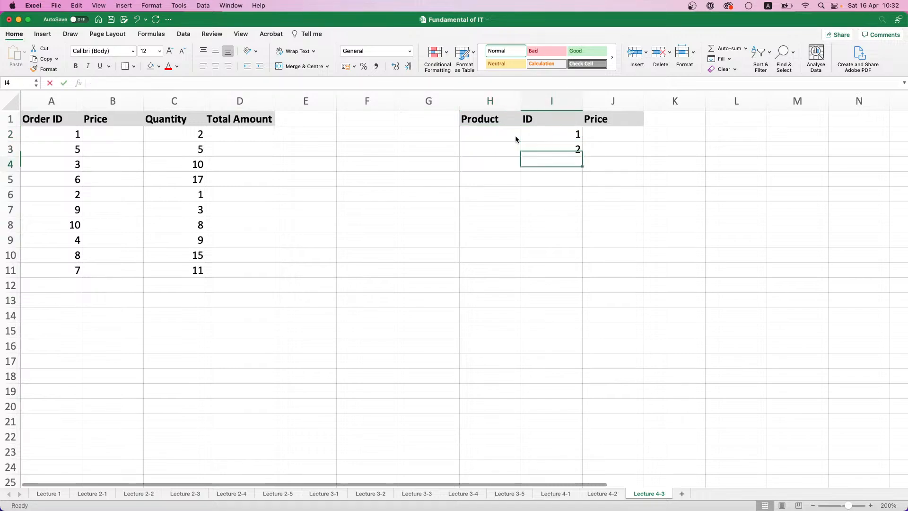
{"action": "type", "text": "3"}
{"action": "key", "text": "Return"}
{"action": "type", "text": "4"}
{"action": "key", "text": "Return"}
{"action": "type", "text": "5"}
{"action": "key", "text": "Return"}
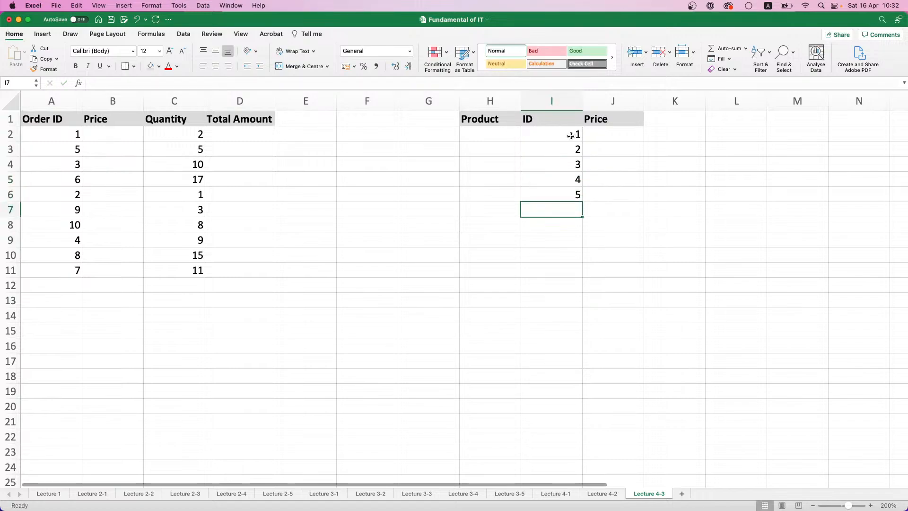
{"action": "left_click_drag", "start_coordinate": [572, 136], "coordinate": [578, 274]}
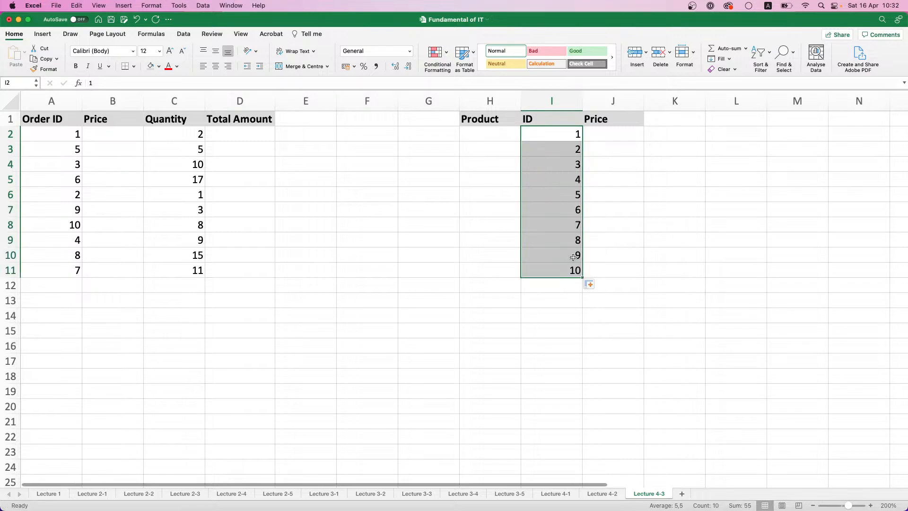
Enter the products Apple, Watermelon, Bread and Sugar in cells H2 to H5
{"action": "left_click", "coordinate": [504, 148]}
{"action": "left_click", "coordinate": [503, 131]}
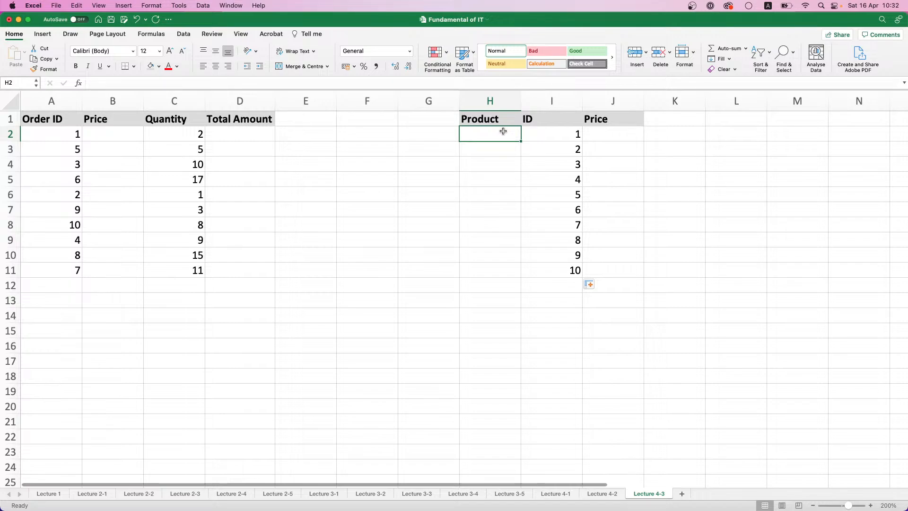
{"action": "type", "text": "Apple"}
{"action": "key", "text": "Return"}
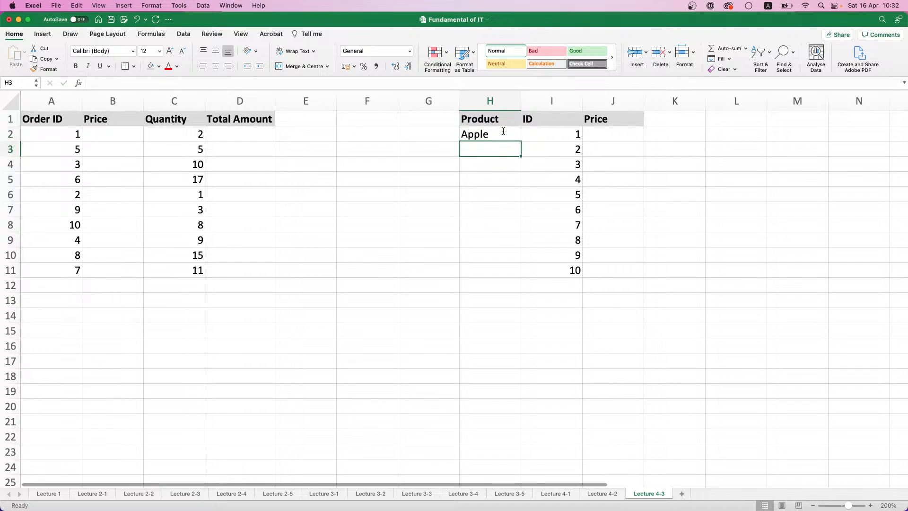
{"action": "type", "text": "Watermelon"}
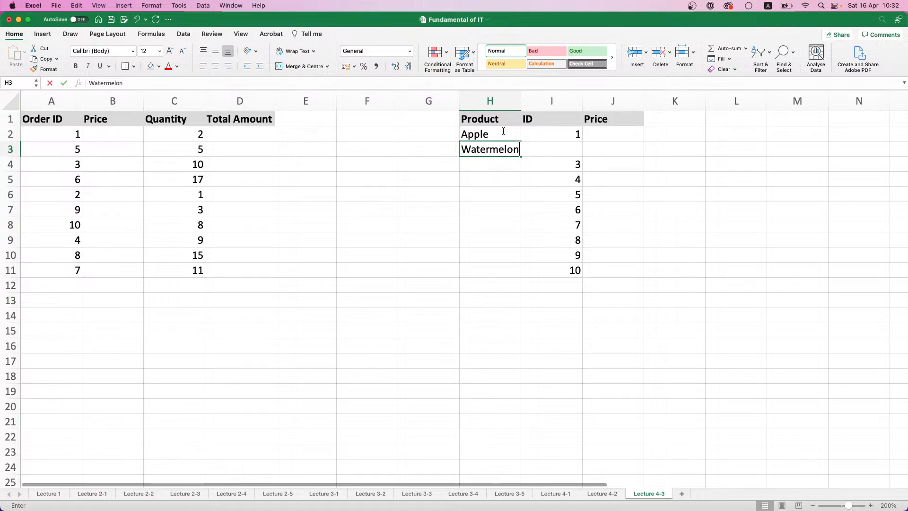
{"action": "key", "text": "Return"}
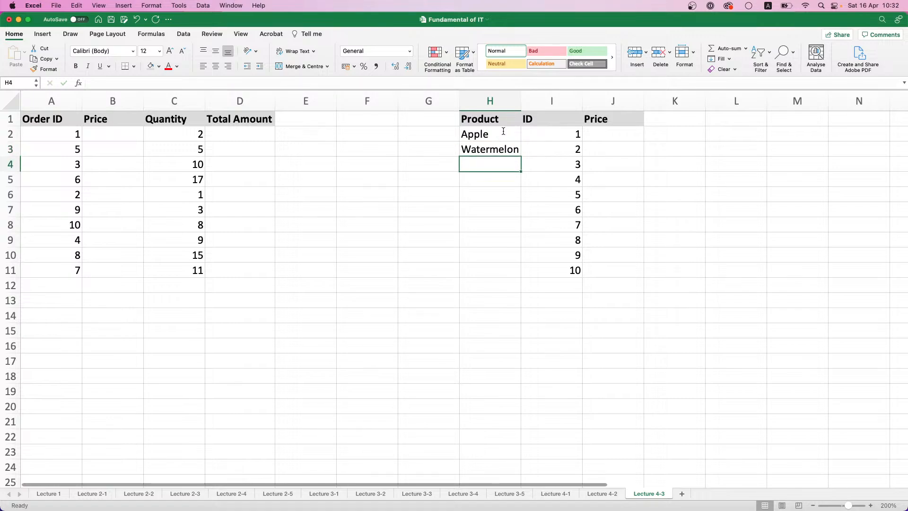
{"action": "type", "text": "Bread"}
{"action": "key", "text": "Return"}
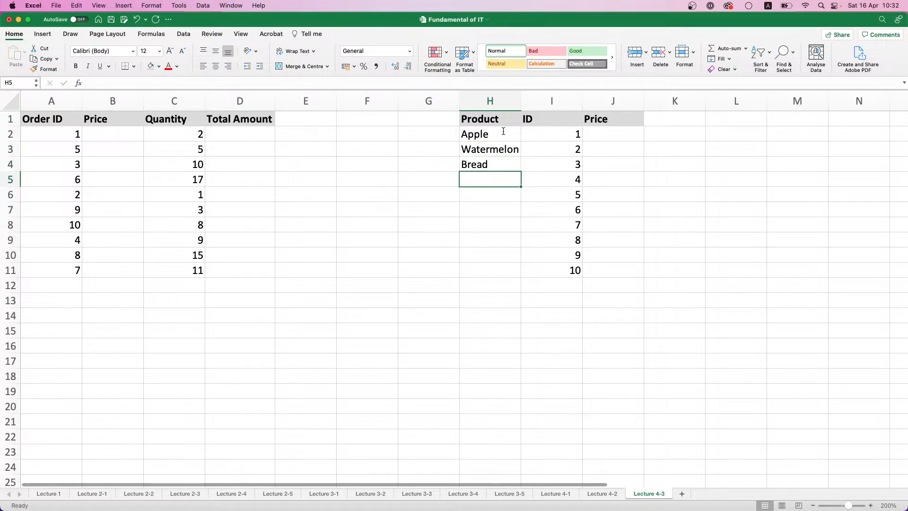
{"action": "type", "text": "Sugar"}
{"action": "key", "text": "Return"}
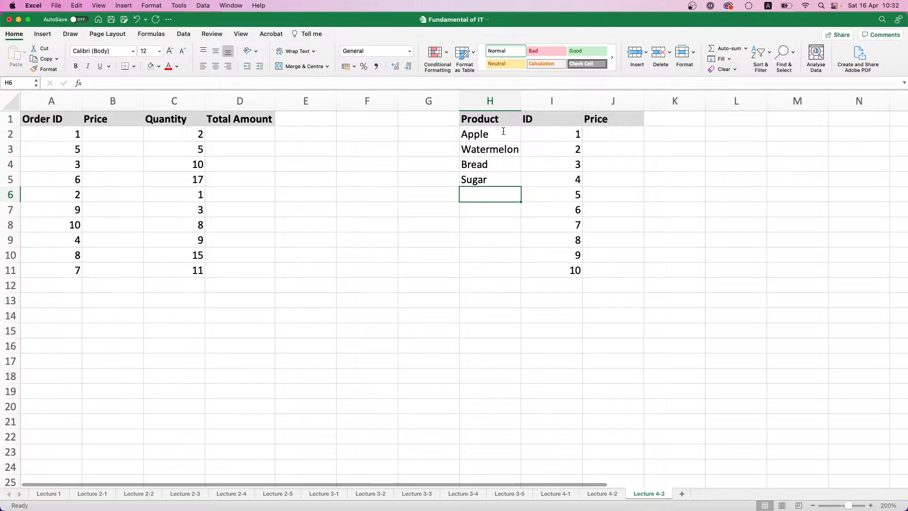
Enter the products Melon, Pineapple and Milk in cells H6 to H8, with each name capitalized
{"action": "type", "text": "Melon"}
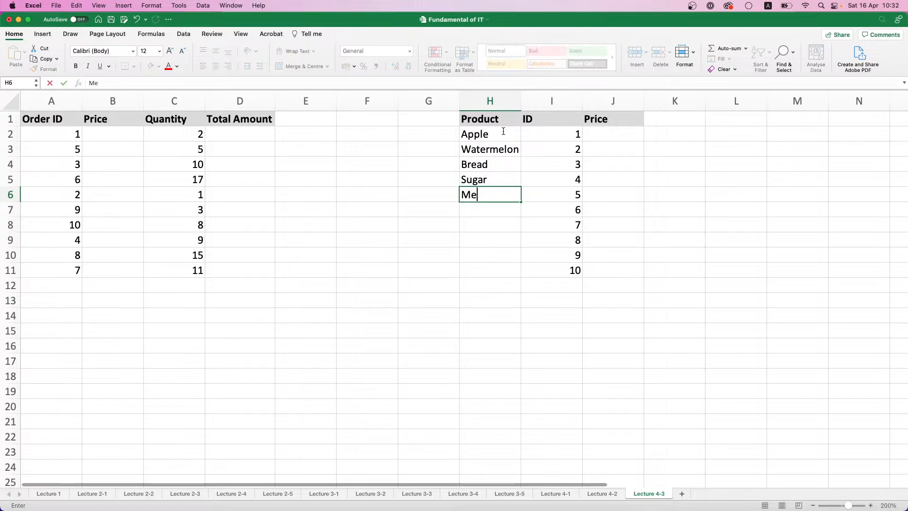
{"action": "key", "text": "Return"}
{"action": "type", "text": "Pin"}
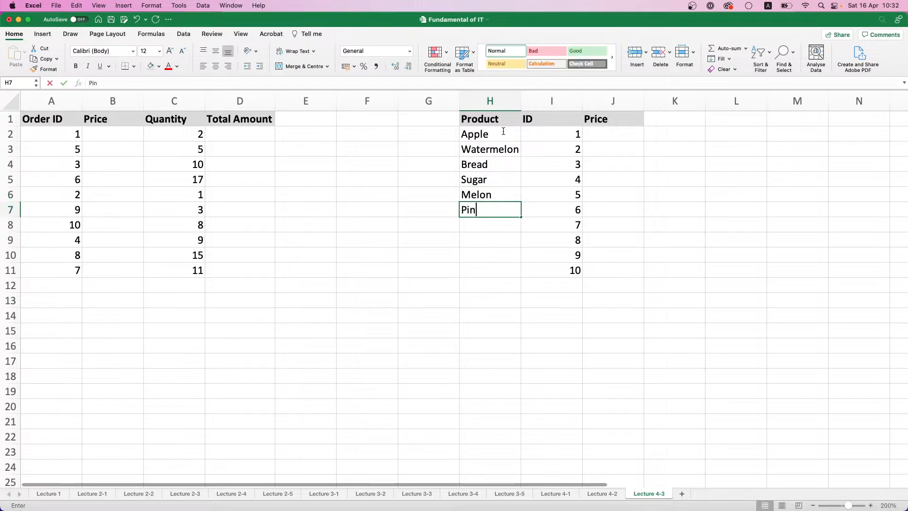
{"action": "type", "text": "eapple"}
{"action": "key", "text": "Return"}
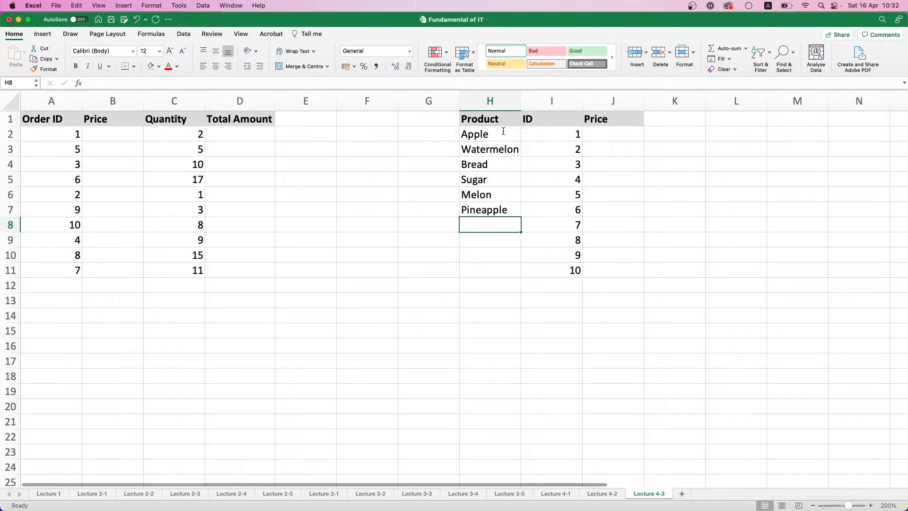
{"action": "type", "text": "milk"}
{"action": "key", "text": "Return"}
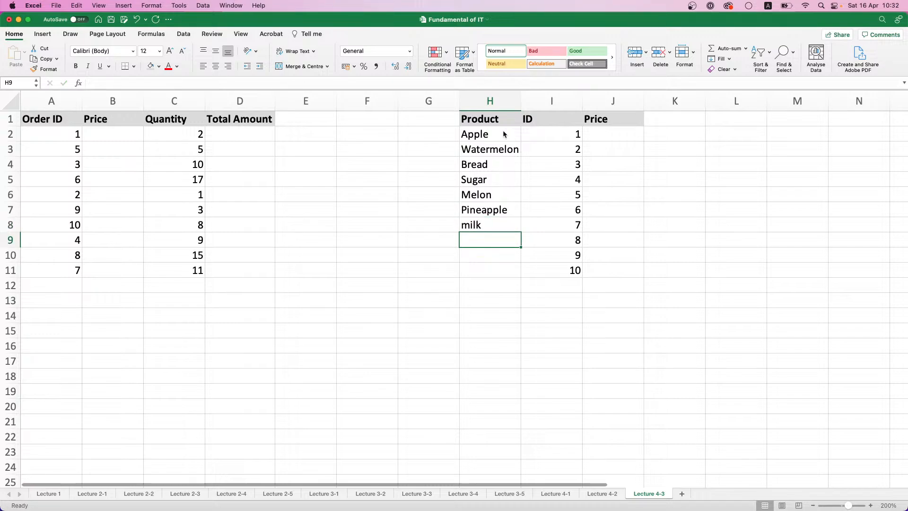
{"action": "key", "text": "Up"}
{"action": "type", "text": "M"}
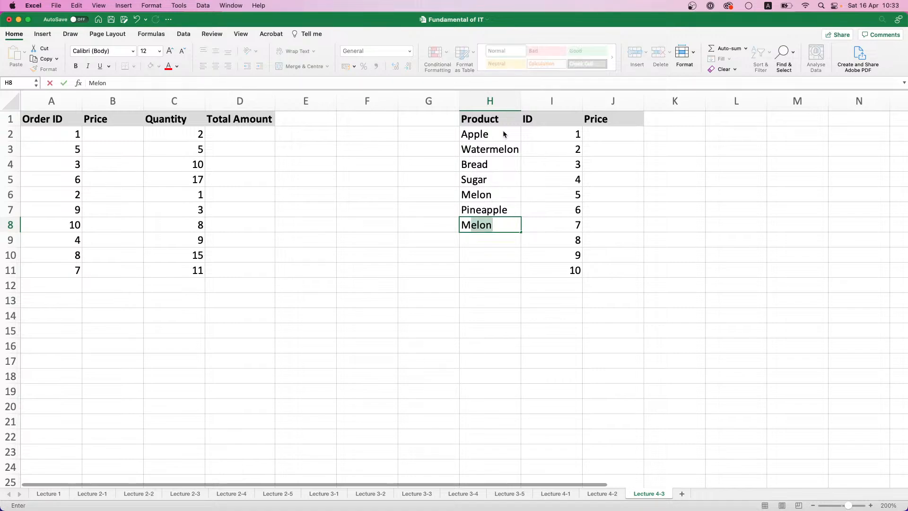
{"action": "type", "text": "ilk"}
{"action": "key", "text": "Return"}
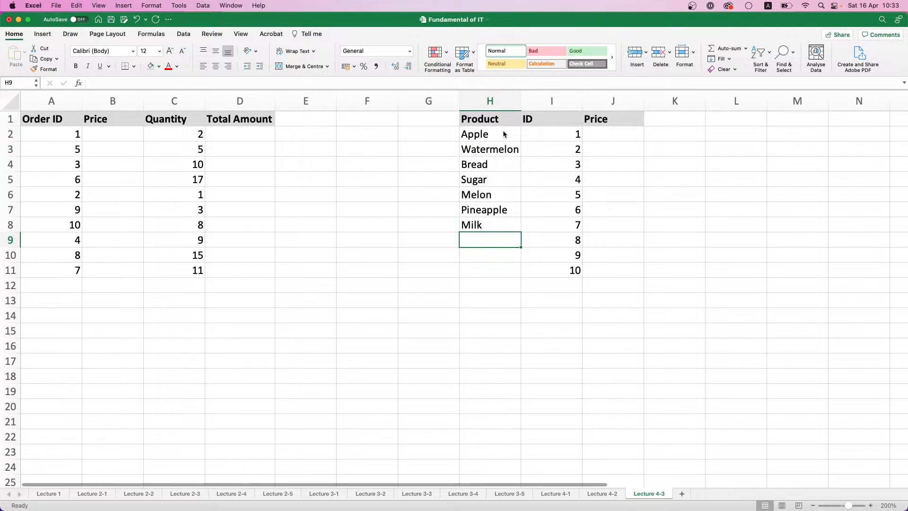
Finish the product list with Ice cream, Banana and Fish in cells H9 to H11
{"action": "type", "text": "Ice cream"}
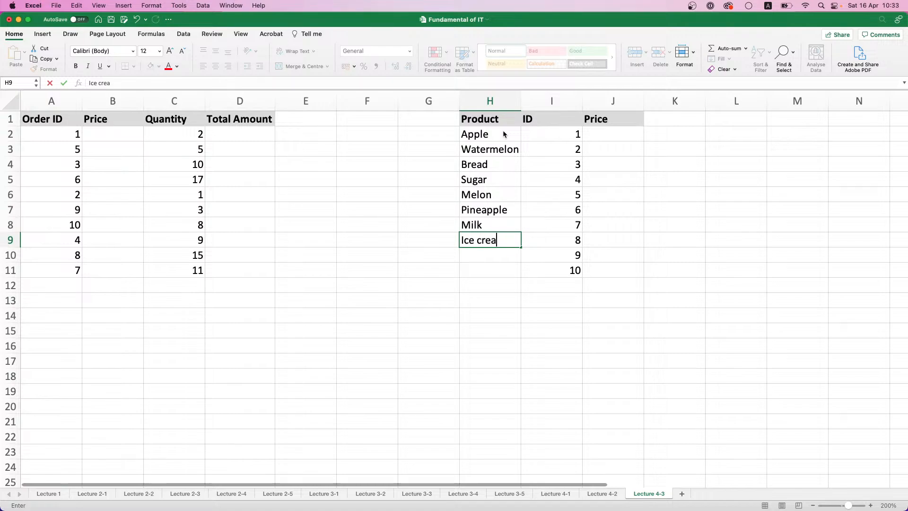
{"action": "key", "text": "Return"}
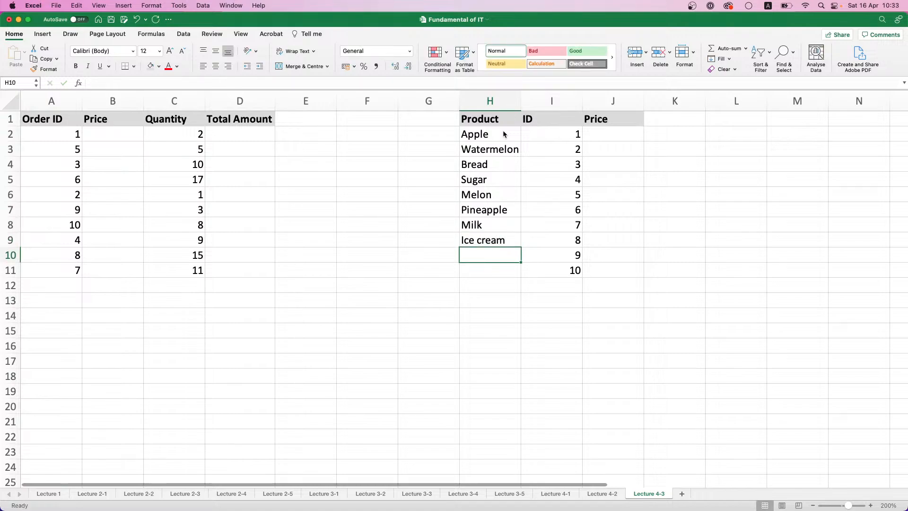
{"action": "type", "text": "Banana"}
{"action": "key", "text": "Return"}
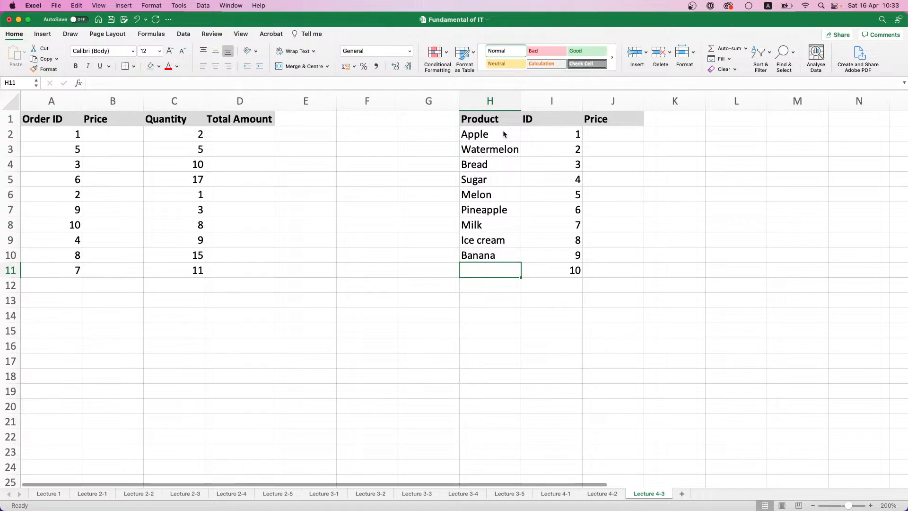
{"action": "type", "text": "Fish"}
{"action": "key", "text": "Return"}
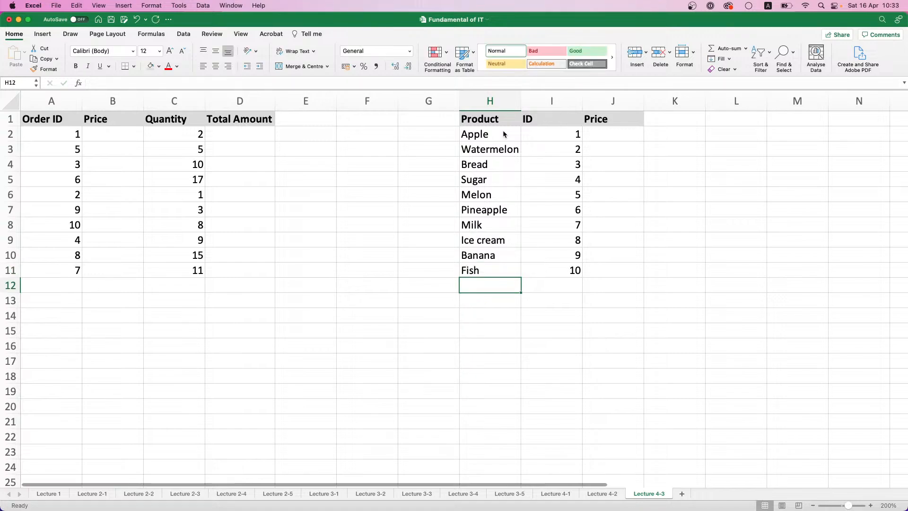
Narrow the ID column slightly and enter =RANDBETWEEN(300;1500) in J2 as the price of Apple
{"action": "left_click", "coordinate": [620, 134]}
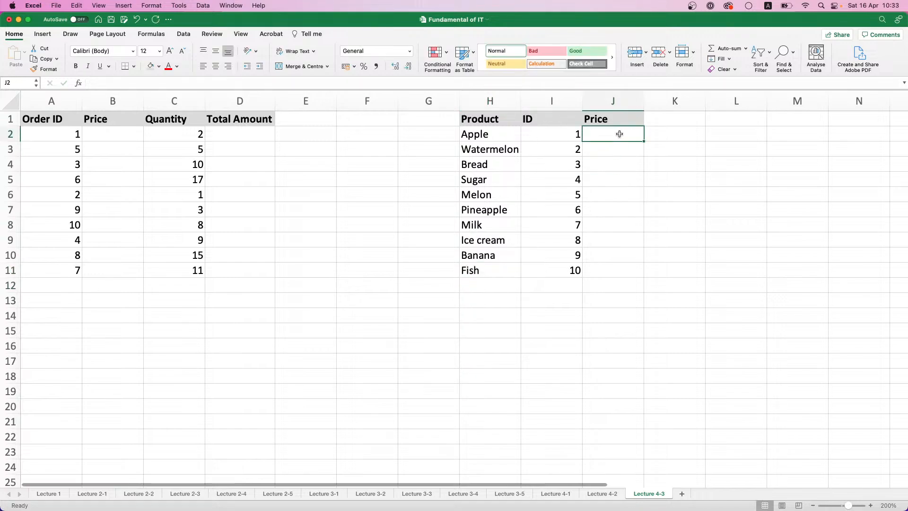
{"action": "left_click_drag", "start_coordinate": [584, 103], "coordinate": [573, 103]}
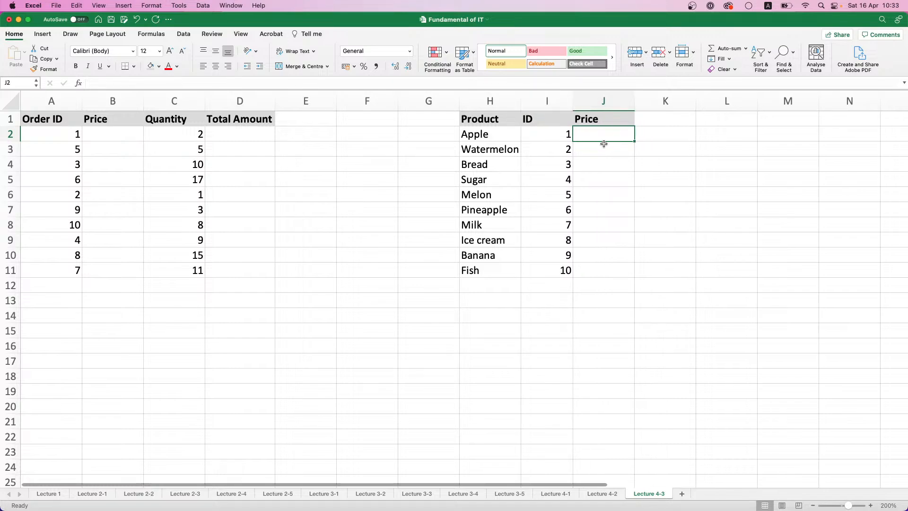
{"action": "type", "text": "=Ran"}
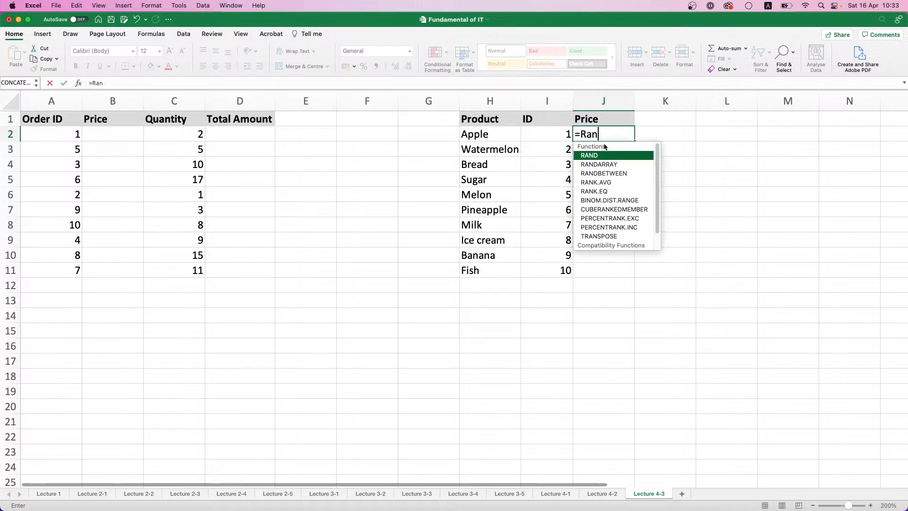
{"action": "double_click", "coordinate": [615, 171]}
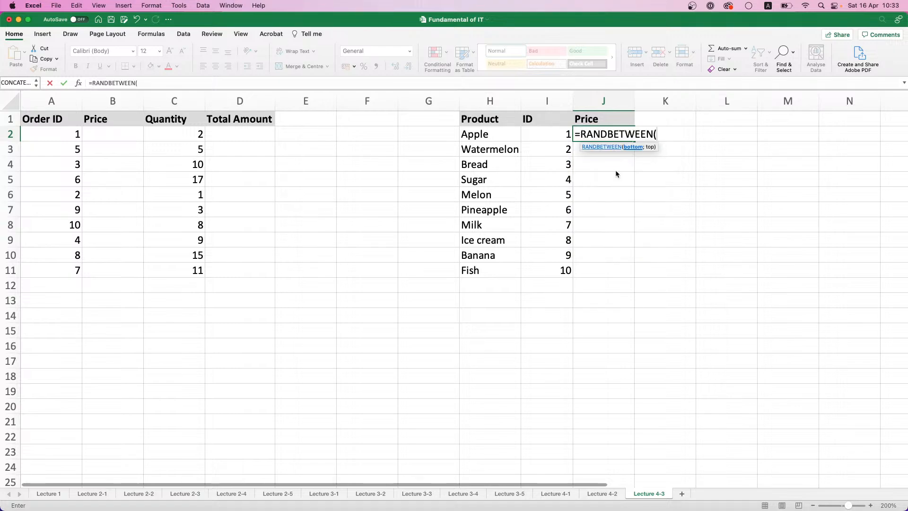
{"action": "type", "text": "300;1"}
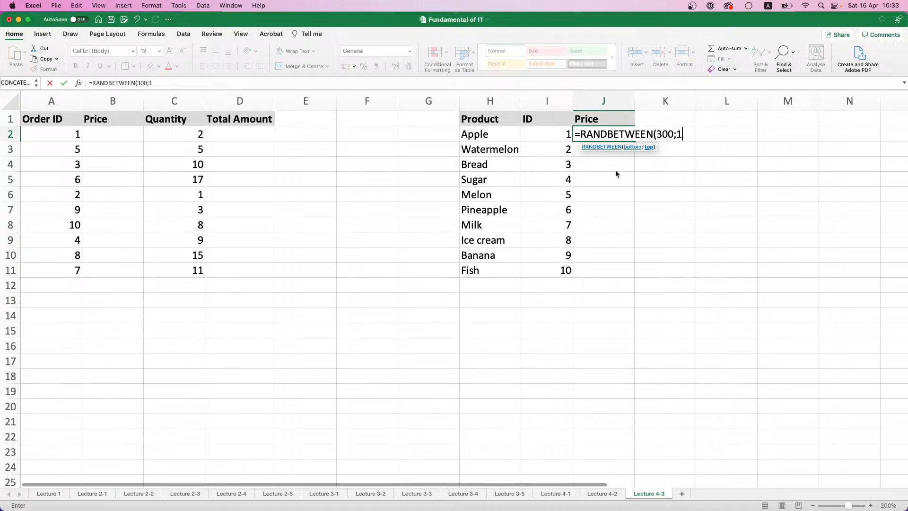
{"action": "type", "text": "500)"}
{"action": "key", "text": "Return"}
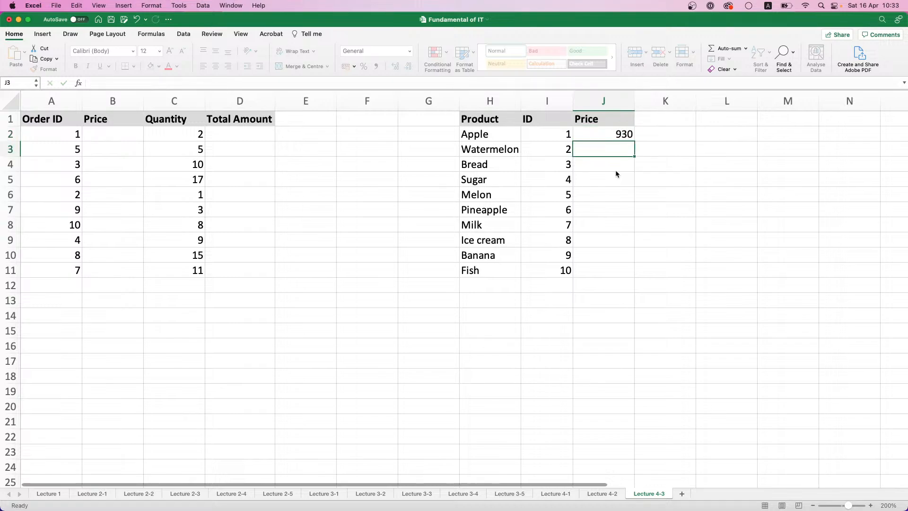
Fill the random price formula down to J11 and replace J2:J11 with values only
{"action": "left_click", "coordinate": [617, 136]}
{"action": "double_click", "coordinate": [635, 141]}
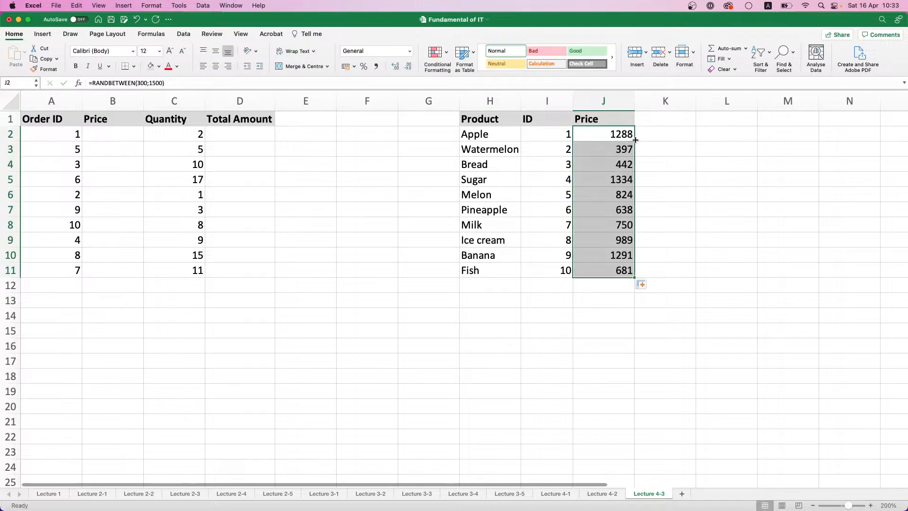
{"action": "key", "text": "super+c"}
{"action": "key", "text": "super+v"}
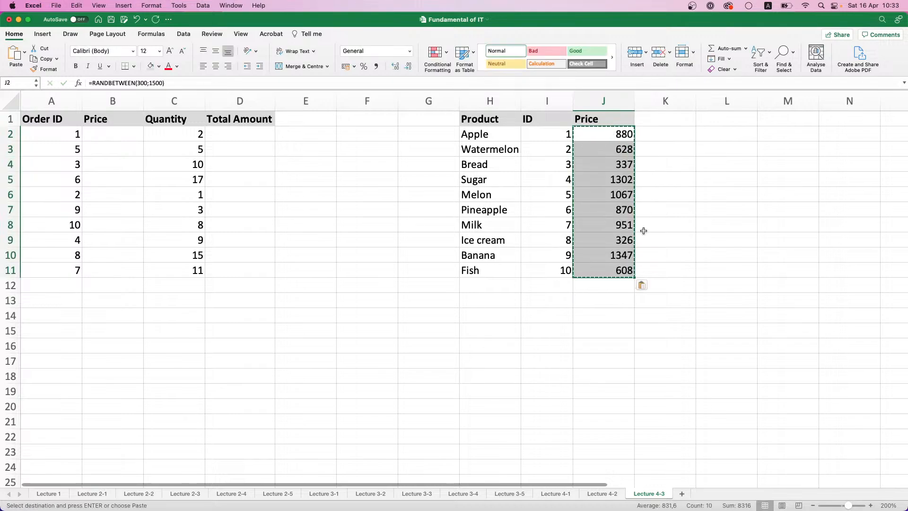
{"action": "left_click", "coordinate": [642, 285]}
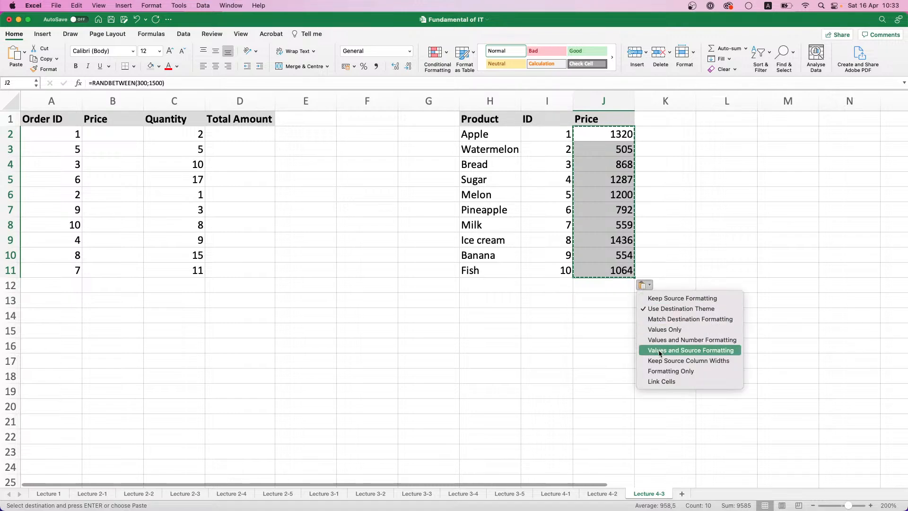
{"action": "left_click", "coordinate": [660, 331]}
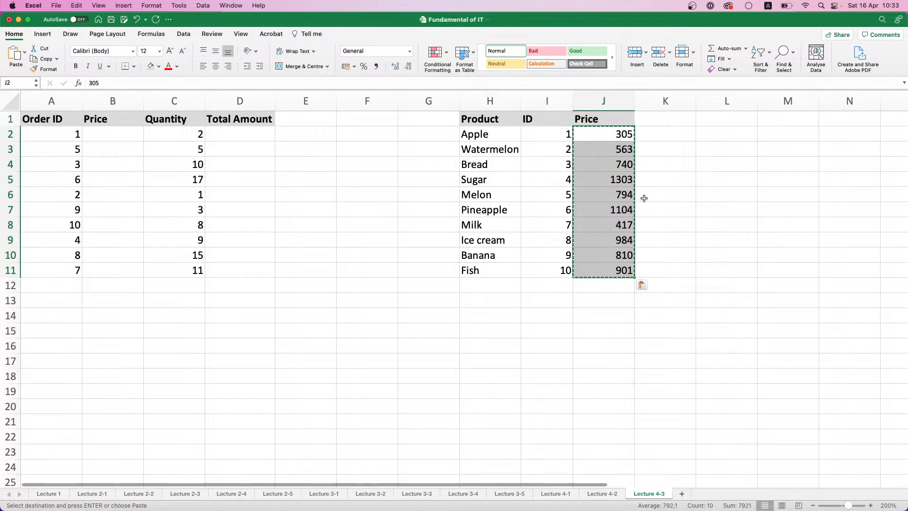
{"action": "left_click", "coordinate": [646, 193]}
{"action": "left_click", "coordinate": [663, 133]}
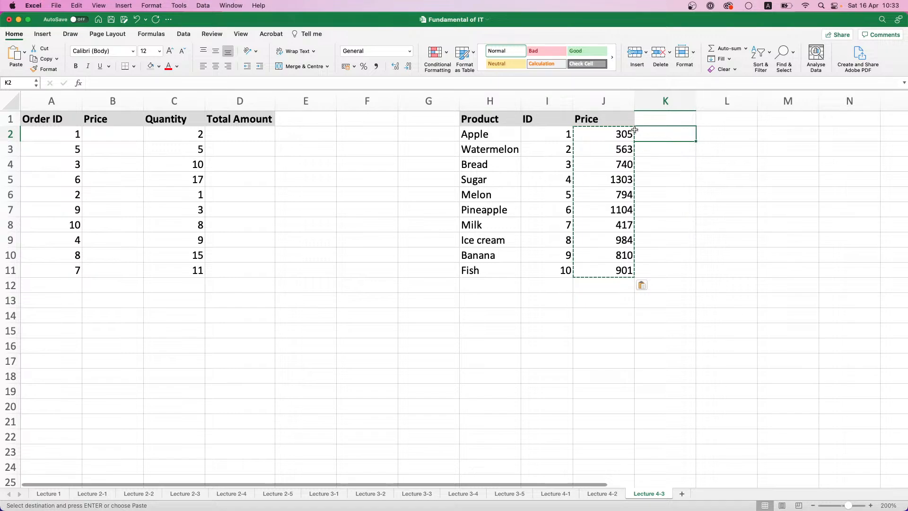
{"action": "left_click_drag", "start_coordinate": [634, 134], "coordinate": [499, 119]}
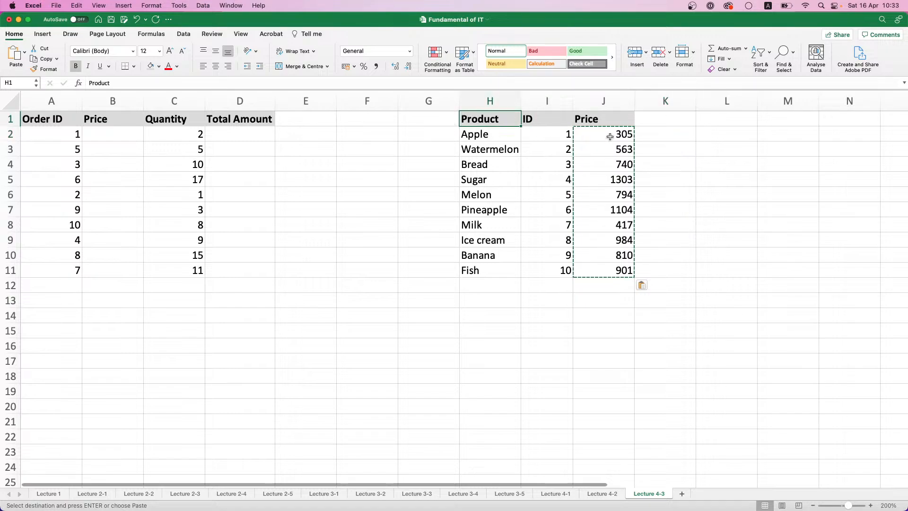
Apply the comma number style to the price cells J2:J11 and B2:B11 and the total amount cells D2:D11
{"action": "left_click_drag", "start_coordinate": [610, 139], "coordinate": [605, 271]}
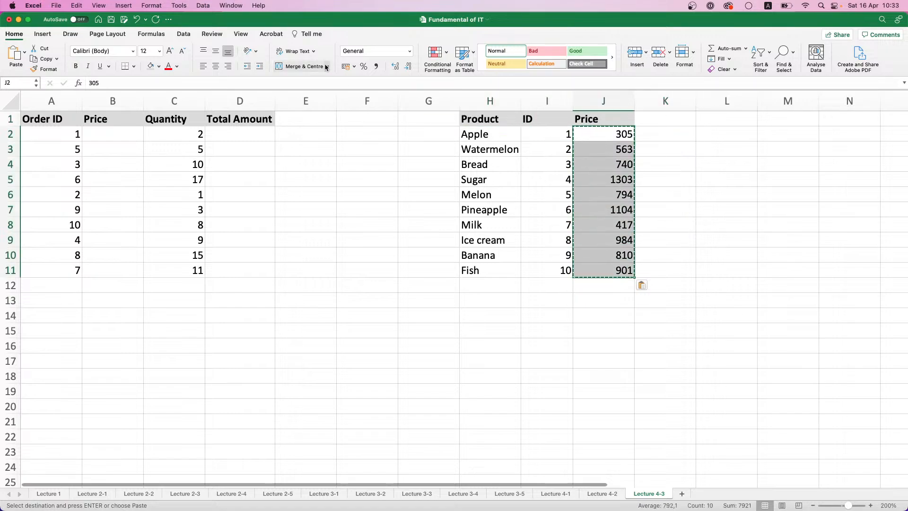
{"action": "left_click", "coordinate": [375, 66]}
{"action": "left_click_drag", "start_coordinate": [124, 130], "coordinate": [113, 270]}
{"action": "left_click", "coordinate": [373, 67]}
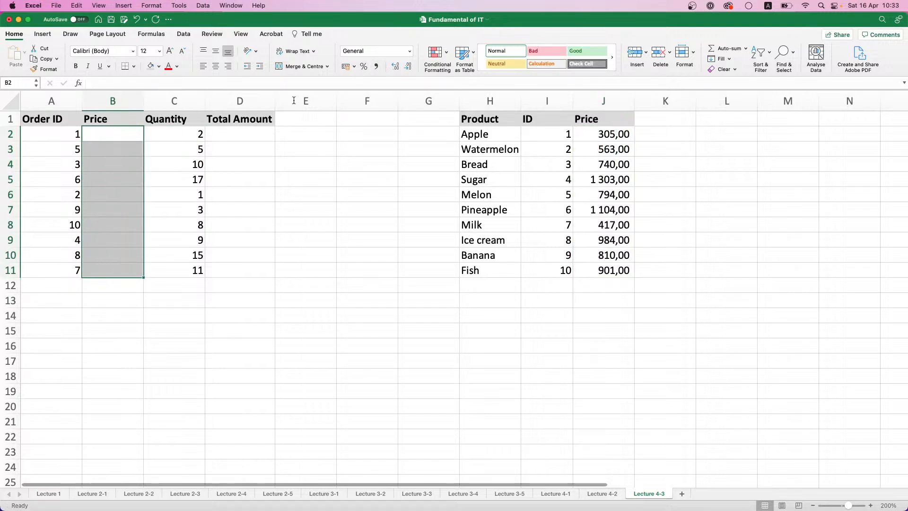
{"action": "left_click_drag", "start_coordinate": [239, 135], "coordinate": [242, 272]}
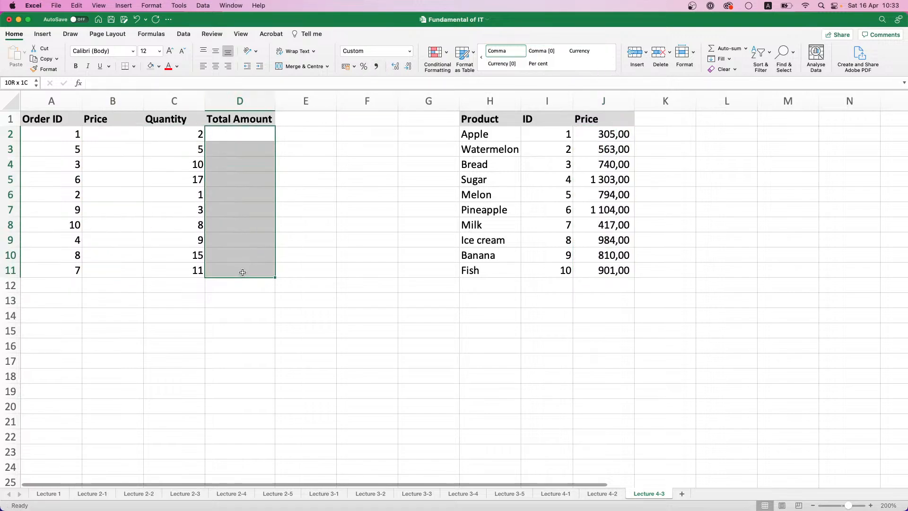
{"action": "left_click", "coordinate": [375, 67]}
Begin a VLOOKUP formula in B2 with A2 as the lookup value and H1:J11 as the table array
{"action": "mouse_move", "coordinate": [102, 135]}
{"action": "left_mouse_down"}
{"action": "mouse_move", "coordinate": [102, 147]}
{"action": "mouse_move", "coordinate": [102, 135]}
{"action": "left_mouse_up"}
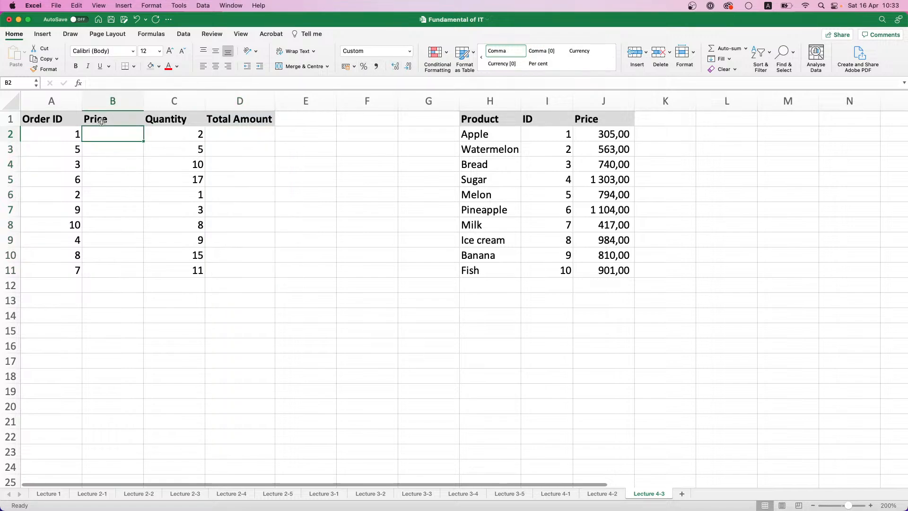
{"action": "type", "text": "="}
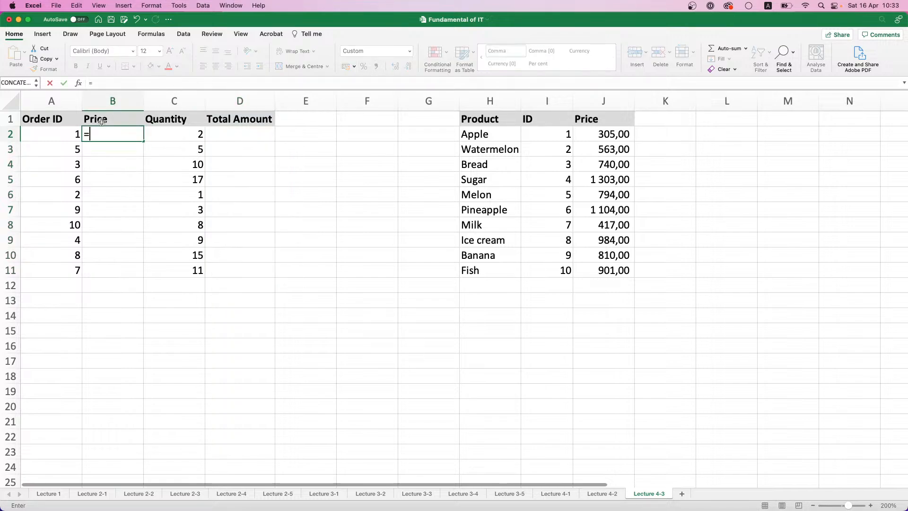
{"action": "type", "text": "VL"}
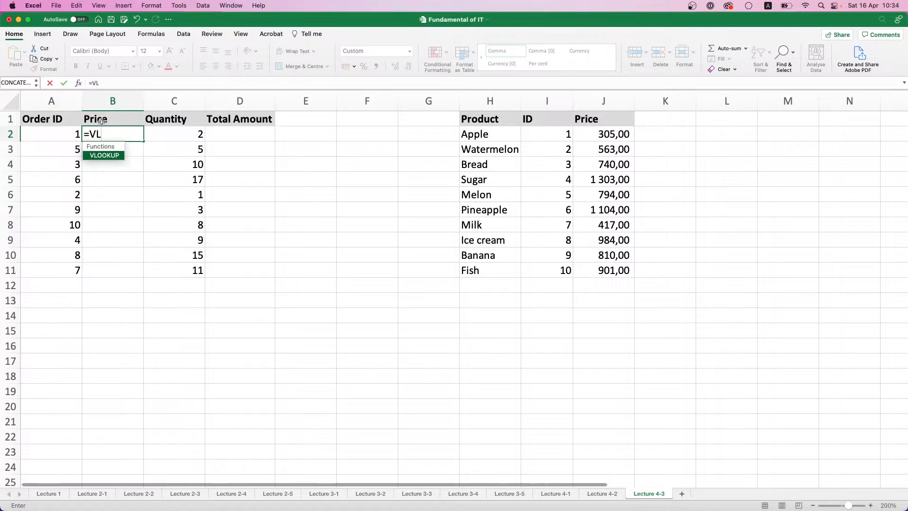
{"action": "double_click", "coordinate": [104, 155]}
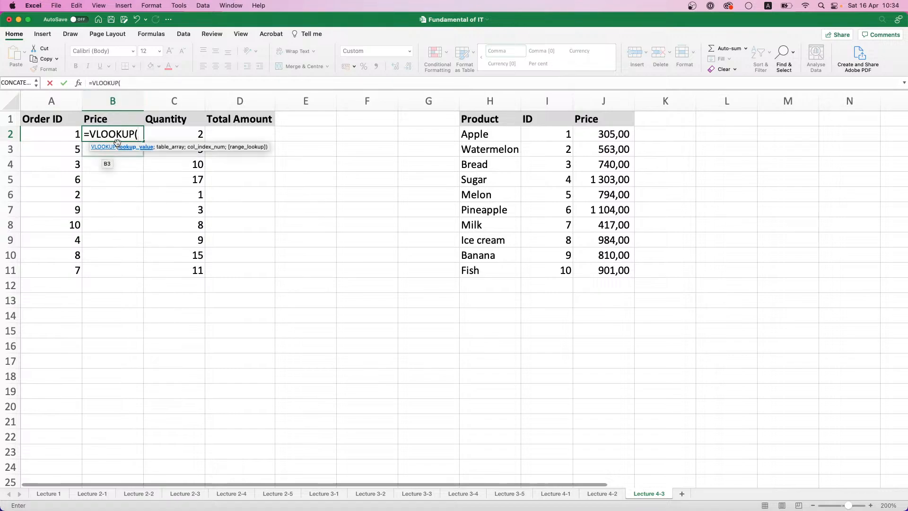
{"action": "left_click", "coordinate": [52, 132]}
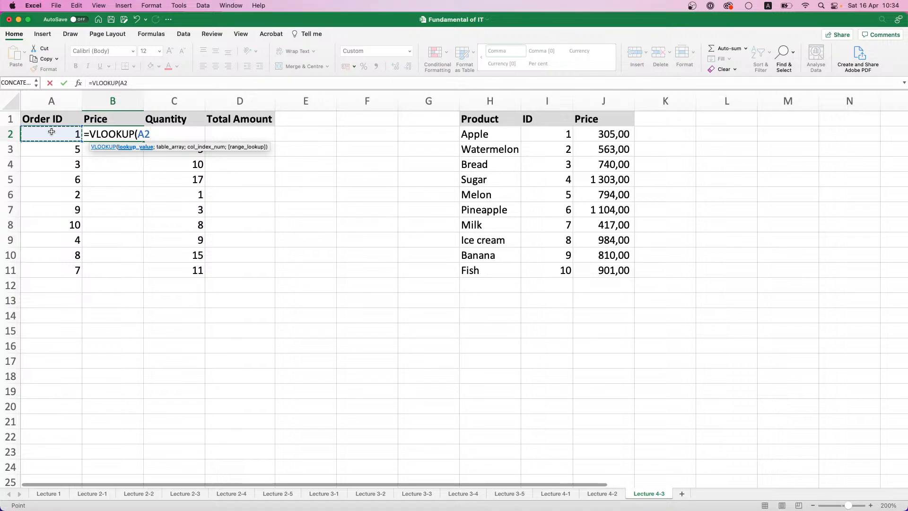
{"action": "type", "text": ";"}
{"action": "left_click_drag", "start_coordinate": [468, 120], "coordinate": [597, 274]}
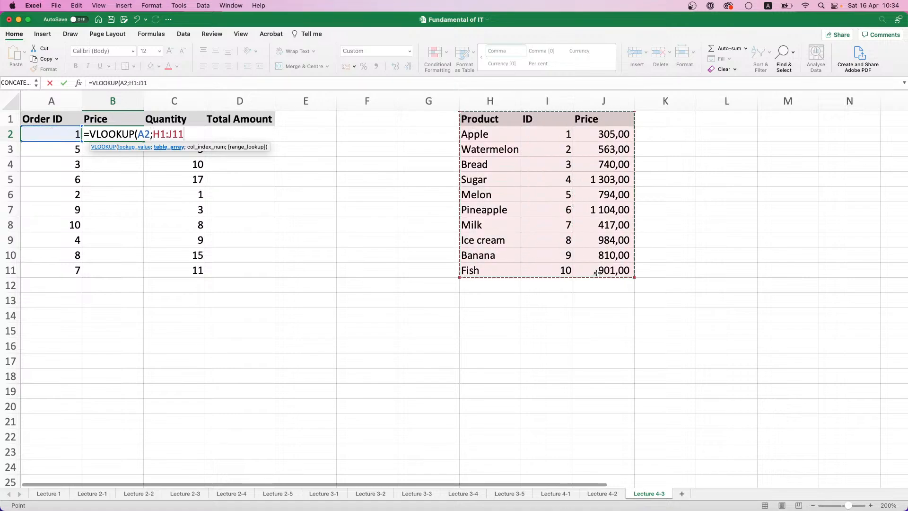
{"action": "type", "text": "4"}
{"action": "key", "text": "BackSpace"}
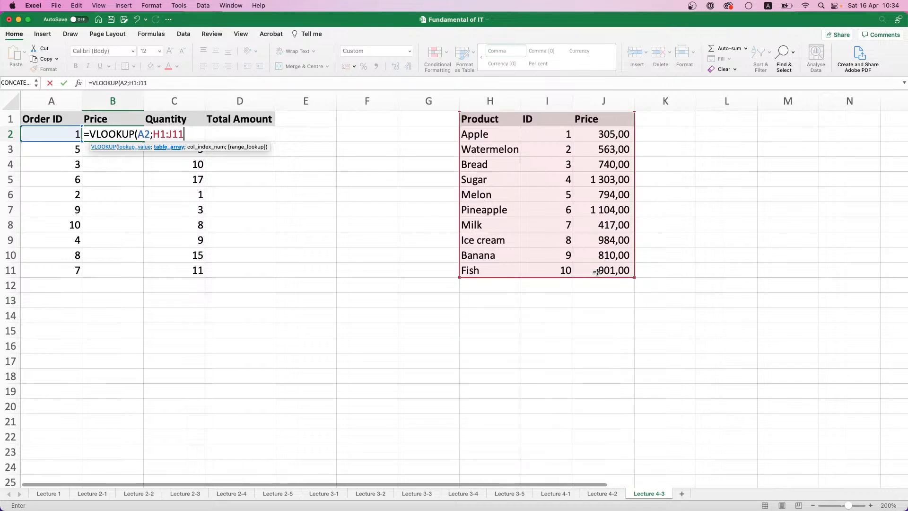
Make the table range absolute as $H$1:$J$11 and complete the VLOOKUP with column index 3 and match type 0
{"action": "key", "text": "F4"}
{"action": "double_click", "coordinate": [163, 135]}
{"action": "key", "text": "F4"}
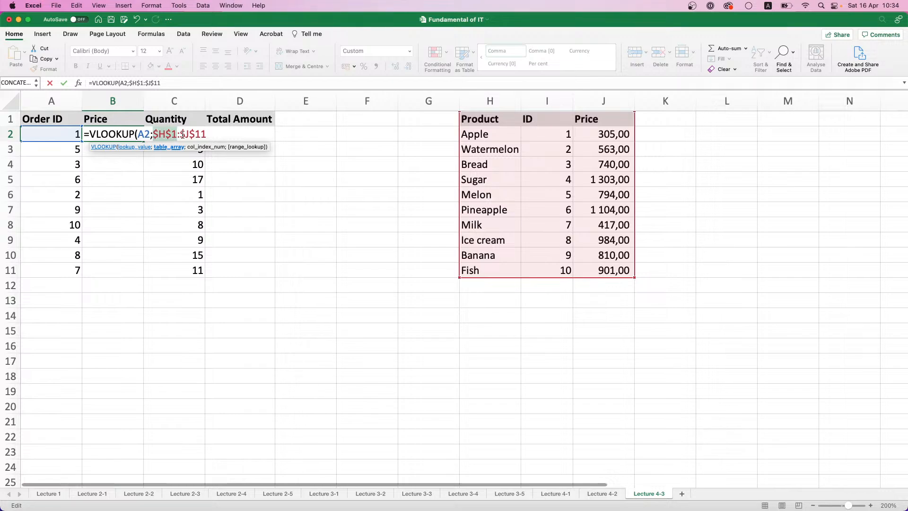
{"action": "left_click", "coordinate": [206, 135]}
{"action": "type", "text": ";"}
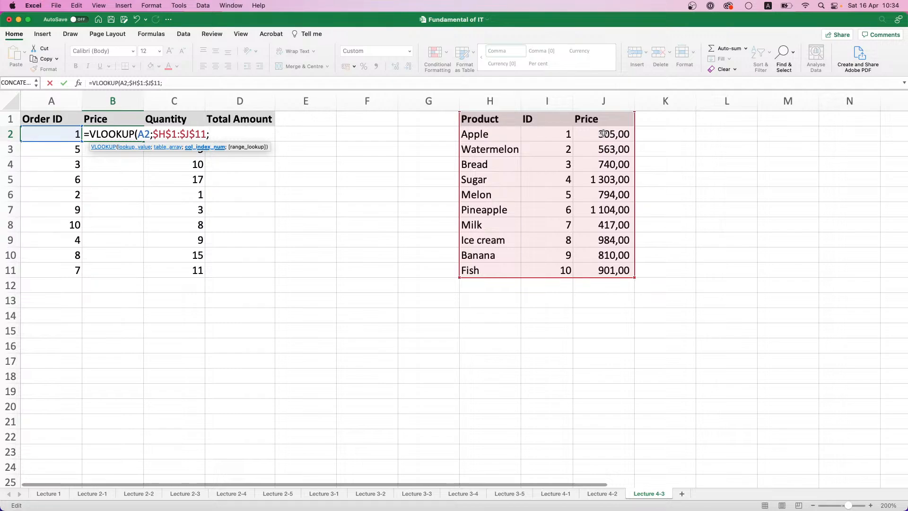
{"action": "type", "text": "3;"}
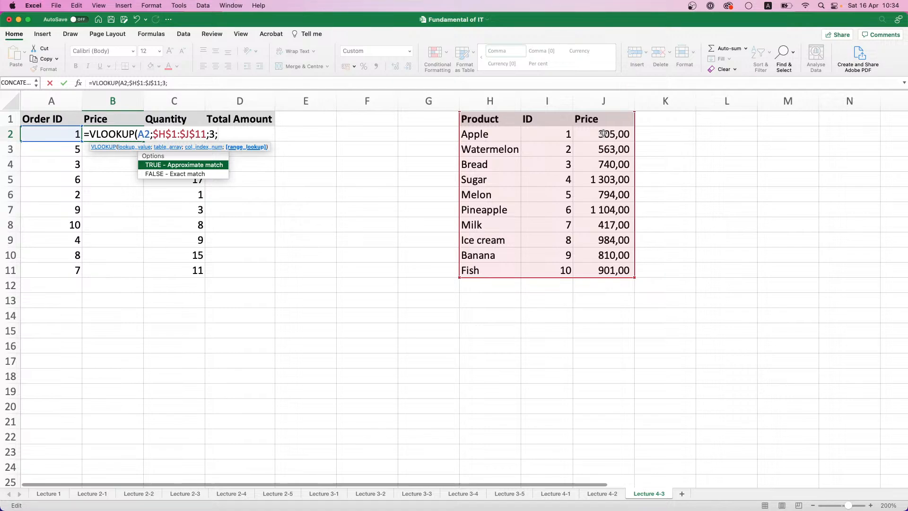
{"action": "type", "text": "0)"}
{"action": "key", "text": "Return"}
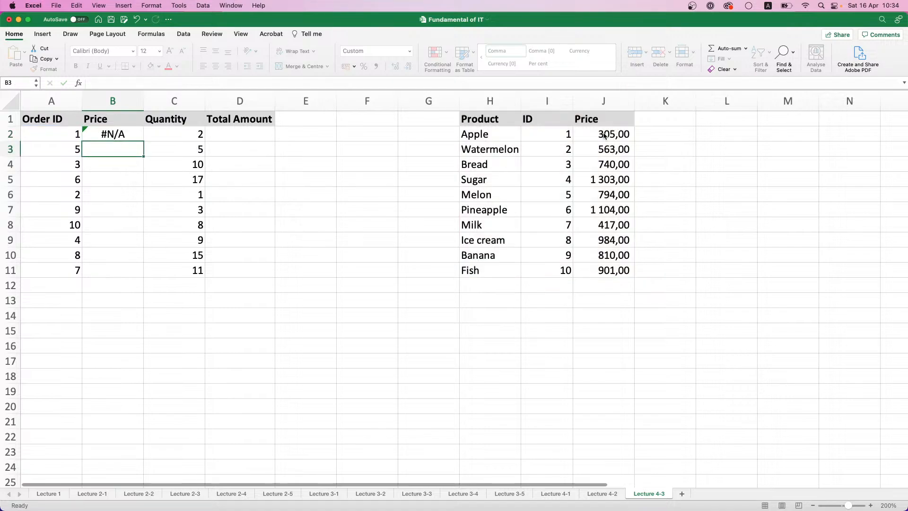
Fill the VLOOKUP formula from B2 down to B11
{"action": "left_click", "coordinate": [126, 137]}
{"action": "double_click", "coordinate": [143, 141]}
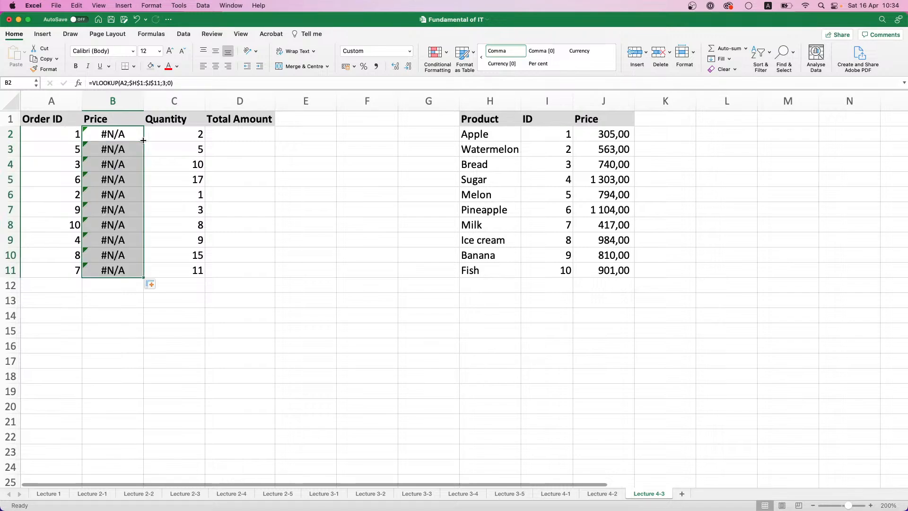
{"action": "left_click", "coordinate": [128, 278]}
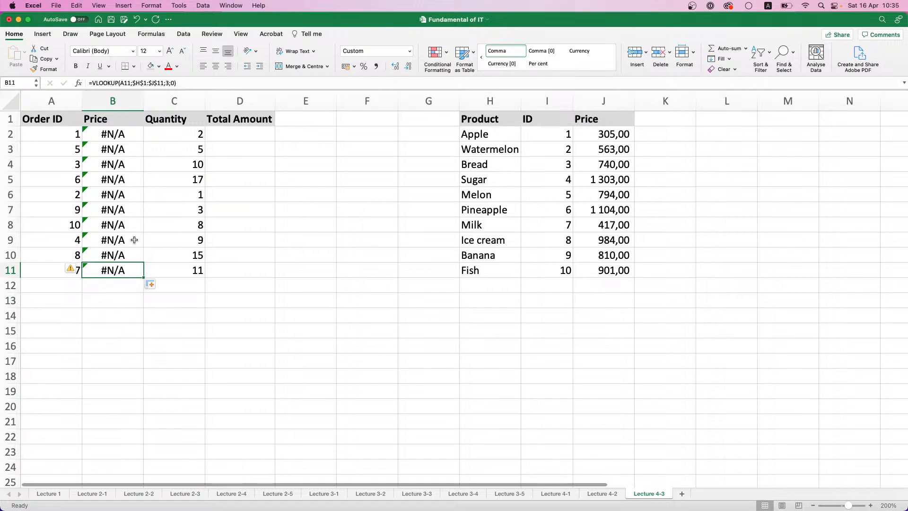
Compare the order IDs in A2:A11 with the IDs in I2:I11 and the product names in H2:H11
{"action": "left_click_drag", "start_coordinate": [51, 135], "coordinate": [50, 272]}
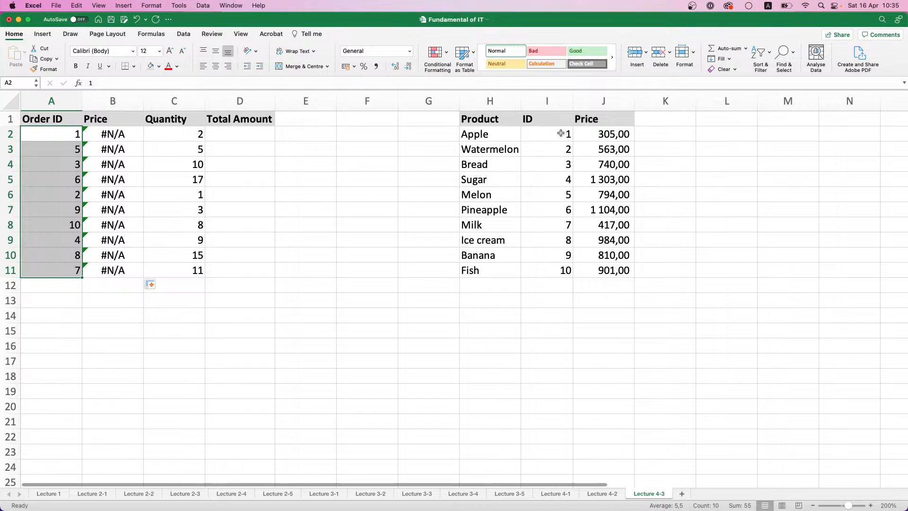
{"action": "left_click_drag", "start_coordinate": [561, 135], "coordinate": [560, 265]}
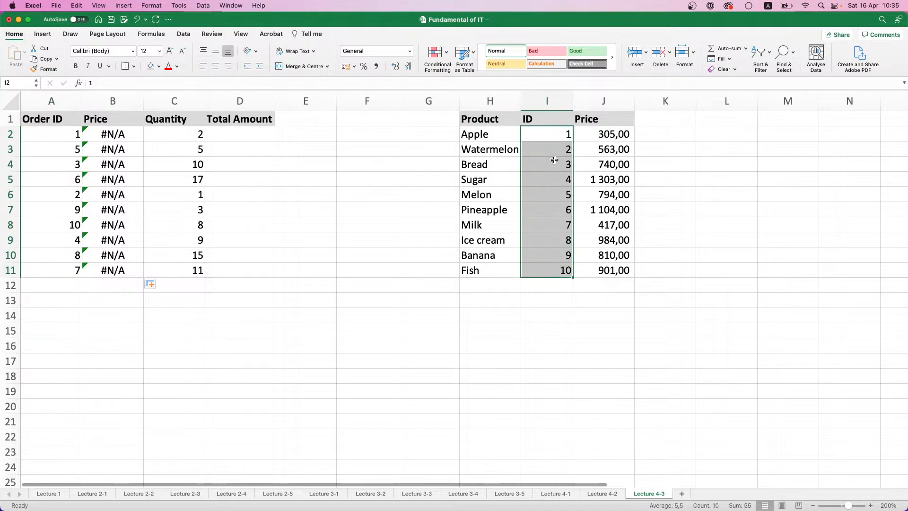
{"action": "left_click_drag", "start_coordinate": [482, 133], "coordinate": [474, 271]}
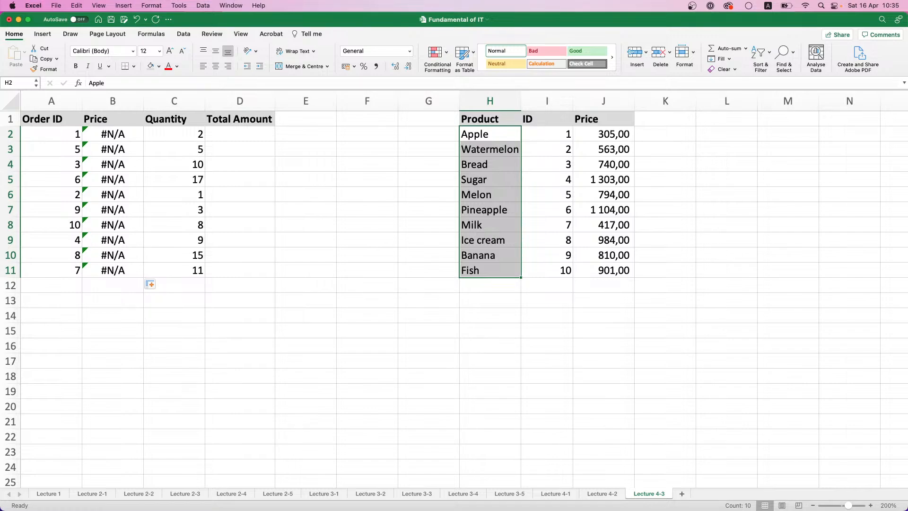
Add the column header Row in cell E1 beside Total Amount
{"action": "left_click", "coordinate": [316, 118]}
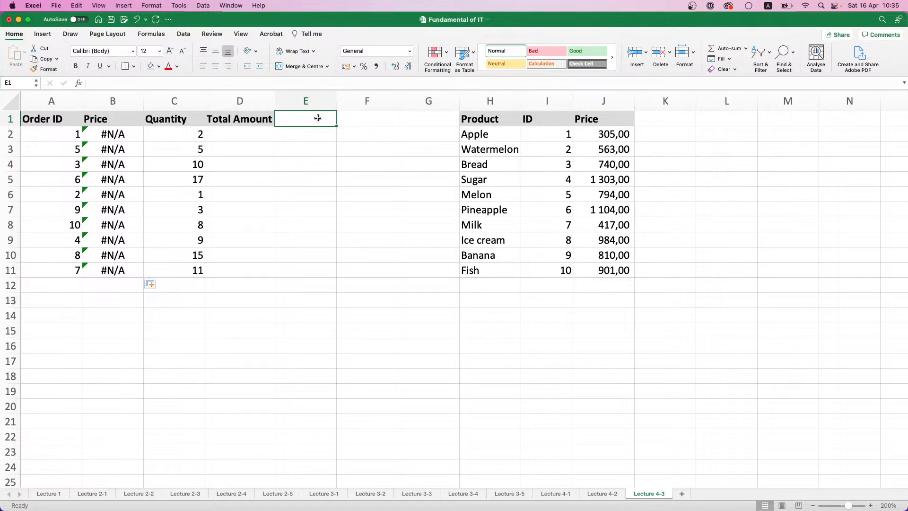
{"action": "type", "text": "R"}
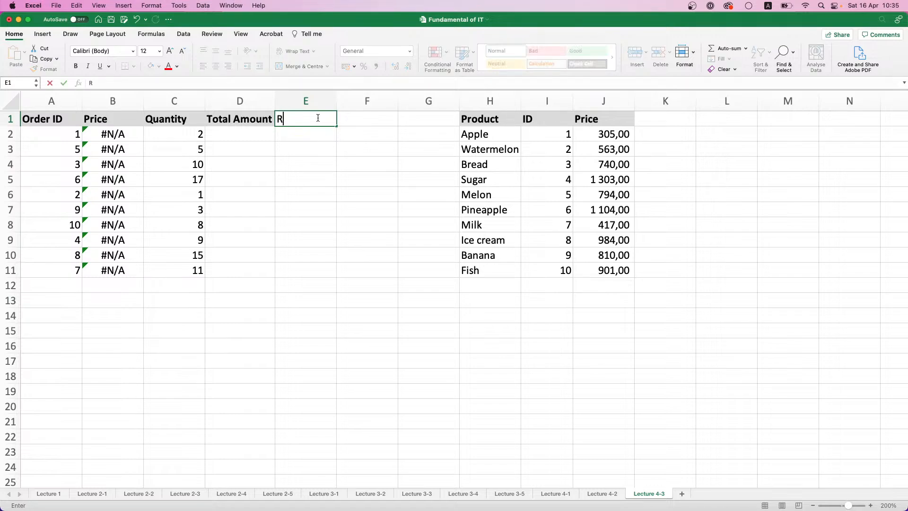
{"action": "type", "text": "ow"}
{"action": "key", "text": "Return"}
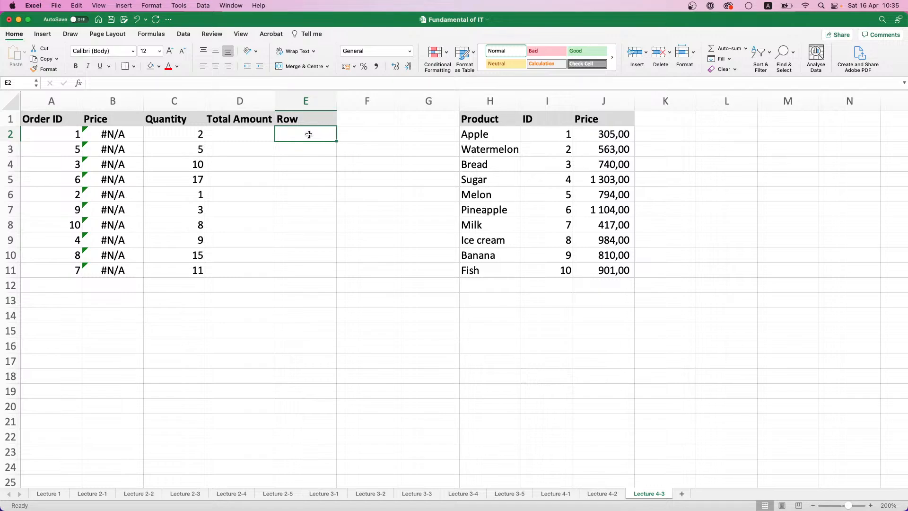
Clear the VLOOKUP formulas from the order table's price cells B2:B11
{"action": "left_click_drag", "start_coordinate": [116, 136], "coordinate": [107, 264]}
{"action": "key", "text": "Delete"}
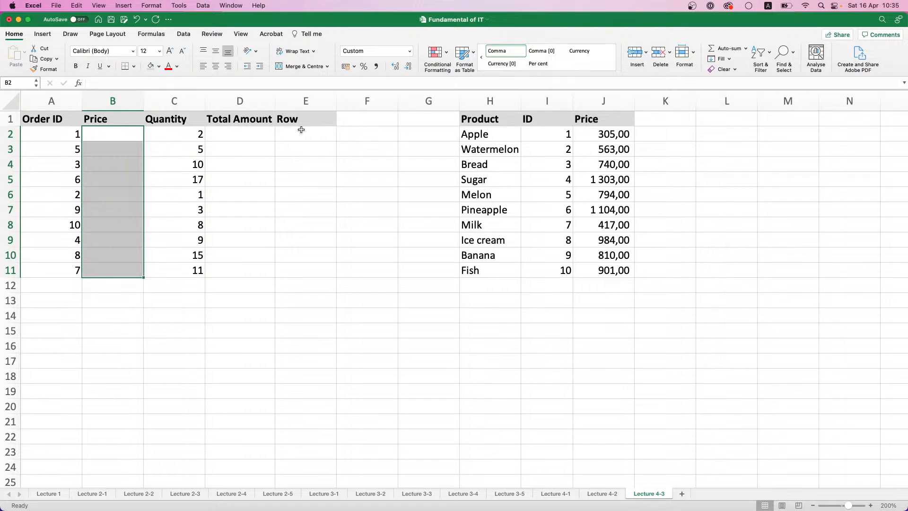
Examine the product IDs in I2:I11 and the order IDs in column A that need matching row numbers
{"action": "left_click", "coordinate": [301, 130]}
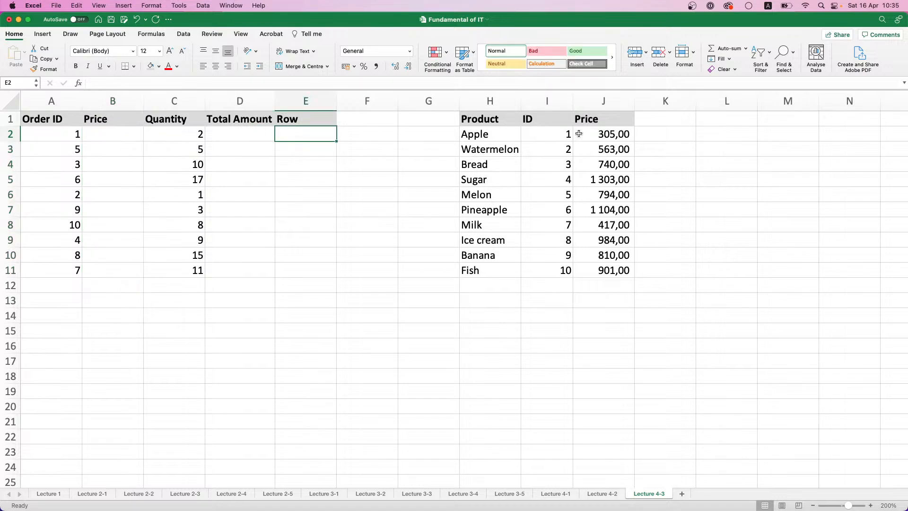
{"action": "left_click_drag", "start_coordinate": [554, 132], "coordinate": [545, 252]}
{"action": "left_click", "coordinate": [544, 268]}
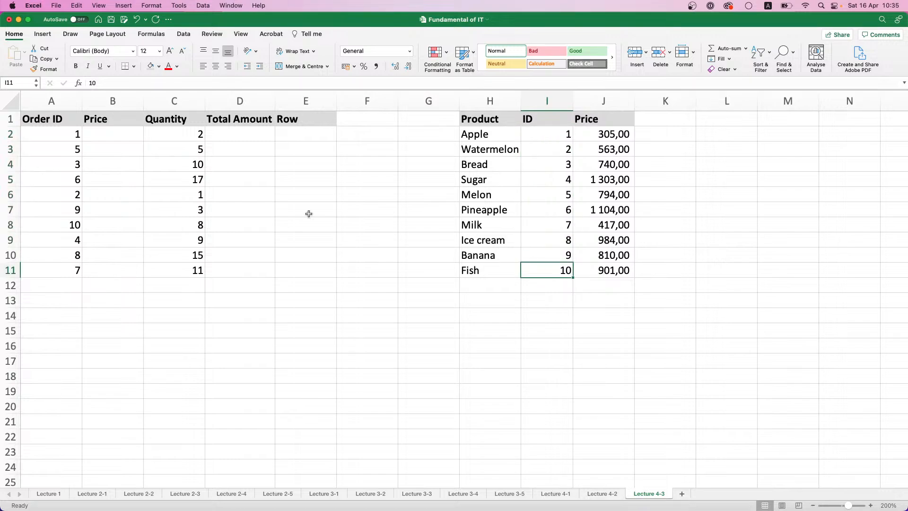
{"action": "left_click", "coordinate": [46, 139]}
{"action": "left_click", "coordinate": [51, 149]}
{"action": "left_click", "coordinate": [52, 166]}
{"action": "left_click", "coordinate": [53, 133]}
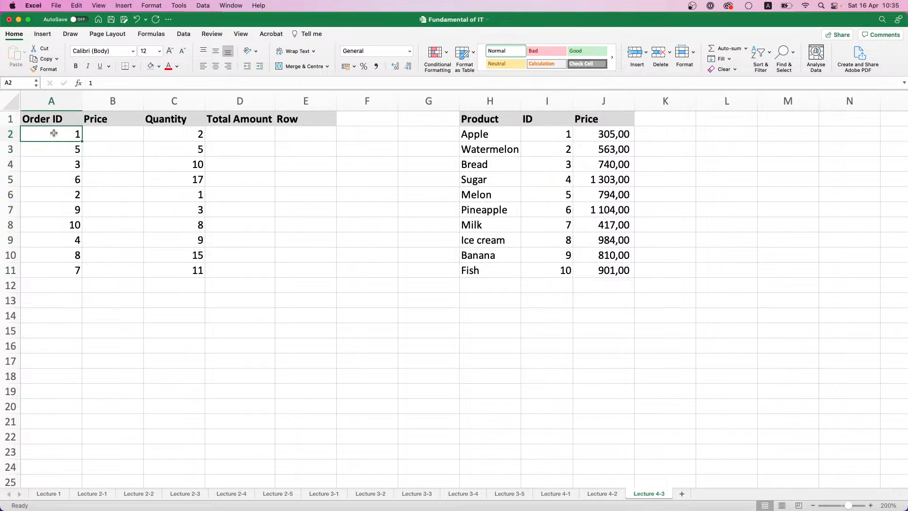
{"action": "left_click_drag", "start_coordinate": [55, 185], "coordinate": [55, 189]}
{"action": "left_click", "coordinate": [51, 241]}
Enter =MATCH(A2;$I$2:$I$11;0) in cell E2 of the Row column and fill it down to E11
{"action": "left_click", "coordinate": [289, 139]}
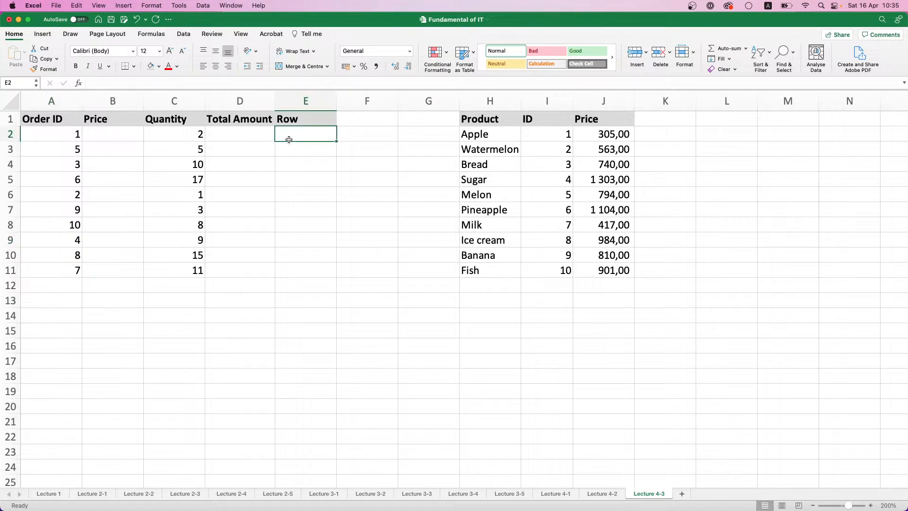
{"action": "type", "text": "="}
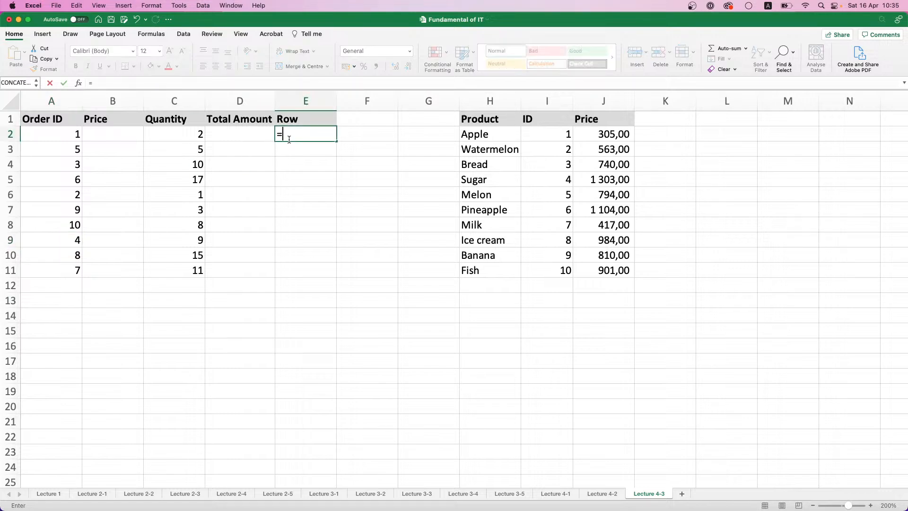
{"action": "type", "text": "MAT"}
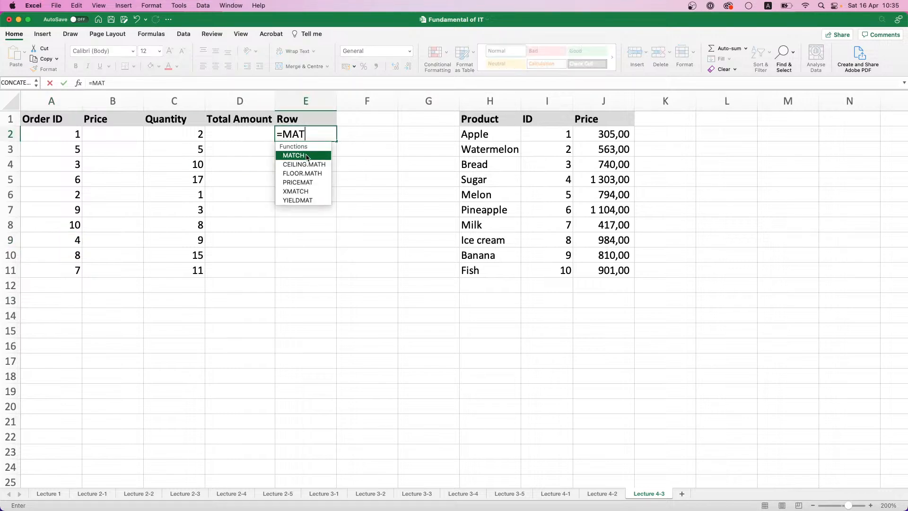
{"action": "double_click", "coordinate": [308, 157]}
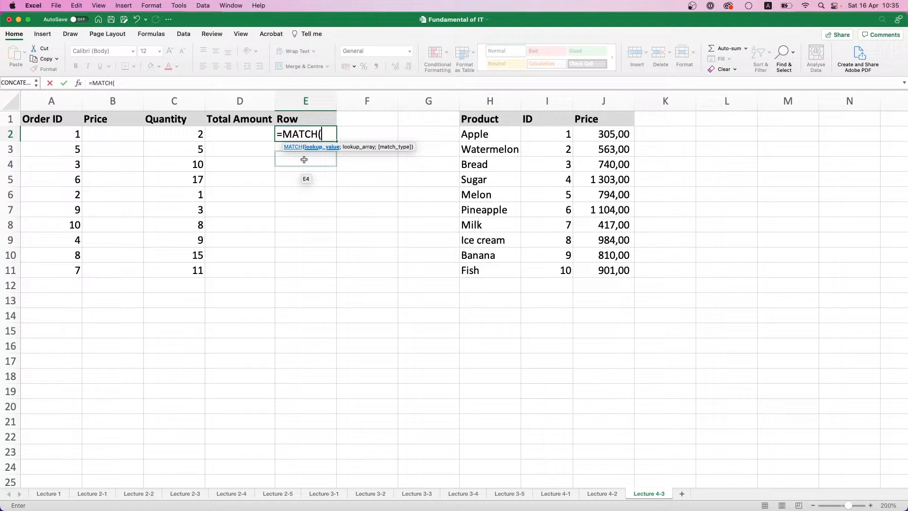
{"action": "left_click", "coordinate": [42, 135]}
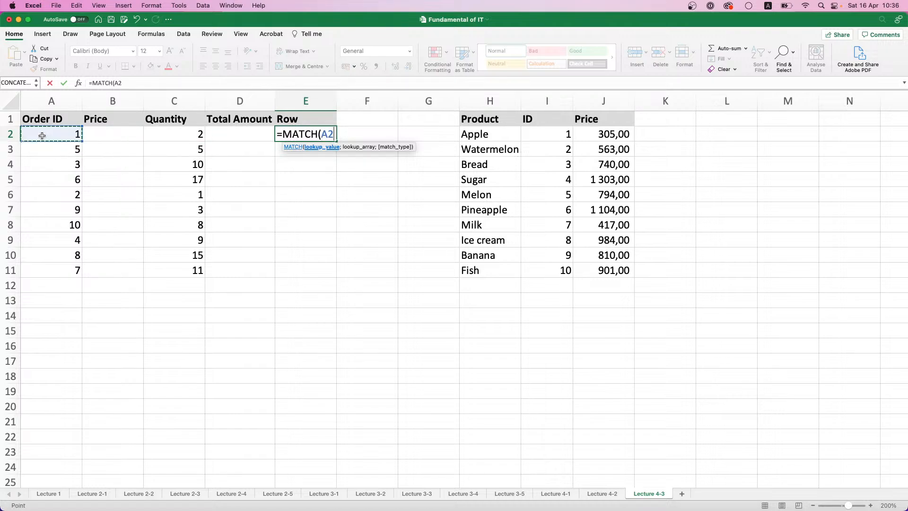
{"action": "type", "text": ";"}
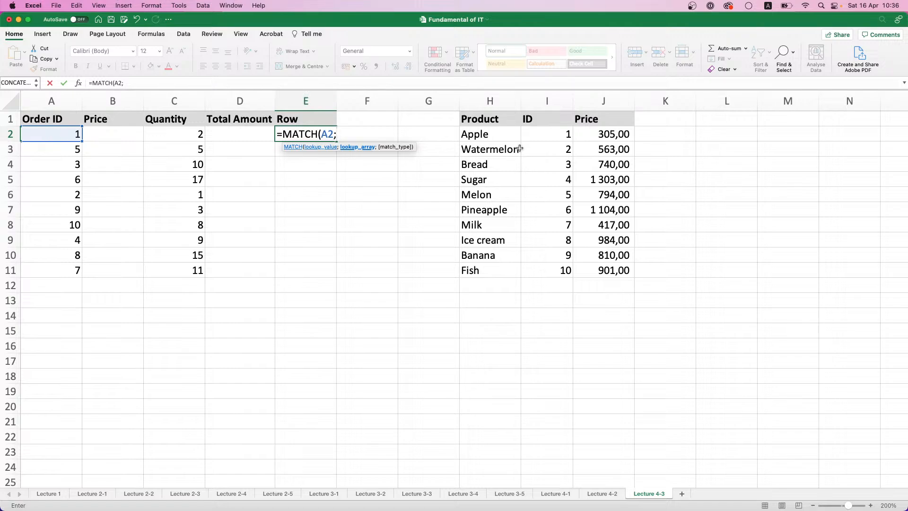
{"action": "left_click", "coordinate": [544, 133]}
{"action": "left_click_drag", "start_coordinate": [544, 133], "coordinate": [546, 274]}
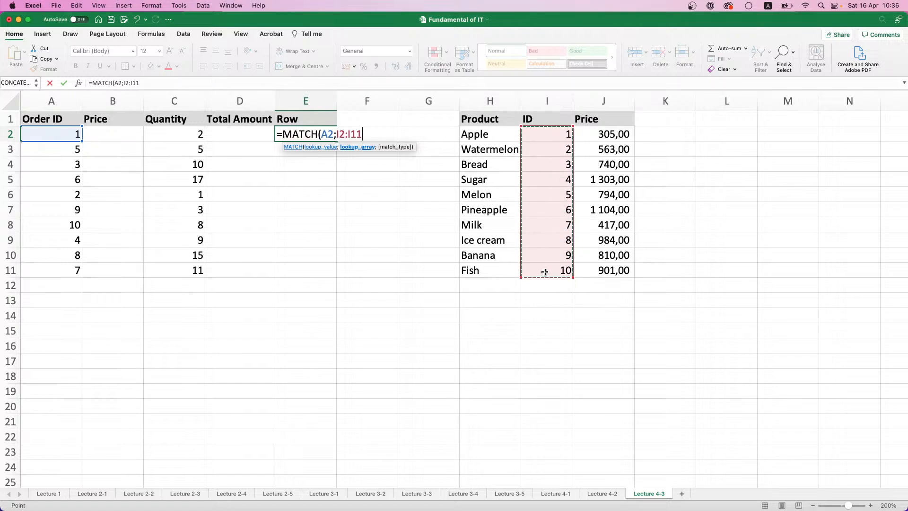
{"action": "key", "text": "F4"}
{"action": "type", "text": ";"}
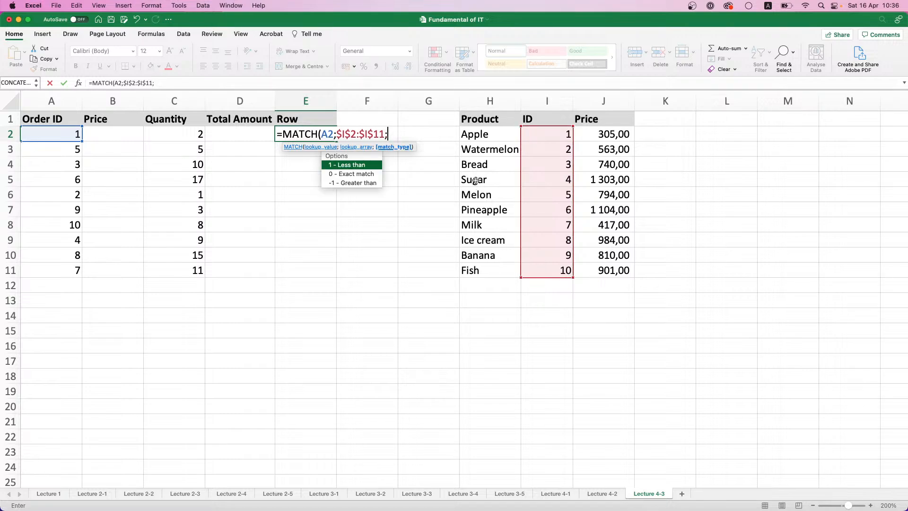
{"action": "type", "text": "0)"}
{"action": "key", "text": "Return"}
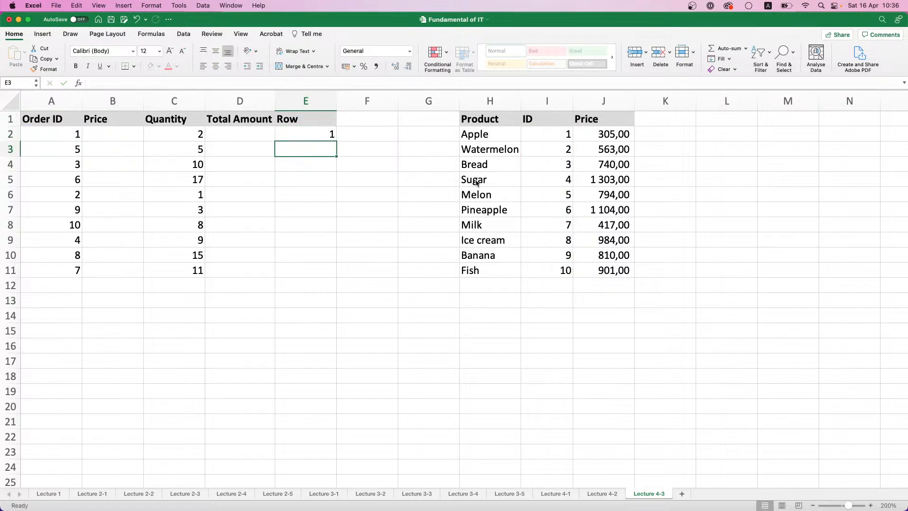
{"action": "left_click", "coordinate": [308, 134]}
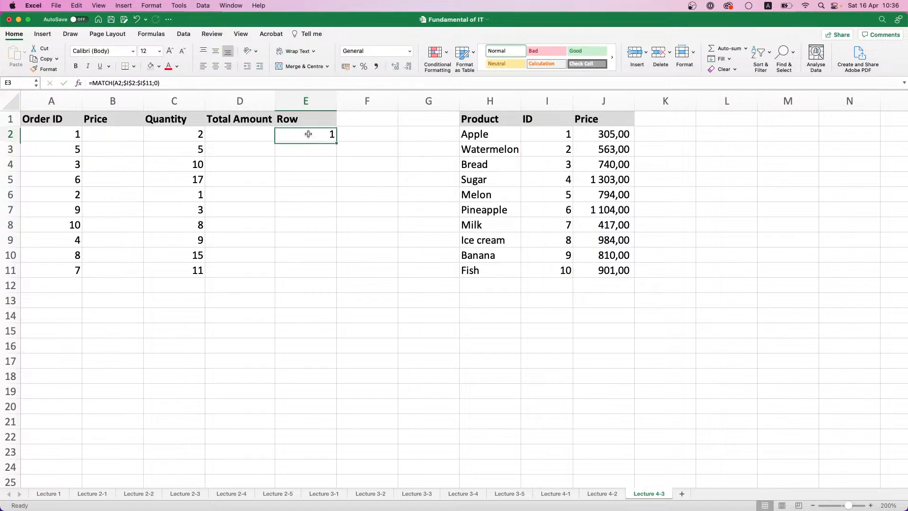
{"action": "double_click", "coordinate": [333, 139]}
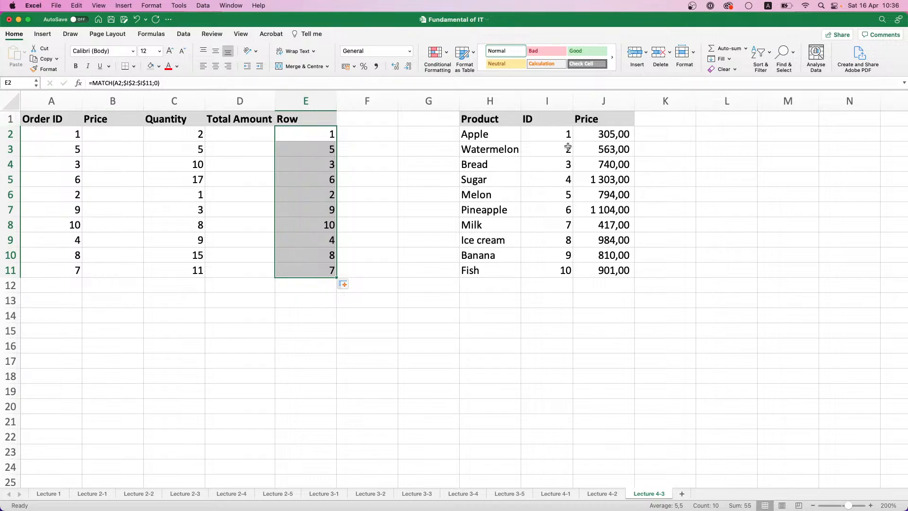
Extend the MATCH lookup range in E2 to $I$1:$I$11 and refill the formula down to E11
{"action": "left_click", "coordinate": [312, 137]}
{"action": "left_click", "coordinate": [130, 85]}
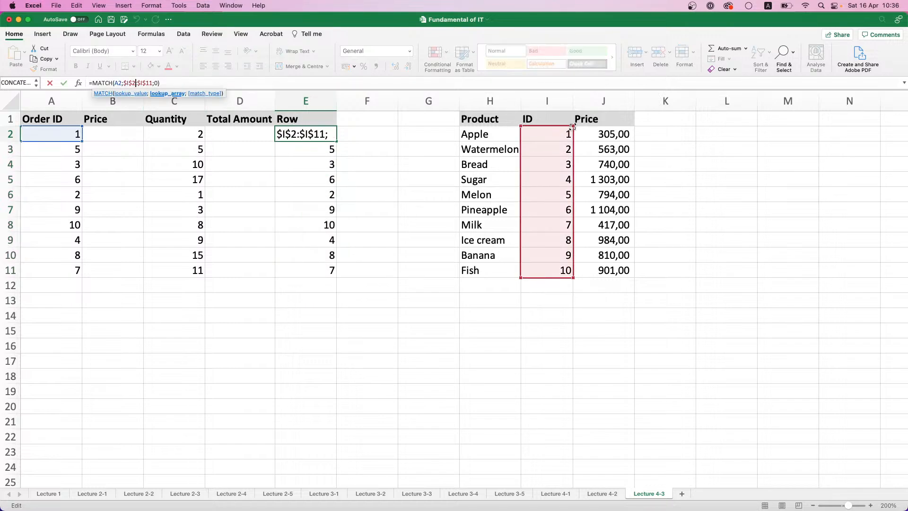
{"action": "left_click_drag", "start_coordinate": [573, 128], "coordinate": [573, 113]}
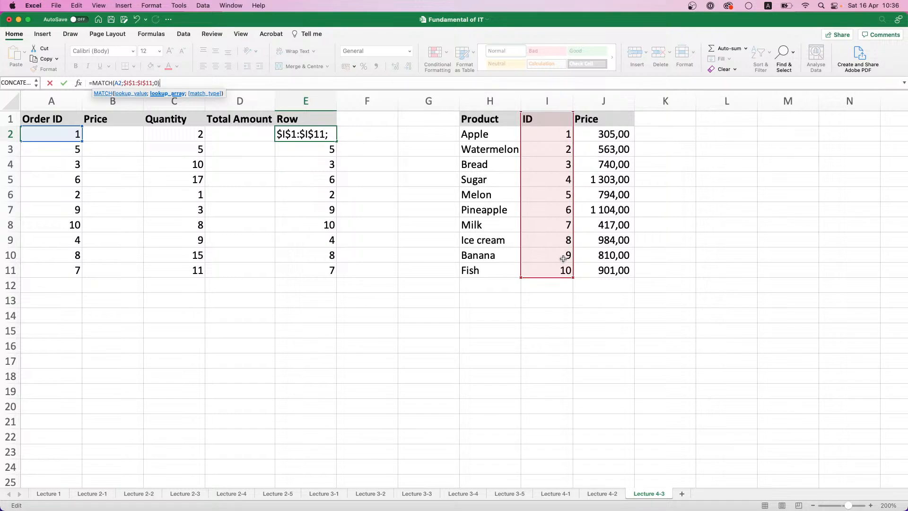
{"action": "key", "text": "Return"}
{"action": "left_click", "coordinate": [320, 139]}
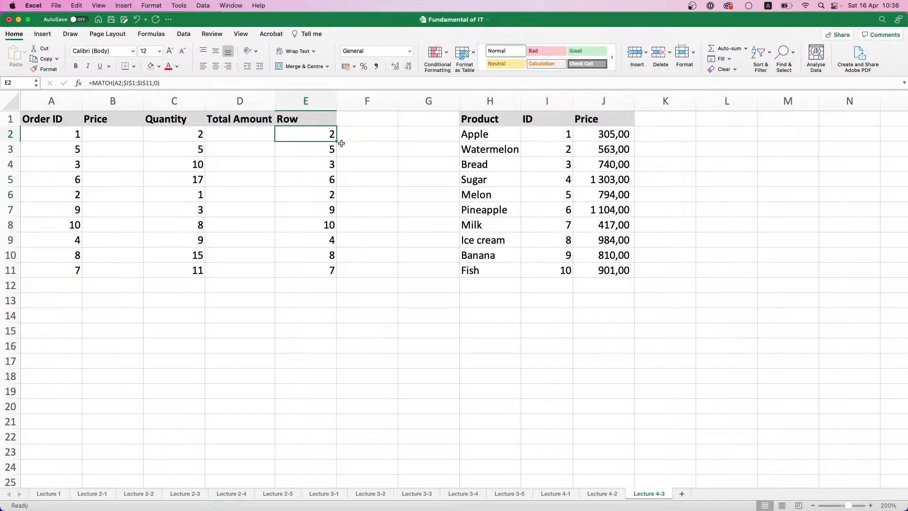
{"action": "double_click", "coordinate": [337, 141]}
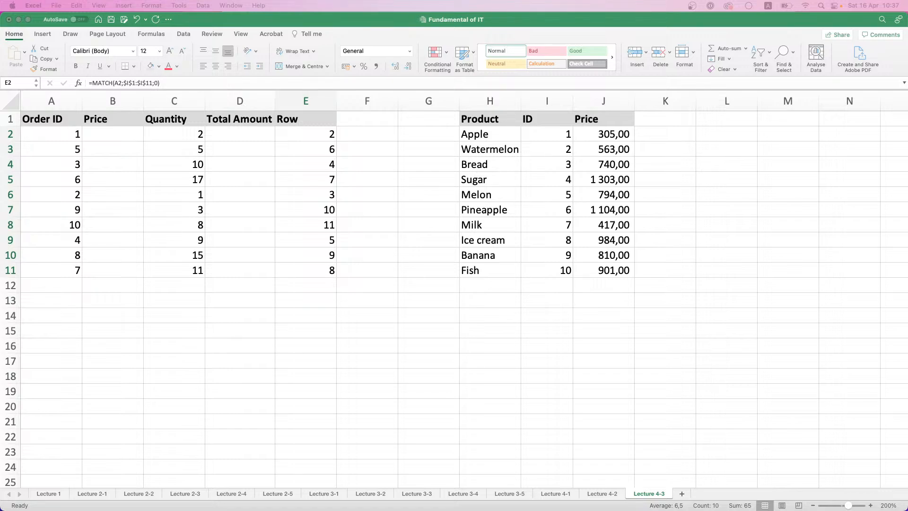
Enter =INDEX(H1:J11;E2;3) in cell B2 to return the first order's price from the product table
{"action": "left_click", "coordinate": [113, 136]}
{"action": "left_click", "coordinate": [115, 136]}
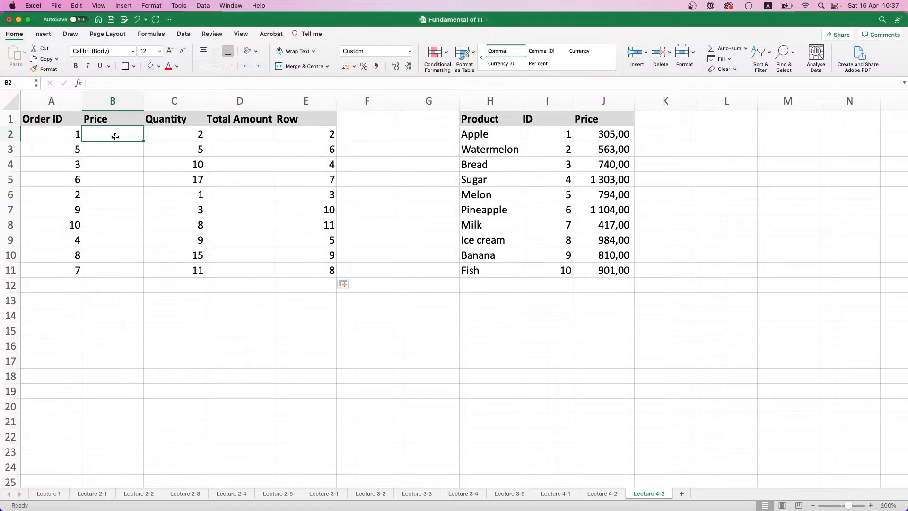
{"action": "type", "text": "=INDEX("}
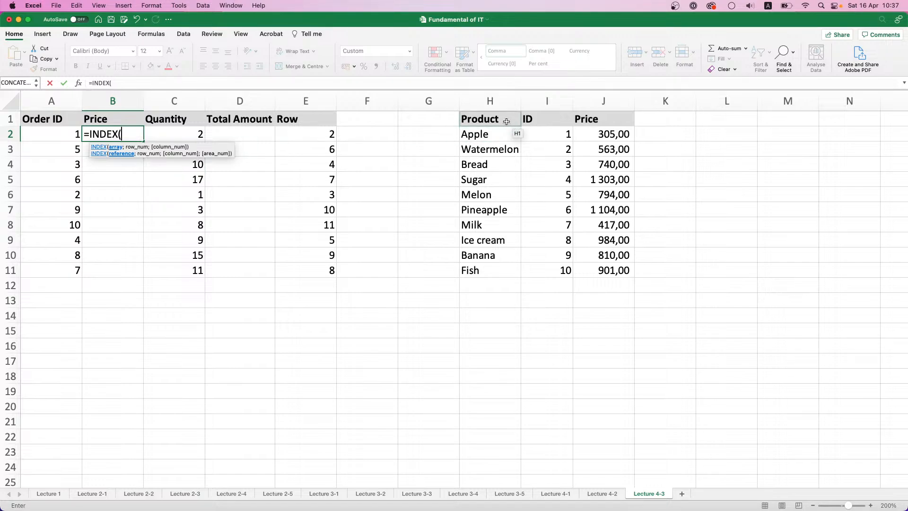
{"action": "left_click_drag", "start_coordinate": [506, 122], "coordinate": [602, 268]}
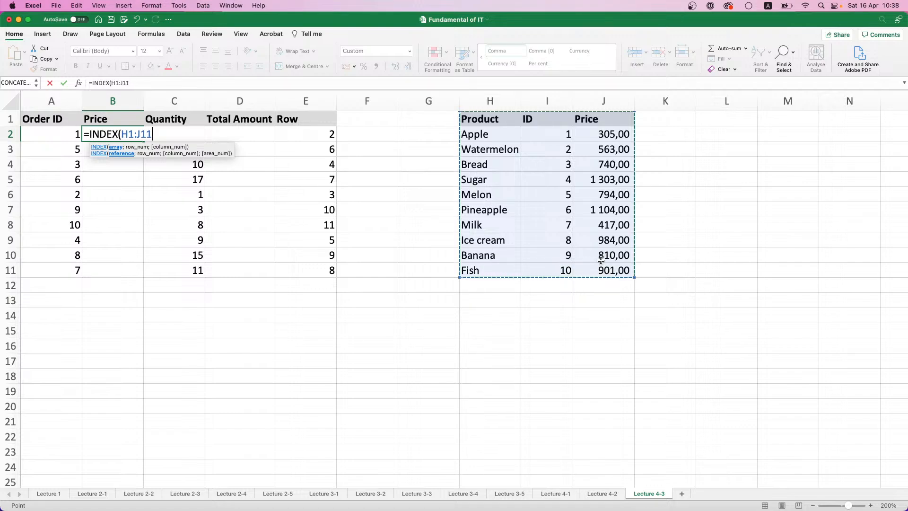
{"action": "type", "text": ";"}
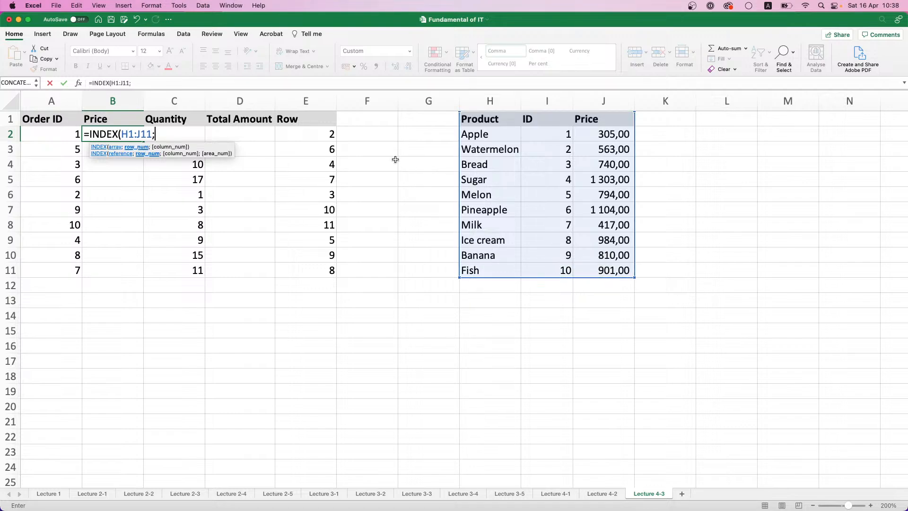
{"action": "left_click", "coordinate": [311, 137]}
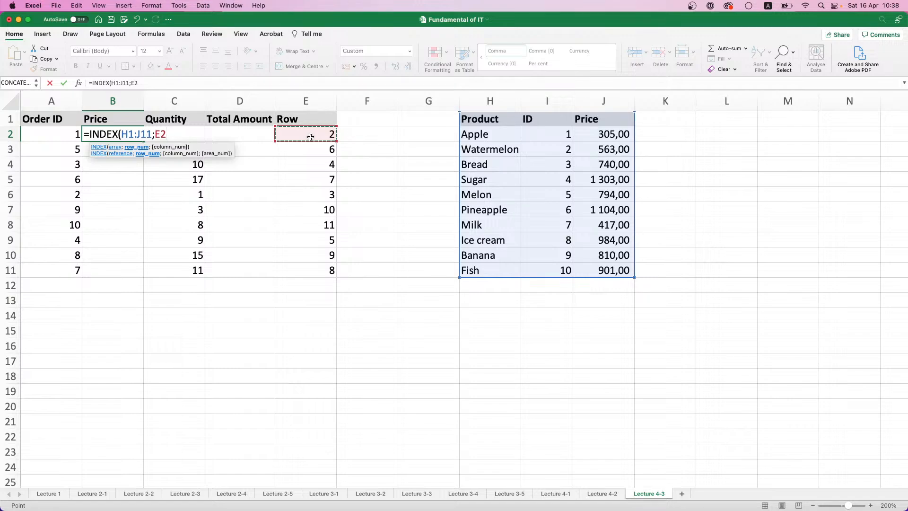
{"action": "type", "text": ";"}
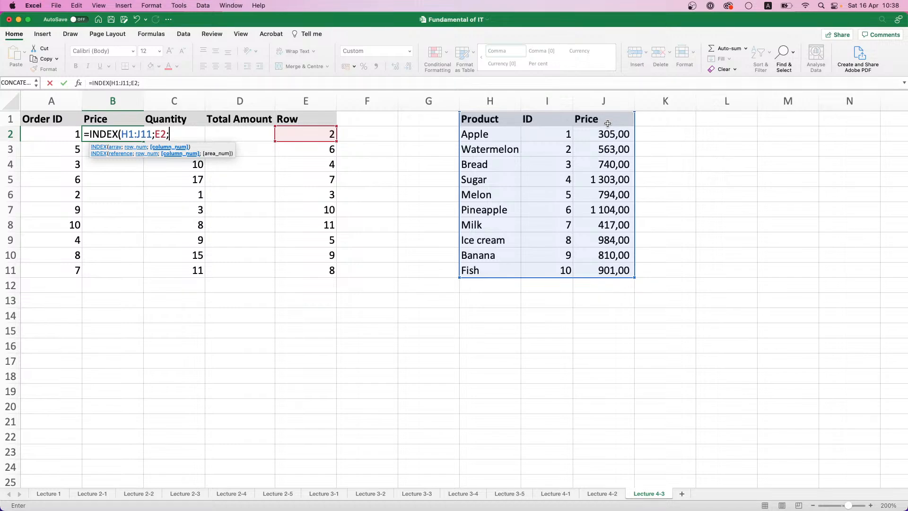
{"action": "type", "text": "3)"}
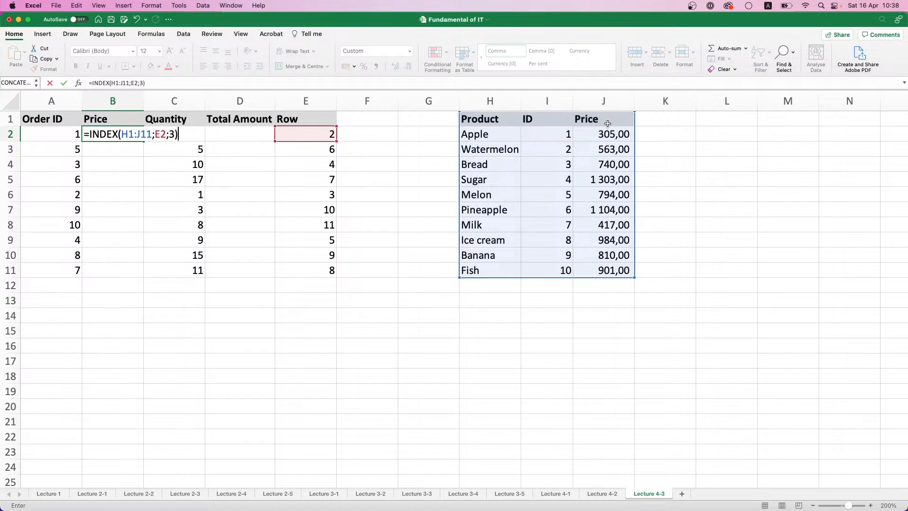
{"action": "key", "text": "Return"}
Make the INDEX range in B2 absolute as $H$1:$J$11 and fill the formula down to B11
{"action": "left_click", "coordinate": [142, 136]}
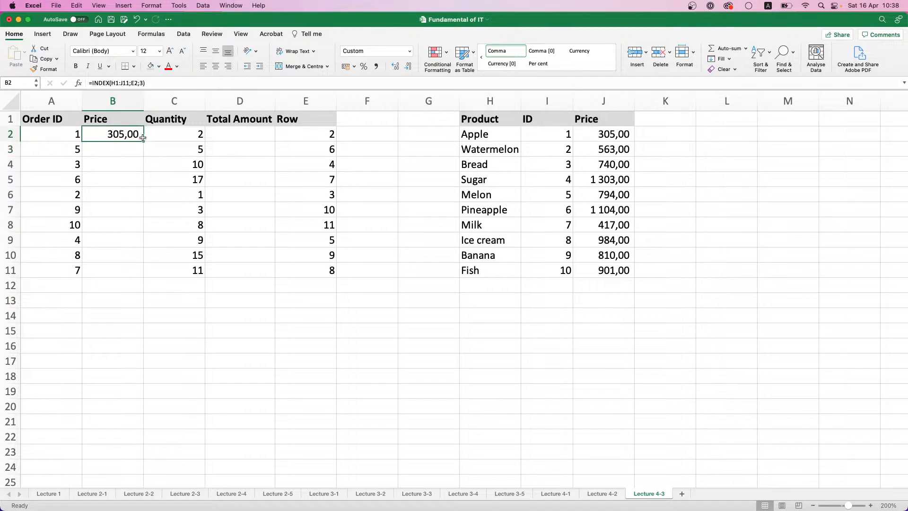
{"action": "left_click", "coordinate": [127, 83]}
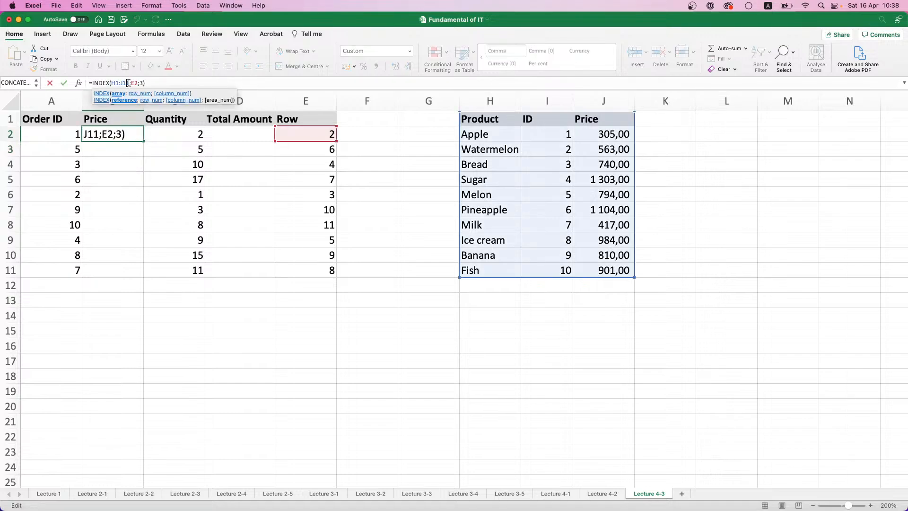
{"action": "left_click_drag", "start_coordinate": [129, 83], "coordinate": [112, 84]}
{"action": "key", "text": "F4"}
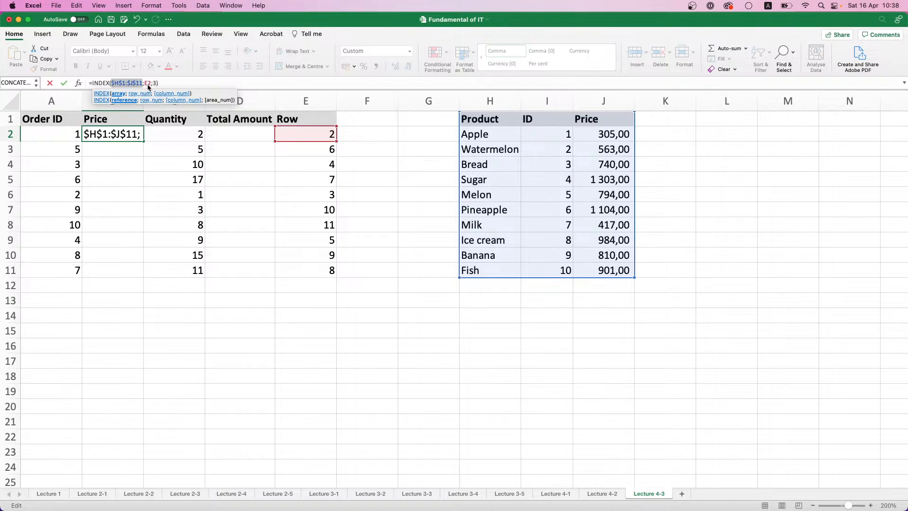
{"action": "key", "text": "Return"}
{"action": "left_click", "coordinate": [142, 136]}
{"action": "double_click", "coordinate": [141, 137]}
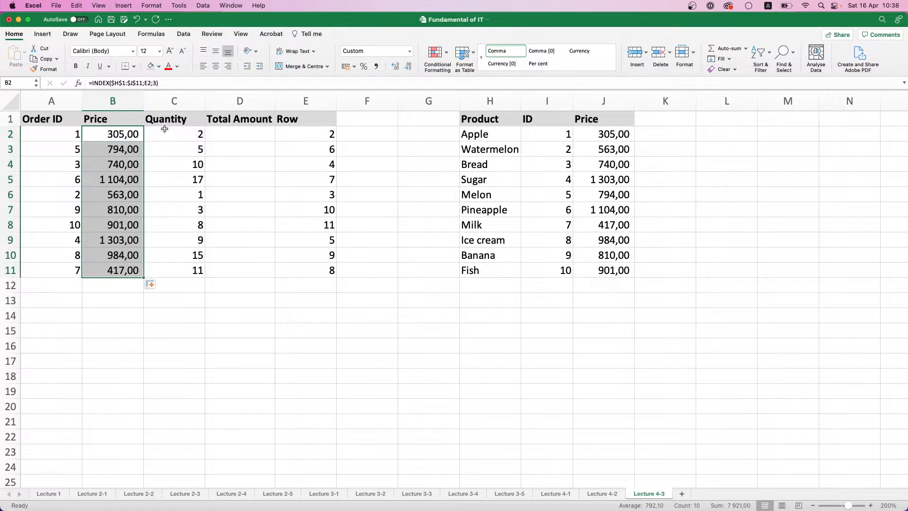
Replace the E2 row argument of the INDEX formula in B2 with a nested MATCH(A2;I1:I11)
{"action": "left_click", "coordinate": [125, 135]}
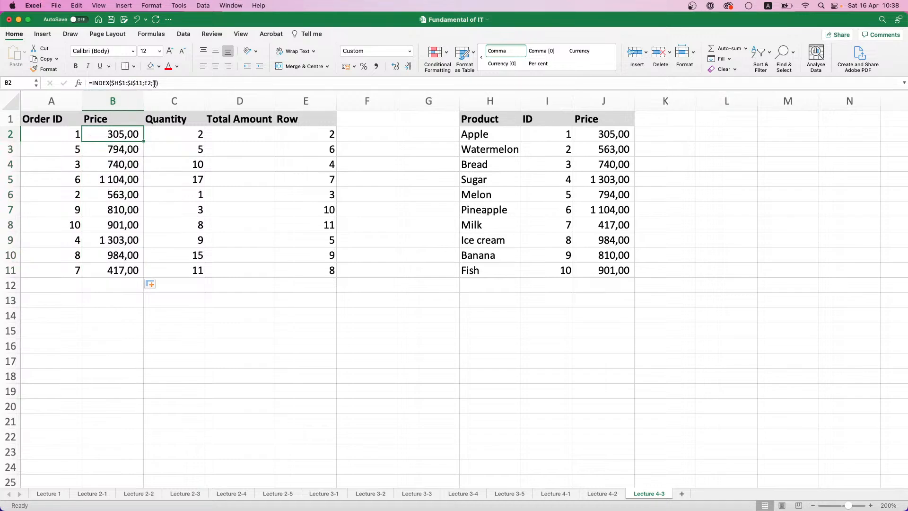
{"action": "left_click", "coordinate": [150, 83]}
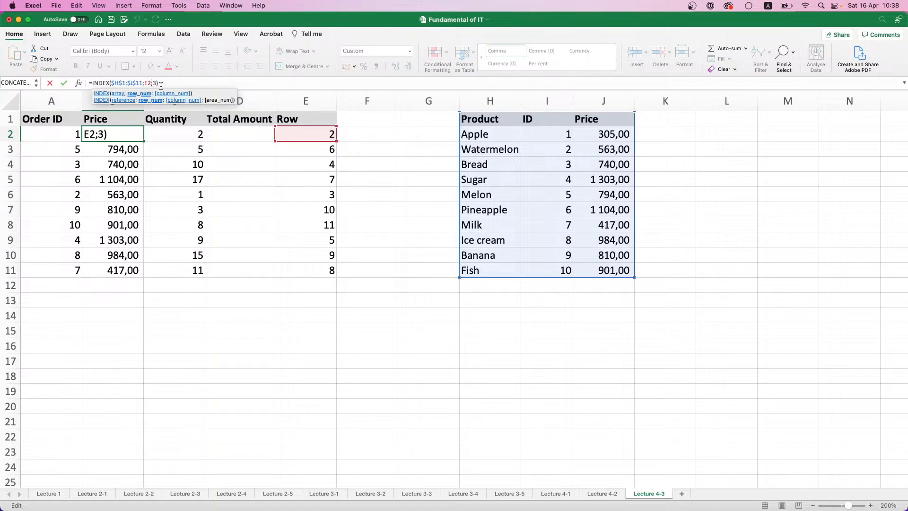
{"action": "key", "text": "shift+Left"}
{"action": "key", "text": "shift+Left"}
{"action": "type", "text": "MATCH("}
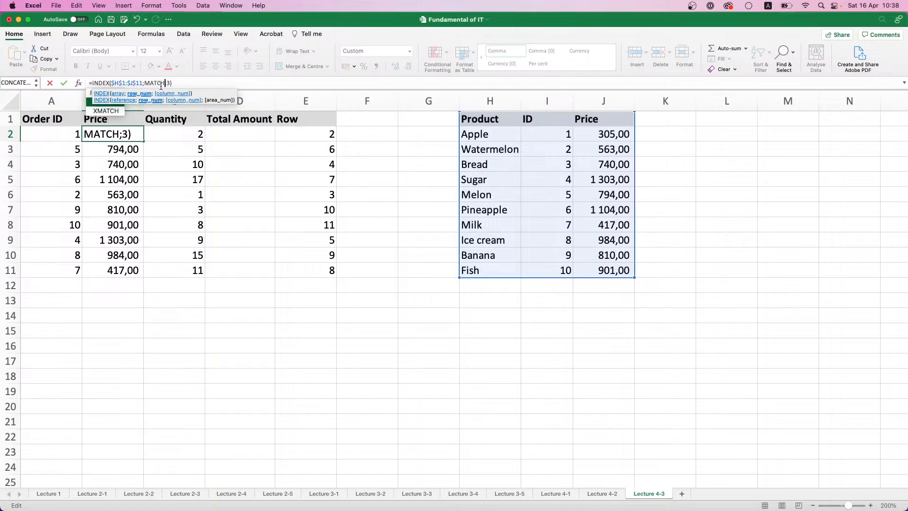
{"action": "left_click", "coordinate": [63, 132]}
{"action": "type", "text": ";"}
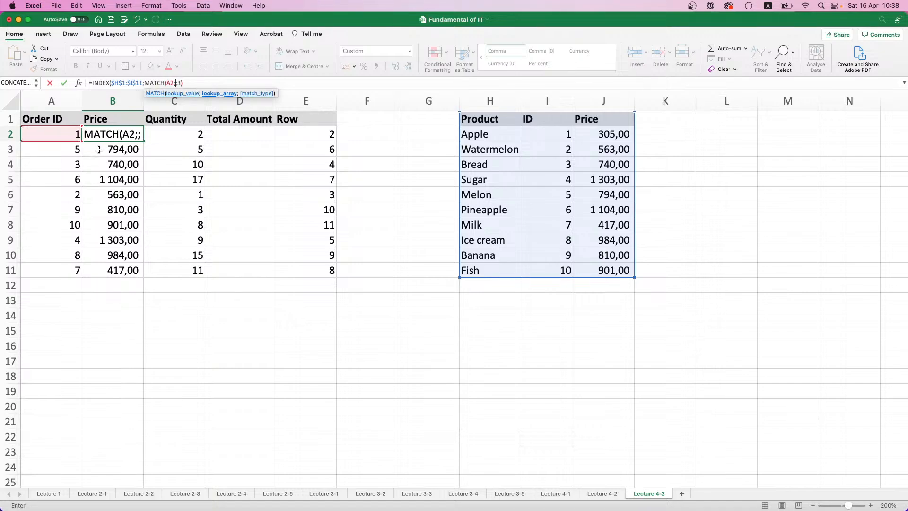
{"action": "left_click_drag", "start_coordinate": [557, 119], "coordinate": [551, 270]}
{"action": "type", "text": ")"}
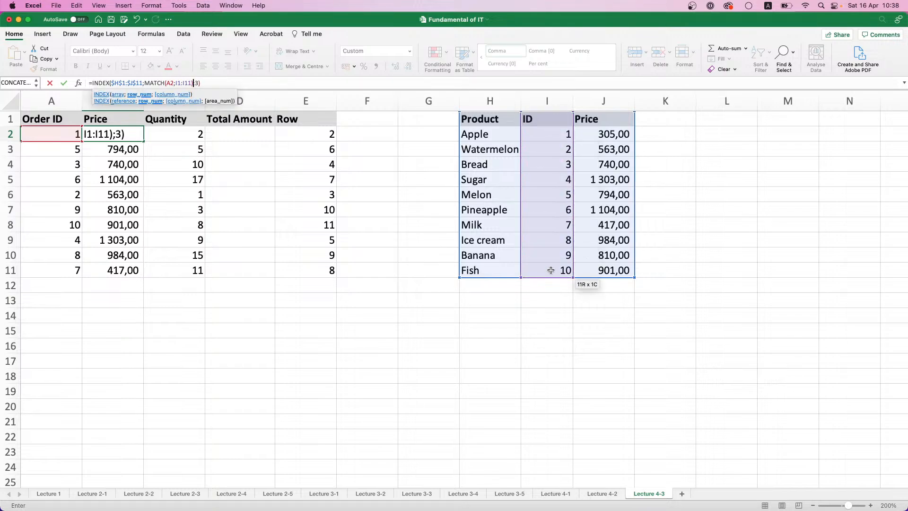
{"action": "key", "text": "Return"}
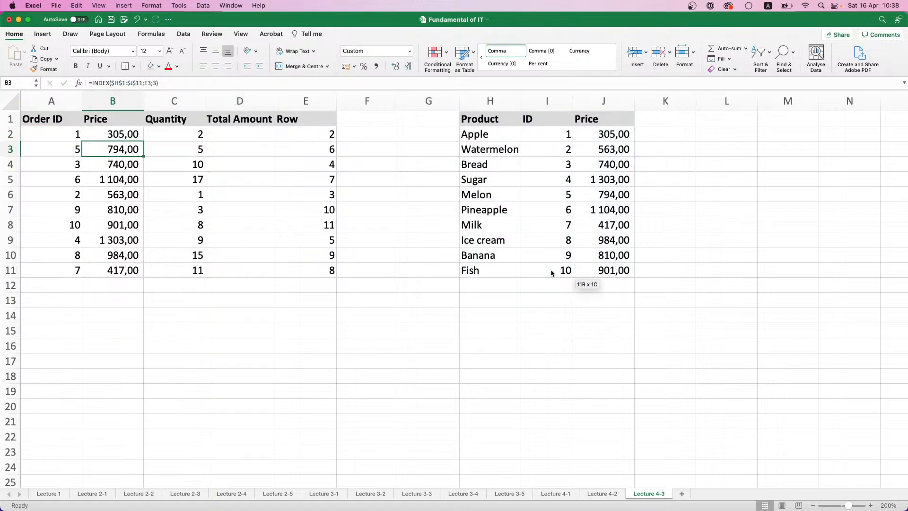
Make the MATCH lookup range in B2 absolute as $I$1:$I$11 and fill the formula down to B11
{"action": "left_click", "coordinate": [125, 139]}
{"action": "left_click_drag", "start_coordinate": [176, 83], "coordinate": [192, 83]}
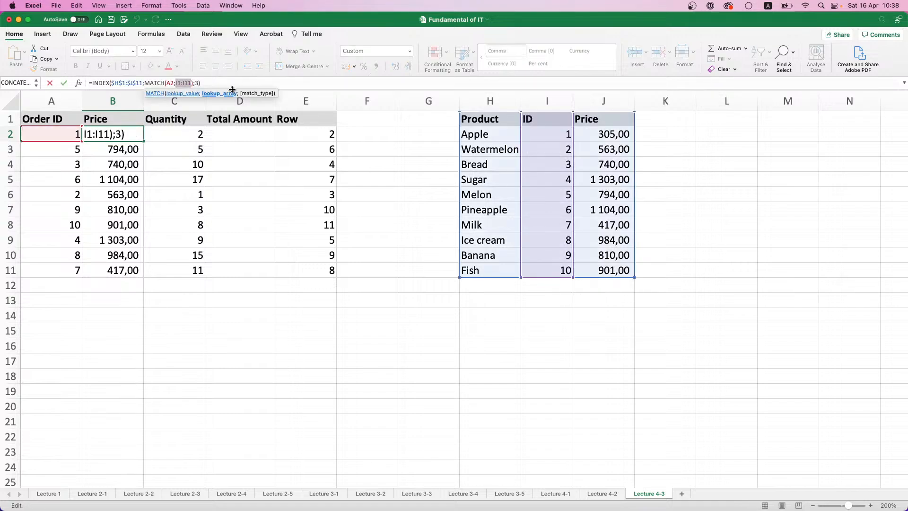
{"action": "key", "text": "F4"}
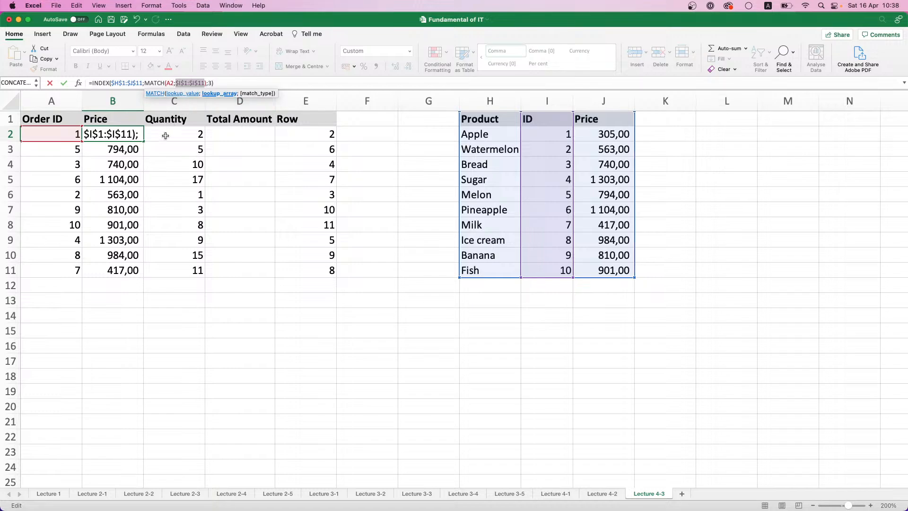
{"action": "key", "text": "Return"}
{"action": "left_click", "coordinate": [129, 136]}
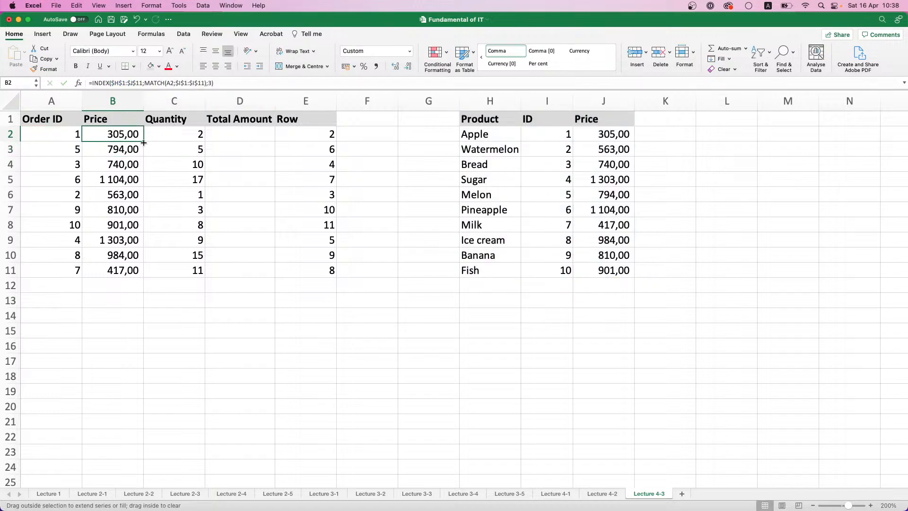
{"action": "double_click", "coordinate": [144, 142]}
Delete the helper column E containing the Row numbers
{"action": "left_click", "coordinate": [324, 106]}
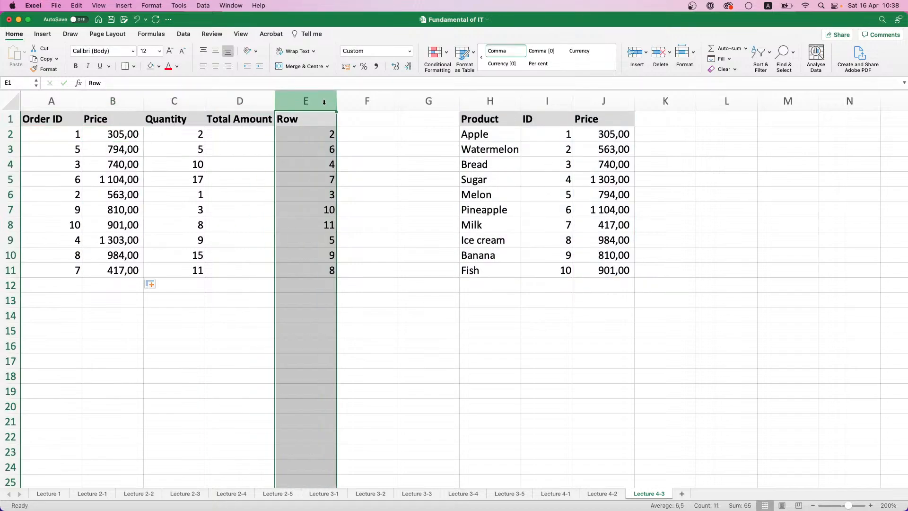
{"action": "left_click", "coordinate": [659, 52]}
Calculate Total Amount in D2 as =B2*C2 and fill the formula down to D11
{"action": "left_click", "coordinate": [239, 131]}
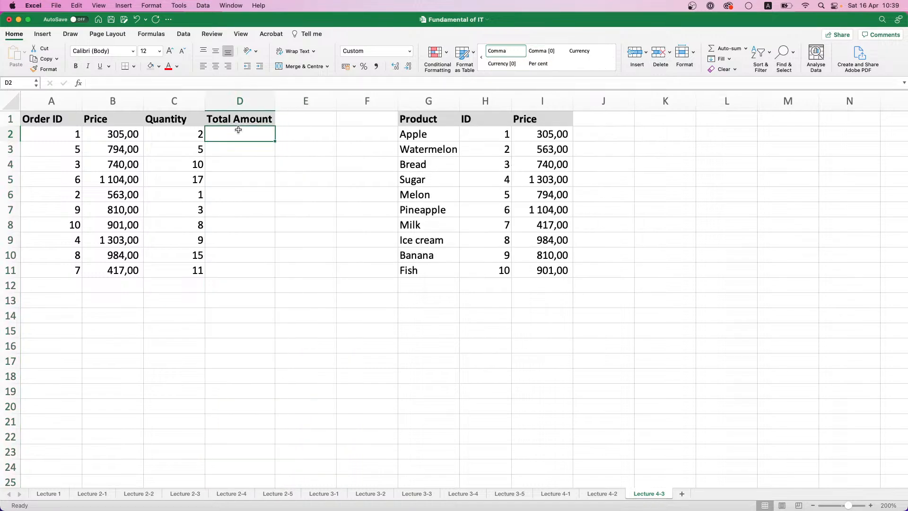
{"action": "type", "text": "="}
{"action": "left_click", "coordinate": [130, 132]}
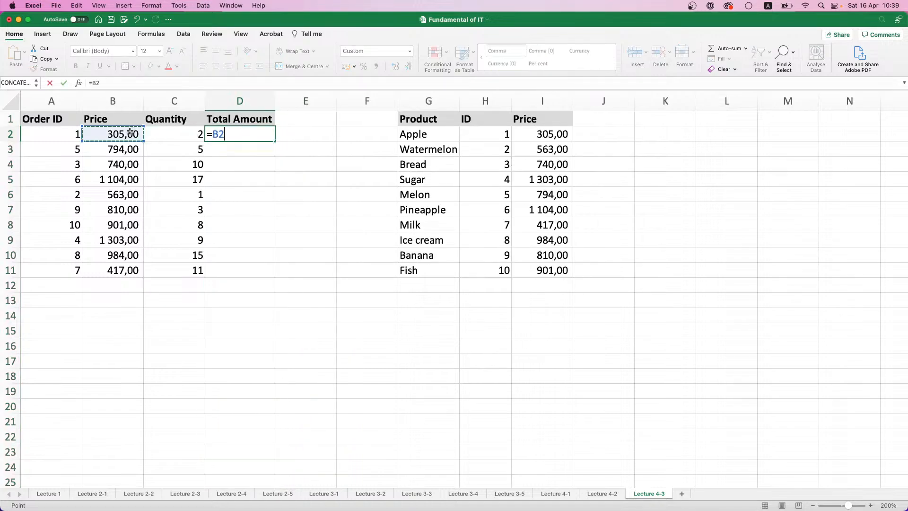
{"action": "type", "text": "*"}
{"action": "left_click", "coordinate": [168, 137]}
{"action": "key", "text": "Return"}
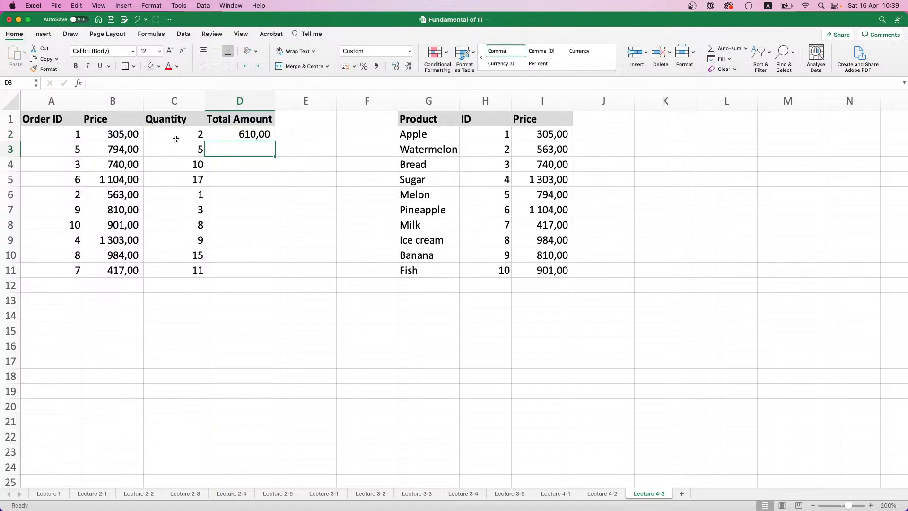
{"action": "left_click", "coordinate": [238, 134]}
{"action": "double_click", "coordinate": [275, 140]}
{"action": "left_click", "coordinate": [299, 198]}
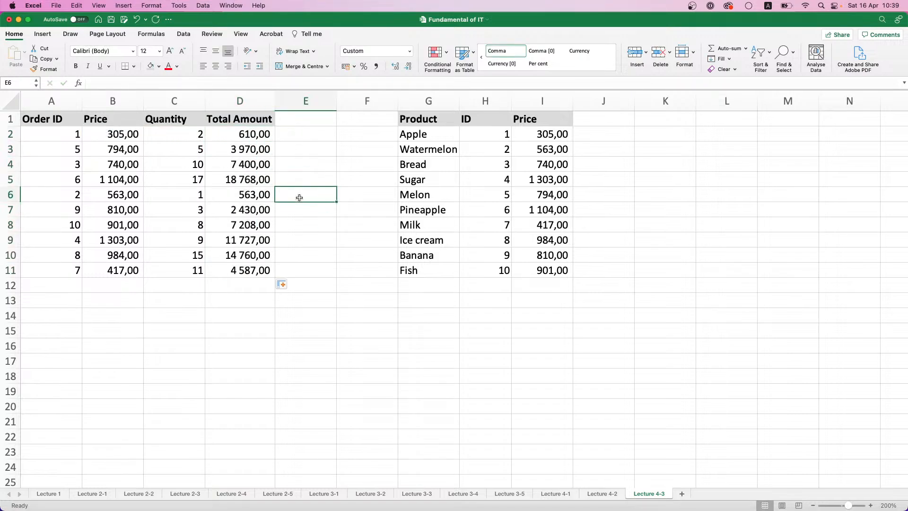
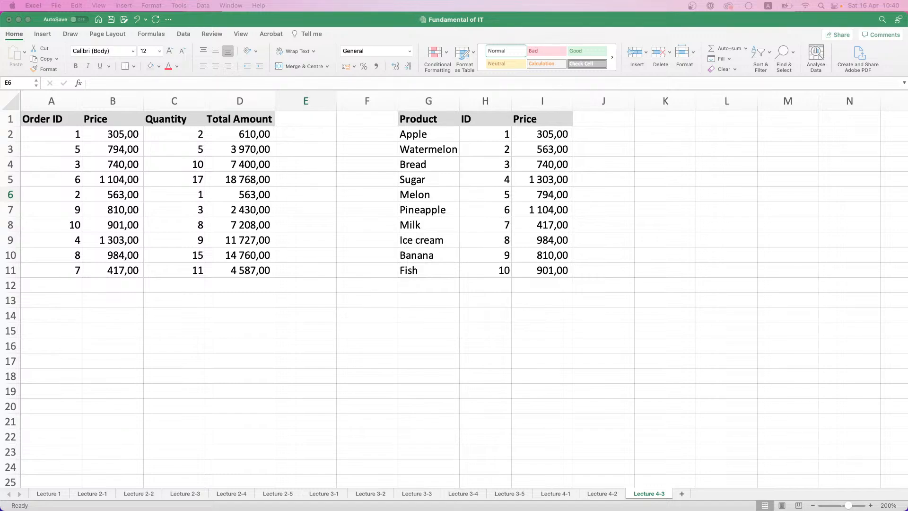
Add a new sheet named Lecture 4-4 and set its zoom to 200%
{"action": "left_click", "coordinate": [682, 494]}
{"action": "double_click", "coordinate": [678, 494]}
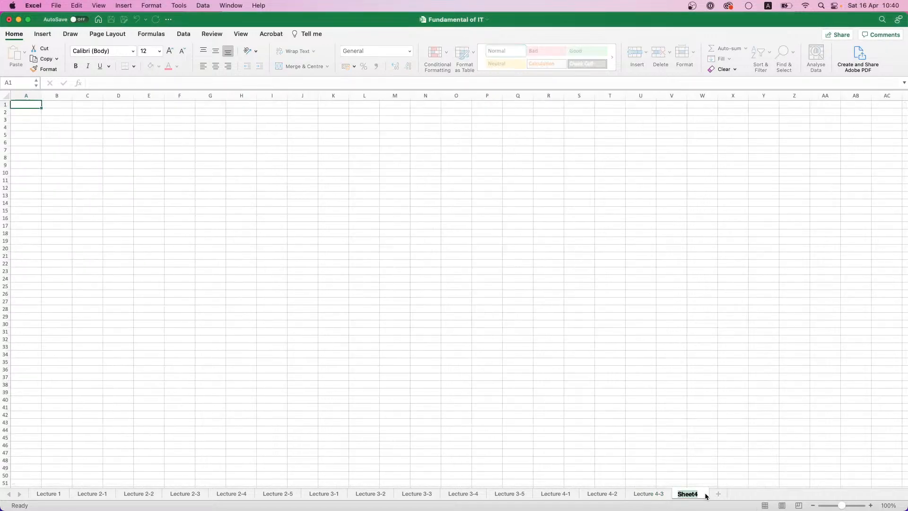
{"action": "type", "text": "Lecture 4-4"}
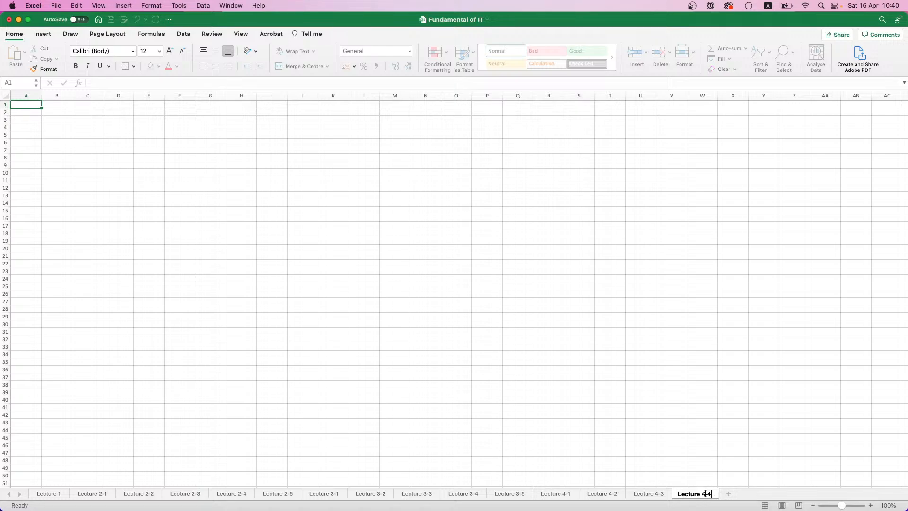
{"action": "key", "text": "Return"}
{"action": "left_click", "coordinate": [889, 505]}
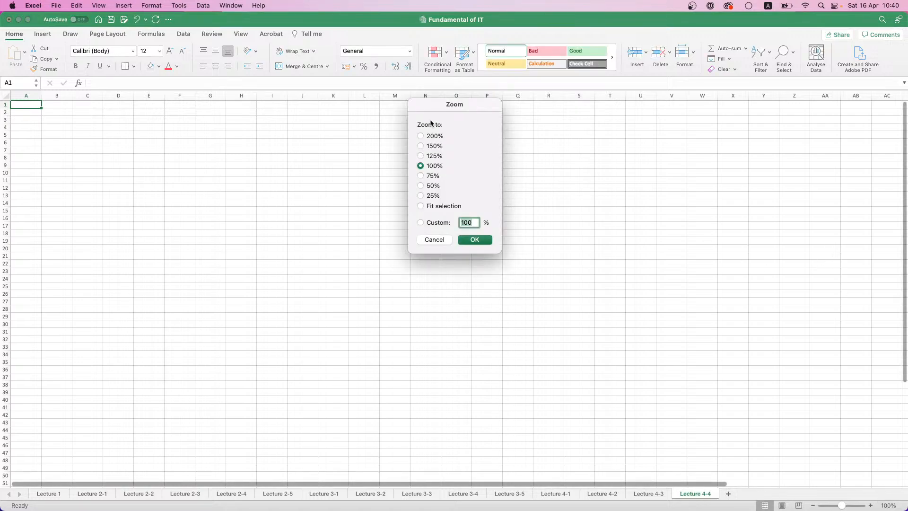
{"action": "left_click", "coordinate": [421, 136]}
{"action": "left_click", "coordinate": [475, 240]}
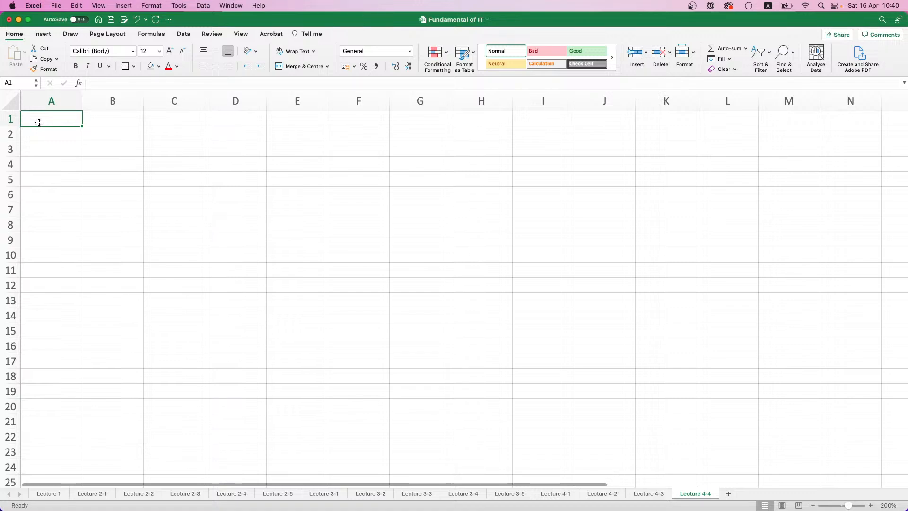
Enter the headers Branch in A1 and Total Profit in B1
{"action": "type", "text": "Branch"}
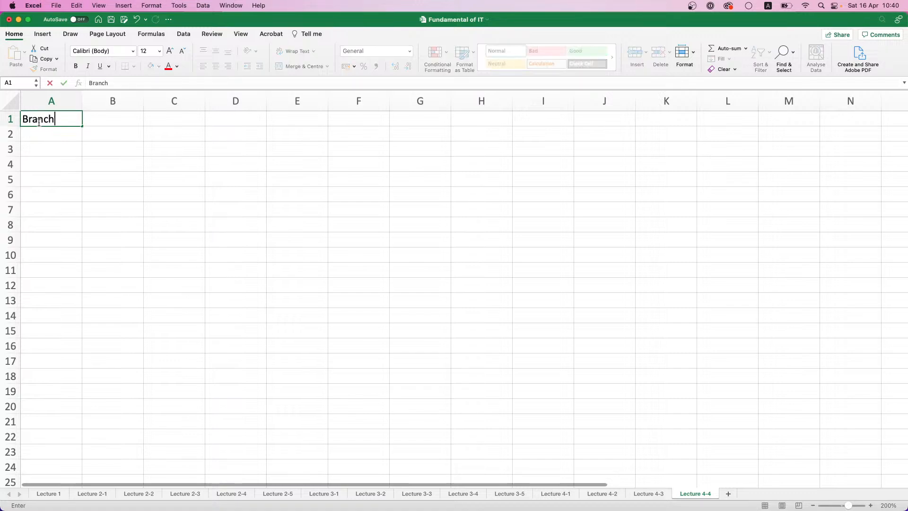
{"action": "key", "text": "Tab"}
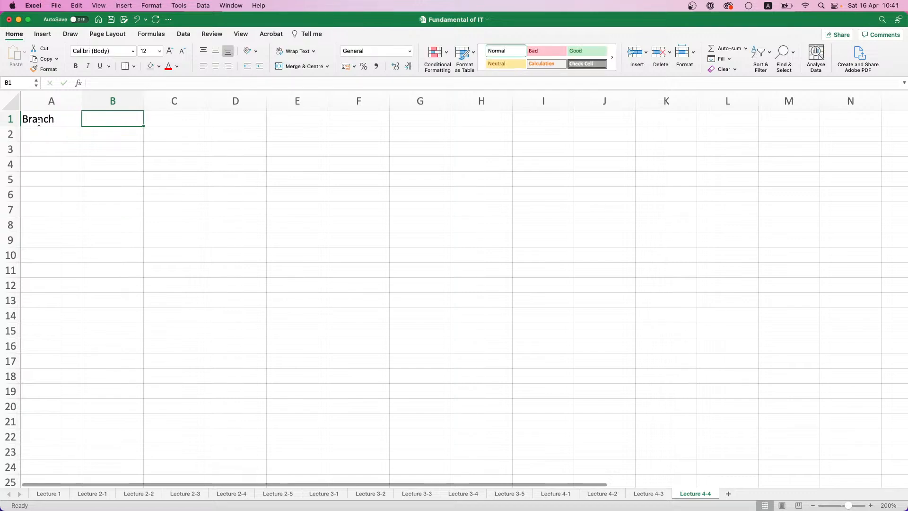
{"action": "type", "text": "Profit"}
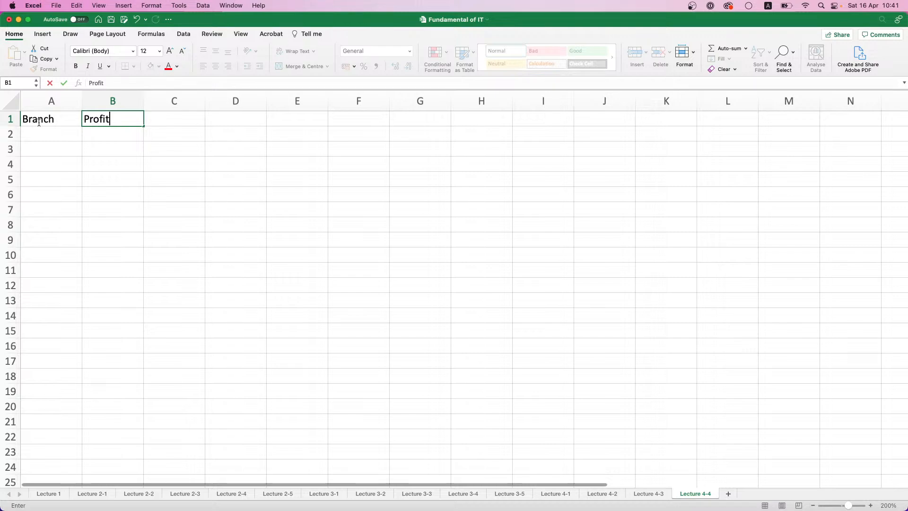
{"action": "key", "text": "BackSpace"}
{"action": "key", "text": "BackSpace"}
{"action": "key", "text": "BackSpace"}
{"action": "key", "text": "BackSpace"}
{"action": "type", "text": "Total Profit"}
{"action": "key", "text": "Tab"}
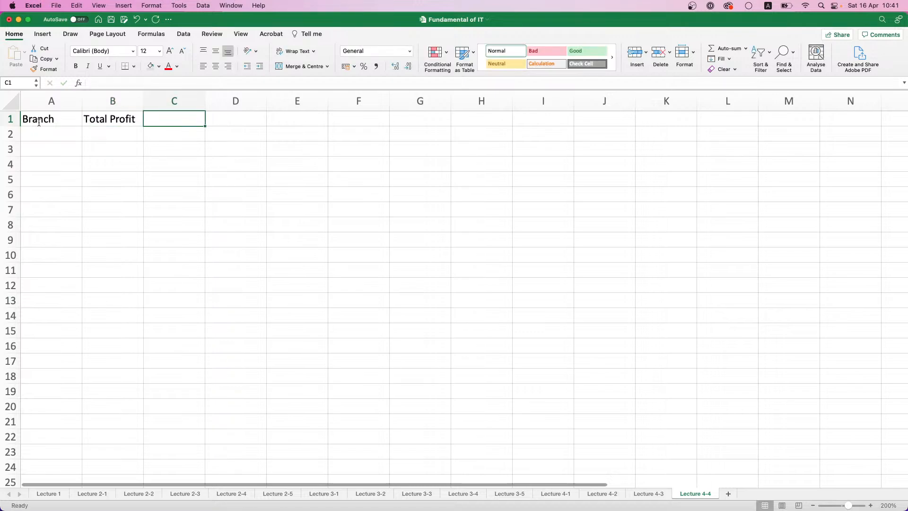
Enter the headers Deals amt. in C1 and Average Deal amt. in D1
{"action": "type", "text": "Deals amt"}
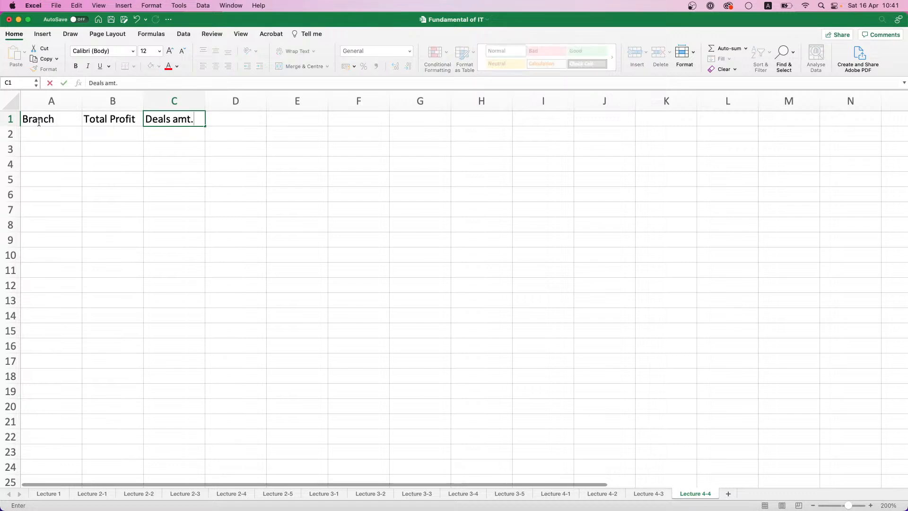
{"action": "type", "text": "."}
{"action": "key", "text": "Tab"}
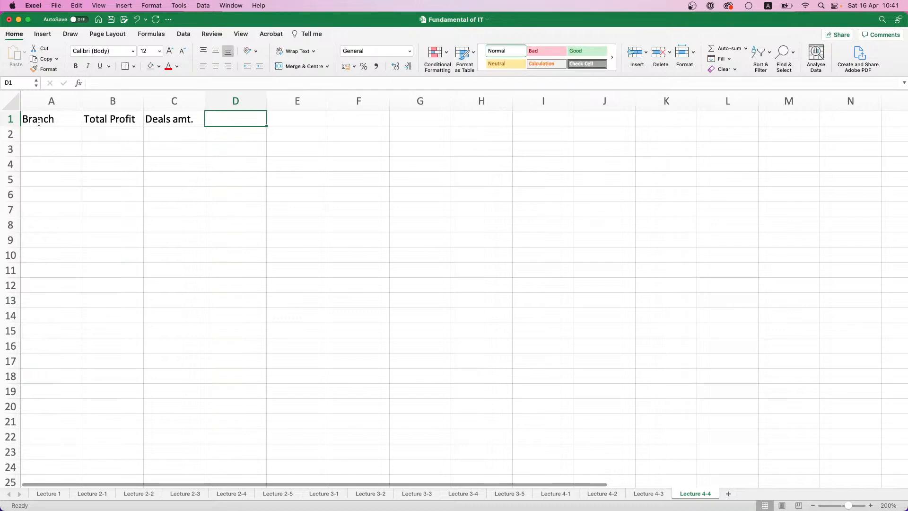
{"action": "type", "text": "Avera"}
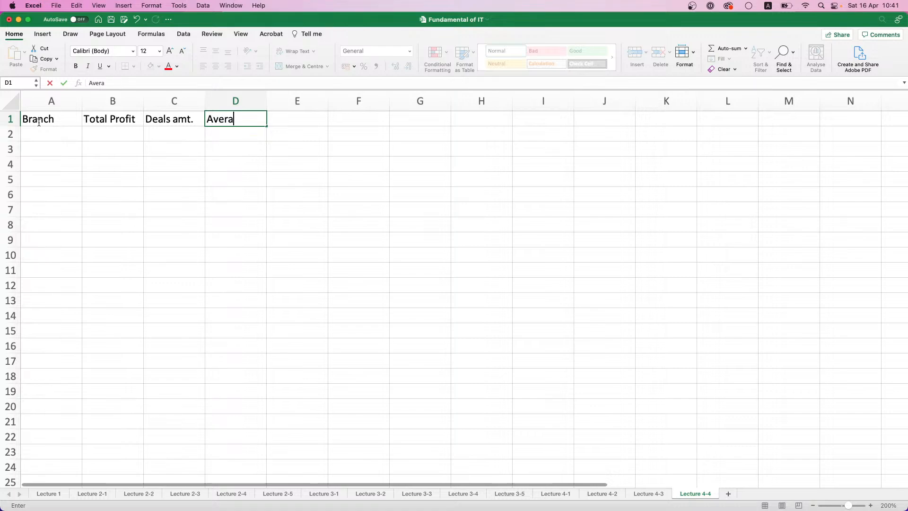
{"action": "type", "text": "ge deal"}
{"action": "key", "text": "BackSpace"}
{"action": "key", "text": "BackSpace"}
{"action": "key", "text": "BackSpace"}
{"action": "type", "text": "Deal amt."}
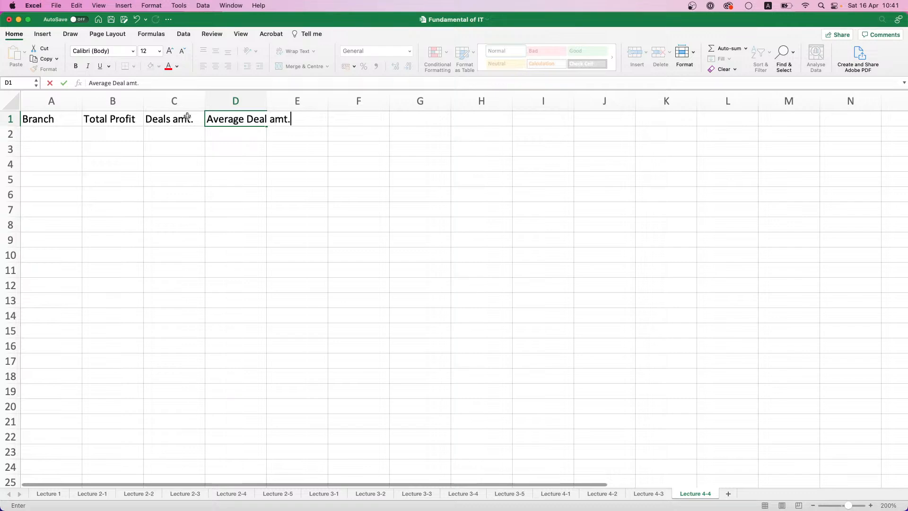
Replace the header in C1 with No. of Deals
{"action": "double_click", "coordinate": [188, 117]}
{"action": "left_click_drag", "start_coordinate": [193, 119], "coordinate": [174, 119]}
{"action": "key", "text": "BackSpace"}
{"action": "key", "text": "BackSpace"}
{"action": "key", "text": "BackSpace"}
{"action": "key", "text": "BackSpace"}
{"action": "key", "text": "BackSpace"}
{"action": "key", "text": "BackSpace"}
{"action": "key", "text": "BackSpace"}
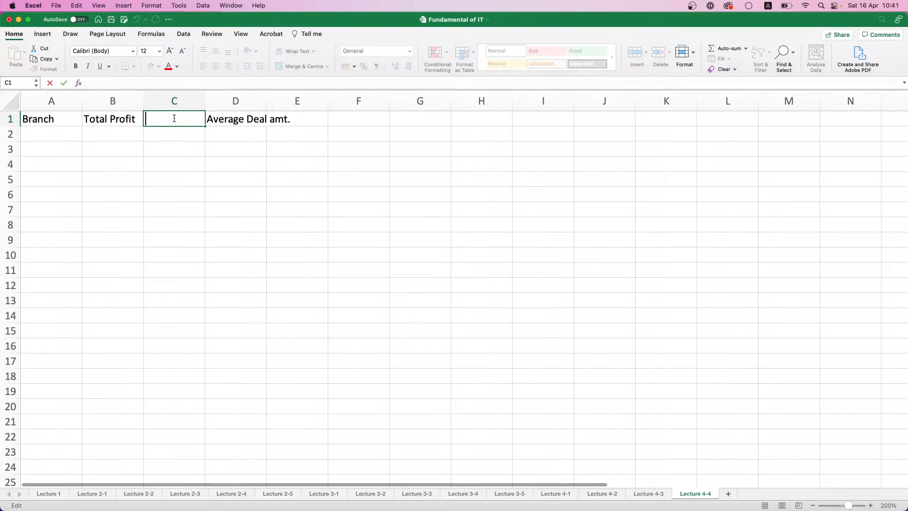
{"action": "type", "text": "No. of Deals"}
{"action": "key", "text": "Return"}
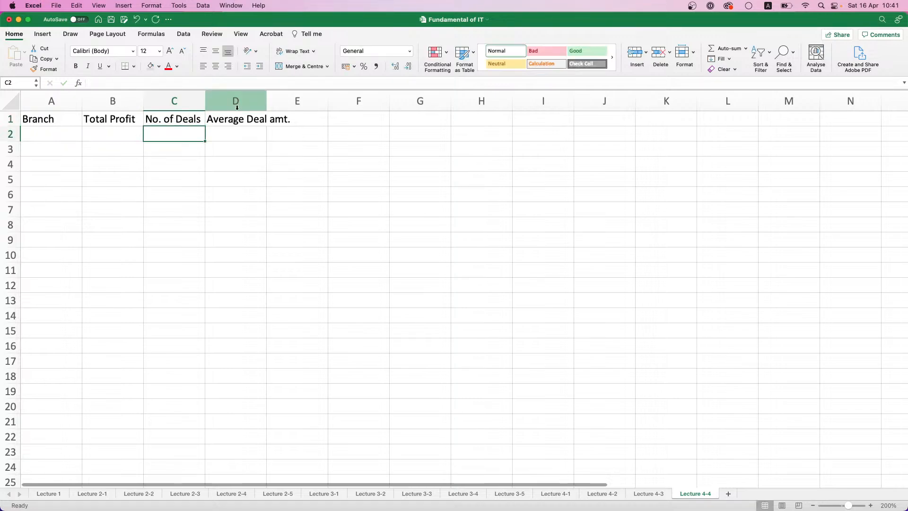
Autofit the width of column D to its Average Deal amt. header
{"action": "left_click", "coordinate": [279, 119]}
{"action": "left_click", "coordinate": [237, 120]}
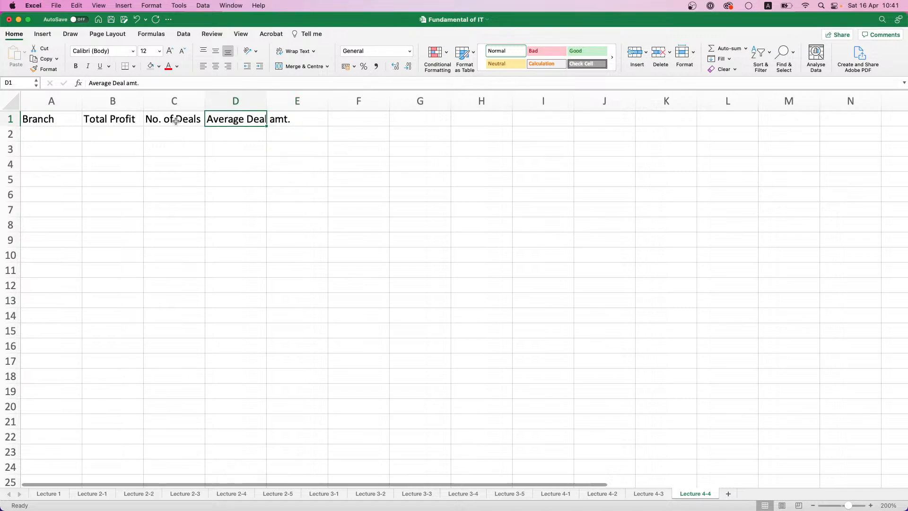
{"action": "double_click", "coordinate": [266, 100]}
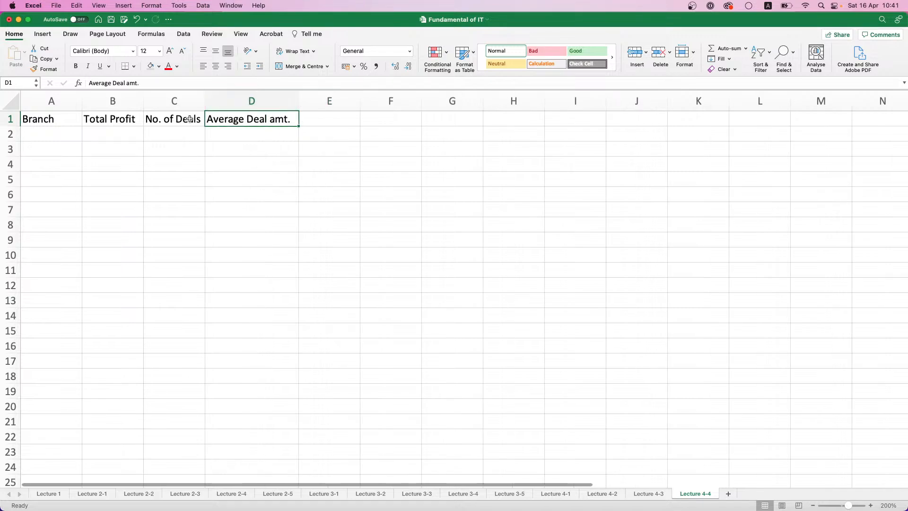
Format the header cells A1:D1 as bold with a grey fill
{"action": "left_click_drag", "start_coordinate": [213, 119], "coordinate": [24, 120]}
{"action": "key", "text": "super+b"}
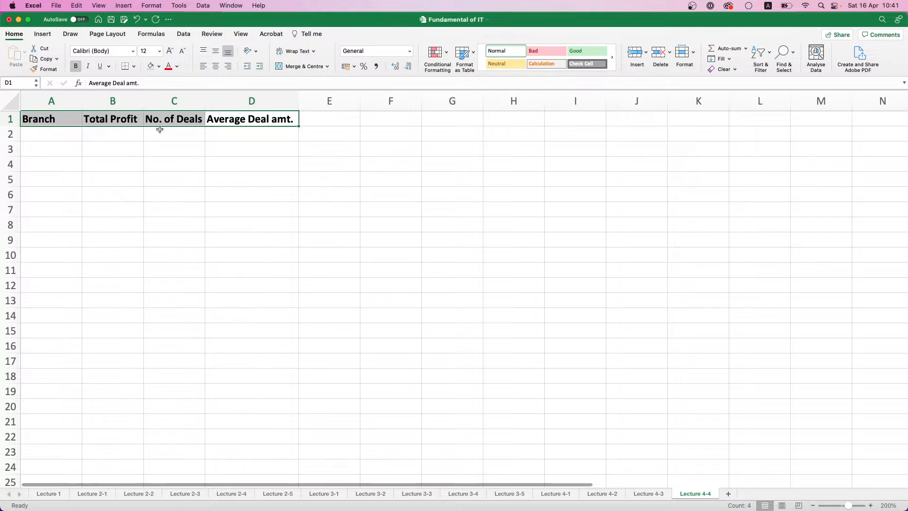
{"action": "left_click", "coordinate": [150, 66]}
Enter the branch numbers 1, 2, 3 and 4 in cells A2 to A5
{"action": "left_click_drag", "start_coordinate": [59, 137], "coordinate": [58, 143]}
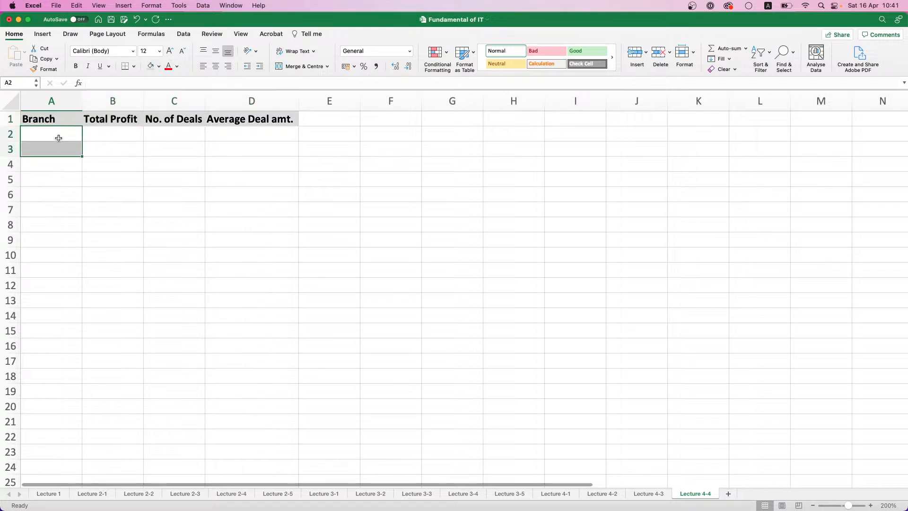
{"action": "left_click", "coordinate": [58, 138]}
{"action": "type", "text": "1"}
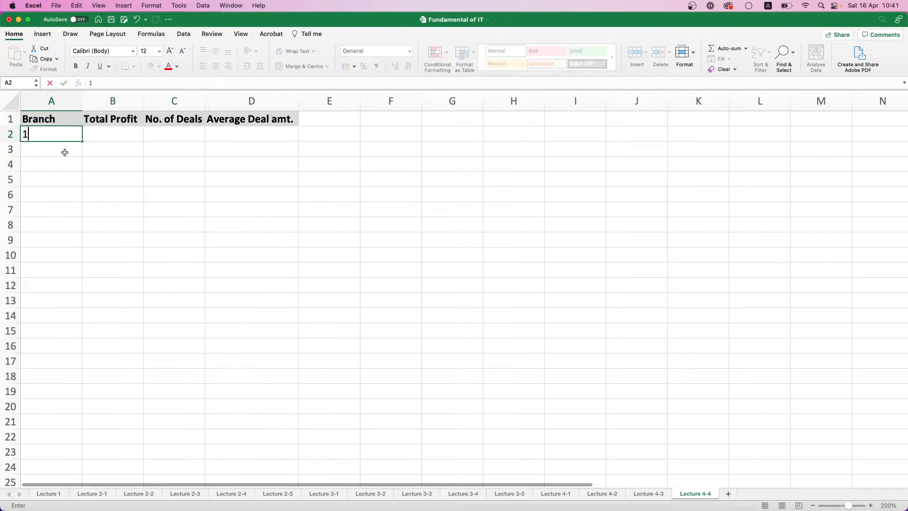
{"action": "key", "text": "Return"}
{"action": "type", "text": "2"}
{"action": "key", "text": "Return"}
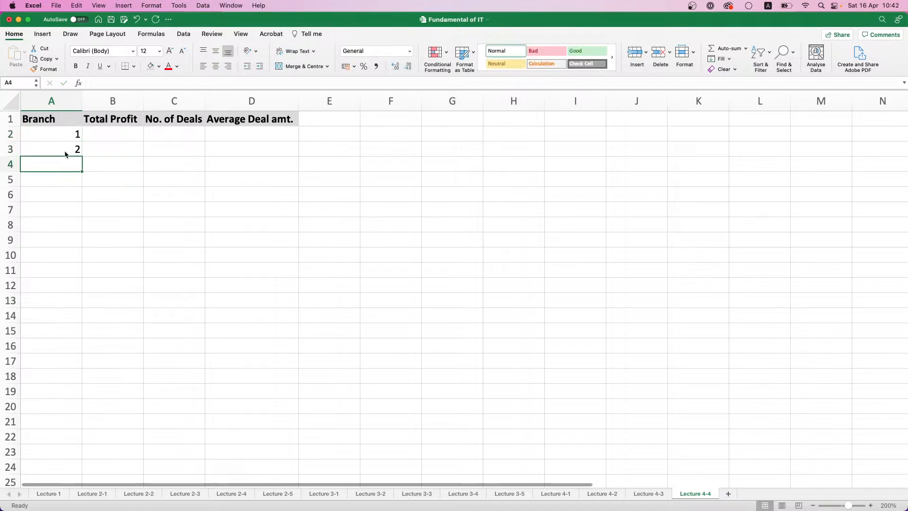
{"action": "type", "text": "3"}
{"action": "key", "text": "Return"}
{"action": "type", "text": "4"}
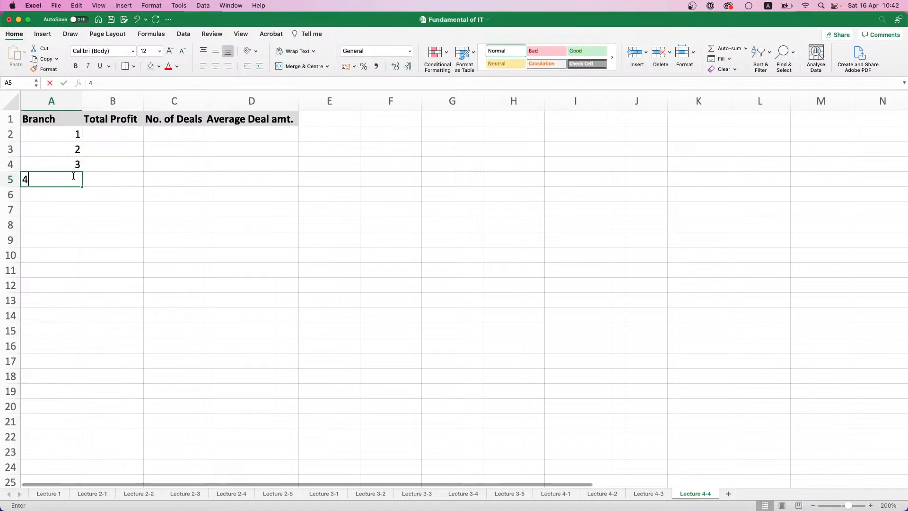
{"action": "key", "text": "Return"}
Extend the branch number series down to 10 in cell A11
{"action": "key", "text": "Up"}
{"action": "key", "text": "Up"}
{"action": "key", "text": "Up"}
{"action": "key", "text": "Up"}
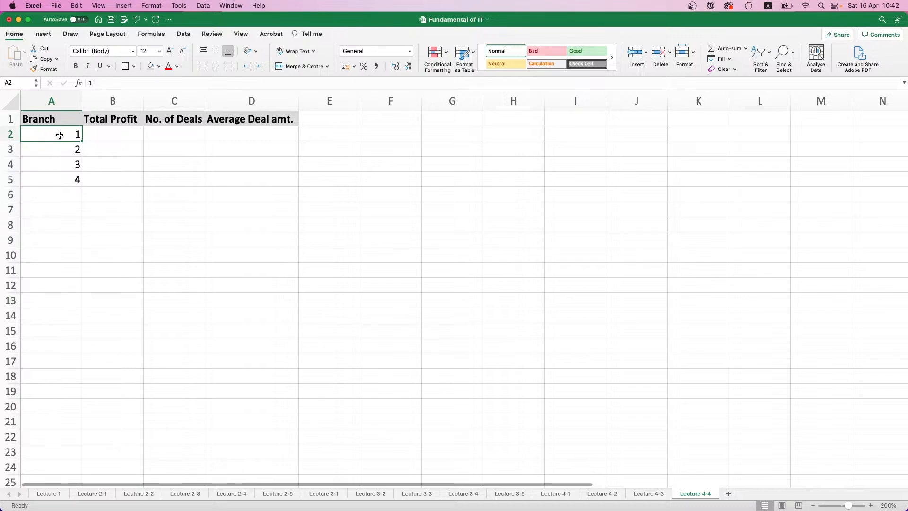
{"action": "left_click_drag", "start_coordinate": [60, 137], "coordinate": [77, 219]}
{"action": "left_click", "coordinate": [69, 152]}
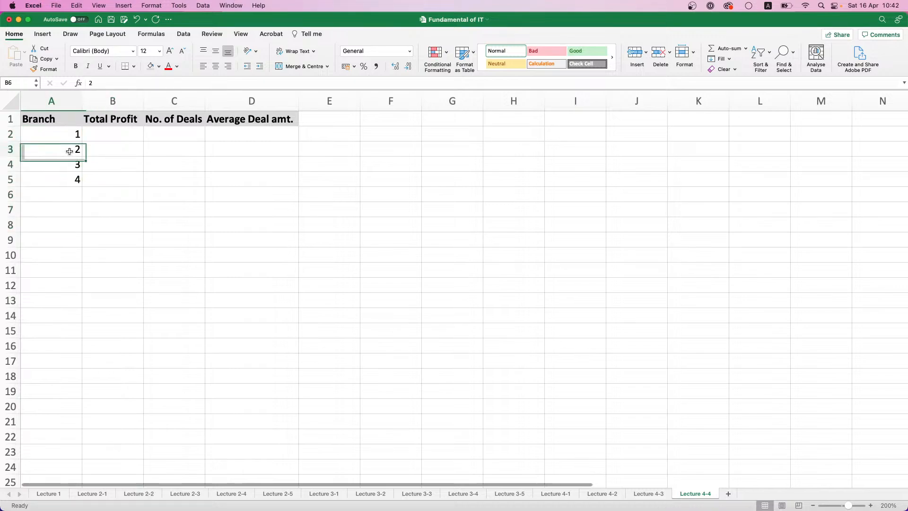
{"action": "left_click_drag", "start_coordinate": [70, 133], "coordinate": [76, 279]}
Enter =RANDBETWEEN(15000;1500000) in B2 under Total Profit and fill the formula down to B11
{"action": "left_click", "coordinate": [115, 132]}
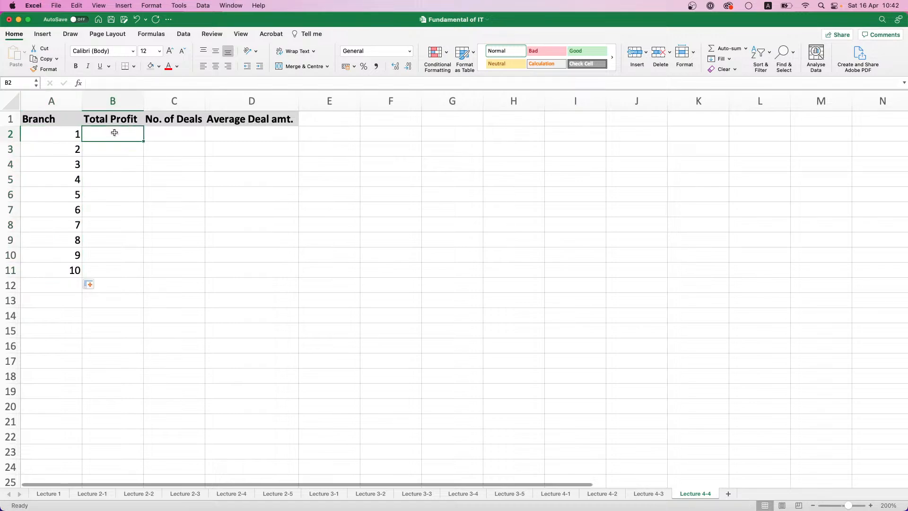
{"action": "type", "text": "=RAND"}
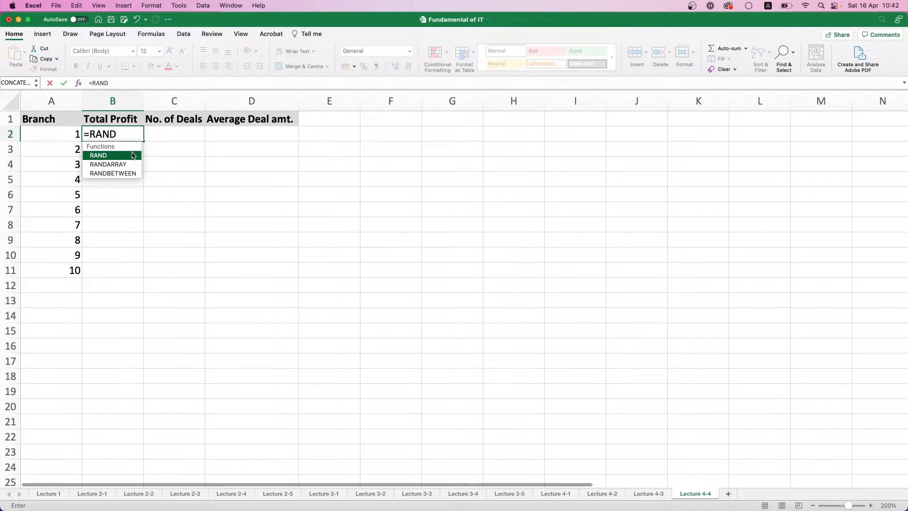
{"action": "double_click", "coordinate": [122, 173]}
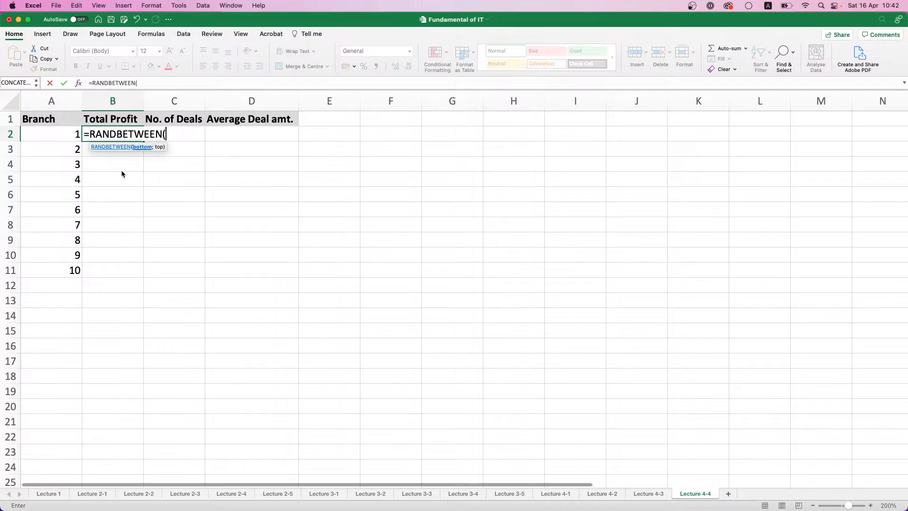
{"action": "type", "text": "15"}
{"action": "type", "text": "000%"}
{"action": "key", "text": "BackSpace"}
{"action": "type", "text": ";"}
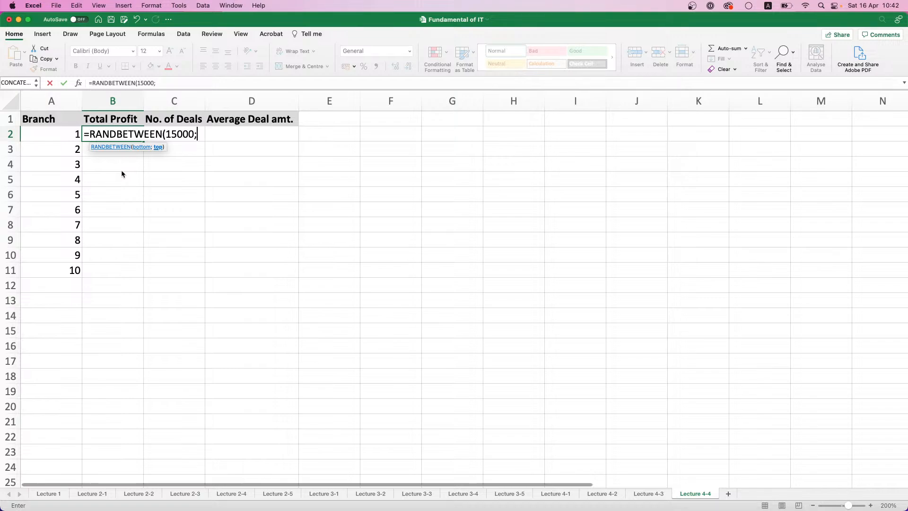
{"action": "type", "text": "15000"}
{"action": "type", "text": "00"}
{"action": "type", "text": ")"}
{"action": "key", "text": "Return"}
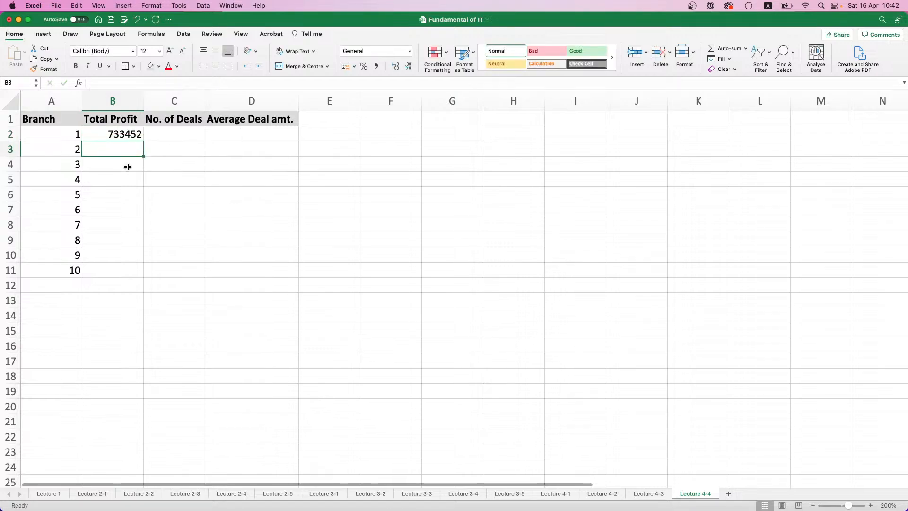
{"action": "left_click", "coordinate": [142, 129]}
{"action": "double_click", "coordinate": [143, 142]}
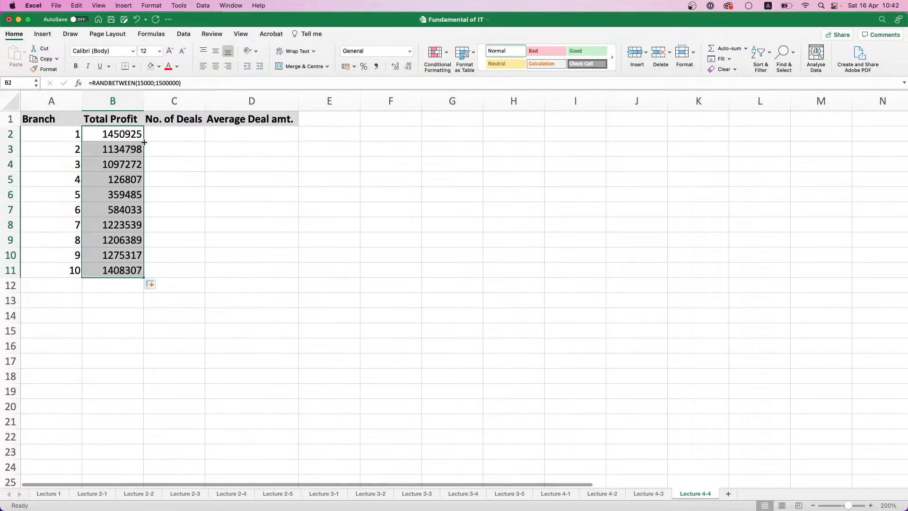
Convert the random formulas in B2:B11 to static numbers by pasting them over themselves as Values Only, undoing and repeating the paste once
{"action": "key", "text": "super+c"}
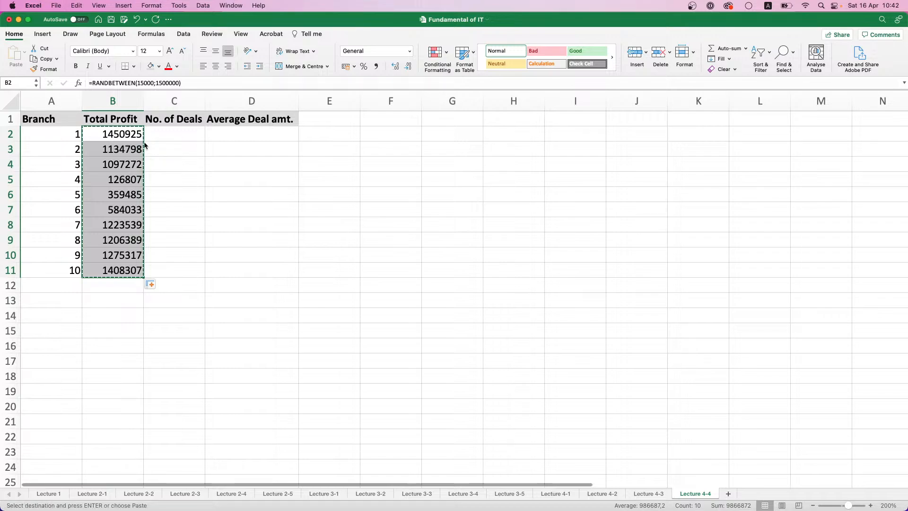
{"action": "key", "text": "super+v"}
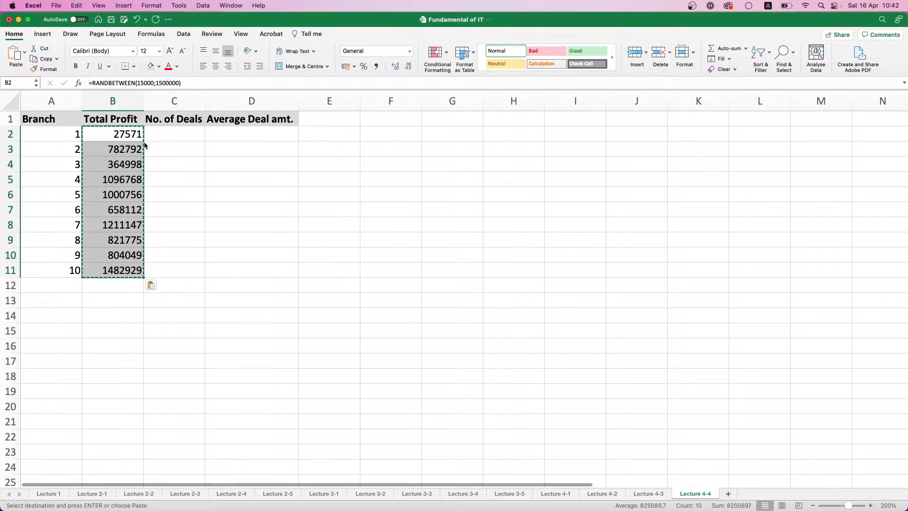
{"action": "left_click", "coordinate": [152, 285]}
{"action": "left_click", "coordinate": [170, 330]}
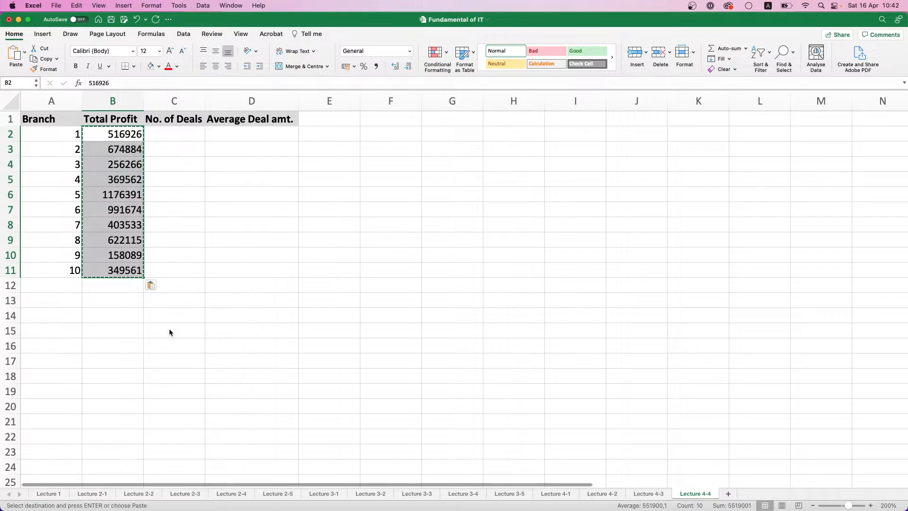
{"action": "key", "text": "super+z"}
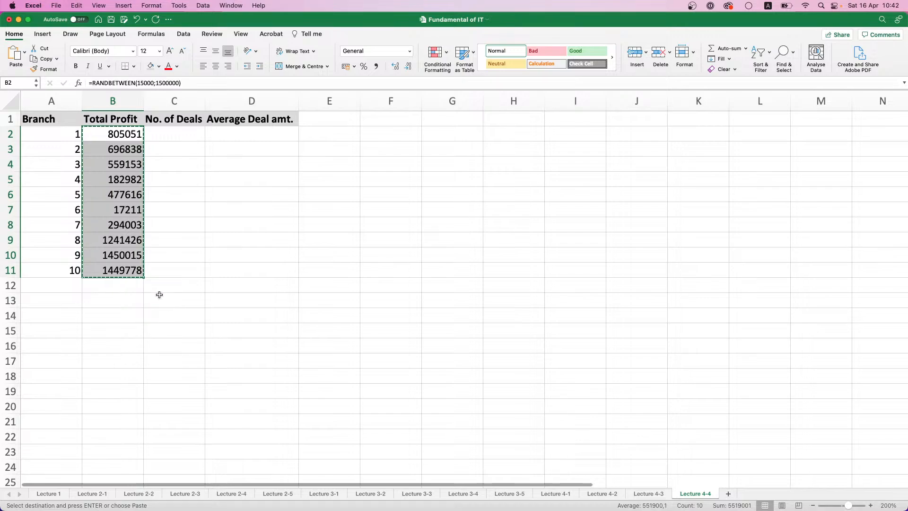
{"action": "key", "text": "super+v"}
{"action": "left_click", "coordinate": [152, 285]}
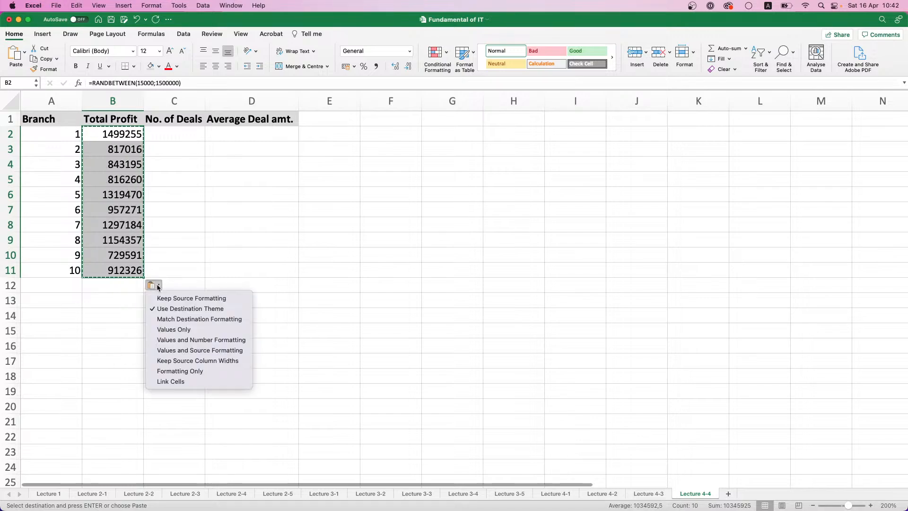
{"action": "left_click", "coordinate": [178, 332]}
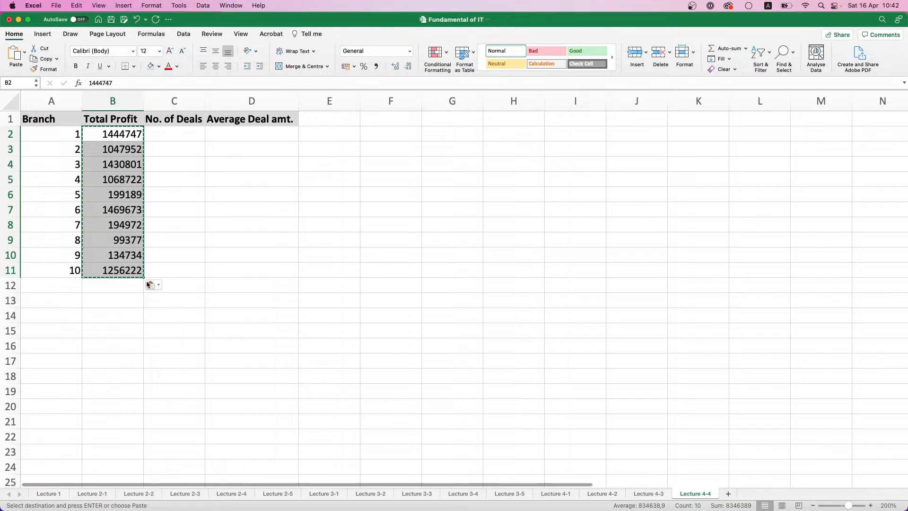
Undo the Values Only paste over B2:B11 and repeat it twice, undoing the earlier paste each time, to get new static profits
{"action": "key", "text": "super+z"}
{"action": "key", "text": "super+v"}
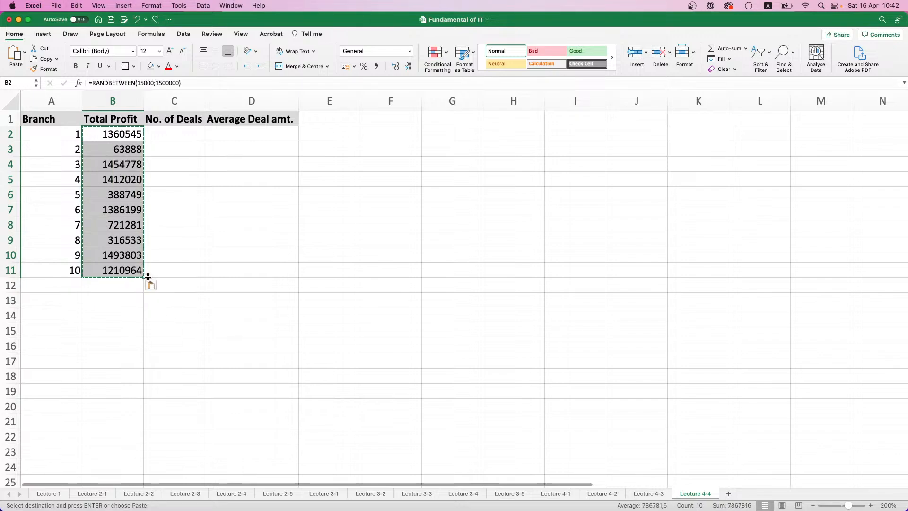
{"action": "left_click", "coordinate": [152, 285]}
{"action": "left_click", "coordinate": [168, 328]}
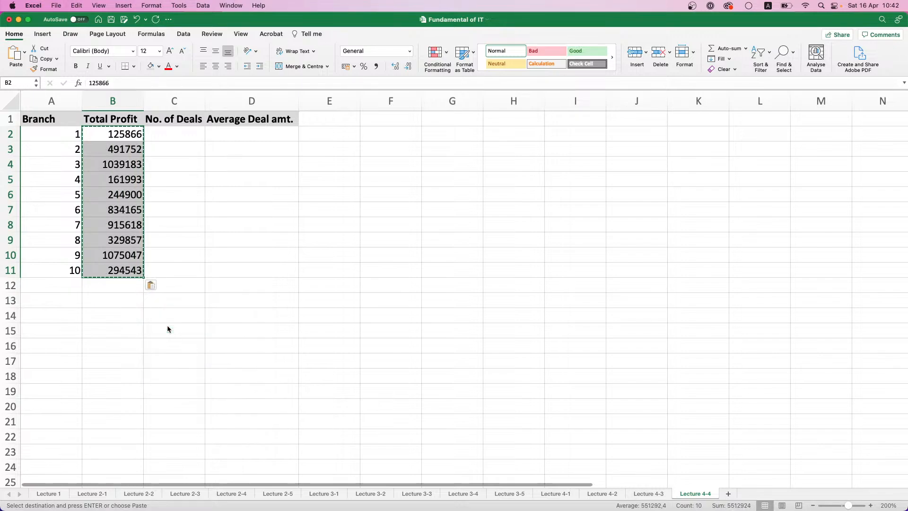
{"action": "key", "text": "super+z"}
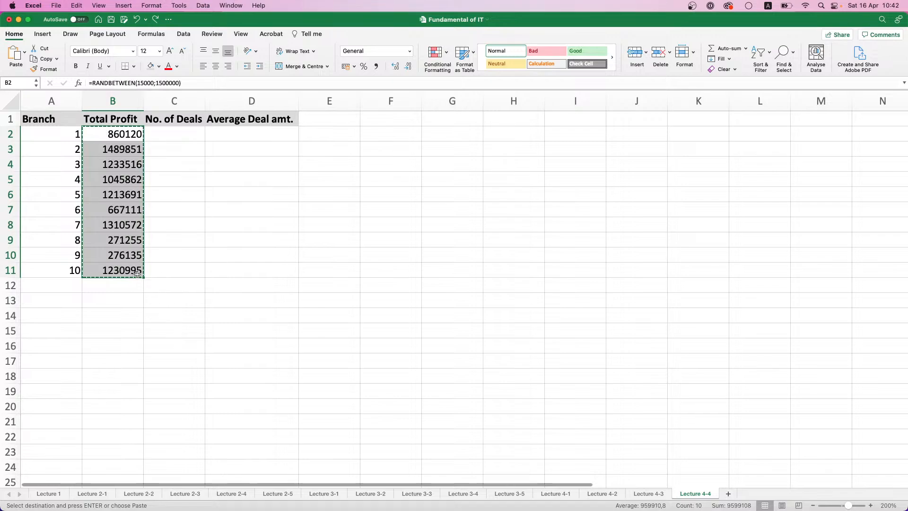
{"action": "key", "text": "super+v"}
{"action": "left_click", "coordinate": [152, 285]}
{"action": "left_click", "coordinate": [178, 330]}
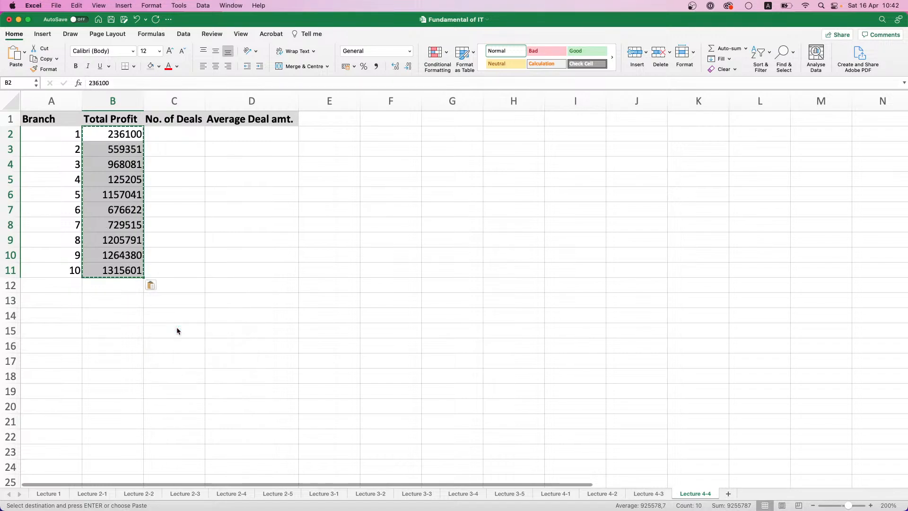
{"action": "left_click_drag", "start_coordinate": [161, 194], "coordinate": [160, 206]}
Enter =RANDBETWEEN(1;20) in C2 under No. of Deals and fill the formula down to C11
{"action": "left_click", "coordinate": [191, 130]}
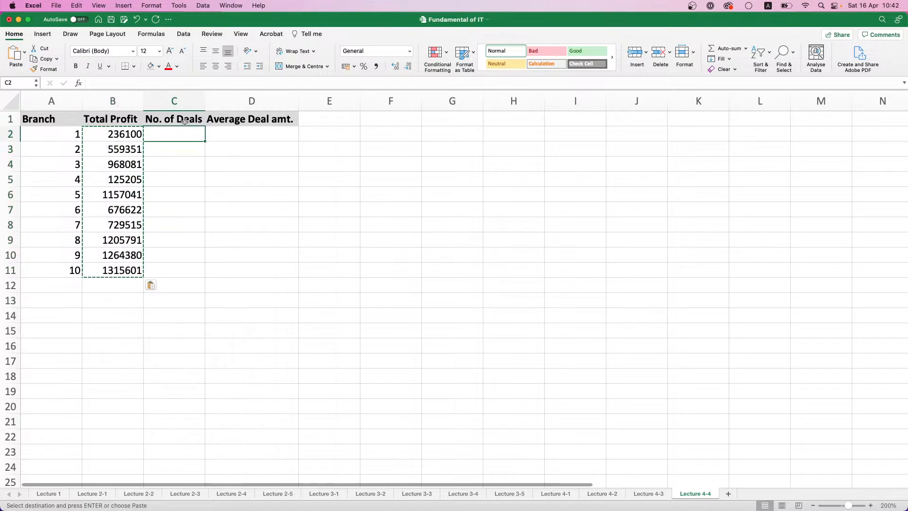
{"action": "type", "text": "=RA"}
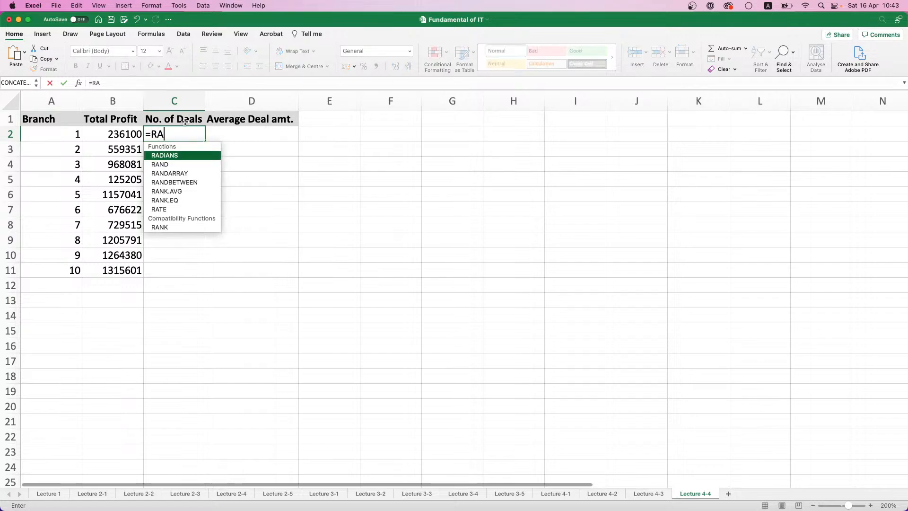
{"action": "double_click", "coordinate": [192, 182]}
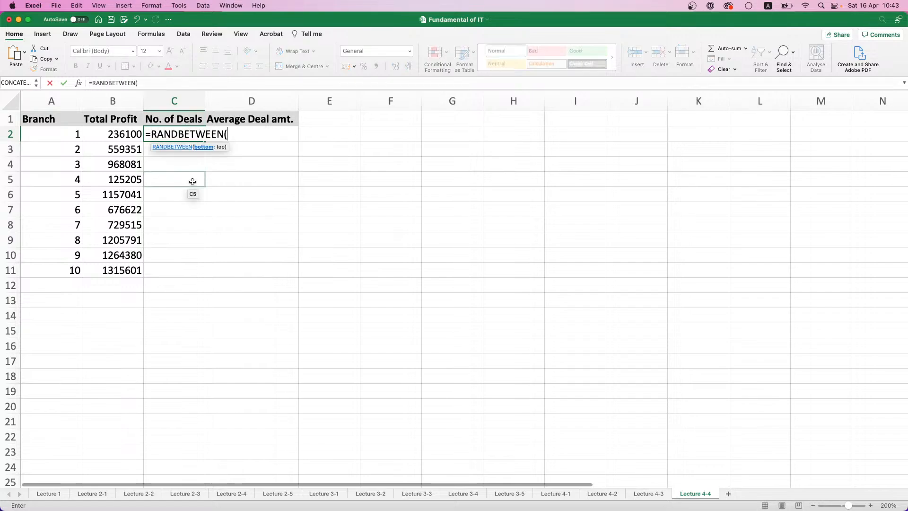
{"action": "type", "text": "1"}
{"action": "type", "text": ";"}
{"action": "key", "text": "BackSpace"}
{"action": "type", "text": ";20)"}
{"action": "key", "text": "Return"}
{"action": "left_click", "coordinate": [203, 135]}
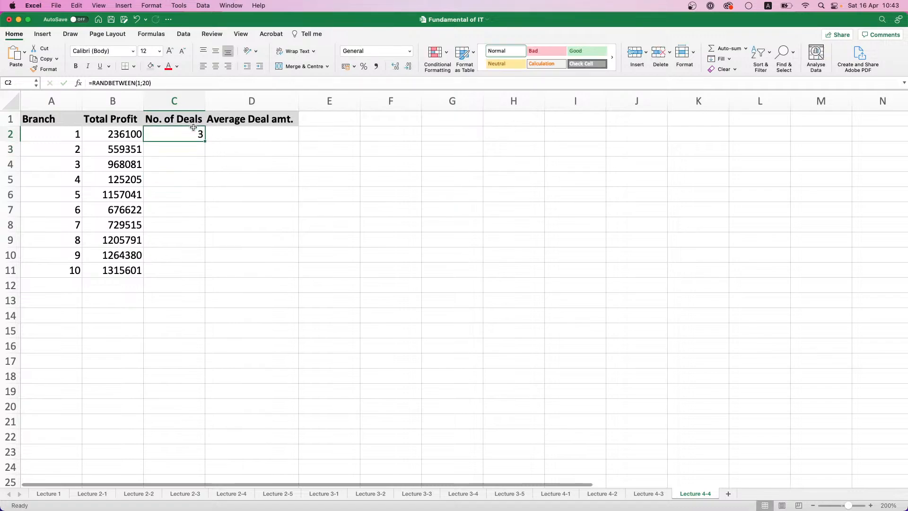
{"action": "double_click", "coordinate": [205, 141]}
Replace the random deal formulas in C2:C11 with static numbers by copying and pasting them over themselves as Values Only
{"action": "key", "text": "super+c"}
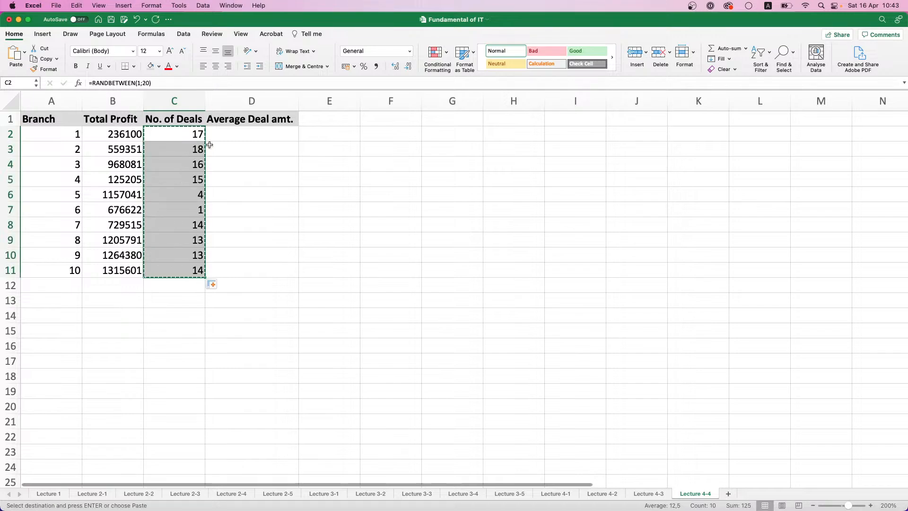
{"action": "left_click", "coordinate": [218, 287]}
{"action": "left_click", "coordinate": [214, 286]}
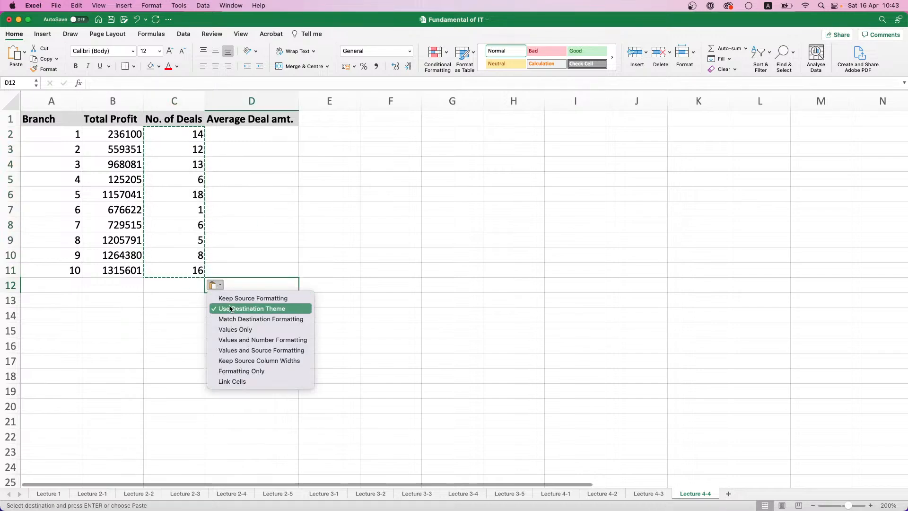
{"action": "left_click", "coordinate": [239, 328]}
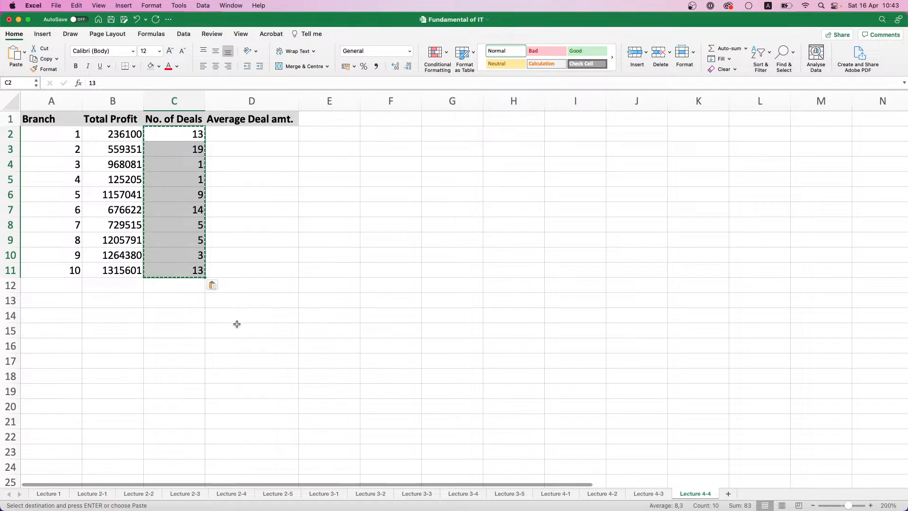
Enter =B2/C2 in D2 to divide the first branch's total profit by its number of deals
{"action": "left_click", "coordinate": [232, 143]}
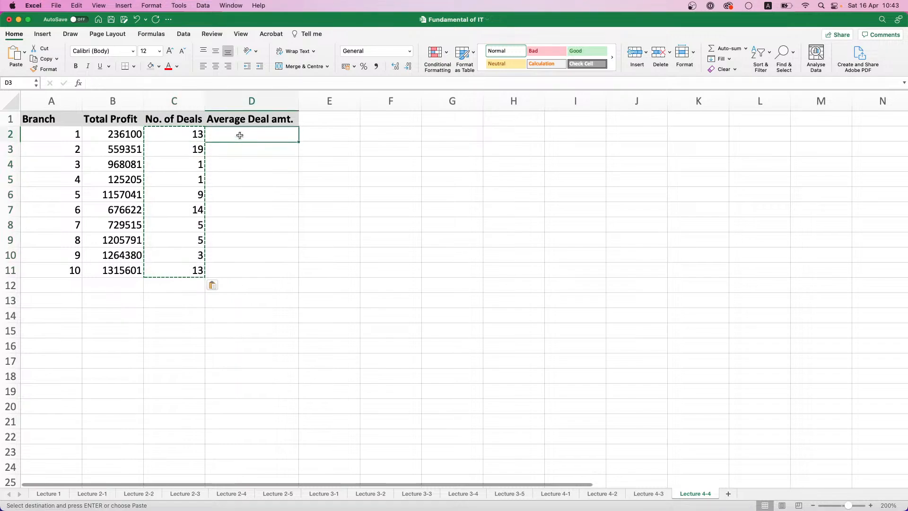
{"action": "type", "text": "="}
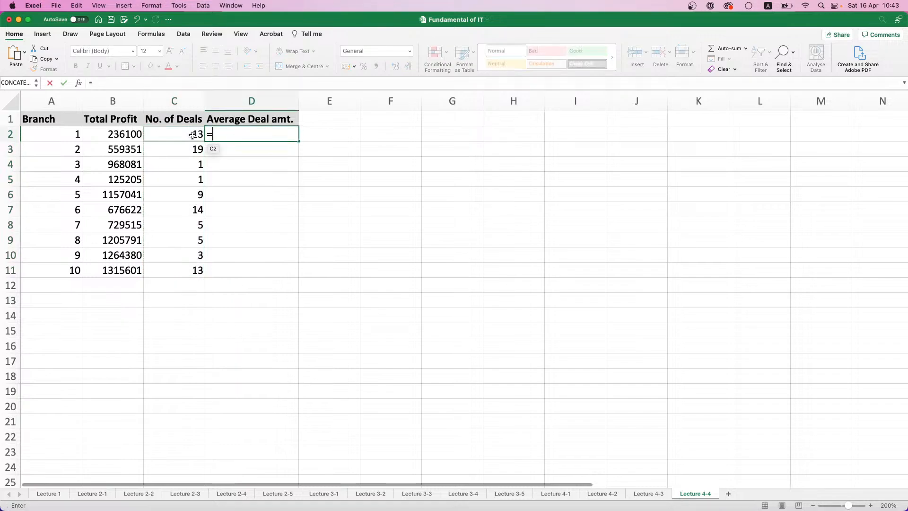
{"action": "left_click", "coordinate": [129, 134]}
{"action": "type", "text": "/"}
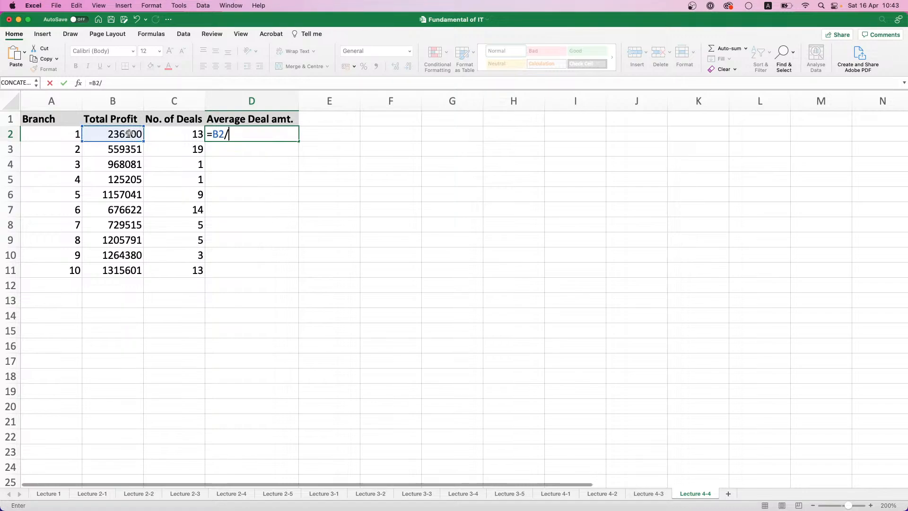
{"action": "left_click", "coordinate": [180, 140]}
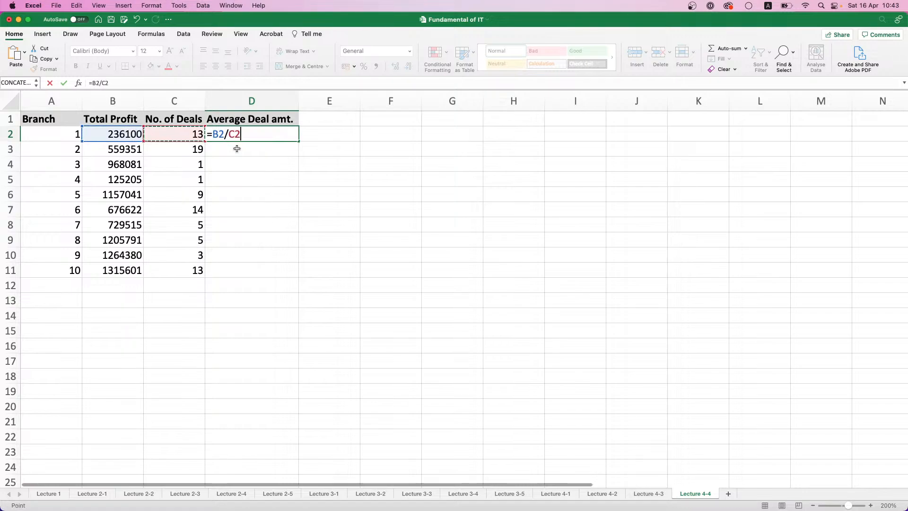
{"action": "key", "text": "Return"}
Fill the average deal formula from D2 down to D11 and apply the comma number style to the filled range
{"action": "left_click", "coordinate": [265, 134]}
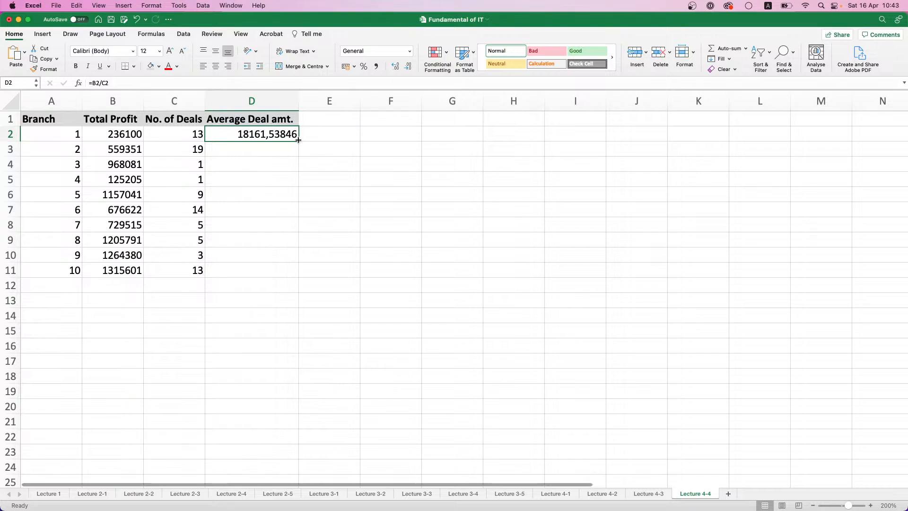
{"action": "double_click", "coordinate": [298, 141]}
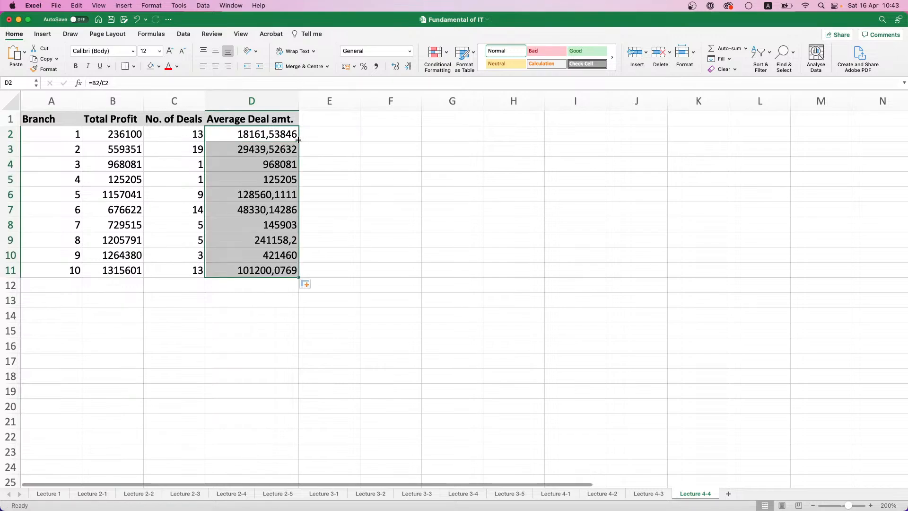
{"action": "left_click", "coordinate": [376, 66]}
{"action": "left_click", "coordinate": [325, 145]}
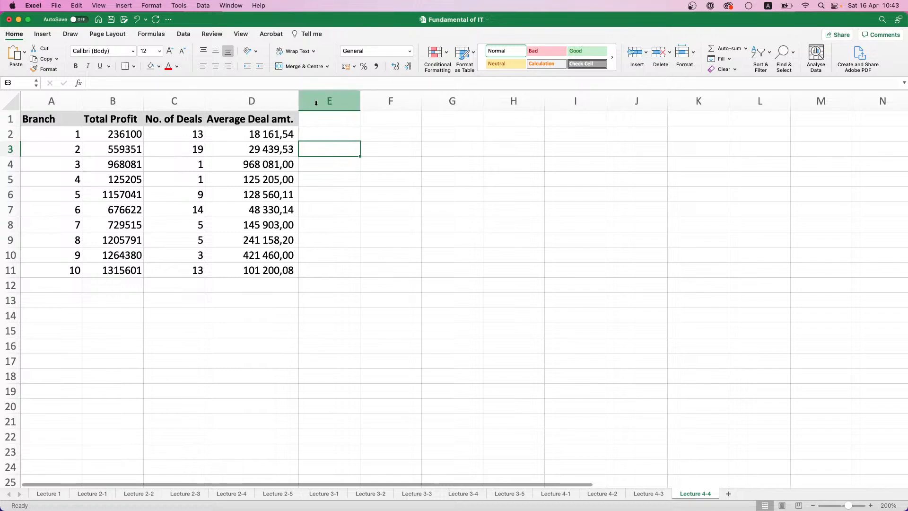
Add branches 11 and 12 to the table in cells A12 and A13
{"action": "left_click", "coordinate": [81, 286]}
{"action": "type", "text": "11"}
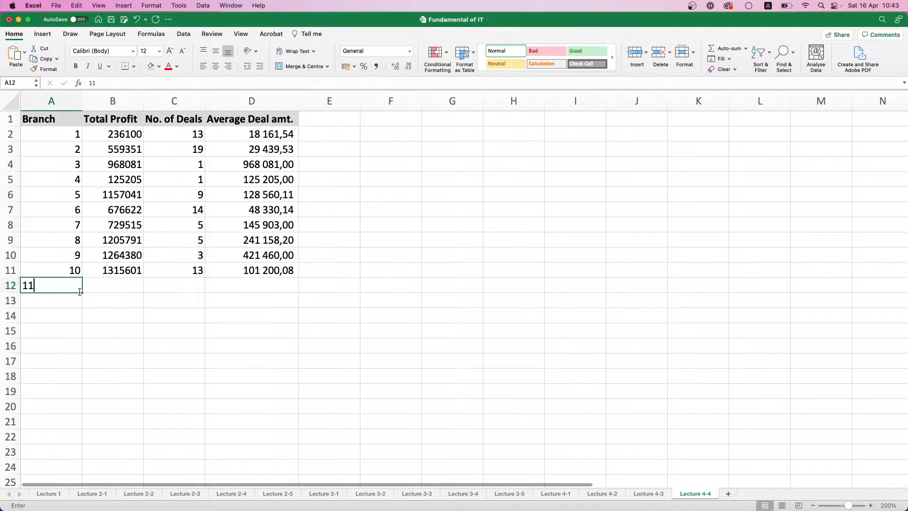
{"action": "key", "text": "Return"}
{"action": "type", "text": "12"}
Enter 0 as both total profit and number of deals for branches 11 and 12 in B12:C13
{"action": "left_click", "coordinate": [121, 286]}
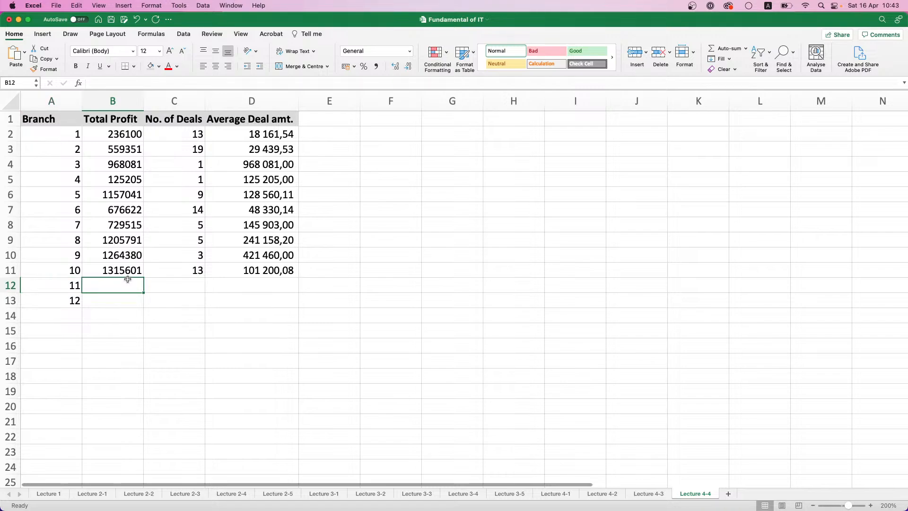
{"action": "type", "text": "0"}
{"action": "key", "text": "Return"}
{"action": "type", "text": "0"}
{"action": "left_click", "coordinate": [187, 304]}
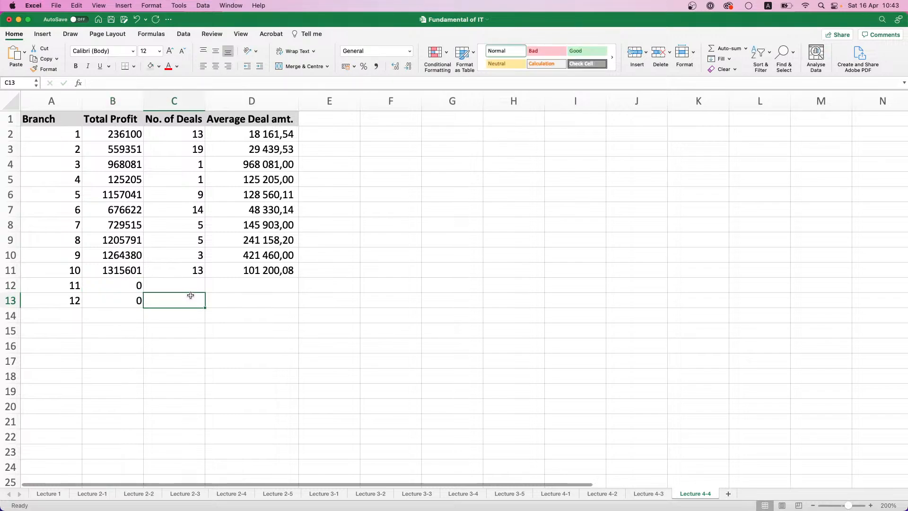
{"action": "left_click", "coordinate": [189, 286]}
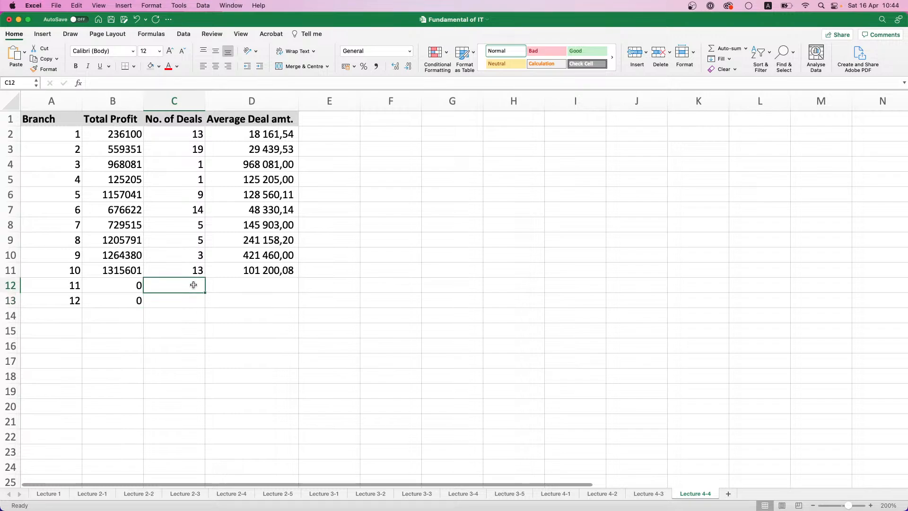
{"action": "type", "text": "0"}
{"action": "key", "text": "Return"}
{"action": "type", "text": "0"}
{"action": "left_click", "coordinate": [250, 299]}
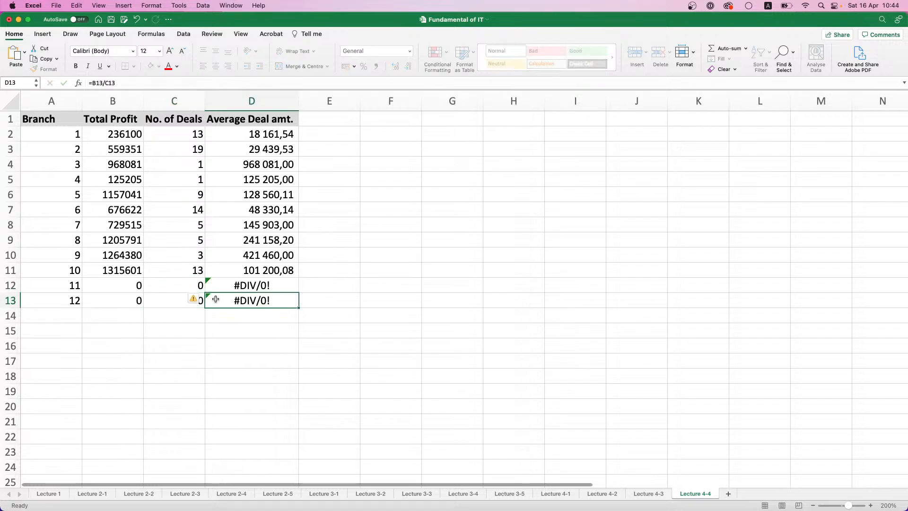
Inspect the average deal formulas for branches 11 and 12 in D12 and D13
{"action": "left_click", "coordinate": [253, 287]}
{"action": "left_click_drag", "start_coordinate": [262, 301], "coordinate": [264, 289]}
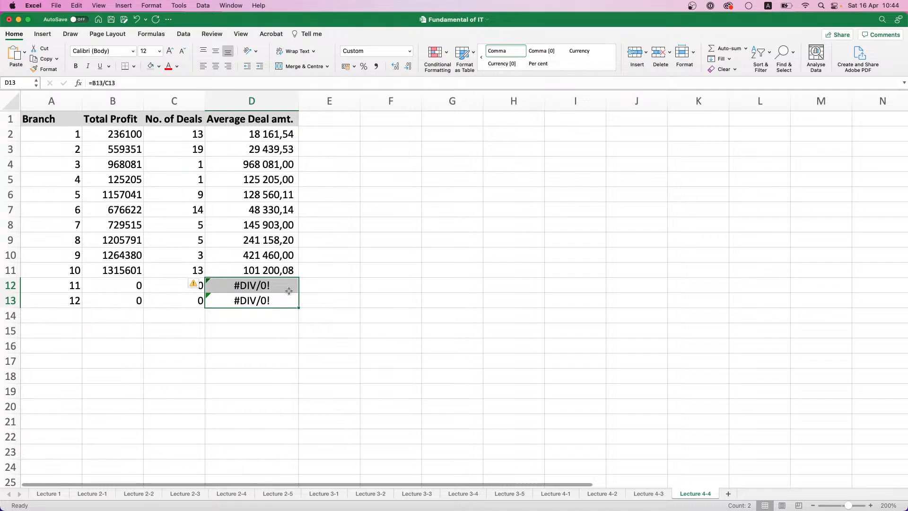
{"action": "left_click", "coordinate": [266, 298]}
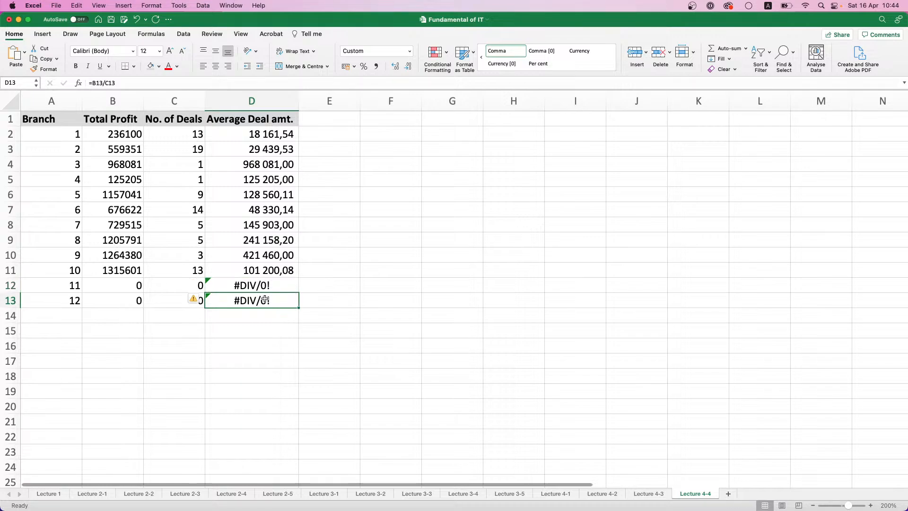
{"action": "left_click", "coordinate": [266, 290]}
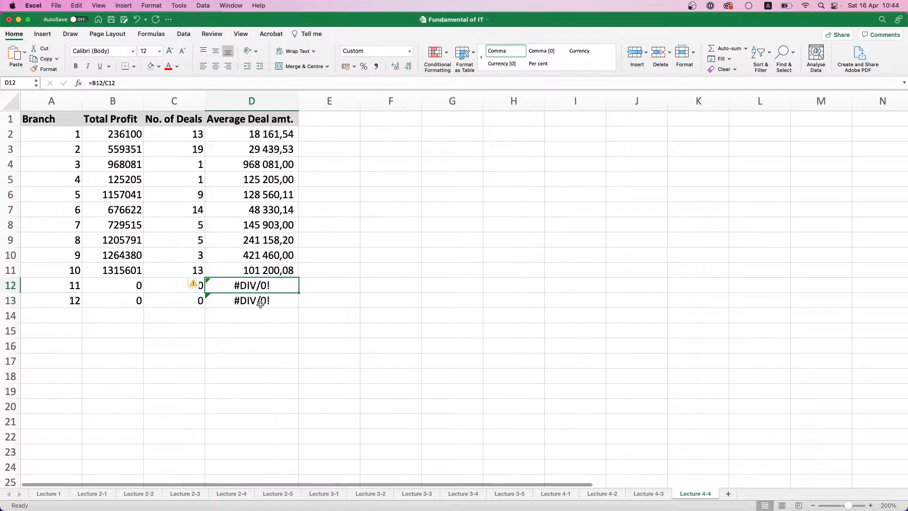
Copy the Average Deal amt. header from D1 to E1 and autofit the width of column E
{"action": "left_click", "coordinate": [344, 114]}
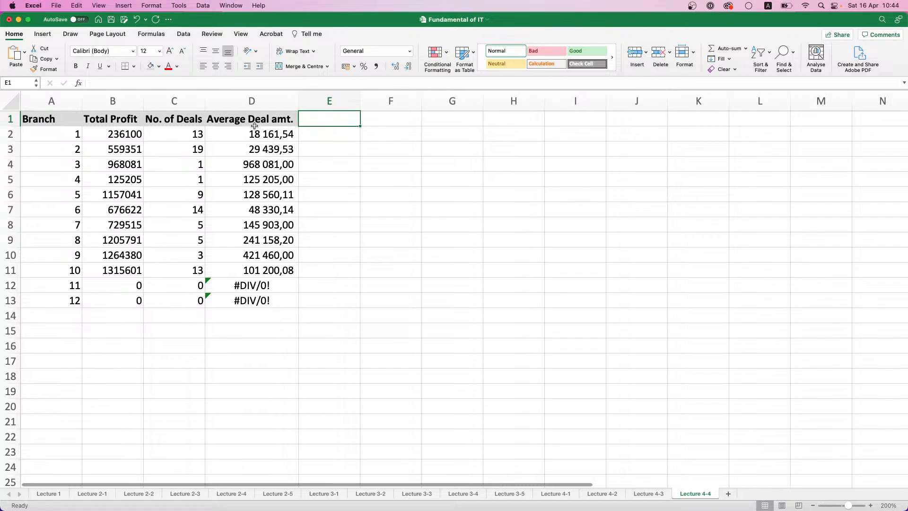
{"action": "left_click", "coordinate": [283, 118]}
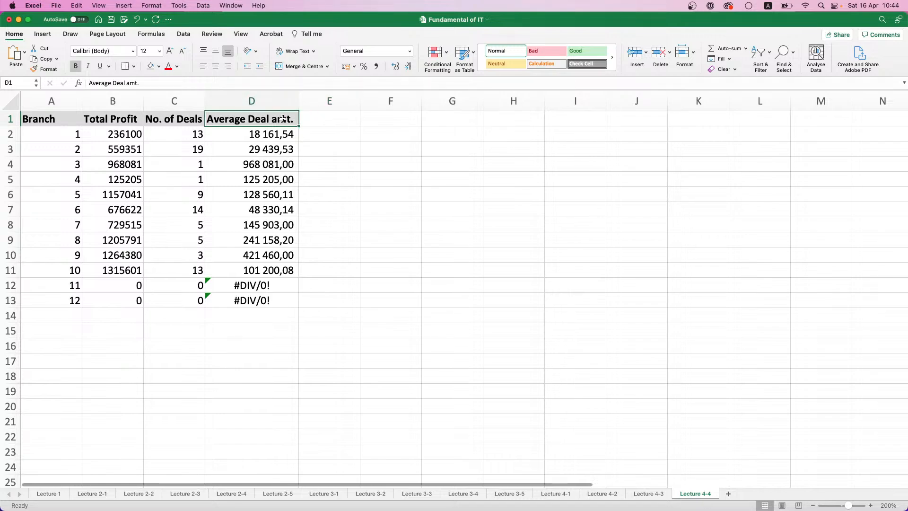
{"action": "key", "text": "super+c"}
{"action": "left_click", "coordinate": [325, 119]}
{"action": "key", "text": "super+v"}
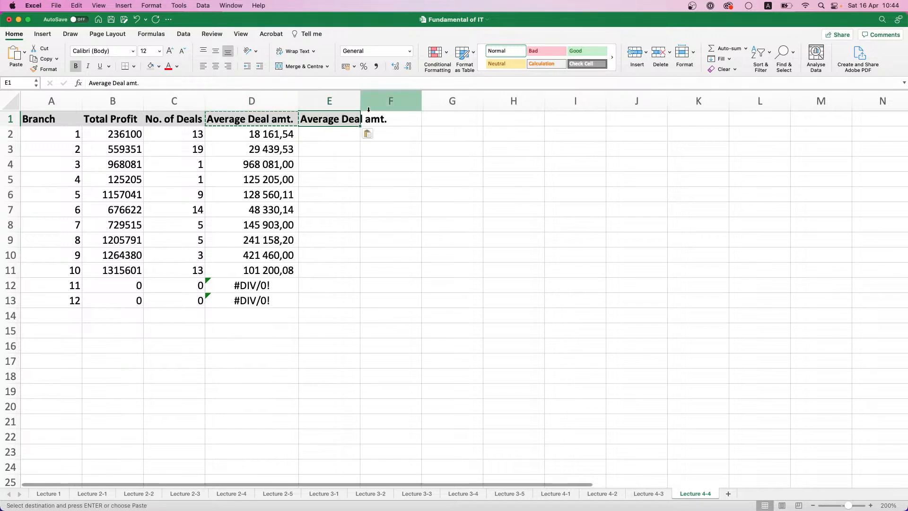
{"action": "double_click", "coordinate": [359, 98]}
Start an IFERROR formula in E2 to read the function's description and arguments in the Formula Builder, and close the builder
{"action": "left_click", "coordinate": [356, 136]}
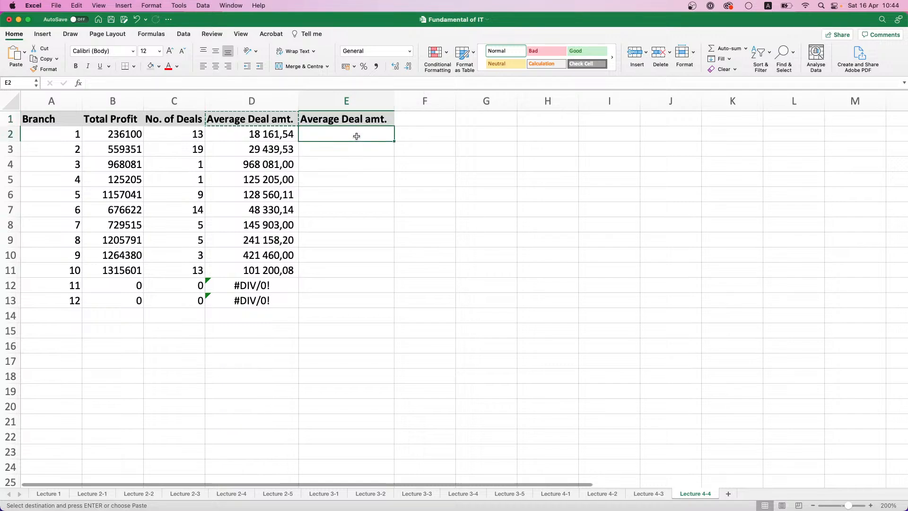
{"action": "type", "text": "="}
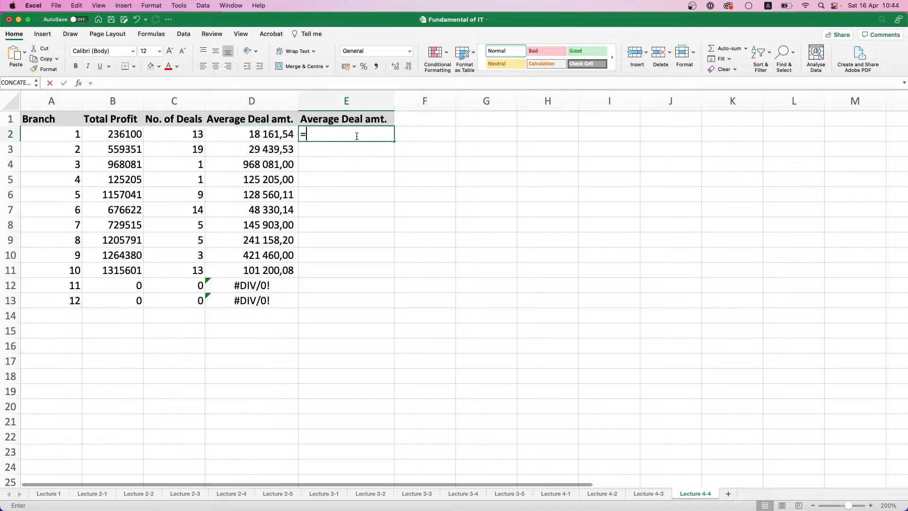
{"action": "type", "text": "IF"}
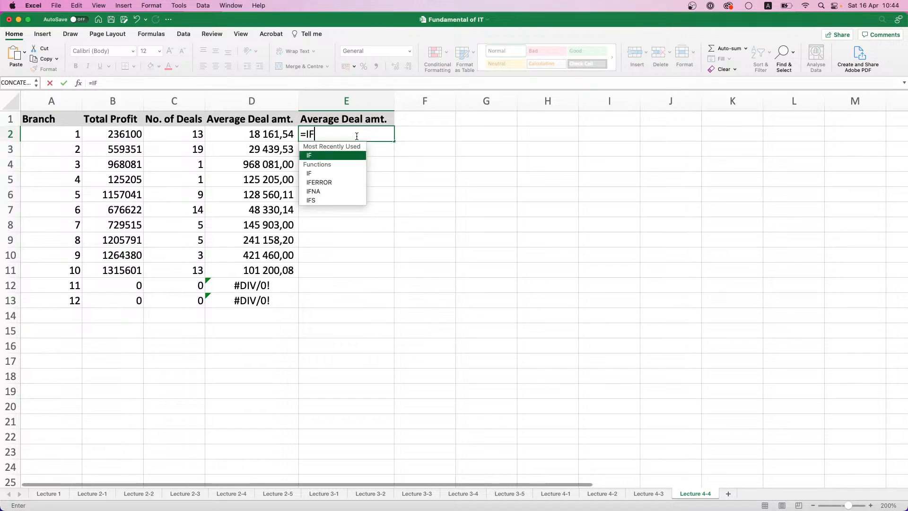
{"action": "double_click", "coordinate": [333, 179]}
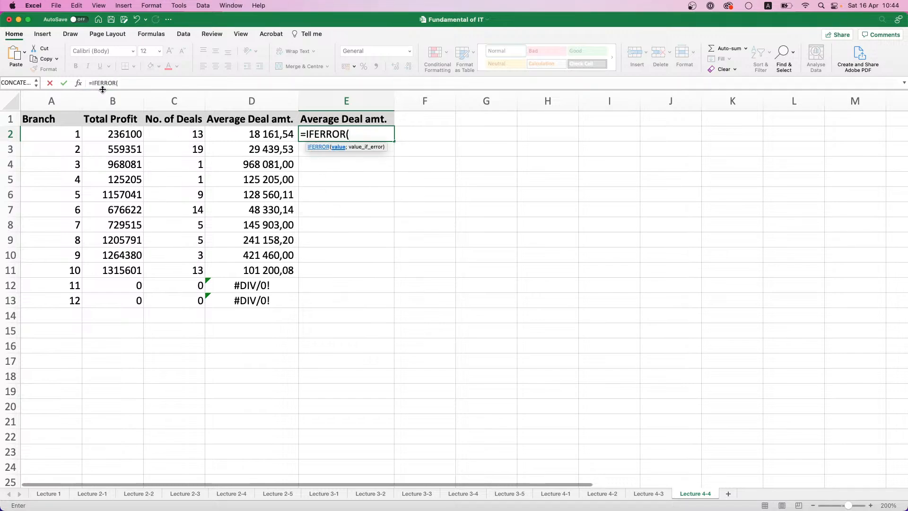
{"action": "left_click", "coordinate": [78, 82]}
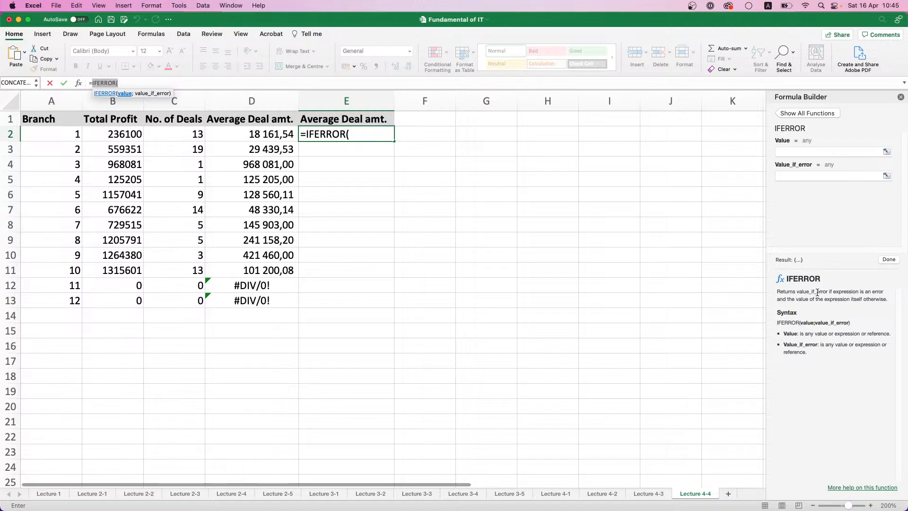
{"action": "left_click", "coordinate": [901, 97]}
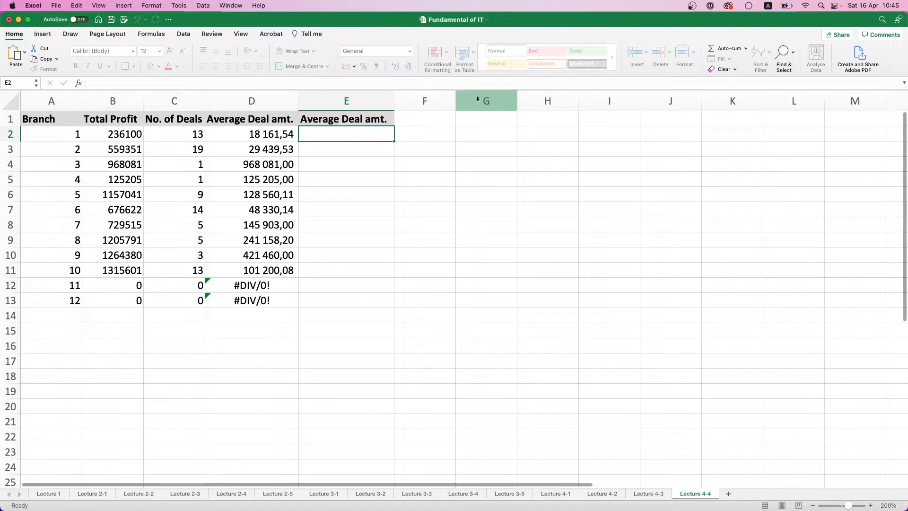
Enter the formula =IFERROR(B2/C2;"No data") in E2 for the first branch's average deal amount
{"action": "type", "text": "=IN"}
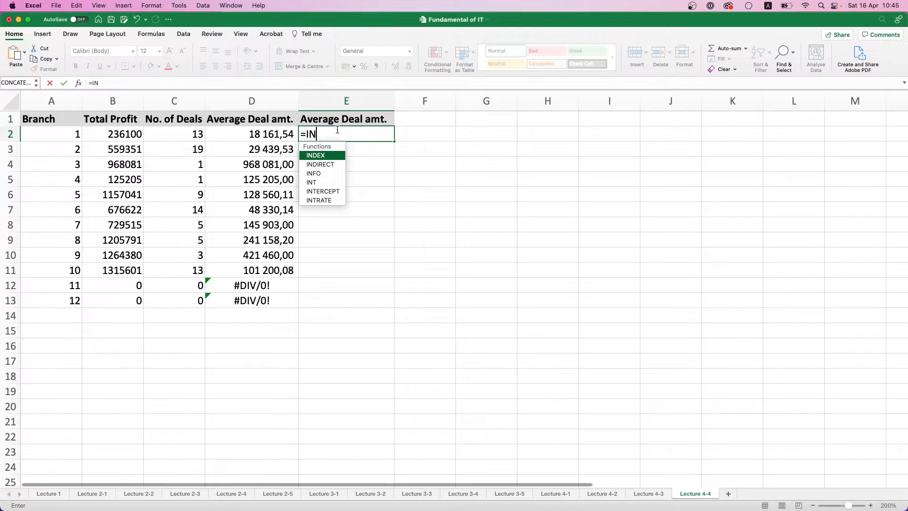
{"action": "key", "text": "BackSpace"}
{"action": "type", "text": "FE"}
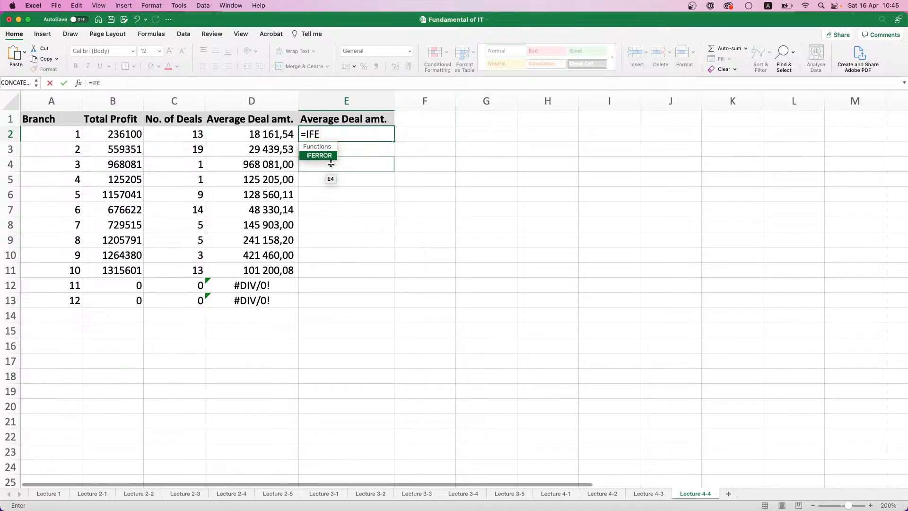
{"action": "double_click", "coordinate": [328, 156]}
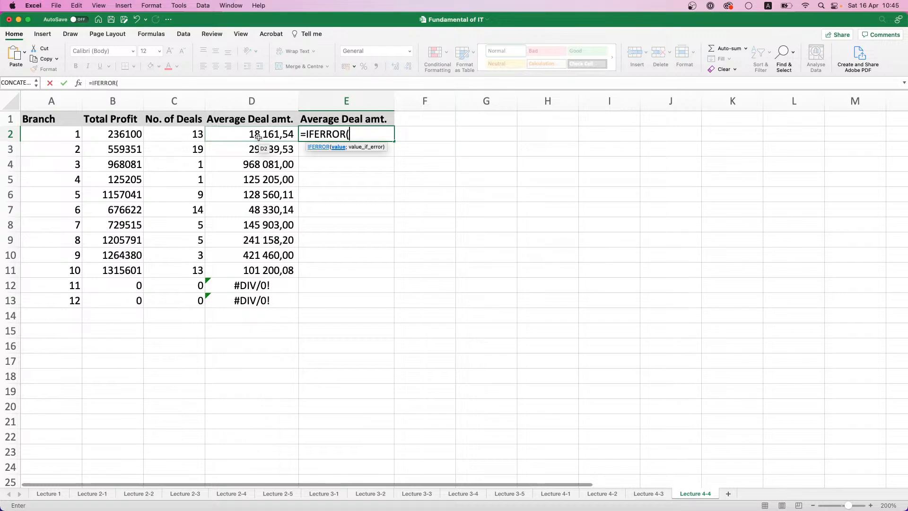
{"action": "left_click", "coordinate": [97, 137]}
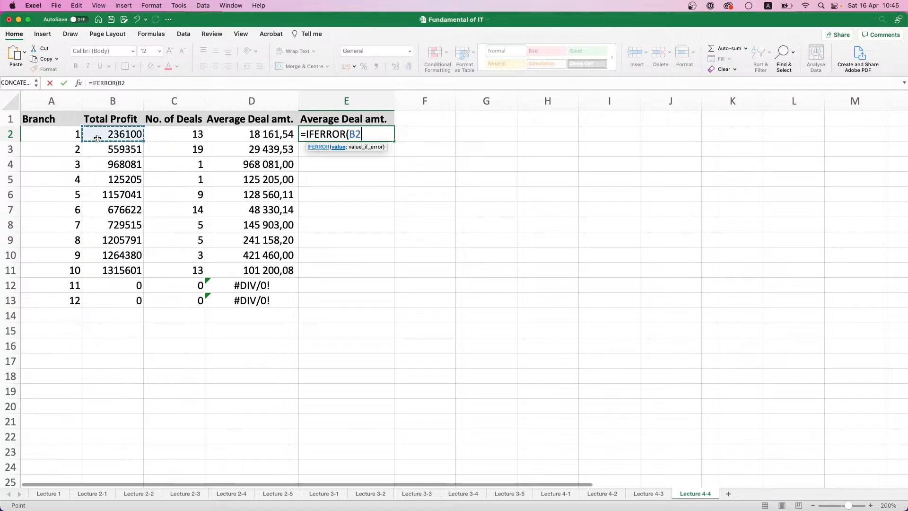
{"action": "type", "text": "/"}
{"action": "left_click", "coordinate": [186, 134]}
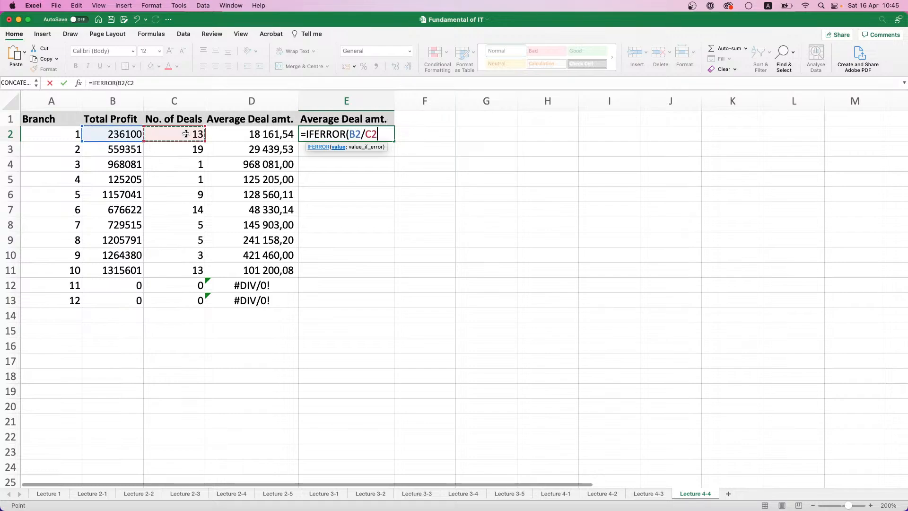
{"action": "type", "text": ";"}
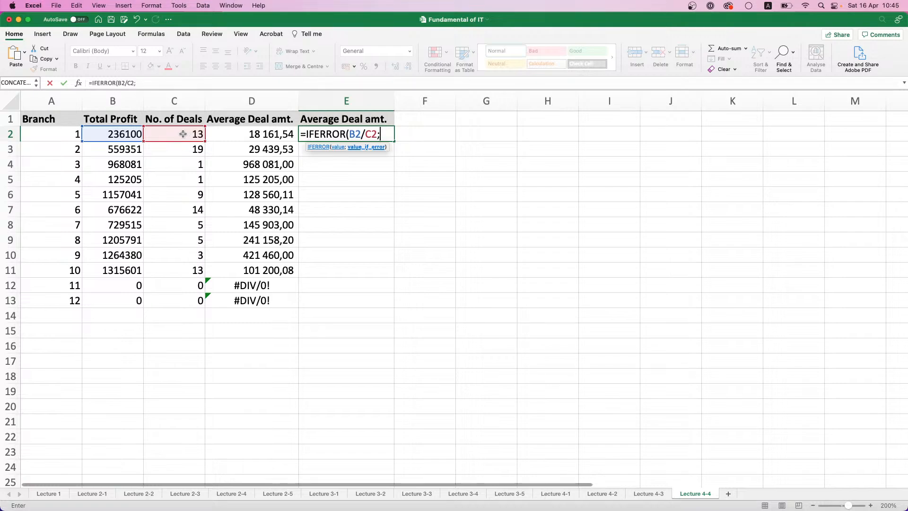
{"action": "type", "text": "\"No data\")"}
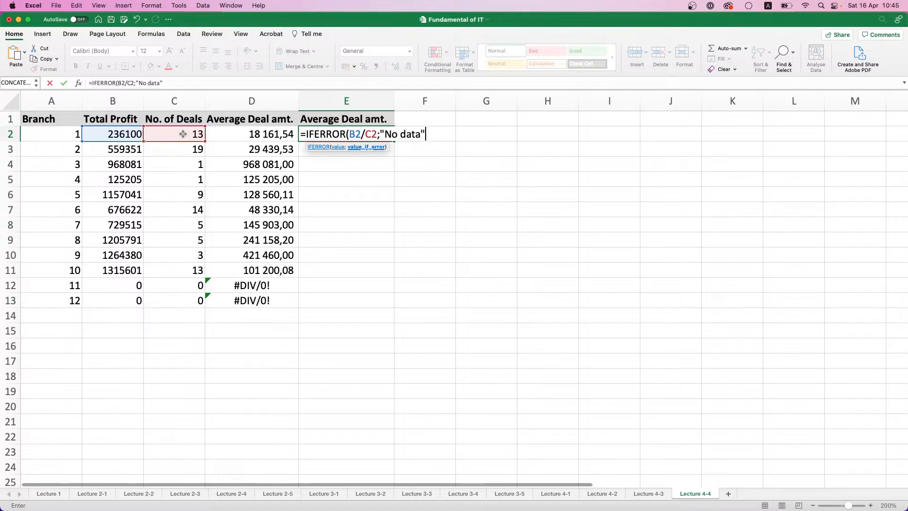
{"action": "key", "text": "Return"}
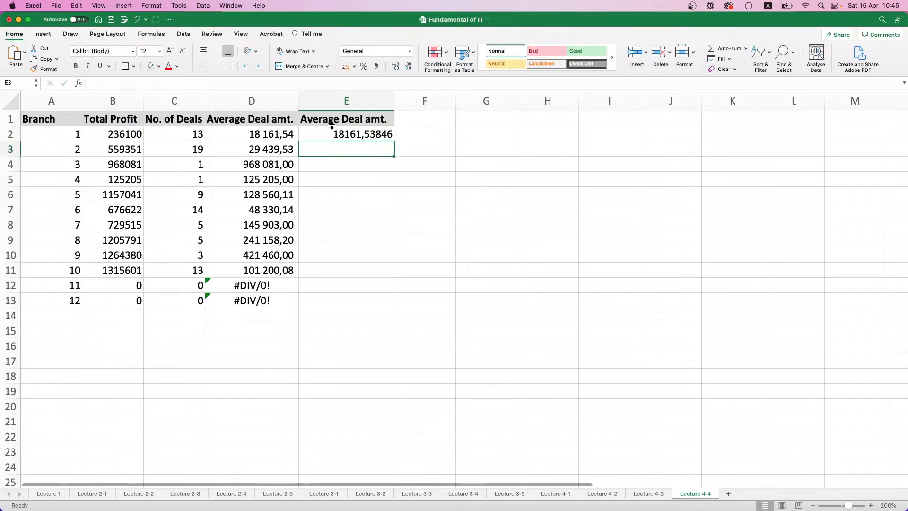
Fill the IFERROR formula from E2 down to E13 and apply the Comma number style to the range
{"action": "left_click", "coordinate": [362, 135]}
{"action": "left_click_drag", "start_coordinate": [395, 139], "coordinate": [396, 141]}
{"action": "left_click", "coordinate": [392, 138]}
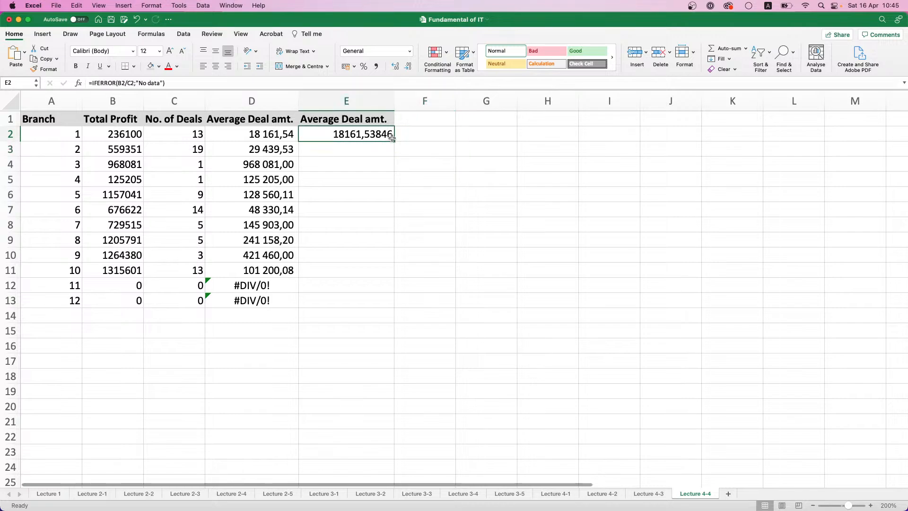
{"action": "double_click", "coordinate": [394, 141]}
{"action": "left_click", "coordinate": [377, 66]}
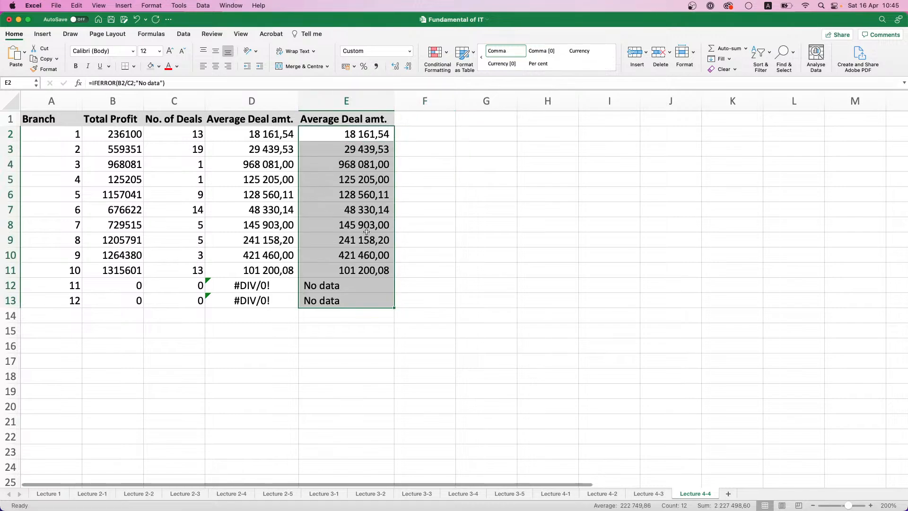
Compare the plain division formulas in D12:D13 with the IFERROR formulas in E12:E13 for branches 11 and 12
{"action": "left_click", "coordinate": [358, 292]}
{"action": "left_click", "coordinate": [251, 285]}
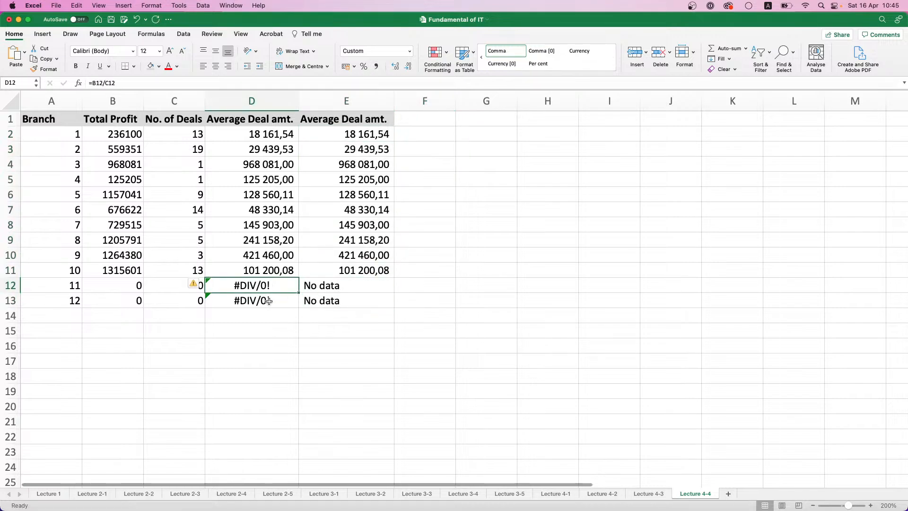
{"action": "left_click", "coordinate": [267, 300]}
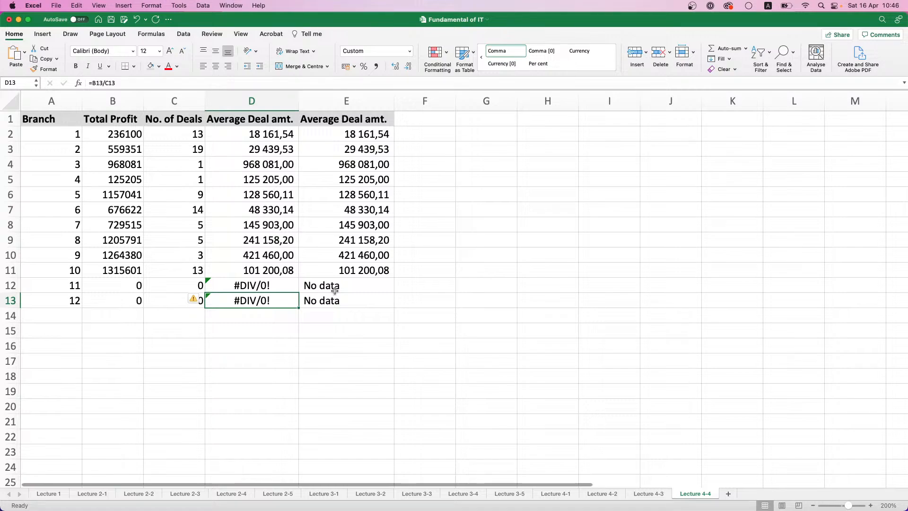
{"action": "left_click", "coordinate": [335, 290]}
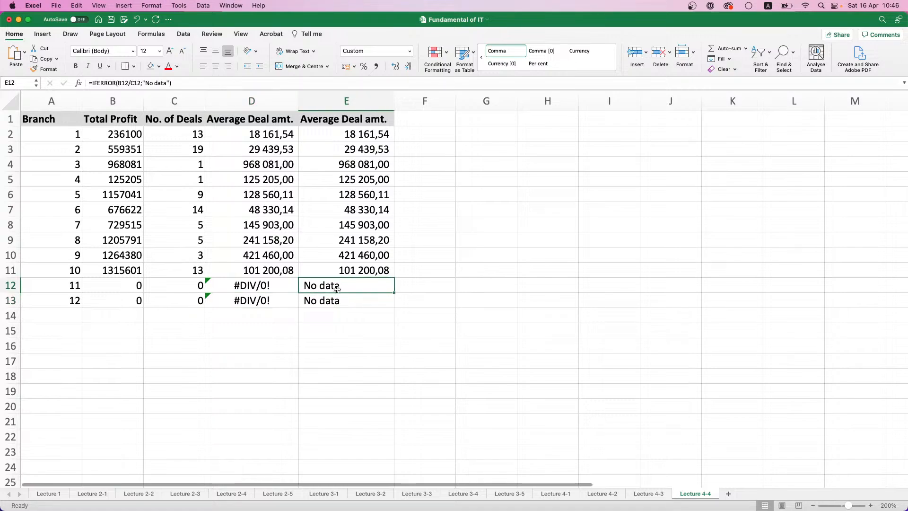
{"action": "left_click", "coordinate": [339, 295]}
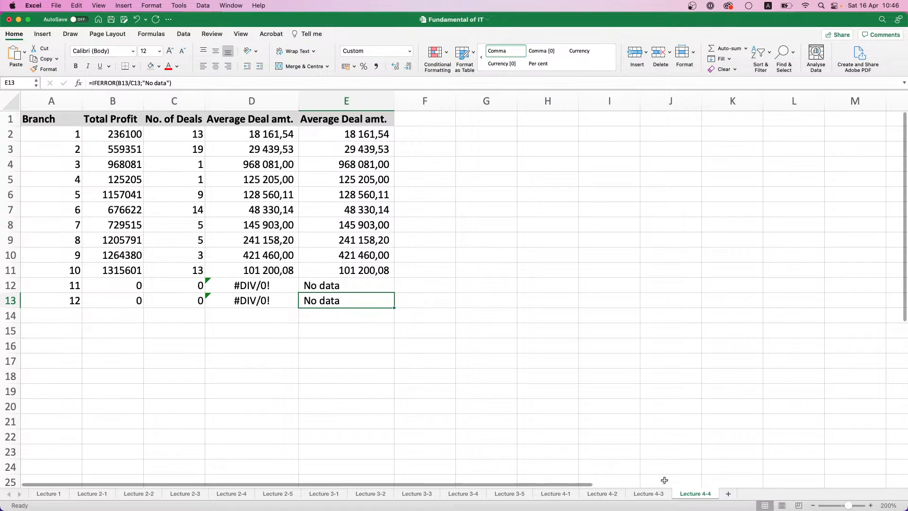
Add a new sheet named Lecture 4-5 after Lecture 4-4 and set its zoom to 200%
{"action": "left_click", "coordinate": [728, 493]}
{"action": "left_click", "coordinate": [695, 494]}
{"action": "left_click", "coordinate": [734, 494]}
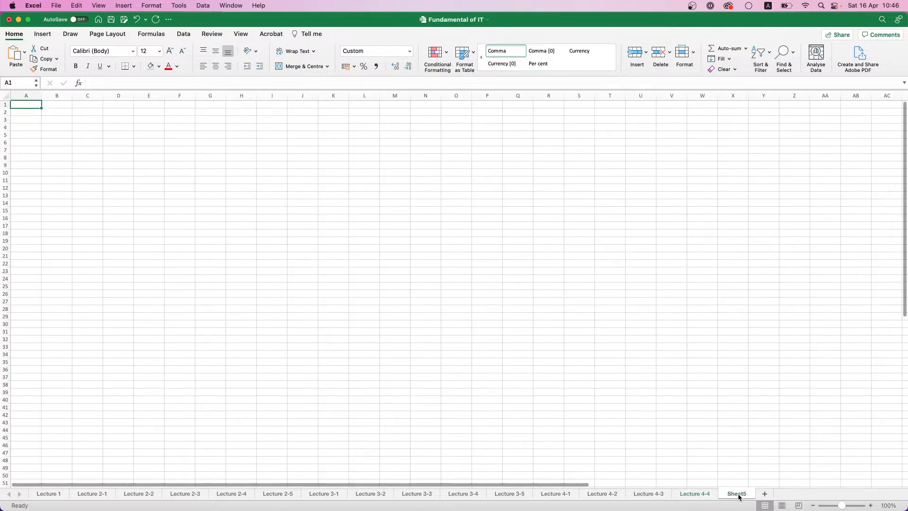
{"action": "type", "text": "Lect"}
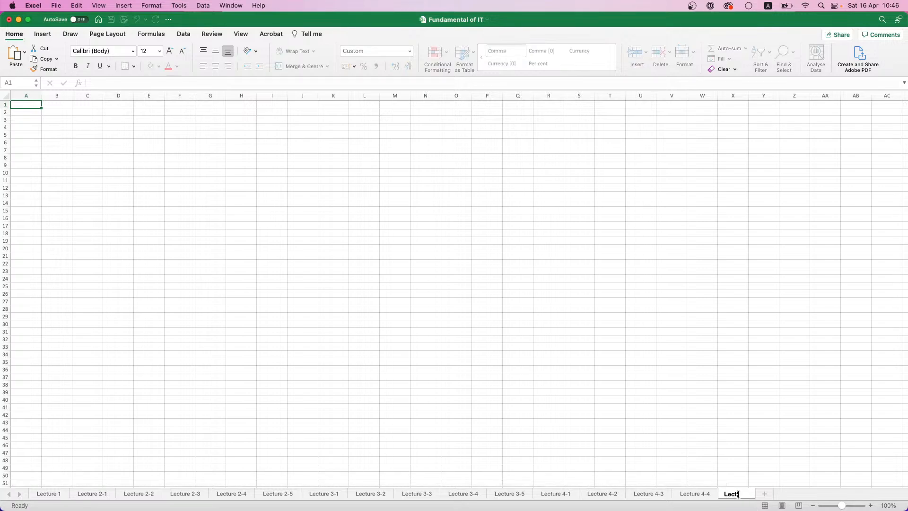
{"action": "type", "text": "ure 4-5"}
{"action": "key", "text": "Return"}
{"action": "left_click", "coordinate": [890, 506]}
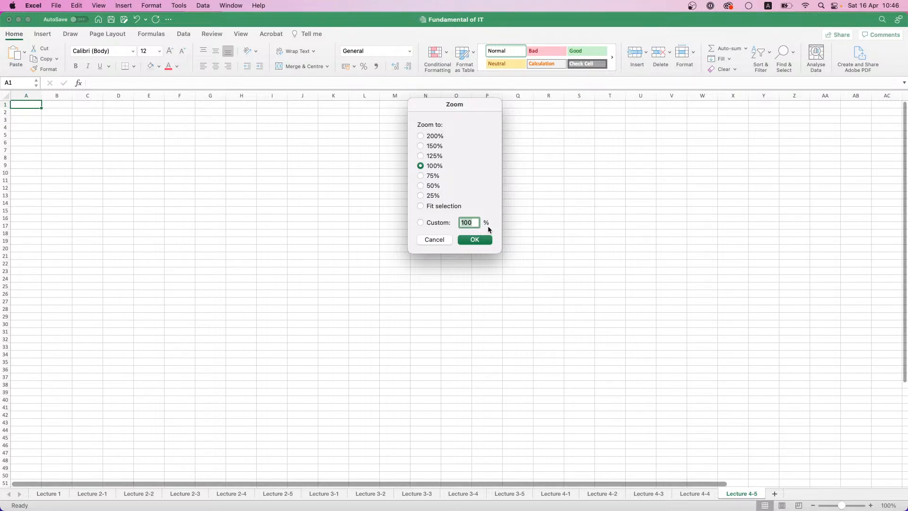
{"action": "left_click", "coordinate": [420, 136]}
{"action": "left_click", "coordinate": [473, 240]}
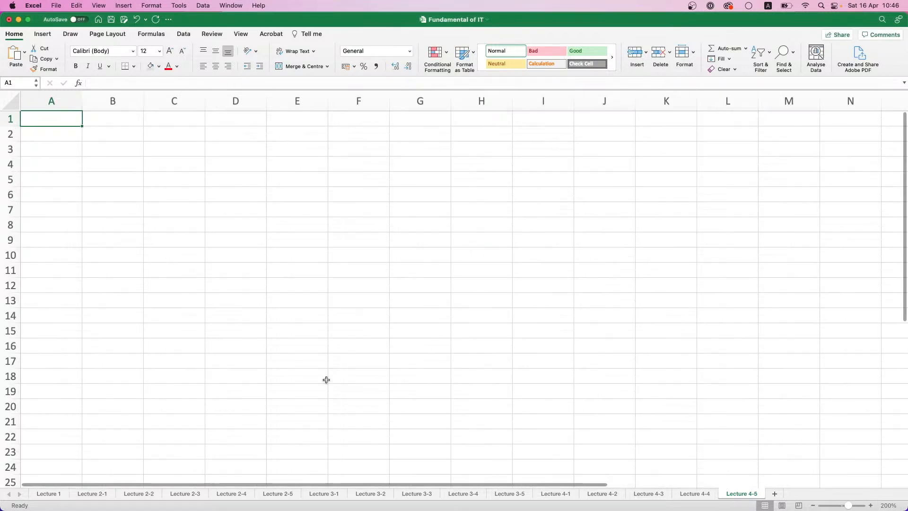
{"action": "left_click", "coordinate": [278, 494]}
{"action": "left_click", "coordinate": [170, 182]}
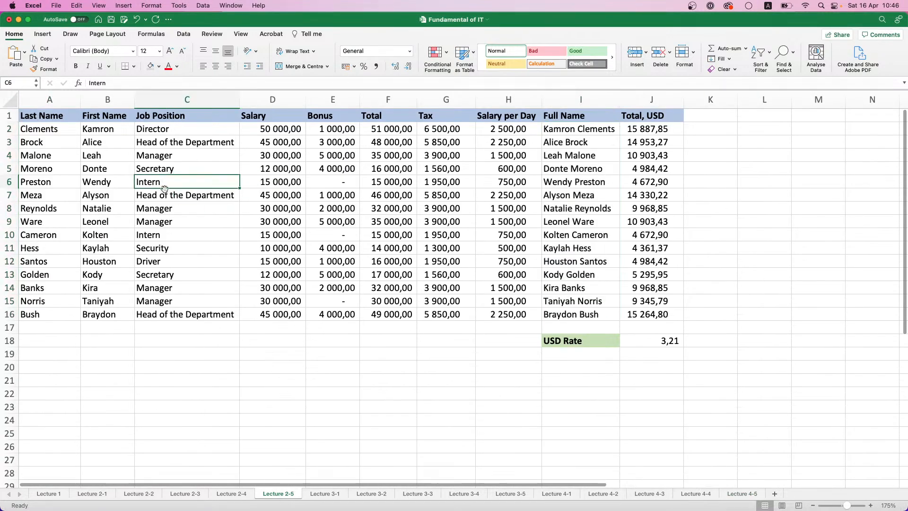
{"action": "left_click_drag", "start_coordinate": [38, 115], "coordinate": [295, 279]}
Copy the employee table and the job position salary table in A1:E27 from Lecture 3-1 to A1 of Lecture 4-5
{"action": "left_click", "coordinate": [324, 493]}
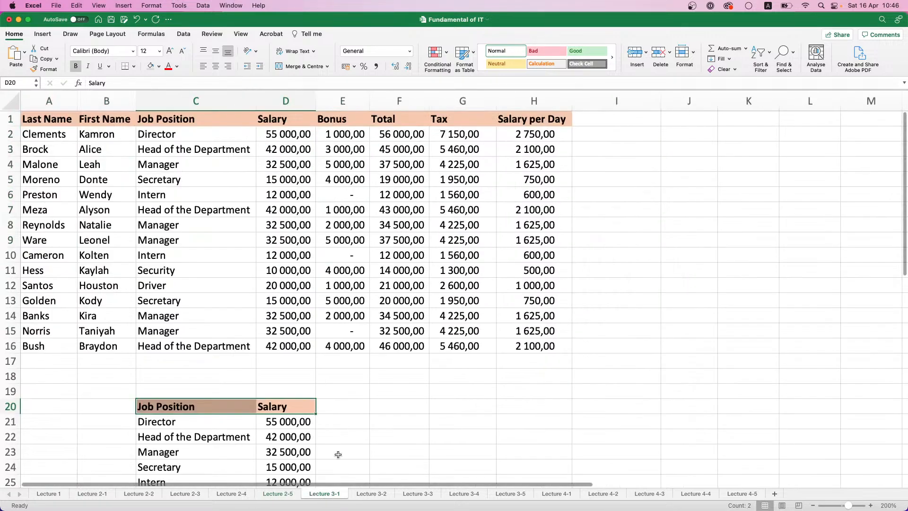
{"action": "left_click", "coordinate": [140, 193]}
{"action": "left_click", "coordinate": [40, 118]}
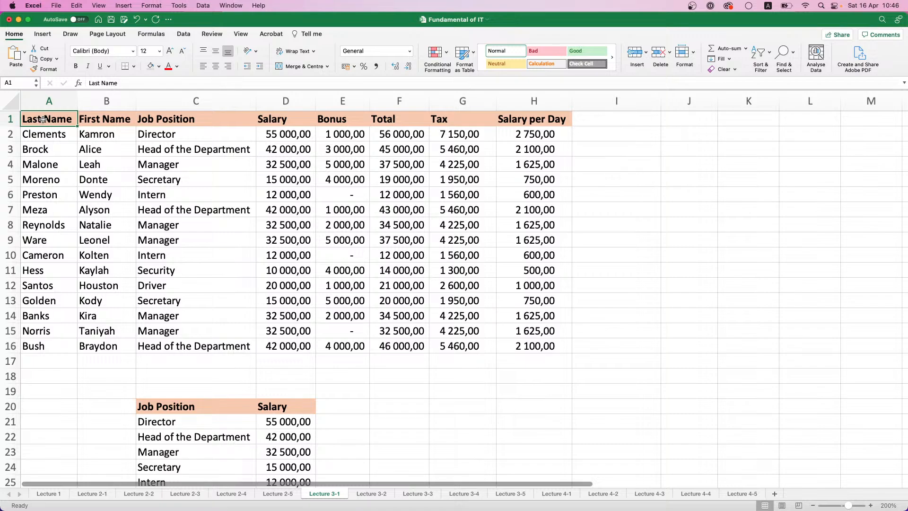
{"action": "left_click_drag", "start_coordinate": [43, 120], "coordinate": [356, 351]}
{"action": "scroll", "coordinate": [345, 238], "scroll_direction": "down", "scroll_amount": 6}
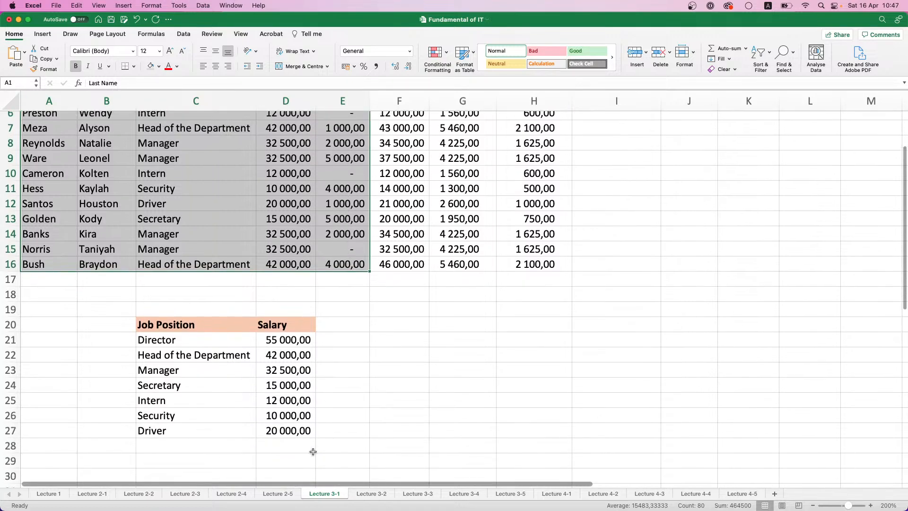
{"action": "left_click_drag", "start_coordinate": [328, 435], "coordinate": [24, 122]}
{"action": "key", "text": "super+c"}
{"action": "scroll", "coordinate": [408, 306], "scroll_direction": "down", "scroll_amount": 8}
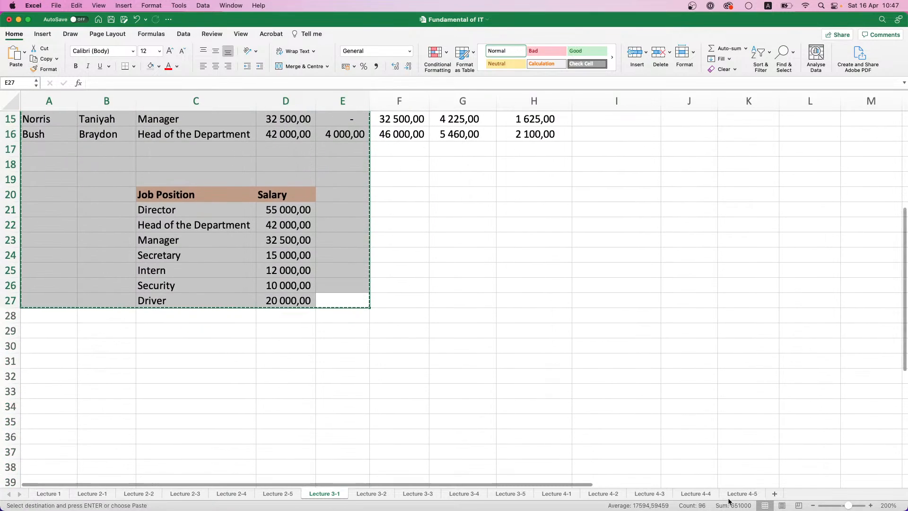
{"action": "left_click", "coordinate": [742, 494]}
{"action": "key", "text": "super+v"}
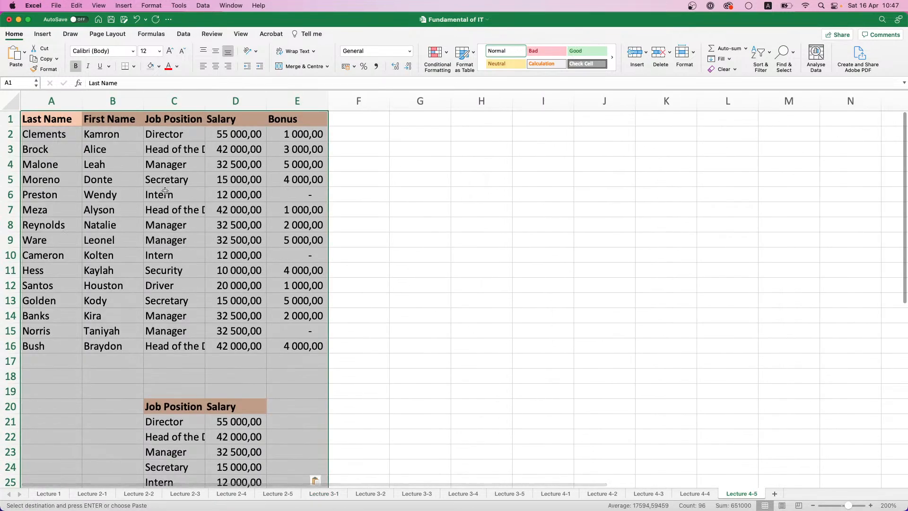
Fill the header ranges C20:D20 and A1:E1 with light gray and autofit the widths of columns C and D
{"action": "left_click", "coordinate": [232, 392]}
{"action": "left_click", "coordinate": [188, 414]}
{"action": "left_click_drag", "start_coordinate": [188, 414], "coordinate": [235, 408]}
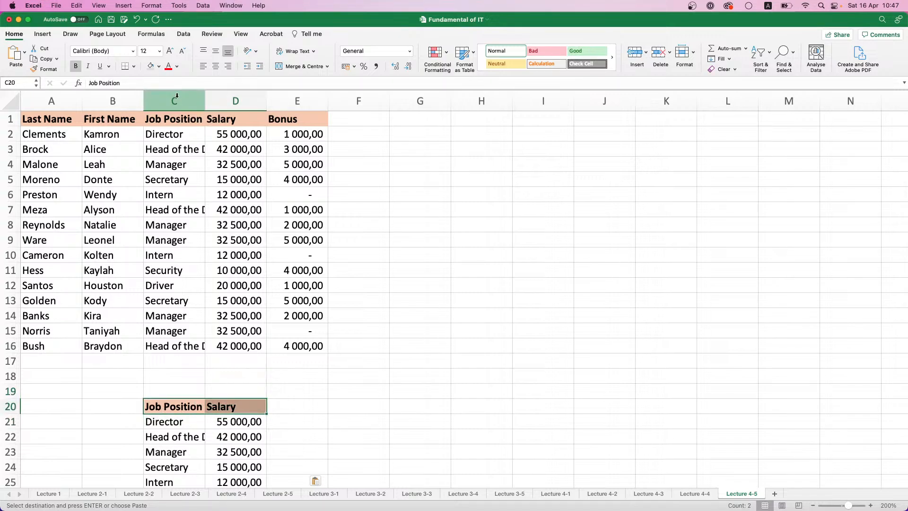
{"action": "key", "text": "Escape"}
{"action": "left_click_drag", "start_coordinate": [35, 115], "coordinate": [303, 118]}
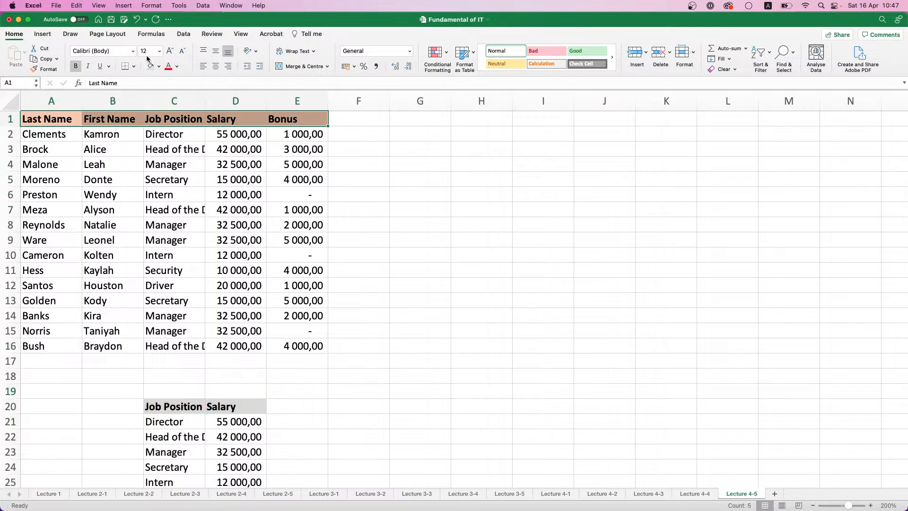
{"action": "double_click", "coordinate": [204, 100]}
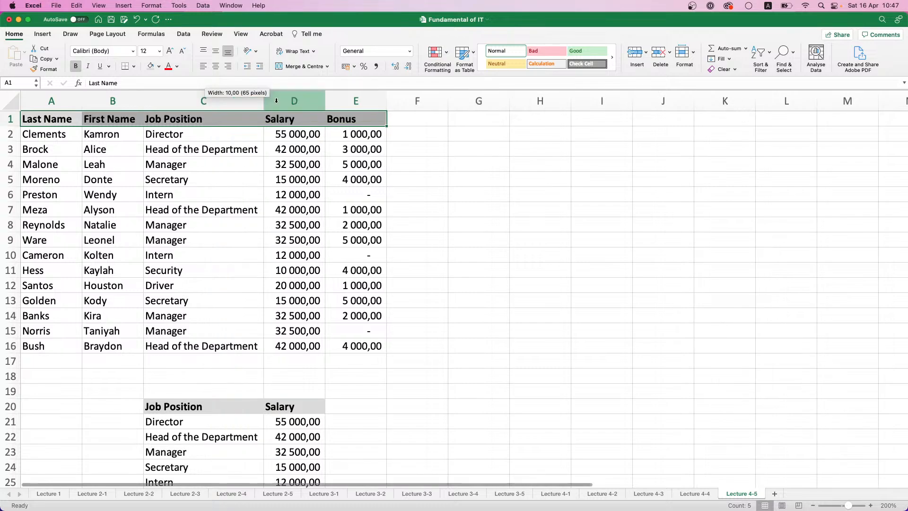
{"action": "double_click", "coordinate": [325, 100]}
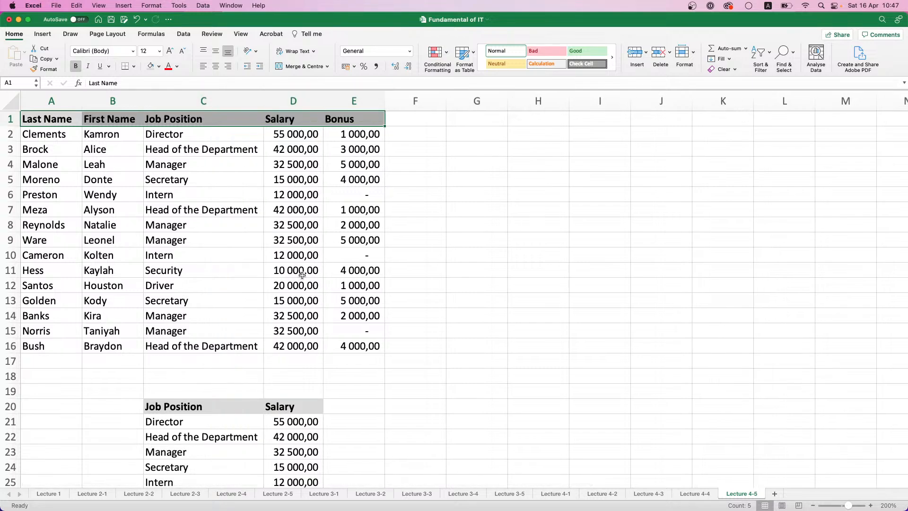
Change the job position in C14 to Designer and inspect the salary lookup formula in D14
{"action": "scroll", "coordinate": [322, 360], "scroll_direction": "down", "scroll_amount": 1}
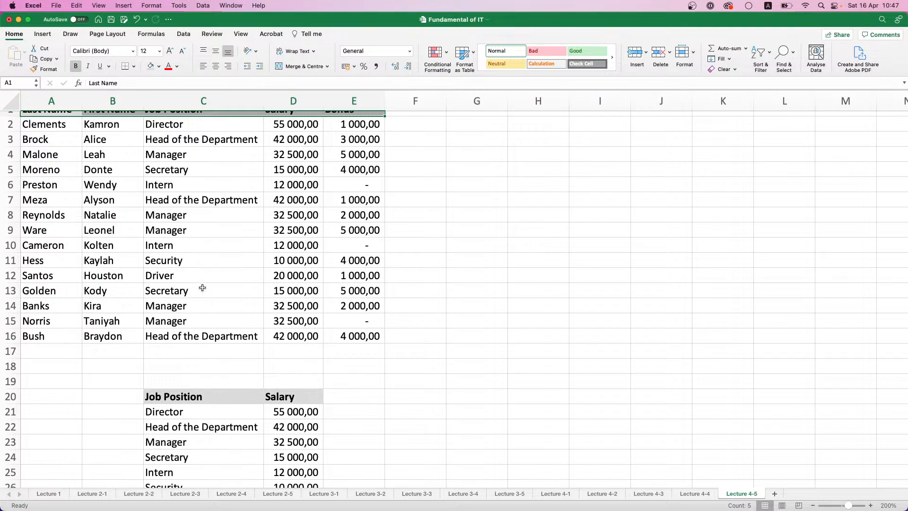
{"action": "scroll", "coordinate": [213, 312], "scroll_direction": "down", "scroll_amount": 3}
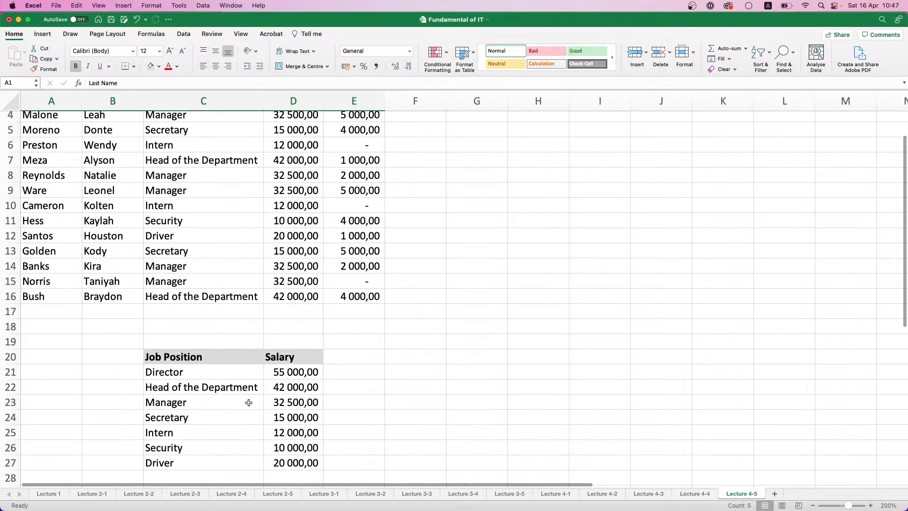
{"action": "scroll", "coordinate": [208, 360], "scroll_direction": "up", "scroll_amount": 3}
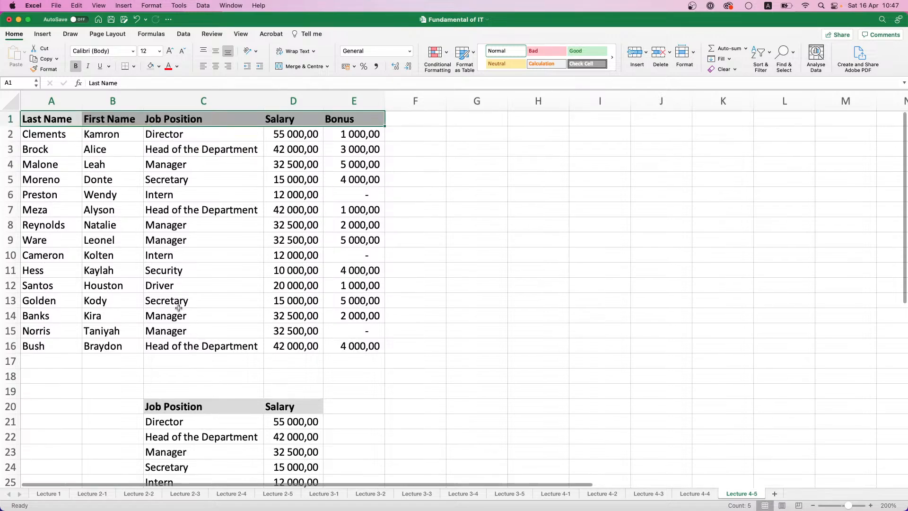
{"action": "left_click", "coordinate": [179, 309]}
{"action": "left_click", "coordinate": [179, 305]}
{"action": "left_click", "coordinate": [181, 319]}
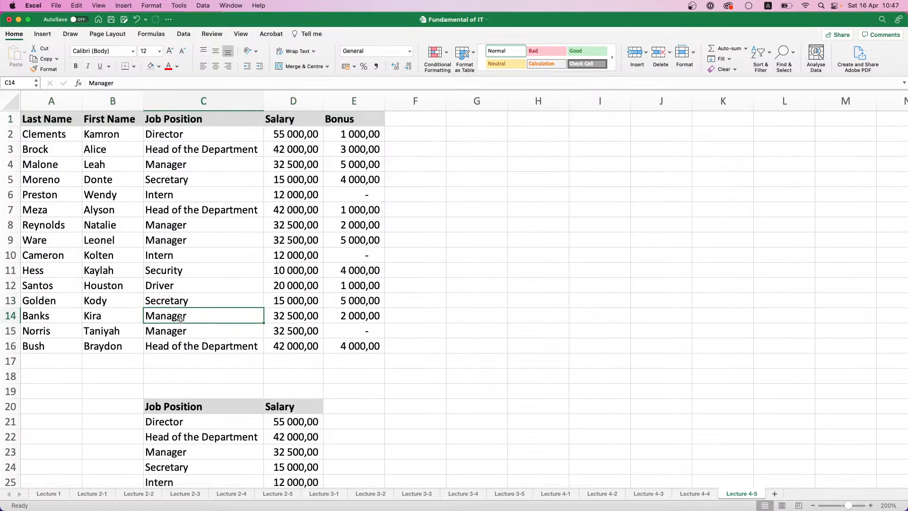
{"action": "type", "text": "Designer"}
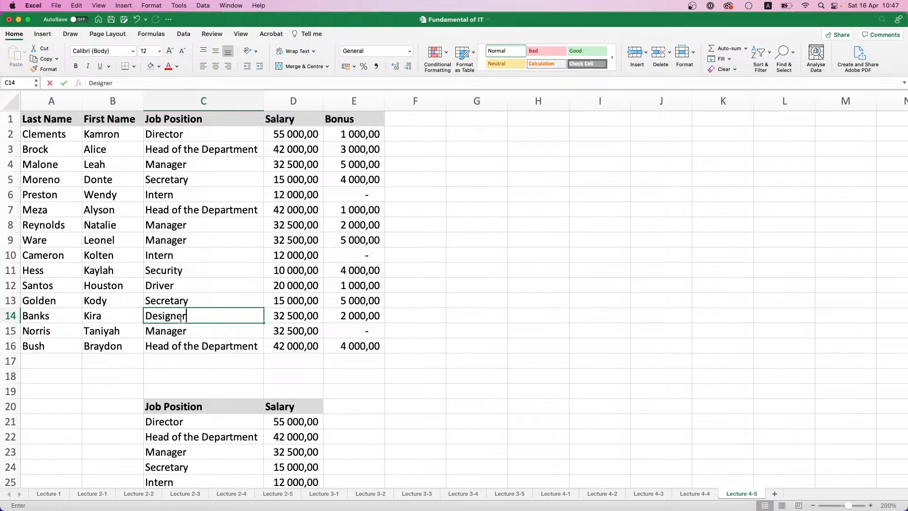
{"action": "key", "text": "Return"}
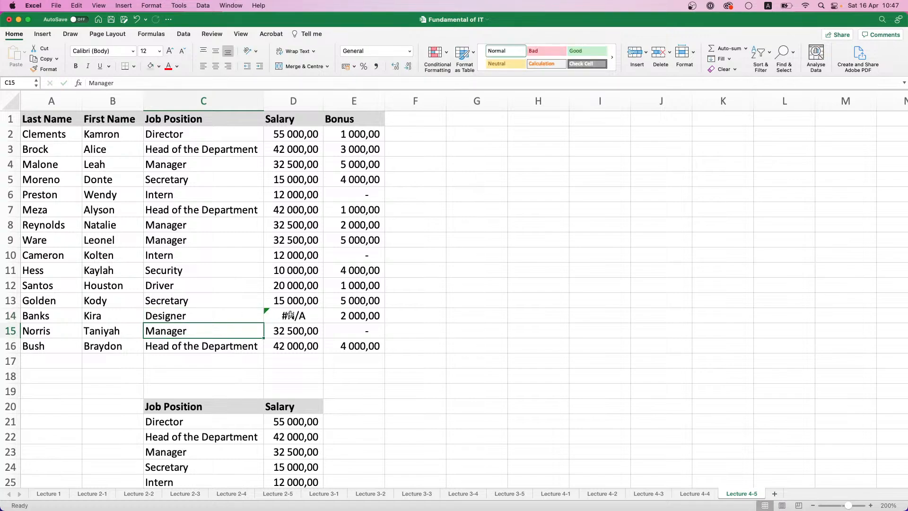
{"action": "left_click", "coordinate": [291, 314]}
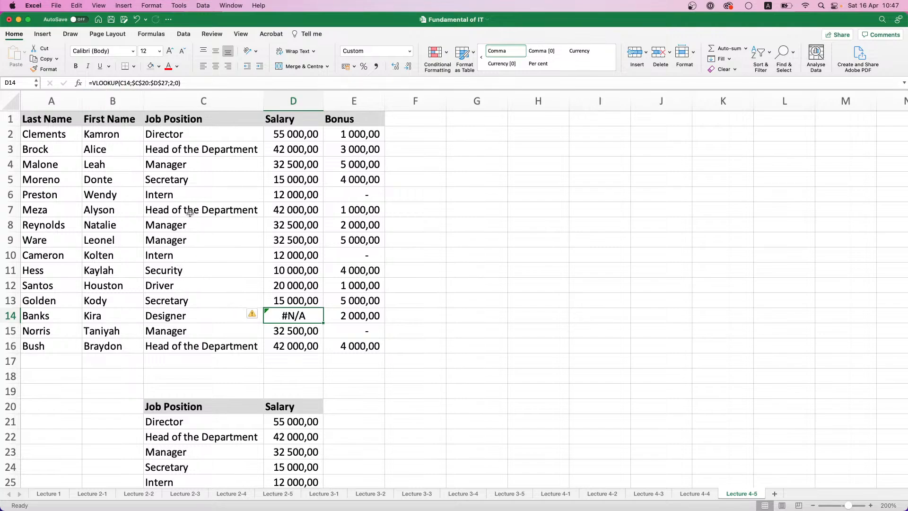
Change the job position in C5 to Marketologist
{"action": "left_click", "coordinate": [192, 191]}
{"action": "left_click", "coordinate": [194, 178]}
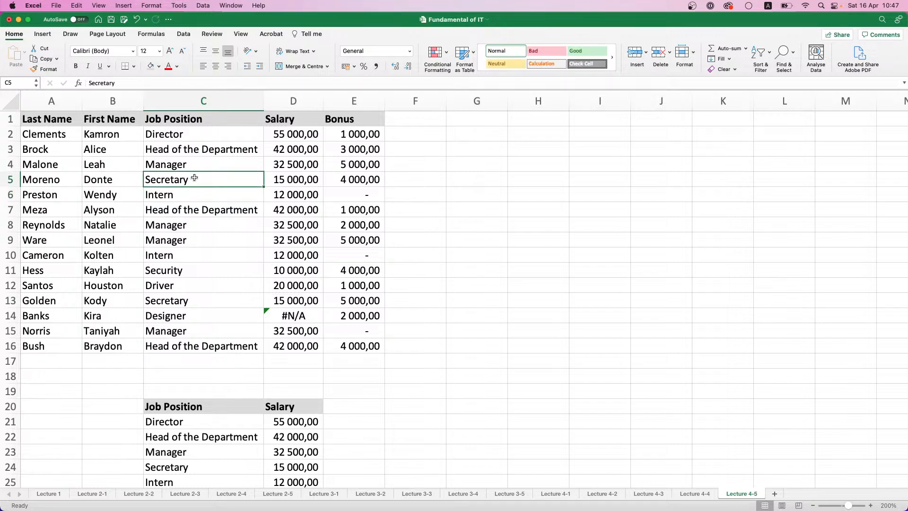
{"action": "type", "text": "Marketolog"}
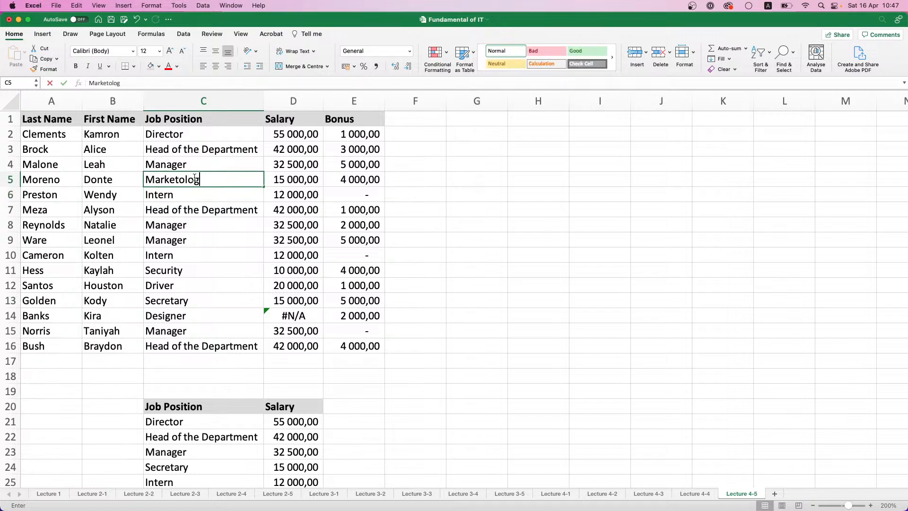
{"action": "type", "text": "ist"}
{"action": "key", "text": "Return"}
Change the job position in C5 to Brand Manager
{"action": "left_click", "coordinate": [199, 180]}
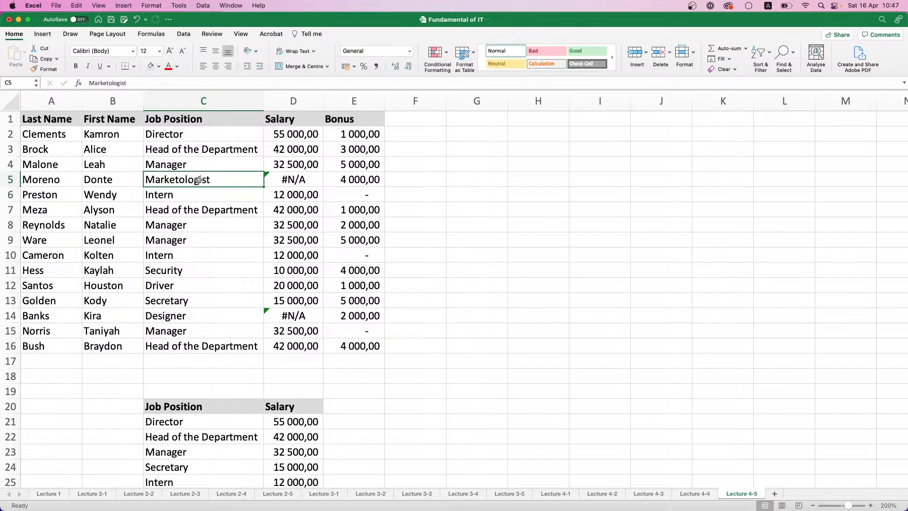
{"action": "type", "text": "Brand-mak"}
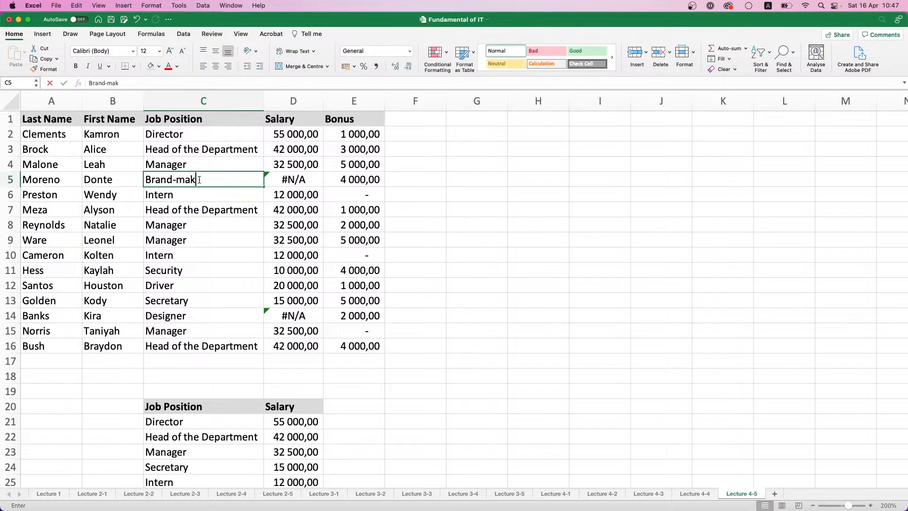
{"action": "key", "text": "BackSpace"}
{"action": "type", "text": "nager"}
{"action": "key", "text": "Return"}
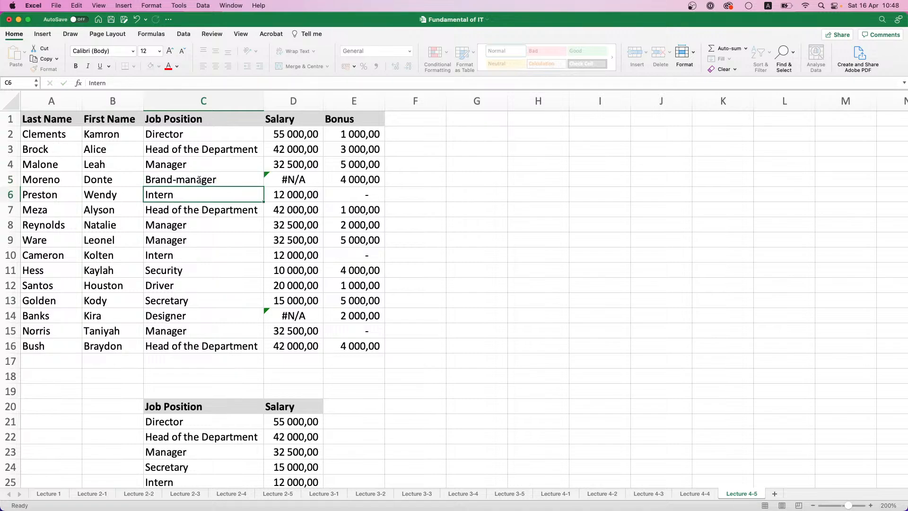
{"action": "double_click", "coordinate": [177, 180]}
{"action": "key", "text": "BackSpace"}
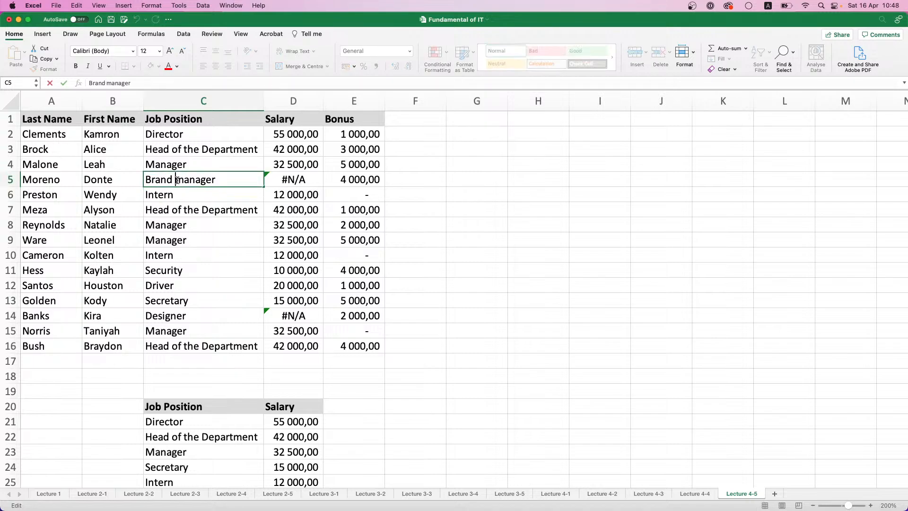
{"action": "key", "text": "Delete"}
{"action": "type", "text": "M"}
{"action": "key", "text": "Return"}
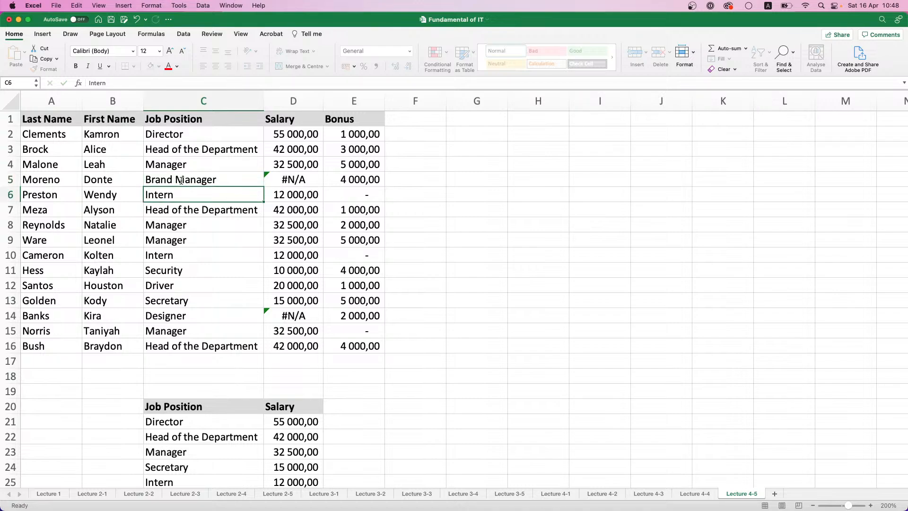
Wrap the VLOOKUP formula in D2 in IFERROR with a fallback value of 20000
{"action": "left_click", "coordinate": [183, 180]}
{"action": "left_click", "coordinate": [180, 142]}
{"action": "left_click", "coordinate": [278, 132]}
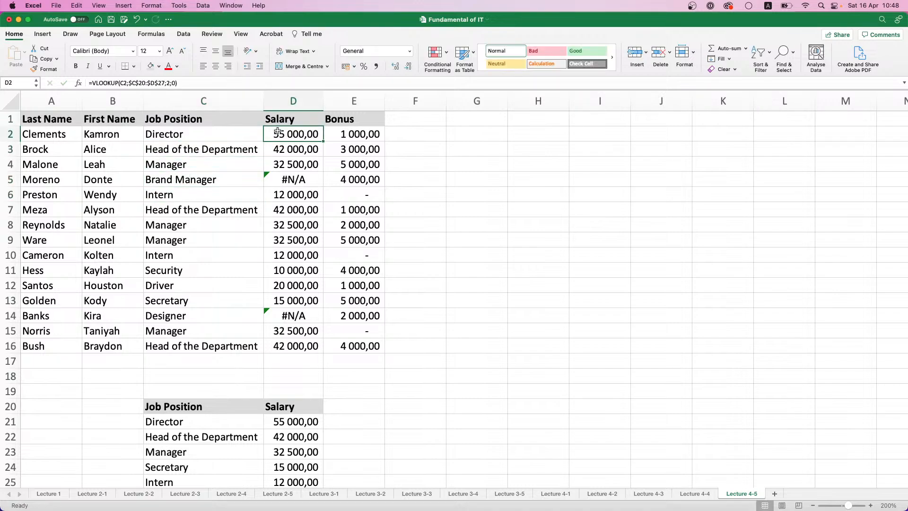
{"action": "left_click", "coordinate": [94, 82]}
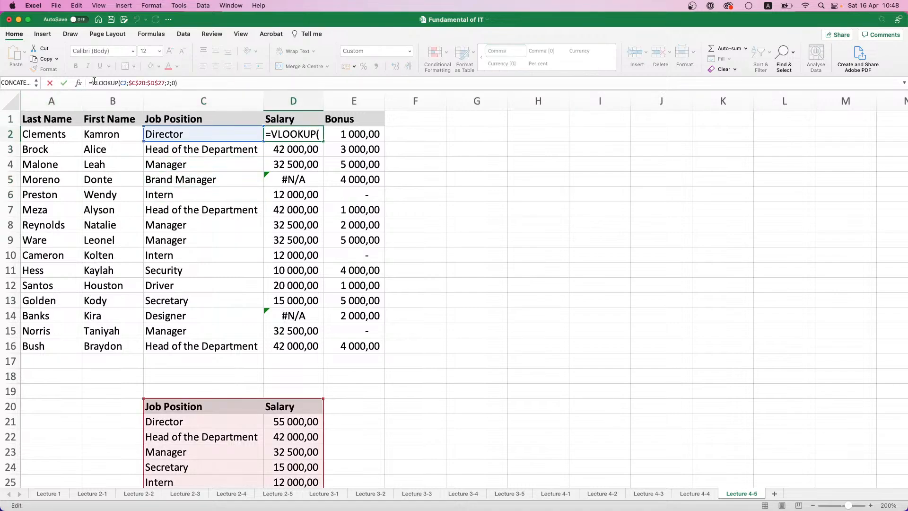
{"action": "type", "text": "IFE"}
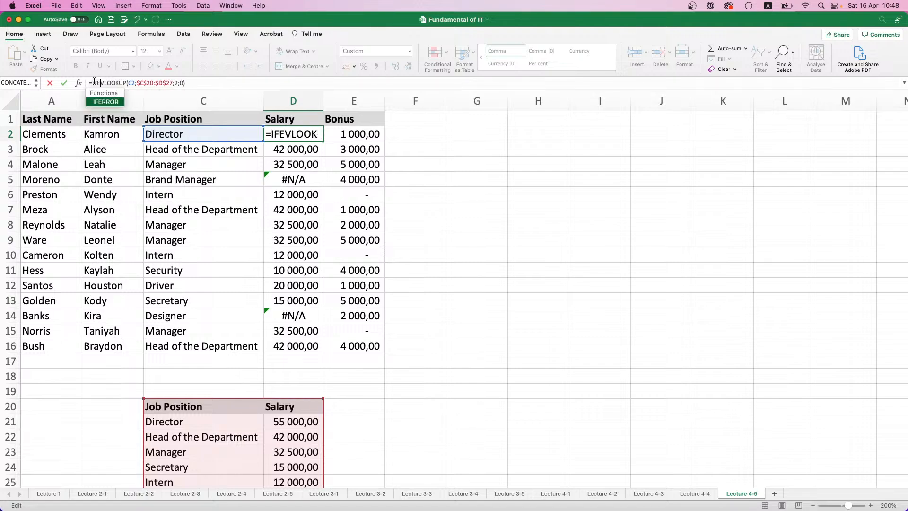
{"action": "double_click", "coordinate": [107, 103]}
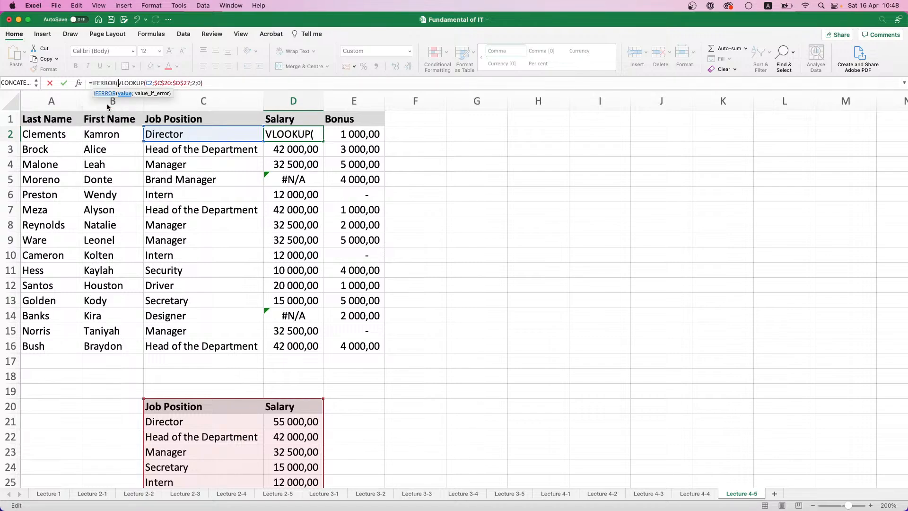
{"action": "left_click", "coordinate": [204, 82]}
{"action": "type", "text": ";"}
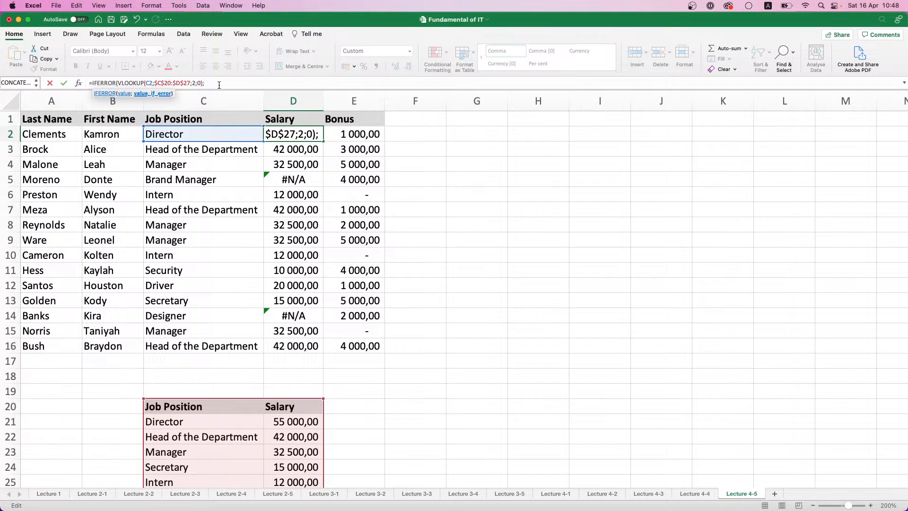
{"action": "type", "text": "\""}
{"action": "key", "text": "BackSpace"}
{"action": "type", "text": "20000)"}
{"action": "key", "text": "Return"}
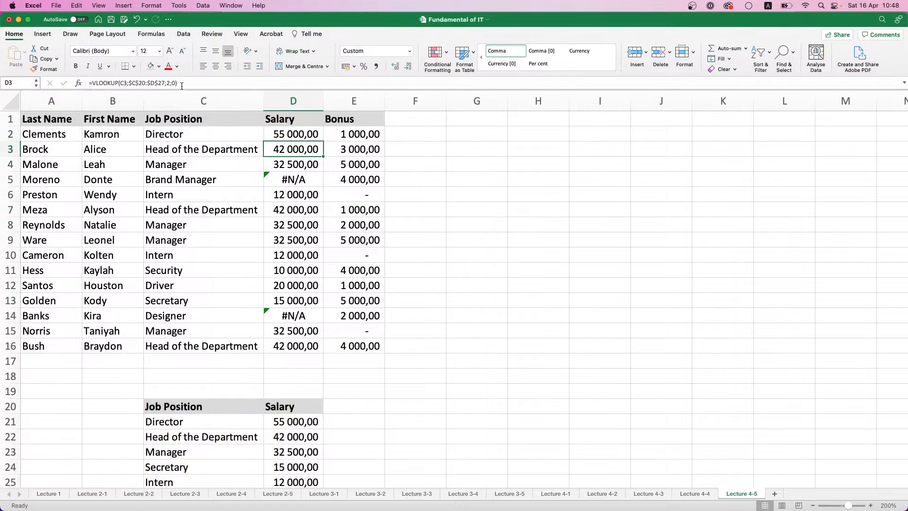
Fill the IFERROR salary formula from D2 down to D16 and inspect the formulas in D5 and D14
{"action": "left_click", "coordinate": [268, 135]}
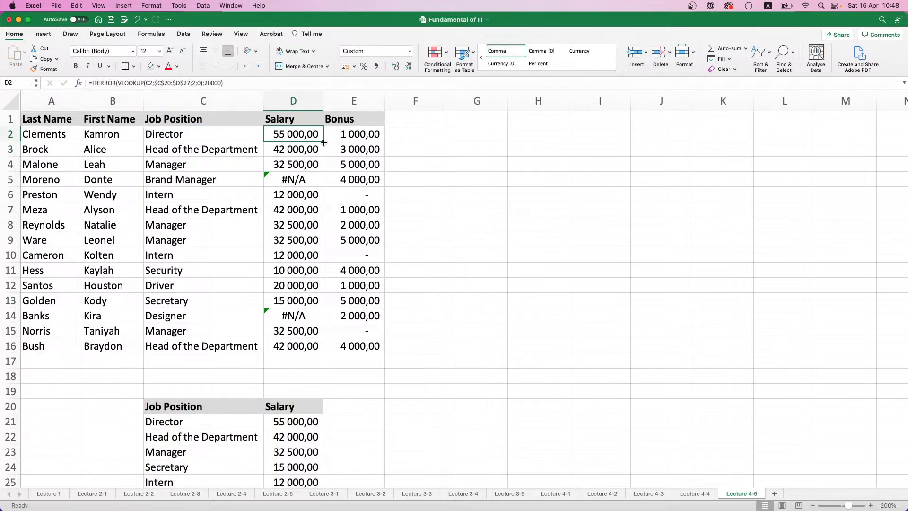
{"action": "left_click_drag", "start_coordinate": [324, 141], "coordinate": [327, 355]}
{"action": "left_click", "coordinate": [305, 180]}
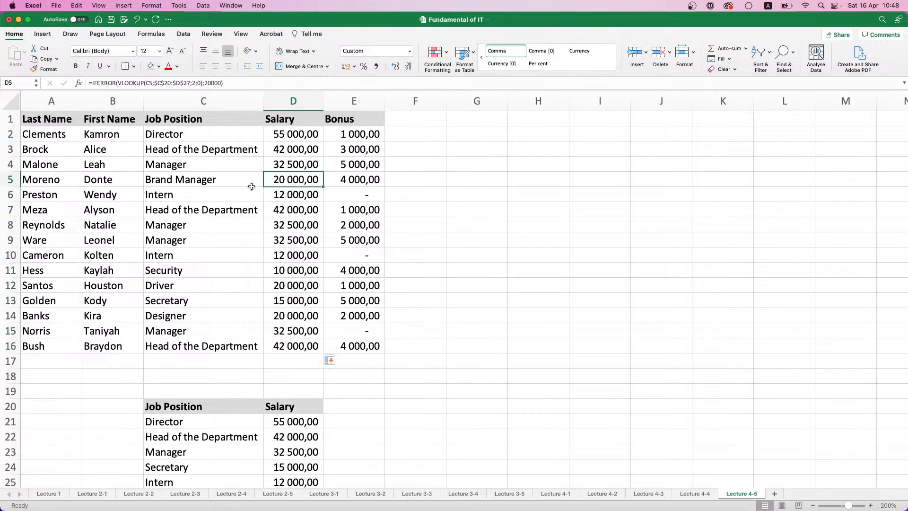
{"action": "left_click", "coordinate": [258, 317]}
{"action": "left_click", "coordinate": [281, 319]}
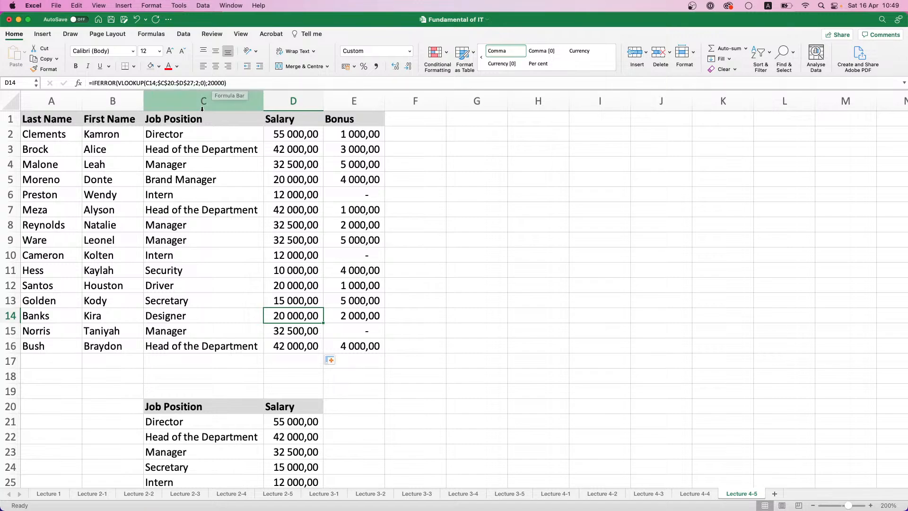
On the Lecture 4-4 sheet, enter the header Error True/False in F1 and autofit the width of column F
{"action": "key", "text": "ctrl+Page_Up"}
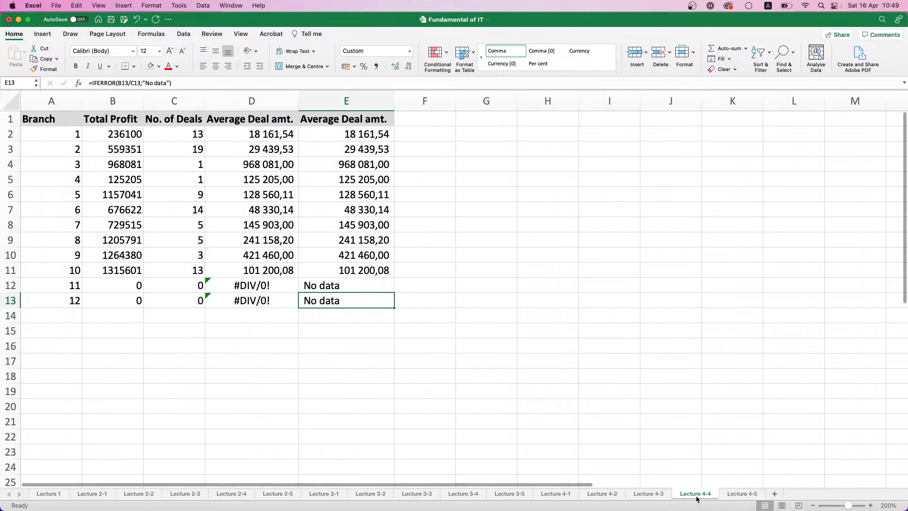
{"action": "left_click", "coordinate": [424, 135]}
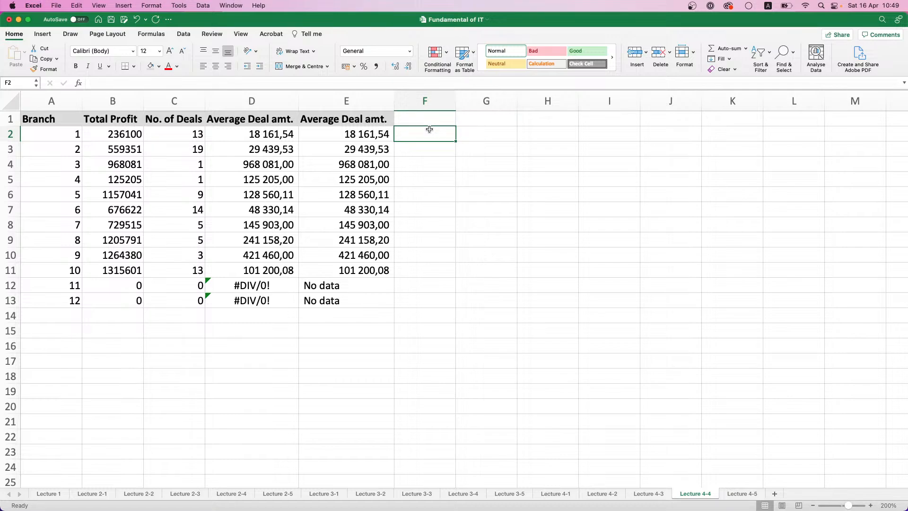
{"action": "left_click", "coordinate": [431, 122]}
{"action": "left_click", "coordinate": [447, 132]}
{"action": "left_click", "coordinate": [448, 122]}
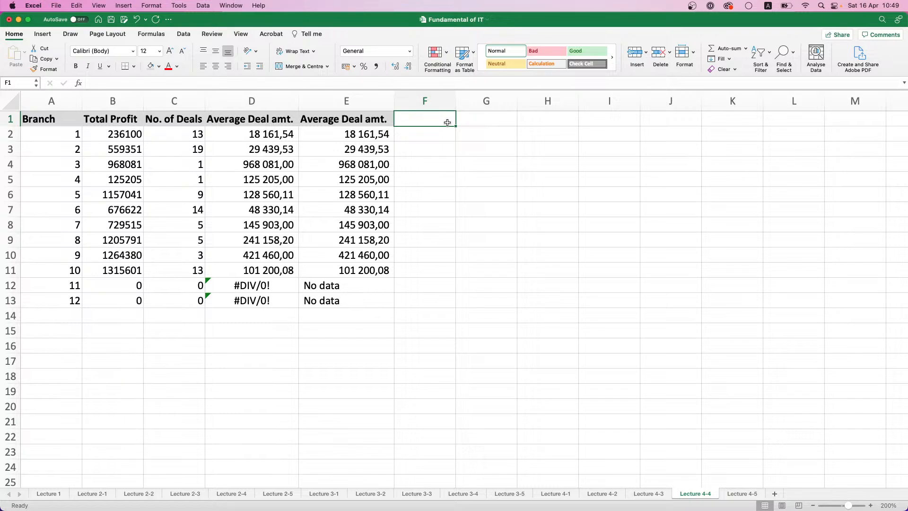
{"action": "type", "text": "Error True"}
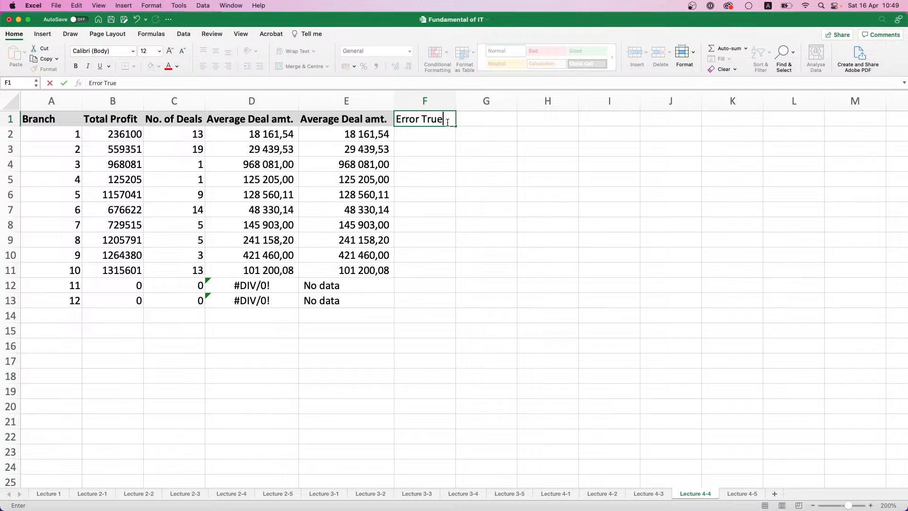
{"action": "type", "text": "/False"}
{"action": "key", "text": "Return"}
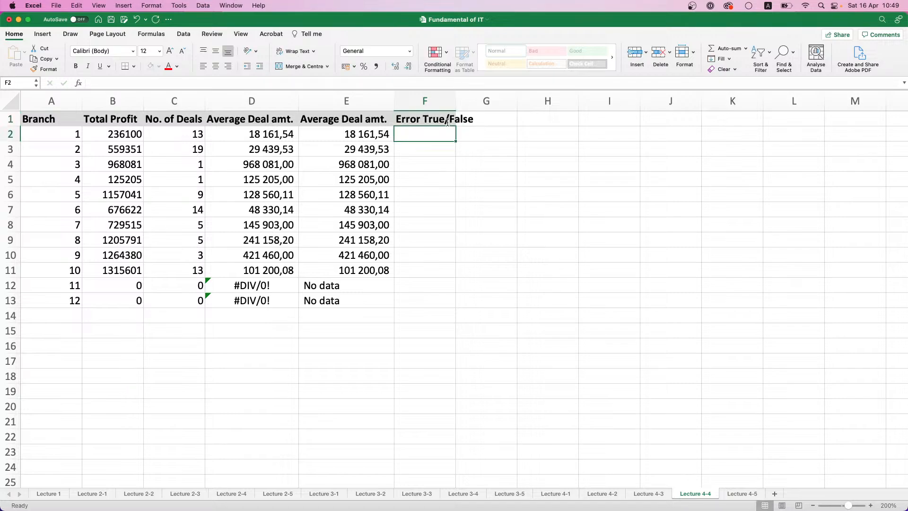
{"action": "double_click", "coordinate": [454, 110]}
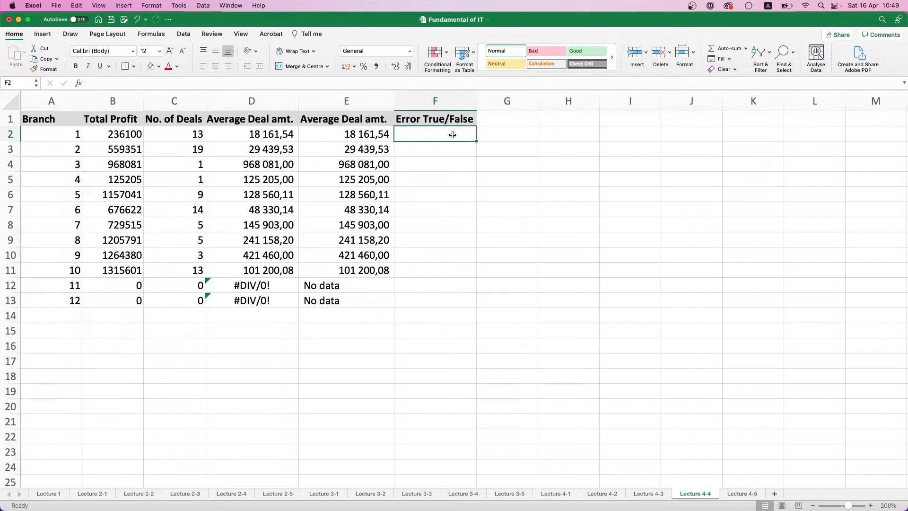
Enter the formula =ISERROR(D2) in F2 to test the average deal amount for an error
{"action": "type", "text": "=ER"}
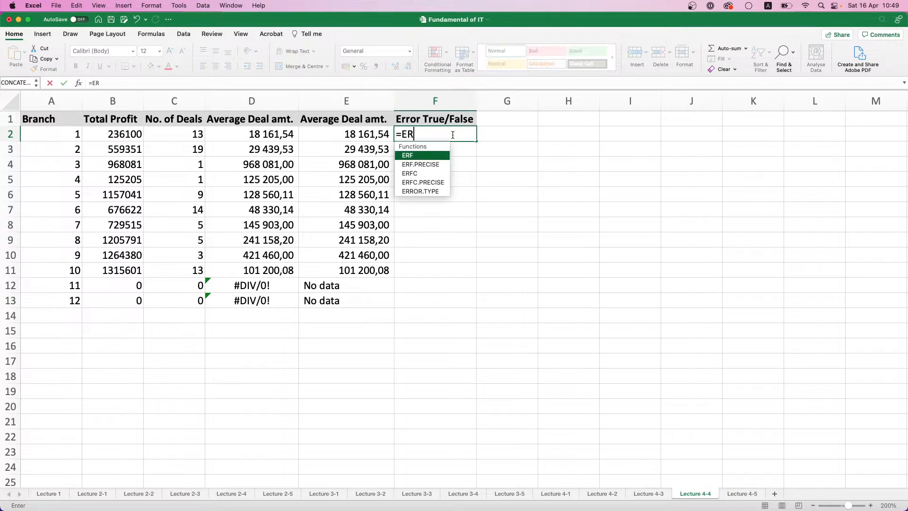
{"action": "key", "text": "BackSpace"}
{"action": "key", "text": "BackSpace"}
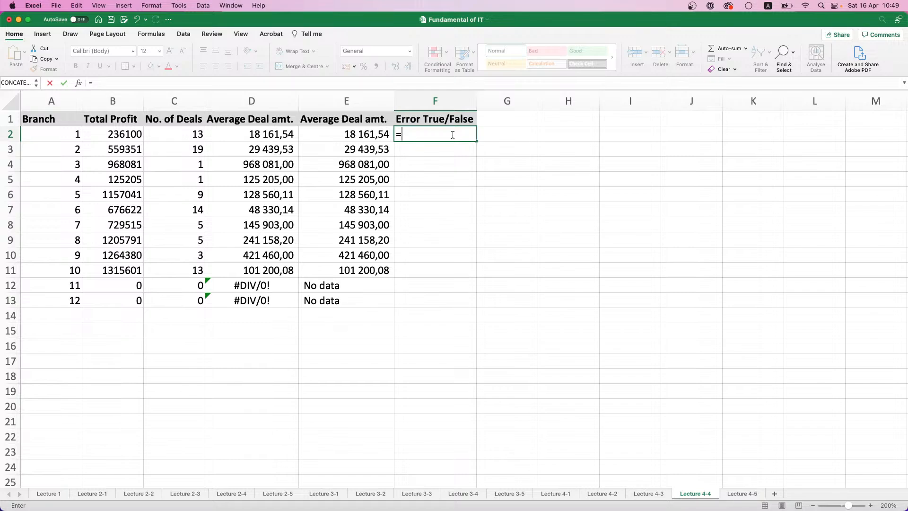
{"action": "type", "text": "I"}
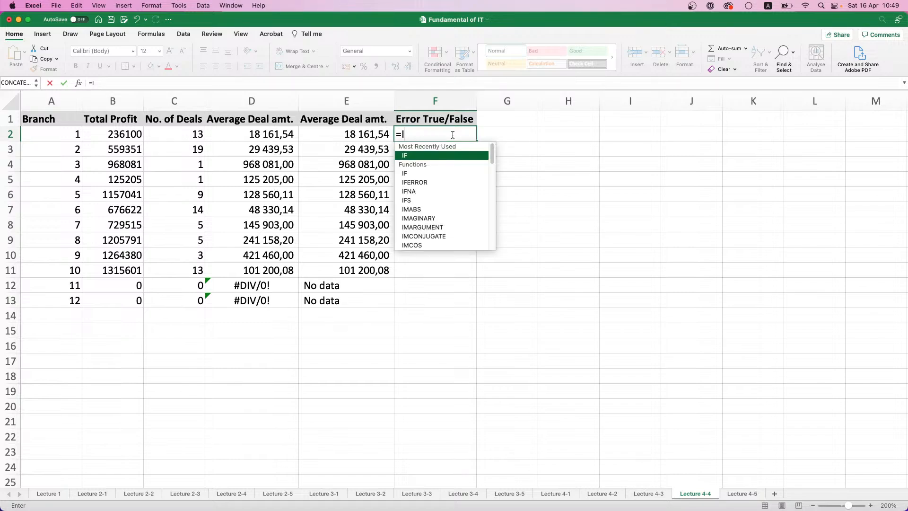
{"action": "type", "text": "F"}
{"action": "key", "text": "BackSpace"}
{"action": "key", "text": "BackSpace"}
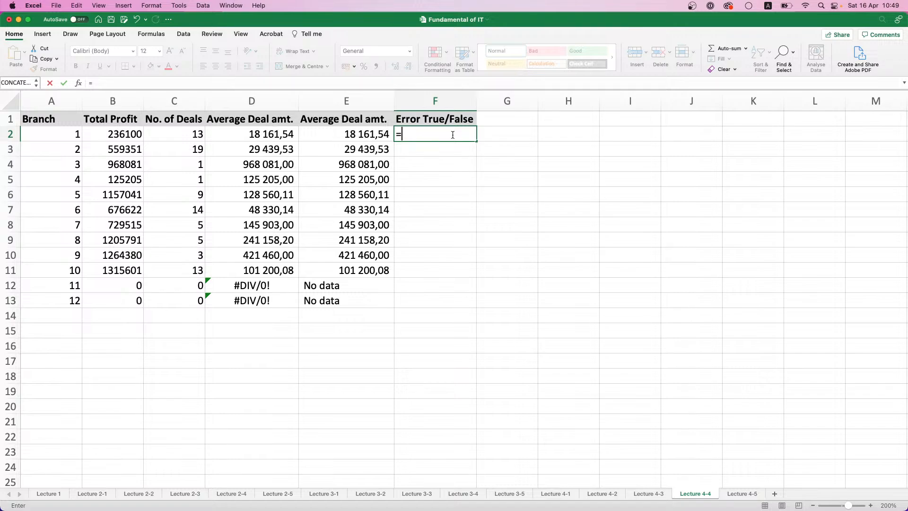
{"action": "type", "text": "IS"}
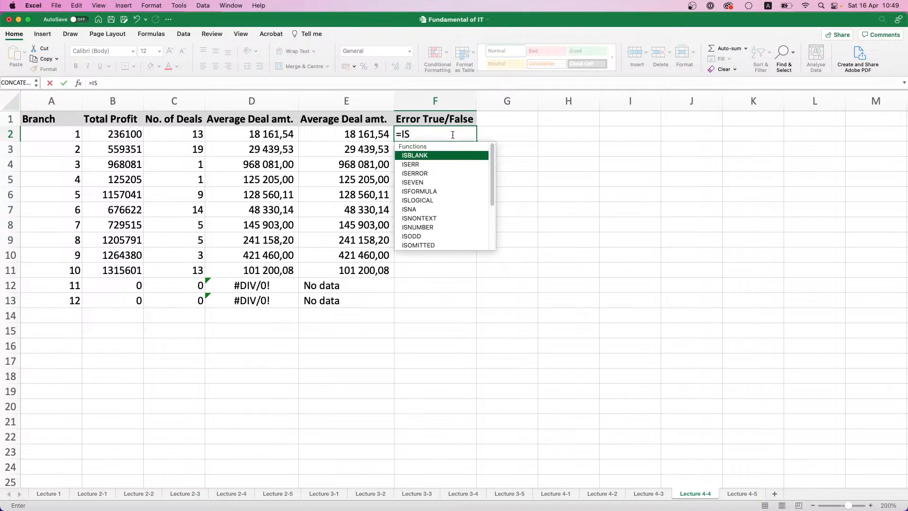
{"action": "double_click", "coordinate": [413, 172]}
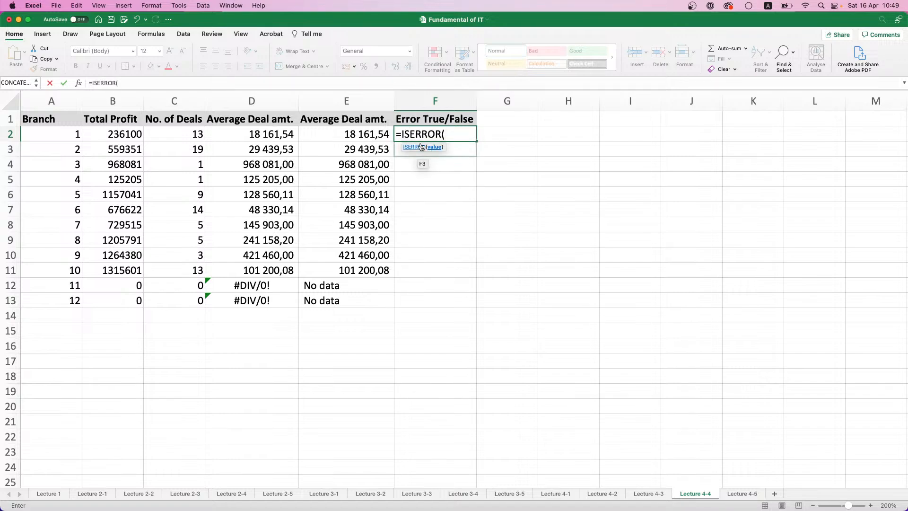
{"action": "left_click", "coordinate": [279, 133]}
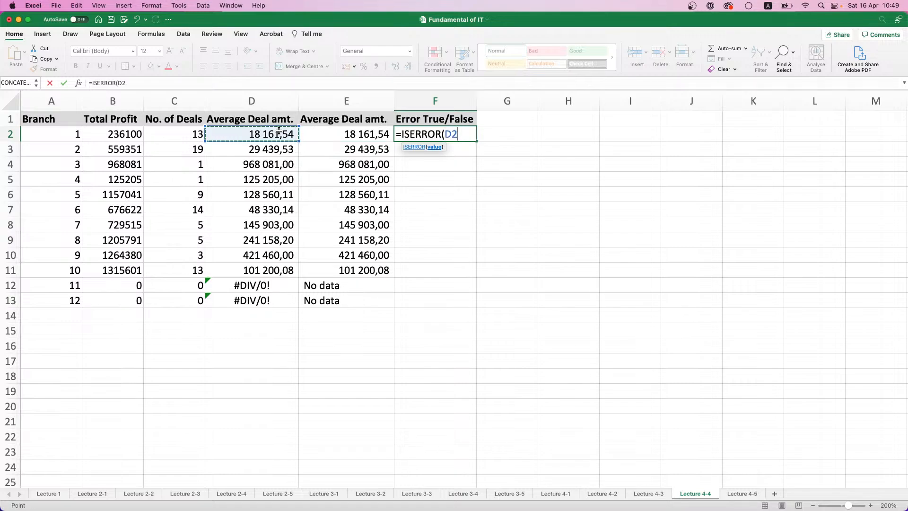
{"action": "key", "text": "Return"}
Fill the ISERROR formula from F2 down to F13 and inspect the cells for branches 10, 11 and 12
{"action": "left_click", "coordinate": [469, 137]}
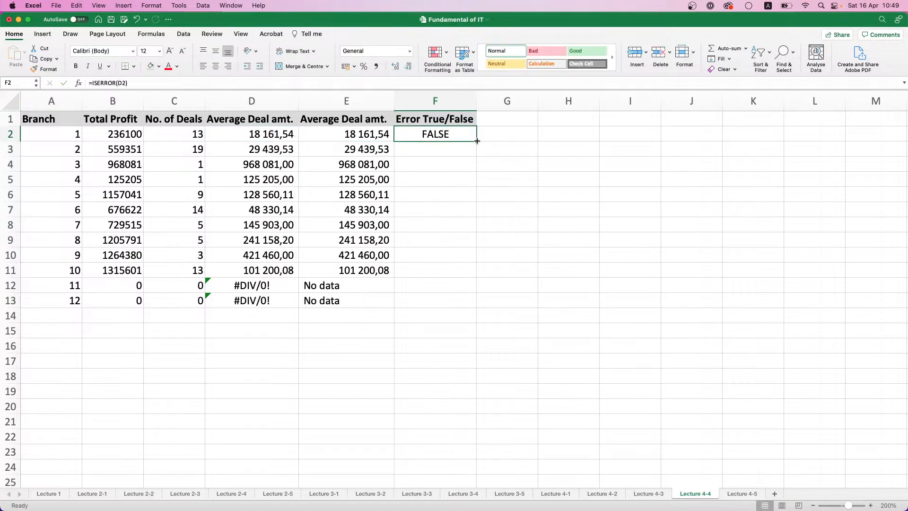
{"action": "left_click_drag", "start_coordinate": [477, 141], "coordinate": [458, 308]}
{"action": "left_click", "coordinate": [445, 274]}
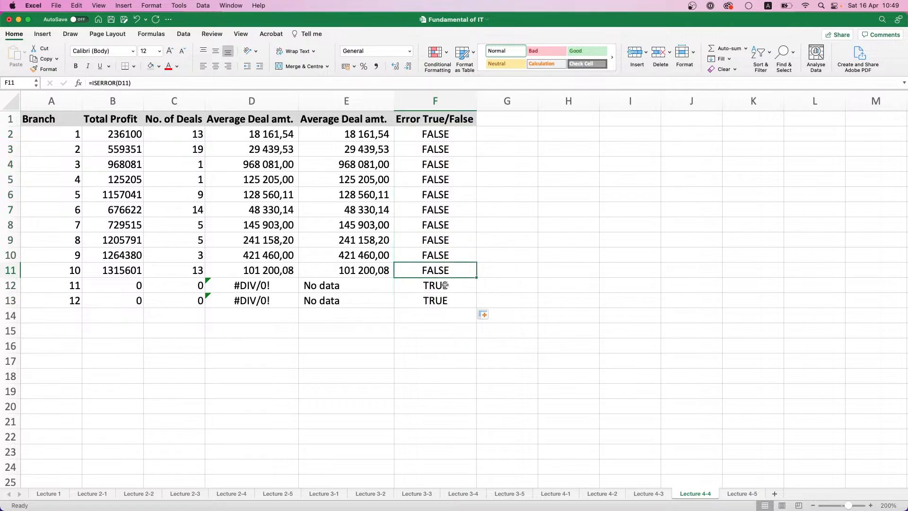
{"action": "left_click", "coordinate": [445, 285]}
{"action": "left_click", "coordinate": [441, 300]}
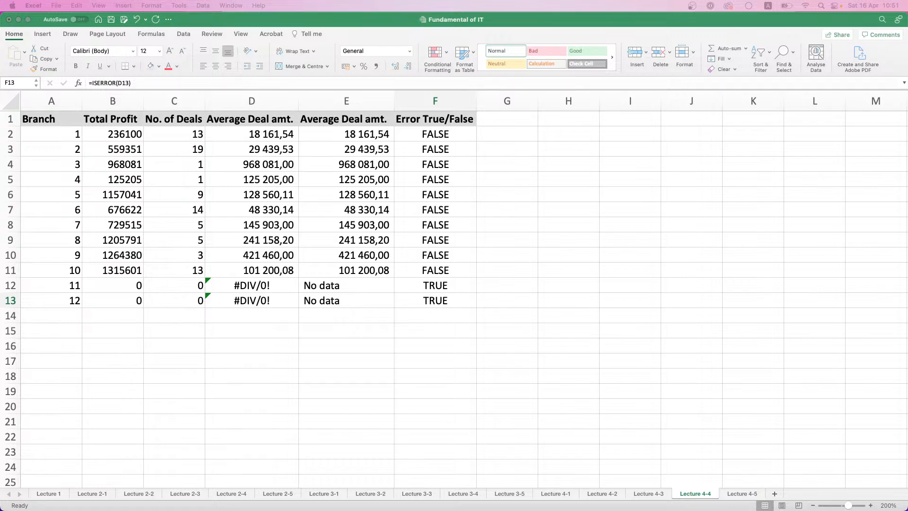
Return to the Lecture 4-5 sheet and select the job position in C10
{"action": "left_click", "coordinate": [741, 493]}
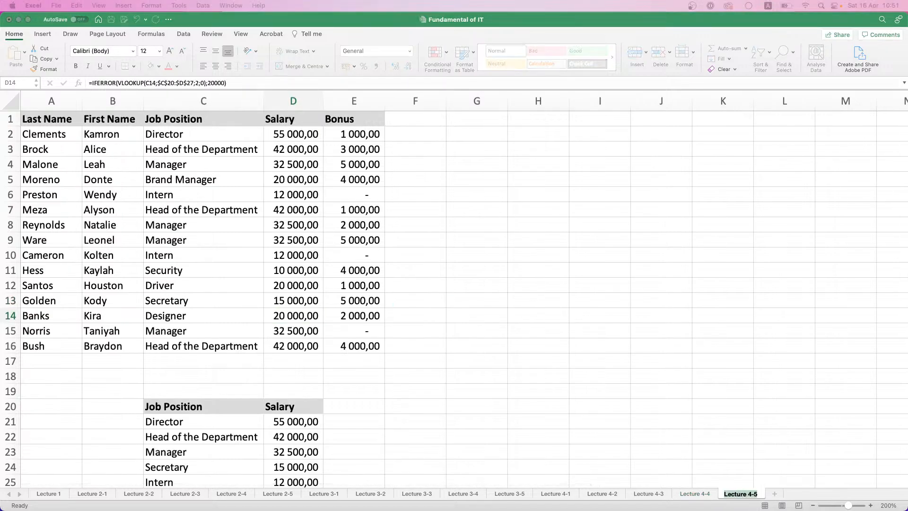
{"action": "left_click", "coordinate": [664, 454]}
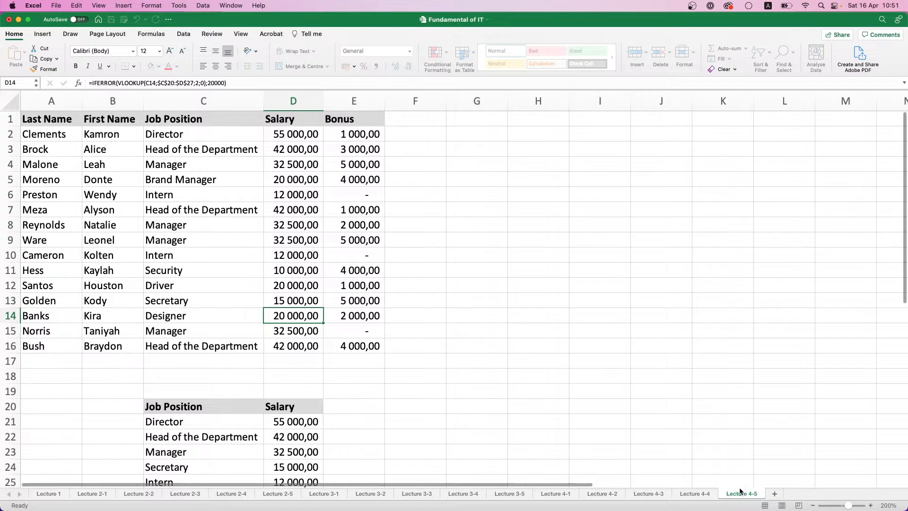
{"action": "left_click", "coordinate": [192, 254]}
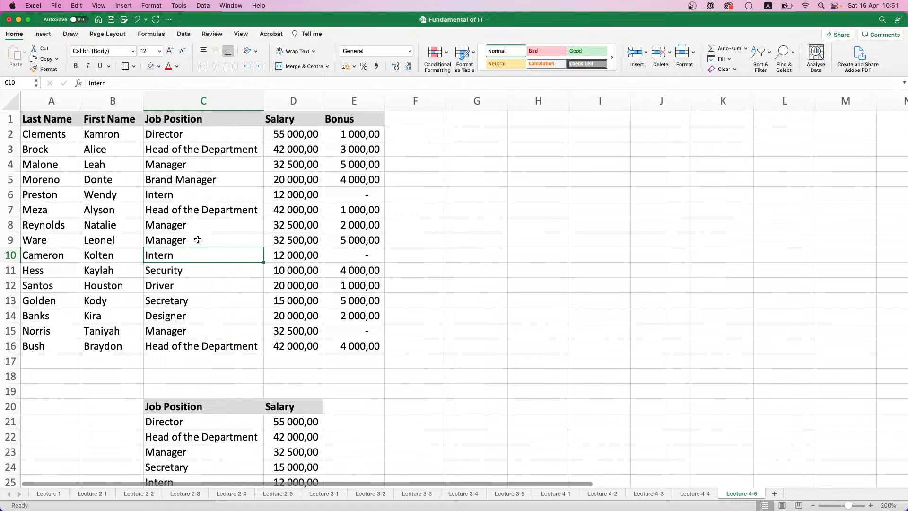
Compare the employees' job positions with the reference list in C21:C27 and clear the contents of C2:C16
{"action": "scroll", "coordinate": [172, 181], "scroll_direction": "down", "scroll_amount": 1}
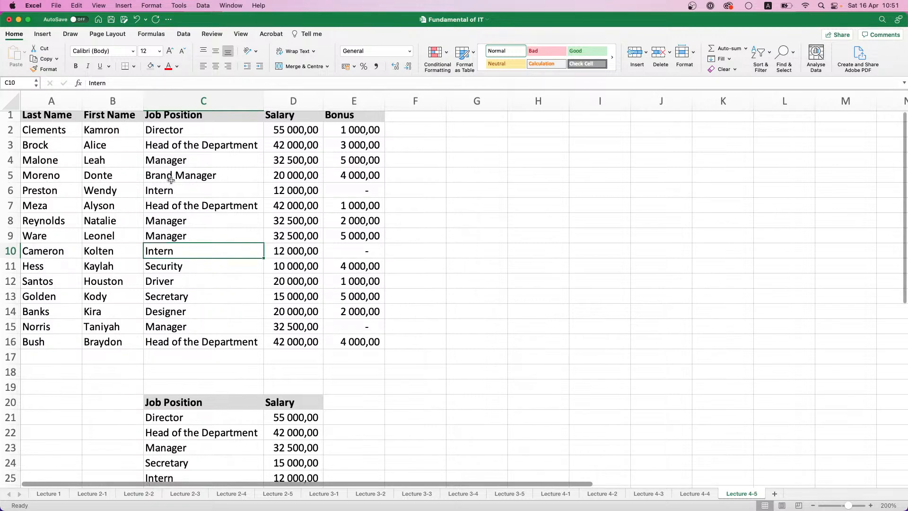
{"action": "left_click_drag", "start_coordinate": [181, 133], "coordinate": [188, 338]}
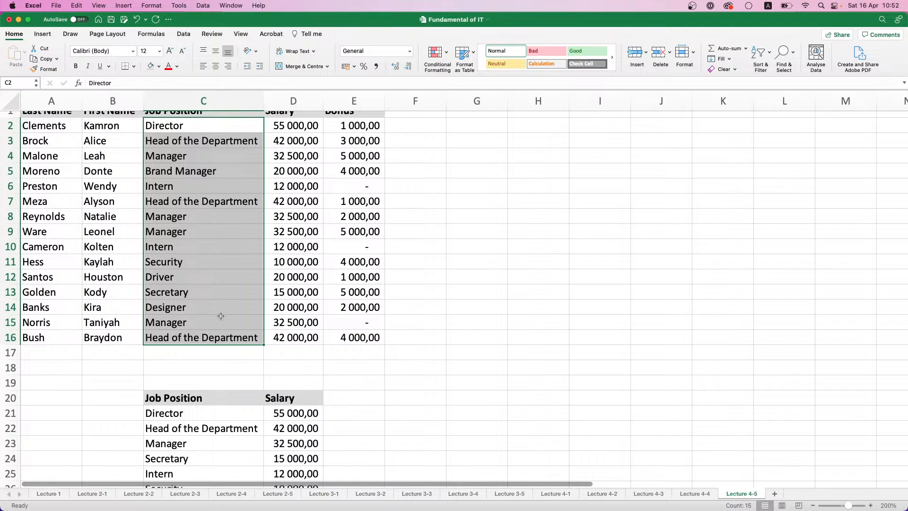
{"action": "scroll", "coordinate": [219, 318], "scroll_direction": "down", "scroll_amount": 4}
{"action": "left_click_drag", "start_coordinate": [211, 352], "coordinate": [214, 436]}
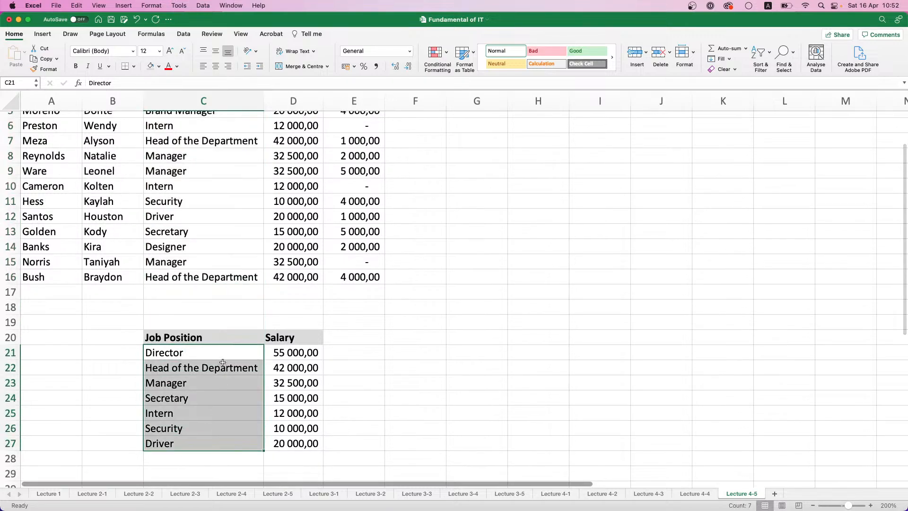
{"action": "scroll", "coordinate": [222, 362], "scroll_direction": "up", "scroll_amount": 5}
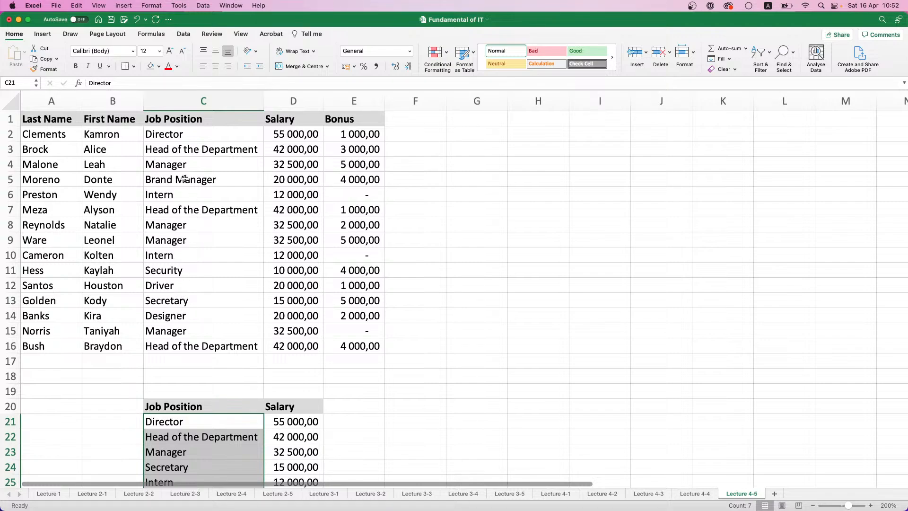
{"action": "left_click_drag", "start_coordinate": [214, 134], "coordinate": [210, 344]}
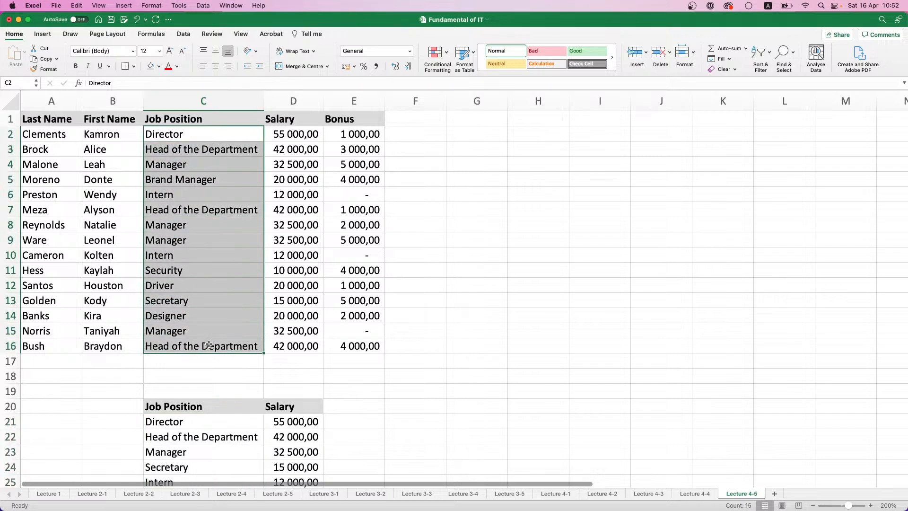
{"action": "key", "text": "Delete"}
Inspect the IFERROR part of the salary formula in D2 without changing it
{"action": "left_click", "coordinate": [278, 222]}
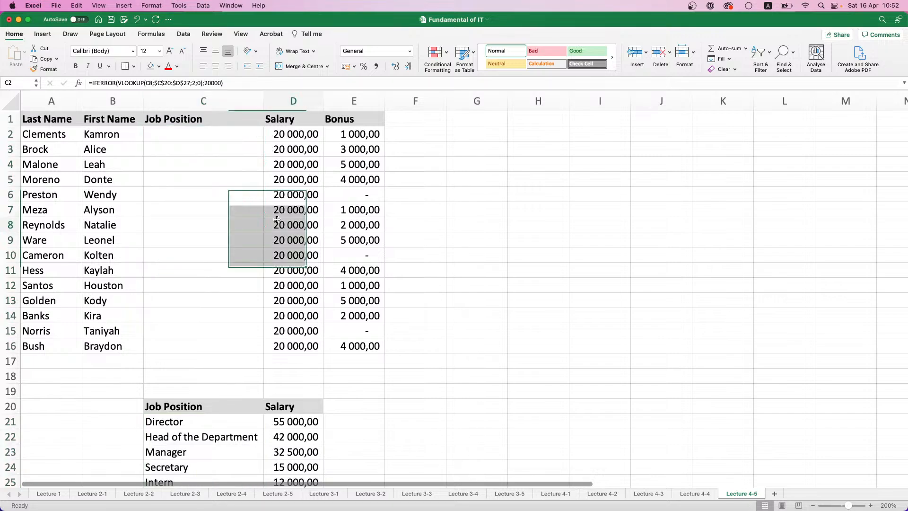
{"action": "left_click", "coordinate": [288, 139]}
{"action": "left_click", "coordinate": [118, 82]}
{"action": "left_click_drag", "start_coordinate": [118, 83], "coordinate": [92, 82]}
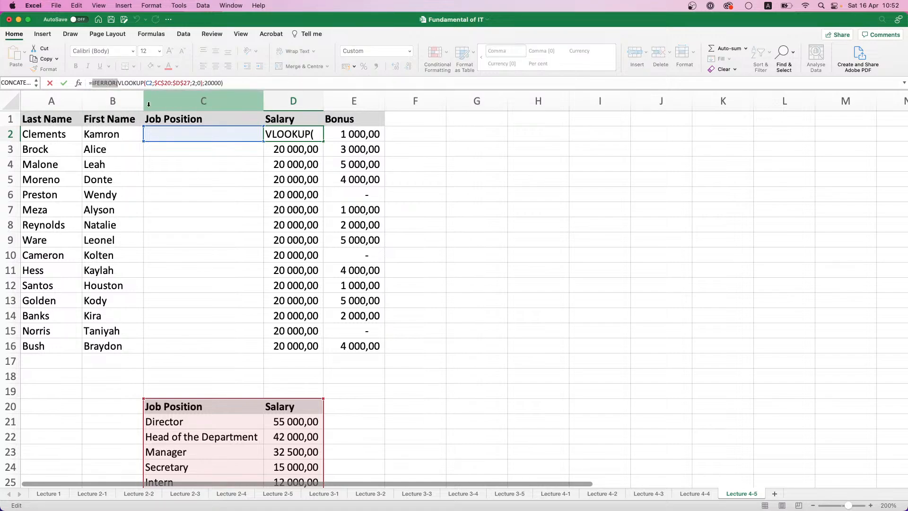
{"action": "type", "text": "`"}
{"action": "key", "text": "Escape"}
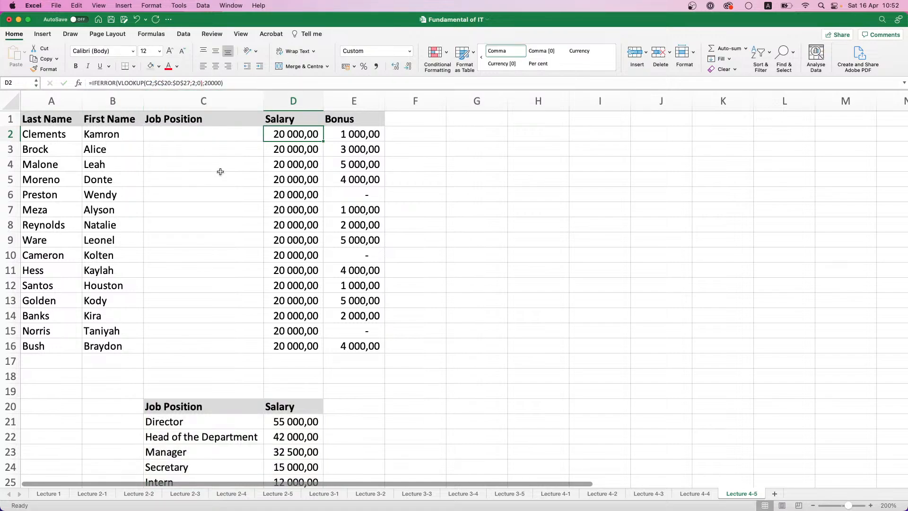
Open data validation for C2:C16 and set the criteria to allow only a List
{"action": "left_click", "coordinate": [221, 173]}
{"action": "left_click", "coordinate": [209, 138]}
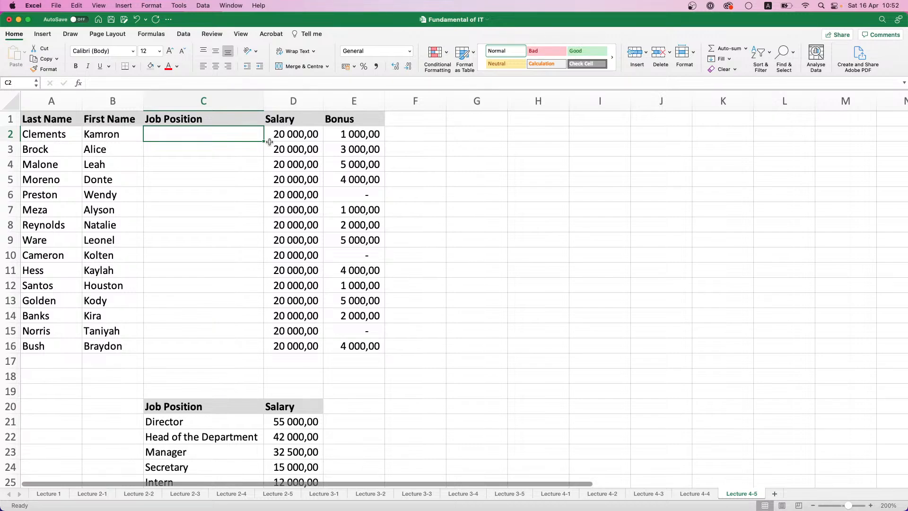
{"action": "left_click", "coordinate": [185, 35]}
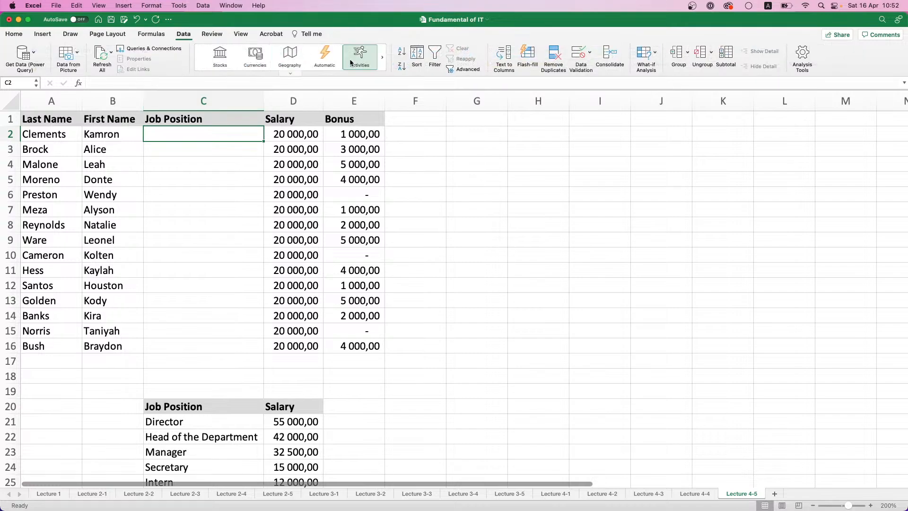
{"action": "left_click", "coordinate": [591, 54]}
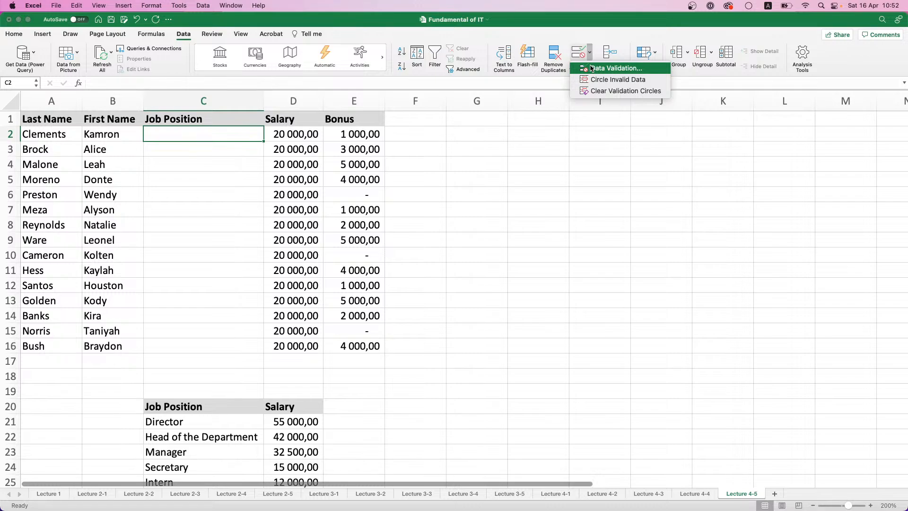
{"action": "left_click", "coordinate": [201, 139]}
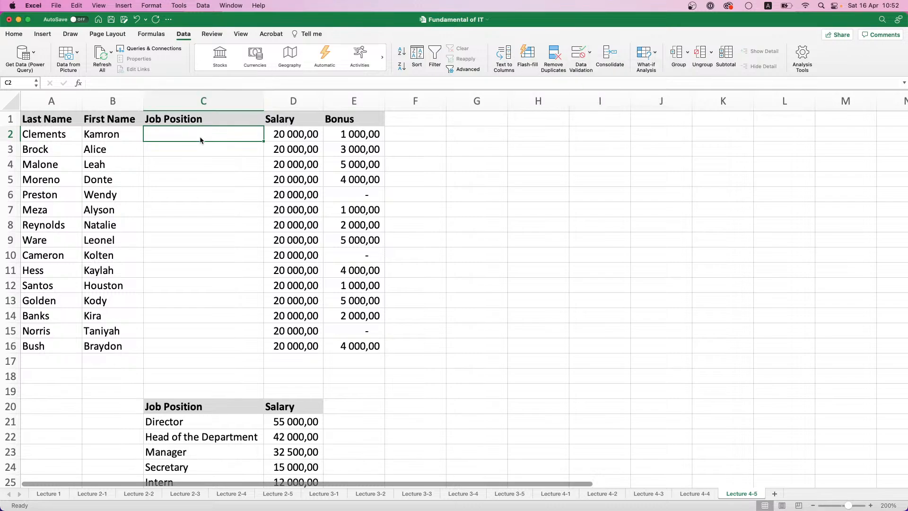
{"action": "left_click_drag", "start_coordinate": [202, 133], "coordinate": [187, 343]}
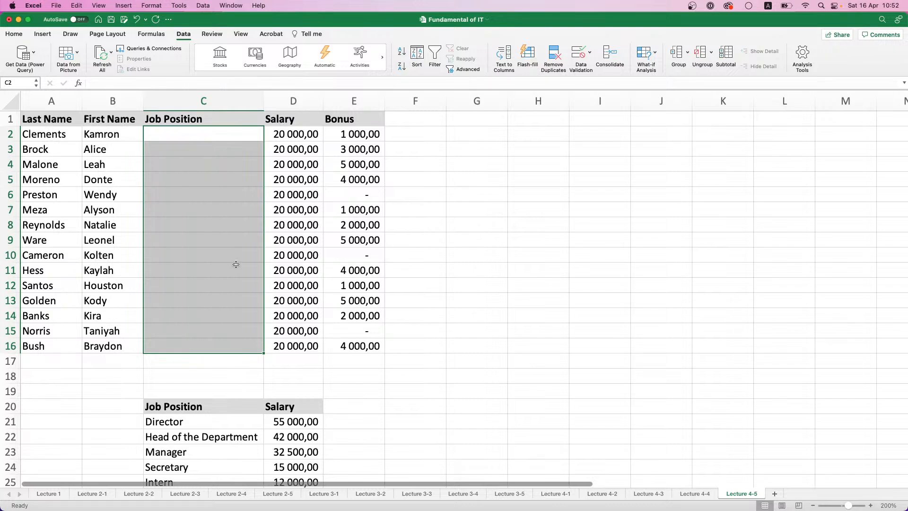
{"action": "left_click", "coordinate": [581, 58]}
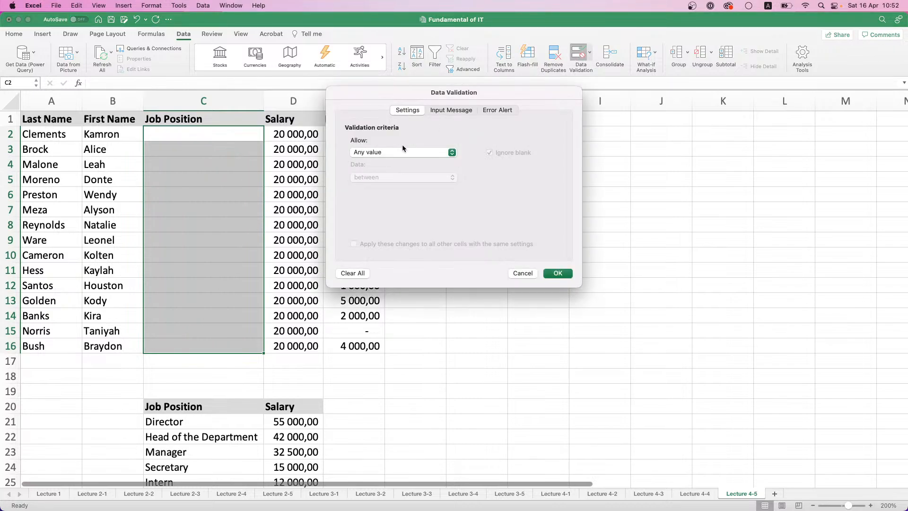
{"action": "left_click", "coordinate": [455, 153]}
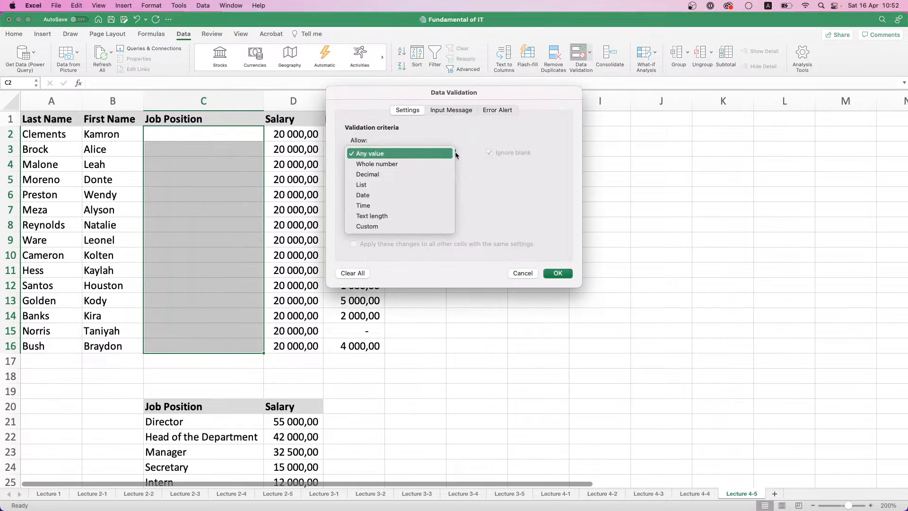
{"action": "left_click", "coordinate": [372, 186]}
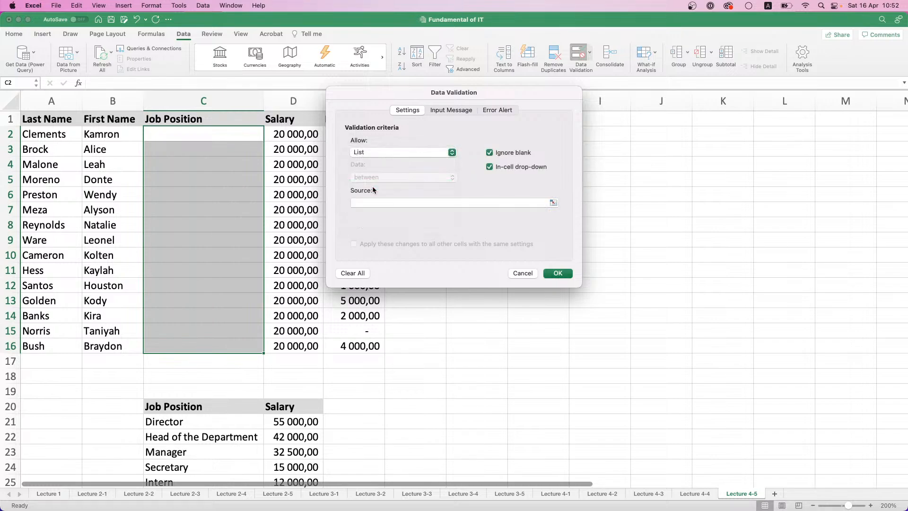
Set the validation list's source to the reference job positions, =$C$21:$C$27
{"action": "left_click", "coordinate": [553, 202]}
{"action": "scroll", "coordinate": [201, 217], "scroll_direction": "down", "scroll_amount": 5}
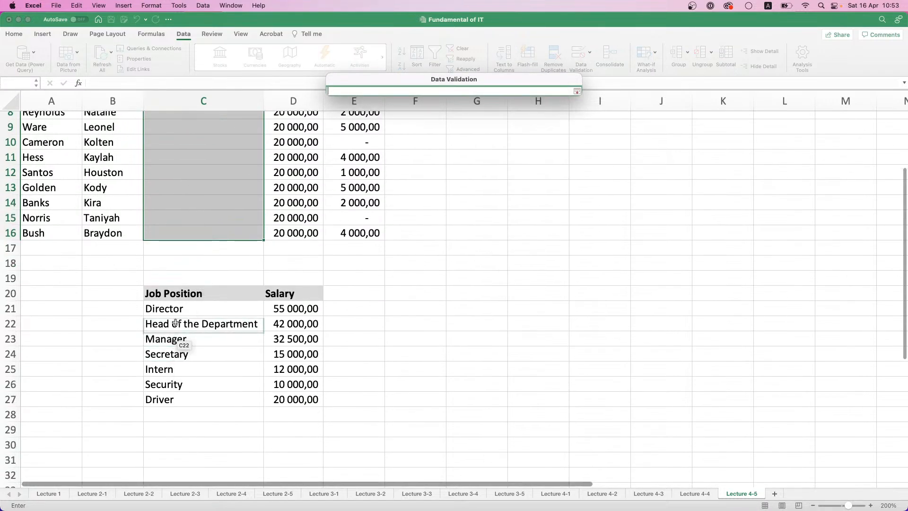
{"action": "left_click_drag", "start_coordinate": [179, 308], "coordinate": [172, 397]}
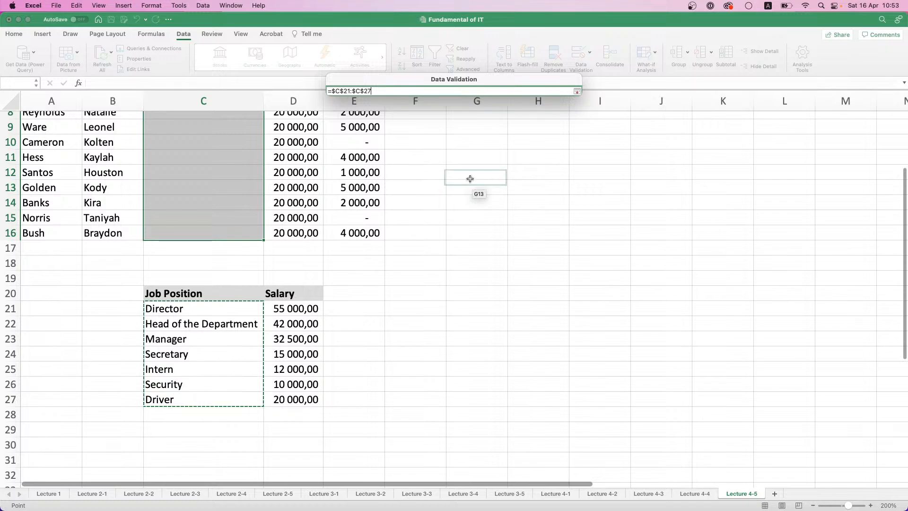
{"action": "key", "text": "Return"}
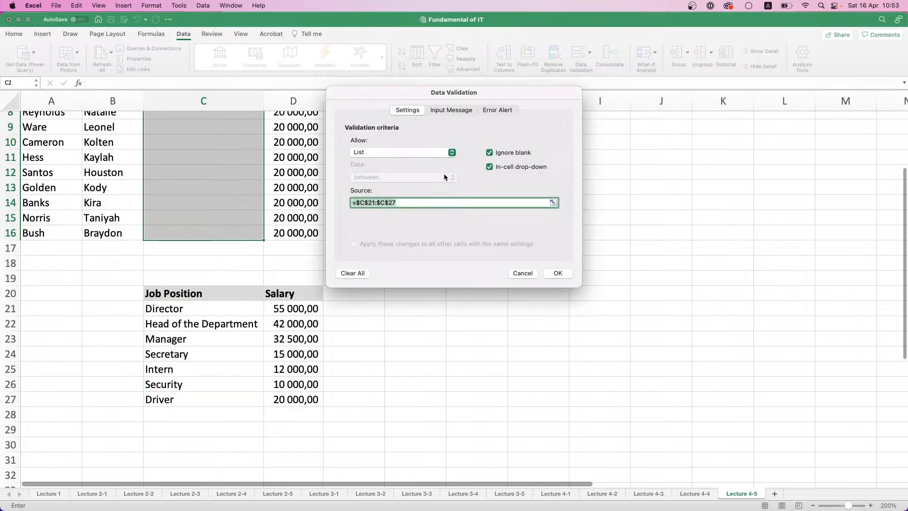
Give the validation's input message the title Choose a job position
{"action": "left_click", "coordinate": [447, 112]}
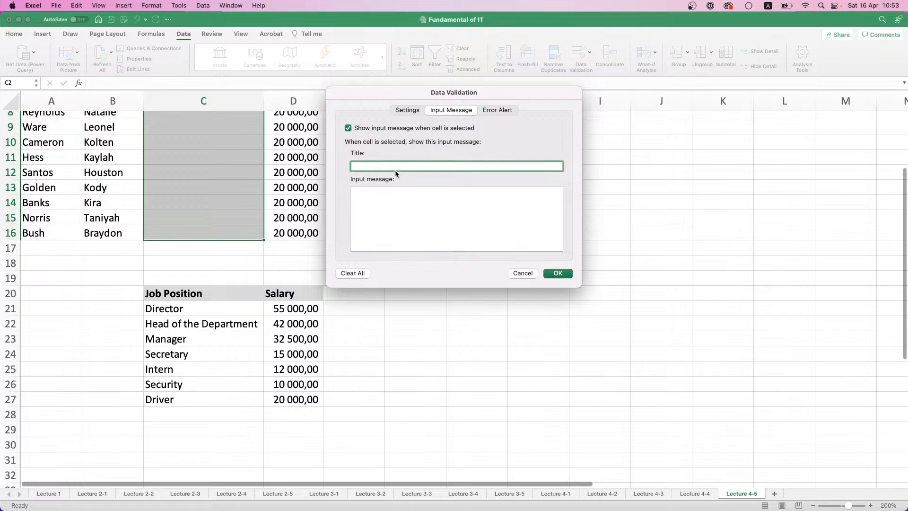
{"action": "type", "text": "Choose a job position"}
Title the Stop-style error alert No such job position and apply the data validation
{"action": "left_click", "coordinate": [486, 112]}
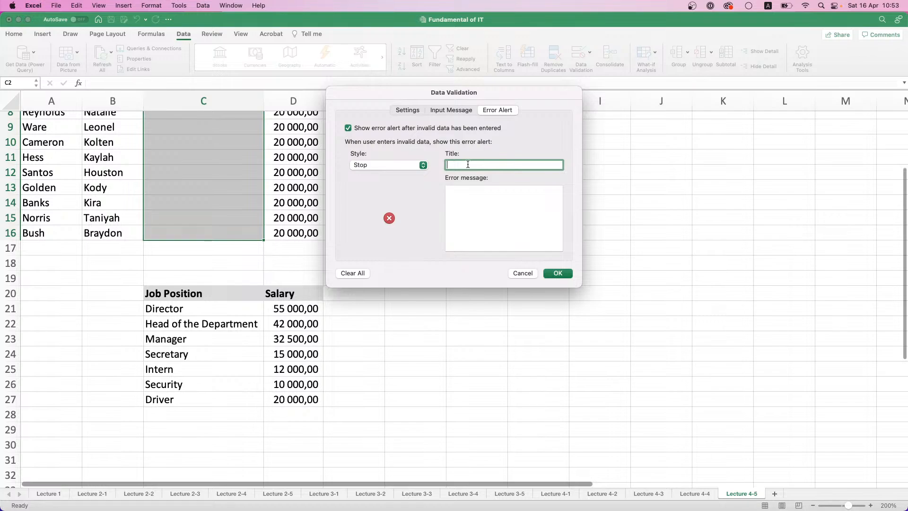
{"action": "type", "text": "No such job position"}
{"action": "key", "text": "BackSpace"}
{"action": "type", "text": "on"}
{"action": "left_click", "coordinate": [558, 273]}
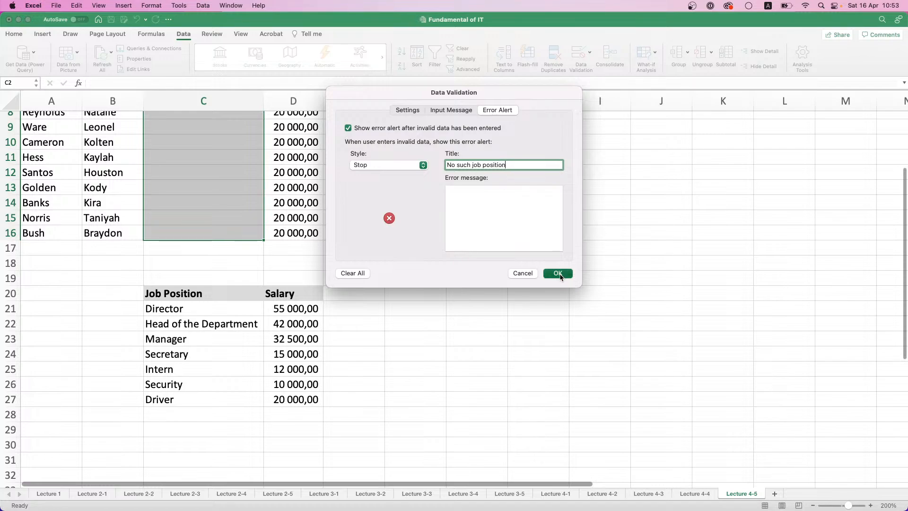
Check the cells throughout the Job Position column from C2 to C16 for the validation drop-down
{"action": "scroll", "coordinate": [237, 184], "scroll_direction": "up", "scroll_amount": 5}
{"action": "left_click", "coordinate": [246, 184]}
{"action": "left_click", "coordinate": [242, 138]}
{"action": "left_click", "coordinate": [228, 175]}
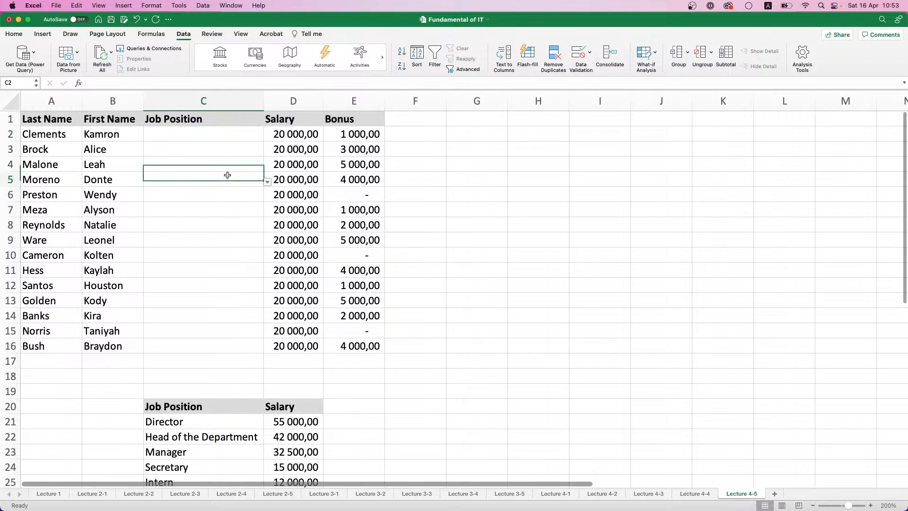
{"action": "left_click", "coordinate": [227, 224]}
{"action": "left_click", "coordinate": [226, 257]}
{"action": "left_click", "coordinate": [223, 300]}
{"action": "left_click", "coordinate": [220, 332]}
{"action": "left_click", "coordinate": [222, 345]}
{"action": "left_click", "coordinate": [219, 316]}
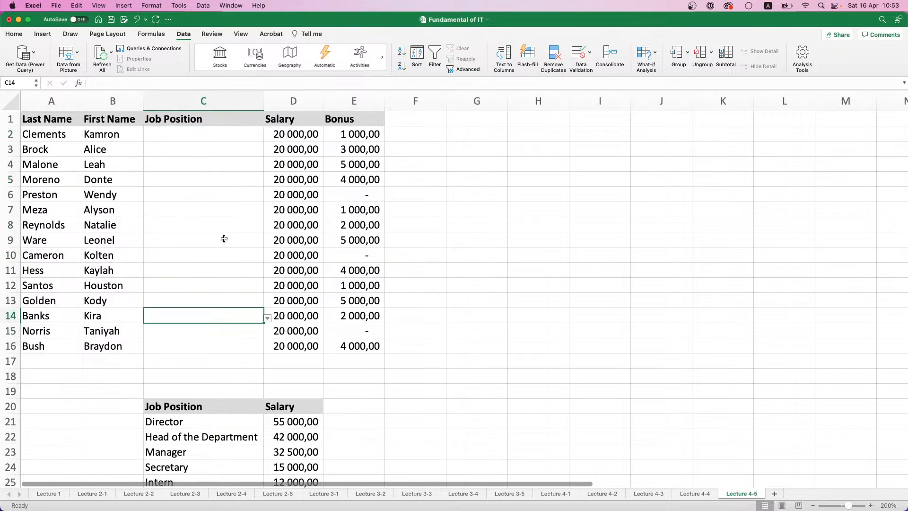
{"action": "left_click", "coordinate": [223, 239]}
{"action": "left_click", "coordinate": [234, 192]}
{"action": "left_click", "coordinate": [239, 150]}
{"action": "left_click", "coordinate": [243, 131]}
Choose Director for C2 and Security for C3 from the allowed job positions
{"action": "left_click", "coordinate": [266, 131]}
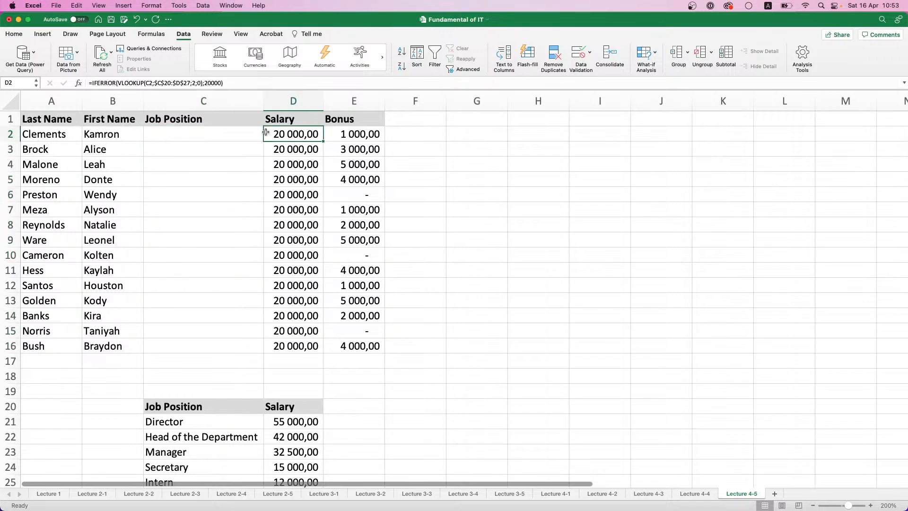
{"action": "left_click", "coordinate": [261, 132]}
{"action": "left_click", "coordinate": [268, 137]}
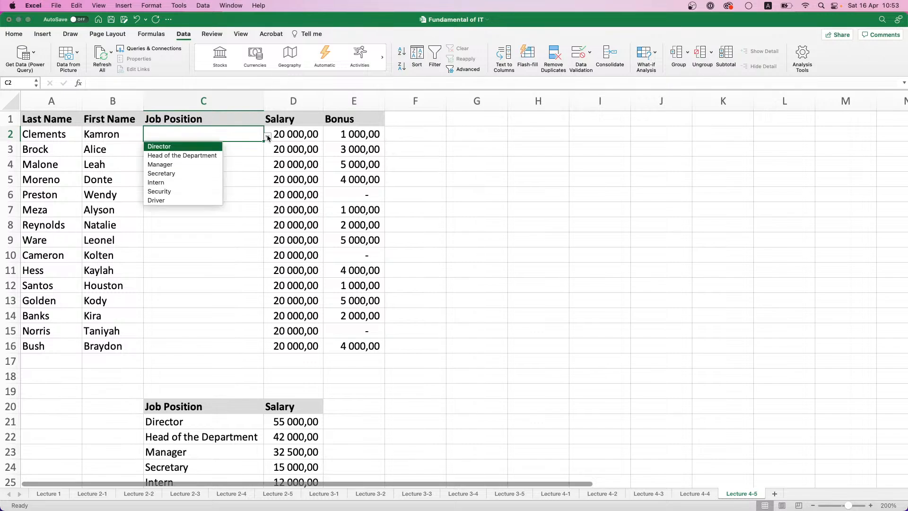
{"action": "left_click", "coordinate": [189, 147]}
{"action": "left_click", "coordinate": [235, 151]}
{"action": "left_click", "coordinate": [269, 152]}
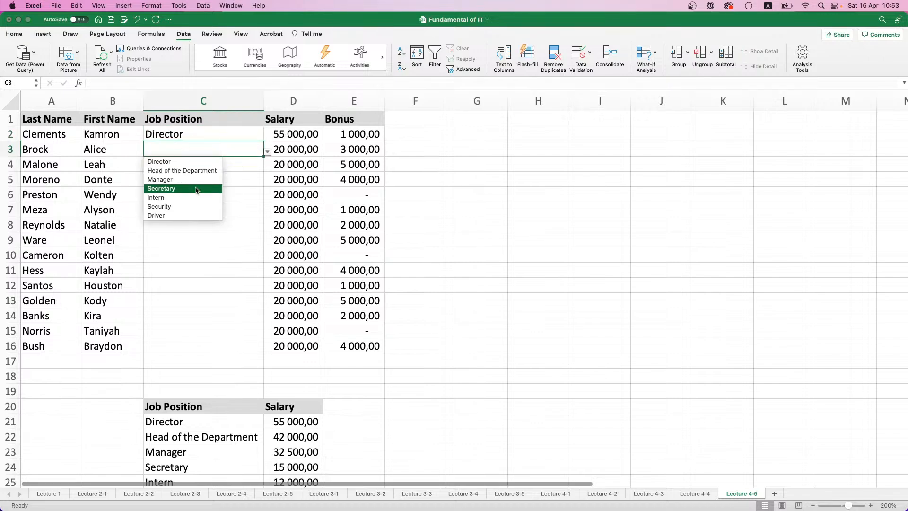
{"action": "left_click", "coordinate": [182, 207]}
Set the job position to Manager in both C4 and C5
{"action": "left_click", "coordinate": [260, 168]}
{"action": "left_click", "coordinate": [268, 167]}
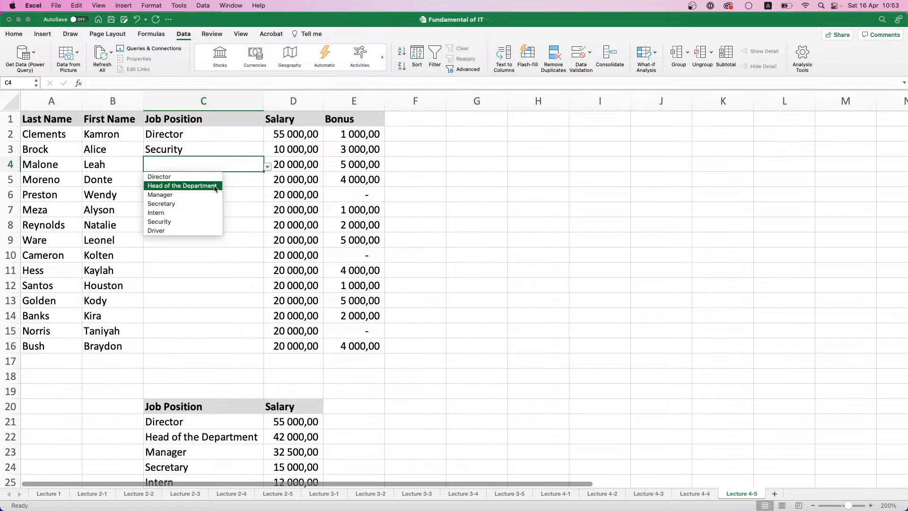
{"action": "left_click", "coordinate": [205, 191]}
{"action": "left_click", "coordinate": [209, 181]}
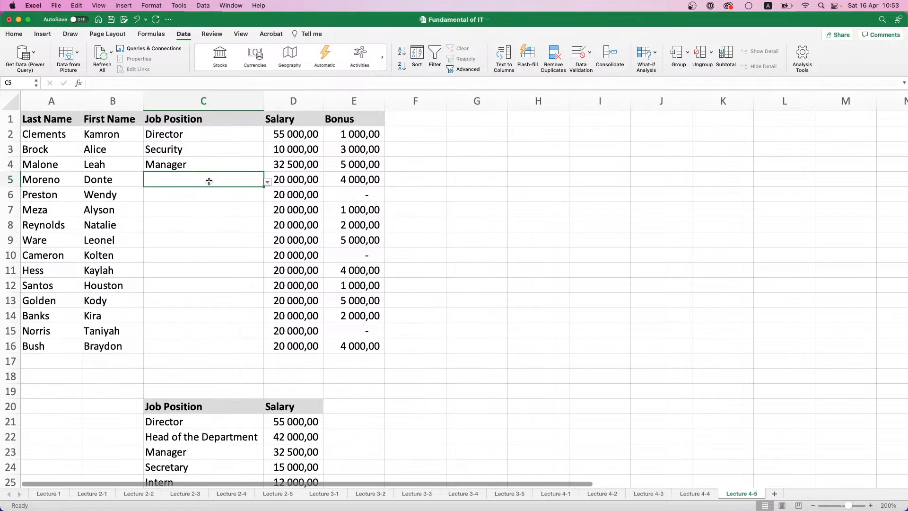
{"action": "type", "text": "M"}
{"action": "key", "text": "Return"}
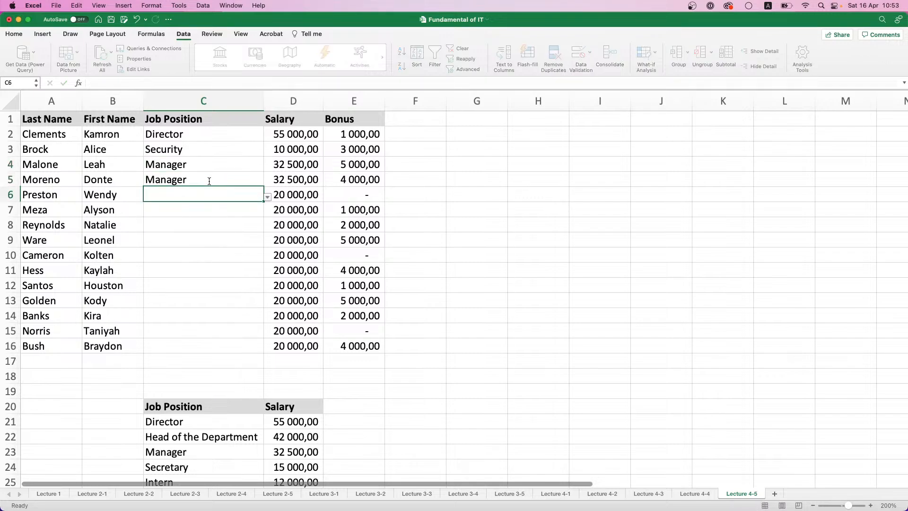
Try to enter Head as the job position in C6 to test the validation
{"action": "type", "text": "Head"}
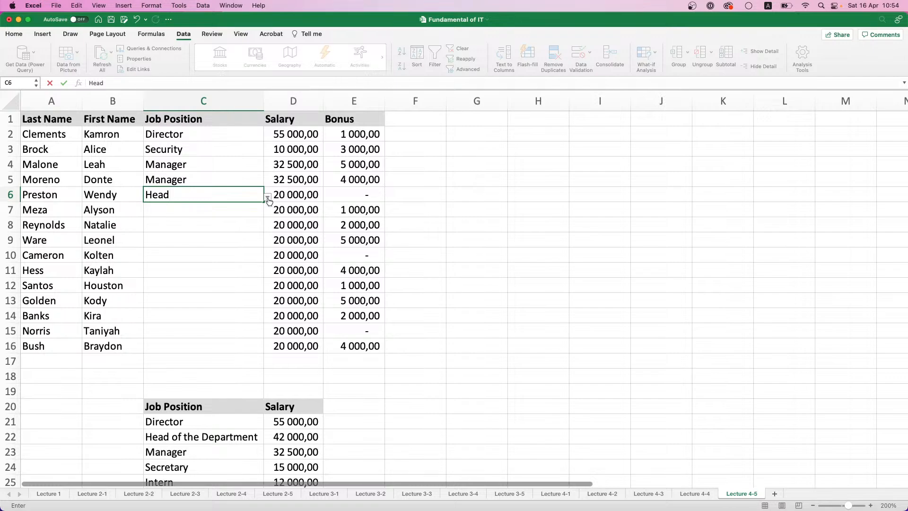
{"action": "key", "text": "Return"}
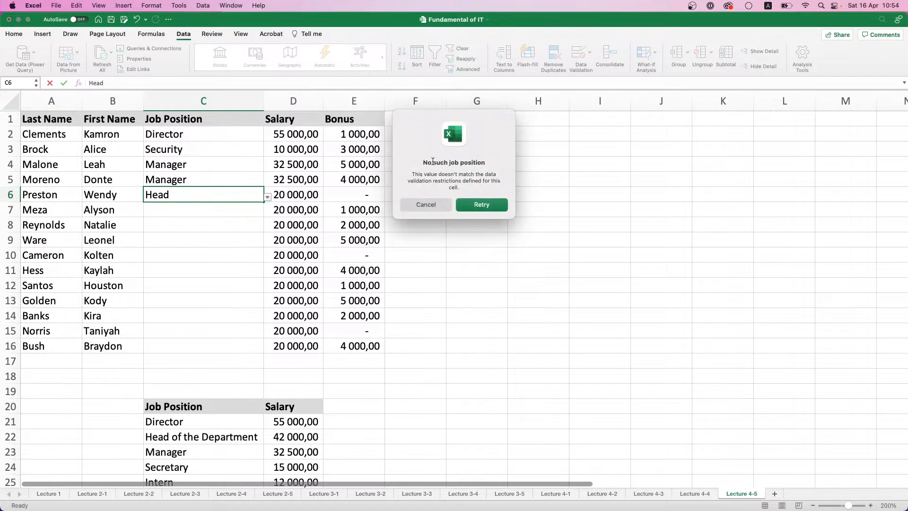
{"action": "left_click", "coordinate": [481, 205]}
Replace the rejected Head entry in C6 with Head of the Department from the allowed job positions
{"action": "left_click", "coordinate": [268, 199]}
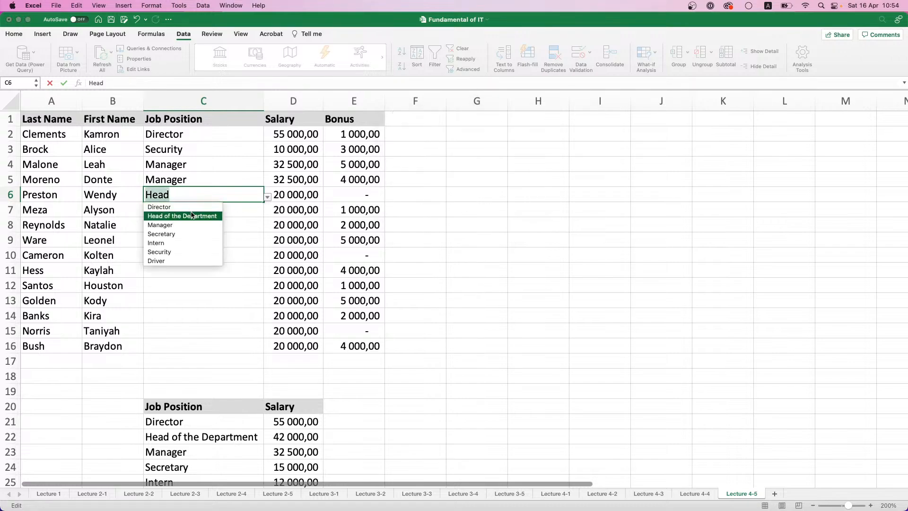
{"action": "left_click", "coordinate": [176, 216]}
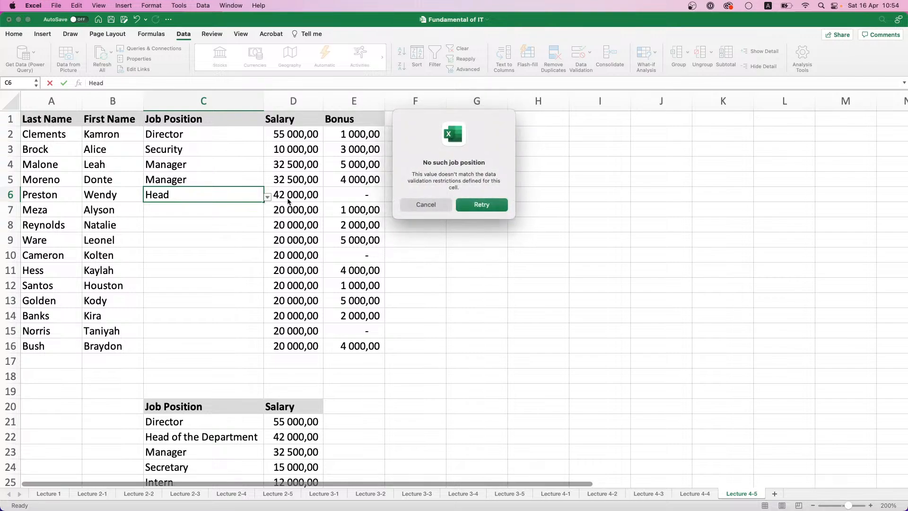
{"action": "left_click", "coordinate": [459, 205]}
{"action": "left_click", "coordinate": [268, 198]}
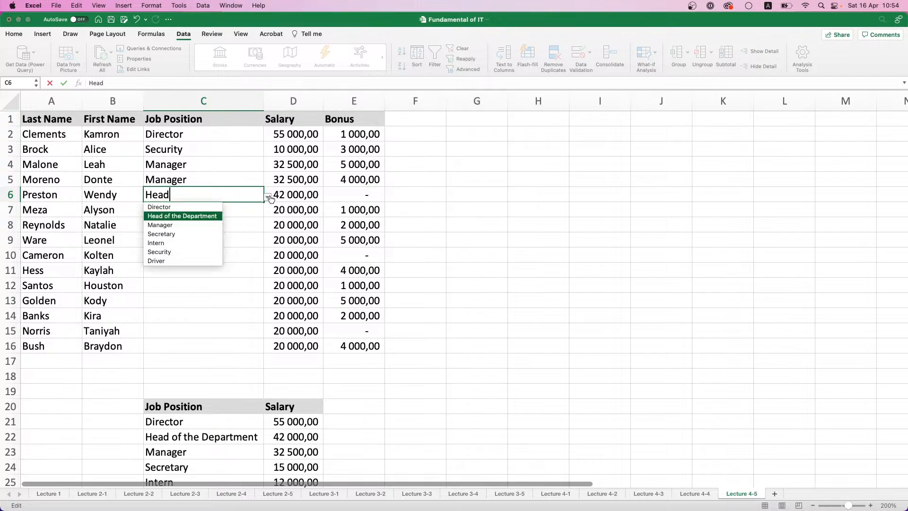
{"action": "left_click", "coordinate": [183, 226]}
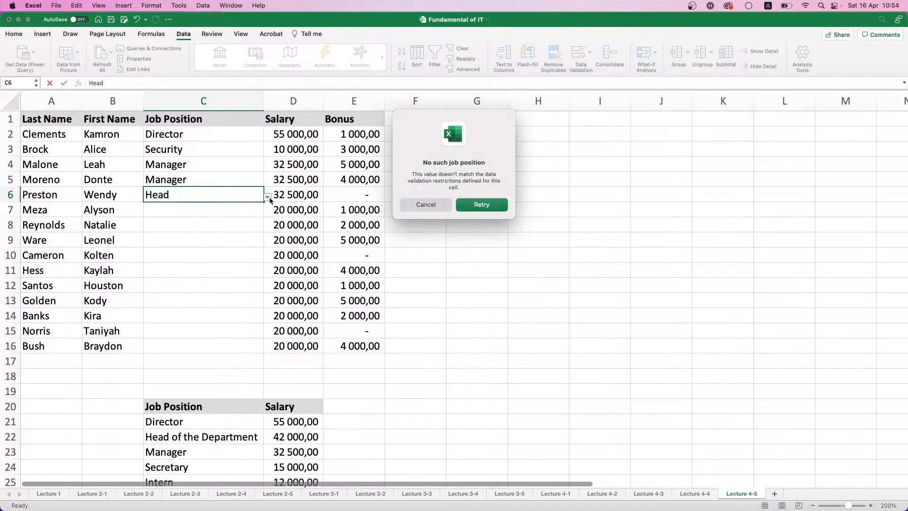
{"action": "left_click", "coordinate": [425, 205]}
{"action": "left_click", "coordinate": [268, 198]}
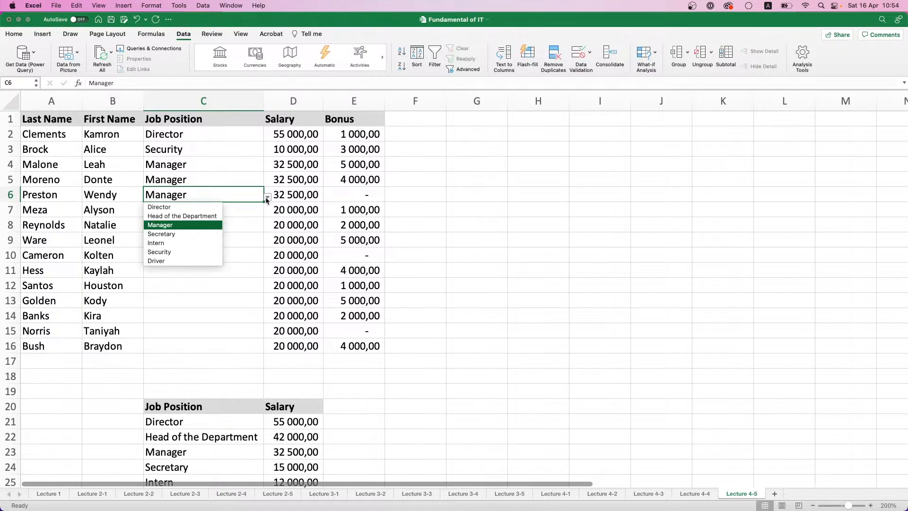
{"action": "left_click", "coordinate": [208, 216]}
{"action": "left_click", "coordinate": [208, 214]}
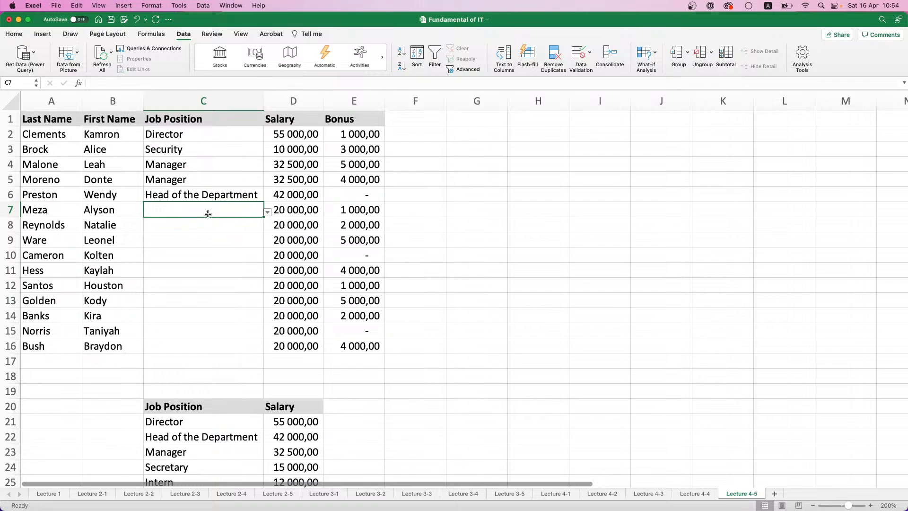
Add Brand Manager with a salary of 35000 in row 28, below Driver in the job position table
{"action": "scroll", "coordinate": [236, 220], "scroll_direction": "down", "scroll_amount": 3}
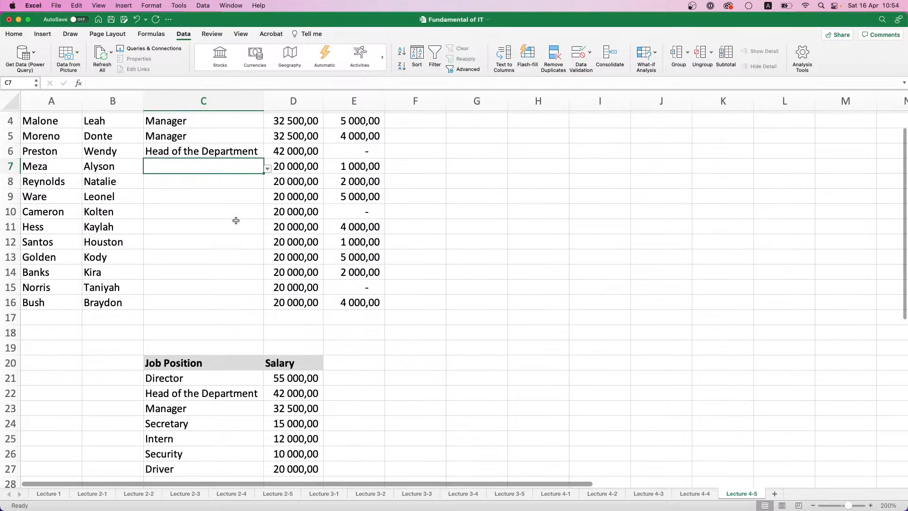
{"action": "scroll", "coordinate": [237, 220], "scroll_direction": "down", "scroll_amount": 2}
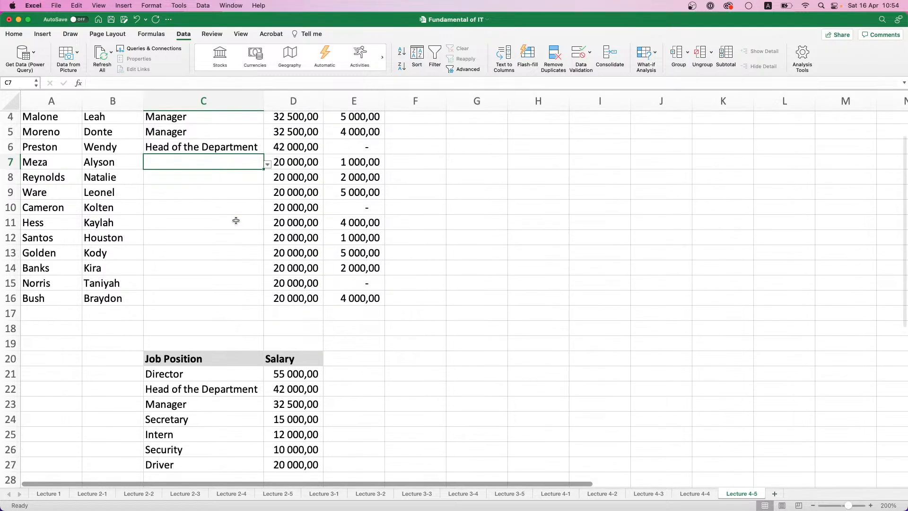
{"action": "left_click", "coordinate": [204, 347]}
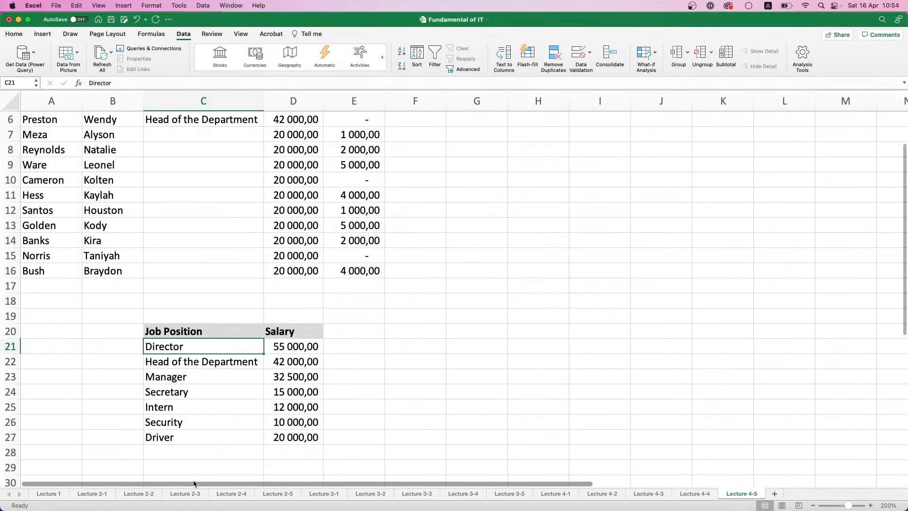
{"action": "left_click", "coordinate": [189, 453]}
{"action": "type", "text": "B"}
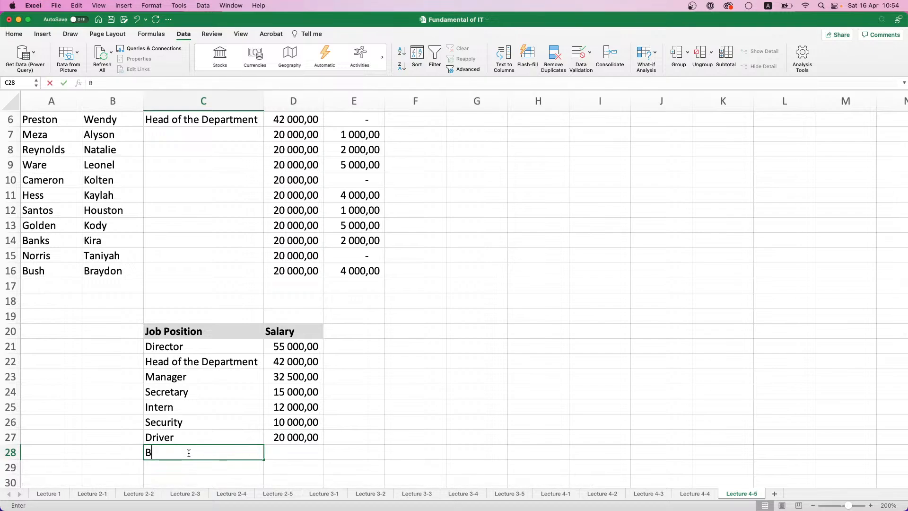
{"action": "type", "text": "rand Manager"}
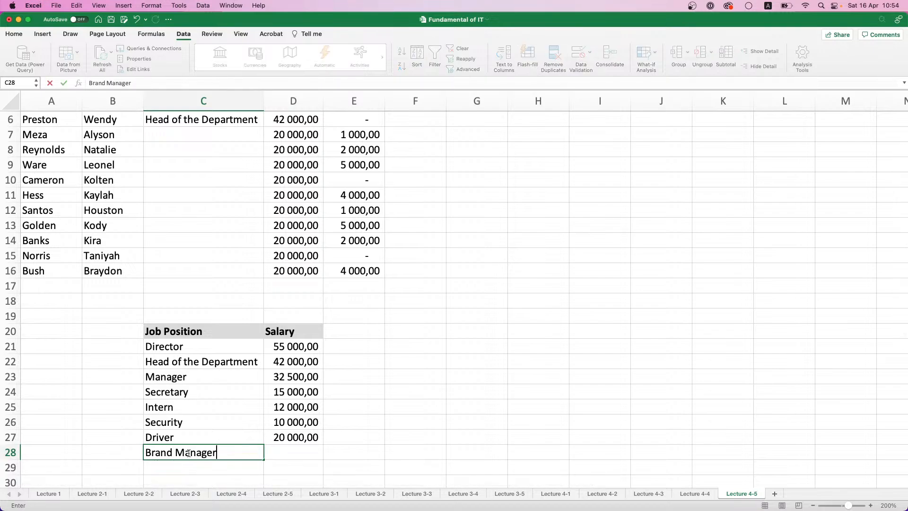
{"action": "key", "text": "Tab"}
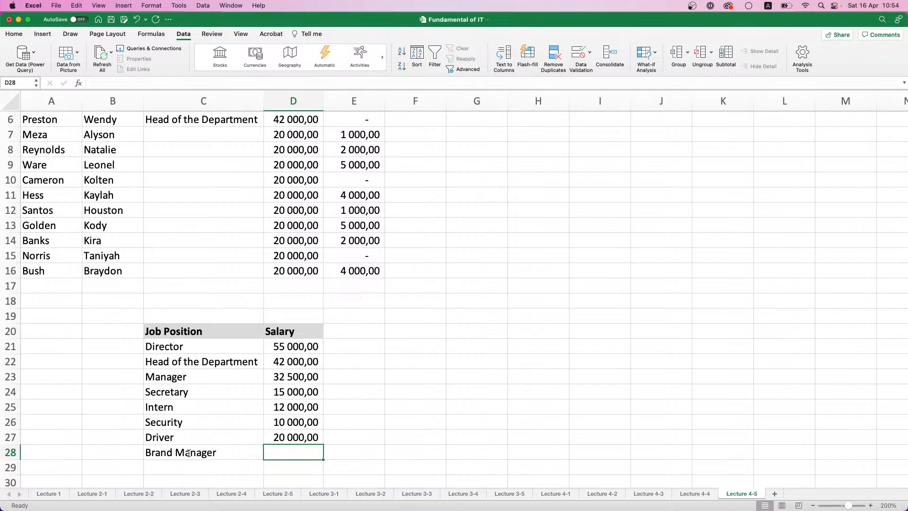
{"action": "type", "text": "35000"}
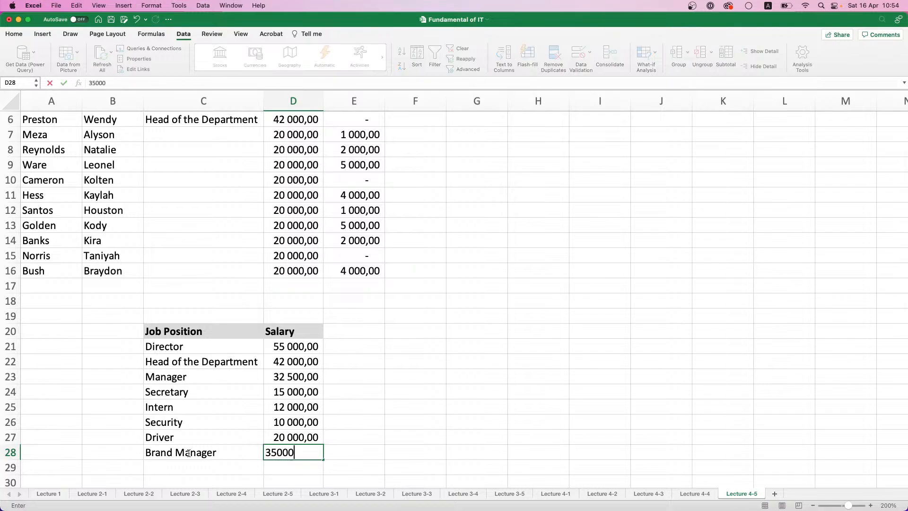
{"action": "key", "text": "Return"}
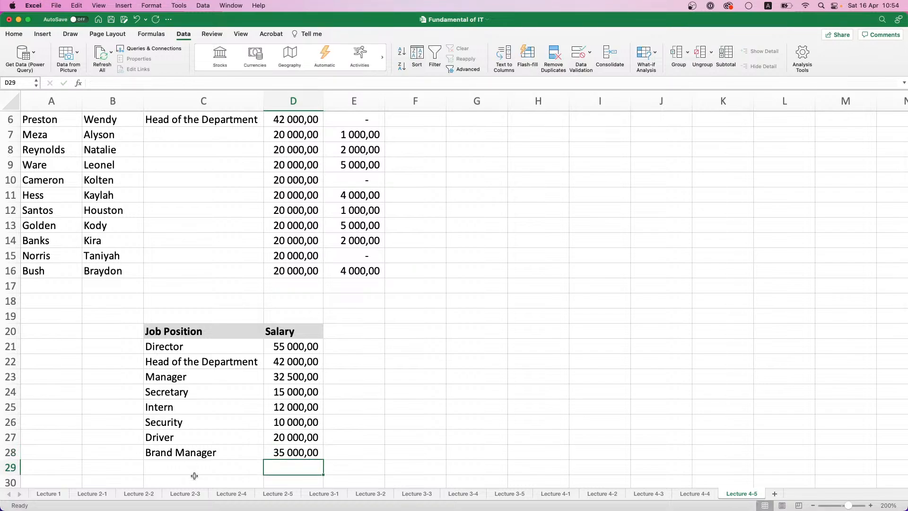
Check the allowed job positions offered in C7 for the Brand Manager entry
{"action": "scroll", "coordinate": [201, 453], "scroll_direction": "up", "scroll_amount": 5}
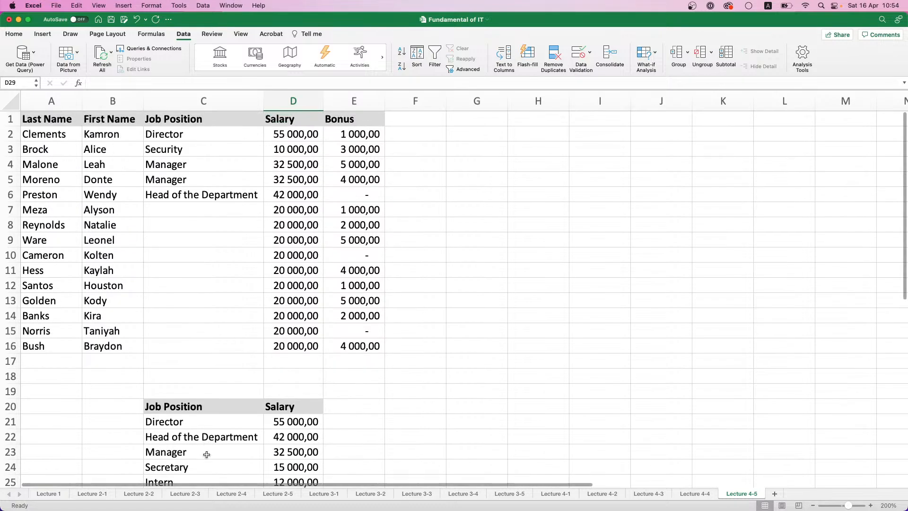
{"action": "left_click", "coordinate": [192, 215]}
{"action": "left_click", "coordinate": [268, 212]}
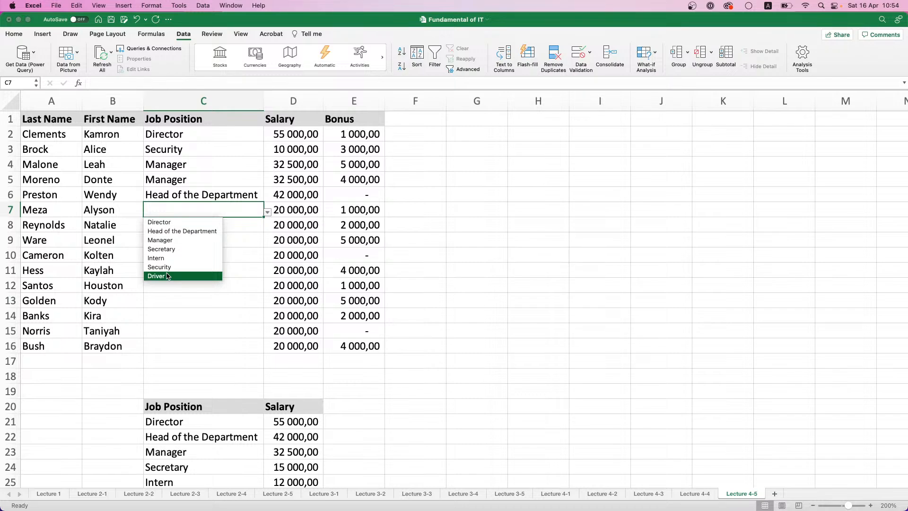
{"action": "left_click", "coordinate": [228, 209]}
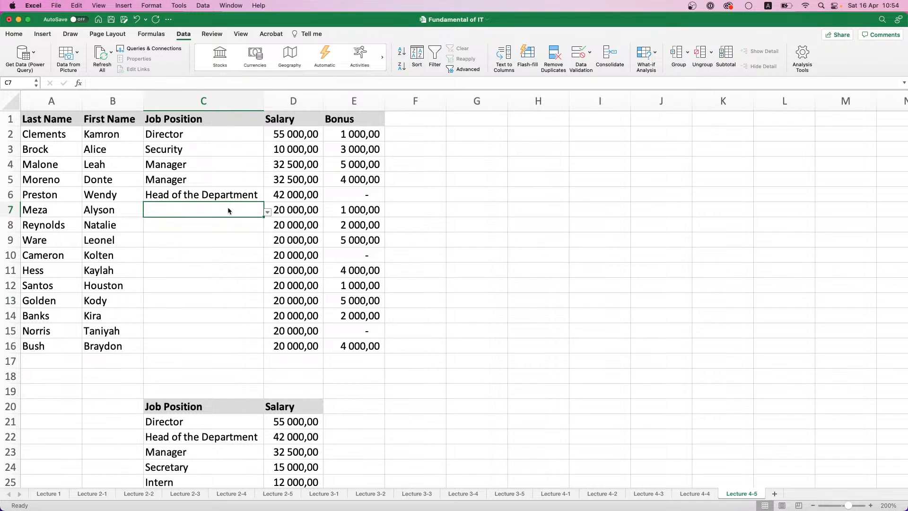
Extend the list validation source for the job positions in C2:C16 to =$C$21:$C$28
{"action": "left_click", "coordinate": [591, 53]}
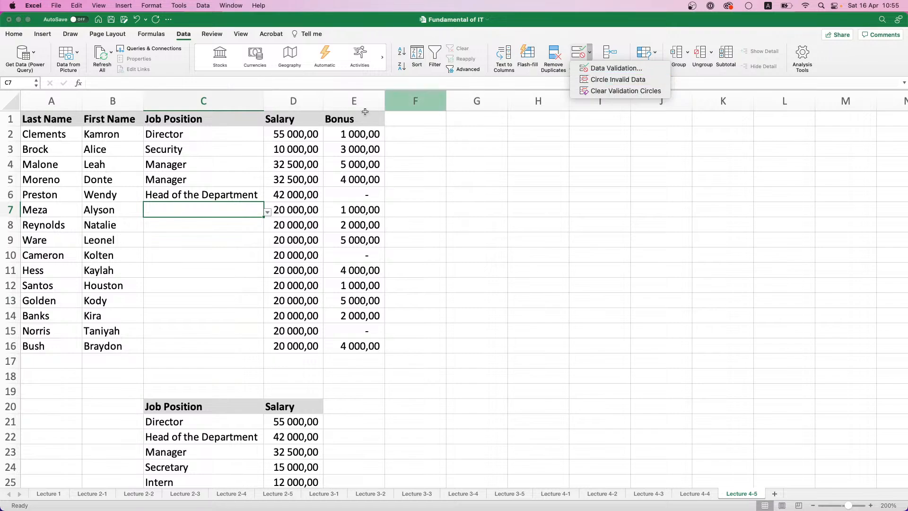
{"action": "left_click", "coordinate": [215, 157]}
{"action": "left_click", "coordinate": [213, 132]}
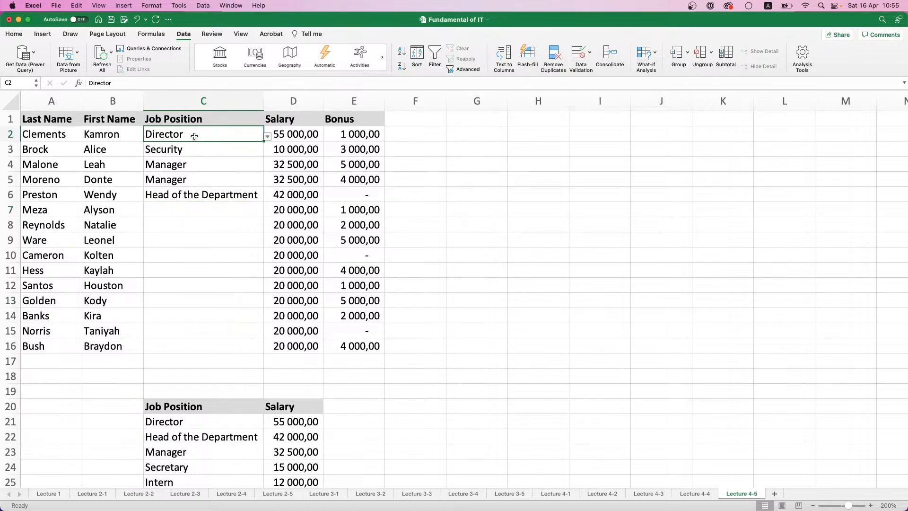
{"action": "left_click_drag", "start_coordinate": [195, 137], "coordinate": [213, 348]}
{"action": "left_click", "coordinate": [590, 53]}
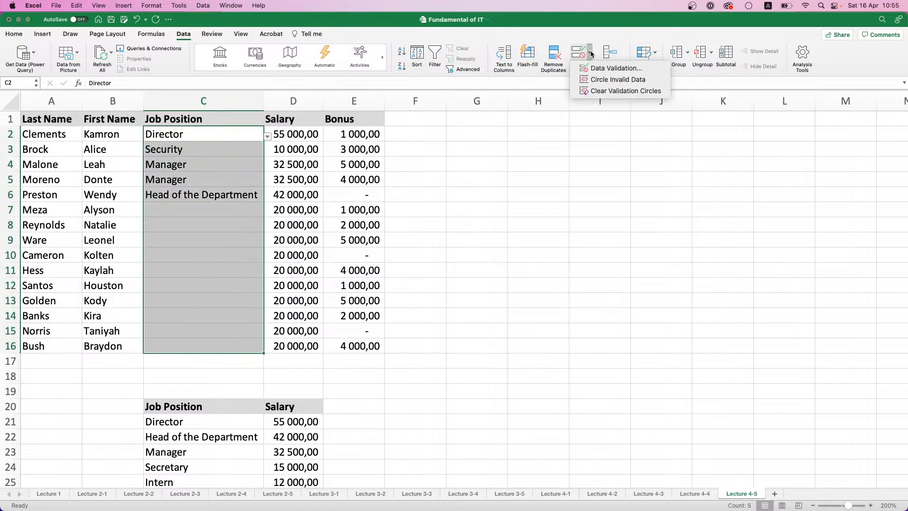
{"action": "left_click", "coordinate": [578, 55]}
{"action": "left_click", "coordinate": [406, 109]}
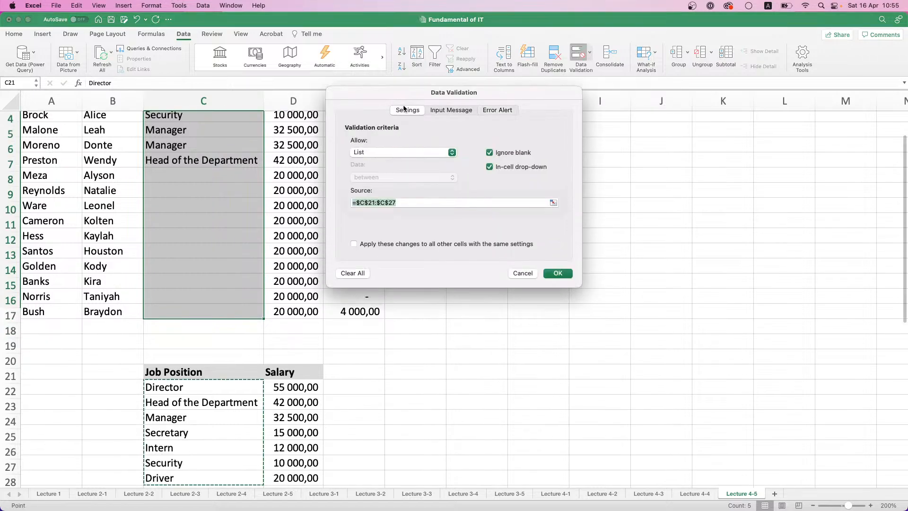
{"action": "left_click", "coordinate": [553, 203]}
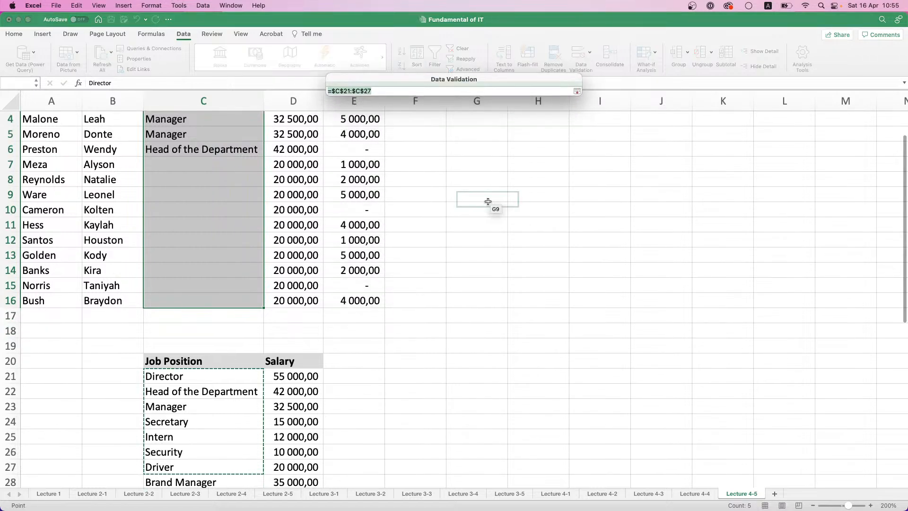
{"action": "scroll", "coordinate": [378, 218], "scroll_direction": "down", "scroll_amount": 2}
{"action": "left_click_drag", "start_coordinate": [227, 338], "coordinate": [228, 443]}
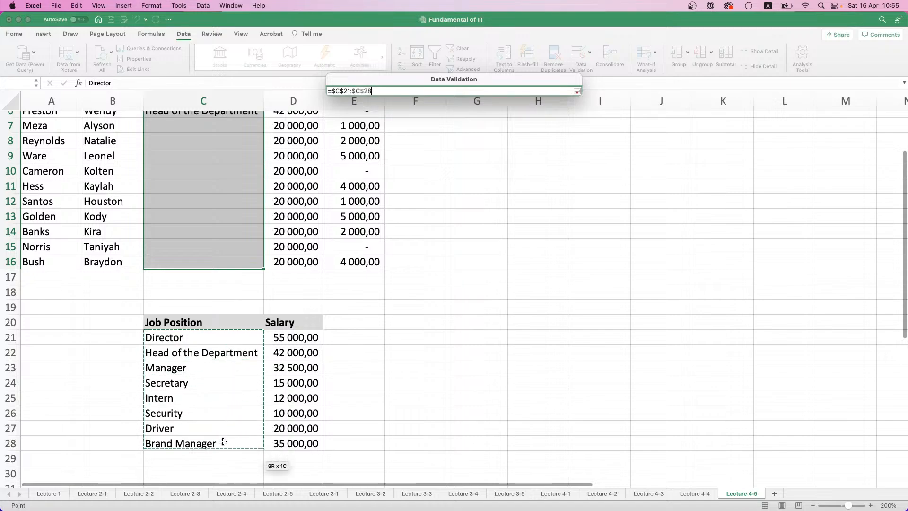
{"action": "key", "text": "Return"}
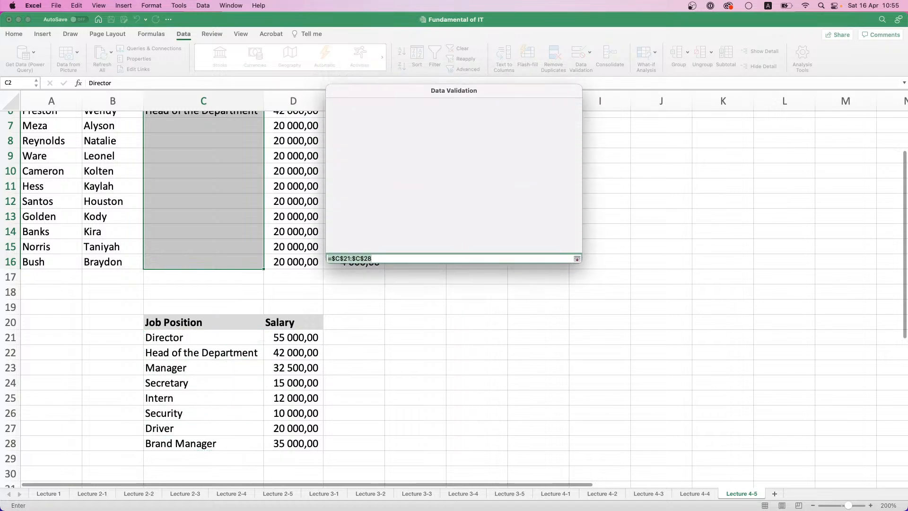
{"action": "left_click", "coordinate": [558, 272]}
Choose Brand Manager as the job position in C7
{"action": "scroll", "coordinate": [216, 207], "scroll_direction": "up", "scroll_amount": 3}
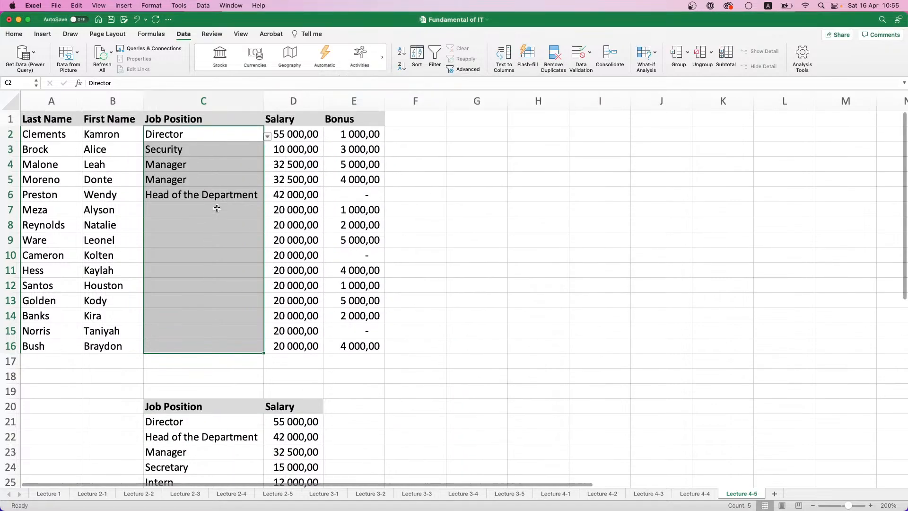
{"action": "left_click_drag", "start_coordinate": [218, 199], "coordinate": [218, 208]}
{"action": "left_click", "coordinate": [256, 212]}
{"action": "left_click", "coordinate": [267, 212]}
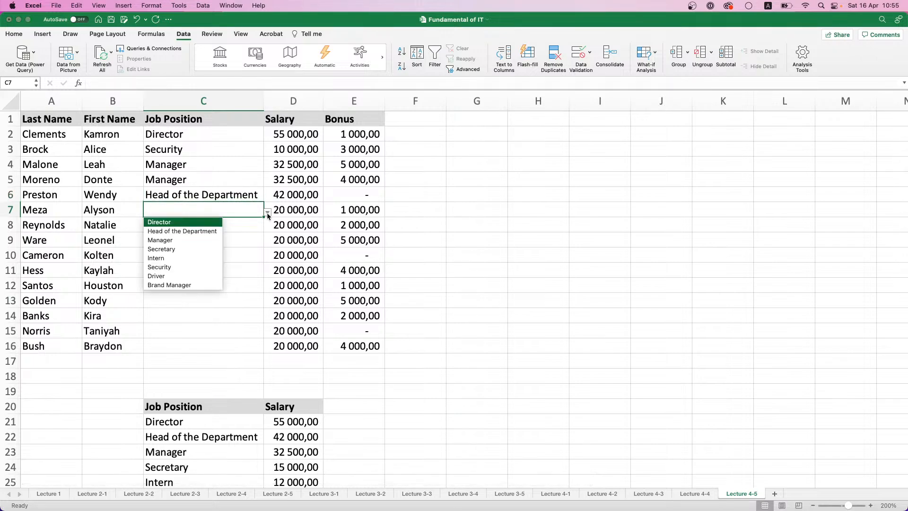
{"action": "left_click", "coordinate": [163, 287]}
Choose Head of the Department as the job position in C8
{"action": "left_click", "coordinate": [250, 226]}
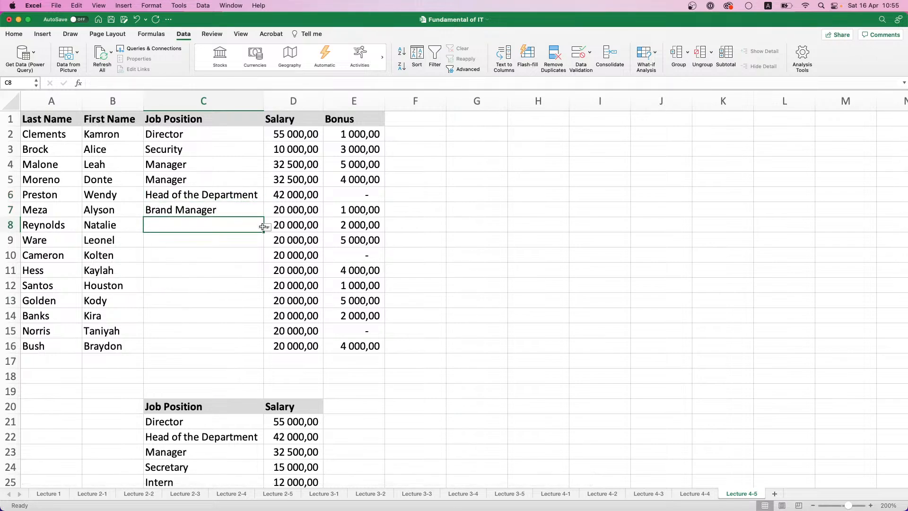
{"action": "left_click", "coordinate": [252, 213]}
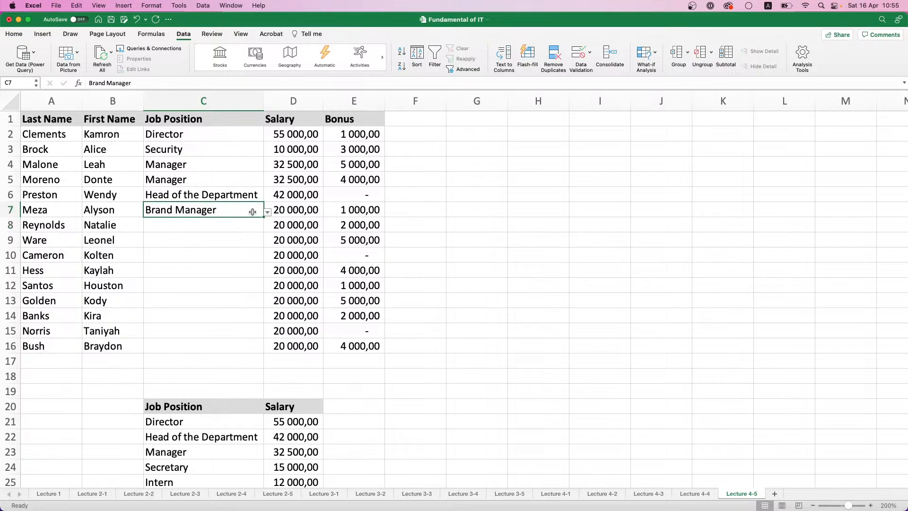
{"action": "left_click", "coordinate": [258, 226]}
{"action": "left_click", "coordinate": [268, 228]}
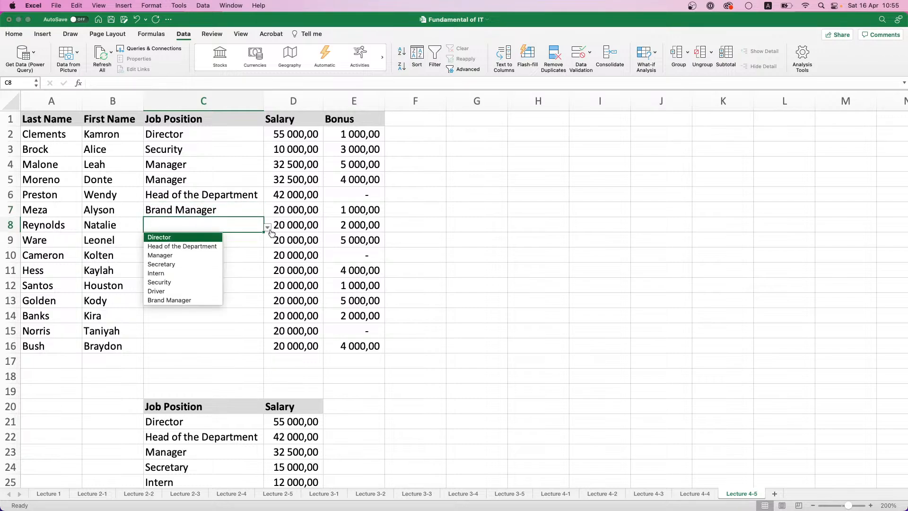
{"action": "left_click", "coordinate": [184, 244]}
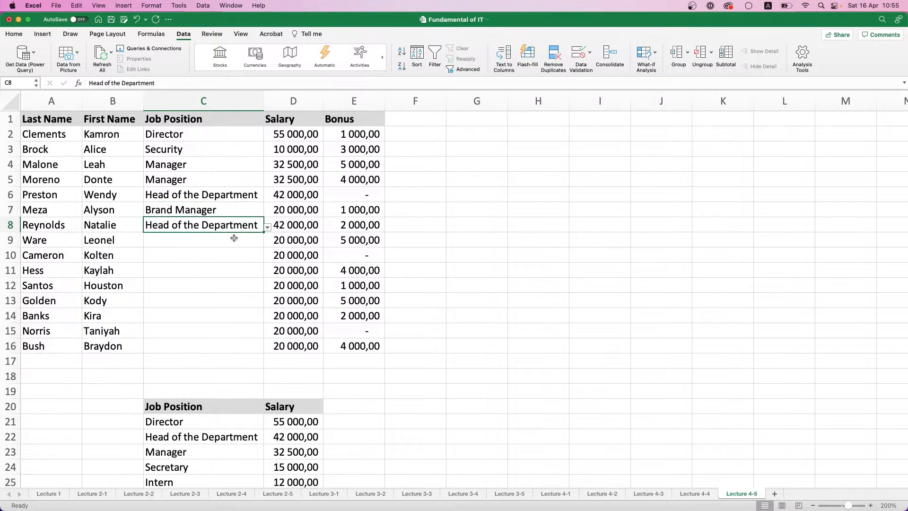
Switch the job position in C7 to Security and back to Brand Manager to test the salary lookup
{"action": "left_click", "coordinate": [258, 213]}
{"action": "left_click", "coordinate": [268, 213]}
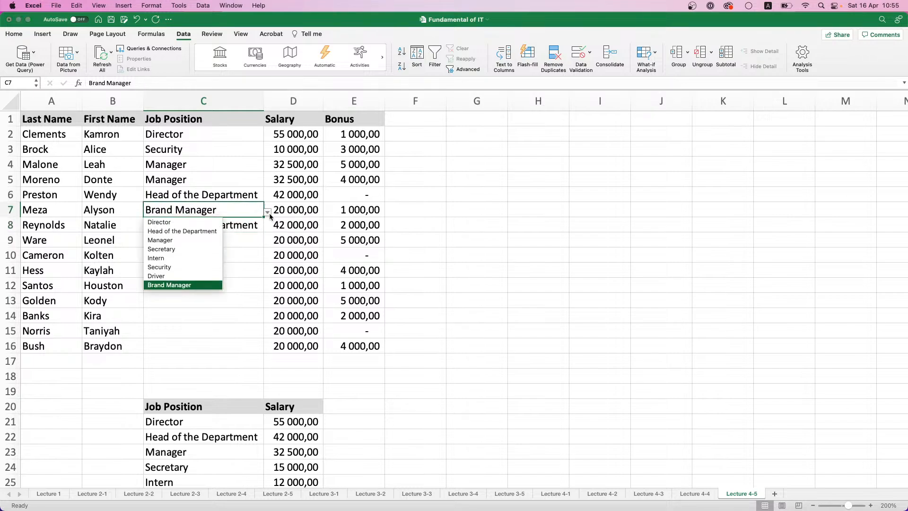
{"action": "left_click", "coordinate": [188, 266]}
{"action": "left_click", "coordinate": [267, 213]}
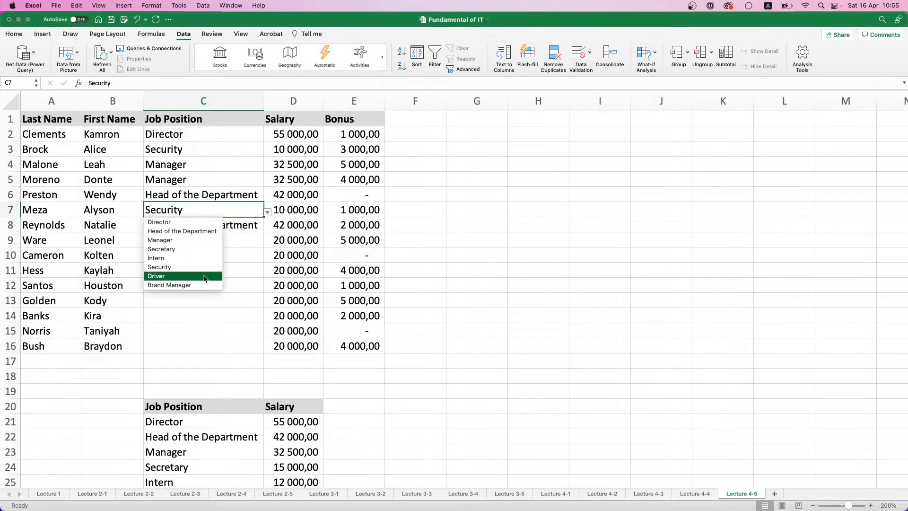
{"action": "left_click", "coordinate": [202, 285]}
Extend the VLOOKUP table range in the D2 salary formula to $C$20:$D$28 so it includes Brand Manager
{"action": "left_click", "coordinate": [289, 137]}
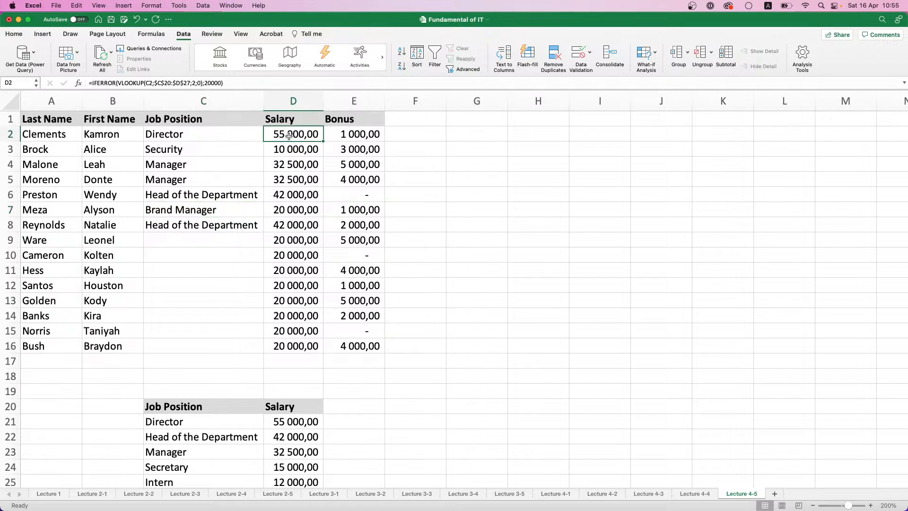
{"action": "left_click", "coordinate": [184, 81]}
{"action": "scroll", "coordinate": [293, 284], "scroll_direction": "down", "scroll_amount": 5}
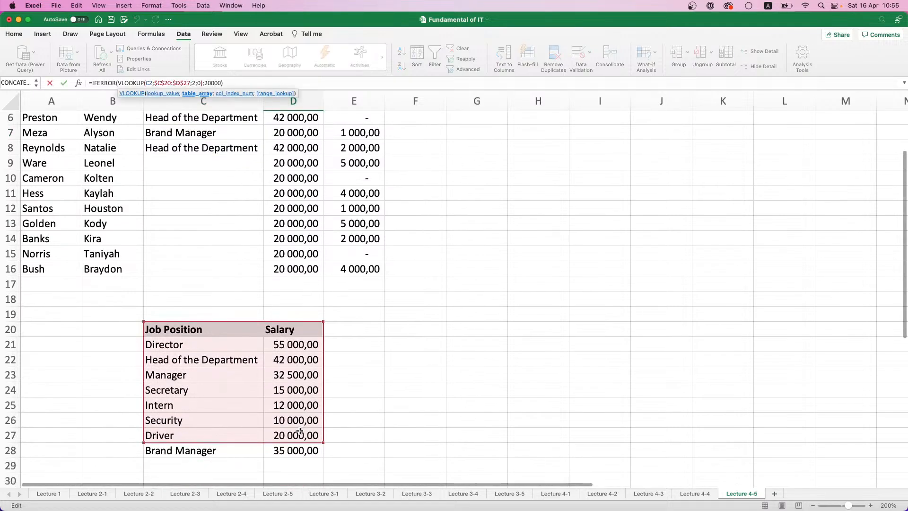
{"action": "left_click_drag", "start_coordinate": [320, 443], "coordinate": [320, 456]}
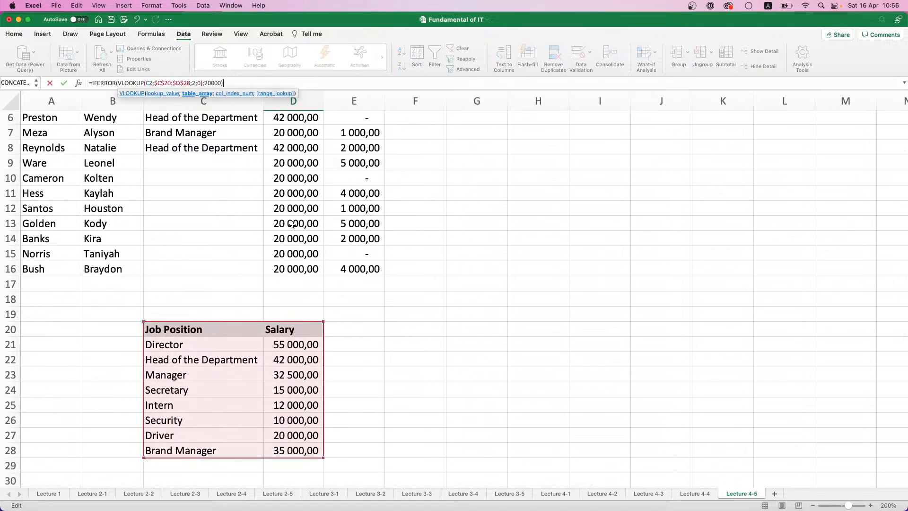
{"action": "key", "text": "Return"}
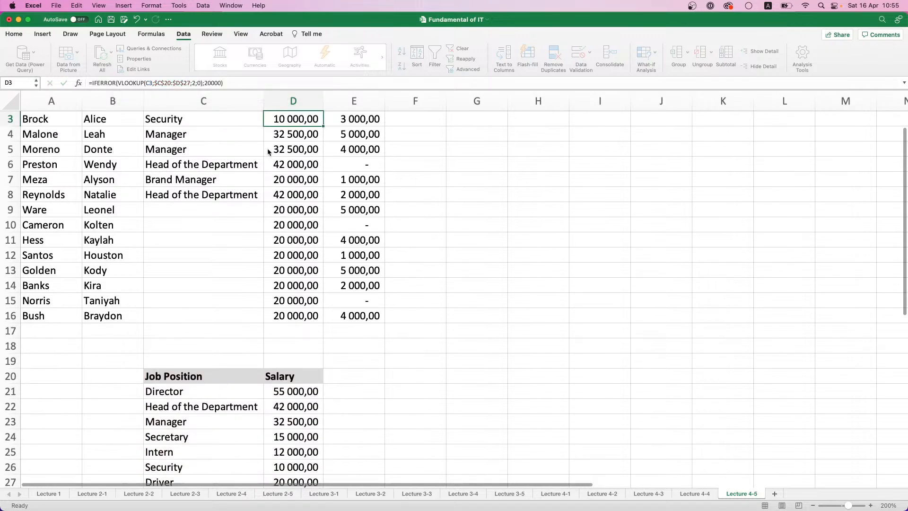
Check the lookup range in the D2 salary formula and fill the formula down through D16
{"action": "scroll", "coordinate": [335, 145], "scroll_direction": "up", "scroll_amount": 1}
{"action": "left_click", "coordinate": [315, 136]}
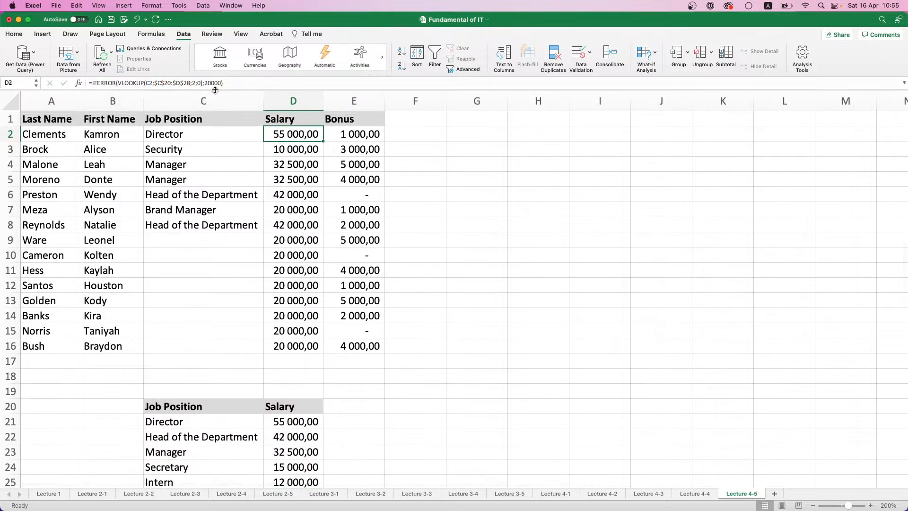
{"action": "double_click", "coordinate": [315, 135]}
{"action": "scroll", "coordinate": [289, 222], "scroll_direction": "down", "scroll_amount": 1}
{"action": "scroll", "coordinate": [288, 221], "scroll_direction": "down", "scroll_amount": 5}
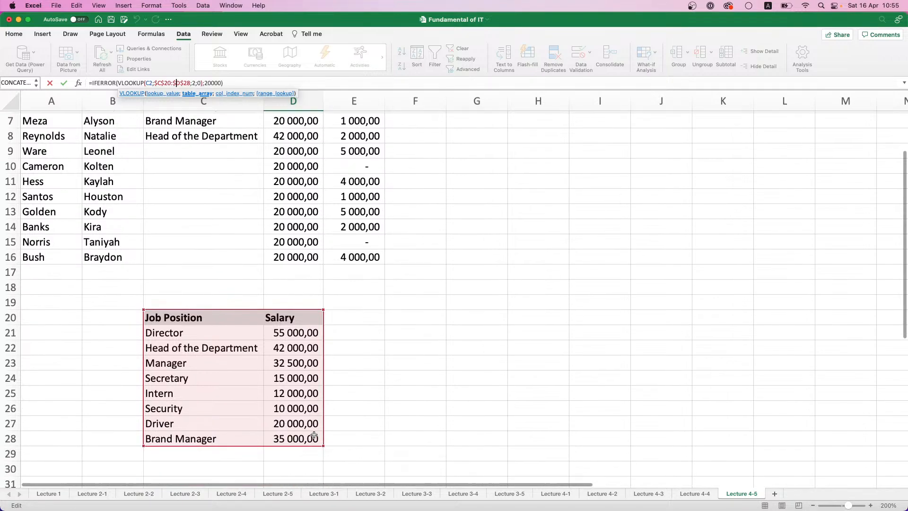
{"action": "scroll", "coordinate": [316, 452], "scroll_direction": "up", "scroll_amount": 6}
{"action": "key", "text": "Return"}
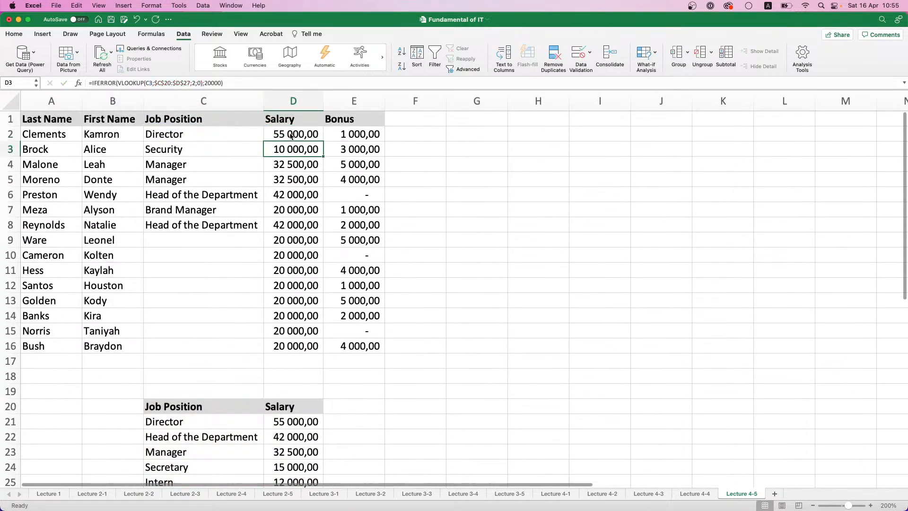
{"action": "left_click", "coordinate": [308, 135]}
{"action": "double_click", "coordinate": [323, 141]}
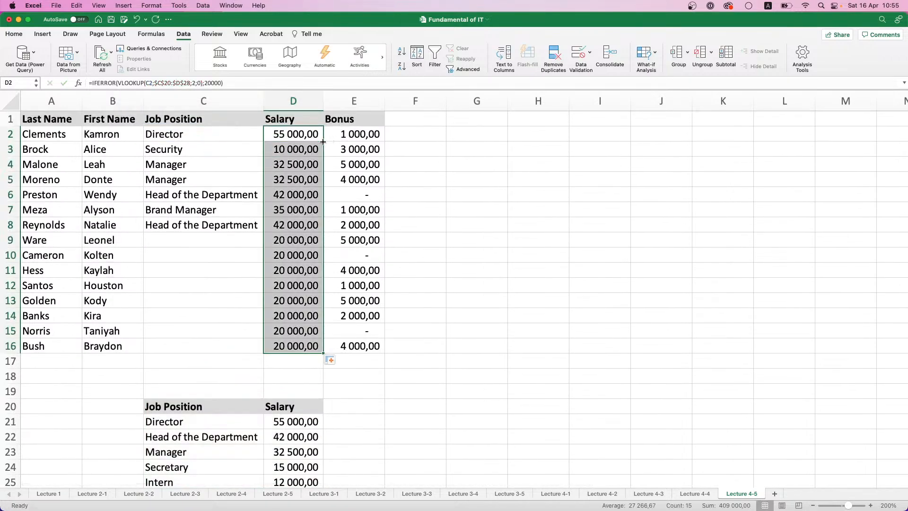
Examine the salary formula in D7 and the job position table range it references
{"action": "left_click", "coordinate": [293, 202]}
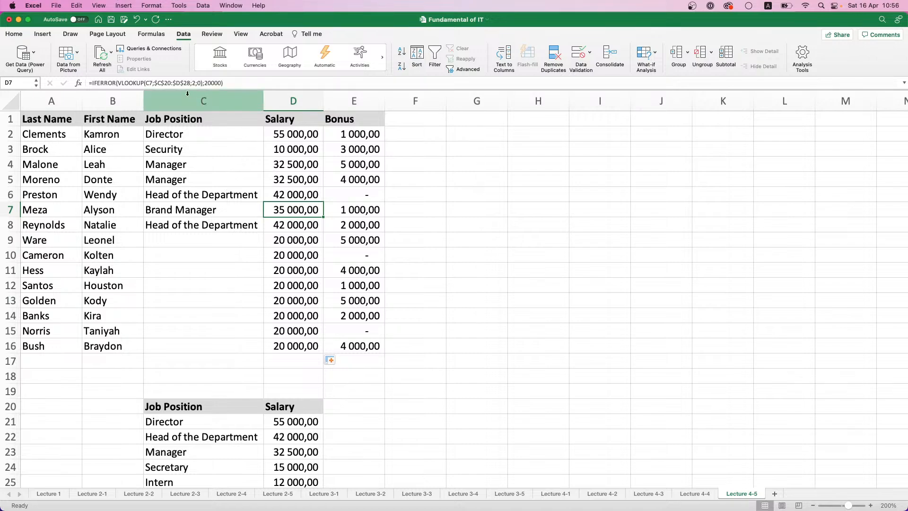
{"action": "left_click", "coordinate": [161, 83]}
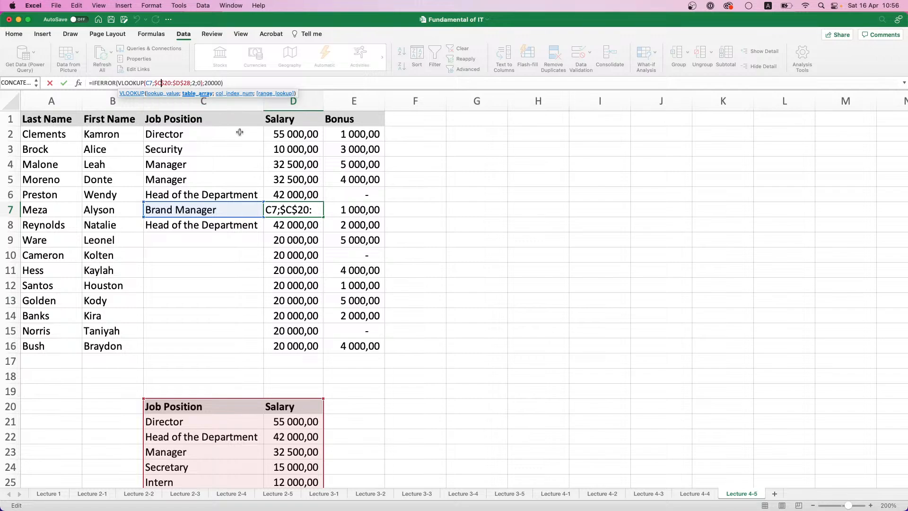
{"action": "scroll", "coordinate": [241, 135], "scroll_direction": "down", "scroll_amount": 5}
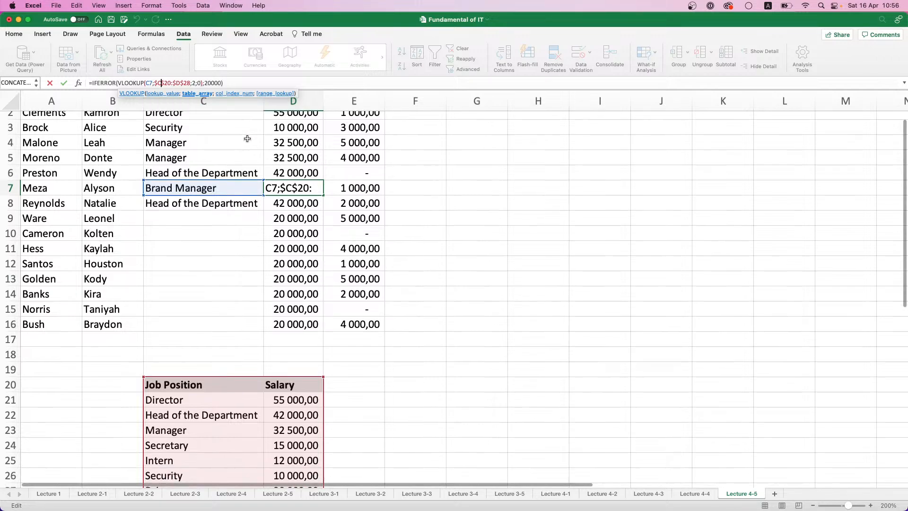
{"action": "scroll", "coordinate": [250, 178], "scroll_direction": "down", "scroll_amount": 3}
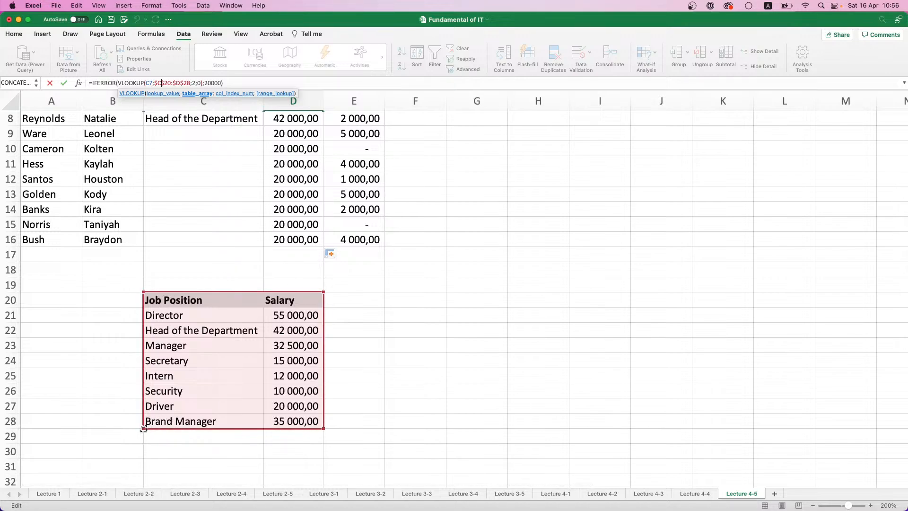
{"action": "left_click_drag", "start_coordinate": [144, 428], "coordinate": [163, 433]}
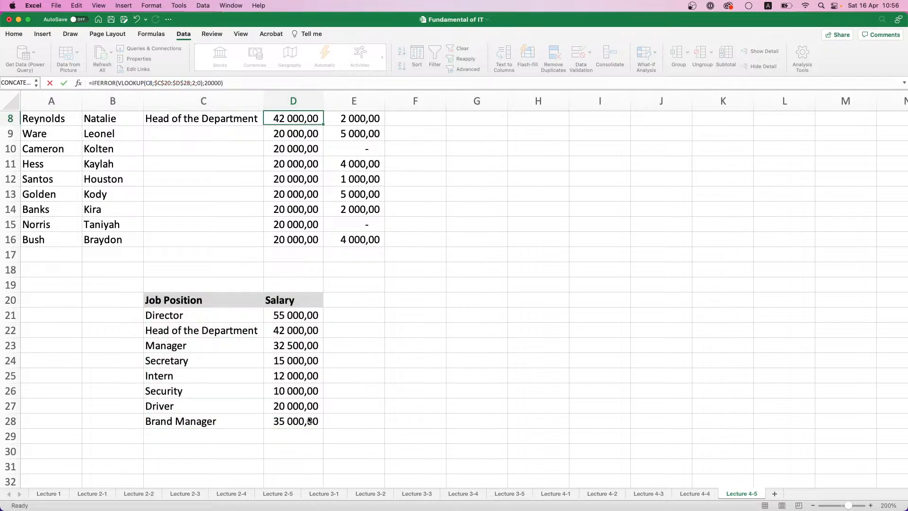
{"action": "key", "text": "Return"}
{"action": "scroll", "coordinate": [326, 388], "scroll_direction": "down", "scroll_amount": 2}
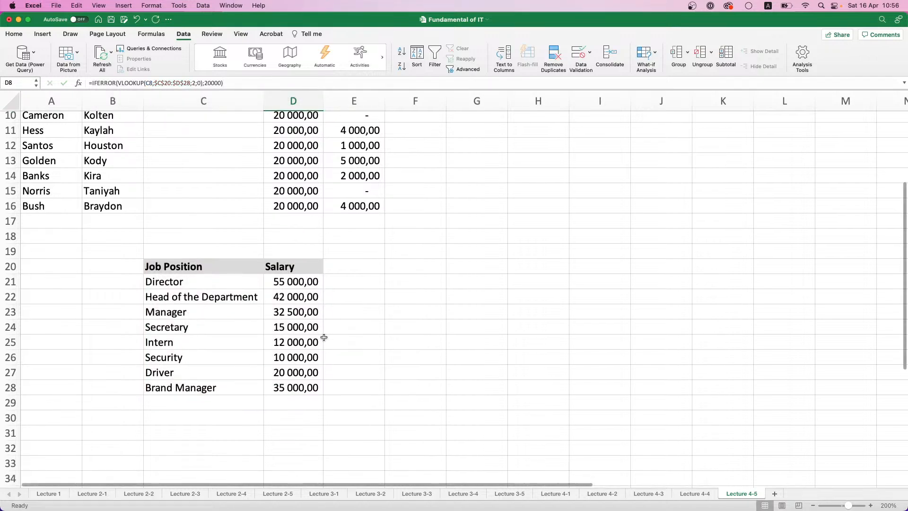
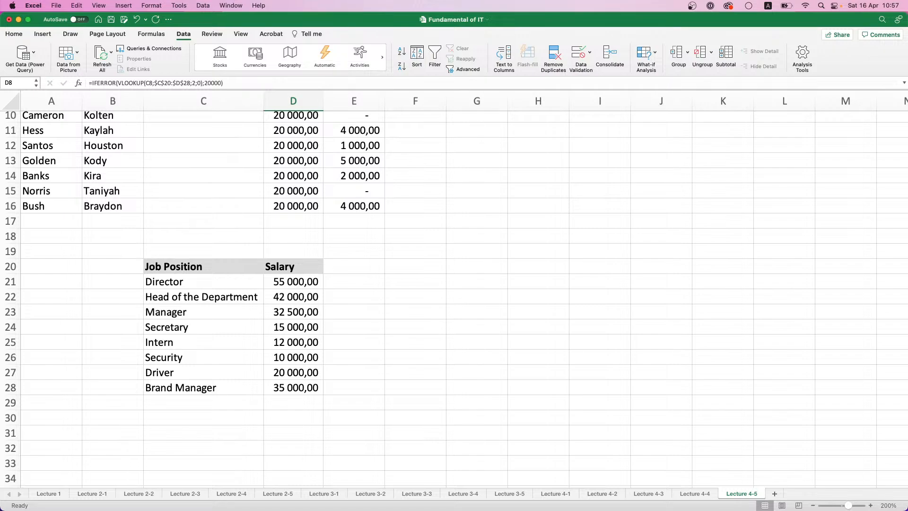
Choose Intern as the job position in C9 and Secretary in C10 from the validation list
{"action": "scroll", "coordinate": [432, 449], "scroll_direction": "up", "scroll_amount": 5}
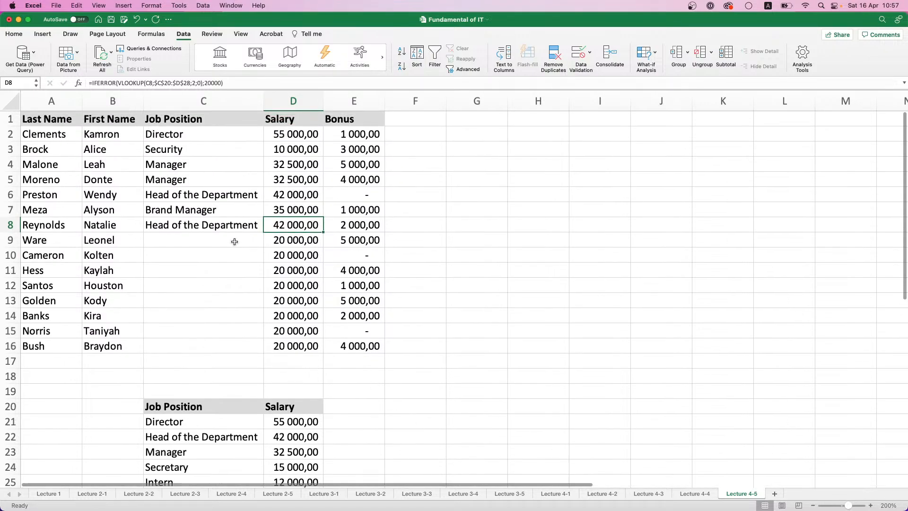
{"action": "left_click", "coordinate": [258, 246]}
{"action": "left_click", "coordinate": [267, 242]}
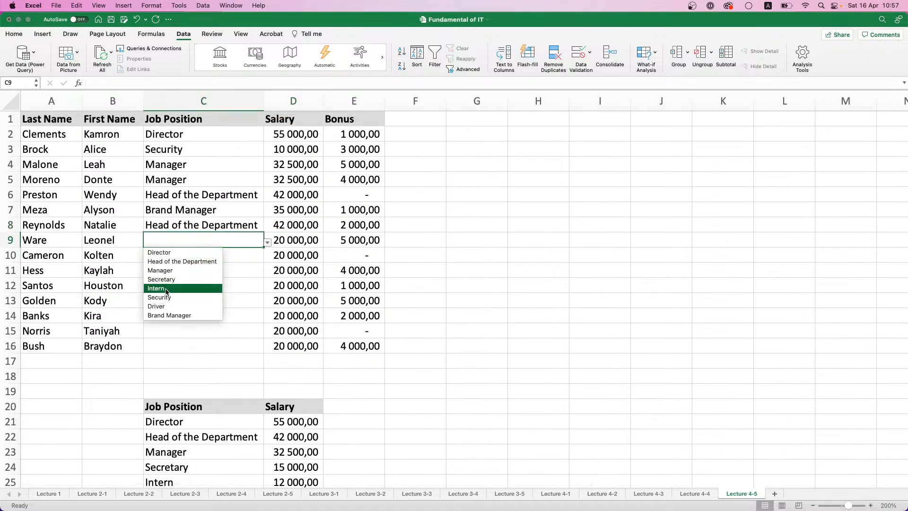
{"action": "left_click", "coordinate": [168, 291]}
{"action": "left_click", "coordinate": [255, 255]}
{"action": "left_click", "coordinate": [268, 258]}
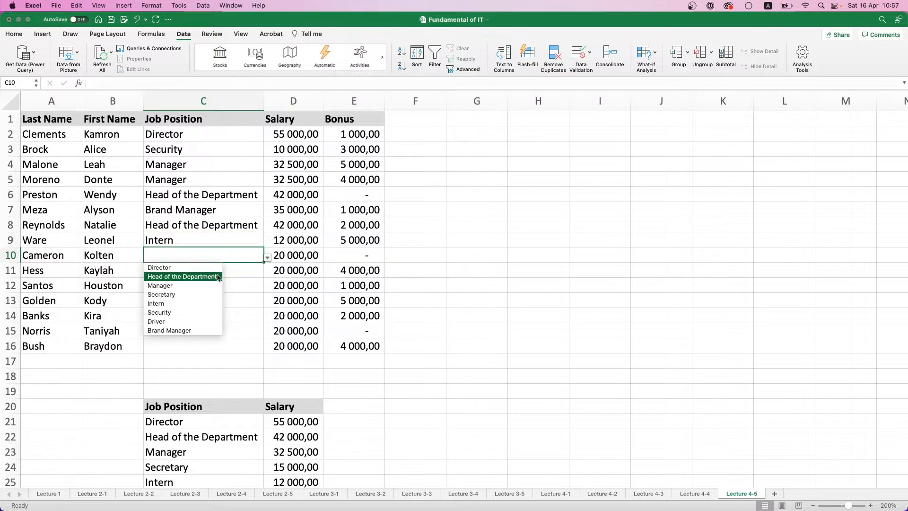
{"action": "left_click", "coordinate": [183, 294]}
Choose Driver as the job position in C11 and Brand Manager in C12
{"action": "left_click", "coordinate": [248, 280]}
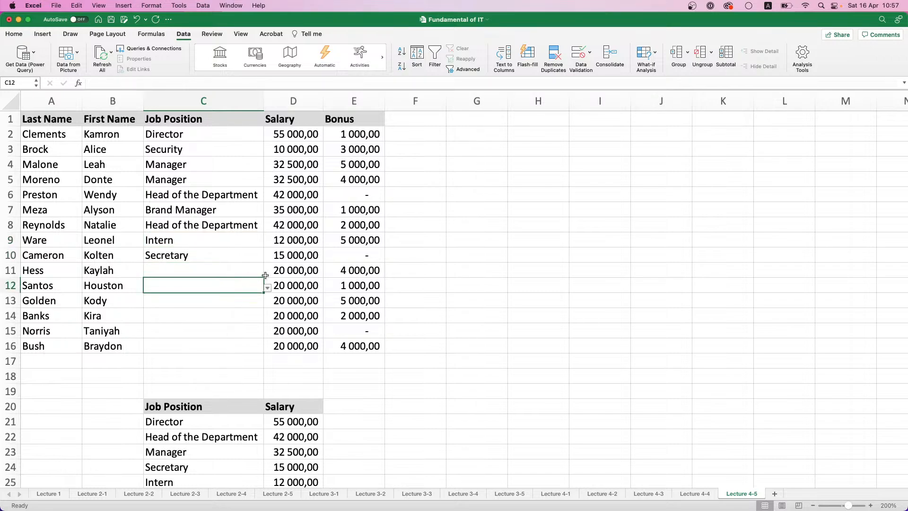
{"action": "left_click", "coordinate": [263, 273]}
{"action": "left_click", "coordinate": [267, 274]}
{"action": "left_click", "coordinate": [203, 336]}
{"action": "left_click", "coordinate": [256, 286]}
{"action": "left_click", "coordinate": [267, 288]}
{"action": "left_click", "coordinate": [207, 360]}
Choose Head of the Department as the job position in C13 and Manager in C14
{"action": "left_click", "coordinate": [253, 299]}
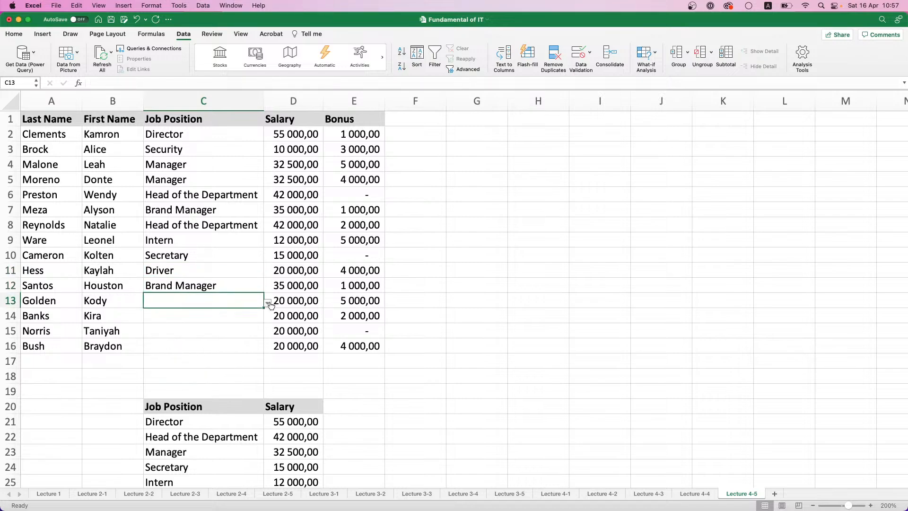
{"action": "left_click", "coordinate": [267, 303]}
{"action": "left_click", "coordinate": [199, 321]}
{"action": "left_click", "coordinate": [247, 315]}
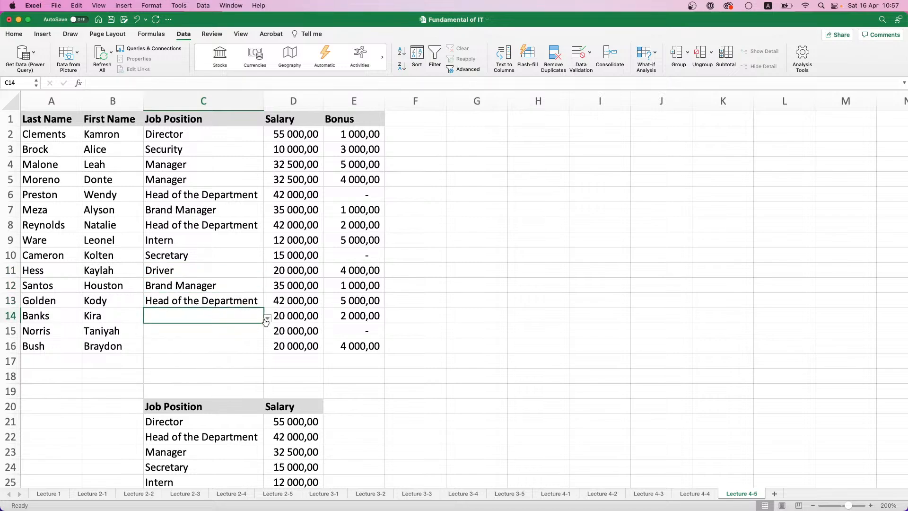
{"action": "left_click", "coordinate": [268, 319]}
{"action": "left_click", "coordinate": [207, 346]}
Choose Manager as the job position in C15 and Security in C16
{"action": "left_click", "coordinate": [251, 333]}
{"action": "left_click", "coordinate": [268, 333]}
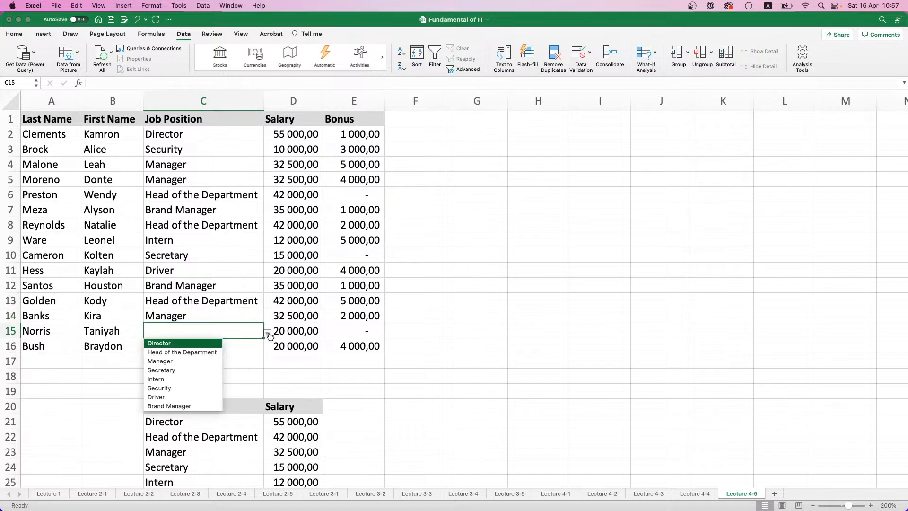
{"action": "left_click", "coordinate": [198, 361]}
{"action": "left_click", "coordinate": [252, 348]}
{"action": "left_click", "coordinate": [268, 349]}
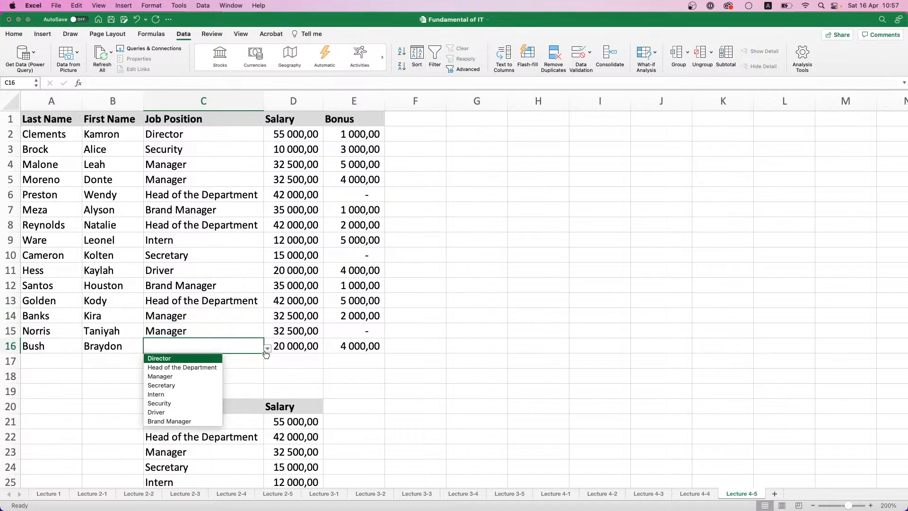
{"action": "left_click", "coordinate": [185, 403]}
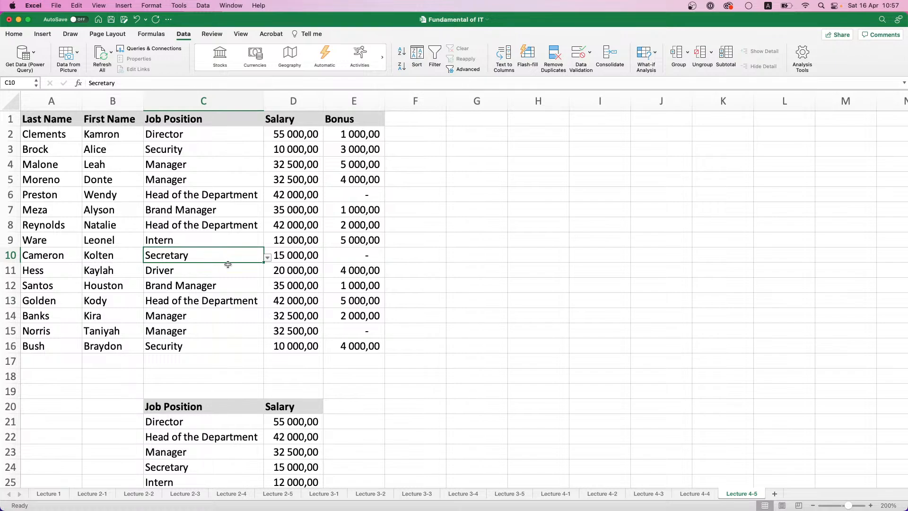
Change the job position in C16 to Intern
{"action": "left_click", "coordinate": [218, 348]}
{"action": "left_click", "coordinate": [263, 349]}
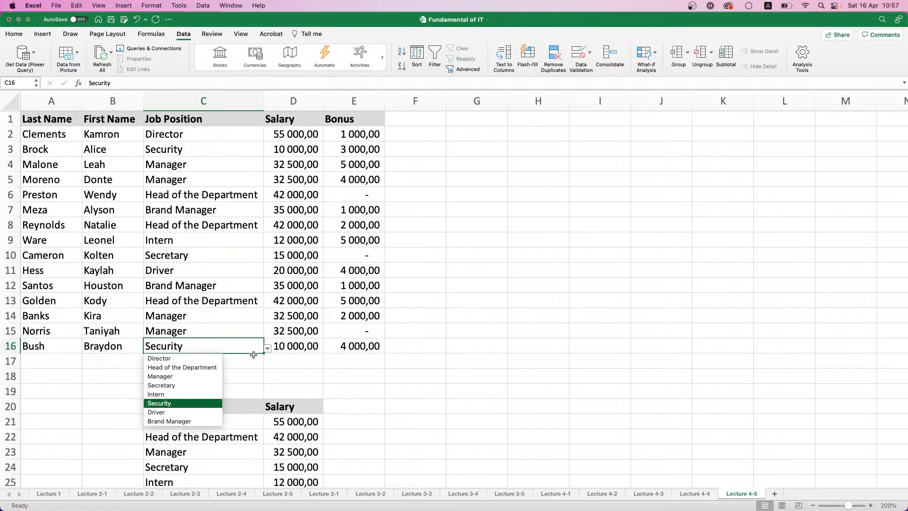
{"action": "left_click", "coordinate": [190, 394]}
{"action": "left_click", "coordinate": [209, 321]}
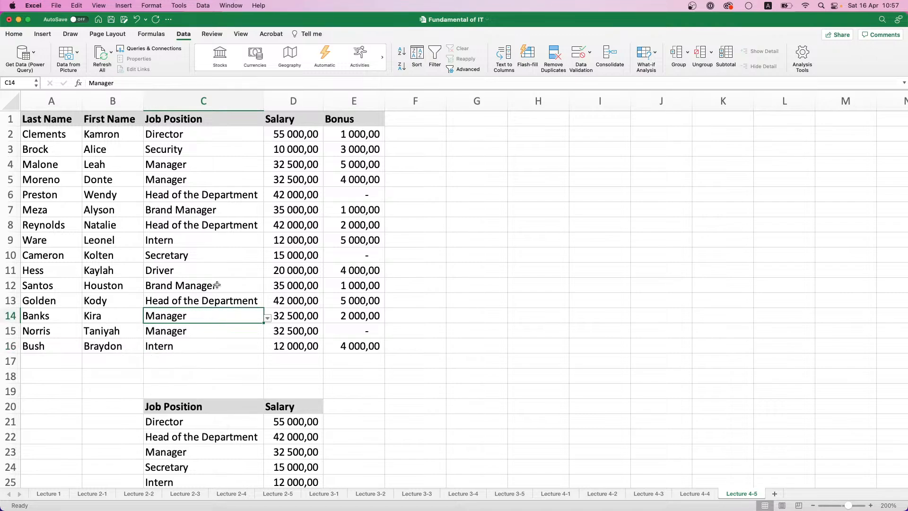
Examine the VLOOKUP table range in the D2 salary formula, leaving the formula without saving any edit
{"action": "left_click", "coordinate": [269, 138]}
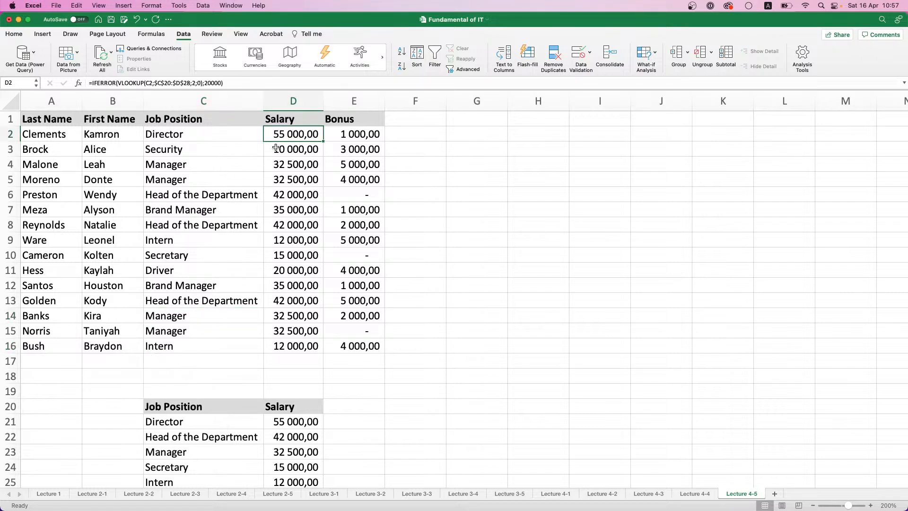
{"action": "left_click", "coordinate": [160, 82]}
{"action": "right_click", "coordinate": [159, 82]}
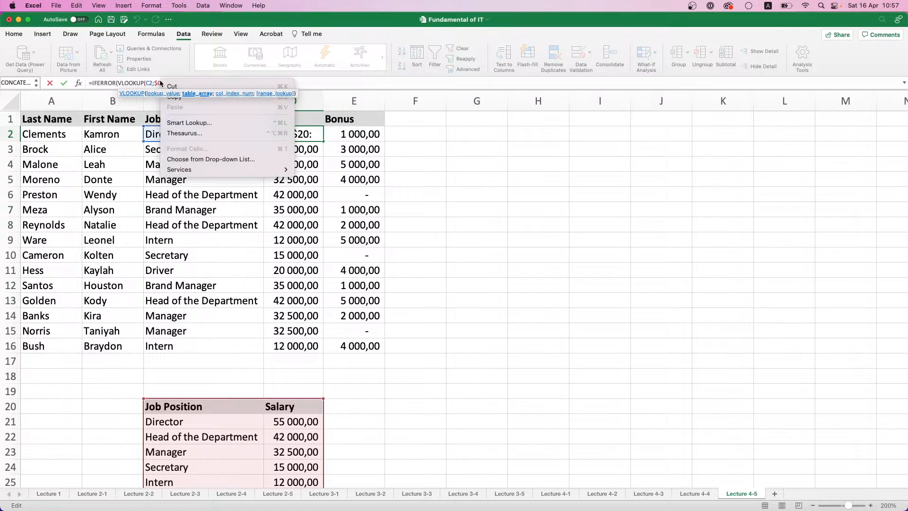
{"action": "left_click", "coordinate": [153, 85]}
{"action": "left_click", "coordinate": [173, 82]}
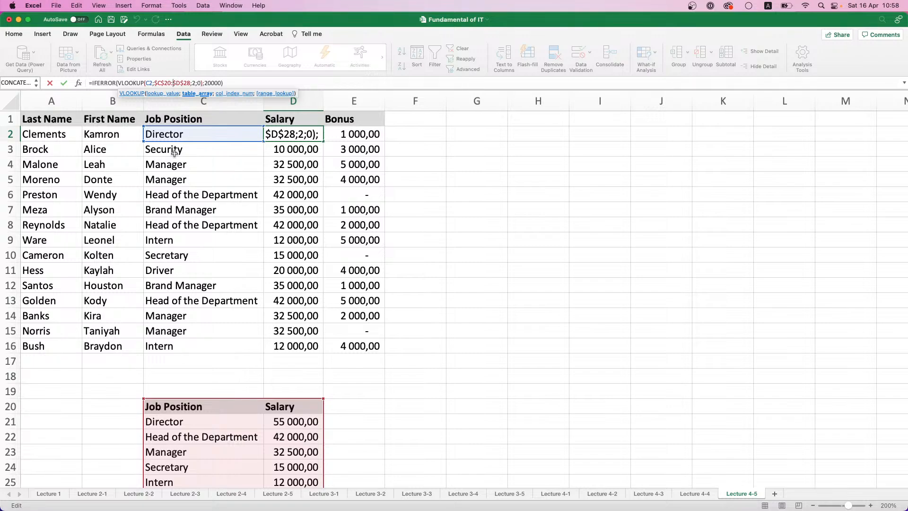
{"action": "left_click", "coordinate": [296, 300]}
{"action": "scroll", "coordinate": [303, 301], "scroll_direction": "down", "scroll_amount": 3}
{"action": "key", "text": "Escape"}
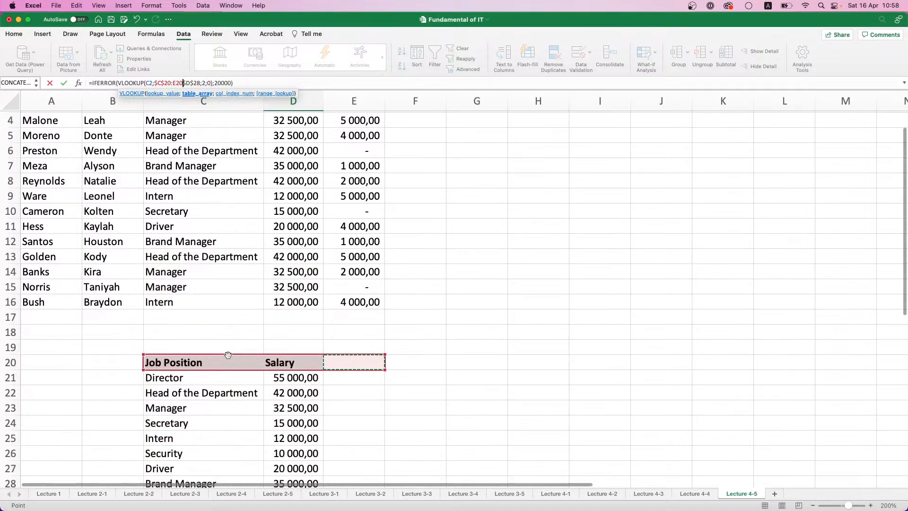
{"action": "scroll", "coordinate": [191, 355], "scroll_direction": "up", "scroll_amount": 2}
Start defining a new name for the job position and salary table in C20:D28
{"action": "scroll", "coordinate": [191, 355], "scroll_direction": "down", "scroll_amount": 4}
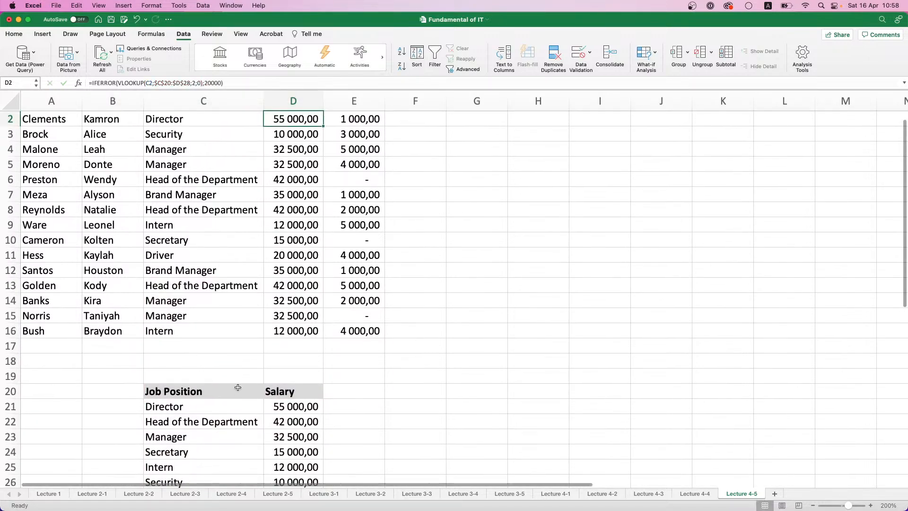
{"action": "left_click", "coordinate": [197, 324]}
{"action": "left_click_drag", "start_coordinate": [198, 324], "coordinate": [286, 438]}
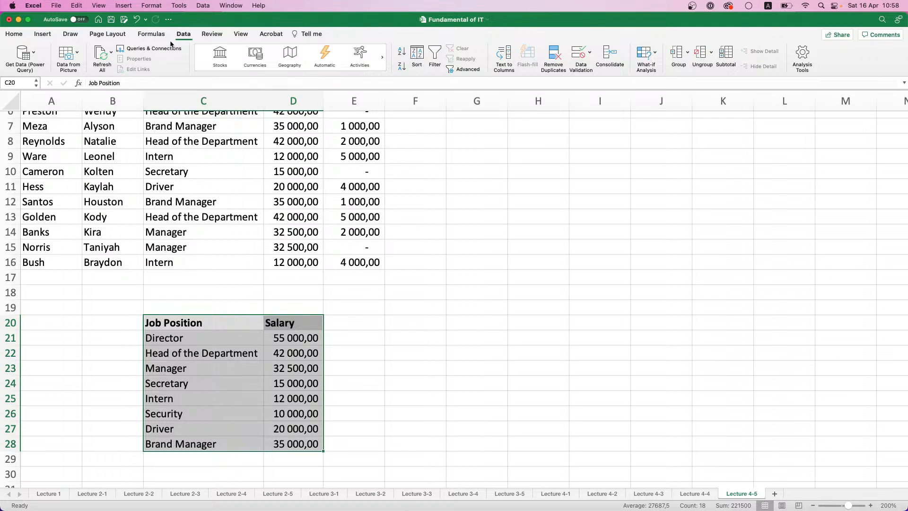
{"action": "left_click", "coordinate": [145, 37]}
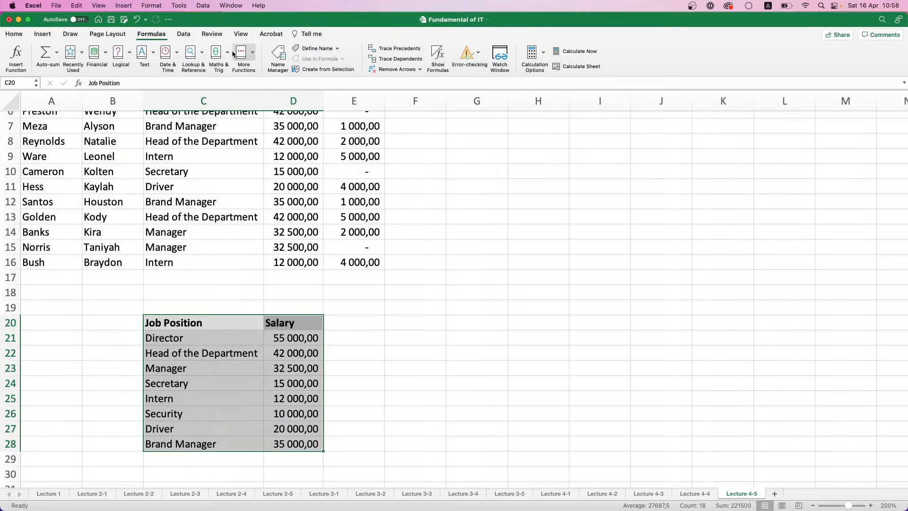
{"action": "left_click", "coordinate": [325, 51]}
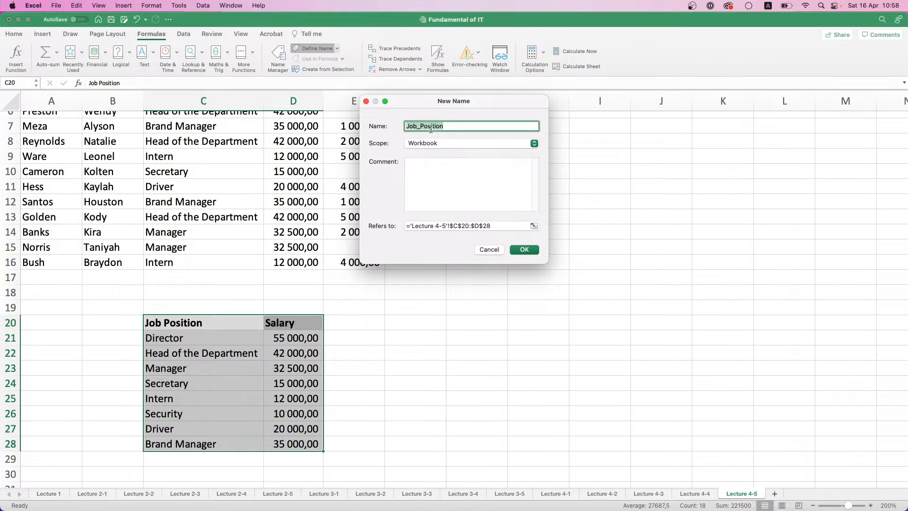
Try to name the C20:D28 range Job_position-Salary with workbook scope
{"action": "type", "text": "Salary to"}
{"action": "key", "text": "BackSpace"}
{"action": "key", "text": "BackSpace"}
{"action": "type", "text": "-Posi"}
{"action": "key", "text": "BackSpace"}
{"action": "key", "text": "BackSpace"}
{"action": "key", "text": "BackSpace"}
{"action": "key", "text": "BackSpace"}
{"action": "key", "text": "BackSpace"}
{"action": "key", "text": "BackSpace"}
{"action": "key", "text": "BackSpace"}
{"action": "key", "text": "BackSpace"}
{"action": "key", "text": "BackSpace"}
{"action": "key", "text": "BackSpace"}
{"action": "type", "text": "Job_position-Salary"}
{"action": "left_click", "coordinate": [524, 249]}
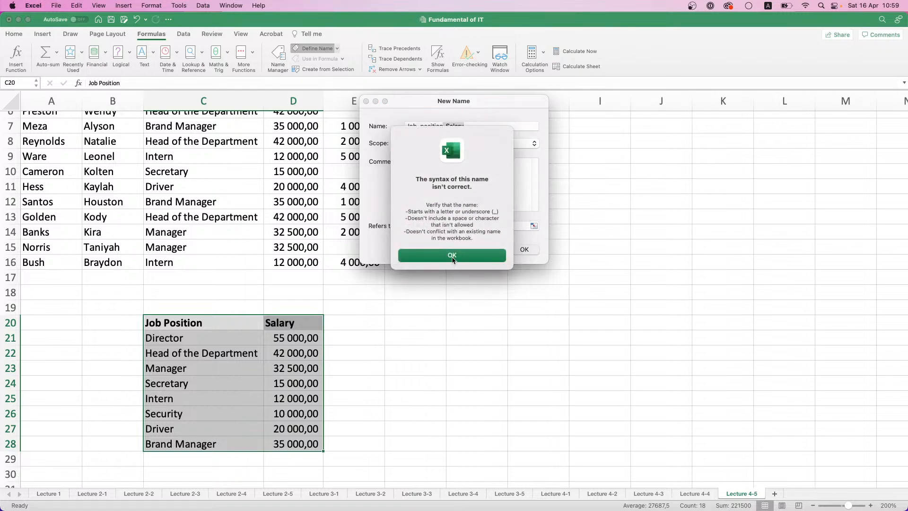
{"action": "left_click", "coordinate": [452, 255]}
Replace the hyphen with an underscore and save the range name as Job_position_Salary
{"action": "left_click", "coordinate": [447, 127]}
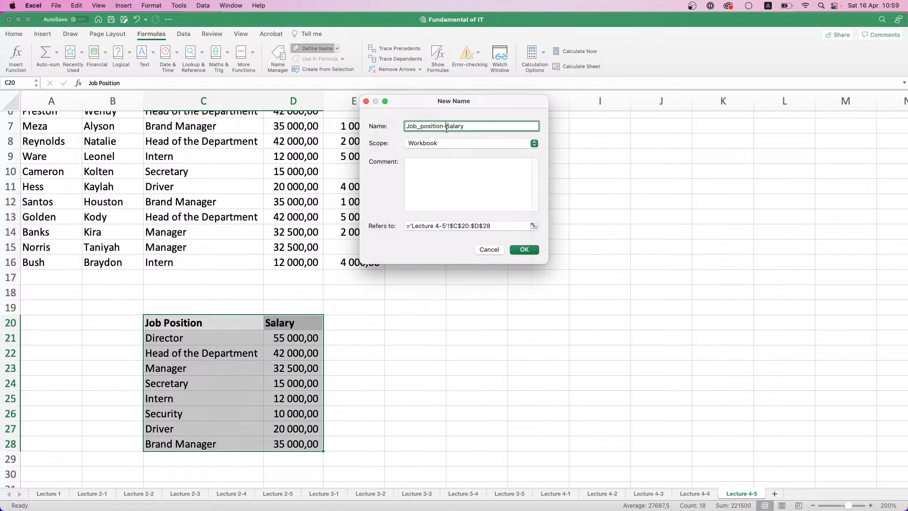
{"action": "key", "text": "BackSpace"}
{"action": "type", "text": "_"}
{"action": "left_click", "coordinate": [525, 250]}
Replace the VLOOKUP table range in D2 with the named range Job_position_Salary and fill the formula down through D16
{"action": "scroll", "coordinate": [233, 179], "scroll_direction": "up", "scroll_amount": 3}
{"action": "left_click", "coordinate": [283, 139]}
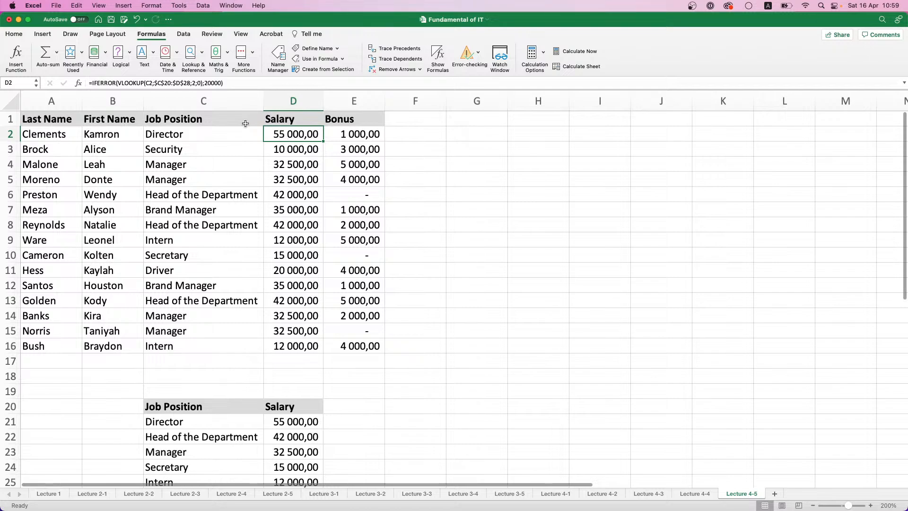
{"action": "left_click", "coordinate": [154, 83]}
{"action": "left_click_drag", "start_coordinate": [155, 83], "coordinate": [189, 83]}
{"action": "type", "text": "Jo"}
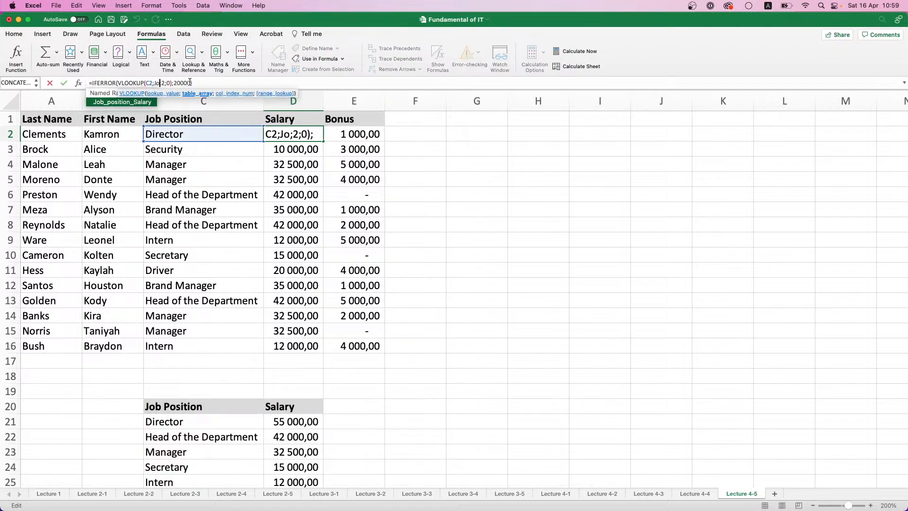
{"action": "double_click", "coordinate": [120, 103]}
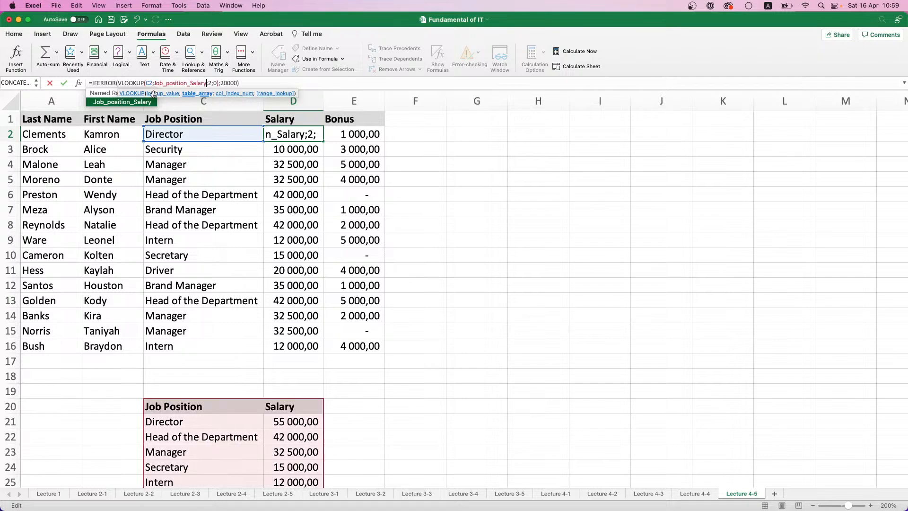
{"action": "key", "text": "Return"}
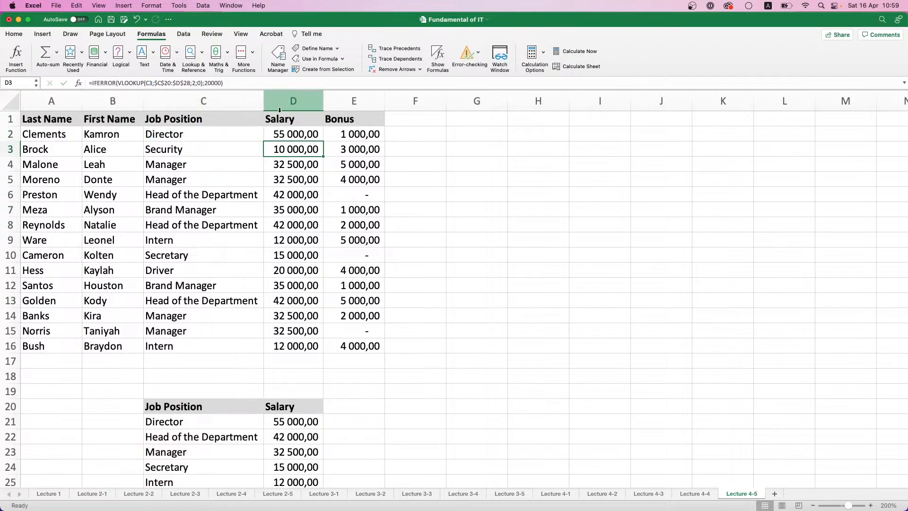
{"action": "left_click", "coordinate": [307, 133]}
{"action": "double_click", "coordinate": [325, 143]}
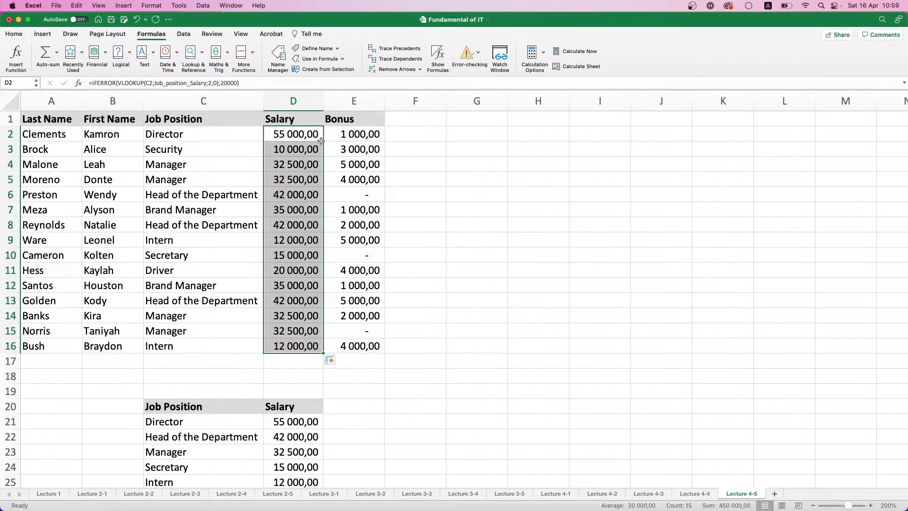
Check several salary formulas in column D, including D11, D3 and D14, for the named table range
{"action": "left_click", "coordinate": [283, 267]}
{"action": "double_click", "coordinate": [291, 270]}
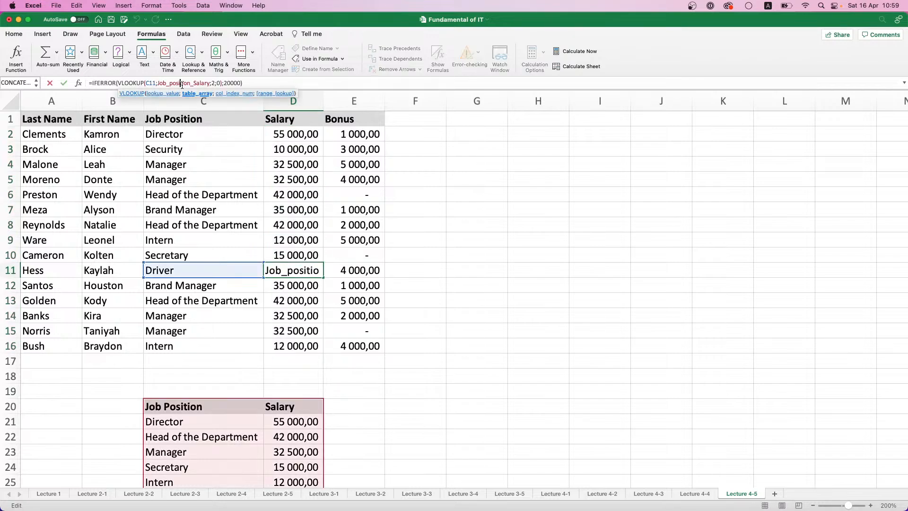
{"action": "left_click", "coordinate": [297, 227]}
{"action": "left_click", "coordinate": [293, 179]}
{"action": "left_click", "coordinate": [294, 149]}
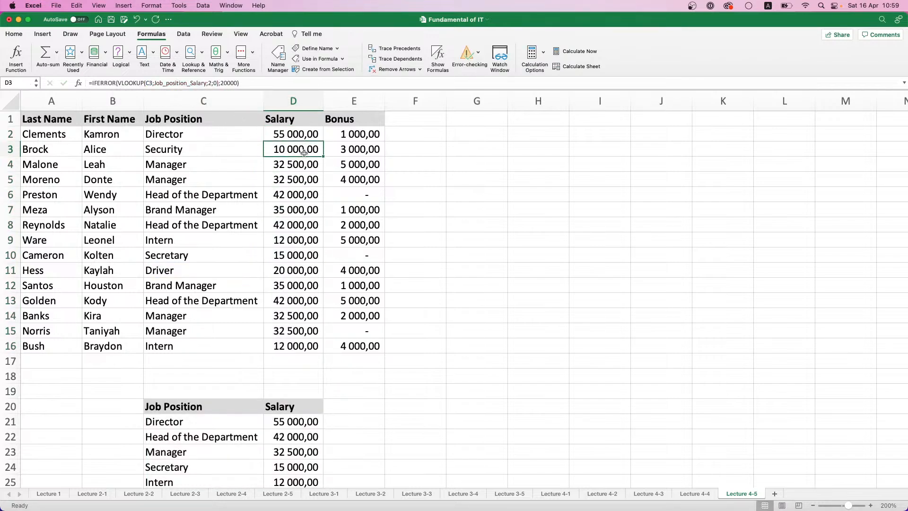
{"action": "left_click", "coordinate": [293, 285]}
{"action": "left_click", "coordinate": [292, 316]}
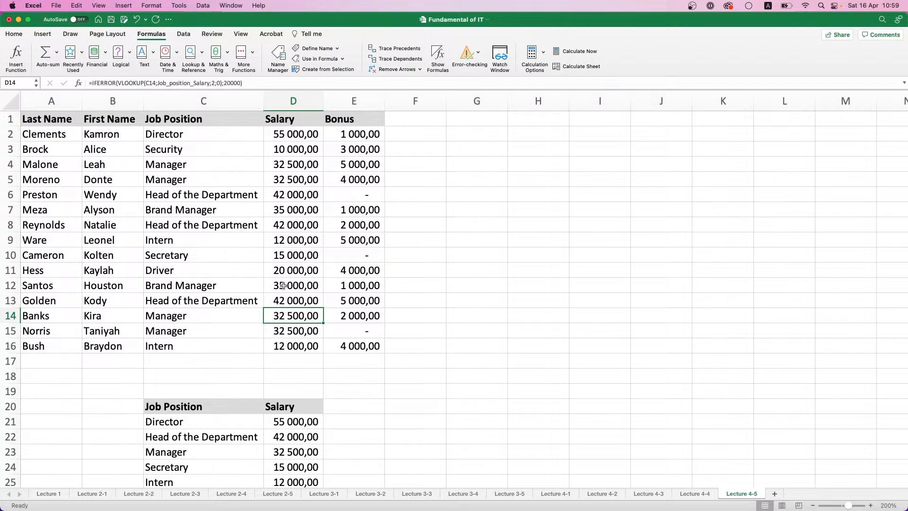
Name the bonus values in E2:E16 Bonus
{"action": "left_click_drag", "start_coordinate": [357, 139], "coordinate": [361, 343]}
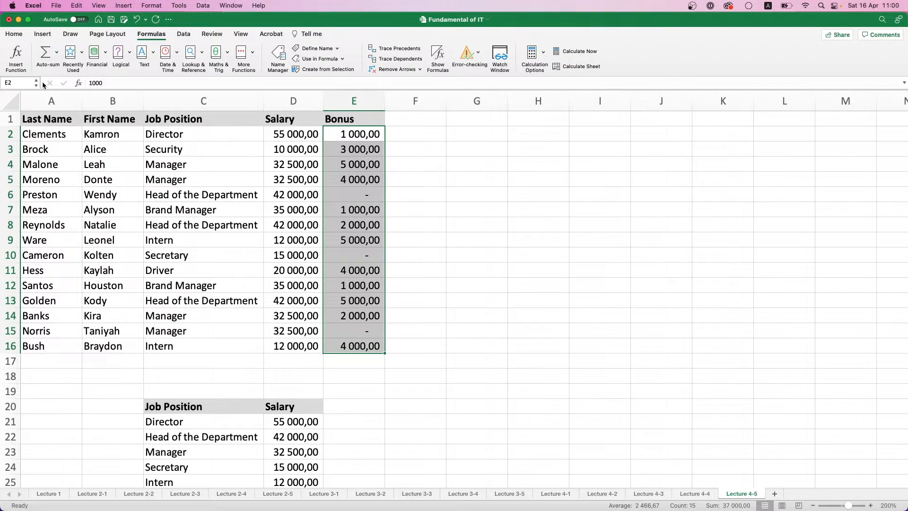
{"action": "left_click", "coordinate": [21, 81]}
{"action": "type", "text": "Bonus"}
{"action": "key", "text": "Return"}
Add a Tax column header in F1
{"action": "left_click", "coordinate": [432, 120]}
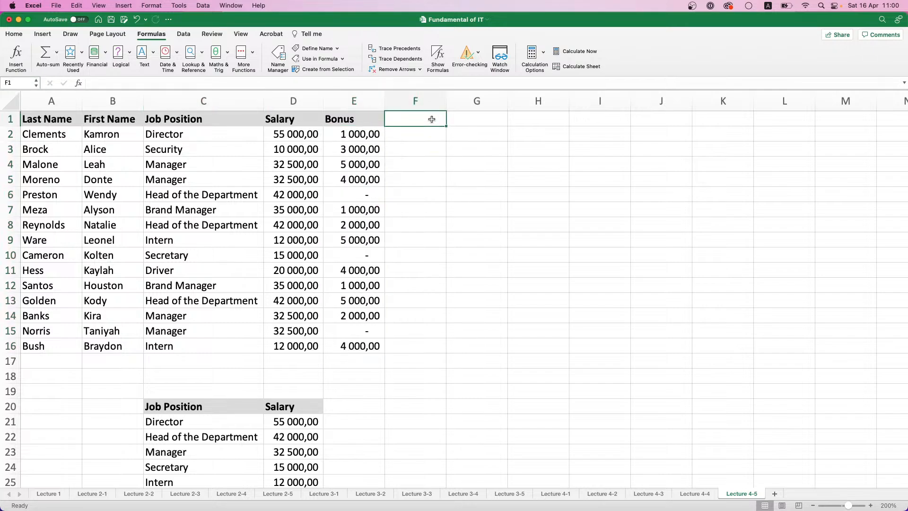
{"action": "type", "text": "Tax"}
{"action": "key", "text": "Return"}
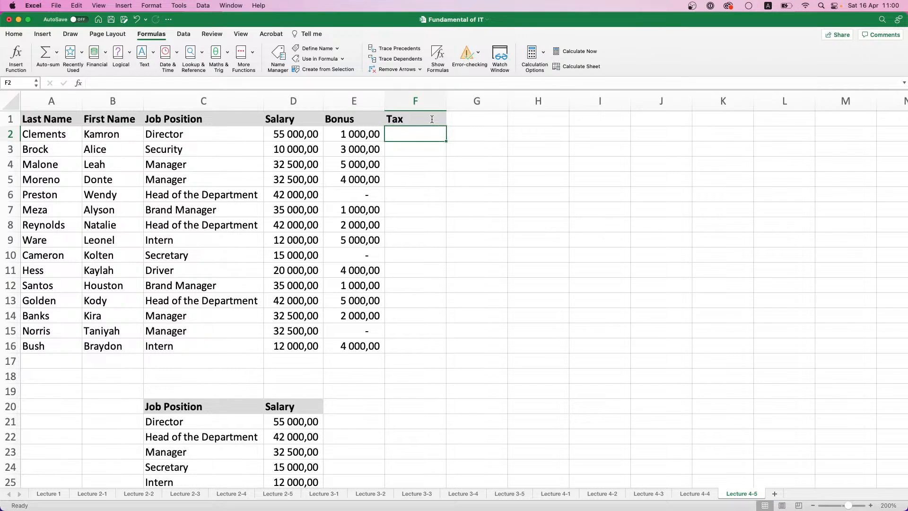
Enter the formula =Bonus*13% in F2 to calculate the tax for every row from the named range
{"action": "type", "text": "="}
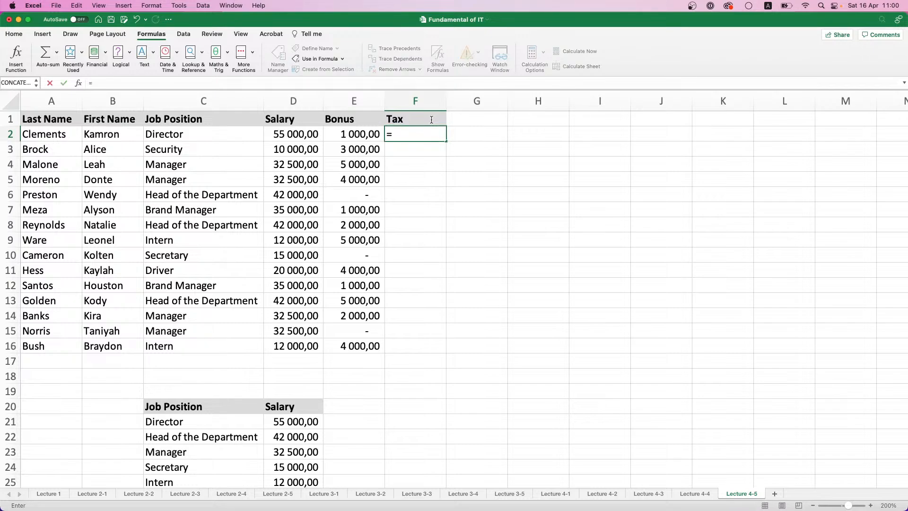
{"action": "type", "text": "B"}
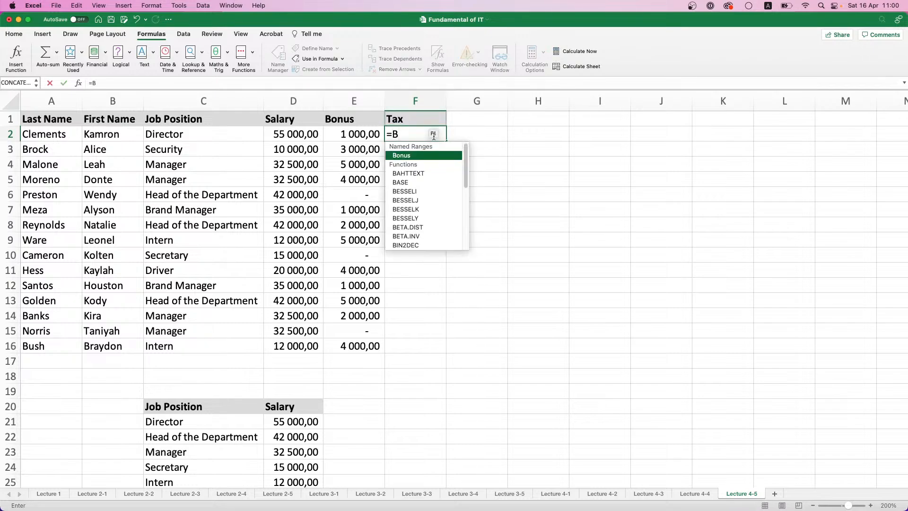
{"action": "type", "text": "onus*"}
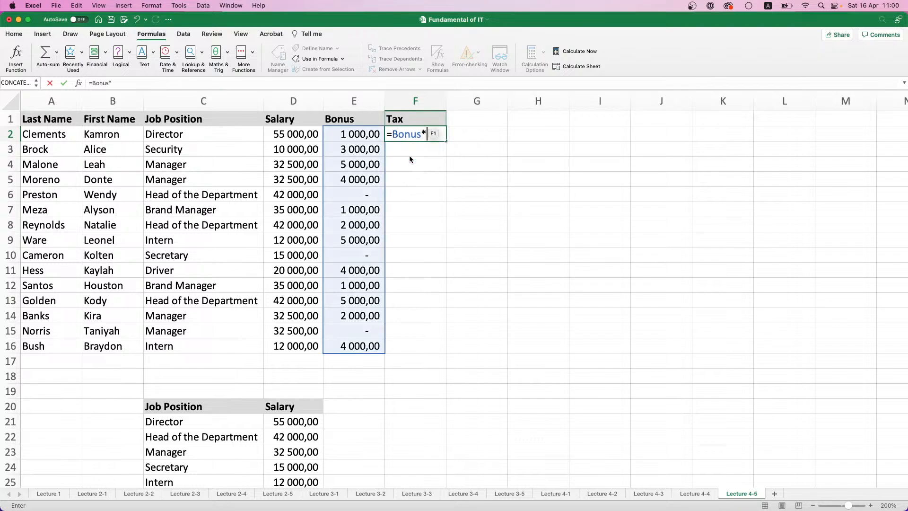
{"action": "type", "text": "13%"}
{"action": "key", "text": "Return"}
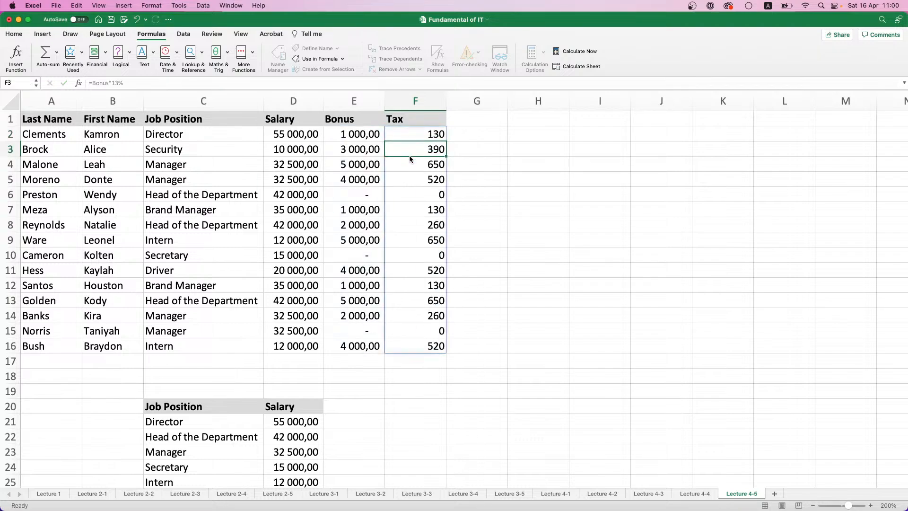
Check the Tax formulas in F2, F8 and F13 for the Bonus named range
{"action": "left_click", "coordinate": [436, 136]}
{"action": "left_click", "coordinate": [475, 147]}
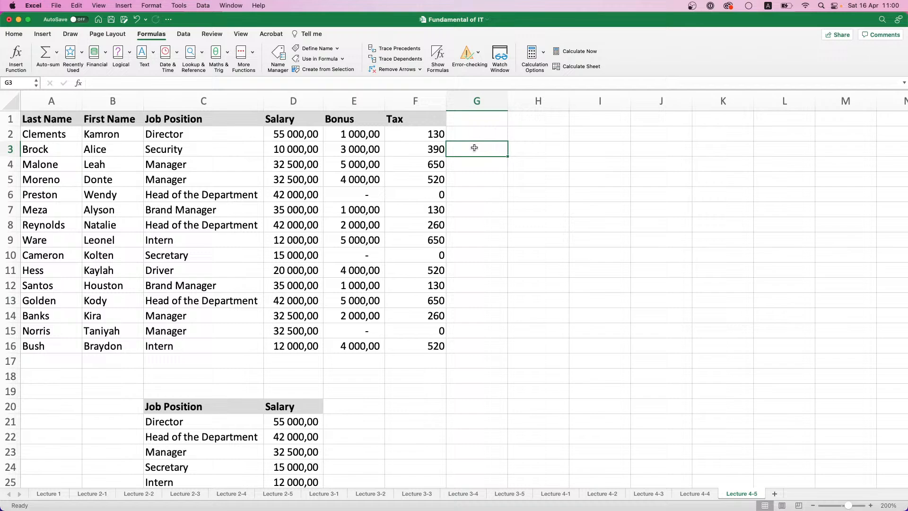
{"action": "left_click", "coordinate": [430, 138]}
{"action": "left_click", "coordinate": [416, 231]}
{"action": "left_click", "coordinate": [433, 302]}
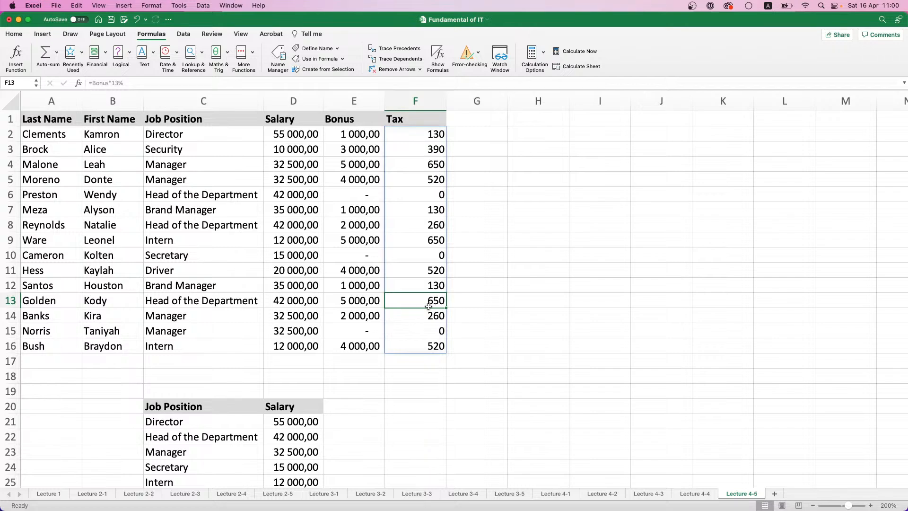
{"action": "left_click", "coordinate": [472, 269]}
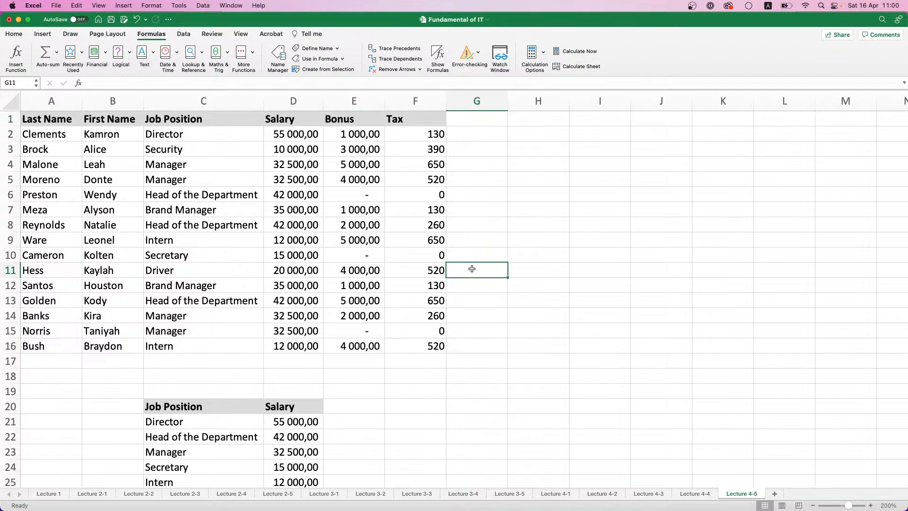
Delete the names Bonus and Job_position_Salary from the workbook's defined names
{"action": "left_click", "coordinate": [377, 158]}
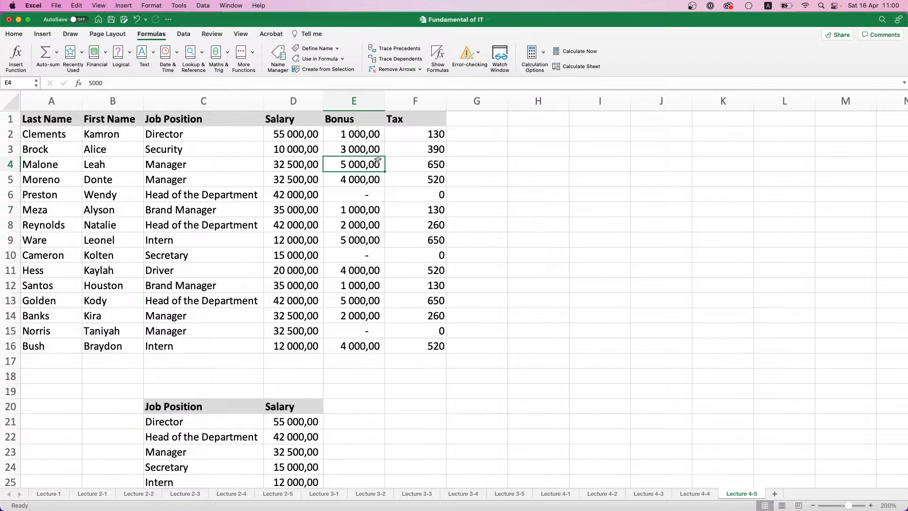
{"action": "left_click", "coordinate": [282, 55]}
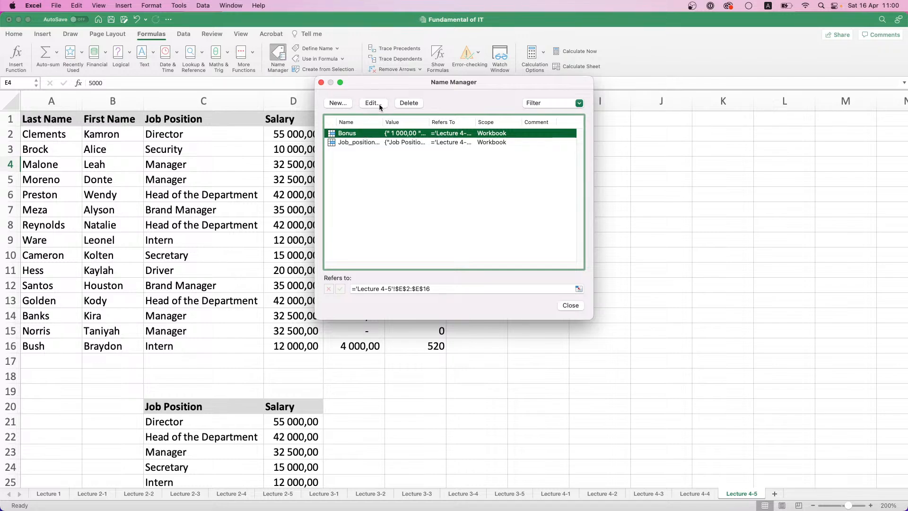
{"action": "left_click", "coordinate": [403, 104]}
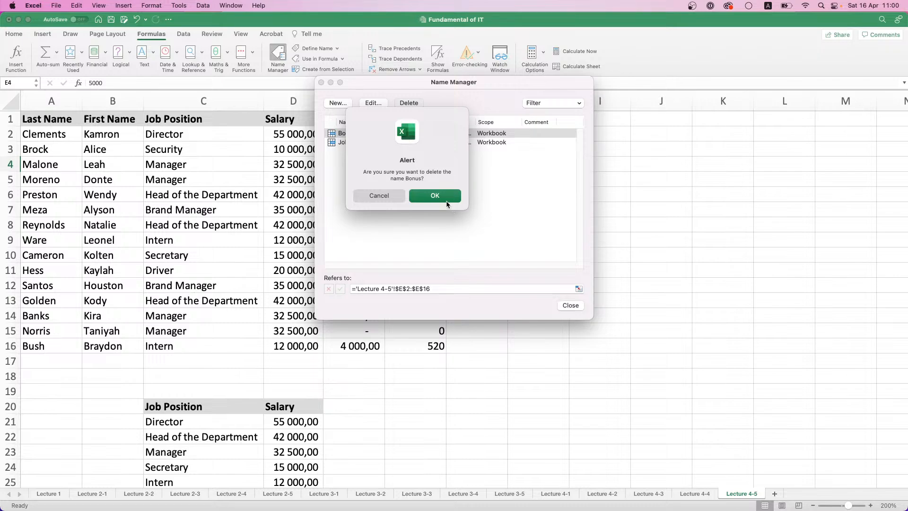
{"action": "left_click", "coordinate": [446, 201]}
{"action": "left_click", "coordinate": [359, 134]}
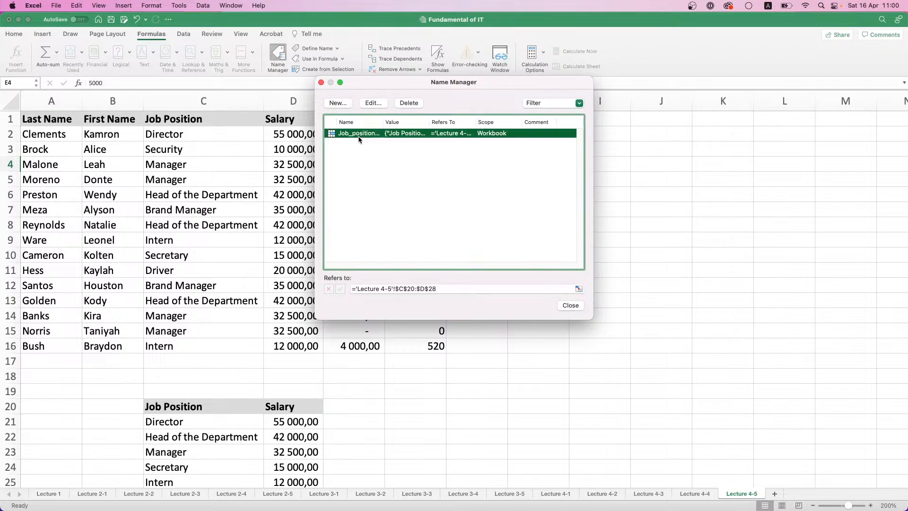
{"action": "left_click", "coordinate": [407, 105]}
{"action": "left_click", "coordinate": [427, 197]}
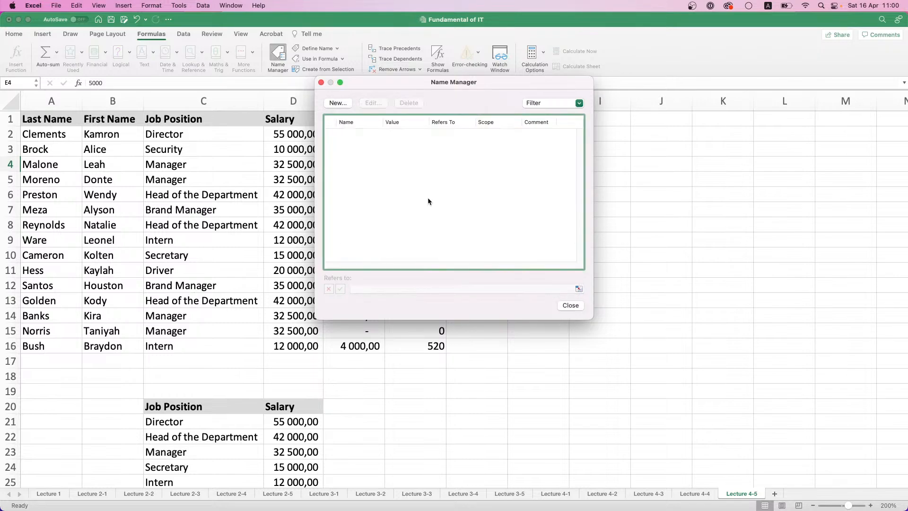
{"action": "left_click", "coordinate": [569, 305]}
Examine the Salary column and the Tax formula in F2 to see how deleting the names affects them
{"action": "scroll", "coordinate": [362, 165], "scroll_direction": "down", "scroll_amount": 5}
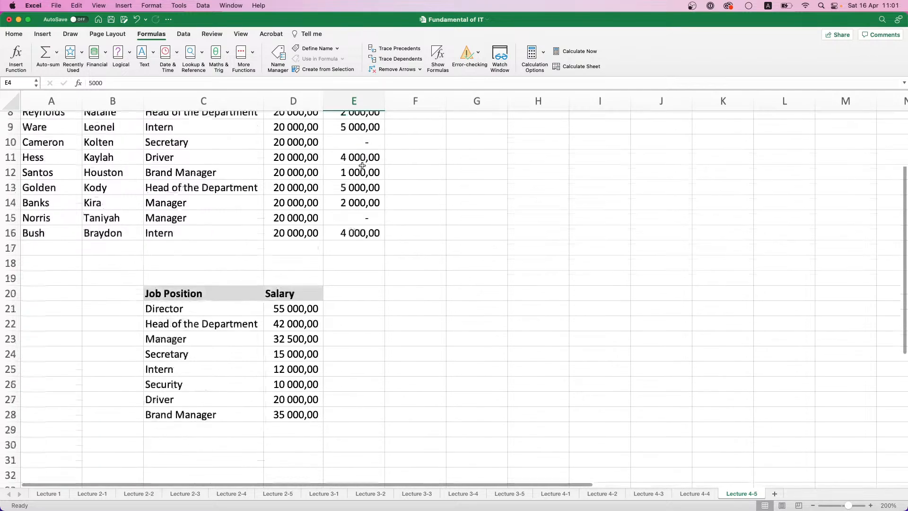
{"action": "scroll", "coordinate": [363, 166], "scroll_direction": "up", "scroll_amount": 5}
{"action": "left_click_drag", "start_coordinate": [294, 134], "coordinate": [296, 331]}
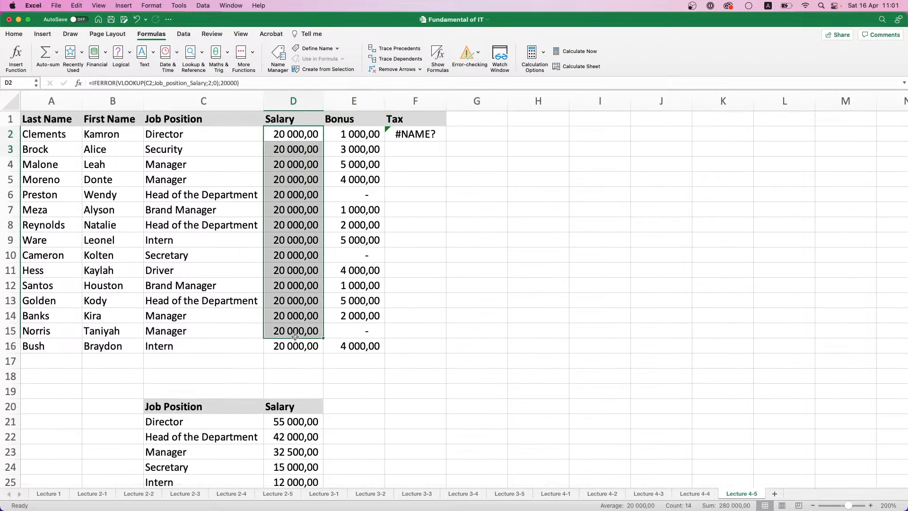
{"action": "left_click", "coordinate": [434, 135]}
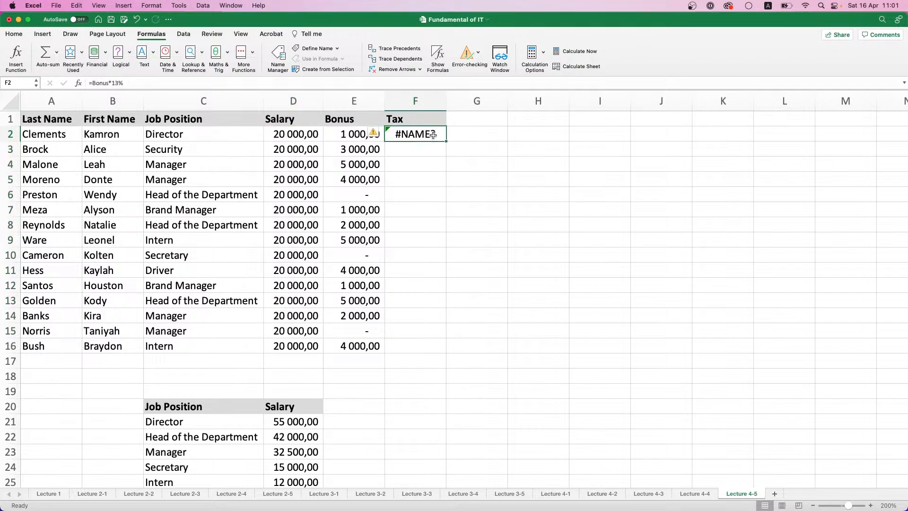
{"action": "left_click", "coordinate": [106, 83]}
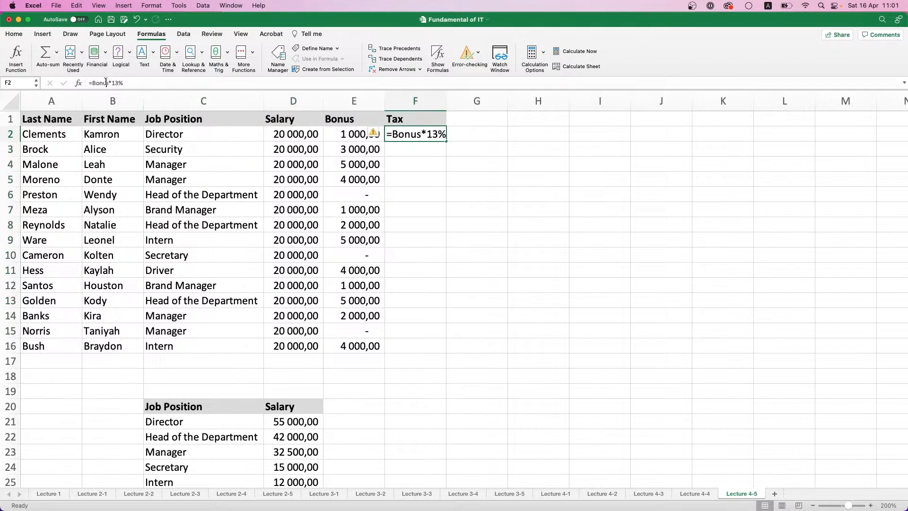
{"action": "key", "text": "Escape"}
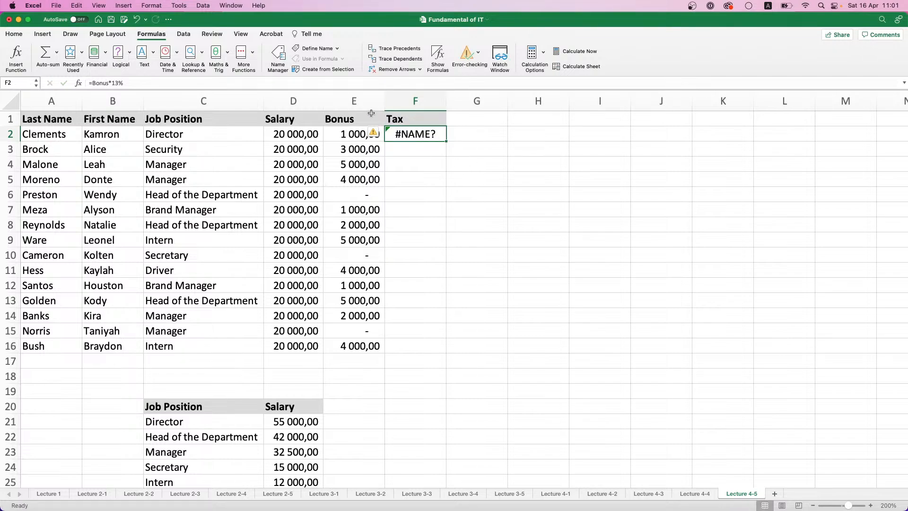
Undo the deletion of both names and check the Tax formulas in F4 and F11
{"action": "key", "text": "super+z"}
{"action": "key", "text": "super+z"}
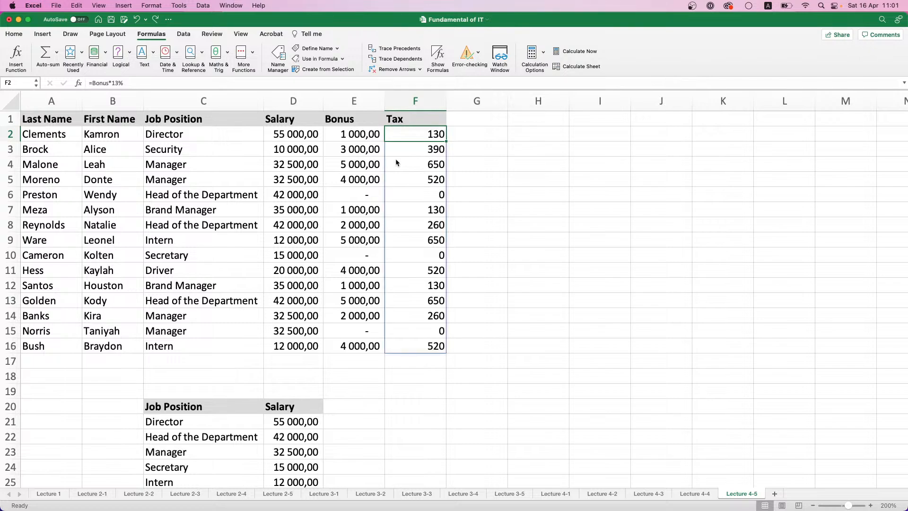
{"action": "left_click", "coordinate": [483, 174]}
{"action": "left_click", "coordinate": [440, 166]}
{"action": "left_click", "coordinate": [429, 265]}
{"action": "left_click_drag", "start_coordinate": [497, 260], "coordinate": [507, 263]}
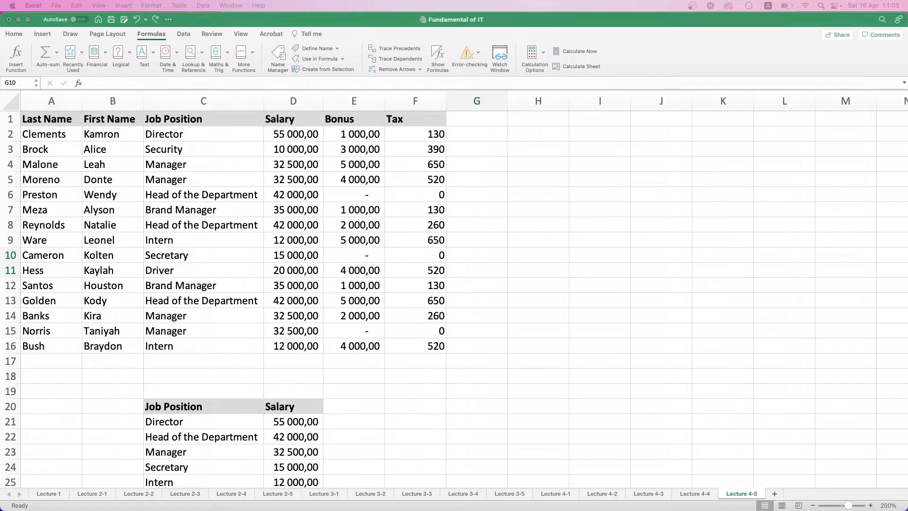
{"action": "left_click", "coordinate": [118, 499]}
{"action": "left_click", "coordinate": [131, 495]}
{"action": "left_click", "coordinate": [96, 496]}
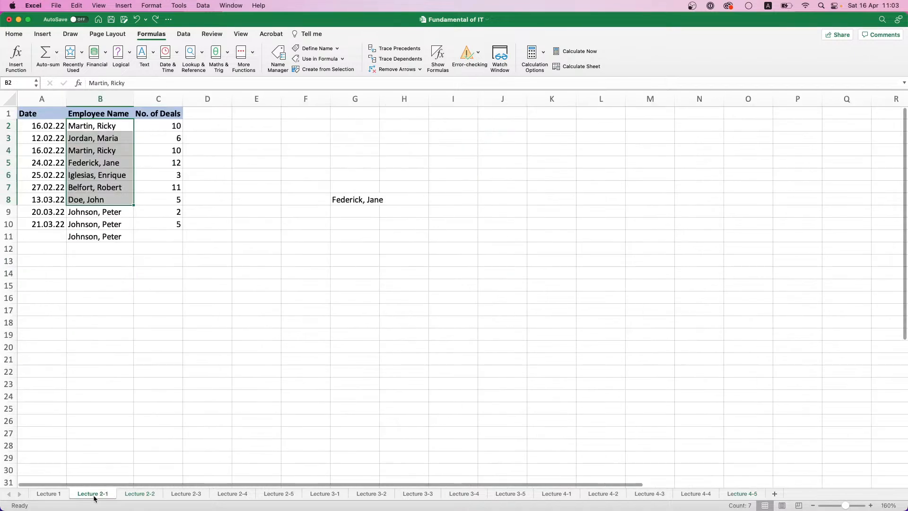
{"action": "left_click", "coordinate": [53, 495]}
{"action": "left_click", "coordinate": [180, 495]}
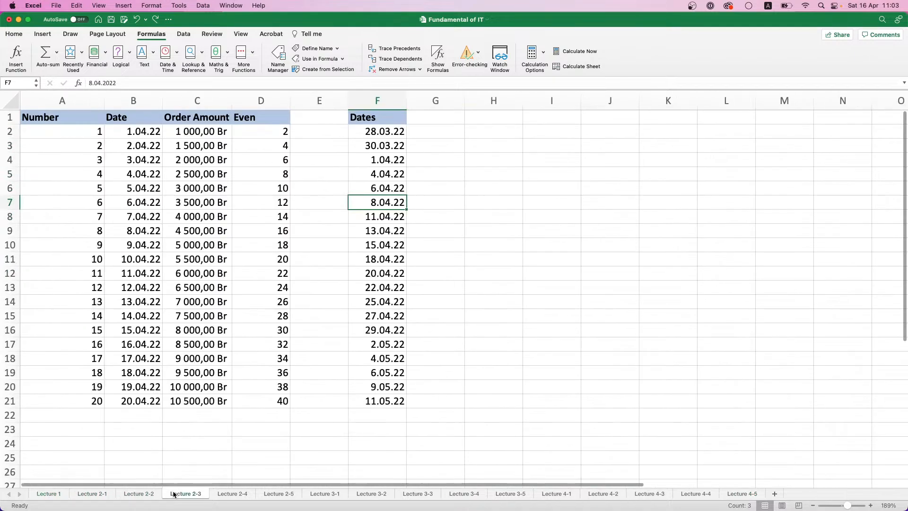
{"action": "left_click", "coordinate": [231, 495]}
{"action": "left_click", "coordinate": [741, 494]}
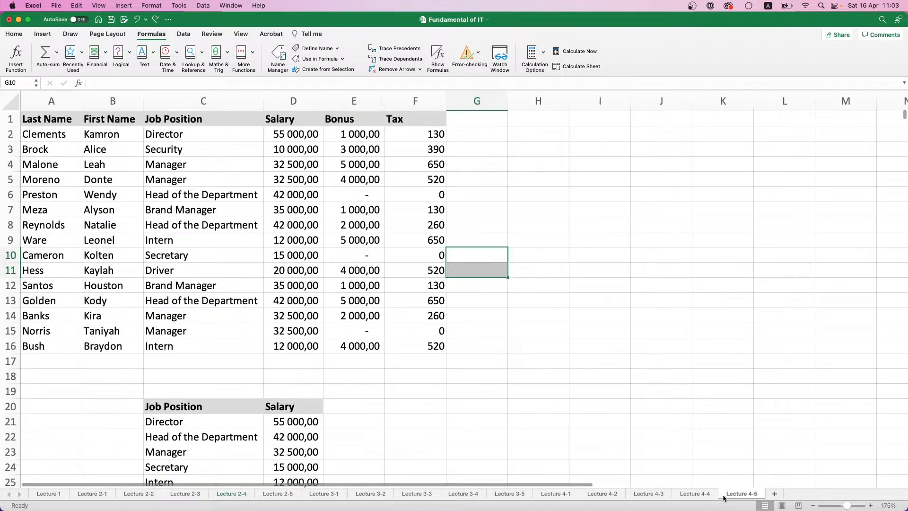
Add a new sheet named Lecture 4-6 after Lecture 4-5 and set its zoom to 200%
{"action": "left_click", "coordinate": [775, 495]}
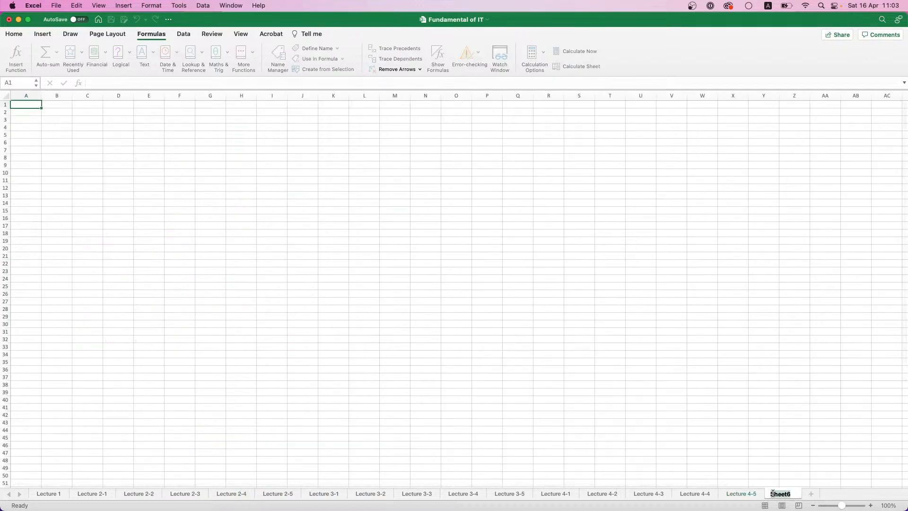
{"action": "type", "text": "Lecture 4-6"}
{"action": "key", "text": "Return"}
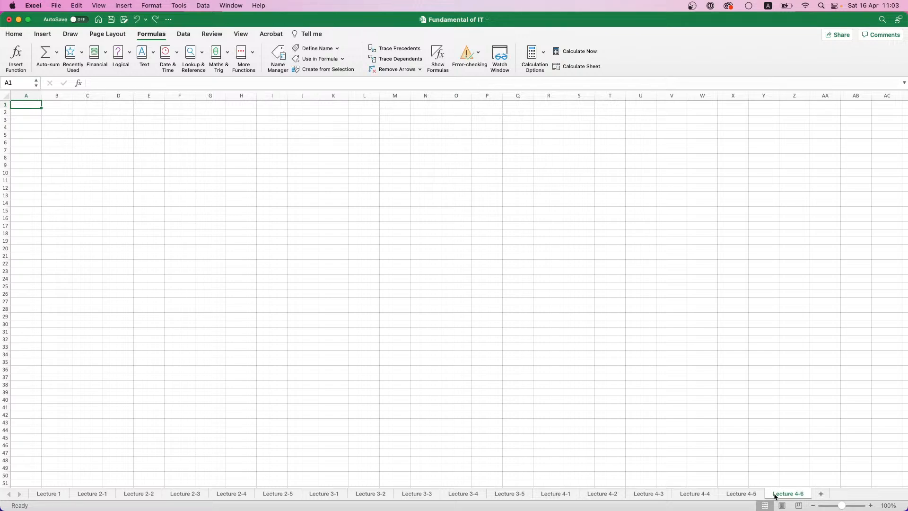
{"action": "left_click", "coordinate": [889, 505]}
{"action": "left_click", "coordinate": [423, 137]}
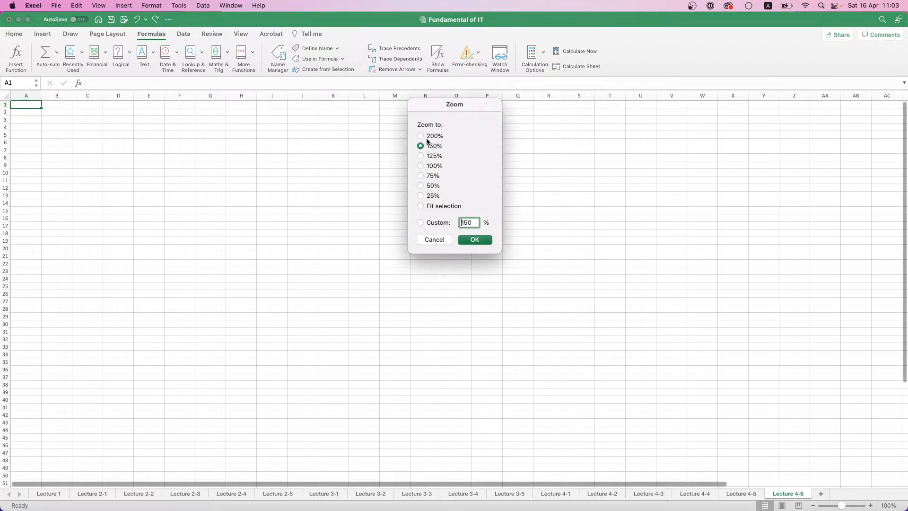
{"action": "left_click", "coordinate": [475, 240]}
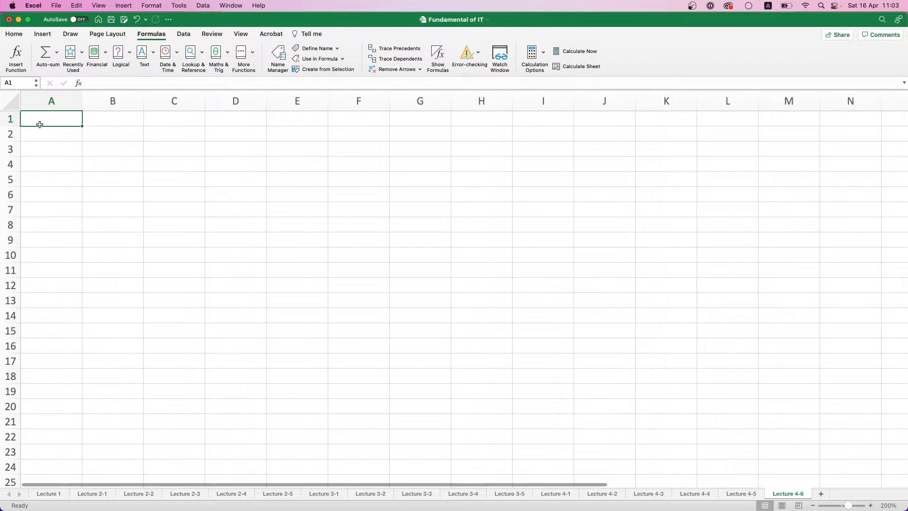
Enter the column headers Product, Quantity and Price in A1:C1
{"action": "type", "text": "Product"}
{"action": "key", "text": "Tab"}
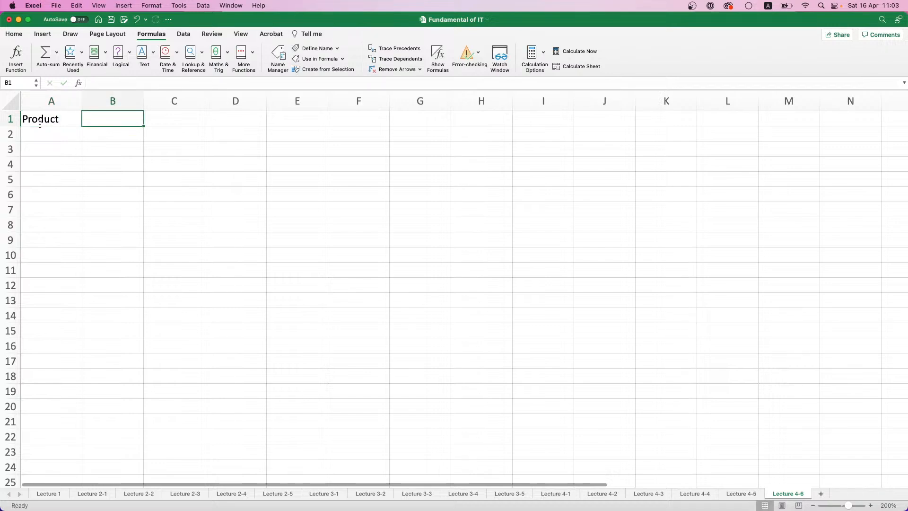
{"action": "type", "text": "Quantity"}
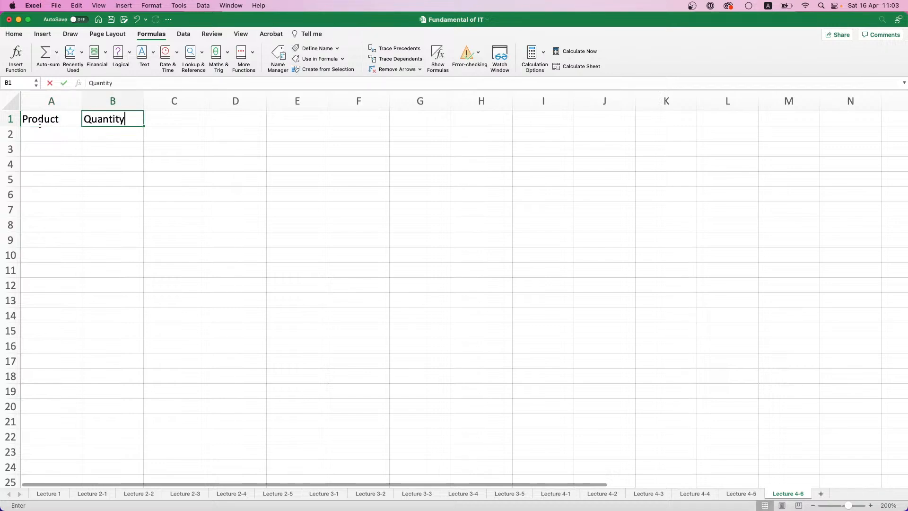
{"action": "key", "text": "Tab"}
{"action": "type", "text": "Price"}
{"action": "key", "text": "Tab"}
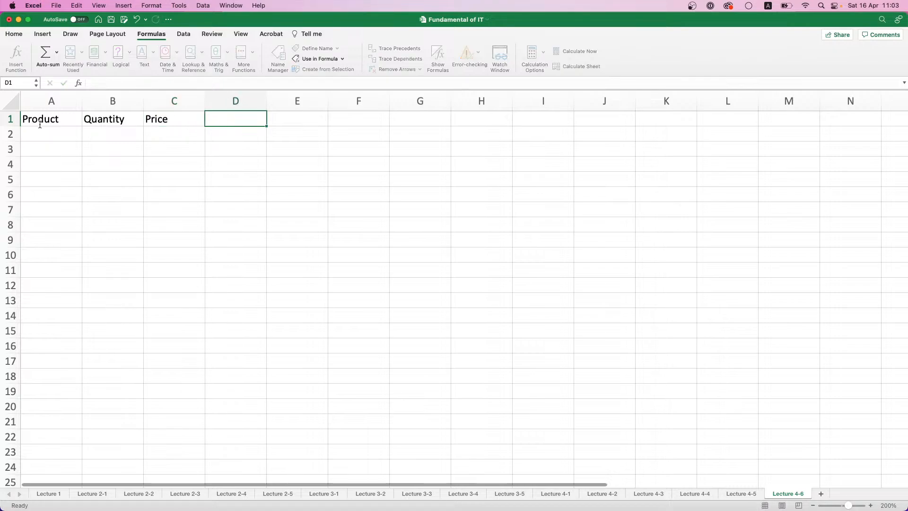
Format the headers in A1:C1 as bold with a light grey fill
{"action": "left_click_drag", "start_coordinate": [40, 125], "coordinate": [168, 119]}
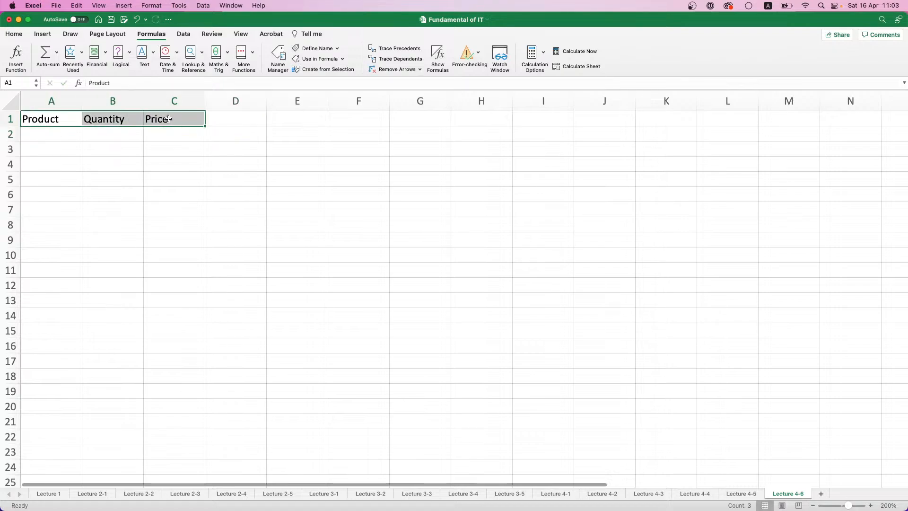
{"action": "key", "text": "super+b"}
{"action": "left_click", "coordinate": [43, 33]}
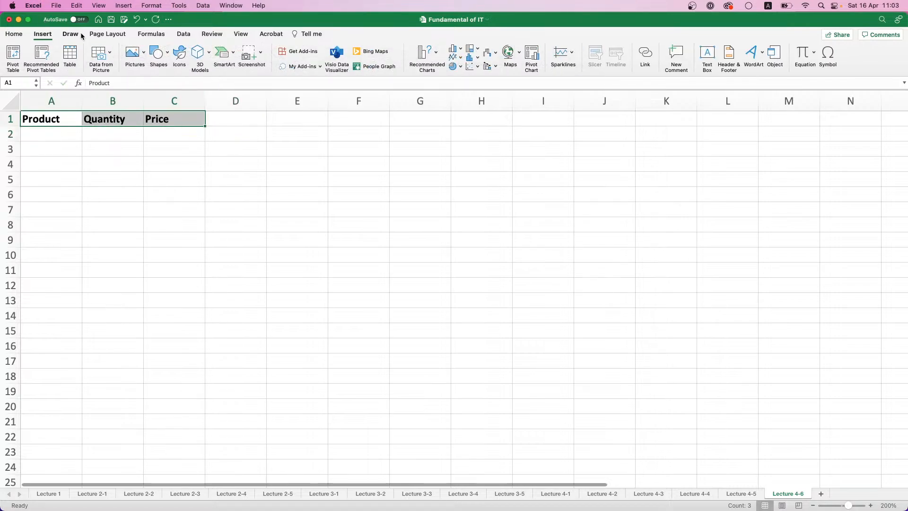
{"action": "left_click", "coordinate": [40, 36]}
{"action": "left_click", "coordinate": [13, 36]}
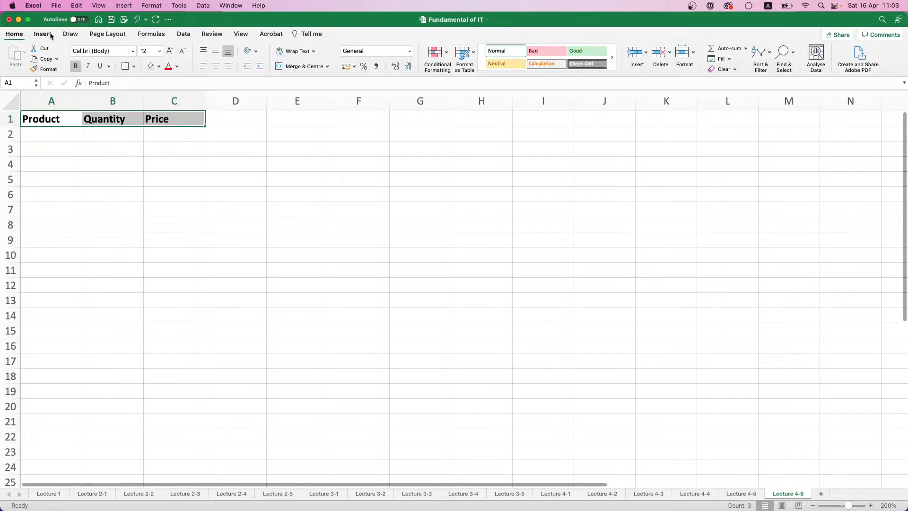
{"action": "left_click", "coordinate": [150, 66]}
Enter Apple as the first product in A2
{"action": "left_click", "coordinate": [49, 135]}
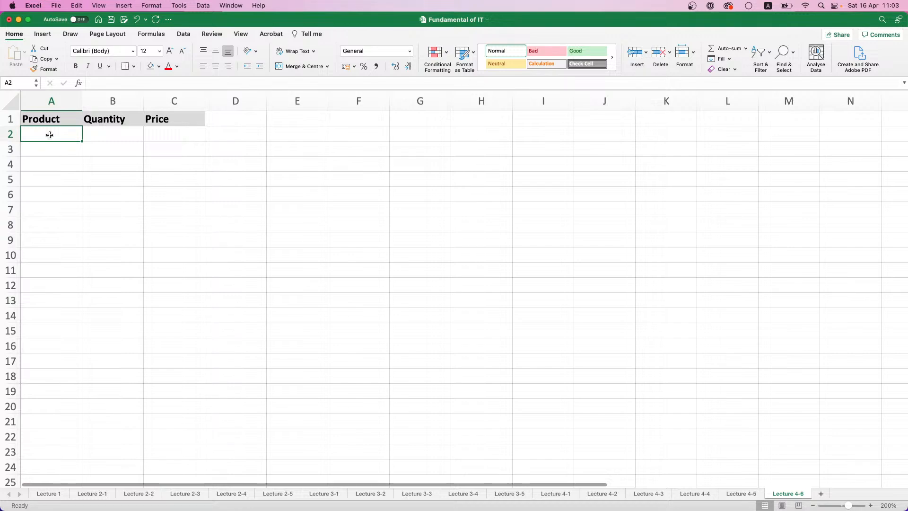
{"action": "type", "text": "PApp"}
{"action": "key", "text": "BackSpace"}
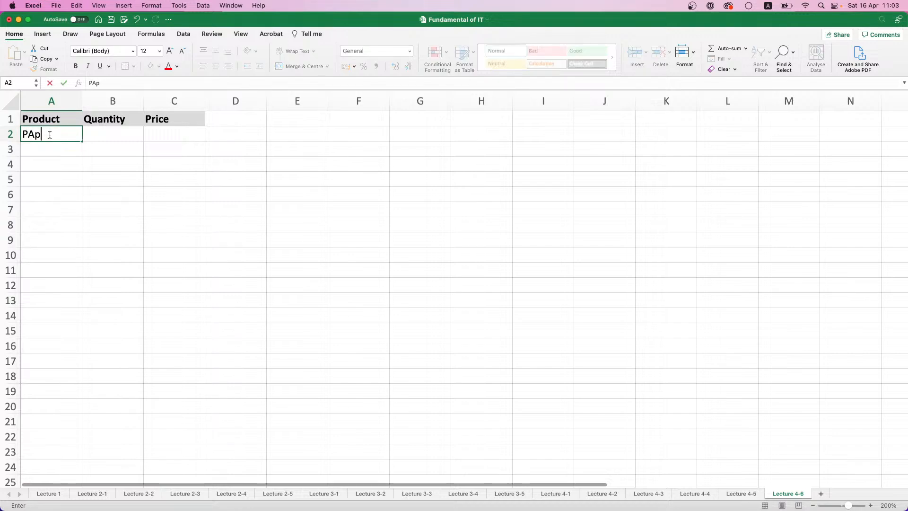
{"action": "key", "text": "BackSpace"}
{"action": "key", "text": "BackSpace"}
{"action": "key", "text": "BackSpace"}
{"action": "type", "text": "Apple"}
{"action": "key", "text": "Return"}
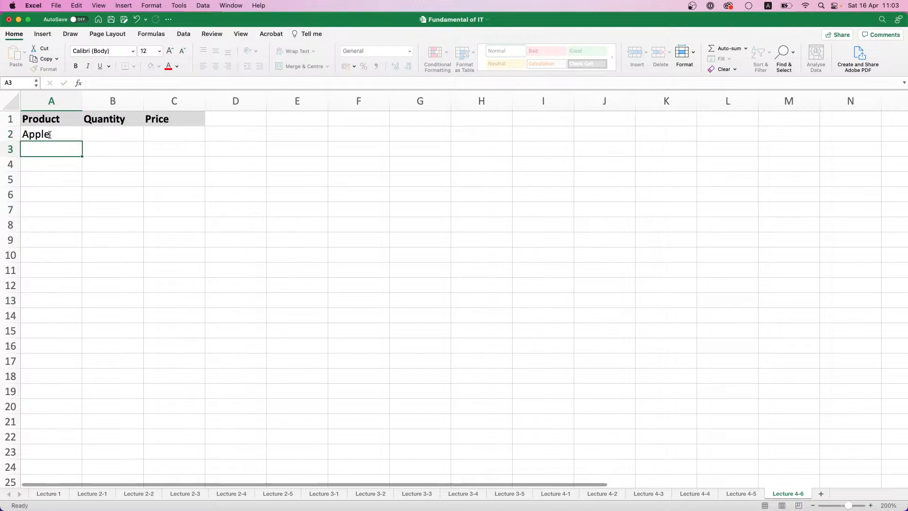
Enter the products Pineapple, Coconut, Watermelon and Banana in A3:A6
{"action": "type", "text": "Pineappl"}
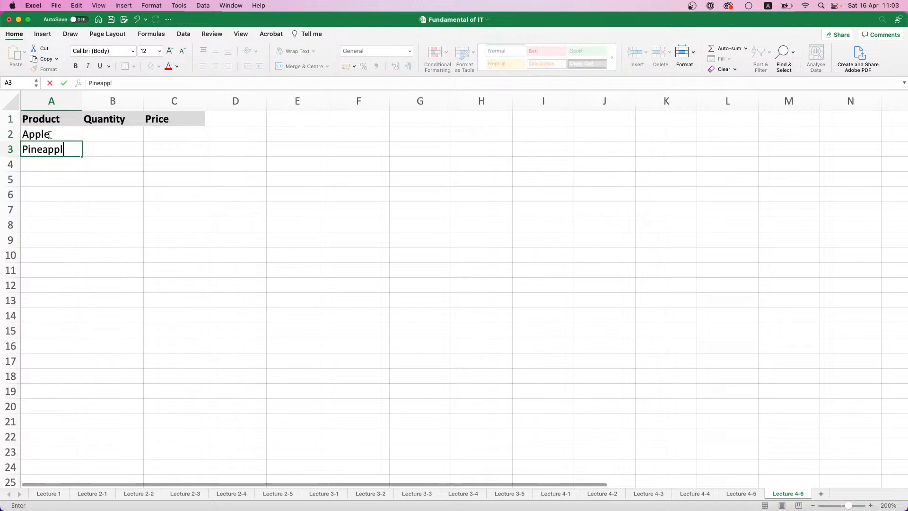
{"action": "type", "text": "e"}
{"action": "key", "text": "Return"}
{"action": "type", "text": "Coco"}
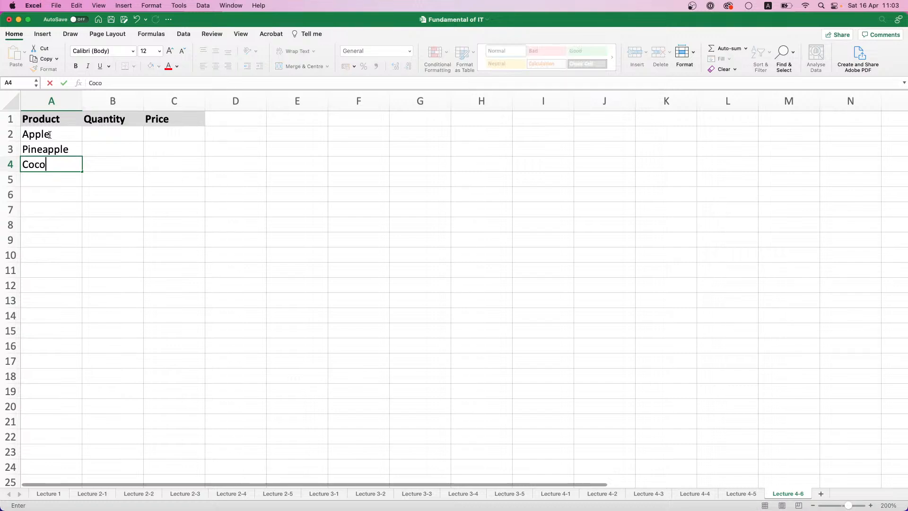
{"action": "type", "text": "nut"}
{"action": "key", "text": "Return"}
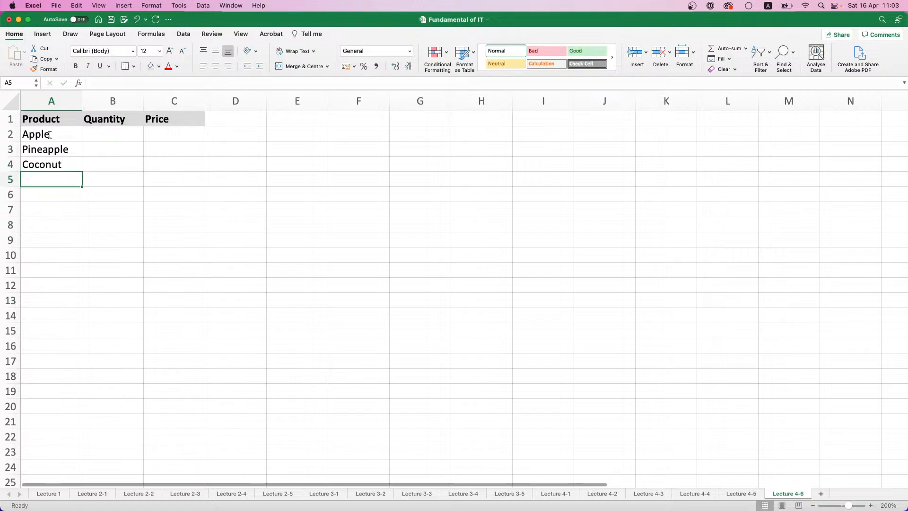
{"action": "type", "text": "W"}
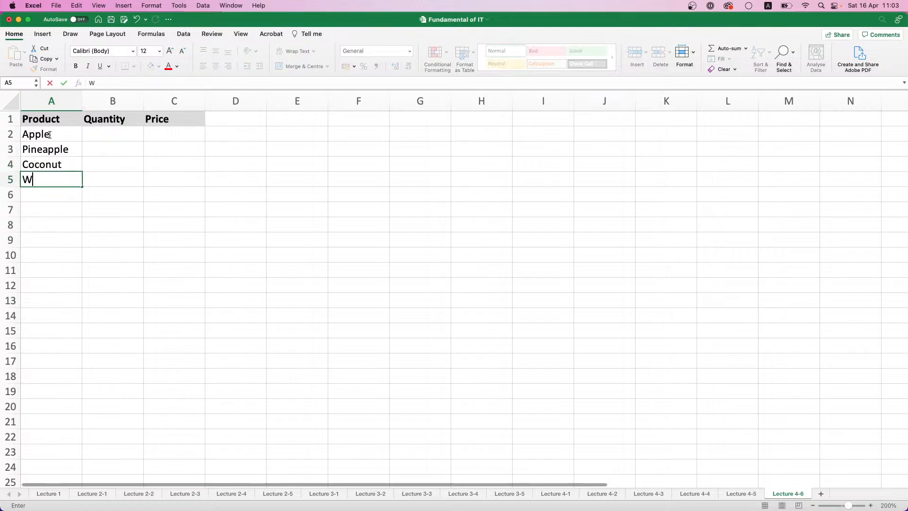
{"action": "type", "text": "atermelon"}
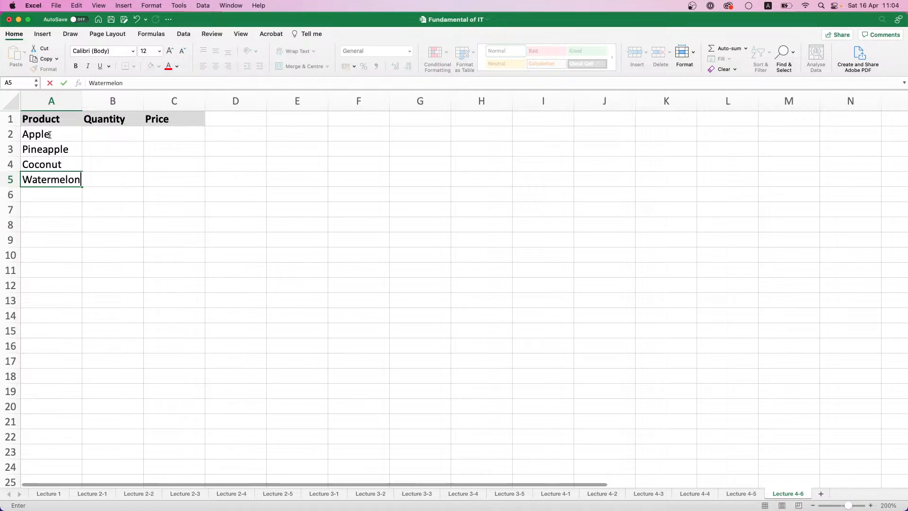
{"action": "key", "text": "Return"}
{"action": "type", "text": "Banana"}
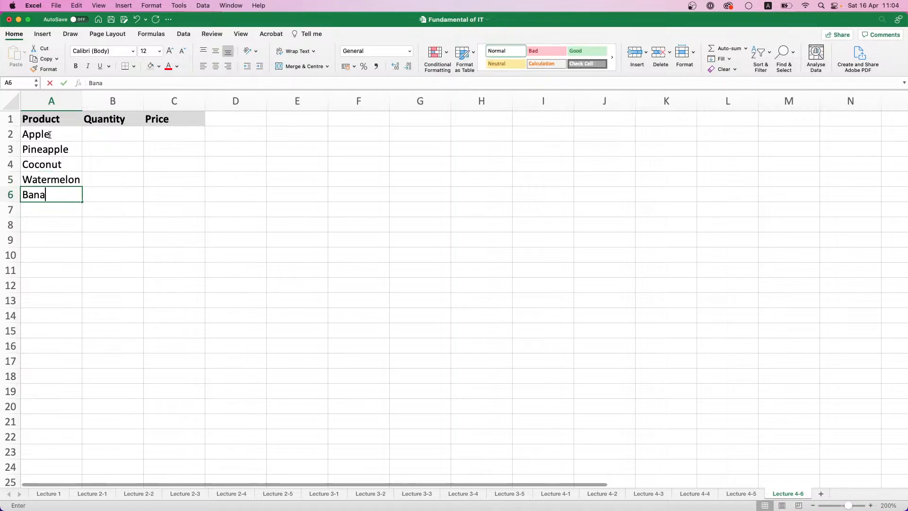
{"action": "key", "text": "Return"}
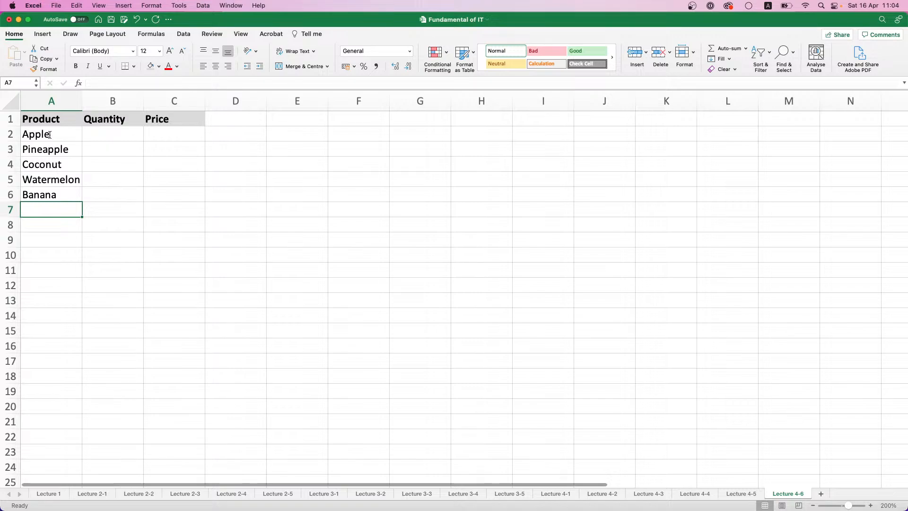
Enter the products Table, Chair, Sofa and Bed in A7:A10
{"action": "type", "text": "Table"}
{"action": "key", "text": "Return"}
{"action": "type", "text": "Chair"}
{"action": "key", "text": "Return"}
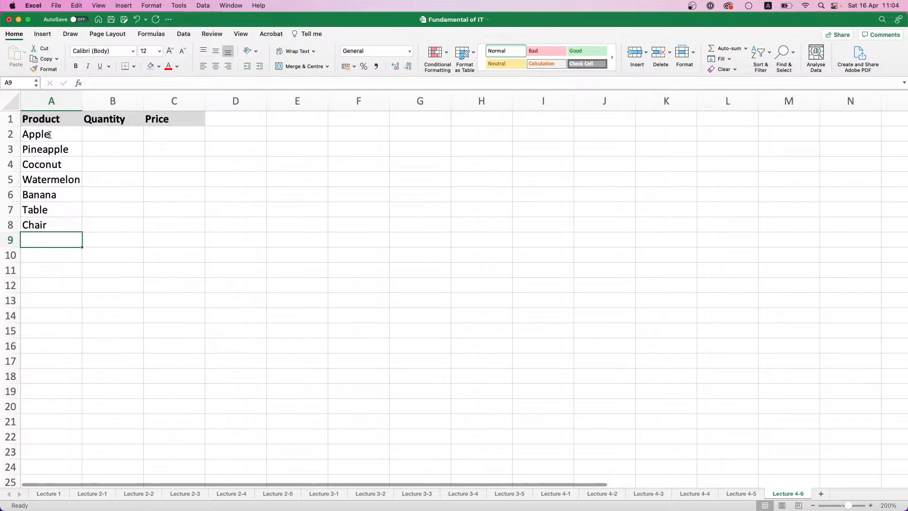
{"action": "type", "text": "Sofa"}
{"action": "key", "text": "Return"}
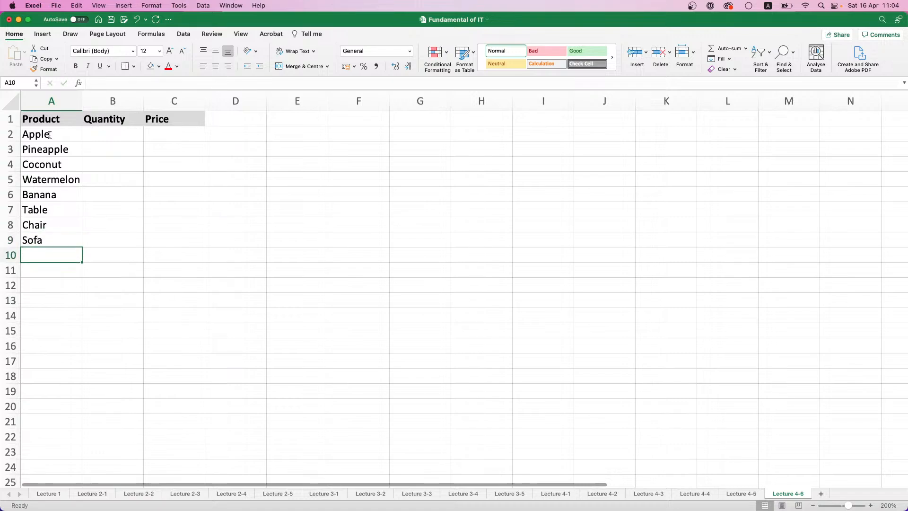
{"action": "type", "text": "Bed"}
{"action": "key", "text": "Return"}
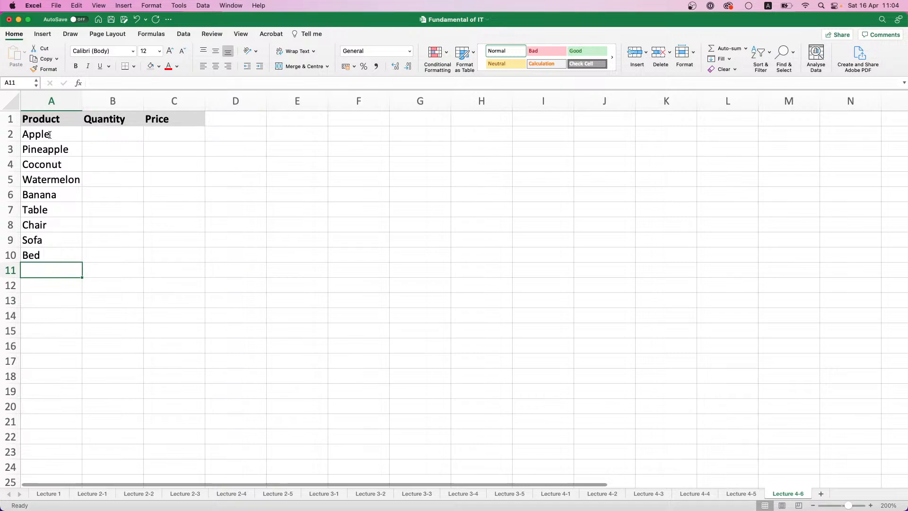
Enter Laptop, Smartphone, Smartwatch and Headphones in A11:A14 and widen column A slightly
{"action": "type", "text": "Laptop"}
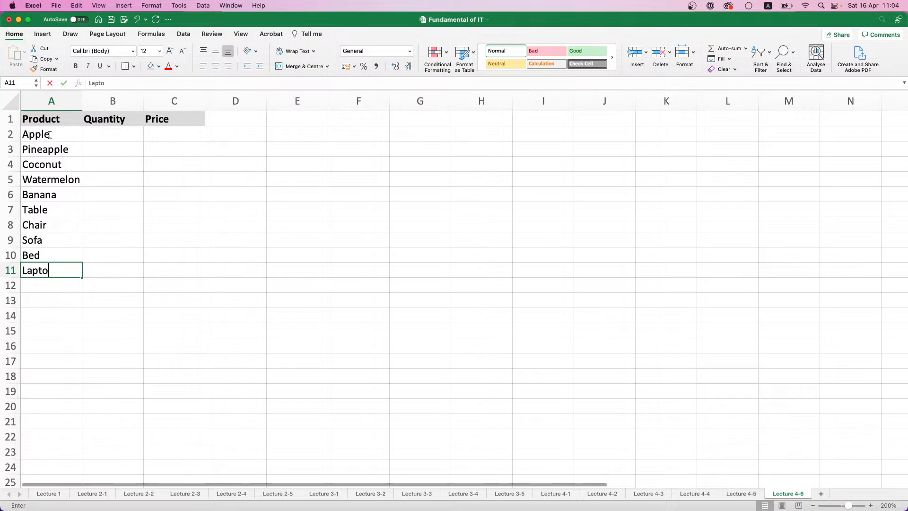
{"action": "key", "text": "Return"}
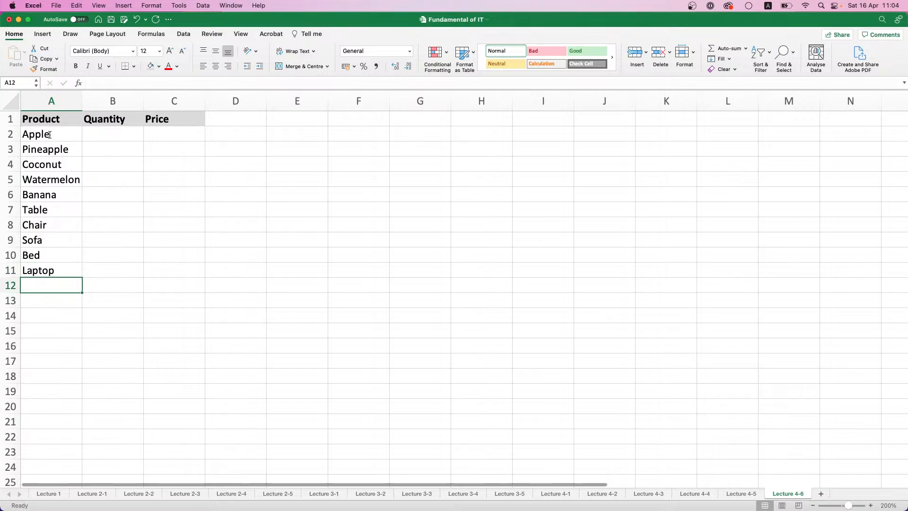
{"action": "type", "text": "Smartp"}
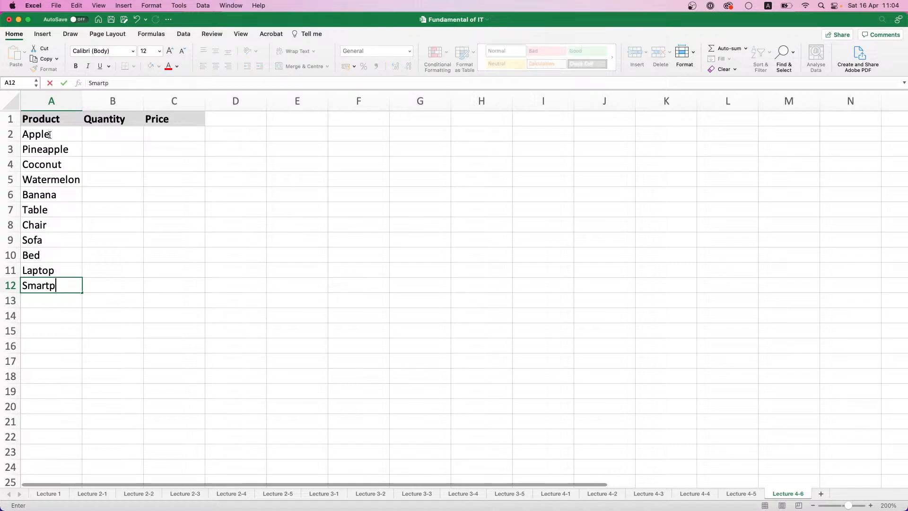
{"action": "type", "text": "hone"}
{"action": "key", "text": "Return"}
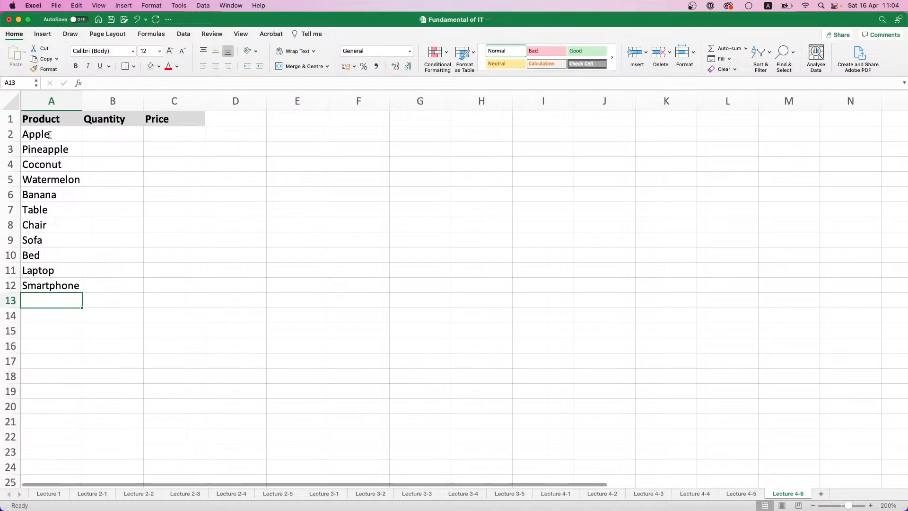
{"action": "type", "text": "Smart"}
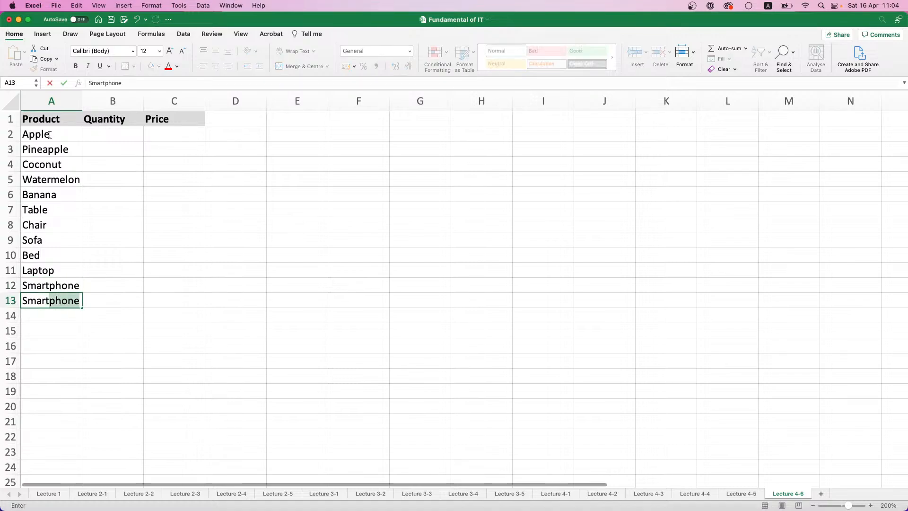
{"action": "type", "text": "watch"}
{"action": "key", "text": "Return"}
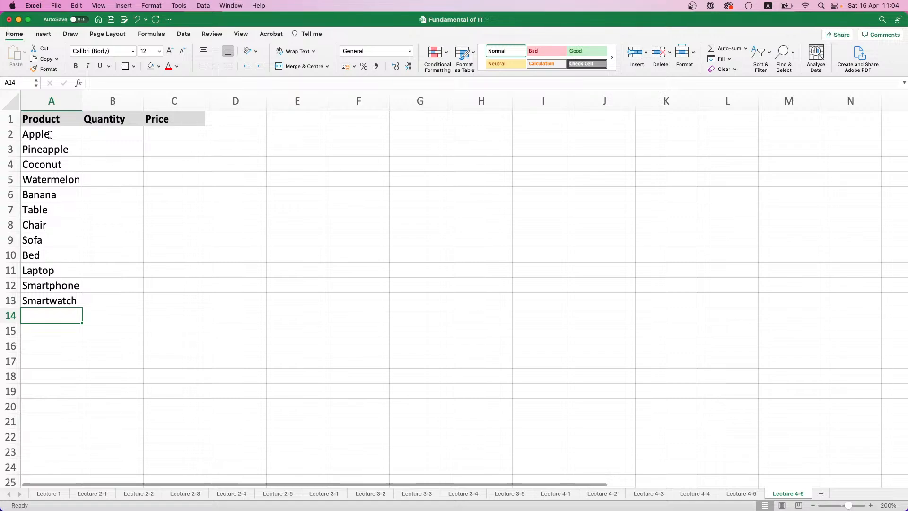
{"action": "type", "text": "Headpho"}
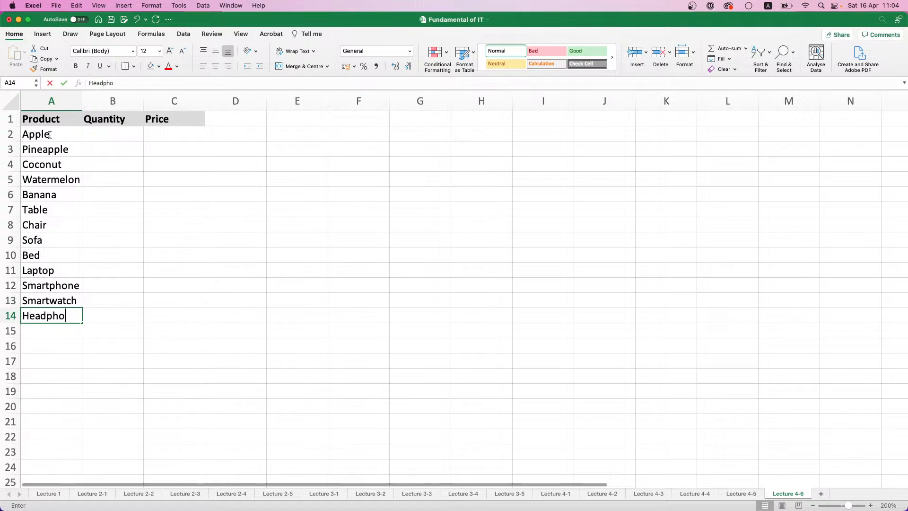
{"action": "type", "text": "nes"}
{"action": "key", "text": "Return"}
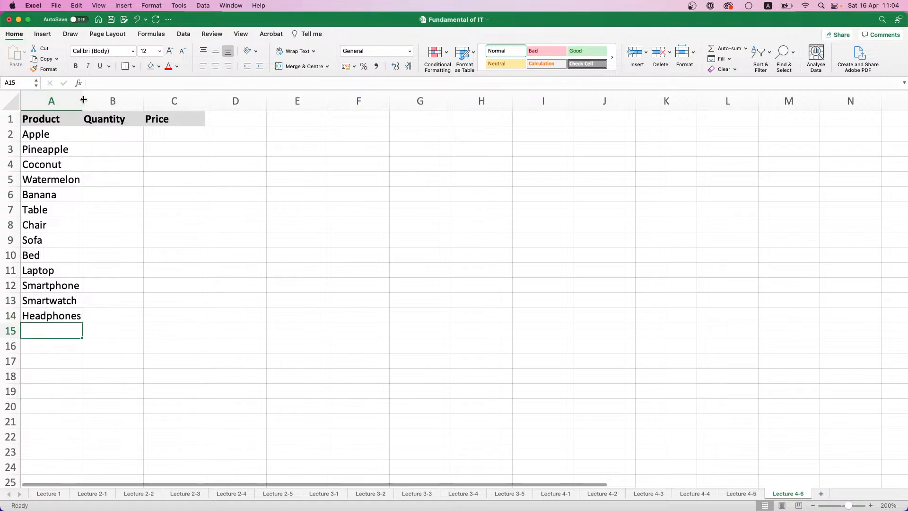
{"action": "left_click_drag", "start_coordinate": [83, 99], "coordinate": [87, 100]}
Enter the formula =RANDBETWEEN(1;10) for the Apple quantity in B2
{"action": "left_click", "coordinate": [121, 133]}
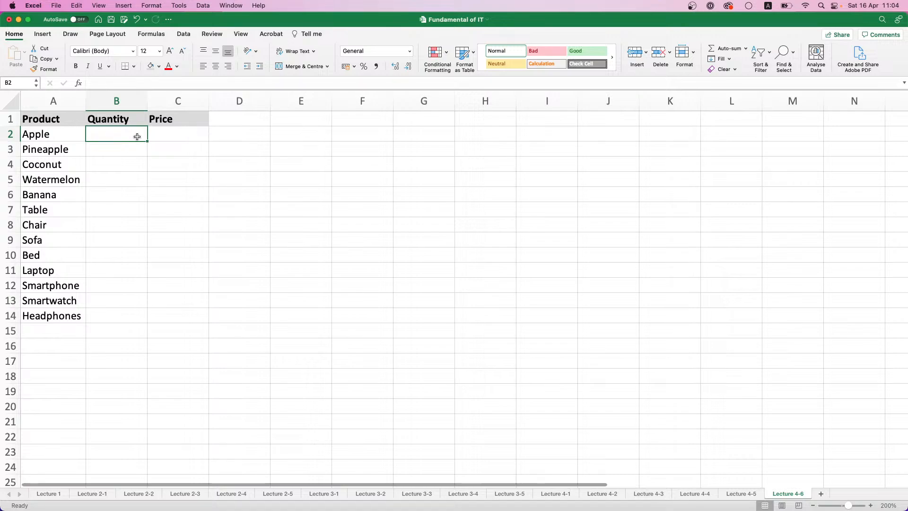
{"action": "type", "text": "=R"}
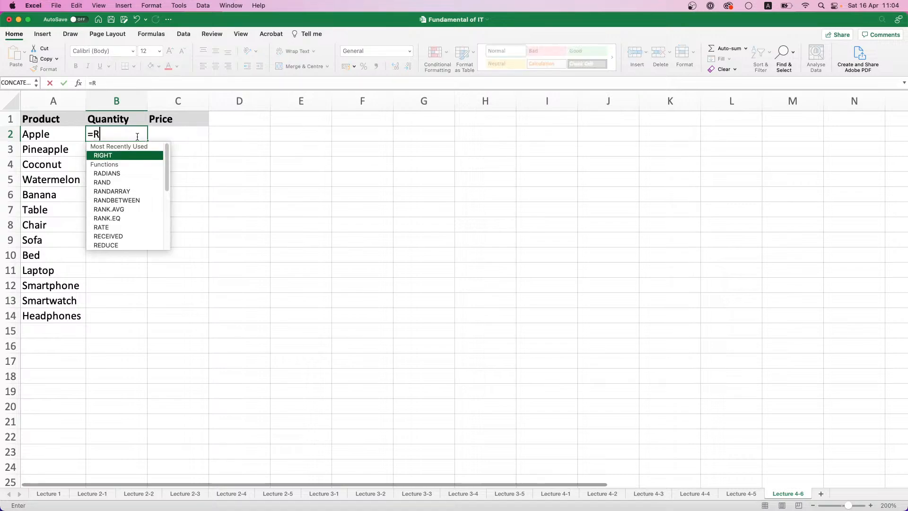
{"action": "double_click", "coordinate": [115, 201]}
{"action": "type", "text": "1"}
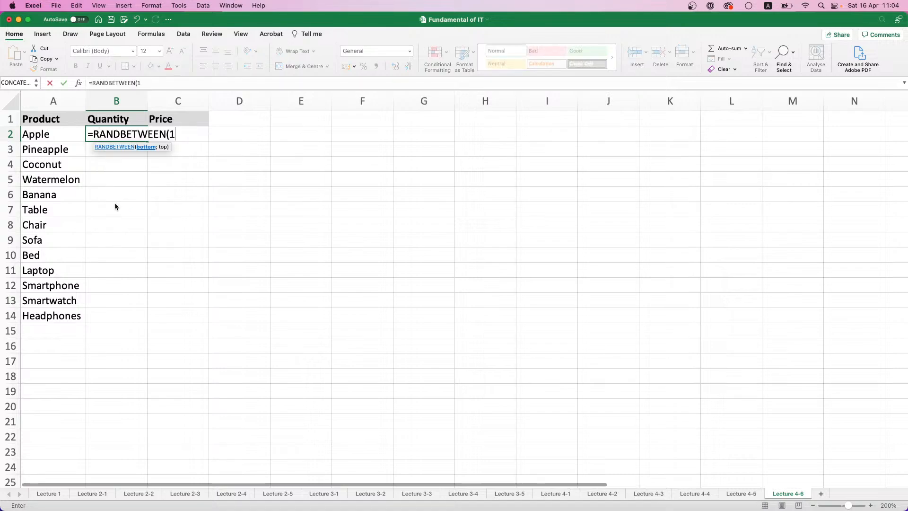
{"action": "type", "text": ";10)"}
{"action": "key", "text": "Return"}
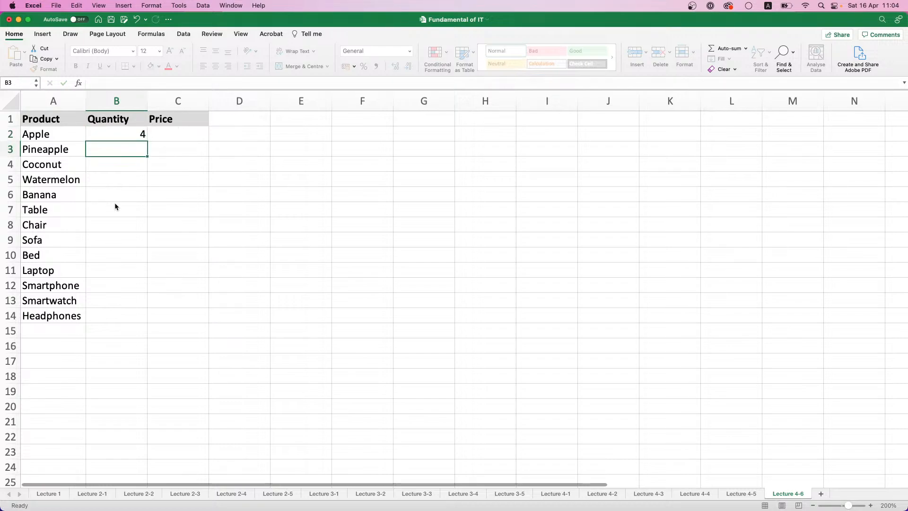
Fill the quantity formula down to B14 and replace the formulas in B2:B14 with values only
{"action": "left_click", "coordinate": [122, 134]}
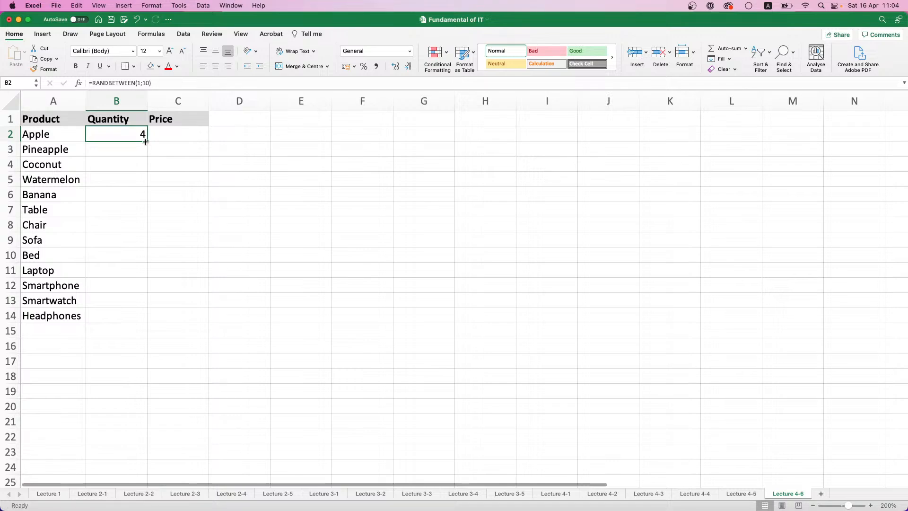
{"action": "double_click", "coordinate": [145, 140]}
{"action": "key", "text": "super+c"}
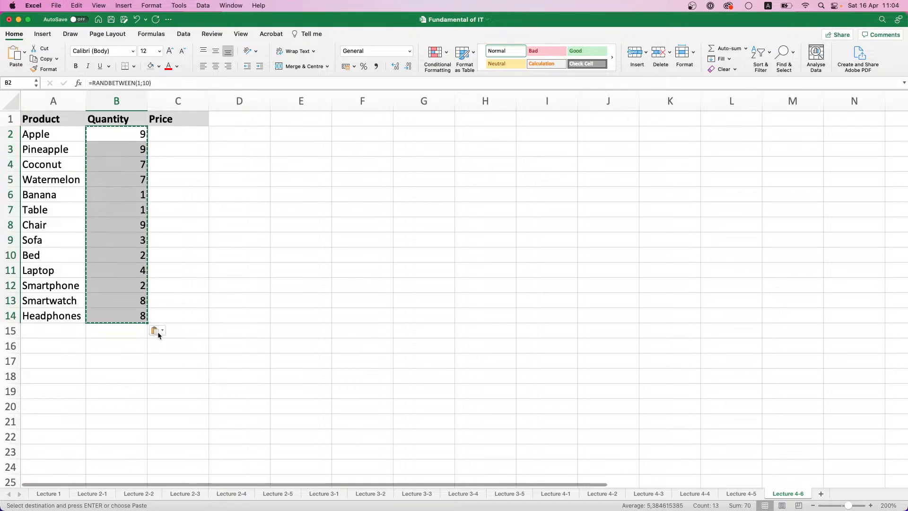
{"action": "left_click", "coordinate": [158, 333]}
{"action": "left_click", "coordinate": [171, 377]}
Enter the formula =RANDBETWEEN(500;1500) for the Apple price in C2
{"action": "left_click", "coordinate": [203, 135]}
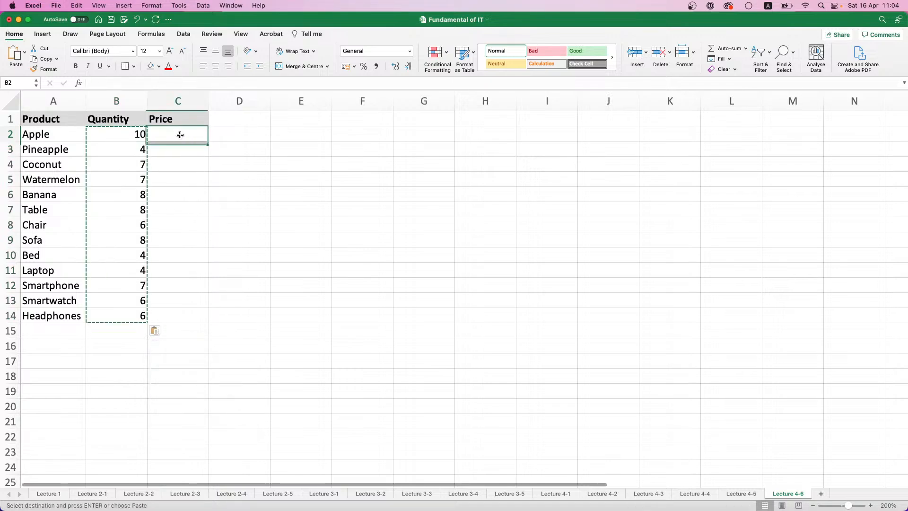
{"action": "type", "text": "=RA"}
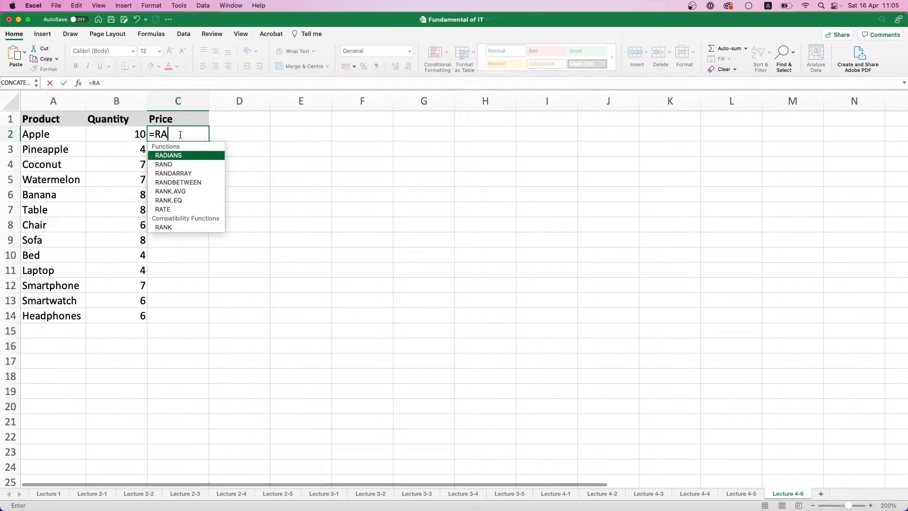
{"action": "double_click", "coordinate": [188, 183]}
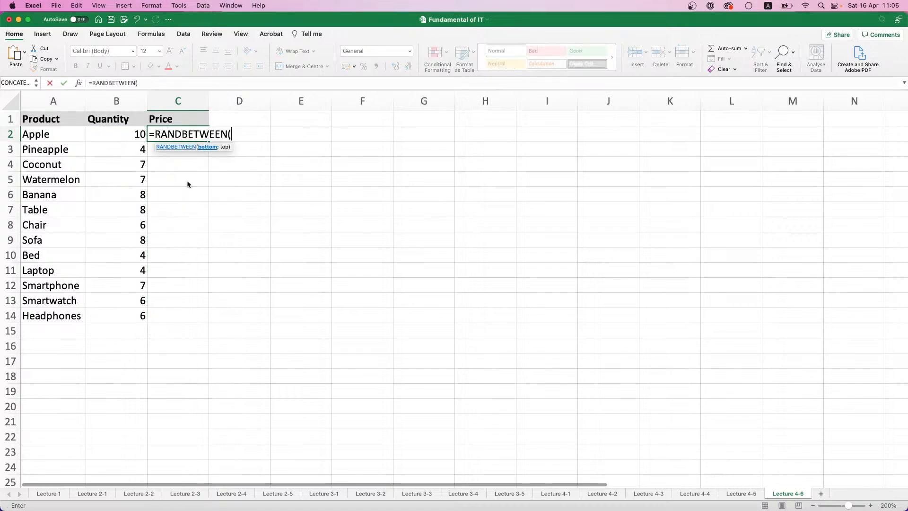
{"action": "type", "text": "500;1500"}
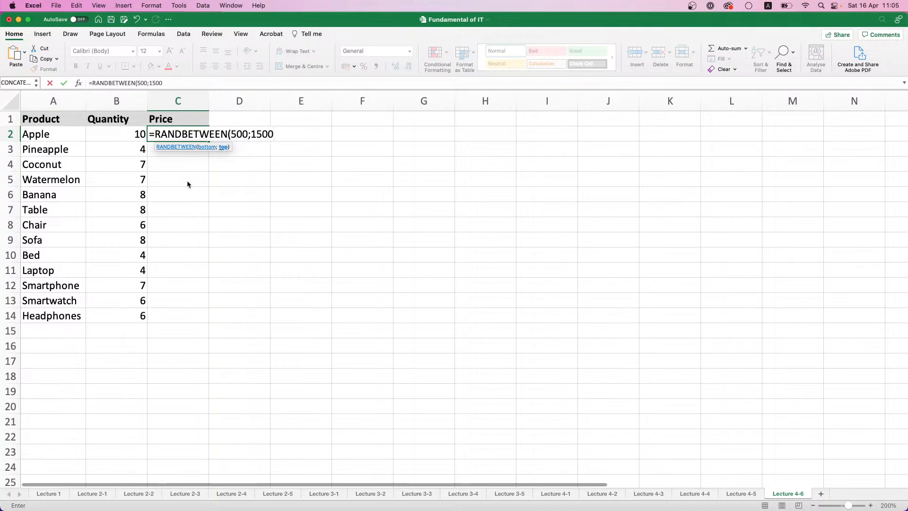
{"action": "key", "text": "BackSpace"}
{"action": "key", "text": "BackSpace"}
{"action": "key", "text": "BackSpace"}
{"action": "type", "text": "500)"}
{"action": "key", "text": "Return"}
Fill the price formula down to C14 and replace the formulas in C2:C14 with values only
{"action": "left_click", "coordinate": [205, 135]}
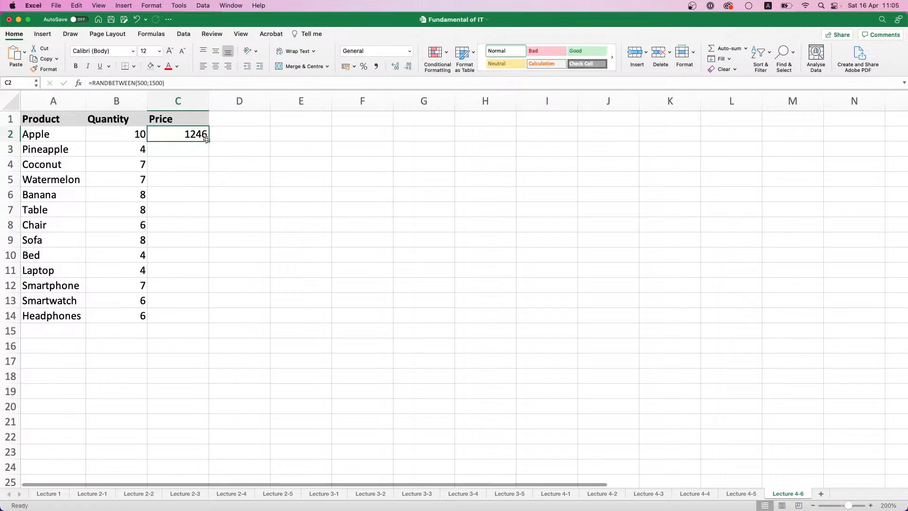
{"action": "double_click", "coordinate": [210, 144]}
{"action": "left_click", "coordinate": [204, 137]}
{"action": "double_click", "coordinate": [207, 139]}
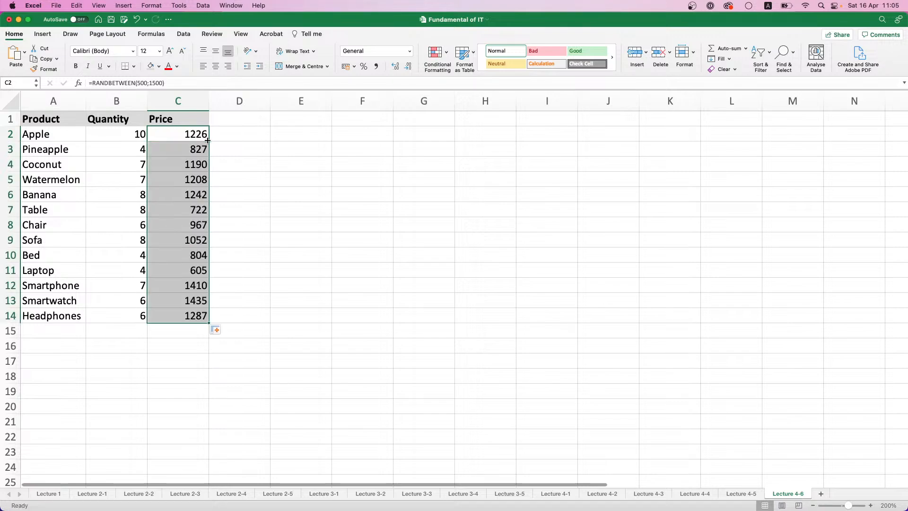
{"action": "key", "text": "super+c"}
{"action": "key", "text": "super+v"}
{"action": "left_click", "coordinate": [216, 330]}
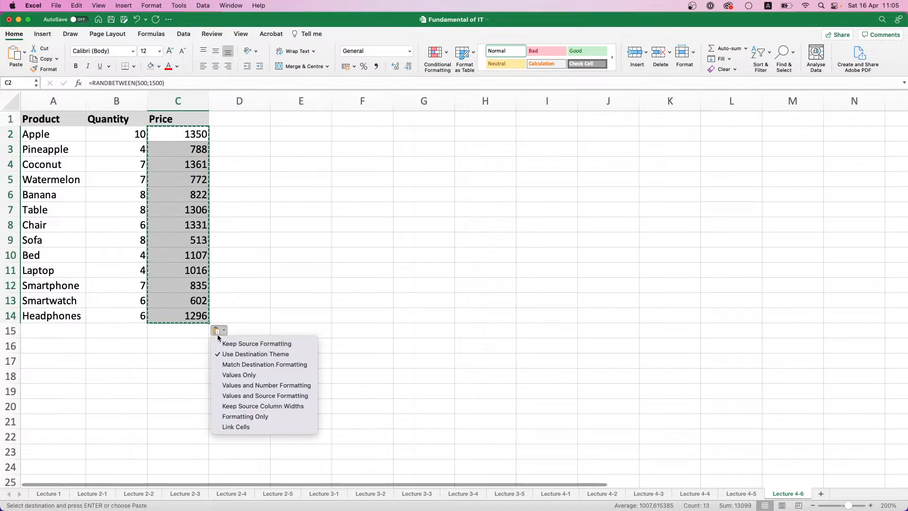
{"action": "left_click", "coordinate": [240, 374]}
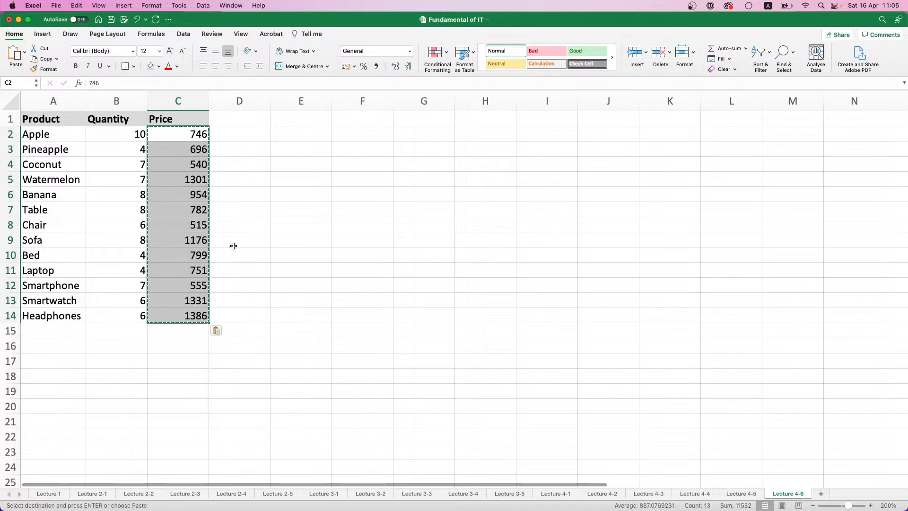
Set the Laptop price in C11 to 3000 and the Smartphone price in C12 to 2500
{"action": "left_click", "coordinate": [185, 297]}
{"action": "left_click", "coordinate": [195, 285]}
{"action": "left_click", "coordinate": [197, 271]}
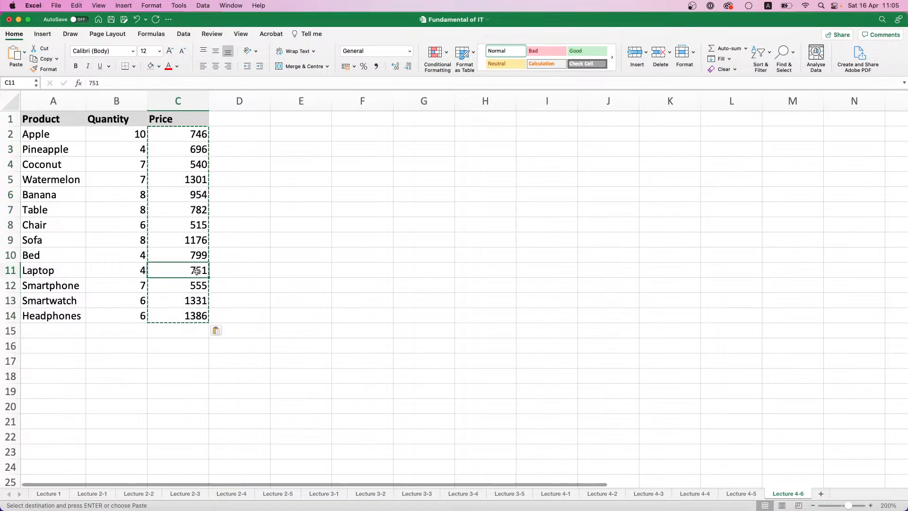
{"action": "type", "text": "3000"}
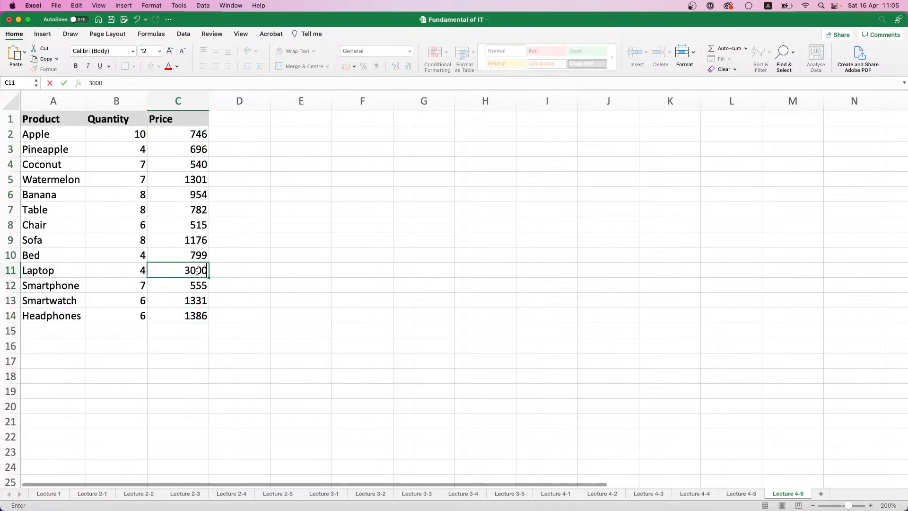
{"action": "key", "text": "Return"}
{"action": "type", "text": "2500"}
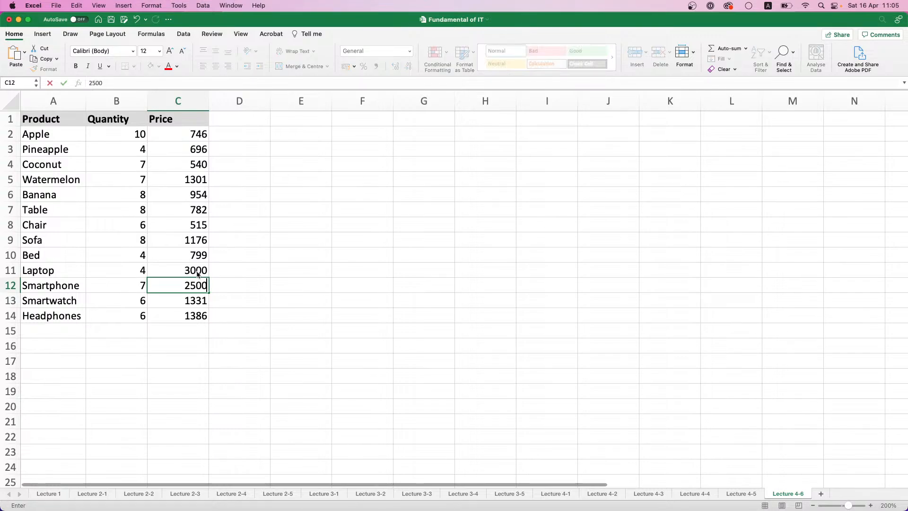
{"action": "key", "text": "Return"}
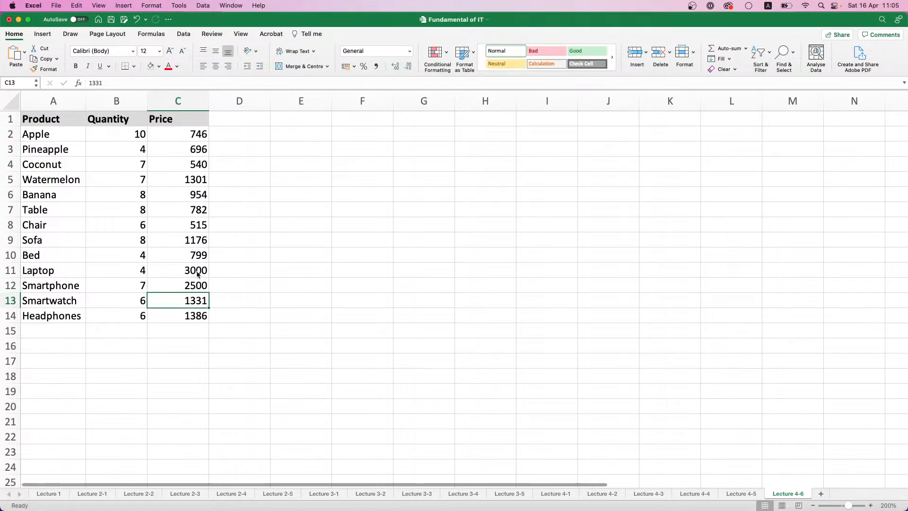
Set the Smartwatch price in C13 to 2000 and the Headphones price in C14 to 1800
{"action": "key", "text": "BackSpace"}
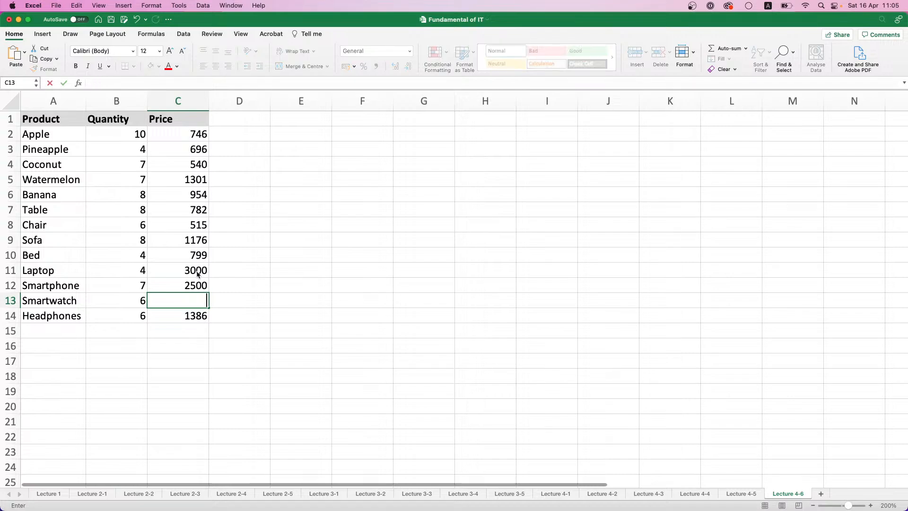
{"action": "type", "text": "2000"}
{"action": "key", "text": "Return"}
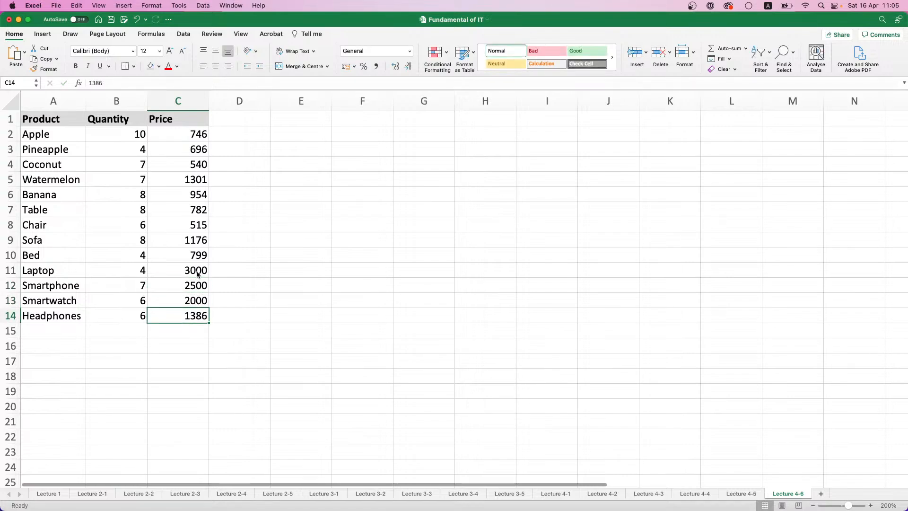
{"action": "key", "text": "BackSpace"}
{"action": "type", "text": "1800"}
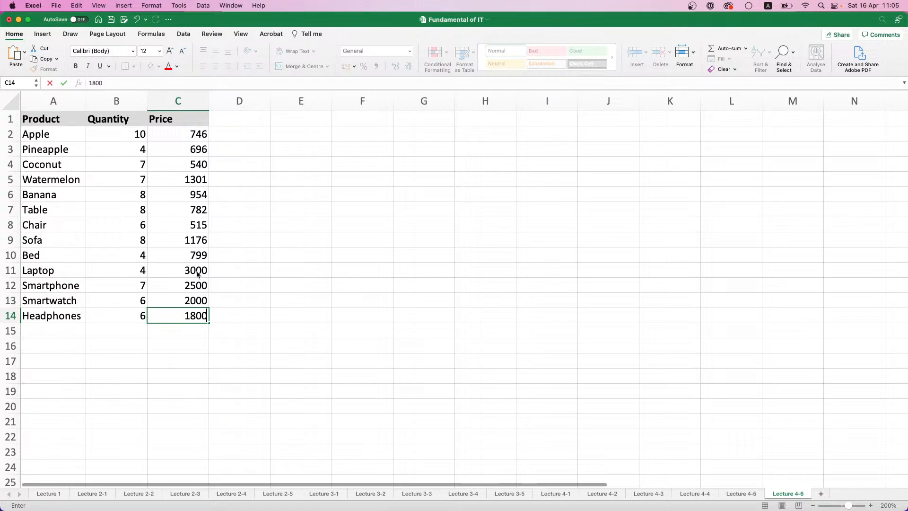
{"action": "key", "text": "Up"}
{"action": "key", "text": "Up"}
{"action": "key", "text": "Up"}
{"action": "key", "text": "Up"}
{"action": "key", "text": "Up"}
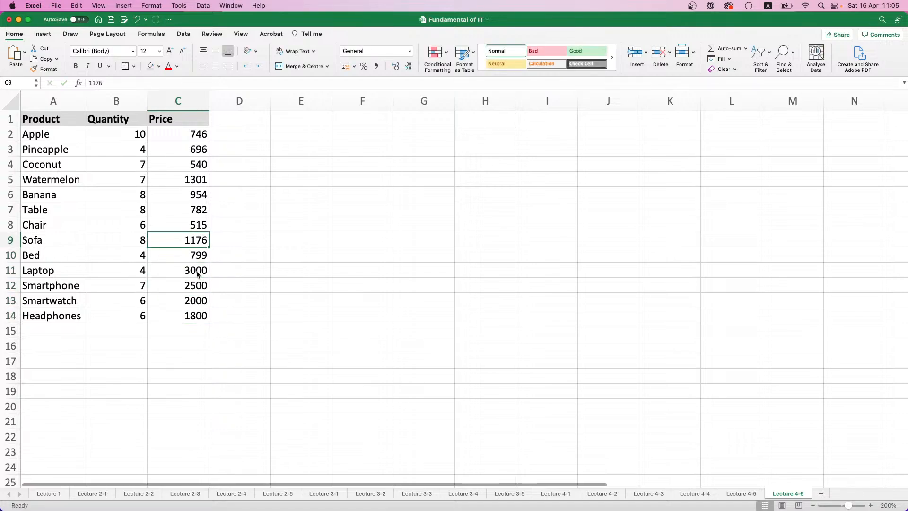
{"action": "key", "text": "Up"}
{"action": "key", "text": "Up"}
{"action": "key", "text": "Up"}
{"action": "left_click", "coordinate": [226, 240]}
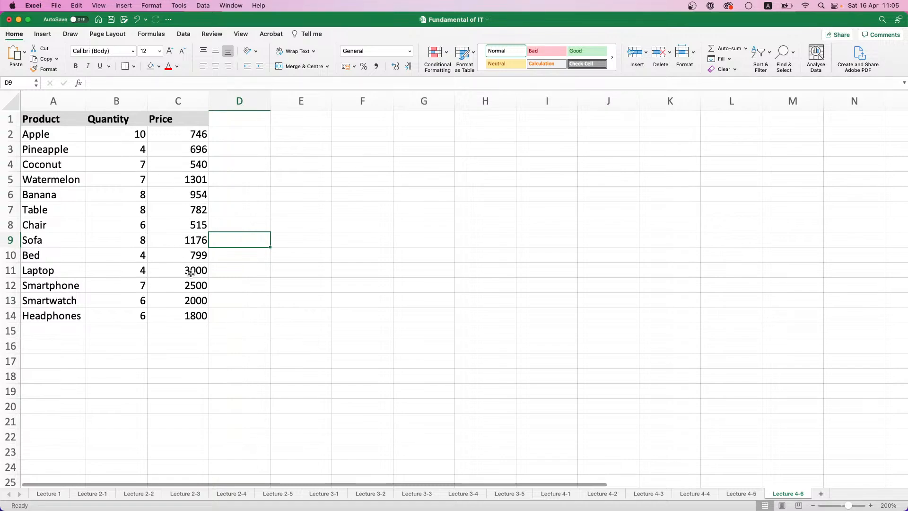
Enter the formula =RANDBETWEEN(1000;2000) for the Table price in C7
{"action": "left_click_drag", "start_coordinate": [191, 256], "coordinate": [191, 209]}
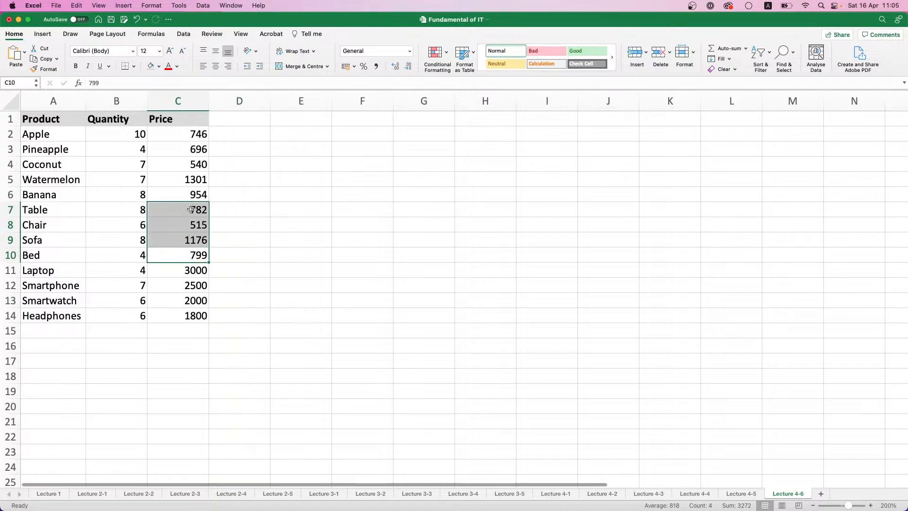
{"action": "left_click", "coordinate": [193, 210]}
{"action": "type", "text": "=RAND"}
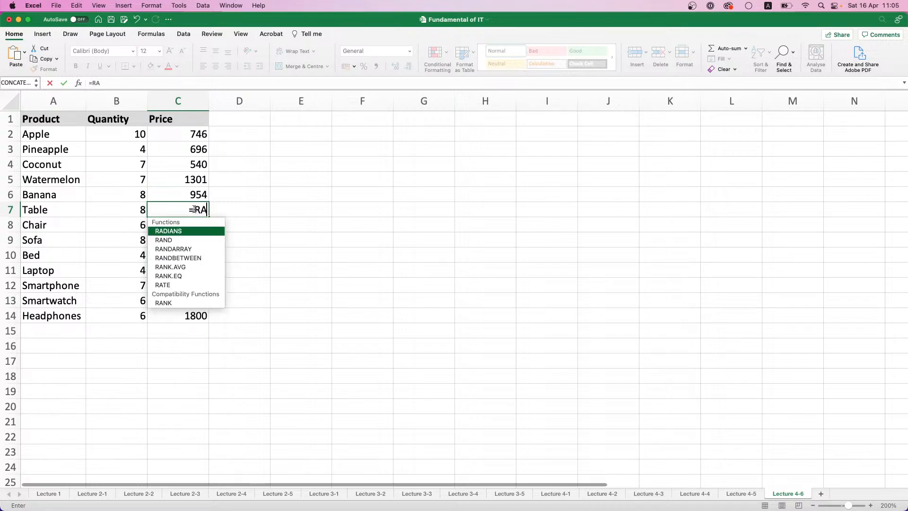
{"action": "key", "text": "Down"}
{"action": "key", "text": "Down"}
{"action": "key", "text": "Return"}
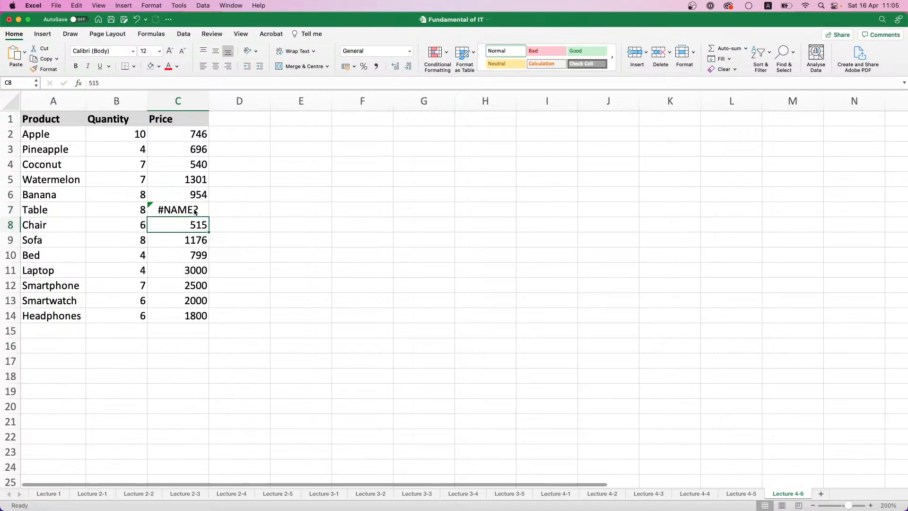
{"action": "left_click", "coordinate": [193, 210]}
{"action": "left_click", "coordinate": [122, 83]}
{"action": "type", "text": "B"}
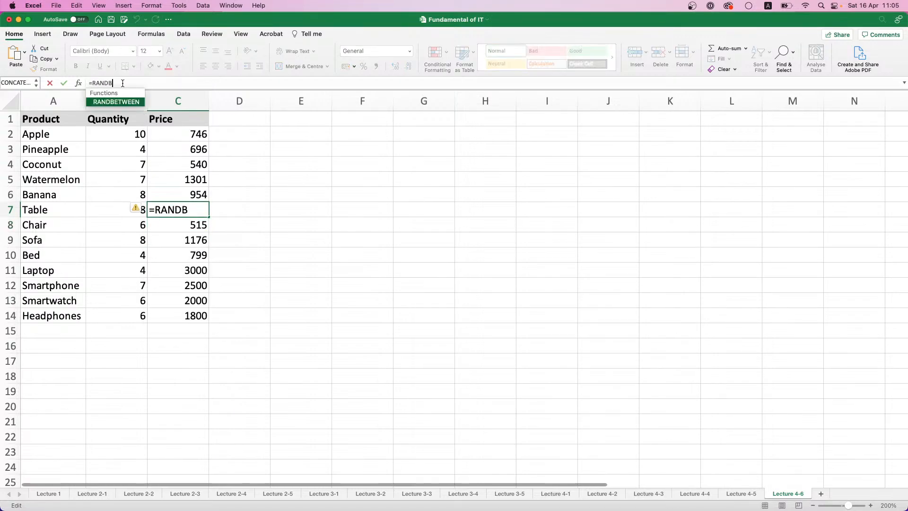
{"action": "double_click", "coordinate": [131, 106]}
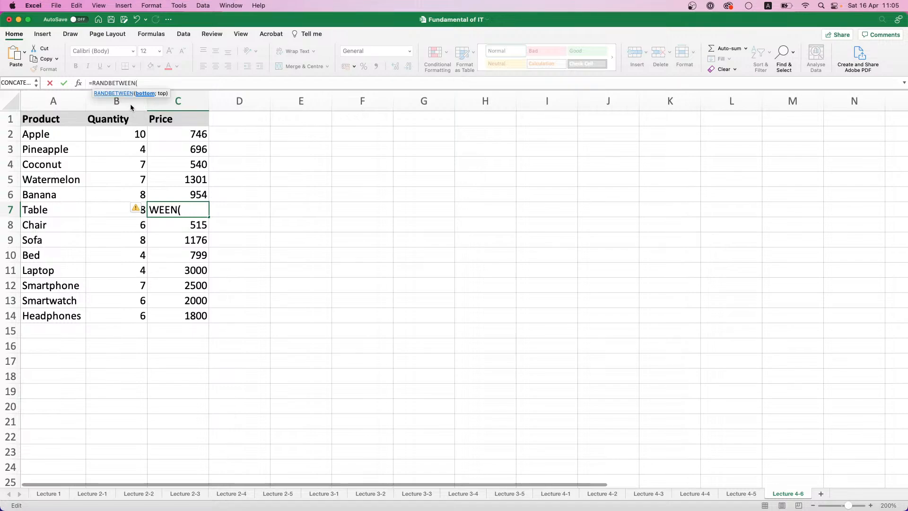
{"action": "type", "text": "1000;2000)"}
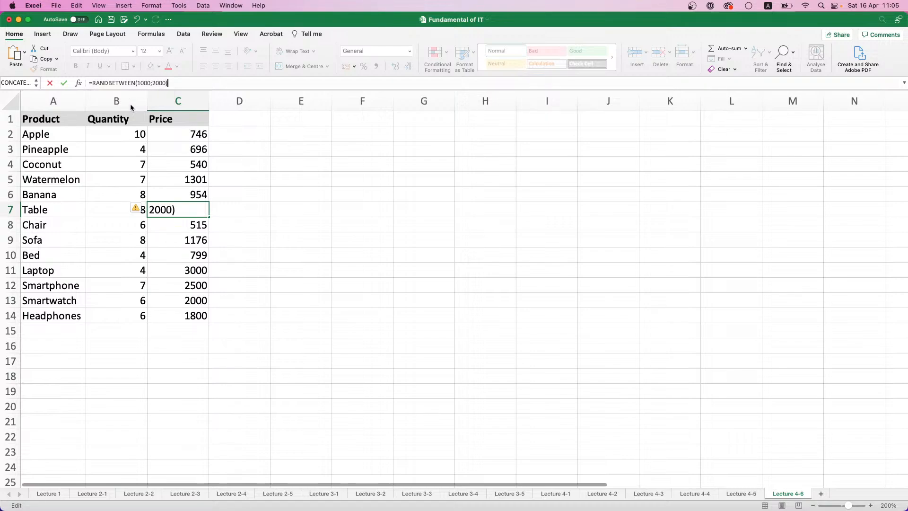
{"action": "key", "text": "Return"}
Fill the Table price formula down to C10 and replace the formulas in C7:C10 with values only
{"action": "left_click", "coordinate": [206, 210]}
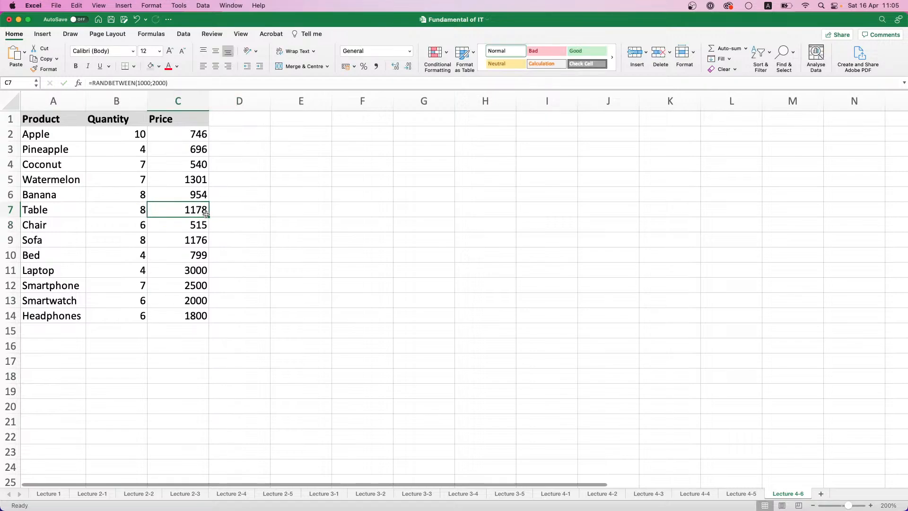
{"action": "double_click", "coordinate": [208, 217]}
{"action": "key", "text": "super+z"}
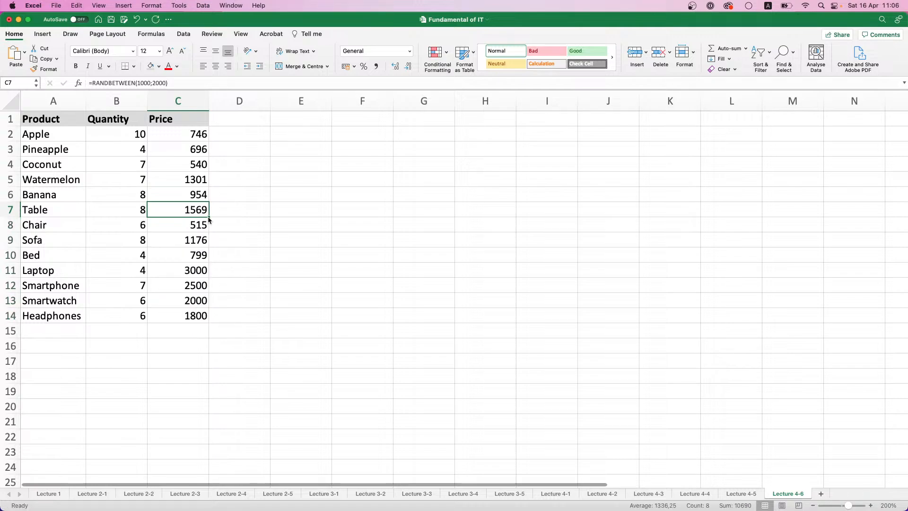
{"action": "left_click_drag", "start_coordinate": [208, 219], "coordinate": [208, 262]}
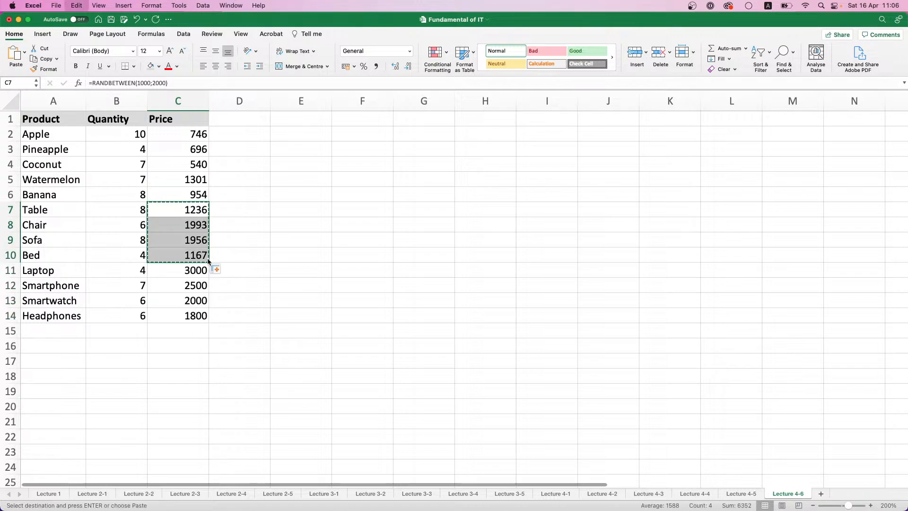
{"action": "left_click", "coordinate": [220, 270]}
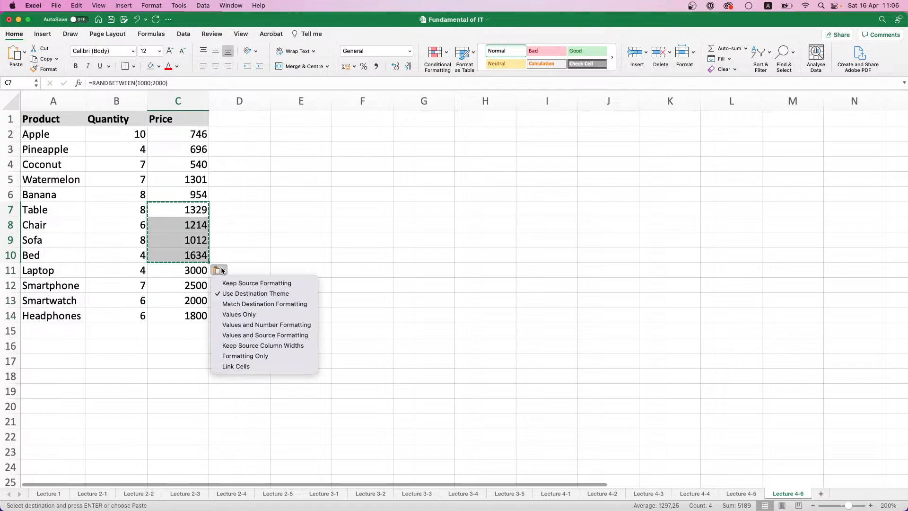
{"action": "left_click", "coordinate": [240, 316]}
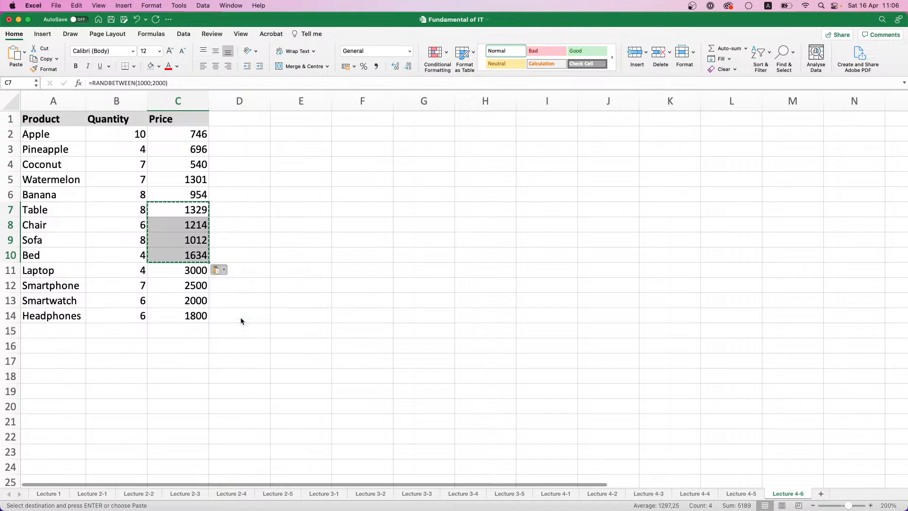
Replace the Apple price in C2 with the formula =RANDBETWEEN(20;100)
{"action": "left_click", "coordinate": [196, 143]}
{"action": "left_click", "coordinate": [196, 138]}
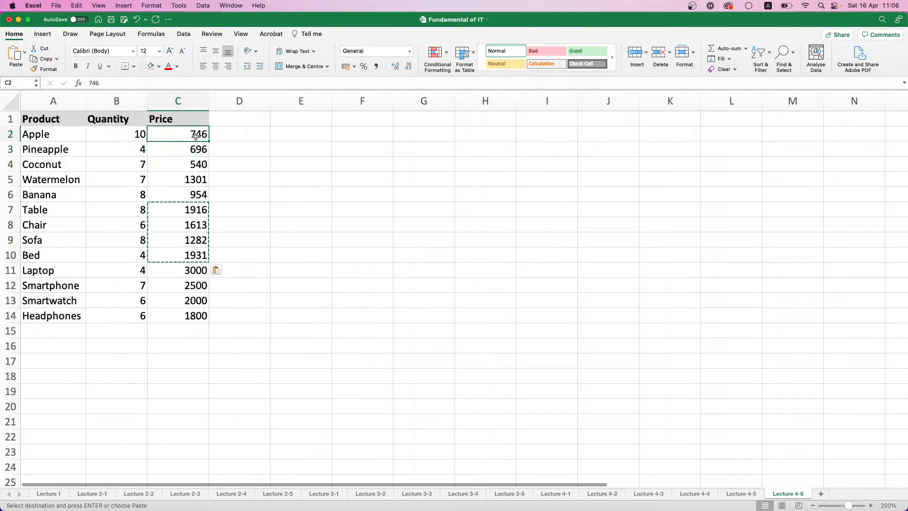
{"action": "type", "text": "=RAND"}
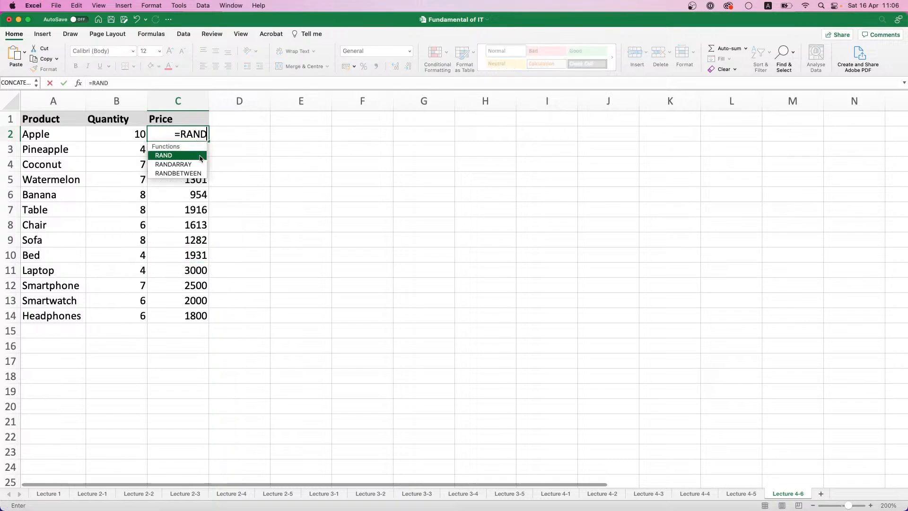
{"action": "double_click", "coordinate": [202, 174]}
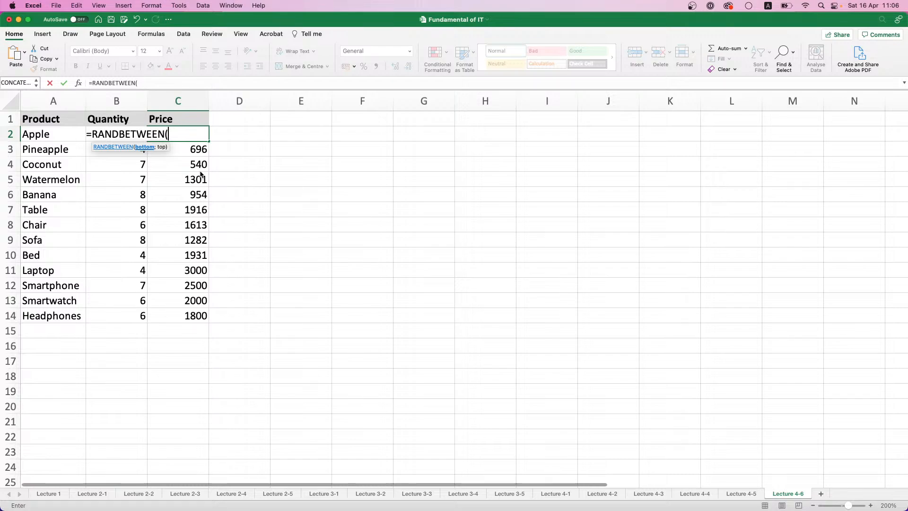
{"action": "type", "text": "20;"}
{"action": "type", "text": "100"}
{"action": "type", "text": "0)"}
{"action": "key", "text": "Return"}
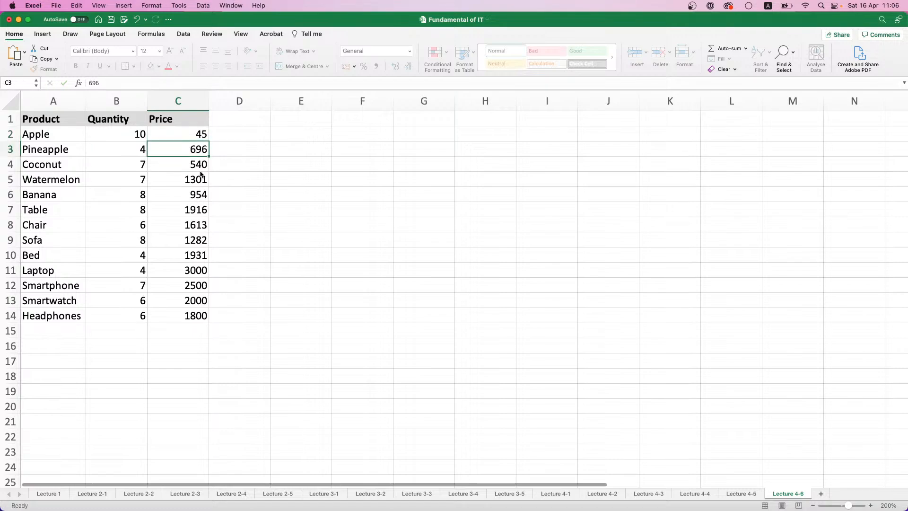
Fill the Apple price formula down to C6 and replace the formulas in C2:C6 with values only
{"action": "left_click", "coordinate": [198, 134]}
{"action": "left_click_drag", "start_coordinate": [209, 141], "coordinate": [209, 201]}
{"action": "key", "text": "super+c"}
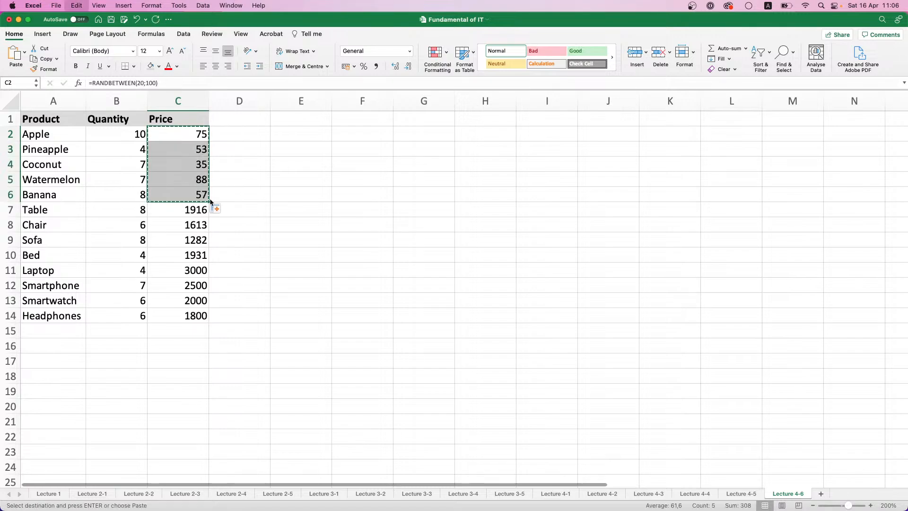
{"action": "left_click", "coordinate": [216, 209]}
{"action": "left_click", "coordinate": [225, 254]}
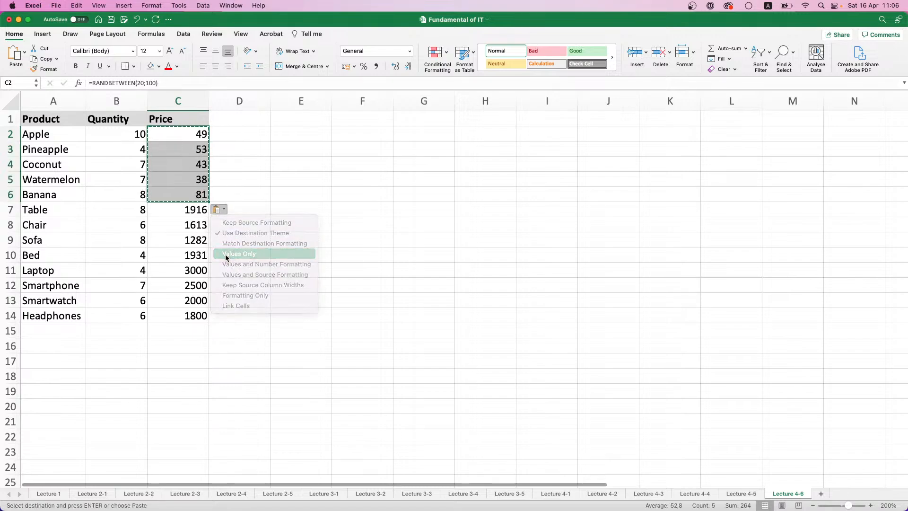
{"action": "left_click_drag", "start_coordinate": [222, 178], "coordinate": [225, 171]}
{"action": "left_click", "coordinate": [191, 154]}
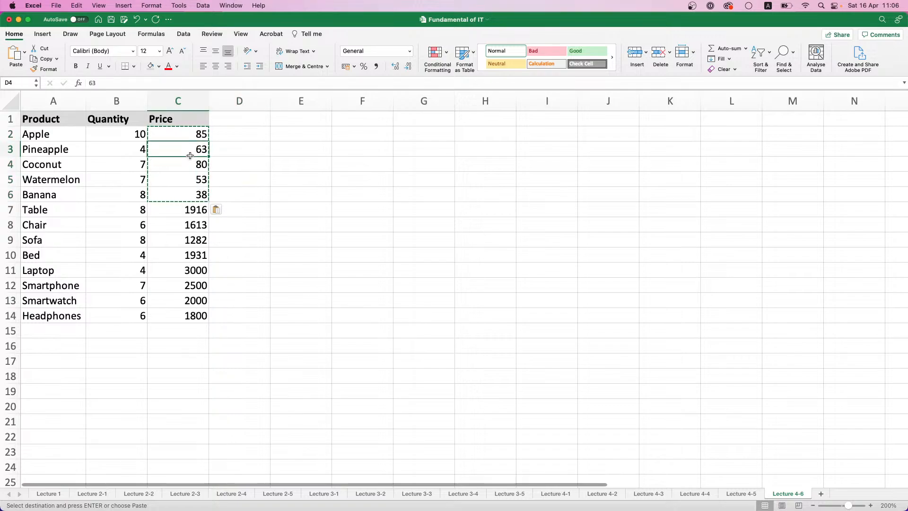
{"action": "key", "text": "Escape"}
{"action": "left_click", "coordinate": [232, 158]}
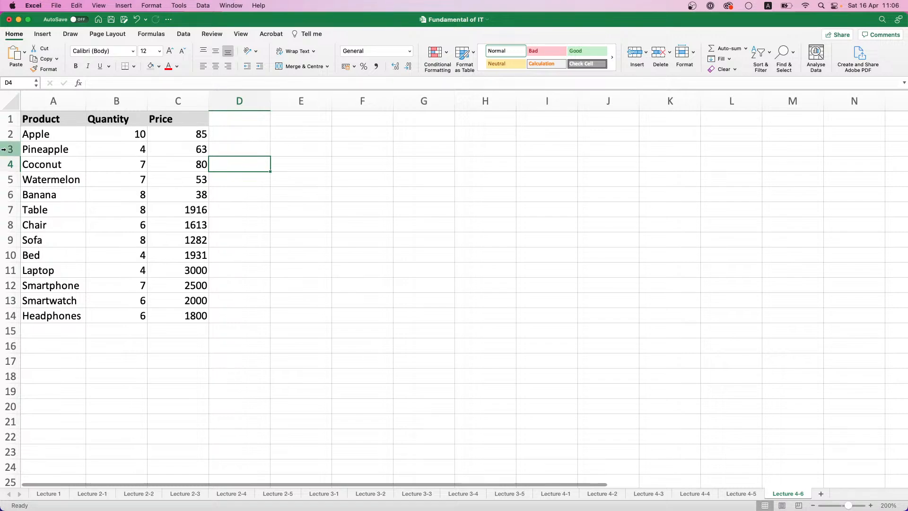
{"action": "left_click_drag", "start_coordinate": [64, 139], "coordinate": [175, 191]}
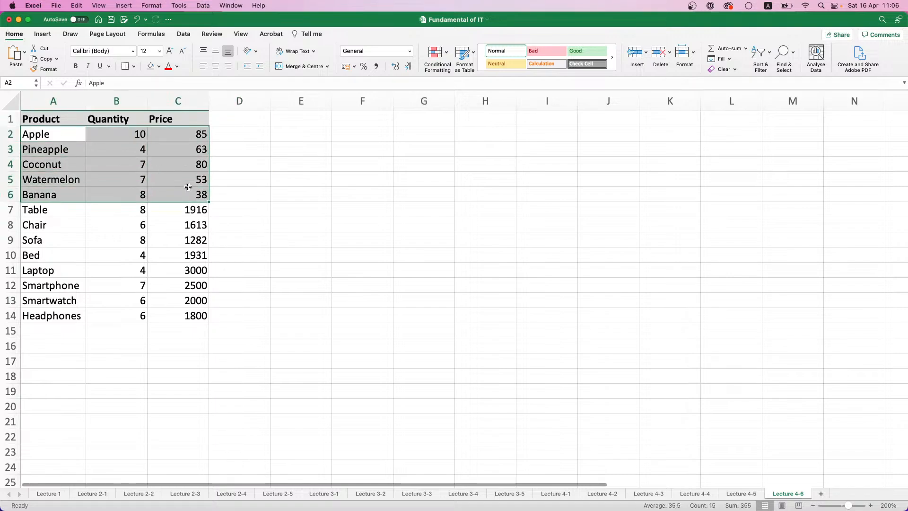
{"action": "left_click_drag", "start_coordinate": [49, 138], "coordinate": [190, 198]}
{"action": "left_click_drag", "start_coordinate": [199, 256], "coordinate": [44, 209]}
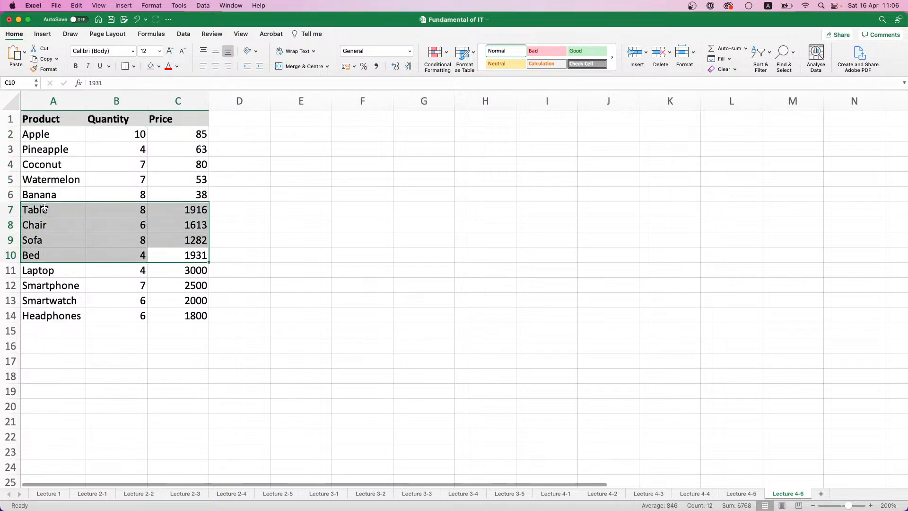
{"action": "left_click_drag", "start_coordinate": [39, 269], "coordinate": [171, 317]}
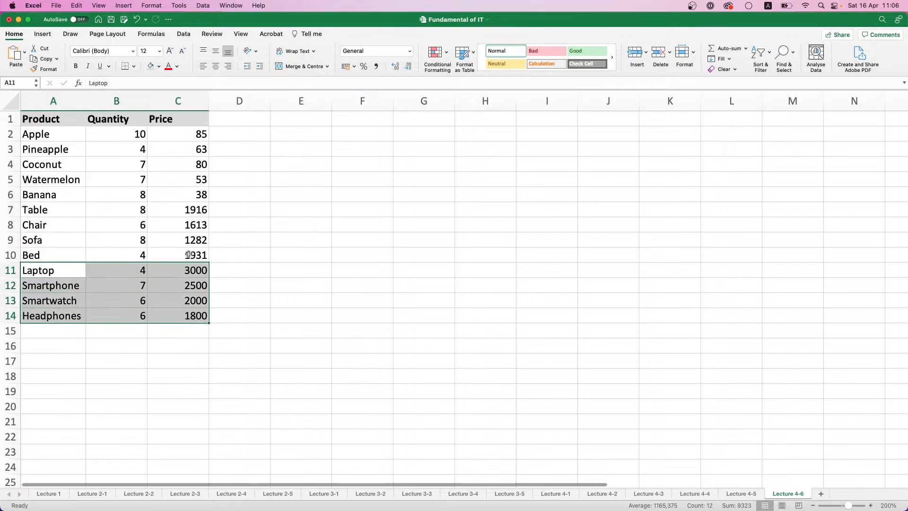
Fill the fruit rows A2:C6 with light green
{"action": "left_click_drag", "start_coordinate": [50, 137], "coordinate": [201, 194]}
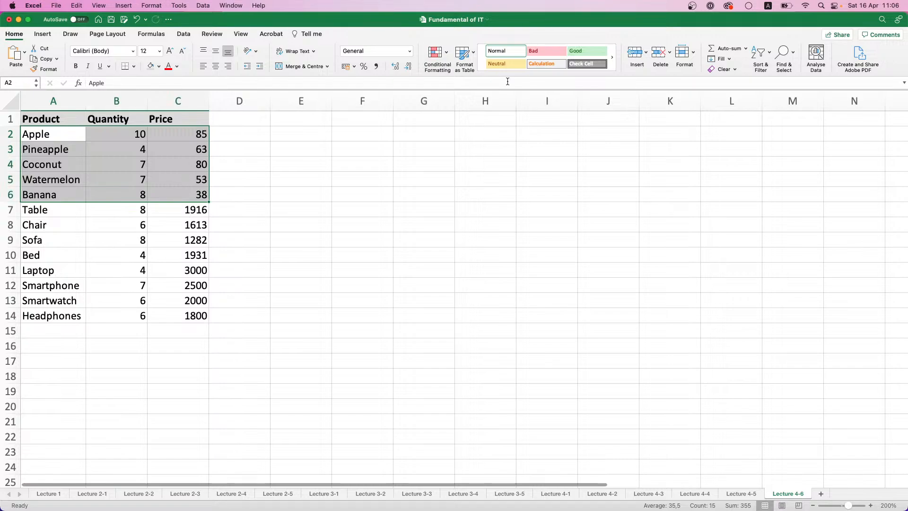
{"action": "left_click", "coordinate": [178, 66]}
{"action": "left_click", "coordinate": [159, 66]}
{"action": "left_click", "coordinate": [159, 66]}
{"action": "left_click", "coordinate": [230, 135]}
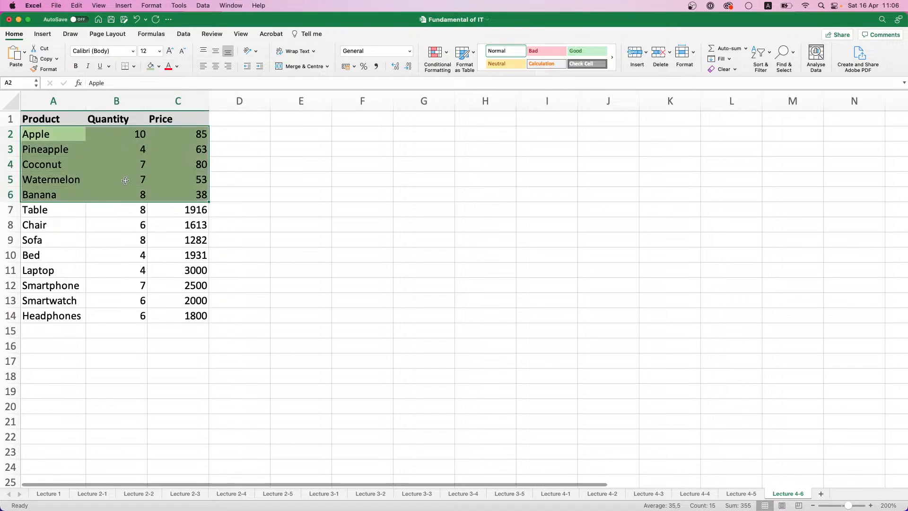
Fill the furniture rows A7:C10 with light yellow
{"action": "left_click_drag", "start_coordinate": [61, 210], "coordinate": [163, 256]}
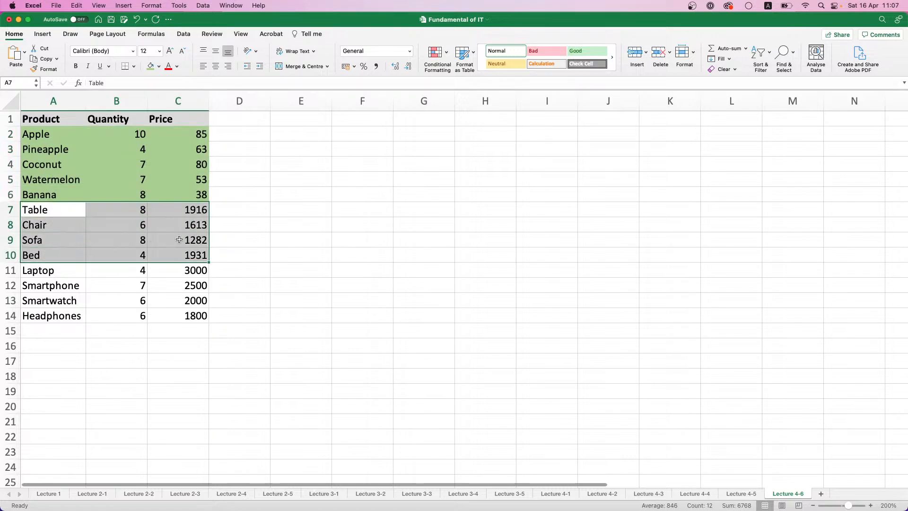
{"action": "left_click", "coordinate": [160, 69]}
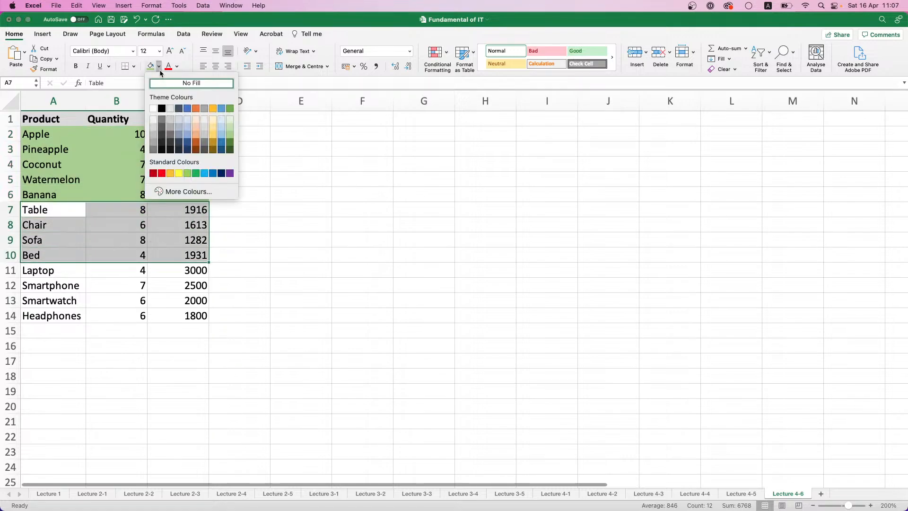
{"action": "left_click", "coordinate": [214, 131]}
Fill the electronics rows A11:C14 with light blue
{"action": "left_click", "coordinate": [76, 277]}
{"action": "left_click_drag", "start_coordinate": [76, 277], "coordinate": [169, 318]}
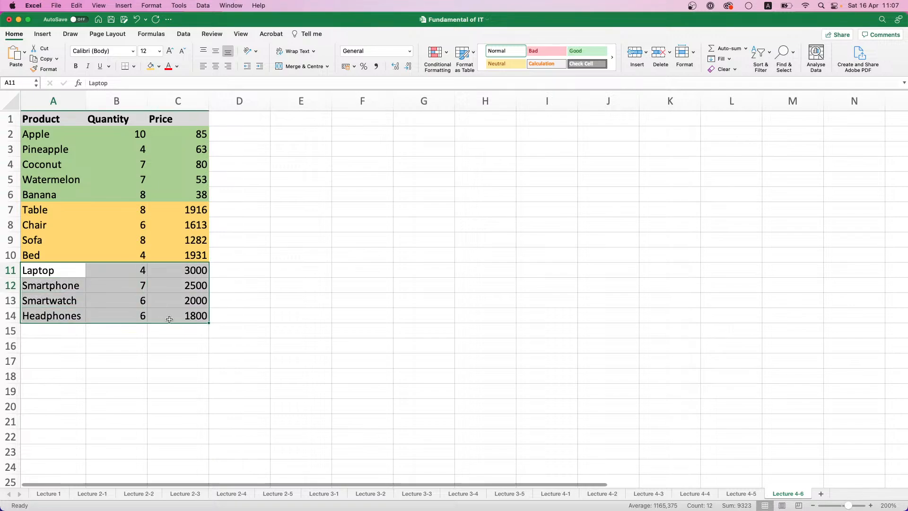
{"action": "left_click", "coordinate": [159, 69]}
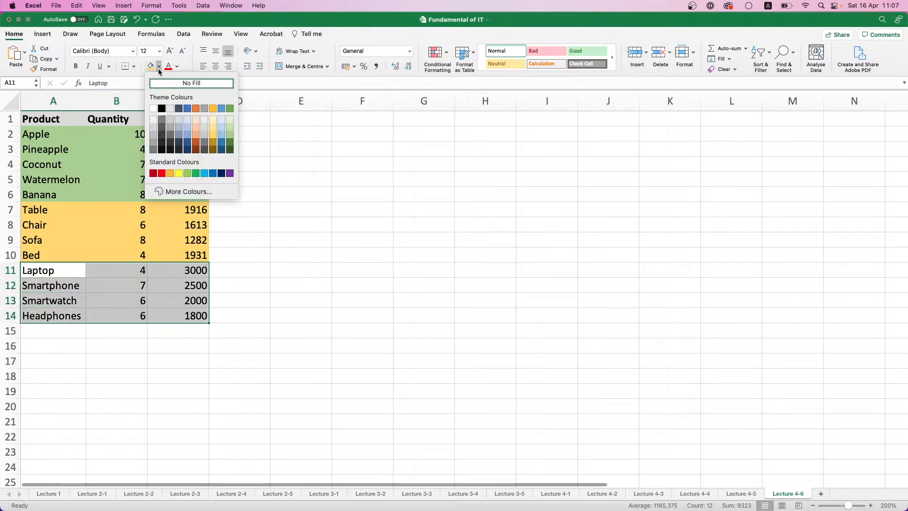
{"action": "left_click", "coordinate": [187, 135]}
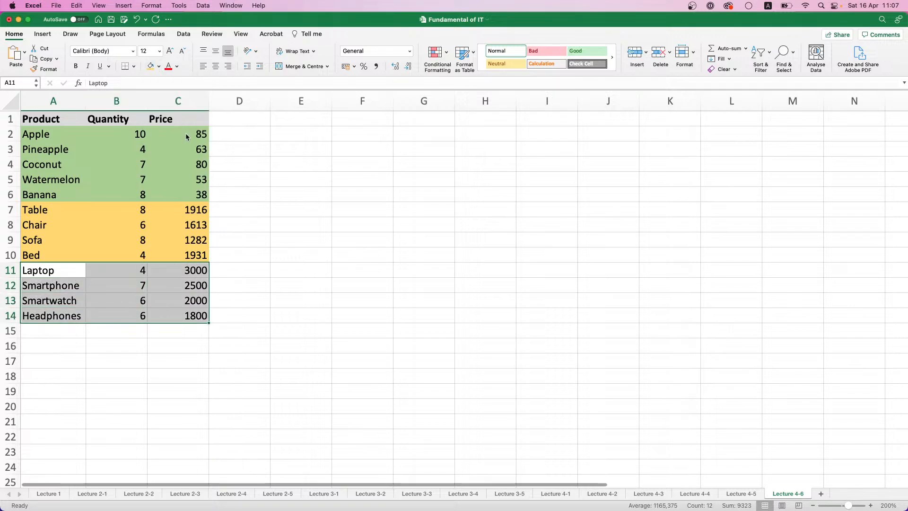
{"action": "left_click", "coordinate": [253, 222]}
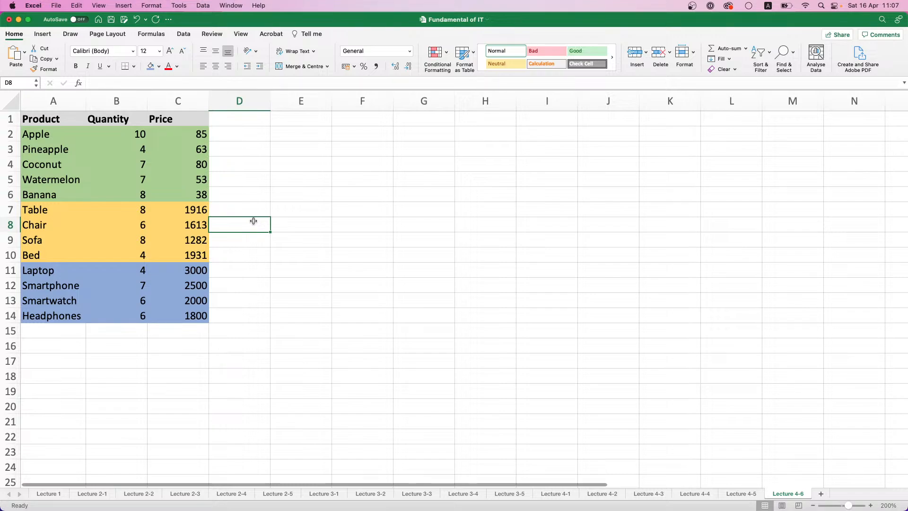
Turn on filtering for the product table and filter the Product column by the Light Green cell colour
{"action": "left_click", "coordinate": [769, 56]}
{"action": "left_click", "coordinate": [793, 107]}
{"action": "left_click", "coordinate": [82, 121]}
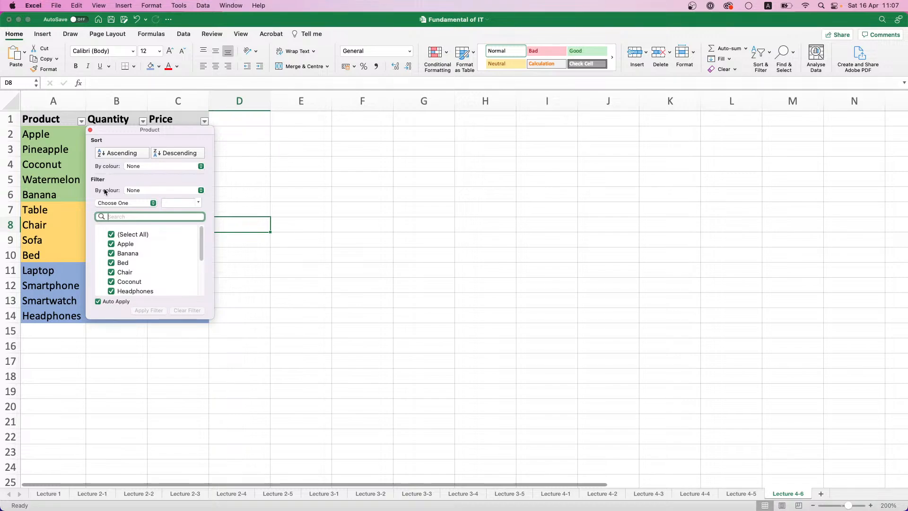
{"action": "left_click", "coordinate": [201, 191]}
{"action": "mouse_move", "coordinate": [188, 202]}
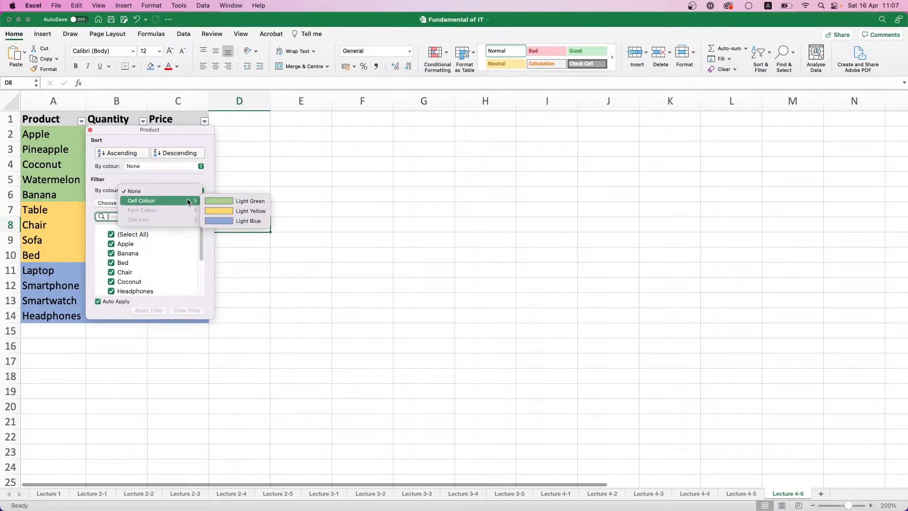
{"action": "left_click", "coordinate": [242, 201]}
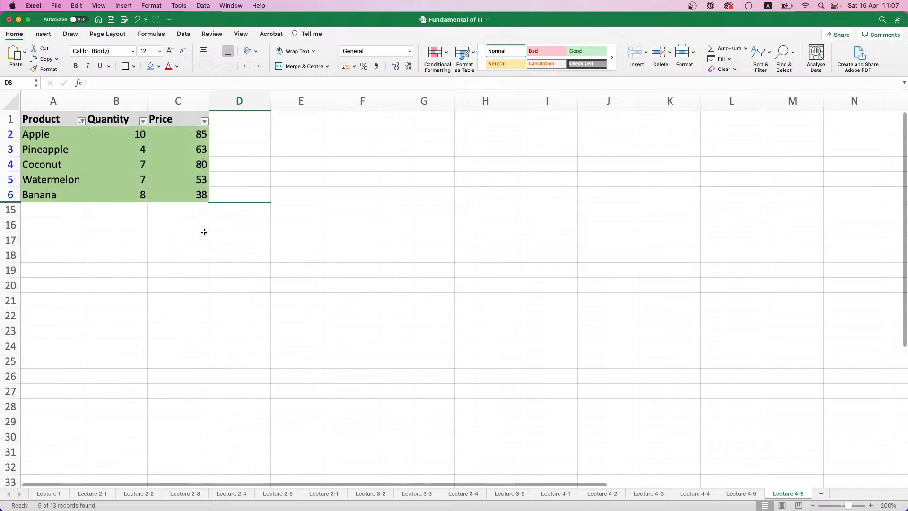
Switch the Product column's cell colour filter to Light Yellow
{"action": "left_click", "coordinate": [82, 122]}
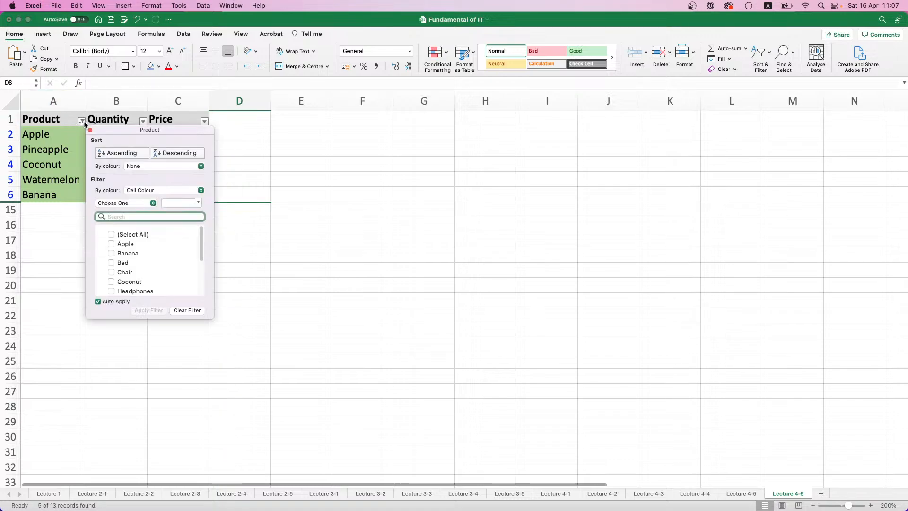
{"action": "left_click", "coordinate": [203, 191]}
{"action": "left_click", "coordinate": [202, 191]}
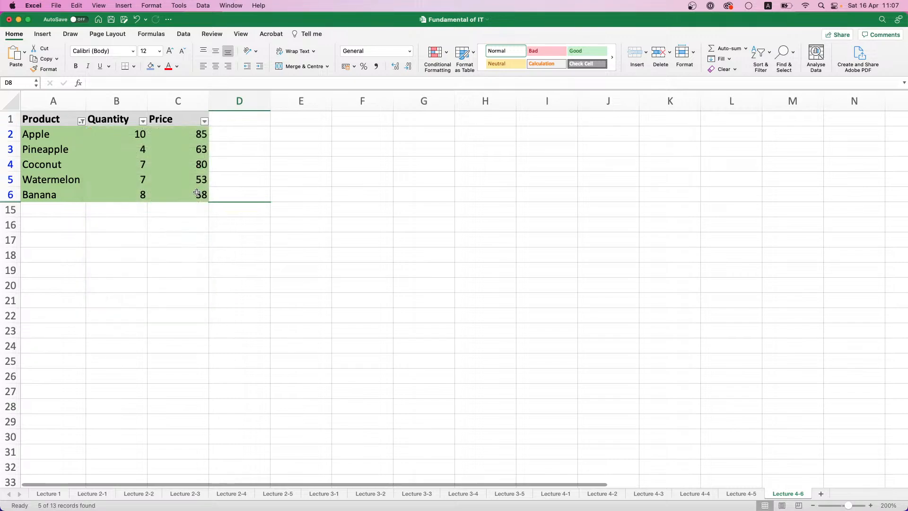
{"action": "left_click", "coordinate": [81, 122]}
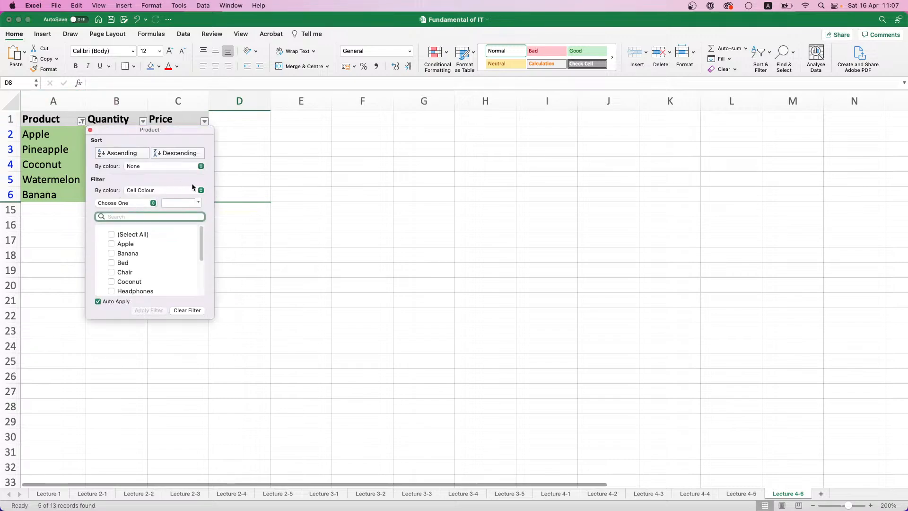
{"action": "left_click", "coordinate": [203, 191]}
{"action": "mouse_move", "coordinate": [184, 191]}
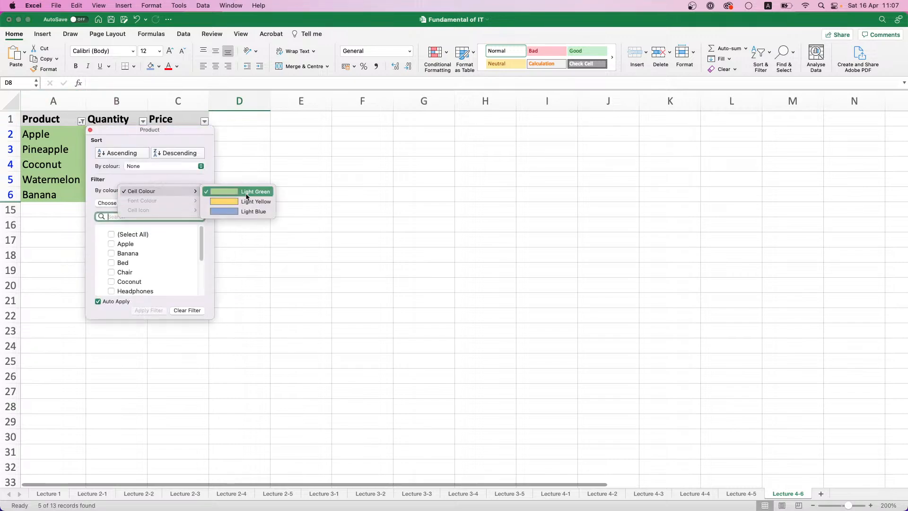
{"action": "left_click", "coordinate": [235, 203]}
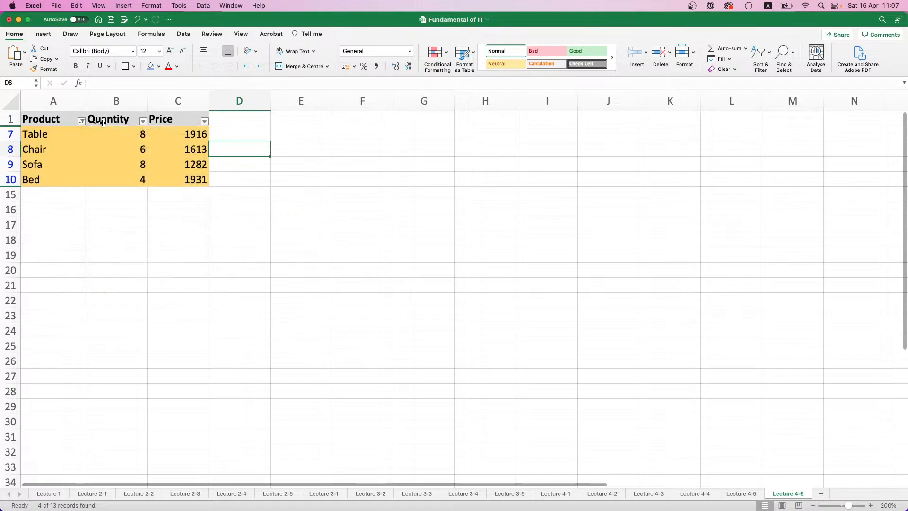
Filter the Quantity column by the Light Yellow cell colour and clear all filters from the table
{"action": "left_click", "coordinate": [142, 122]}
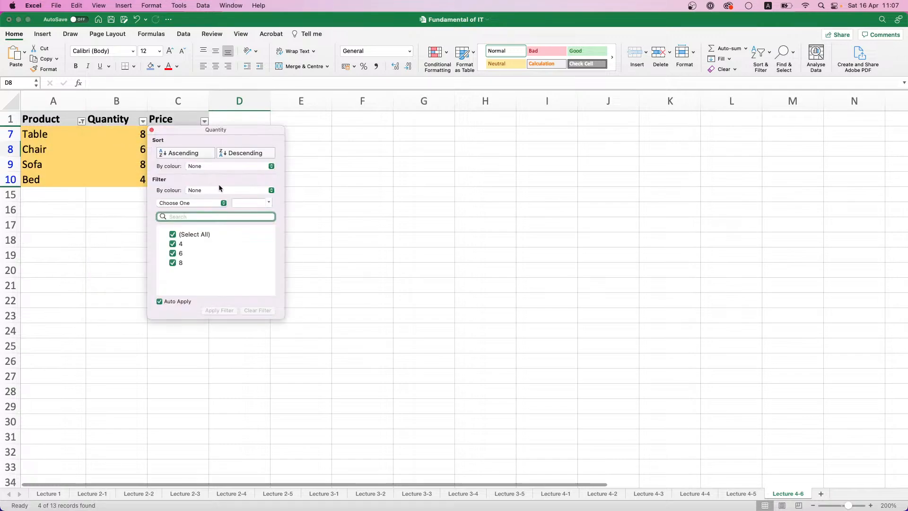
{"action": "left_click", "coordinate": [269, 191]}
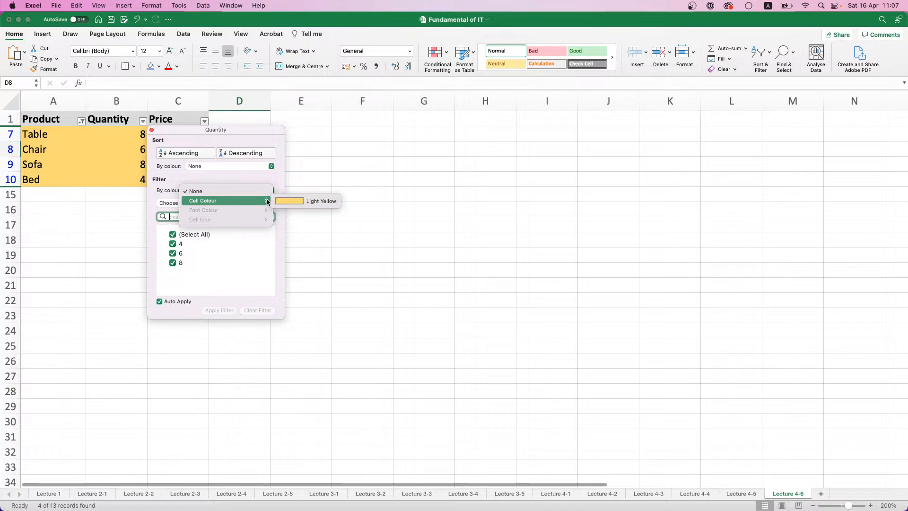
{"action": "left_click", "coordinate": [291, 201]}
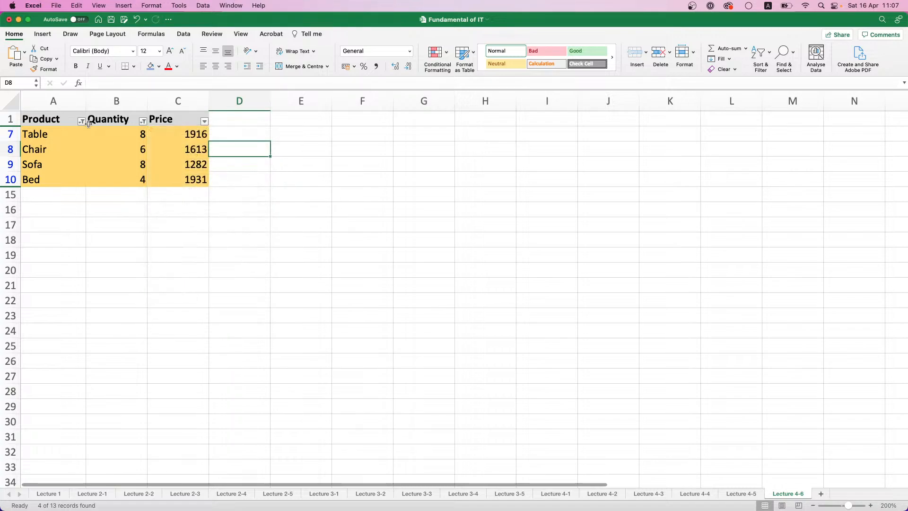
{"action": "left_click", "coordinate": [760, 53]}
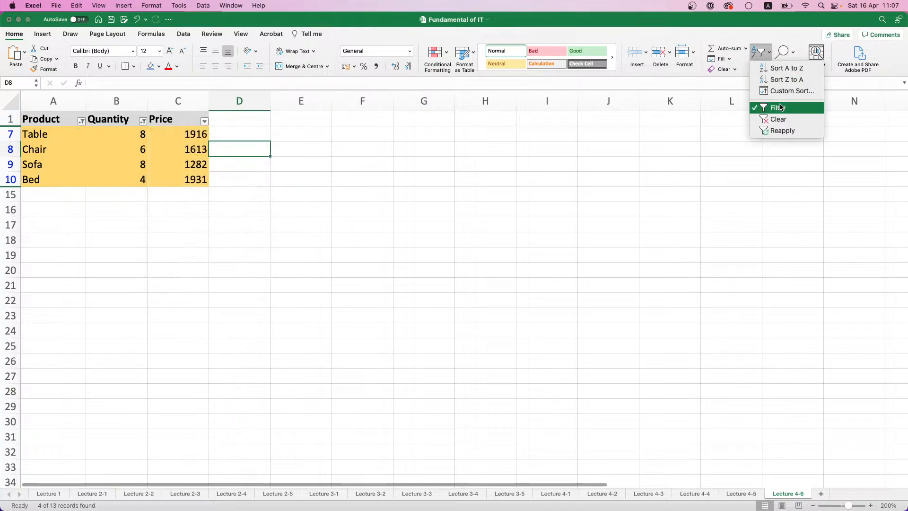
{"action": "left_click", "coordinate": [777, 120]}
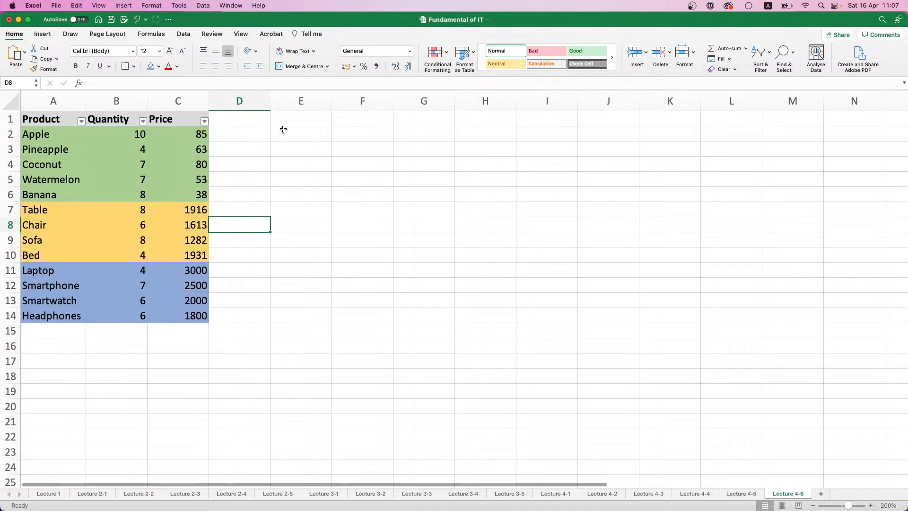
Sort the table by cell colour on the Product column with Light Green first
{"action": "left_click", "coordinate": [82, 122]}
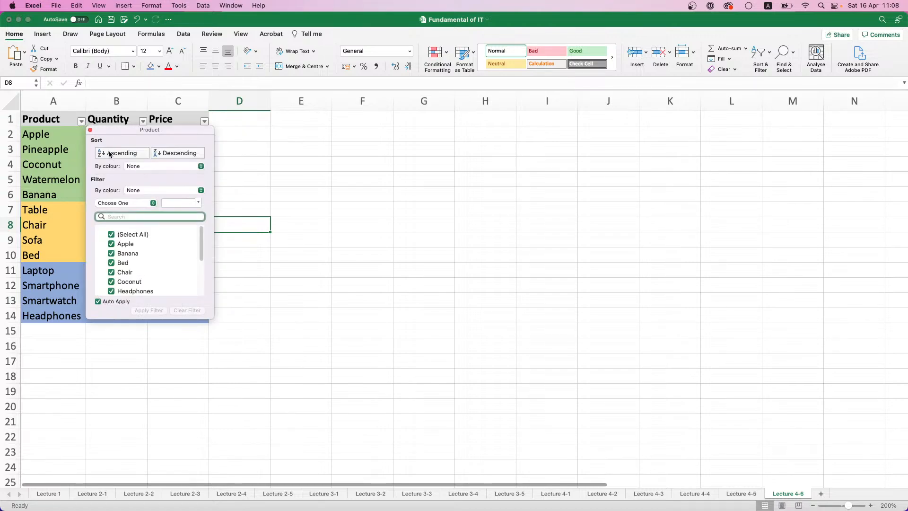
{"action": "left_click", "coordinate": [200, 167]}
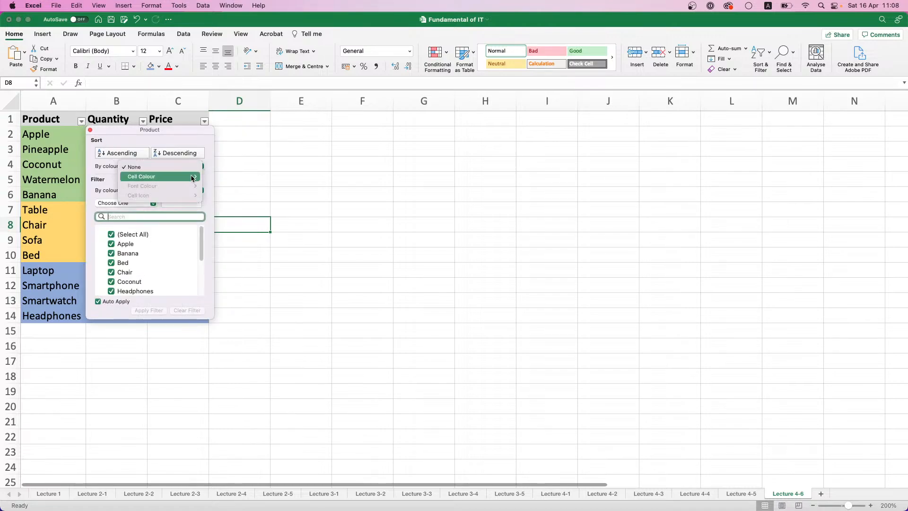
{"action": "mouse_move", "coordinate": [198, 177]}
{"action": "left_click", "coordinate": [228, 178]}
{"action": "left_click", "coordinate": [228, 178]}
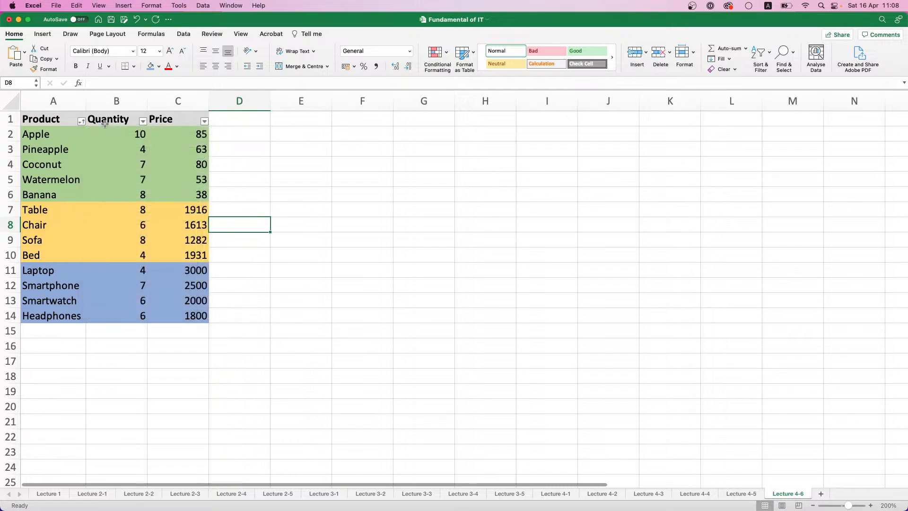
Change the Product column's cell colour sort to put the Light Blue rows first
{"action": "left_click", "coordinate": [81, 122]}
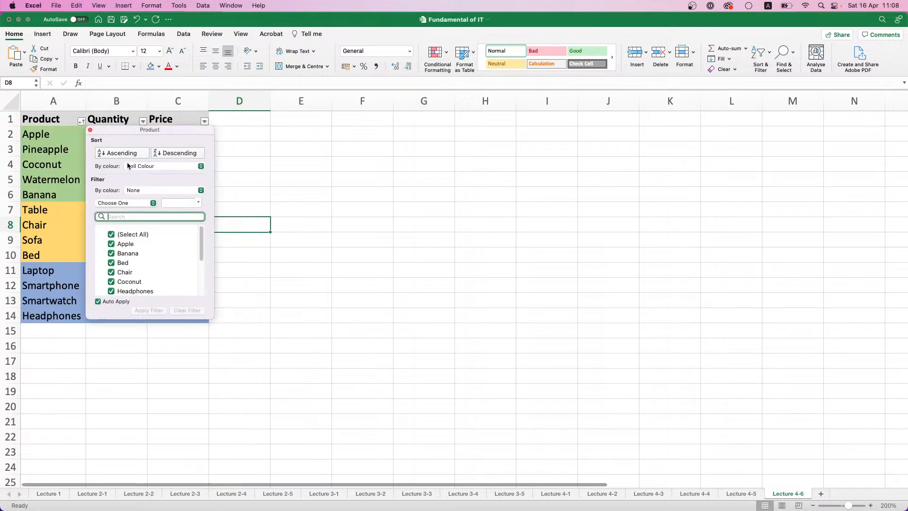
{"action": "left_click", "coordinate": [200, 166]}
{"action": "mouse_move", "coordinate": [202, 168]}
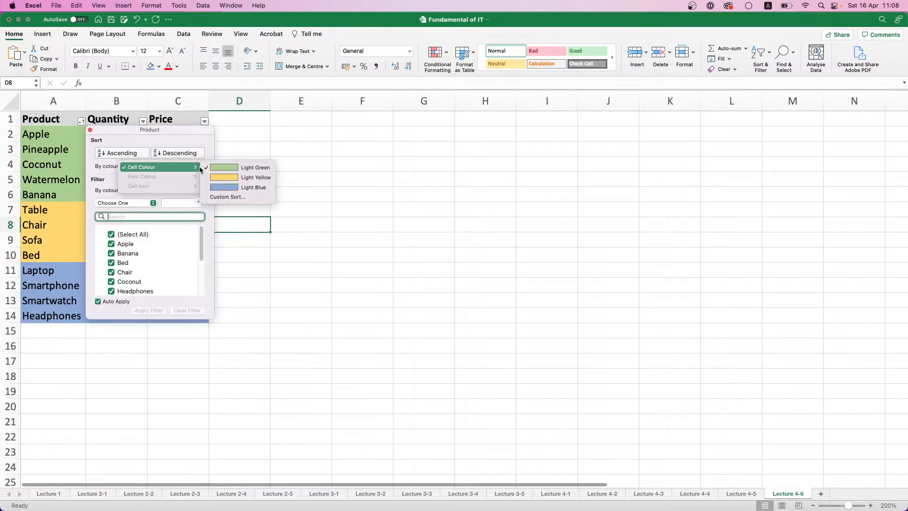
{"action": "left_click", "coordinate": [236, 188]}
{"action": "left_click", "coordinate": [237, 192]}
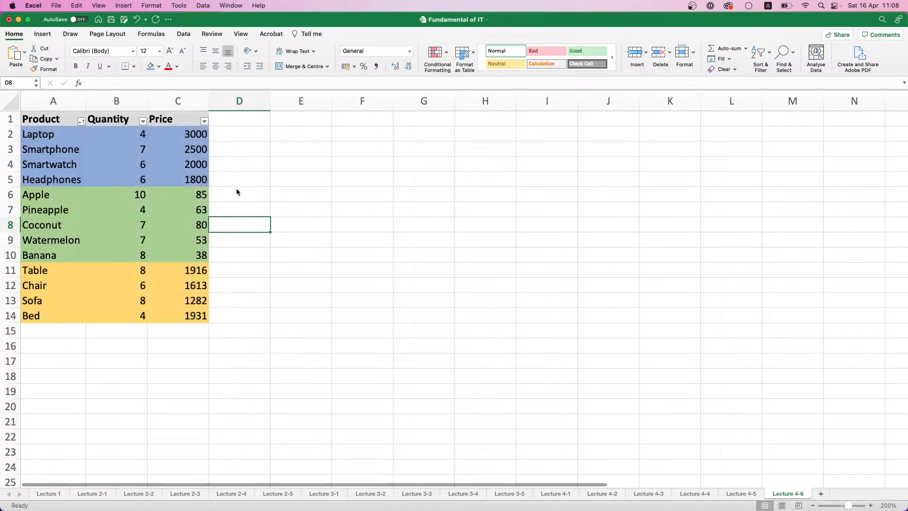
Sort the table by cell colour on the Quantity column with Light Yellow first
{"action": "left_click", "coordinate": [143, 121]}
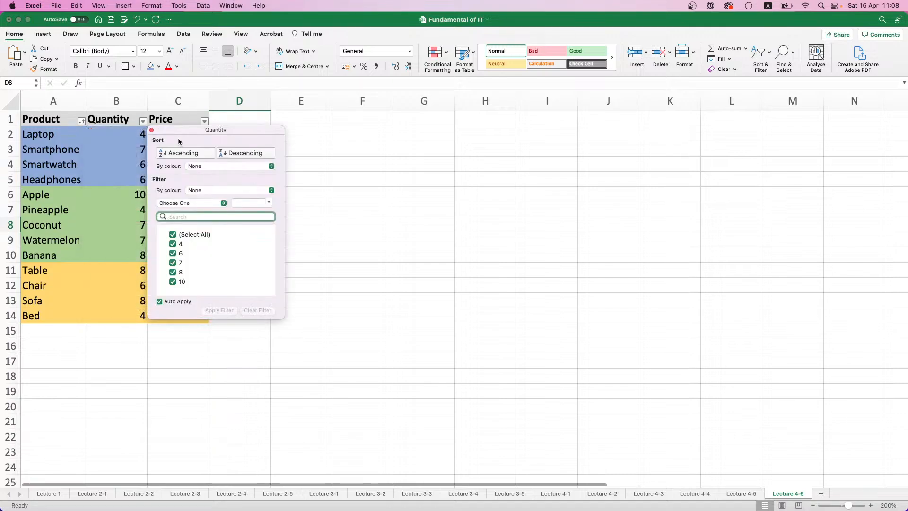
{"action": "left_click", "coordinate": [271, 167]}
{"action": "mouse_move", "coordinate": [223, 177]}
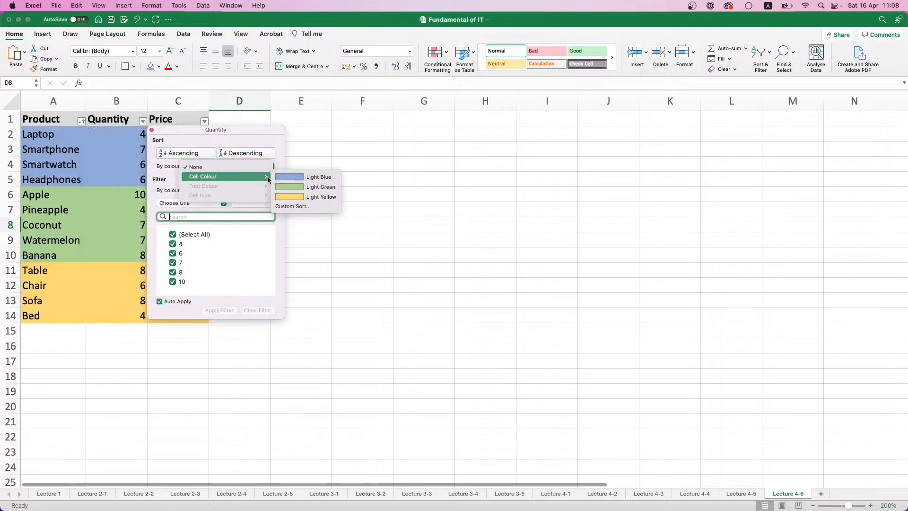
{"action": "left_click", "coordinate": [305, 196]}
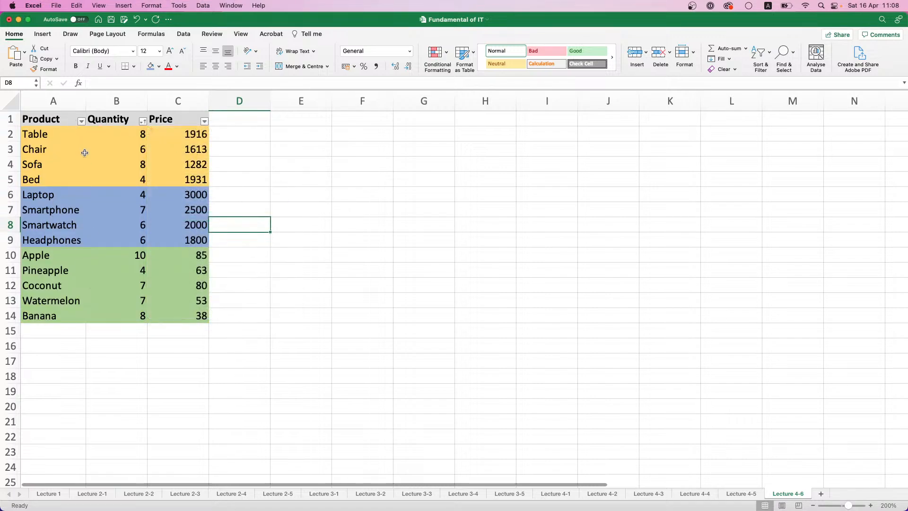
Sort the table by cell colour on the Product column with Light Blue first
{"action": "left_click", "coordinate": [82, 134]}
{"action": "left_click", "coordinate": [82, 122]}
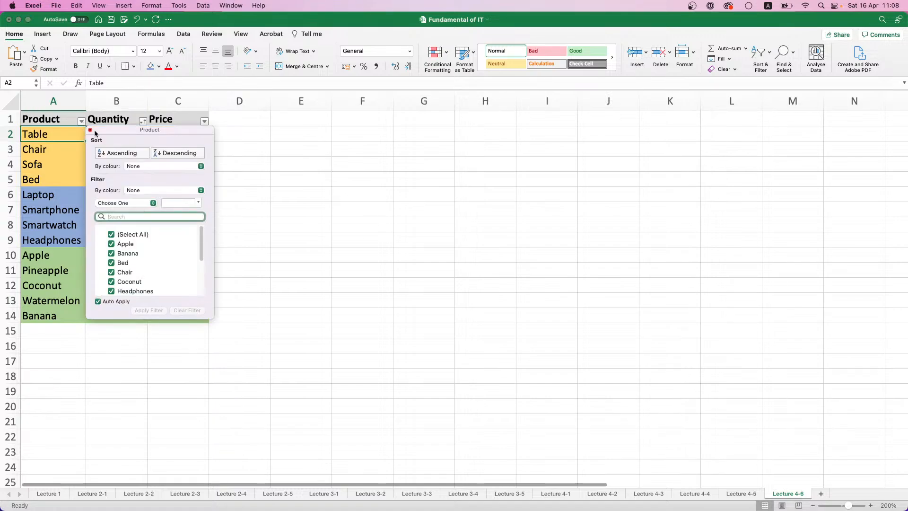
{"action": "left_click", "coordinate": [201, 166]}
{"action": "mouse_move", "coordinate": [189, 176]}
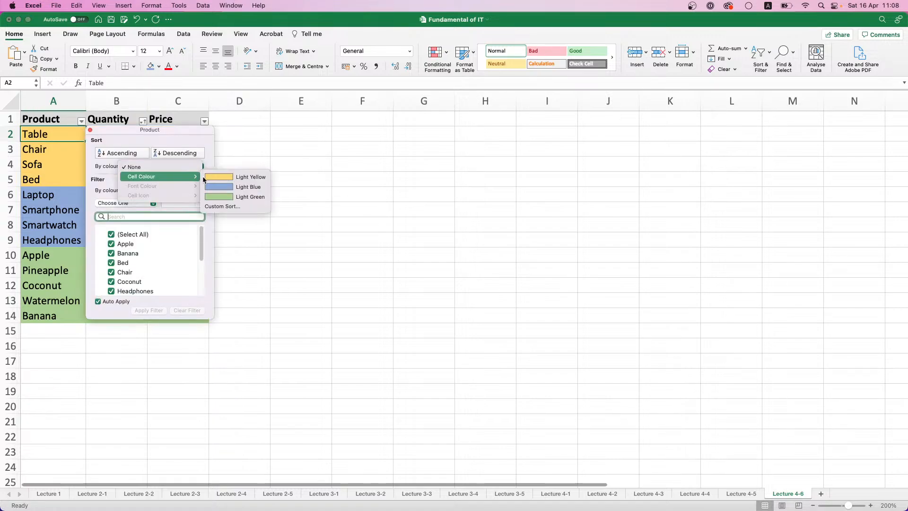
{"action": "left_click", "coordinate": [236, 189]}
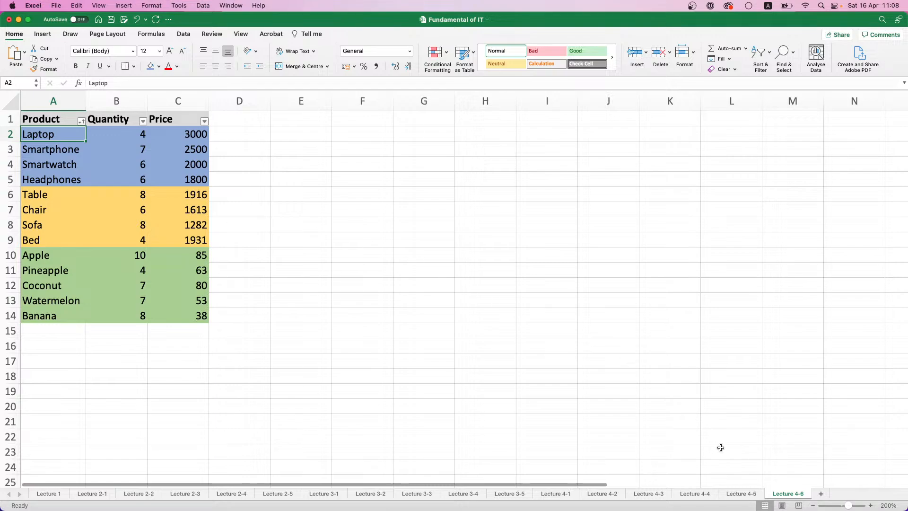
Add a new worksheet after Lecture 4-6 and name it Lecture 4-7
{"action": "left_click", "coordinate": [821, 493]}
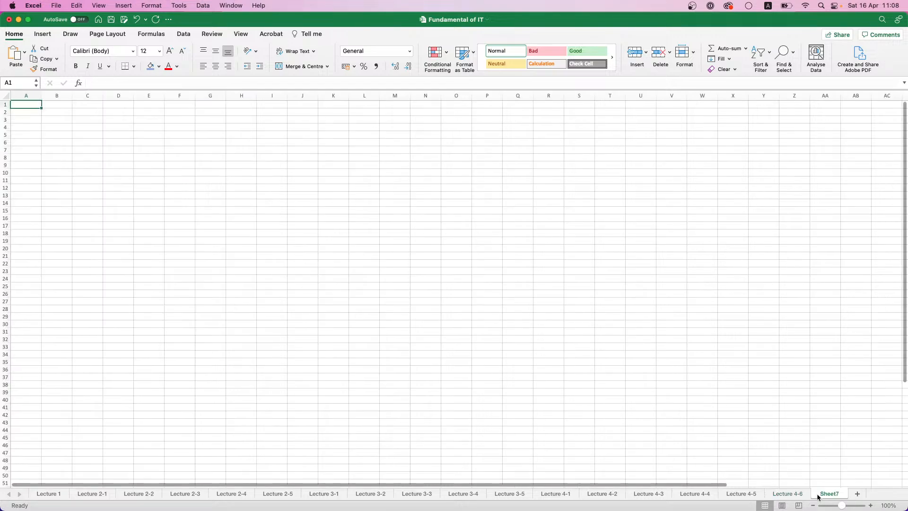
{"action": "double_click", "coordinate": [812, 494]}
{"action": "type", "text": "Le"}
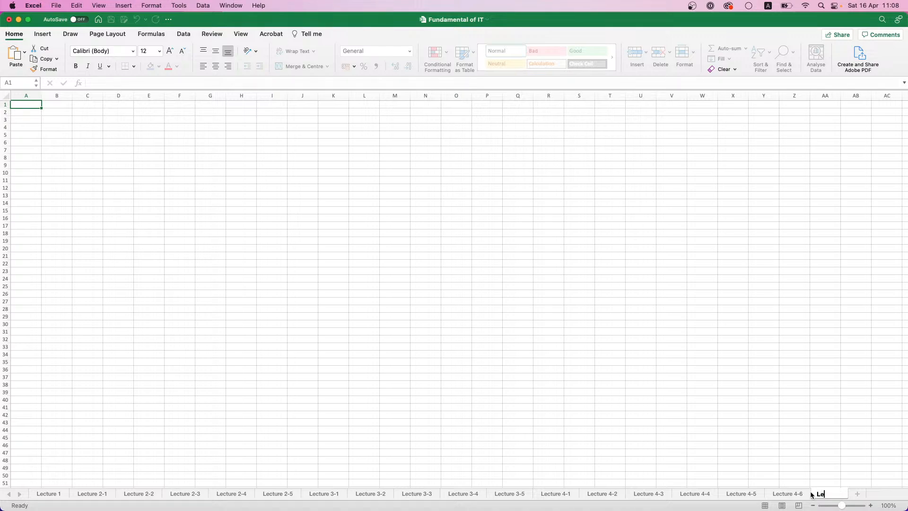
{"action": "type", "text": "cture"}
{"action": "key", "text": "Return"}
{"action": "type", "text": "4-7"}
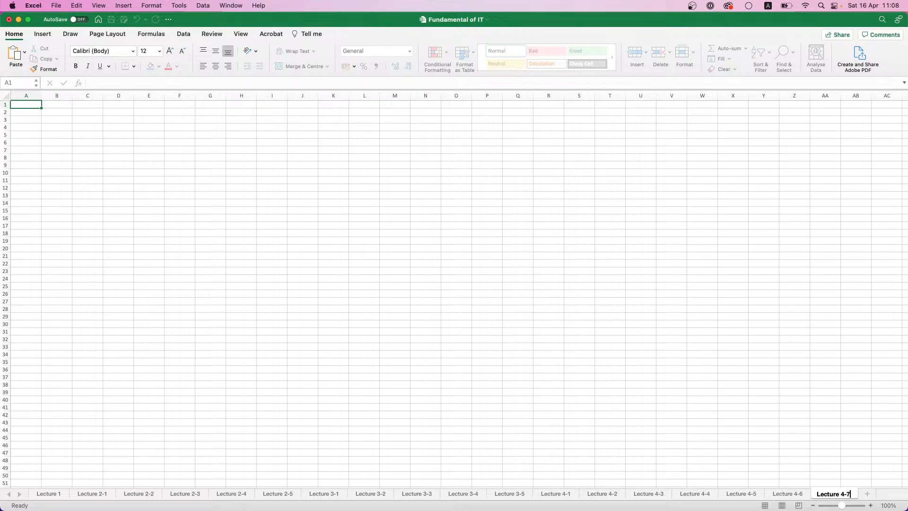
Confirm the sheet name Lecture 4-7 and set the sheet's zoom to 200%
{"action": "key", "text": "Return"}
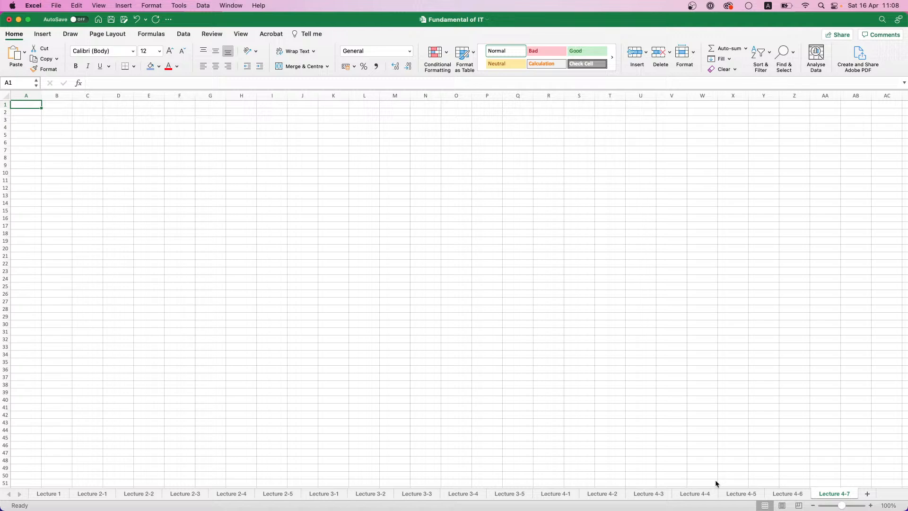
{"action": "left_click", "coordinate": [888, 506]}
{"action": "left_click", "coordinate": [431, 137]}
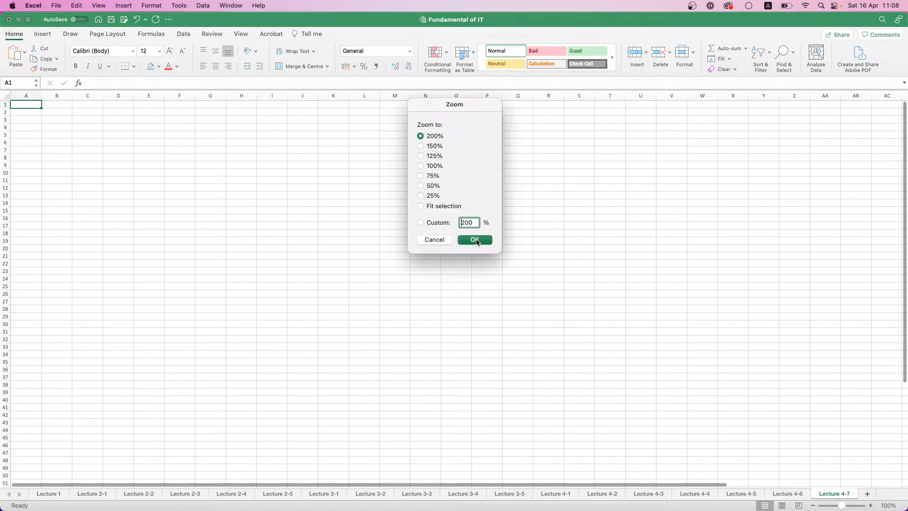
{"action": "left_click", "coordinate": [476, 241]}
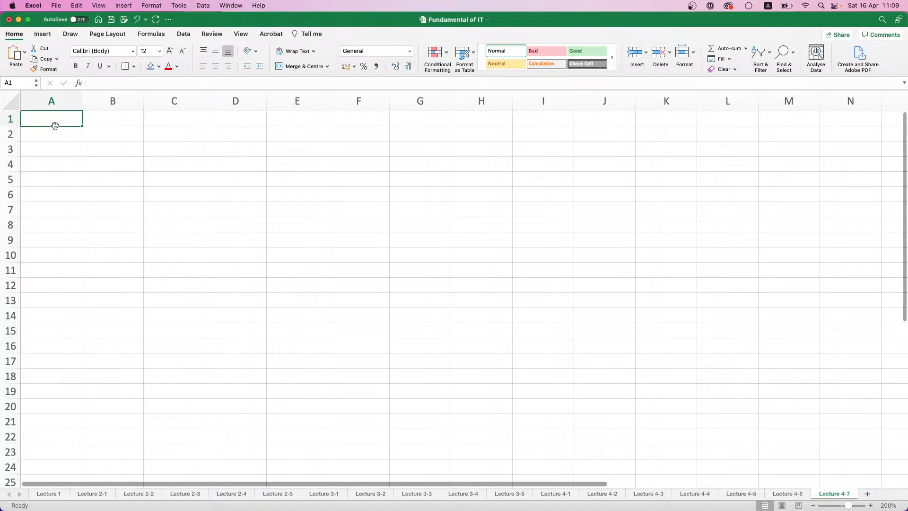
Enter the headers ID, Name, Sex, Date of Birth and Salary in cells A1 to E1
{"action": "type", "text": "ID"}
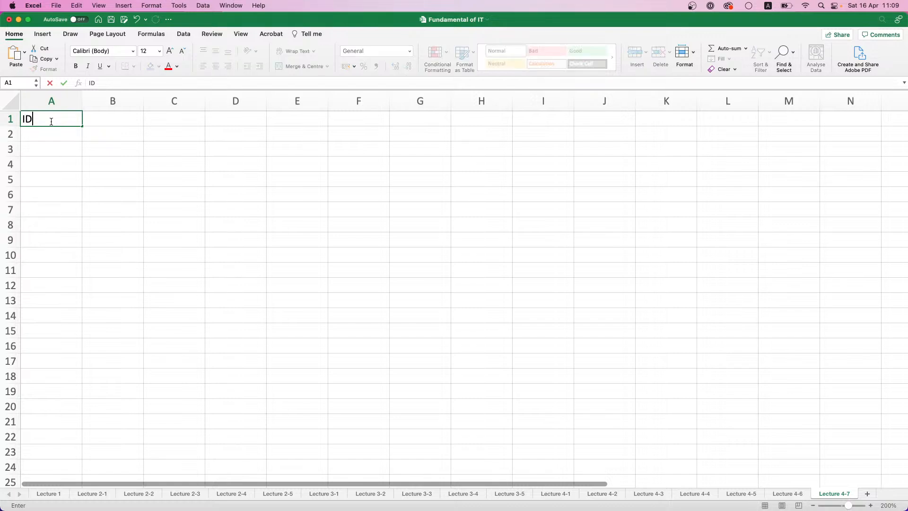
{"action": "key", "text": "Tab"}
{"action": "type", "text": "Name"}
{"action": "key", "text": "Tab"}
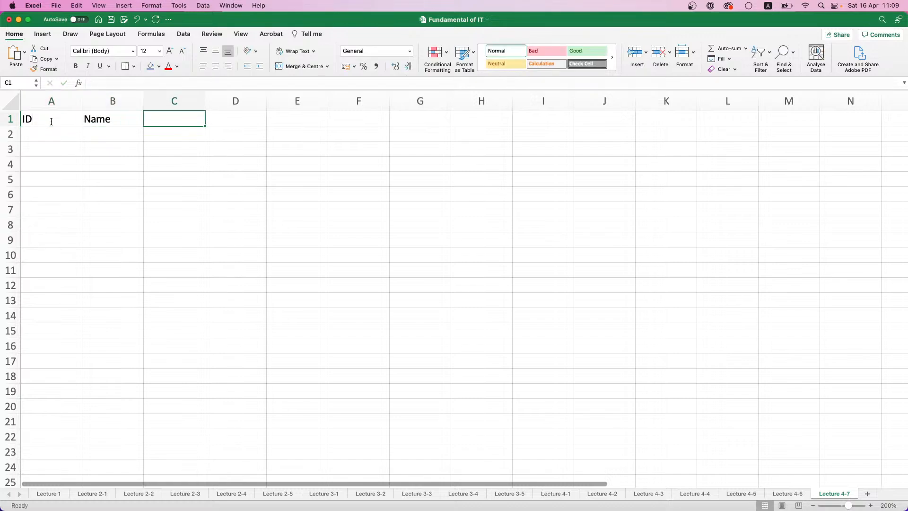
{"action": "type", "text": "Sex"}
{"action": "key", "text": "Tab"}
{"action": "type", "text": "Da"}
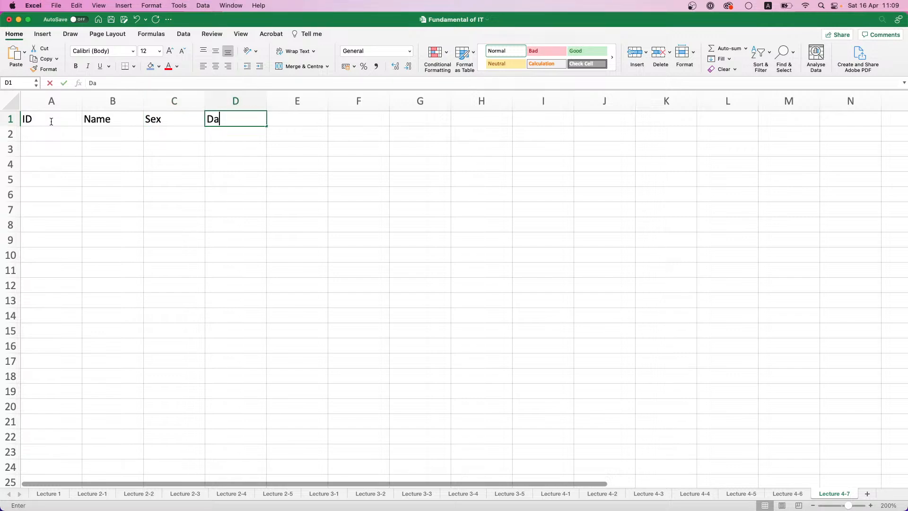
{"action": "type", "text": "te of Birth"}
{"action": "key", "text": "Tab"}
{"action": "type", "text": "Salart"}
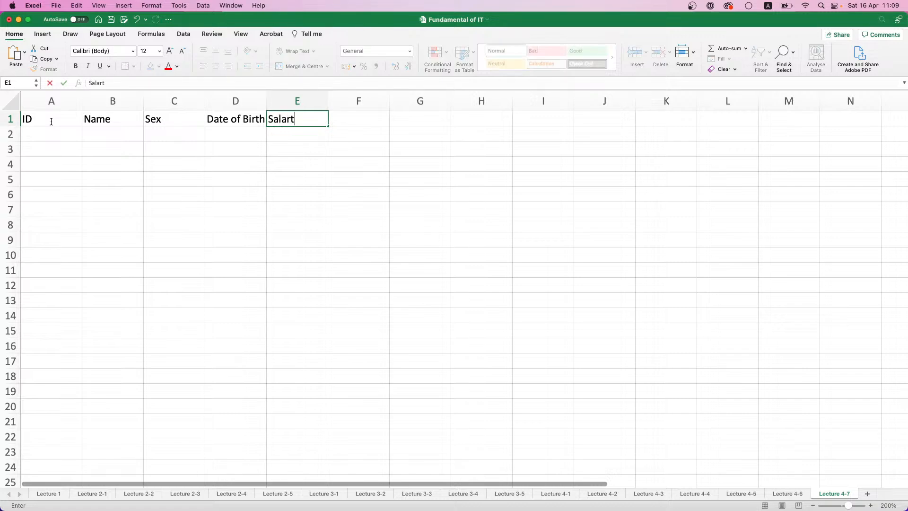
{"action": "key", "text": "BackSpace"}
{"action": "type", "text": "y"}
{"action": "left_click", "coordinate": [229, 171]}
Make the header row A1:E1 bold with a light grey fill and widen the Date of Birth column
{"action": "left_click_drag", "start_coordinate": [284, 119], "coordinate": [66, 116]}
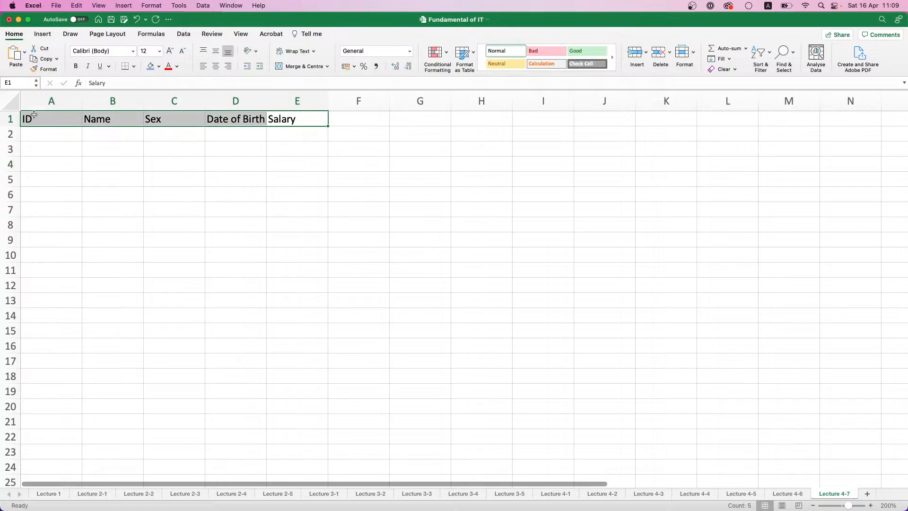
{"action": "key", "text": "super+b"}
{"action": "left_click", "coordinate": [159, 66]}
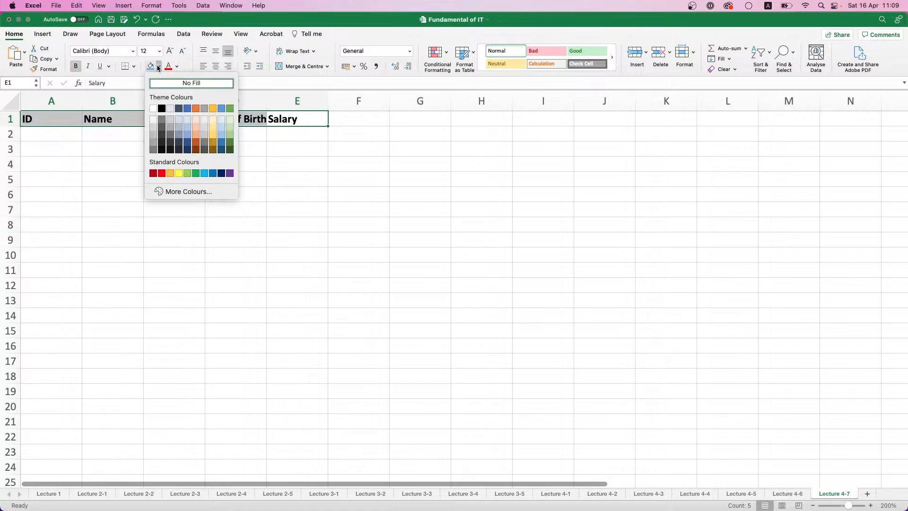
{"action": "left_click", "coordinate": [205, 129]}
{"action": "left_click", "coordinate": [123, 134]}
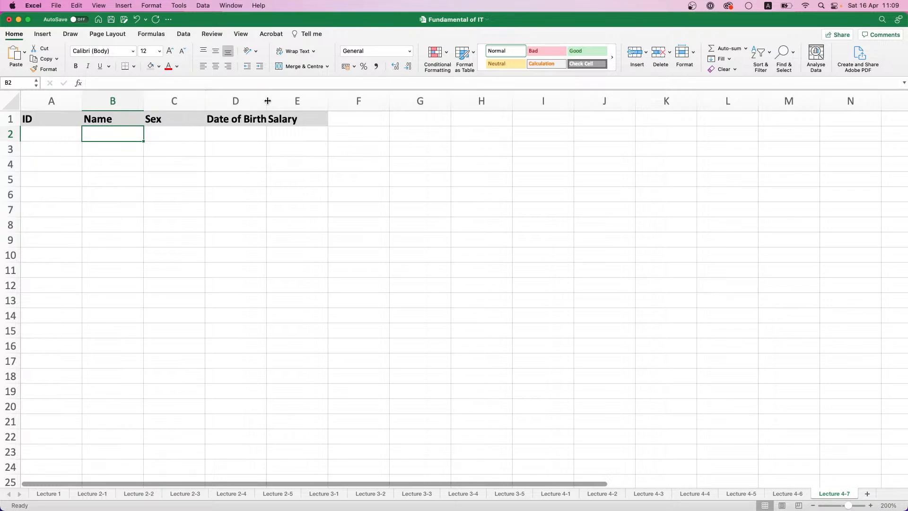
{"action": "left_click_drag", "start_coordinate": [268, 101], "coordinate": [274, 100]}
Copy the name and sex data in A2:B16 of sheet Lecture 4-1
{"action": "left_click", "coordinate": [37, 136]}
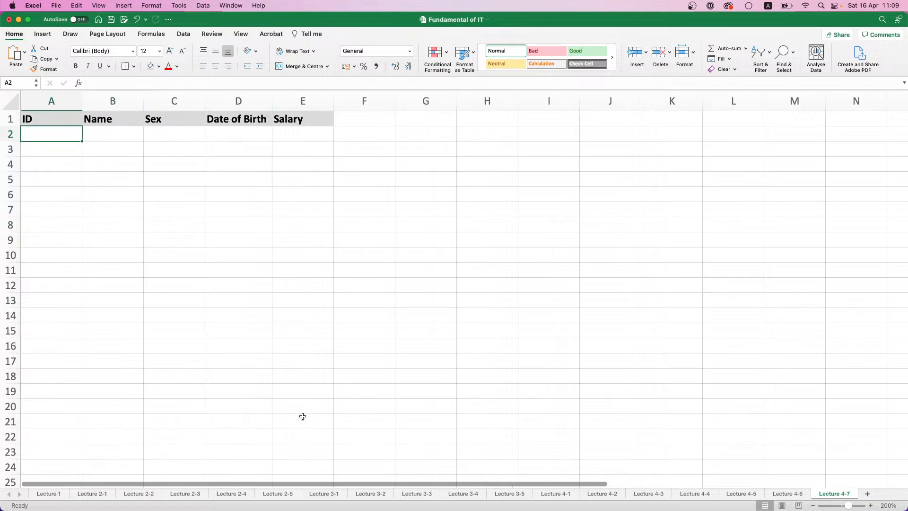
{"action": "left_click", "coordinate": [653, 494]}
{"action": "left_click", "coordinate": [691, 496]}
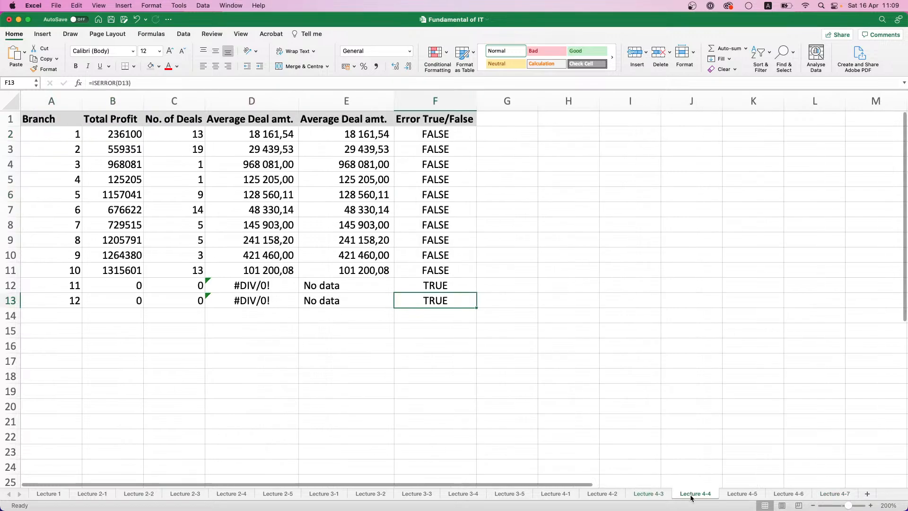
{"action": "left_click", "coordinate": [620, 496]}
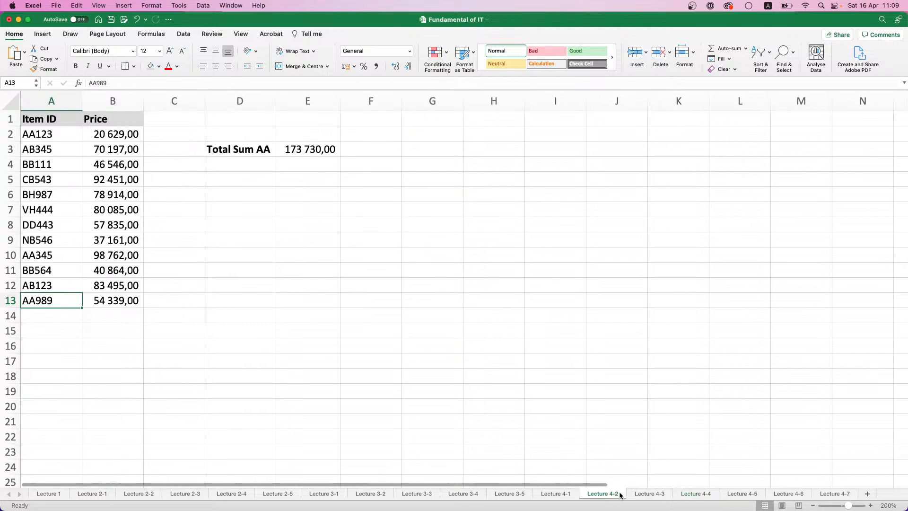
{"action": "left_click", "coordinate": [563, 495]}
{"action": "left_click", "coordinate": [48, 159]}
{"action": "left_click_drag", "start_coordinate": [45, 132], "coordinate": [138, 328]}
{"action": "key", "text": "super+c"}
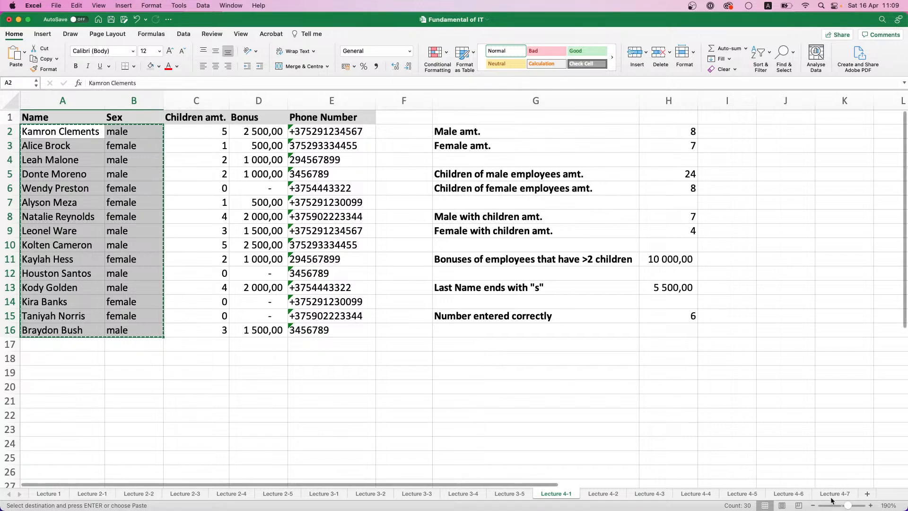
Paste the copied data into Lecture 4-7 starting at B2 and fit the Name column to its contents
{"action": "left_click", "coordinate": [833, 495]}
{"action": "key", "text": "super+v"}
{"action": "key", "text": "super+z"}
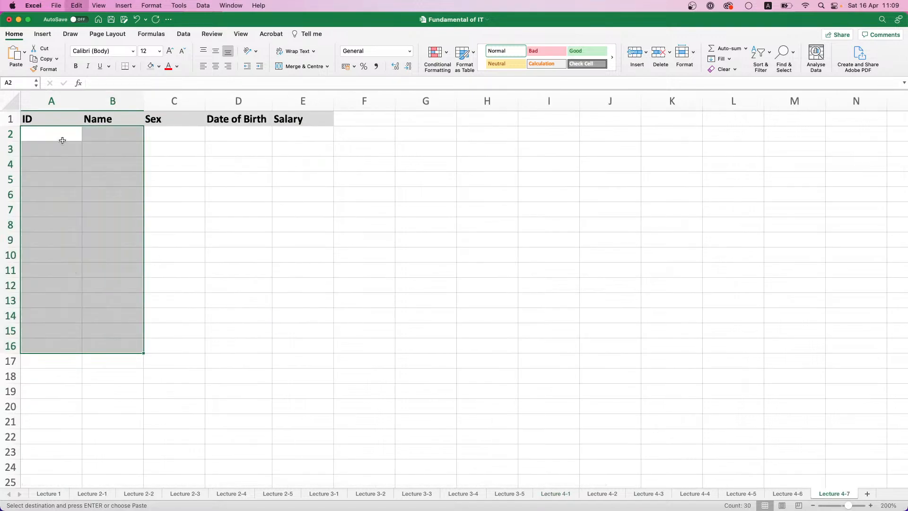
{"action": "left_click", "coordinate": [127, 137]}
{"action": "key", "text": "super+v"}
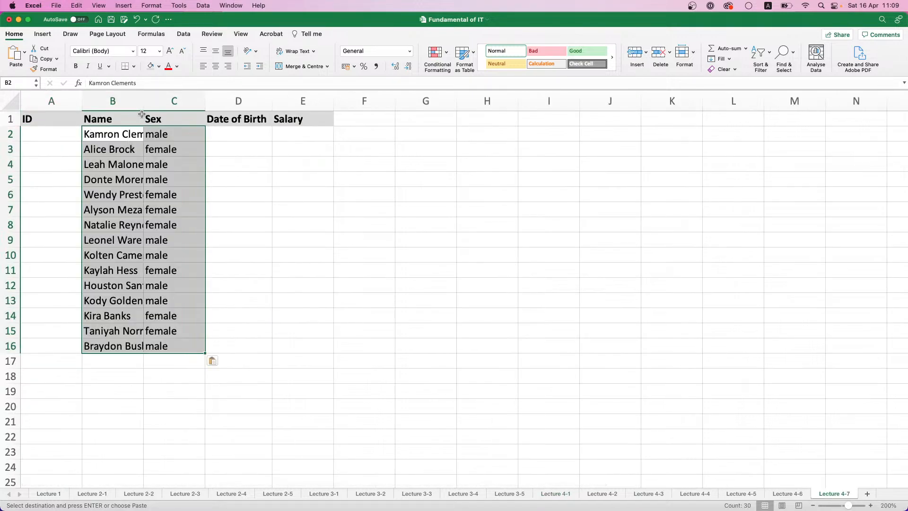
{"action": "left_click", "coordinate": [141, 101]}
{"action": "left_click", "coordinate": [146, 100]}
{"action": "double_click", "coordinate": [144, 100]}
Fill the ID column in A2:A16 with a number series starting at 1
{"action": "left_click", "coordinate": [64, 136]}
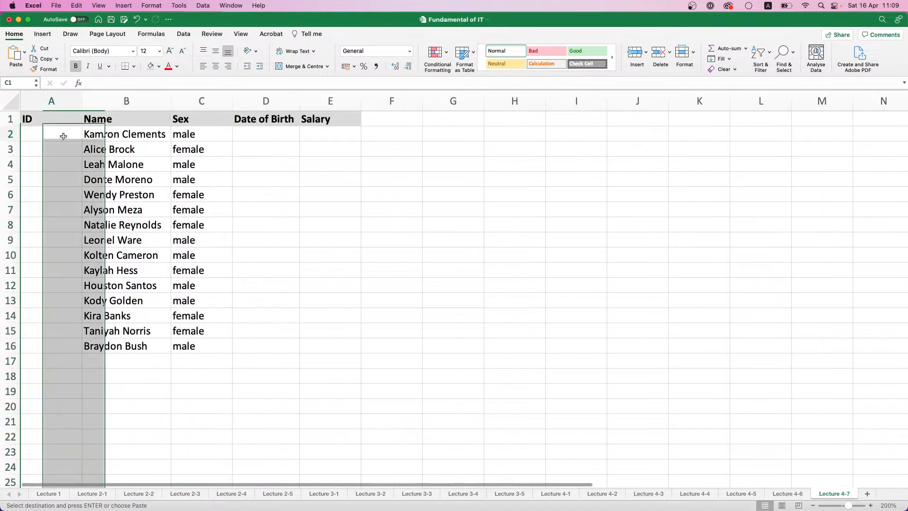
{"action": "type", "text": "1"}
{"action": "key", "text": "Return"}
{"action": "left_click", "coordinate": [63, 136]}
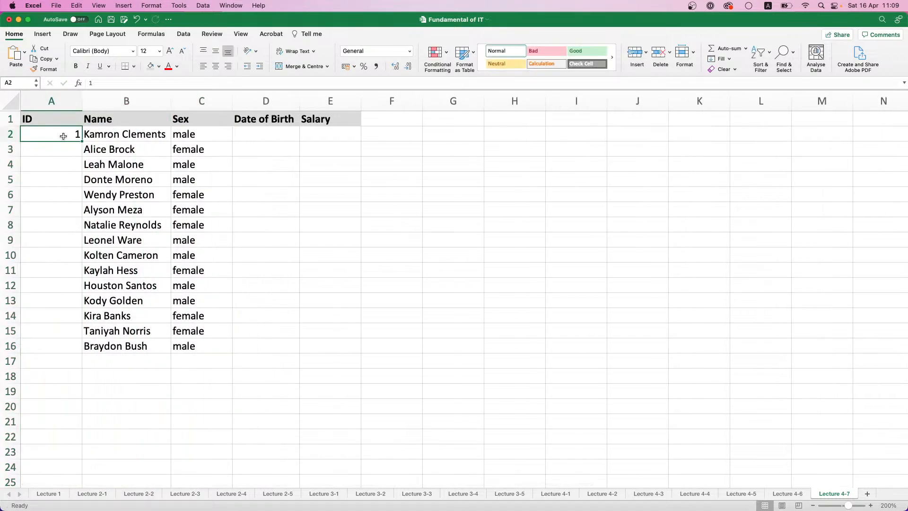
{"action": "left_click_drag", "start_coordinate": [82, 141], "coordinate": [81, 350]}
{"action": "left_click", "coordinate": [92, 361]}
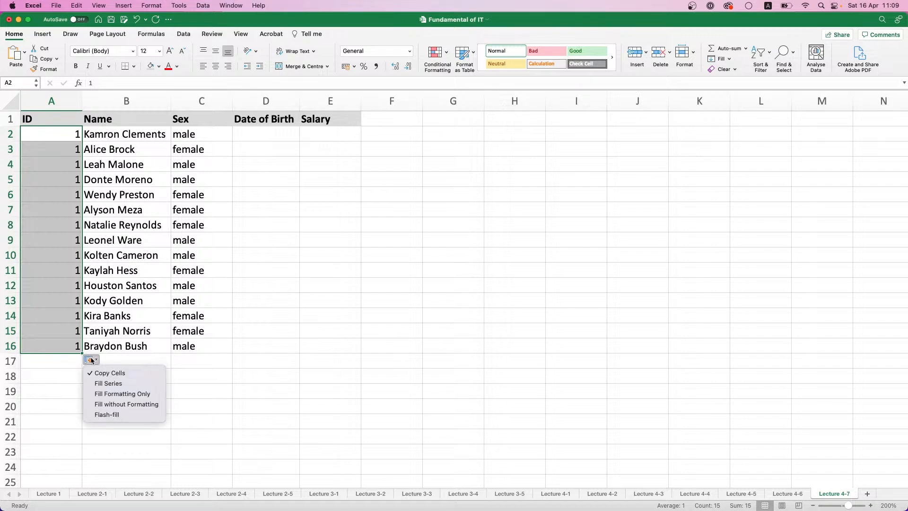
{"action": "left_click", "coordinate": [119, 383]}
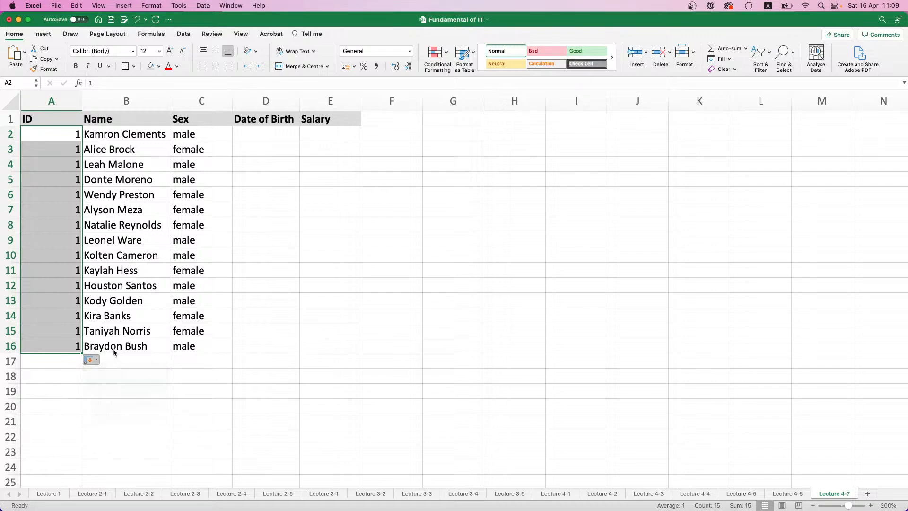
Enter the formula =RANDBETWEEN("01/01/1970";"01/01/1995") in the first Date of Birth cell, D2
{"action": "left_click", "coordinate": [160, 199]}
{"action": "left_click", "coordinate": [264, 128]}
{"action": "type", "text": "=RAN"}
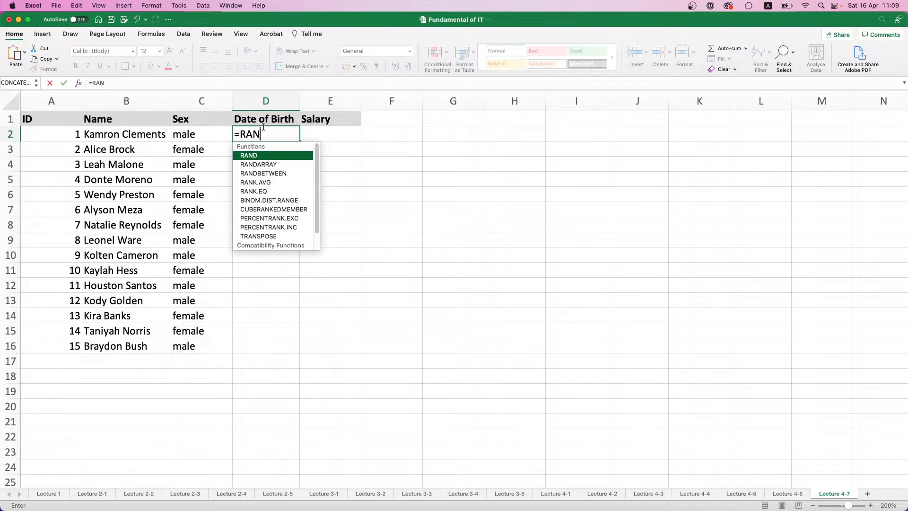
{"action": "double_click", "coordinate": [277, 173]}
{"action": "type", "text": "\""}
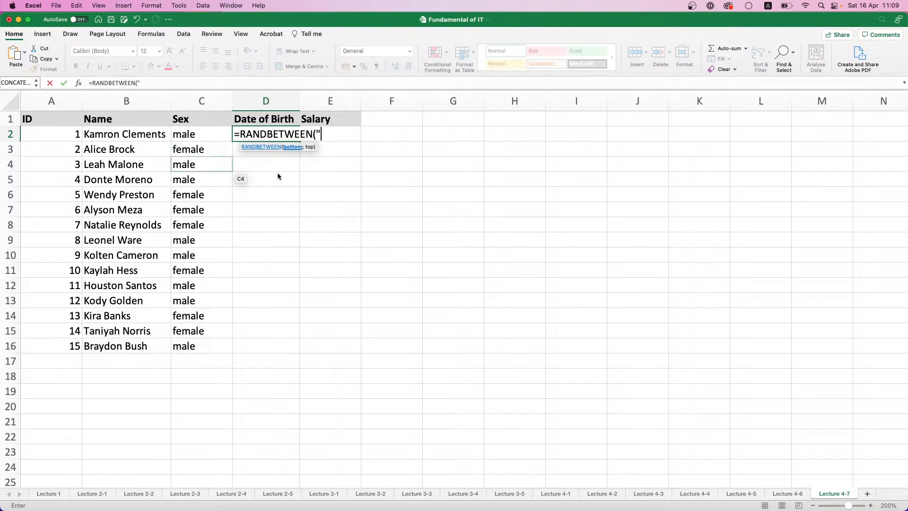
{"action": "type", "text": "01/01/1970\""}
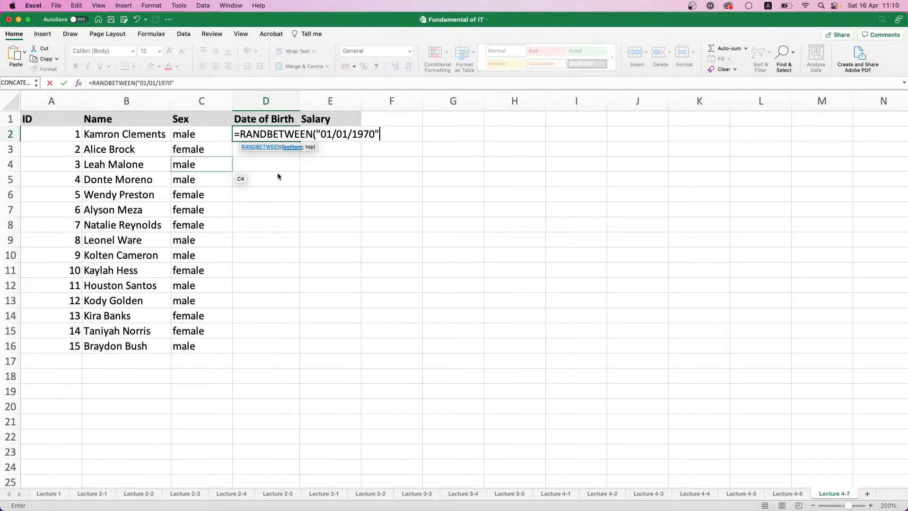
{"action": "type", "text": ";\"01/01/"}
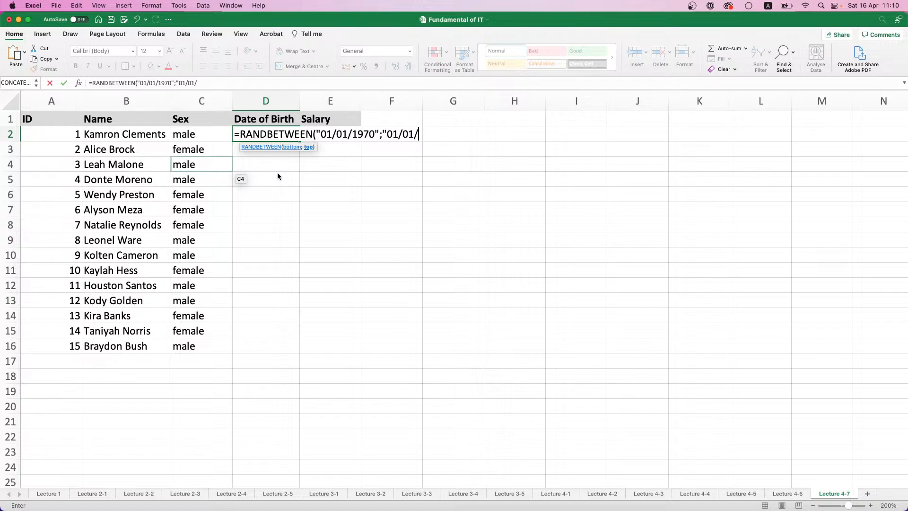
{"action": "type", "text": "1995)"}
{"action": "key", "text": "BackSpace"}
{"action": "type", "text": "\")"}
{"action": "key", "text": "Return"}
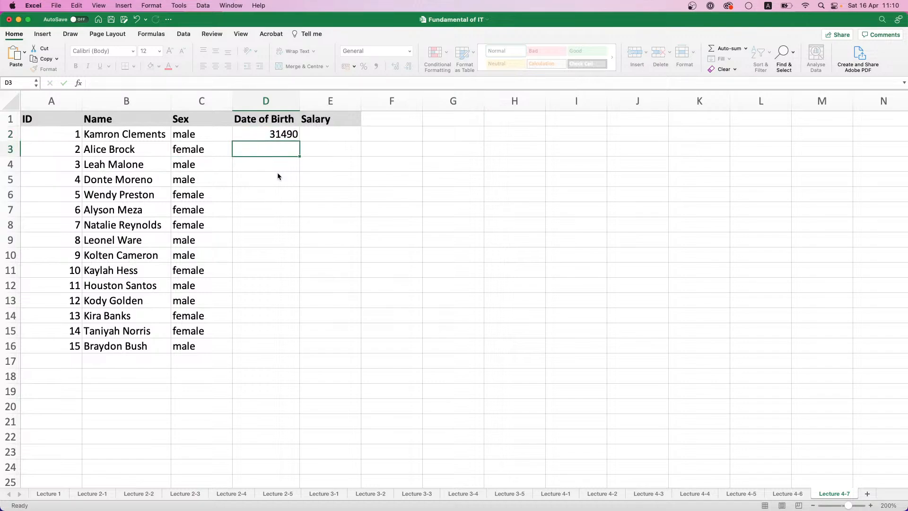
Fill the random date formula down to D16 and format the cells as Short Date
{"action": "left_click", "coordinate": [289, 135]}
{"action": "double_click", "coordinate": [301, 141]}
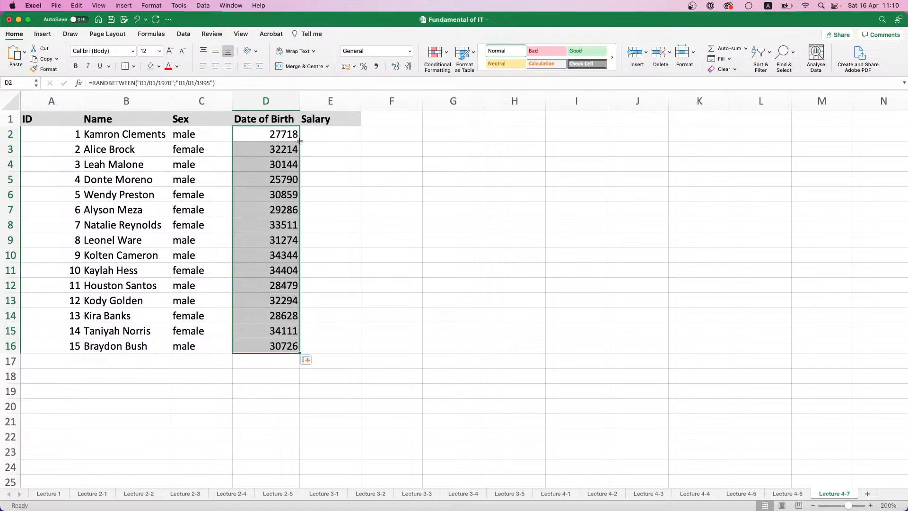
{"action": "left_click", "coordinate": [409, 52]}
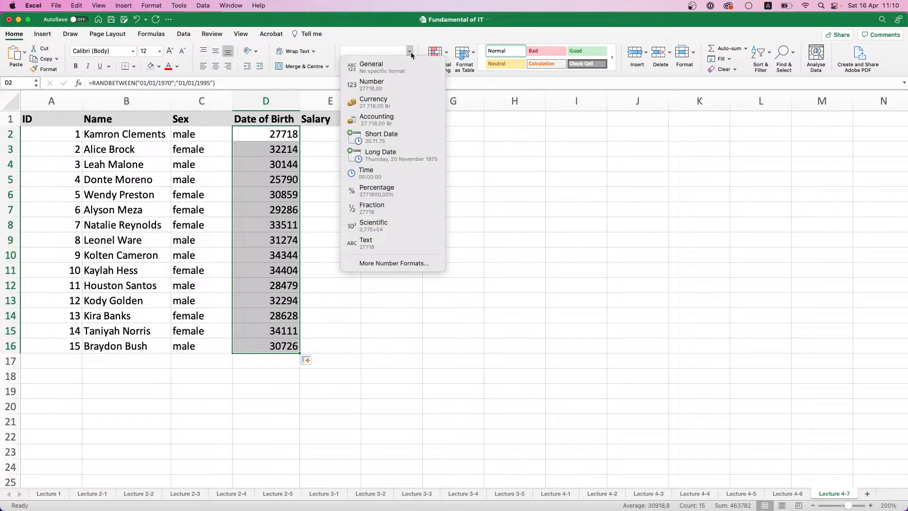
{"action": "left_click", "coordinate": [382, 138]}
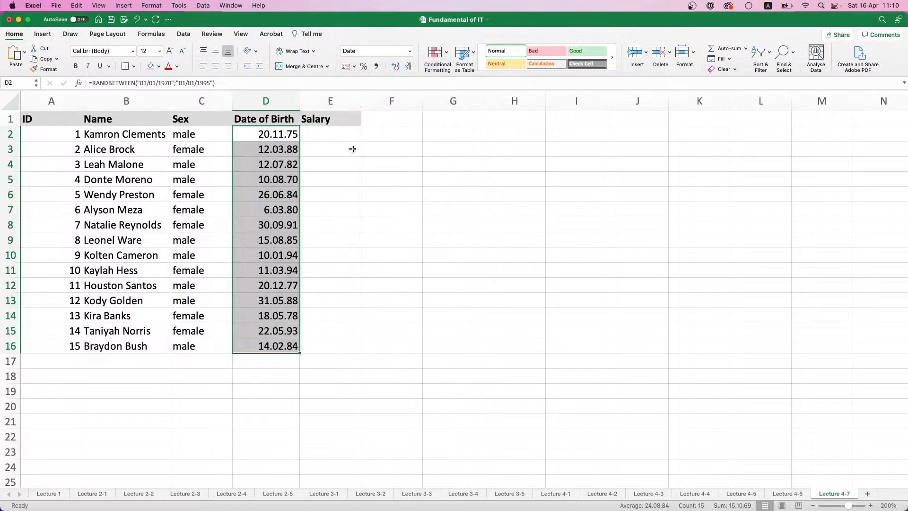
Replace the formulas in D2:D16 with fixed dates by copying the range and pasting it over itself as Values Only
{"action": "left_click", "coordinate": [322, 136]}
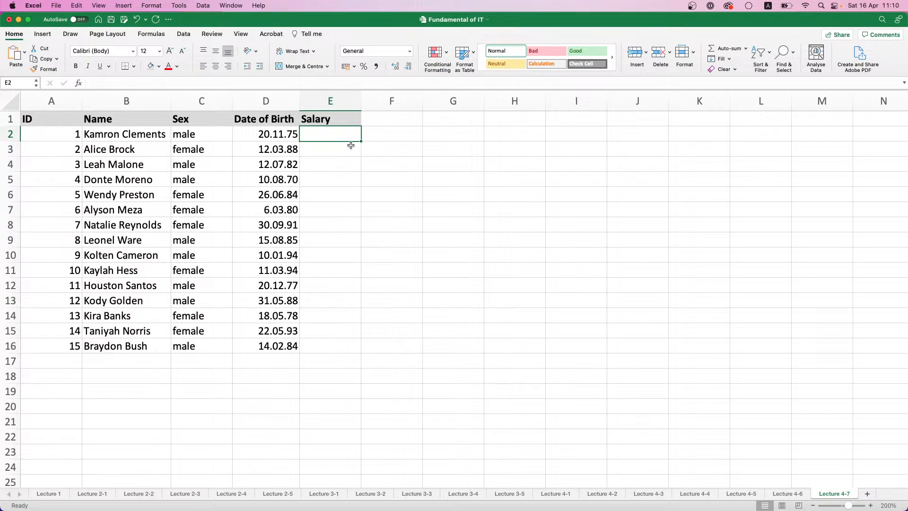
{"action": "left_click", "coordinate": [281, 135]}
{"action": "left_click_drag", "start_coordinate": [281, 135], "coordinate": [272, 344]}
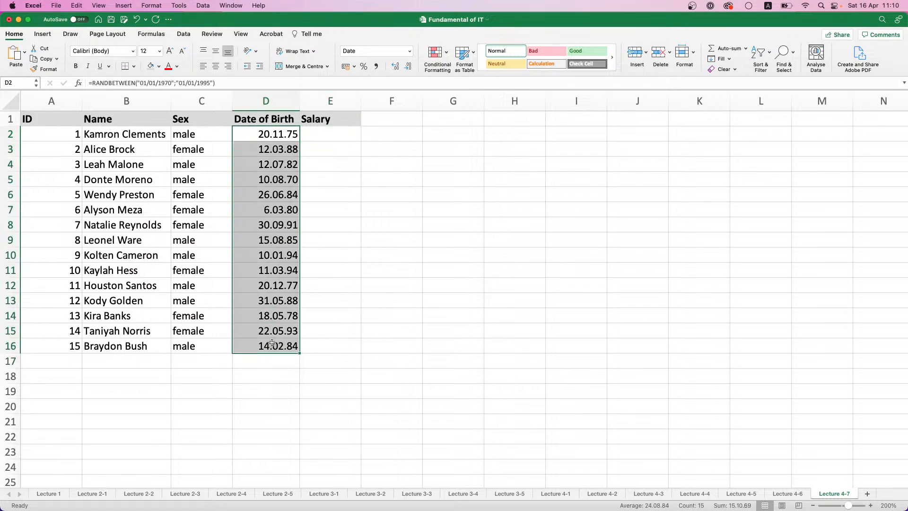
{"action": "key", "text": "super+c"}
{"action": "key", "text": "super+v"}
{"action": "left_click", "coordinate": [308, 361]}
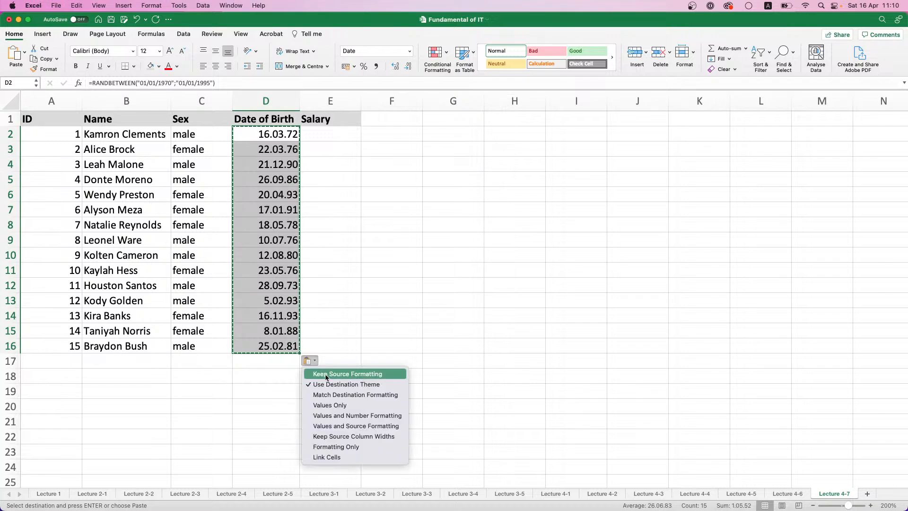
{"action": "left_click", "coordinate": [325, 403]}
{"action": "left_click", "coordinate": [326, 159]}
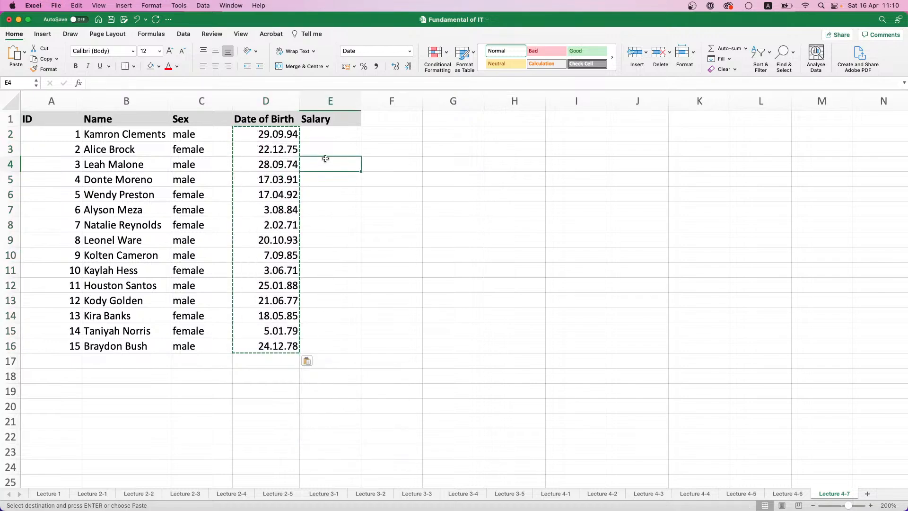
{"action": "left_click", "coordinate": [326, 129]}
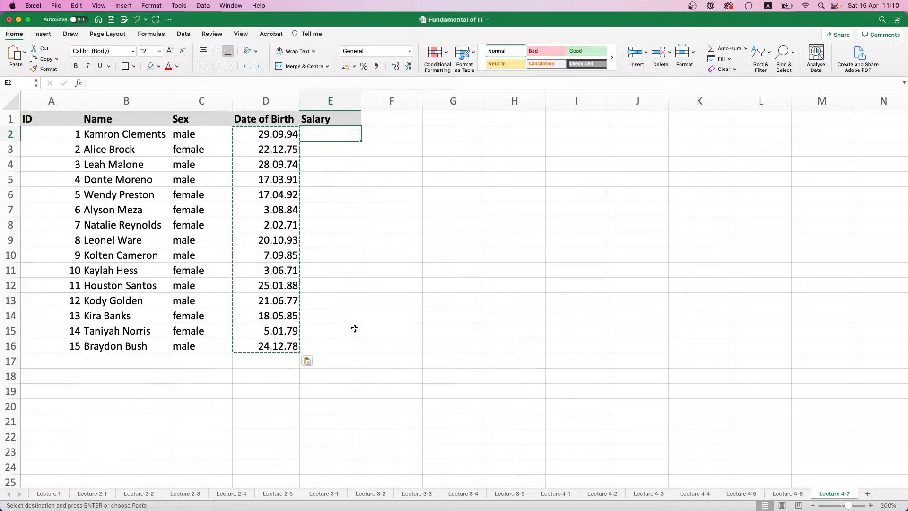
{"action": "left_click", "coordinate": [710, 494]}
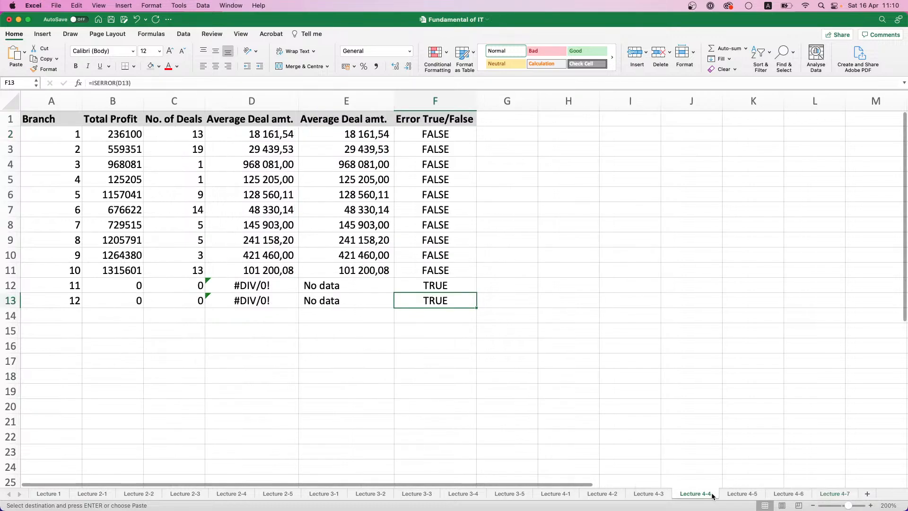
{"action": "left_click", "coordinate": [730, 494]}
{"action": "left_click_drag", "start_coordinate": [293, 134], "coordinate": [294, 335]}
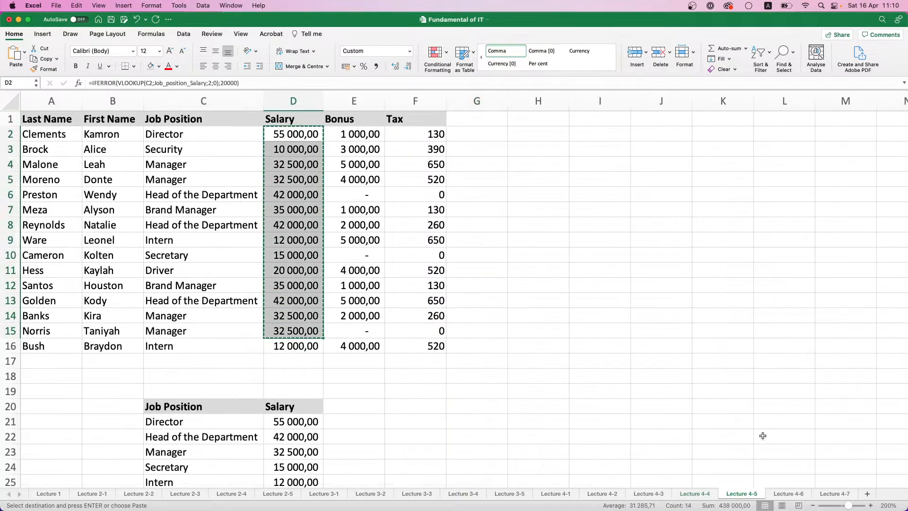
{"action": "left_click", "coordinate": [834, 494]}
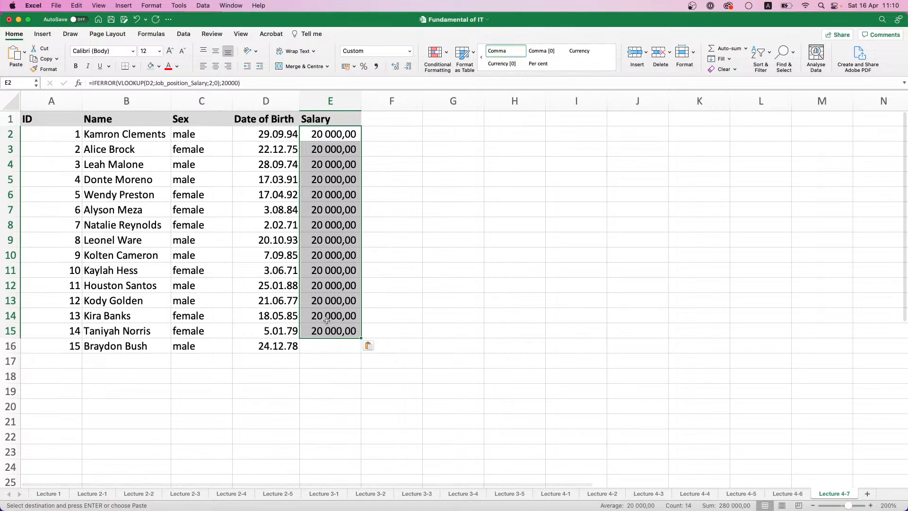
{"action": "key", "text": "Delete"}
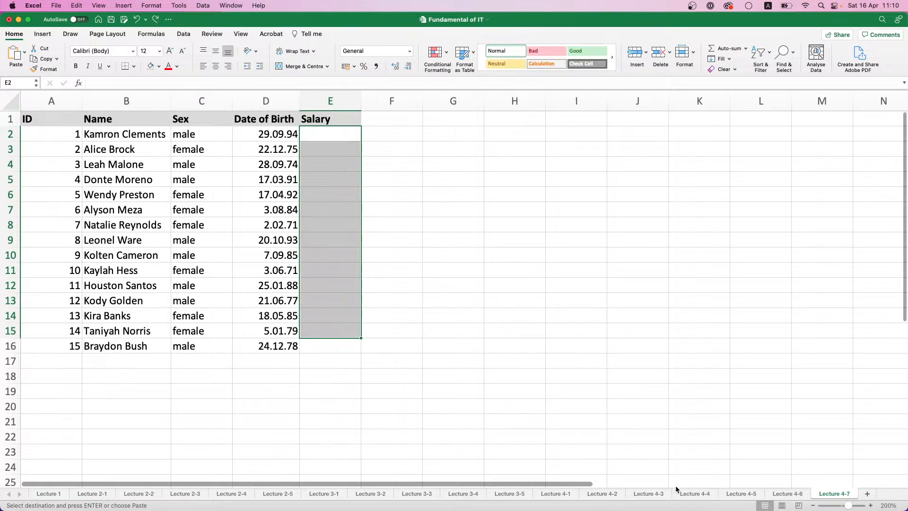
Copy all the employee salaries in D2:D16 on sheet Lecture 4-5
{"action": "left_click", "coordinate": [613, 493]}
{"action": "left_click", "coordinate": [636, 493]}
{"action": "left_click", "coordinate": [691, 496]}
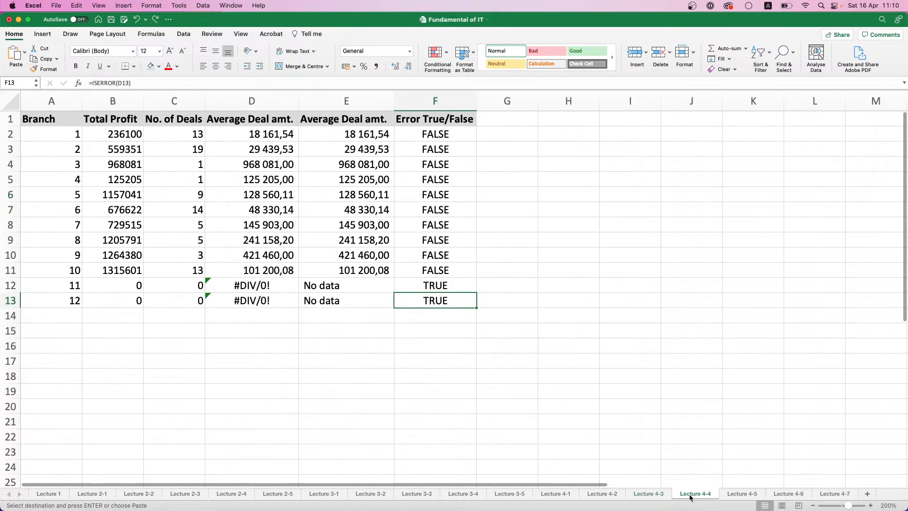
{"action": "left_click", "coordinate": [749, 496]}
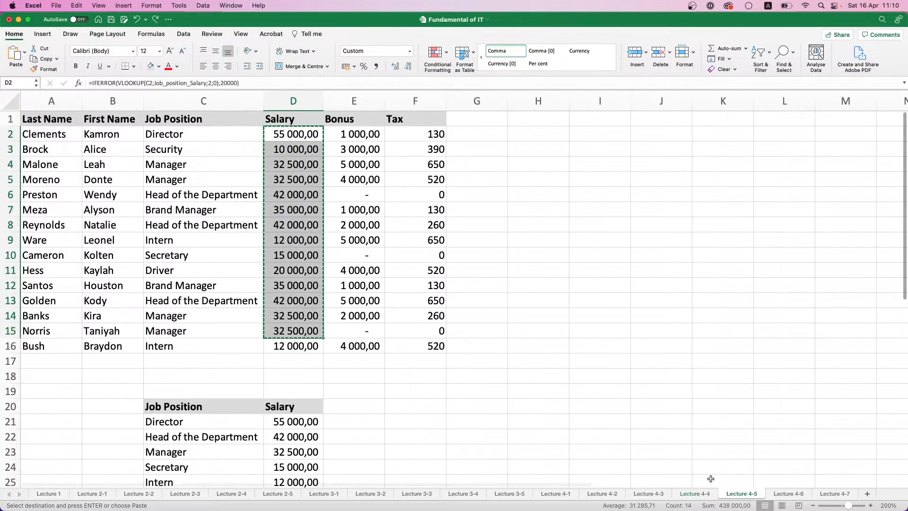
{"action": "left_click", "coordinate": [270, 348]}
{"action": "left_click_drag", "start_coordinate": [288, 346], "coordinate": [284, 135]}
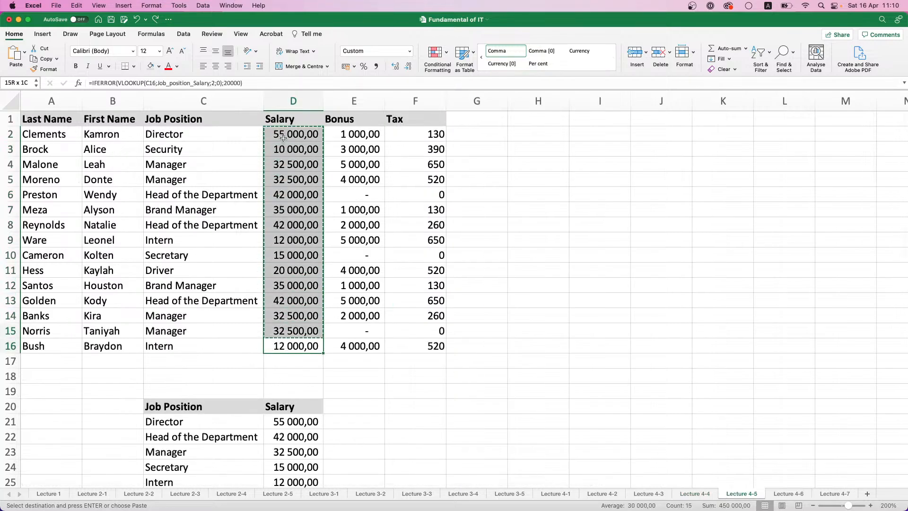
{"action": "right_click", "coordinate": [283, 135]}
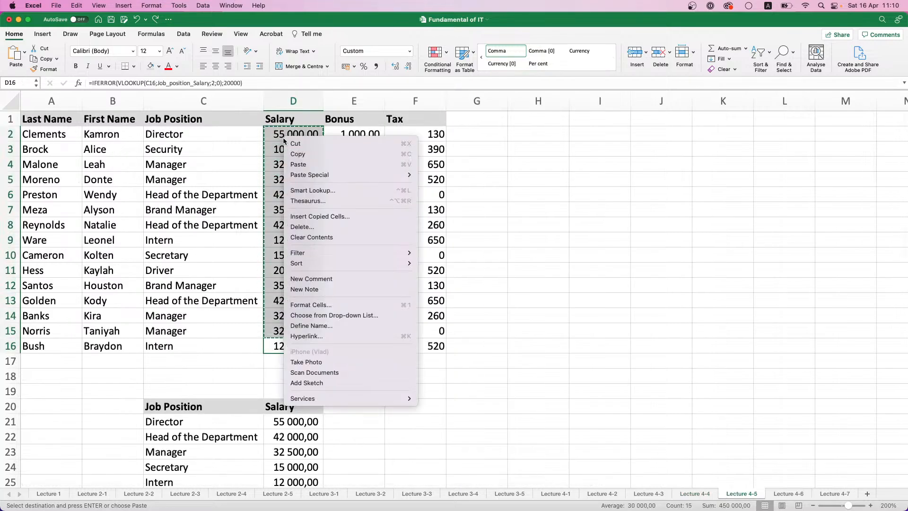
{"action": "left_click", "coordinate": [308, 154]}
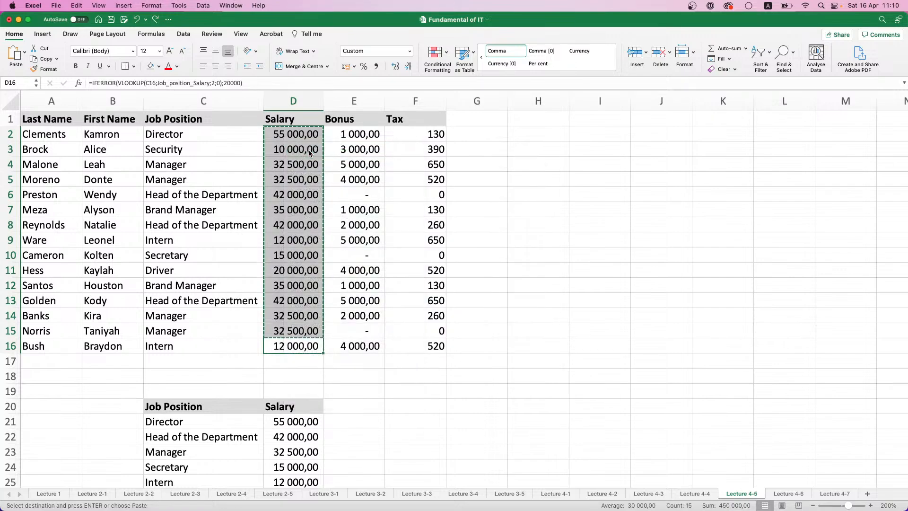
Paste the copied salaries as Values Only into E2:E16 on sheet Lecture 4-7 and format them with the comma style
{"action": "left_click", "coordinate": [835, 493]}
{"action": "left_click", "coordinate": [331, 133]}
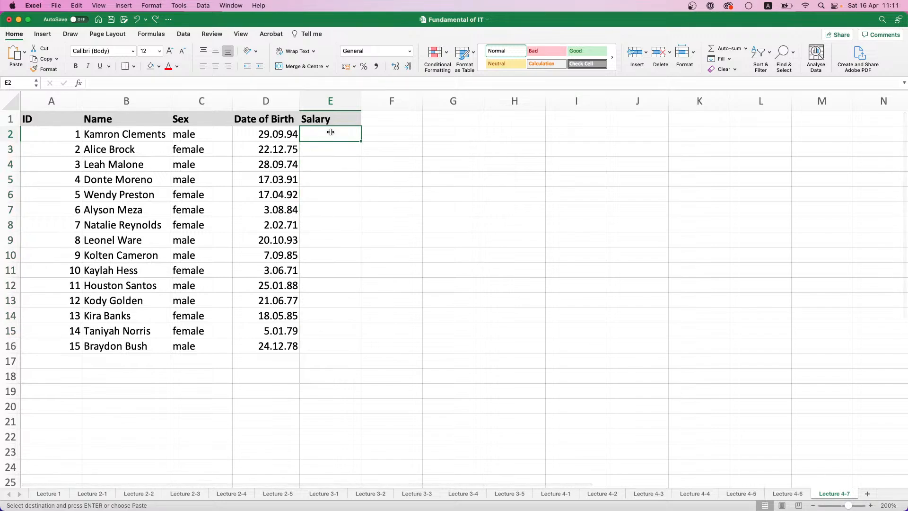
{"action": "key", "text": "super+v"}
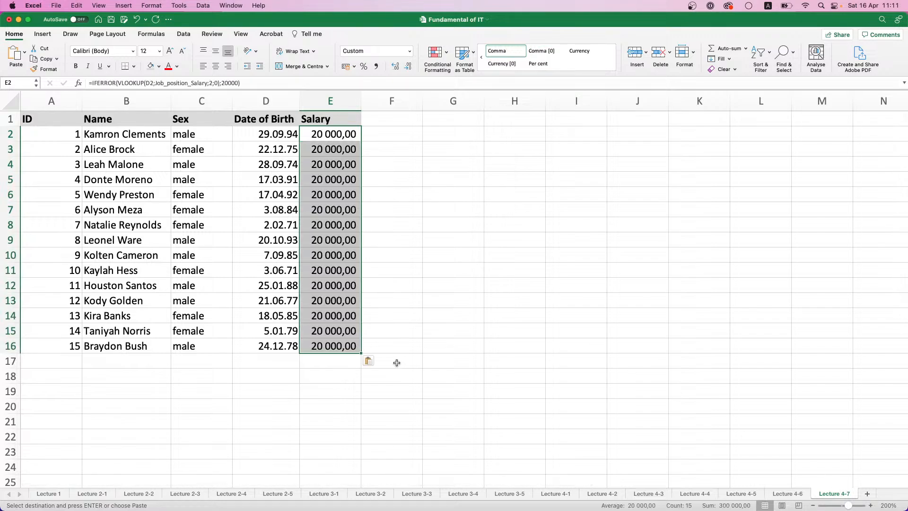
{"action": "left_click", "coordinate": [371, 361]}
{"action": "left_click", "coordinate": [391, 406]}
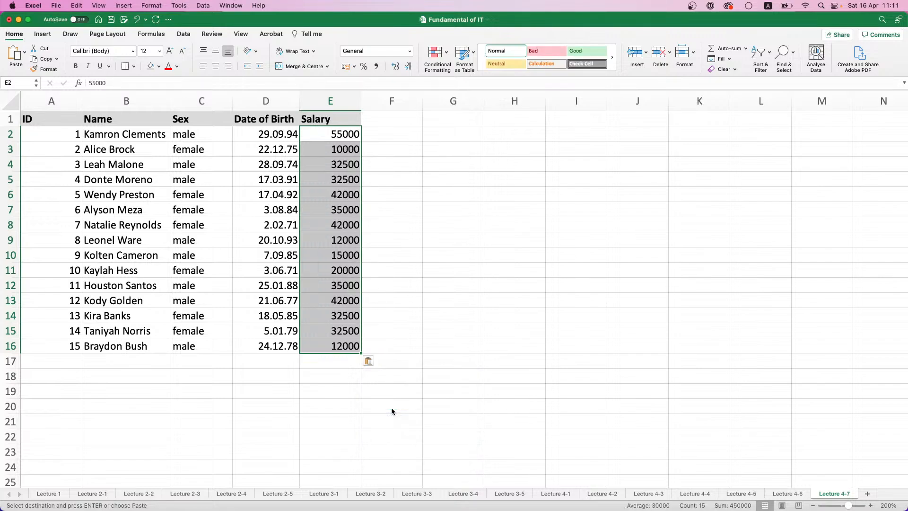
{"action": "left_click", "coordinate": [375, 67]}
{"action": "left_click", "coordinate": [386, 207]}
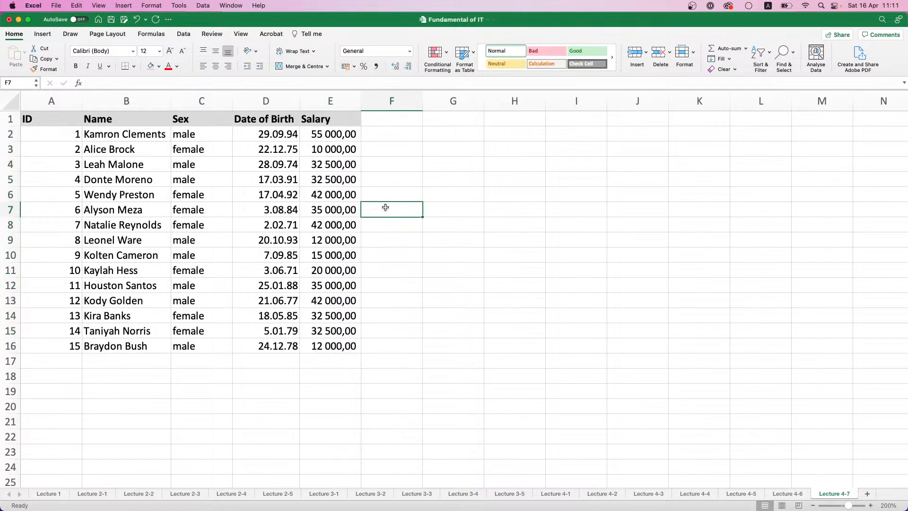
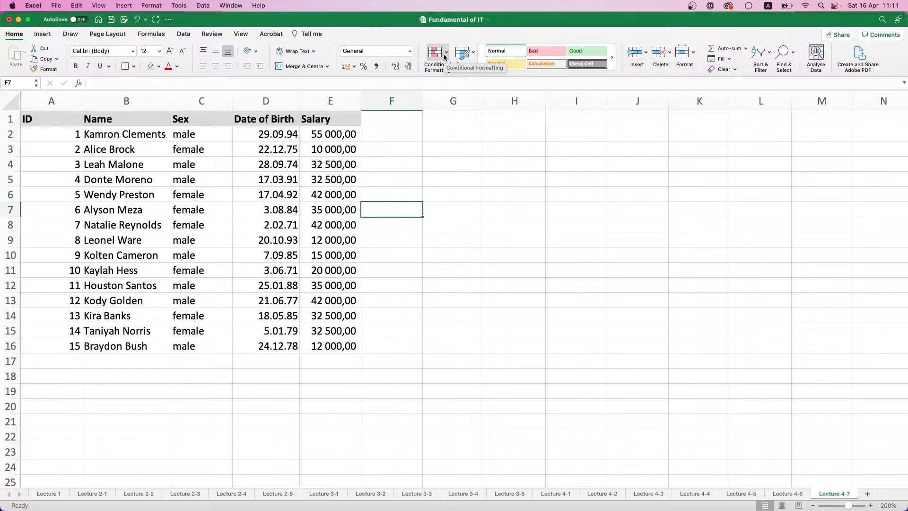
{"action": "left_click", "coordinate": [448, 56]}
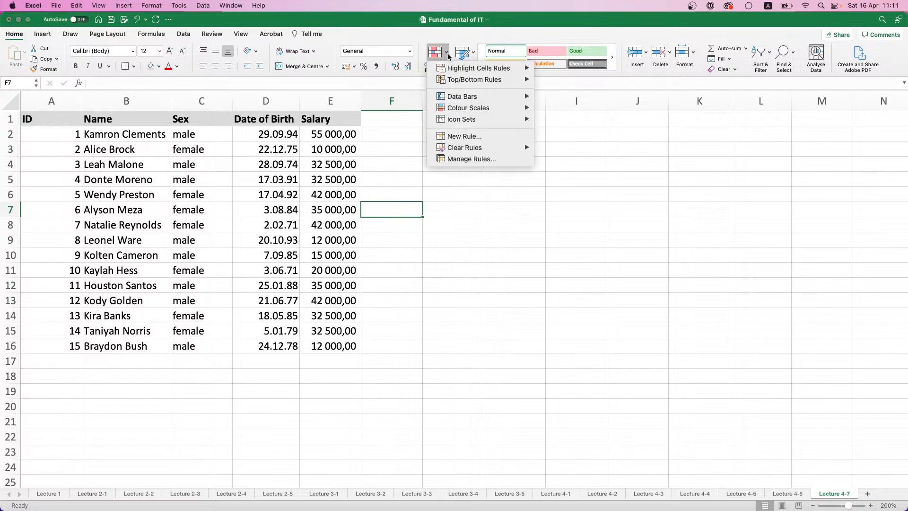
{"action": "mouse_move", "coordinate": [451, 80]}
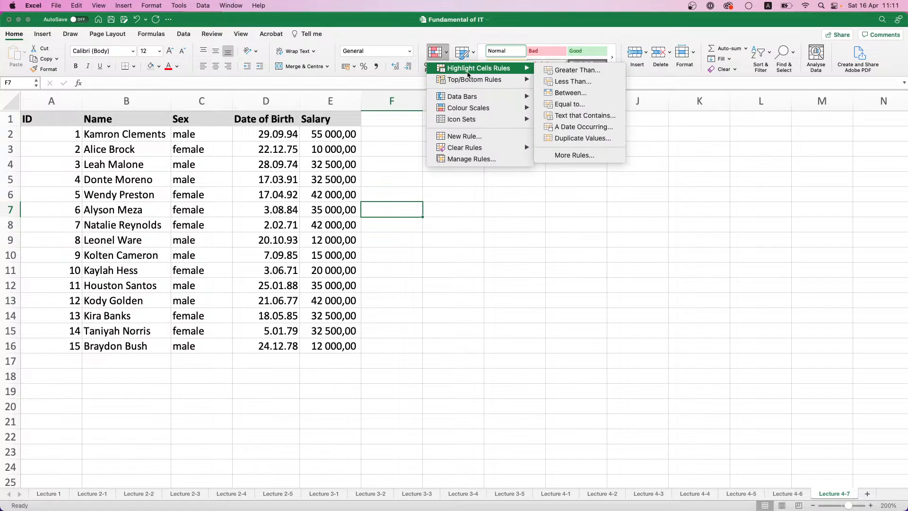
{"action": "mouse_move", "coordinate": [479, 70]}
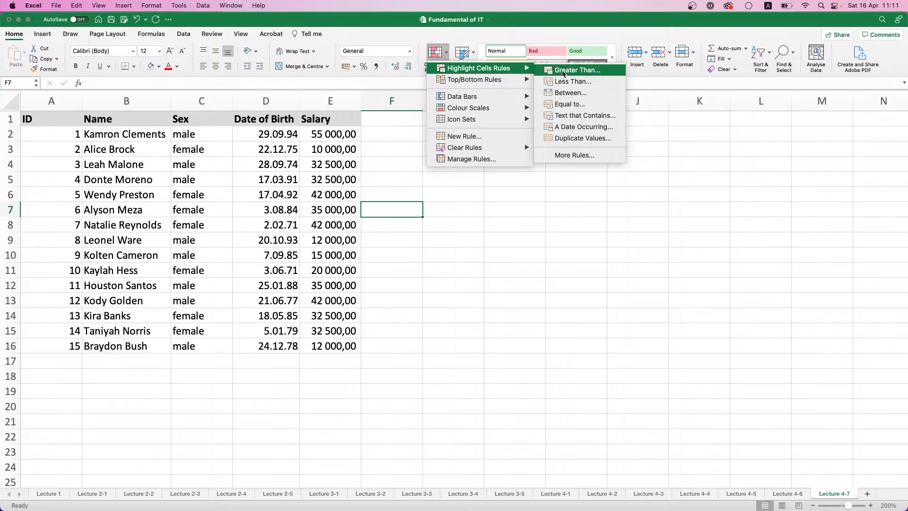
{"action": "left_click", "coordinate": [563, 71]}
{"action": "left_click_drag", "start_coordinate": [478, 120], "coordinate": [501, 126]}
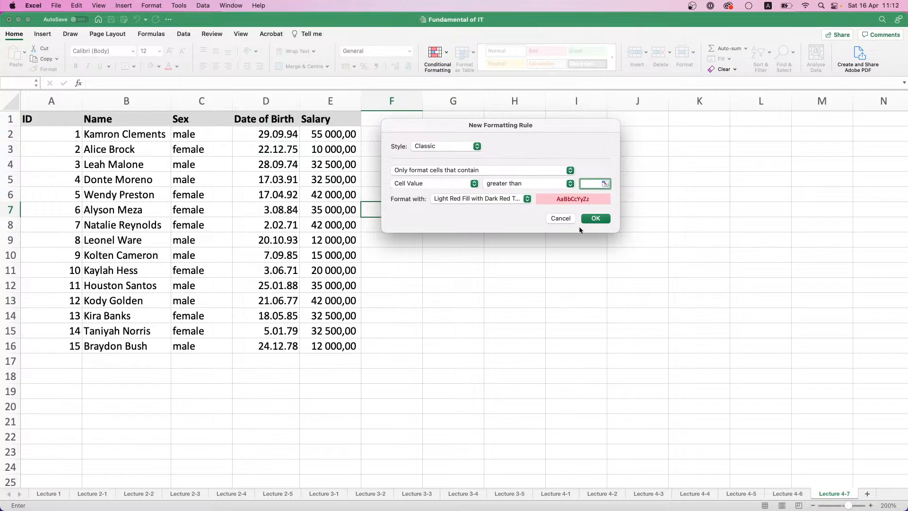
{"action": "left_click", "coordinate": [564, 219]}
Add a conditional format to cell D2 that applies light red fill with dark red text if the date is greater than 01/01/1985
{"action": "left_click", "coordinate": [271, 140]}
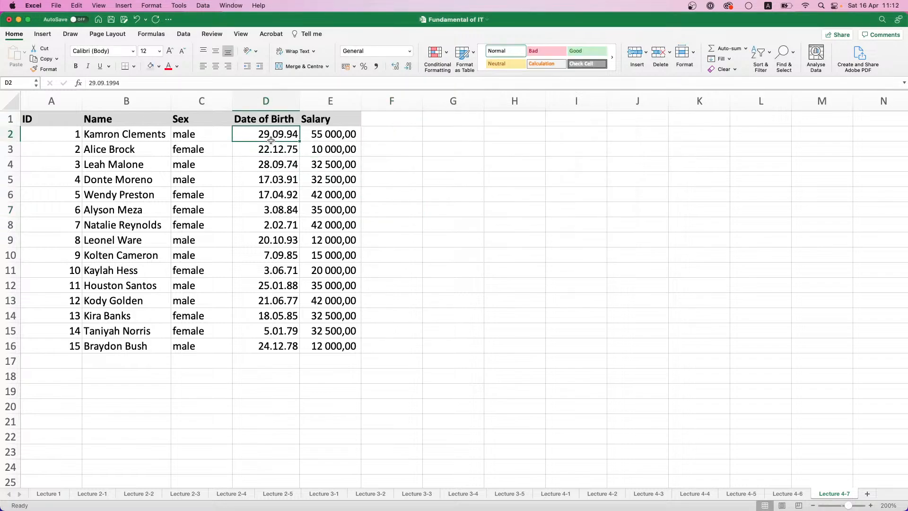
{"action": "left_click", "coordinate": [447, 54]}
{"action": "mouse_move", "coordinate": [501, 68]}
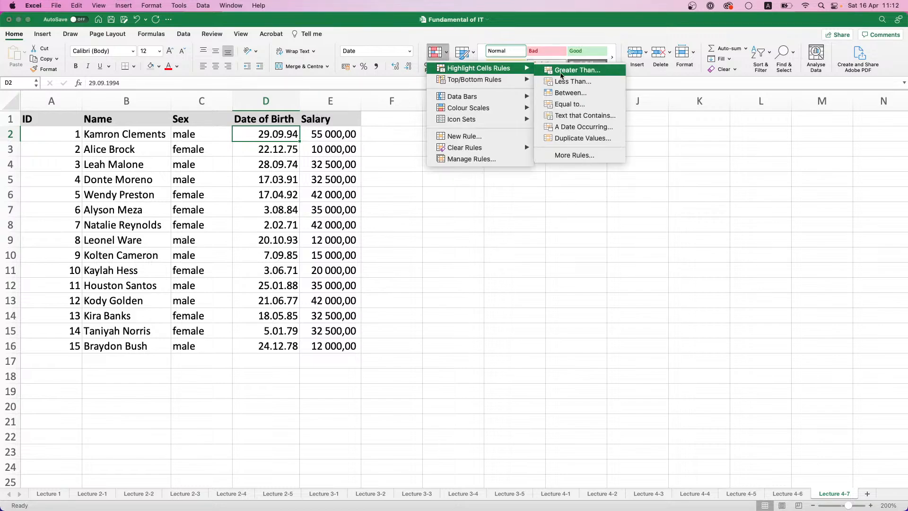
{"action": "left_click", "coordinate": [561, 74]}
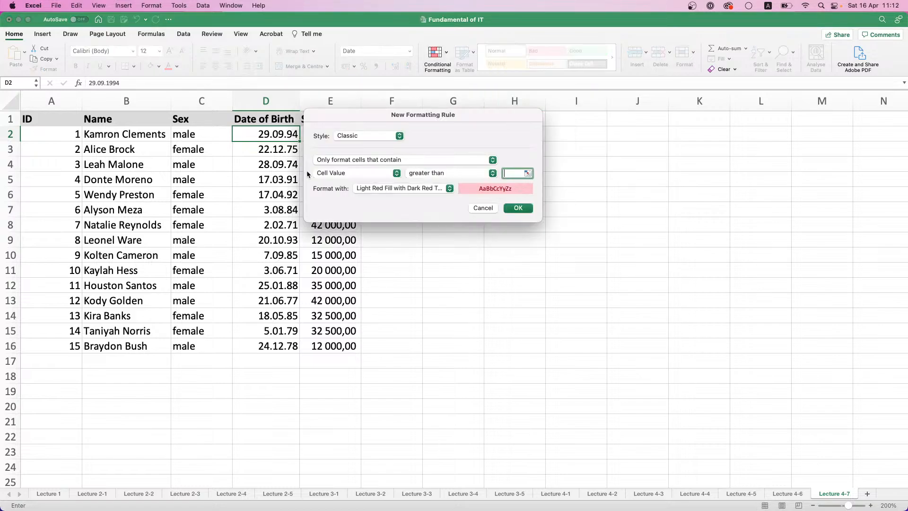
{"action": "left_click", "coordinate": [370, 174]}
{"action": "left_click", "coordinate": [399, 167]}
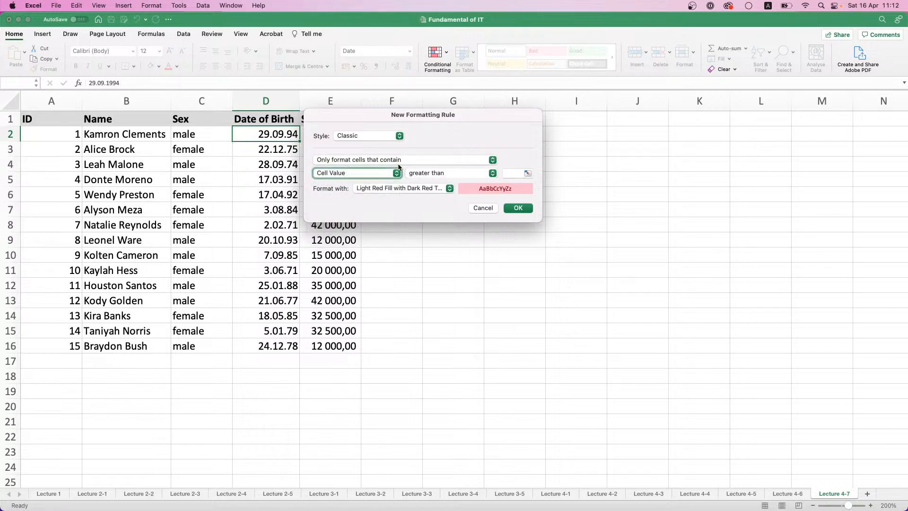
{"action": "left_click", "coordinate": [483, 174]}
{"action": "left_click", "coordinate": [482, 178]}
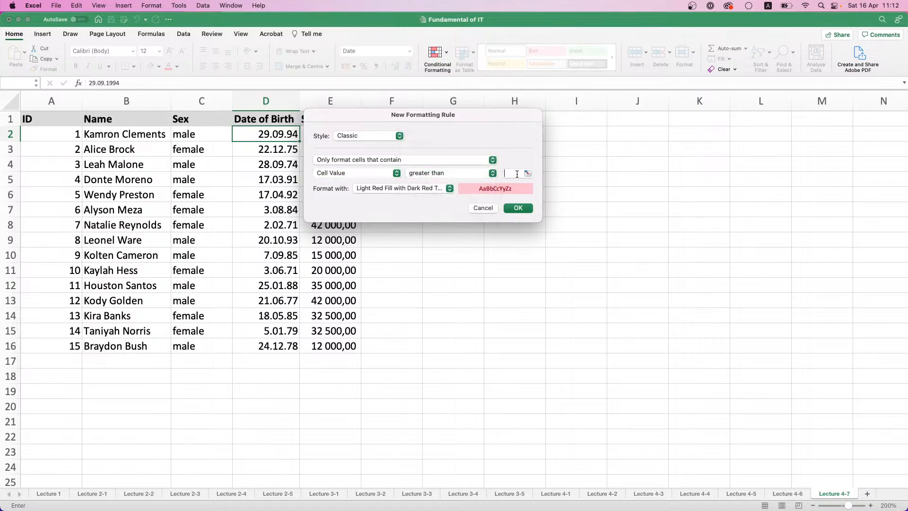
{"action": "left_click", "coordinate": [517, 174]}
{"action": "type", "text": "01/0"}
{"action": "type", "text": "1/19"}
{"action": "type", "text": "85"}
{"action": "left_click", "coordinate": [515, 207]}
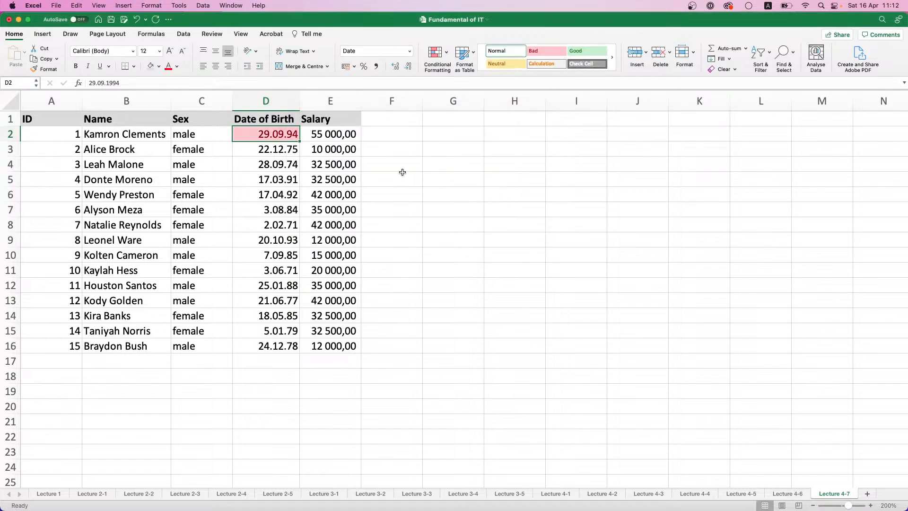
Highlight the dates in D2:D16 that are greater than 01/01/1985 with light red fill and dark red text
{"action": "left_click_drag", "start_coordinate": [296, 137], "coordinate": [282, 348]}
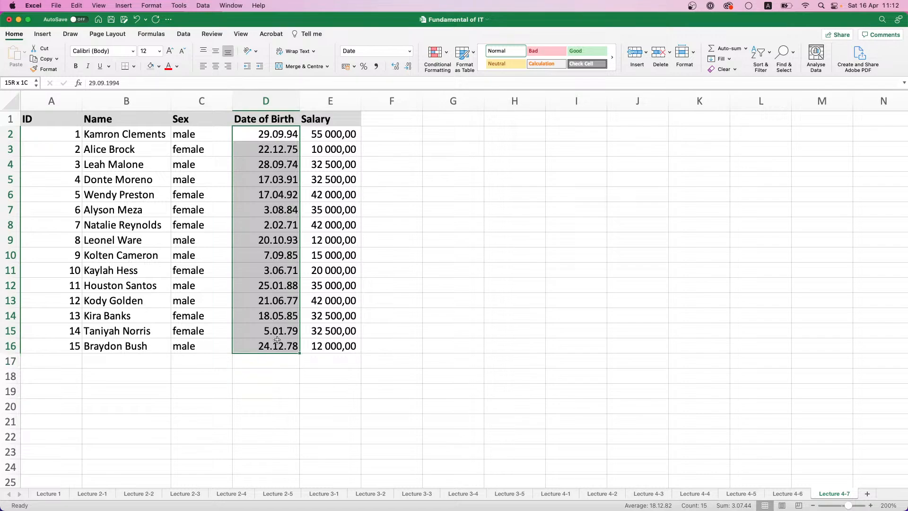
{"action": "left_click", "coordinate": [436, 53]}
{"action": "mouse_move", "coordinate": [478, 68]}
{"action": "left_click", "coordinate": [575, 70]}
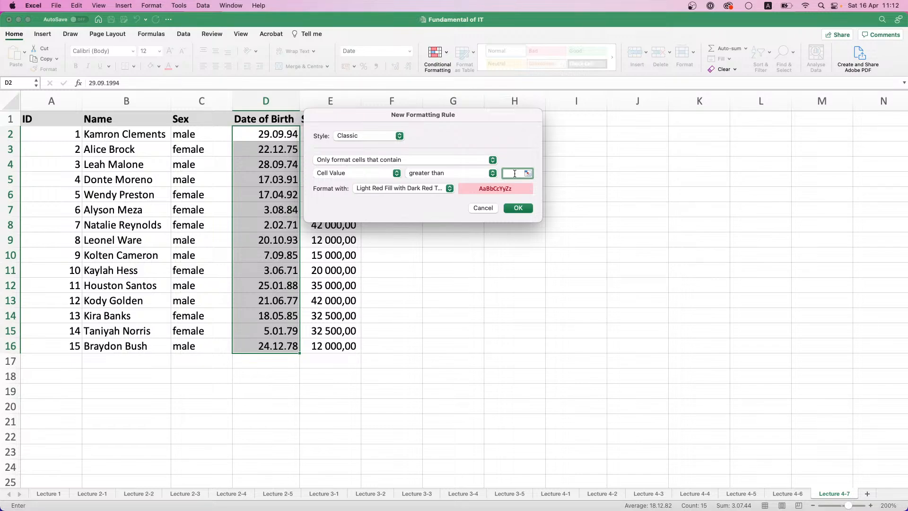
{"action": "type", "text": "01/01/85"}
{"action": "key", "text": "BackSpace"}
{"action": "key", "text": "BackSpace"}
{"action": "type", "text": "195"}
{"action": "key", "text": "BackSpace"}
{"action": "type", "text": "85"}
{"action": "left_click", "coordinate": [517, 208]}
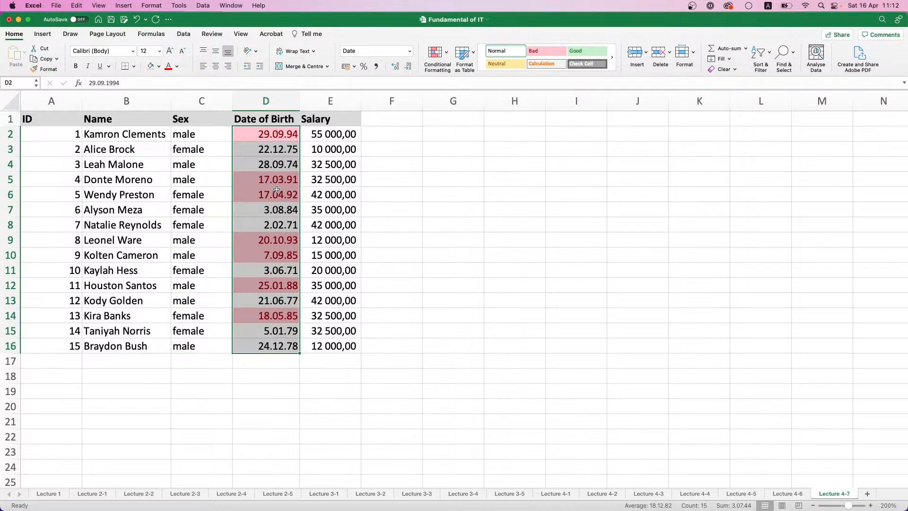
Highlight salaries in E2:E16 between 20000 and 45000 with light red fill and dark red text, and undo the rule
{"action": "left_click", "coordinate": [329, 136]}
{"action": "left_click_drag", "start_coordinate": [330, 136], "coordinate": [334, 341]}
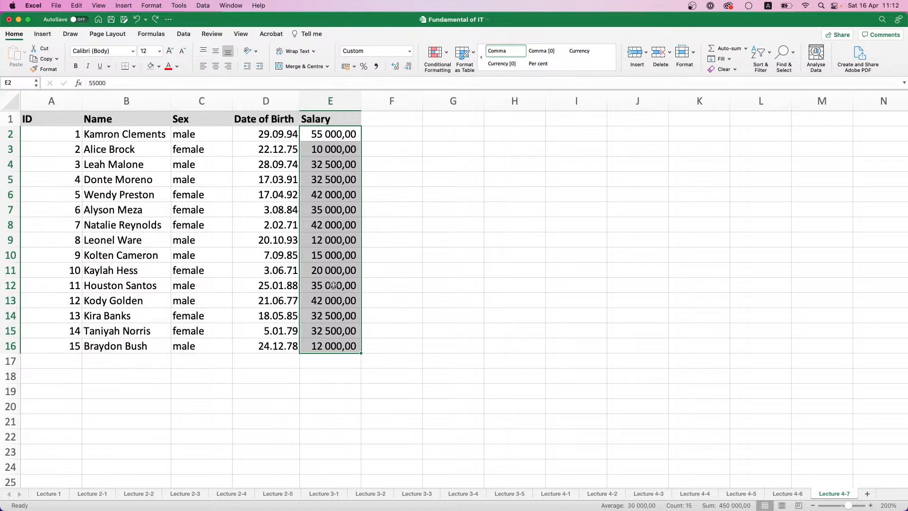
{"action": "left_click", "coordinate": [446, 54]}
{"action": "mouse_move", "coordinate": [474, 69]}
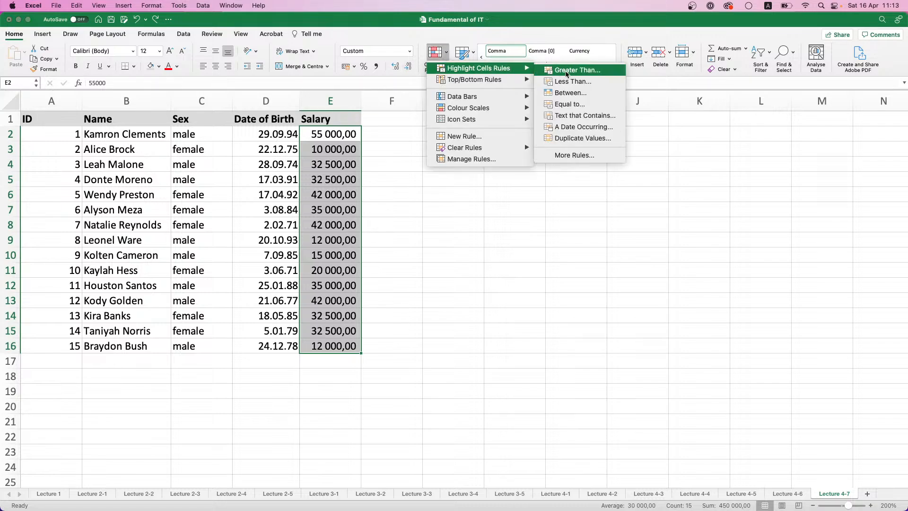
{"action": "left_click", "coordinate": [569, 93]}
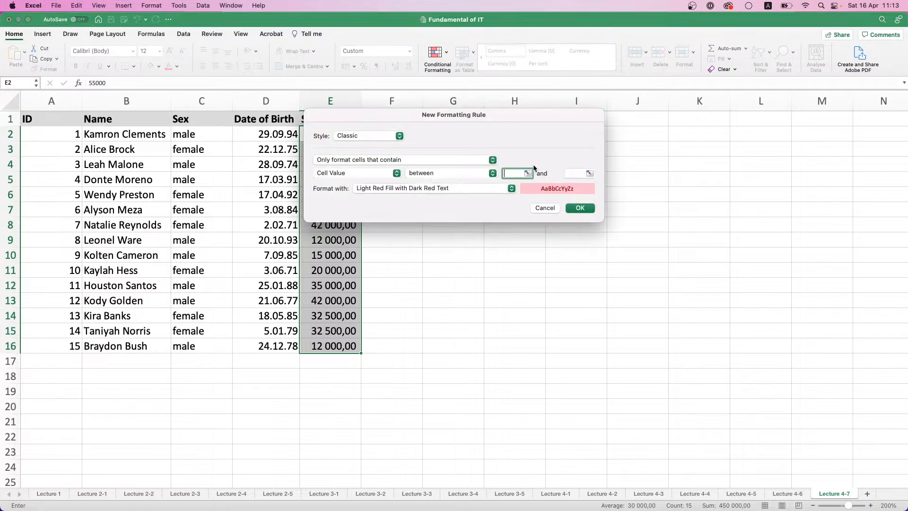
{"action": "type", "text": "20000"}
{"action": "left_click", "coordinate": [578, 173]}
{"action": "type", "text": "45000"}
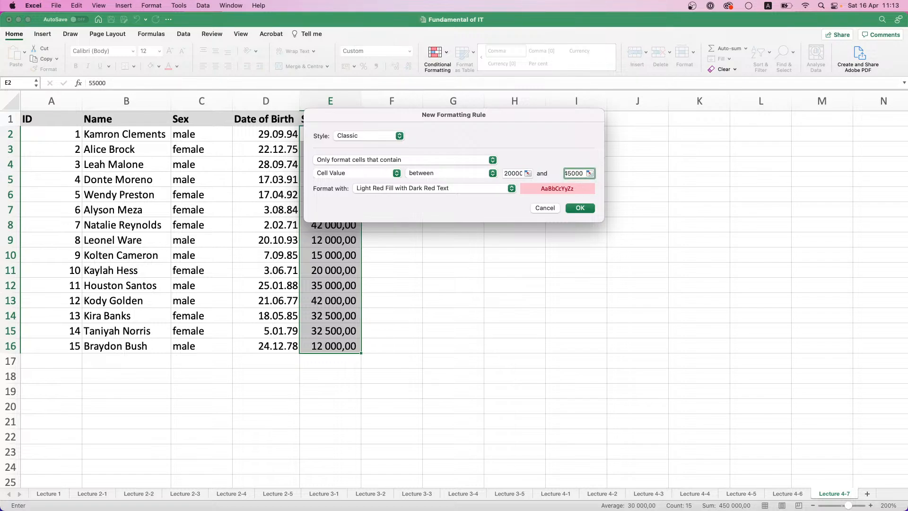
{"action": "key", "text": "Return"}
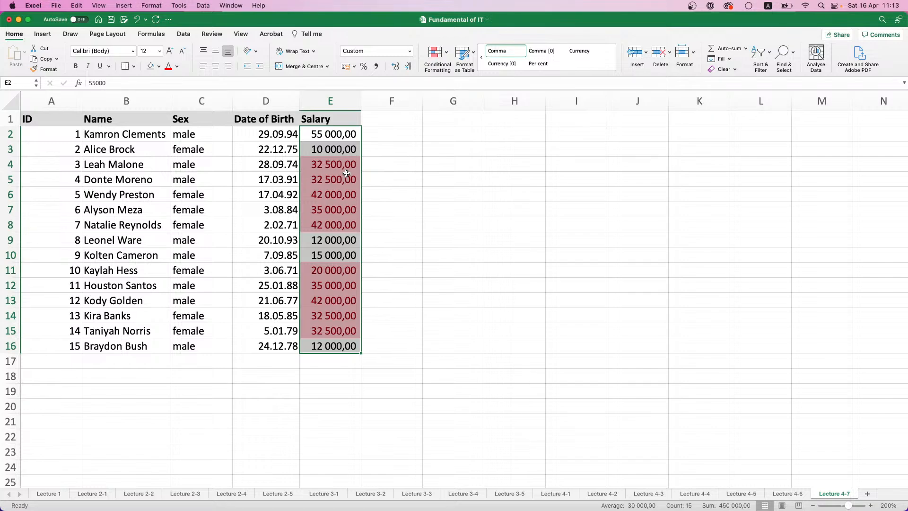
{"action": "key", "text": "super+z"}
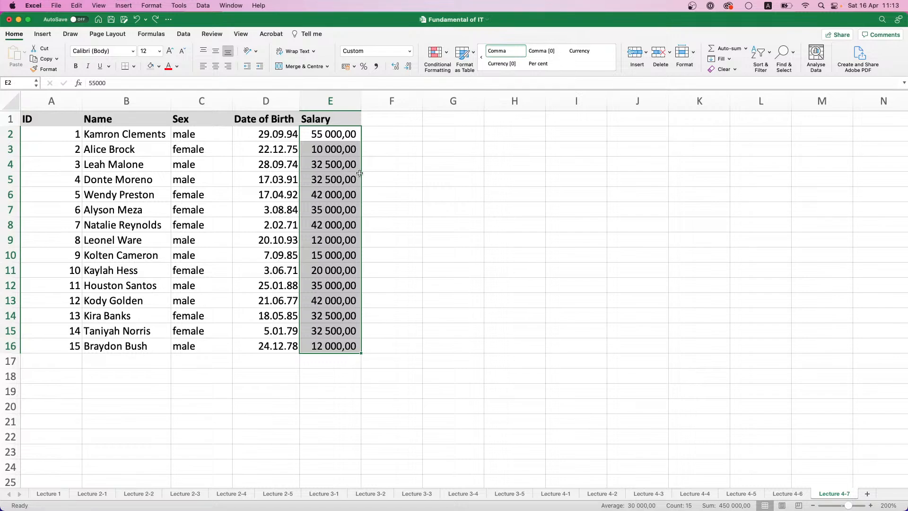
Highlight the top 10 salaries in E2:E16 with light red fill and dark red text, and undo the rule
{"action": "left_click", "coordinate": [436, 53]}
{"action": "mouse_move", "coordinate": [450, 72]}
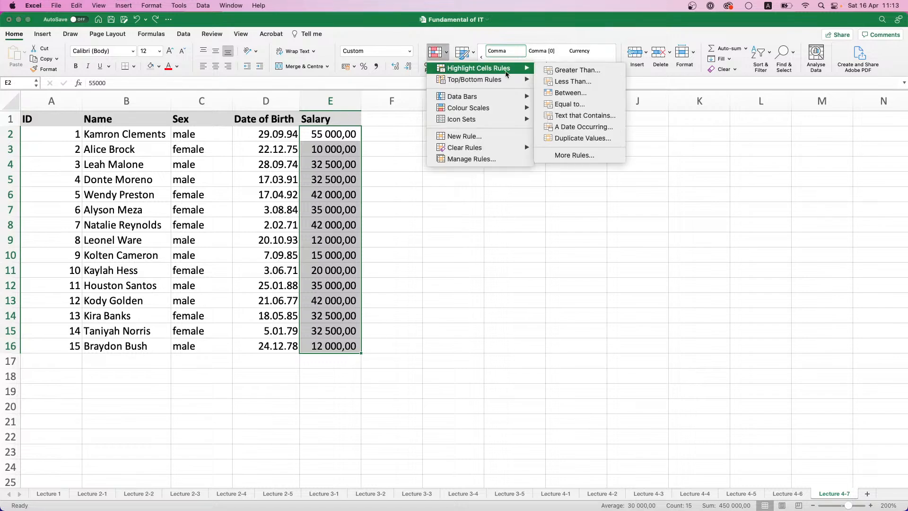
{"action": "mouse_move", "coordinate": [520, 82]}
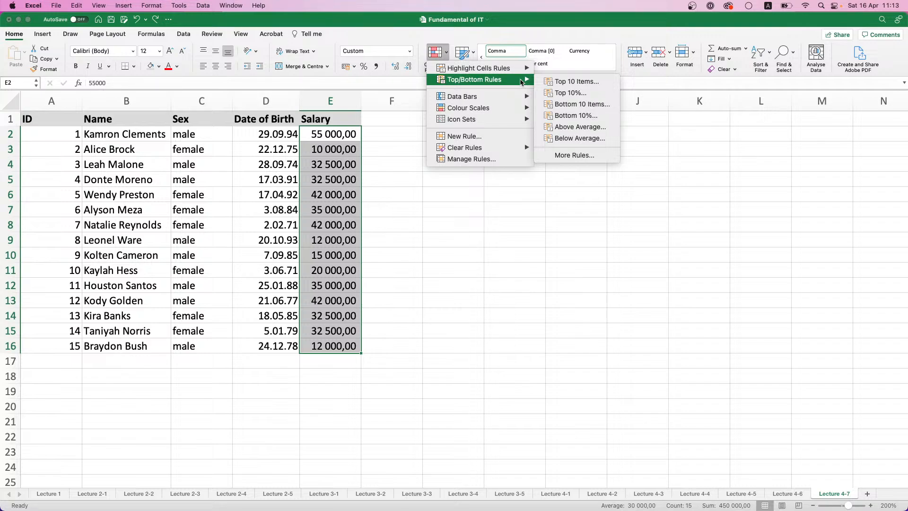
{"action": "left_click", "coordinate": [577, 84]}
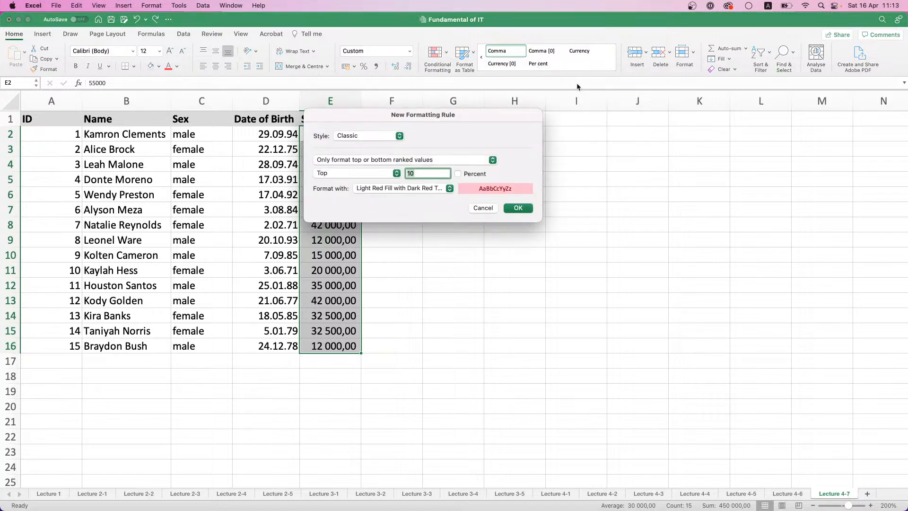
{"action": "left_click", "coordinate": [519, 208]}
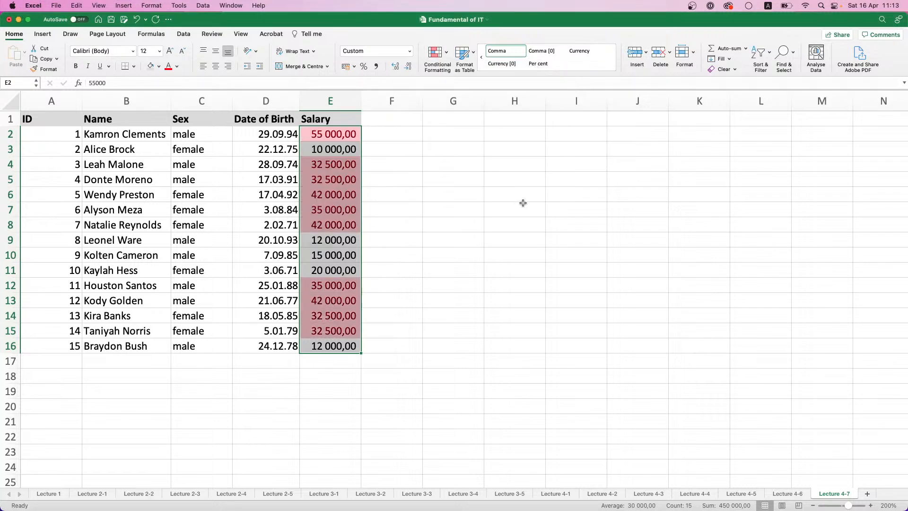
{"action": "key", "text": "super+z"}
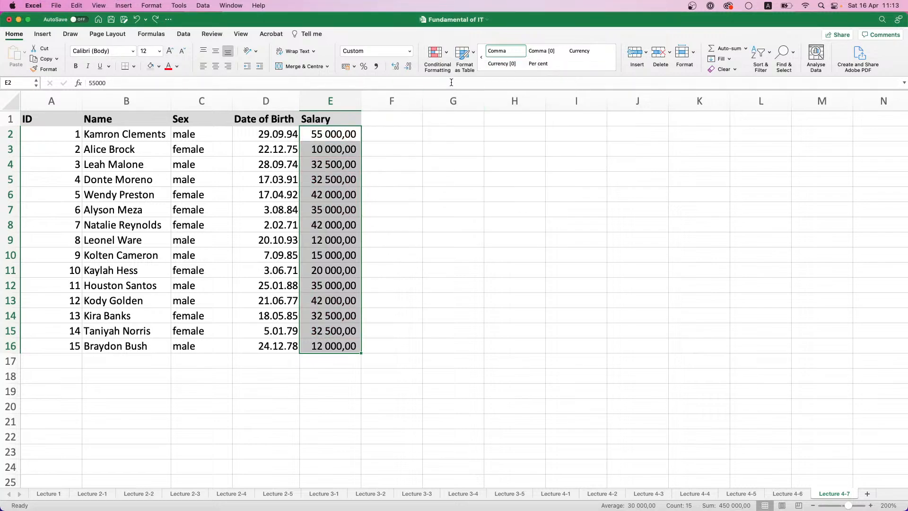
Highlight the below-average salaries in E2:E16 with light red fill and dark red text, and undo the rule
{"action": "left_click", "coordinate": [449, 59]}
{"action": "mouse_move", "coordinate": [487, 79]}
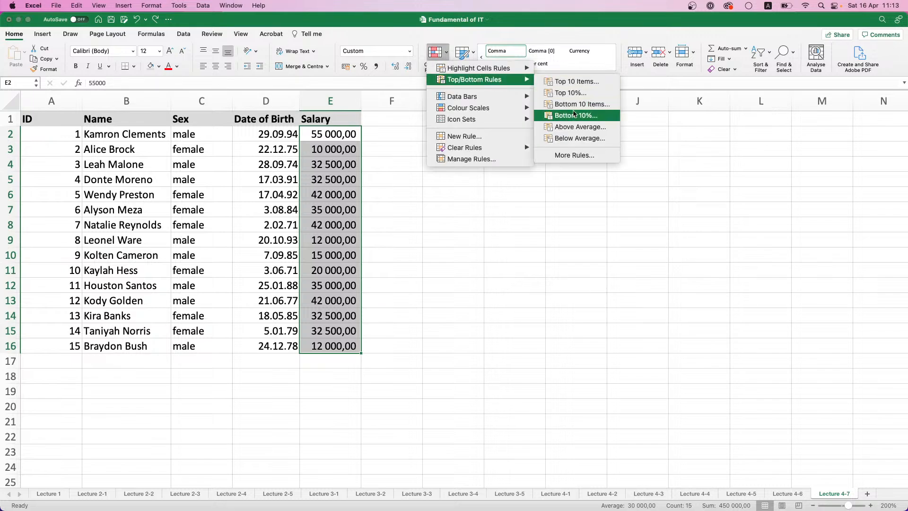
{"action": "left_click", "coordinate": [578, 140]}
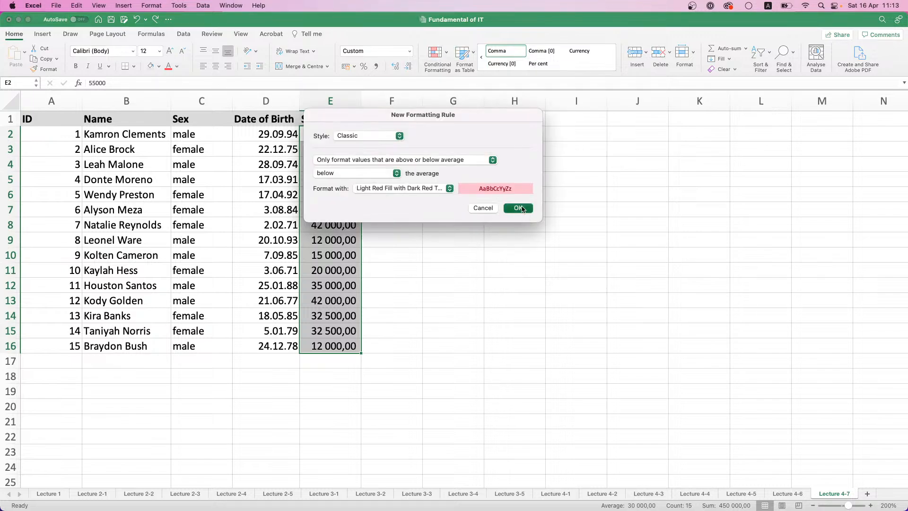
{"action": "left_click", "coordinate": [521, 208]}
{"action": "key", "text": "super+z"}
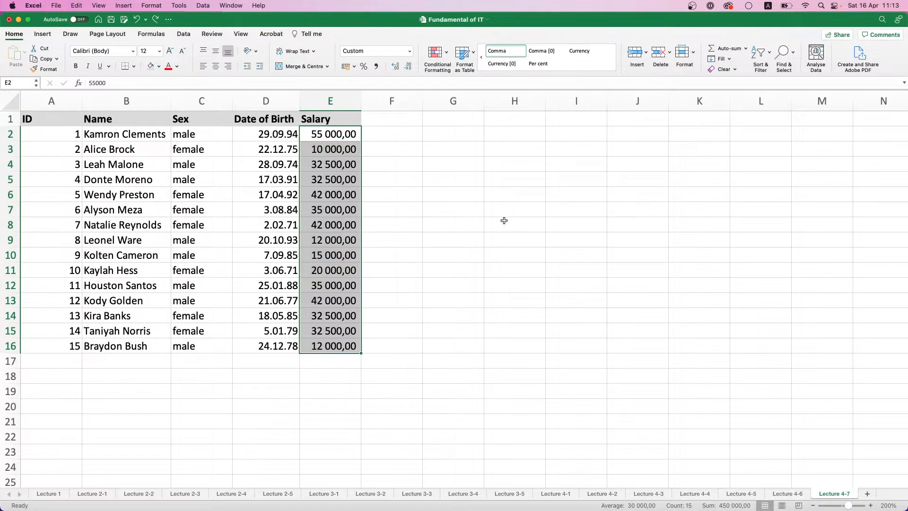
Apply the coloured three-arrow icon set to the salaries in E2:E16 and widen column E slightly, and undo both changes
{"action": "left_click", "coordinate": [436, 53]}
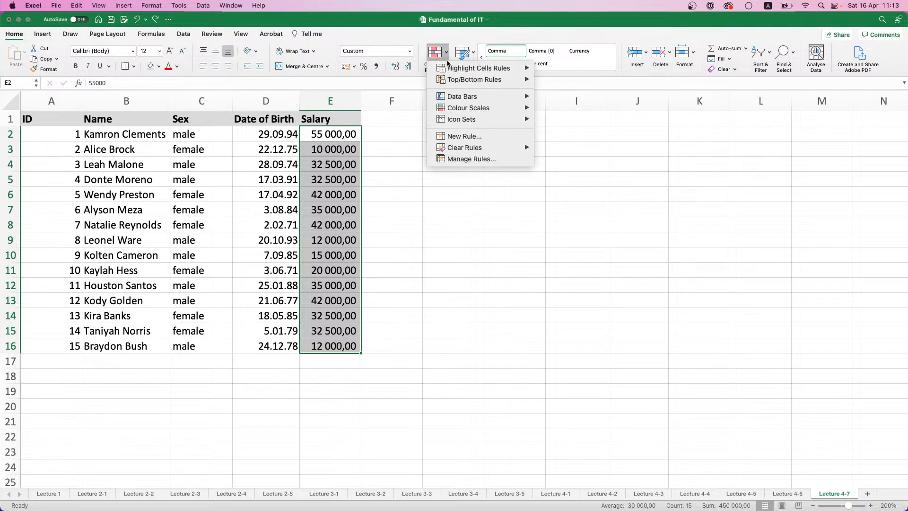
{"action": "mouse_move", "coordinate": [473, 118]}
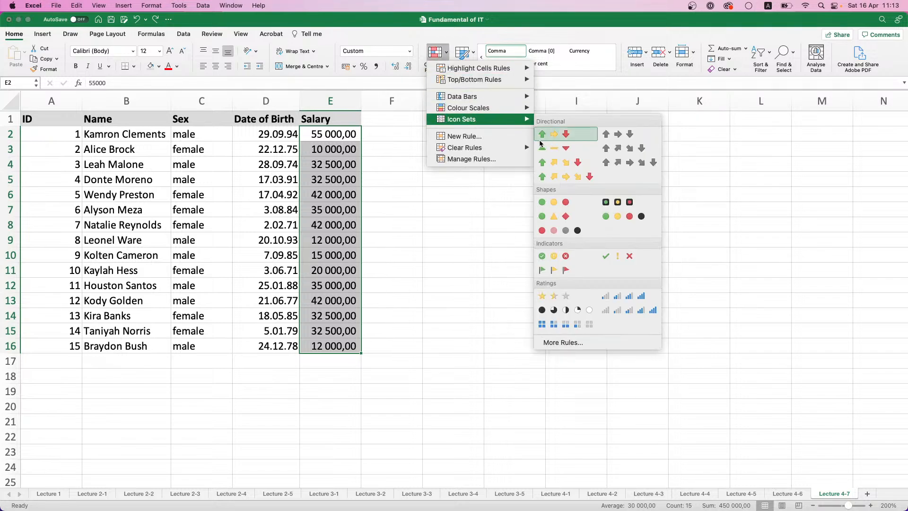
{"action": "left_click", "coordinate": [543, 137]}
{"action": "left_click_drag", "start_coordinate": [361, 99], "coordinate": [370, 99]}
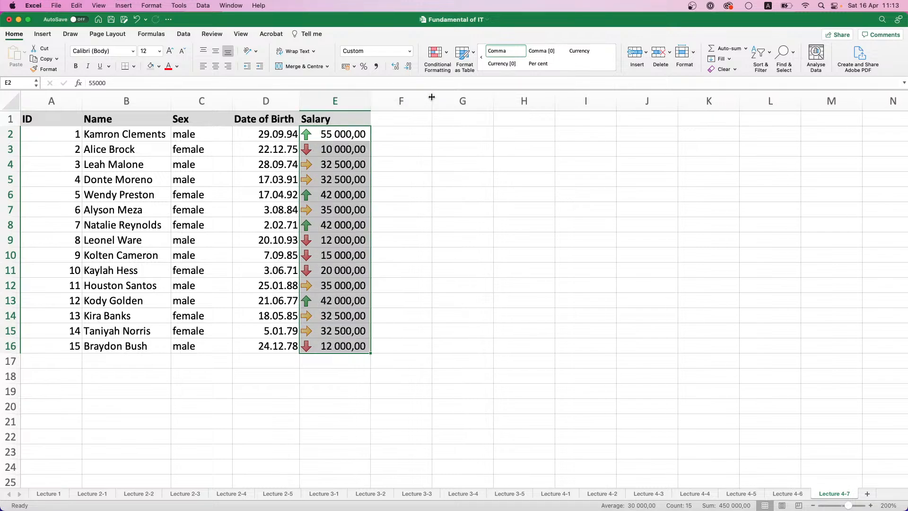
{"action": "key", "text": "super+z"}
{"action": "key", "text": "super+z"}
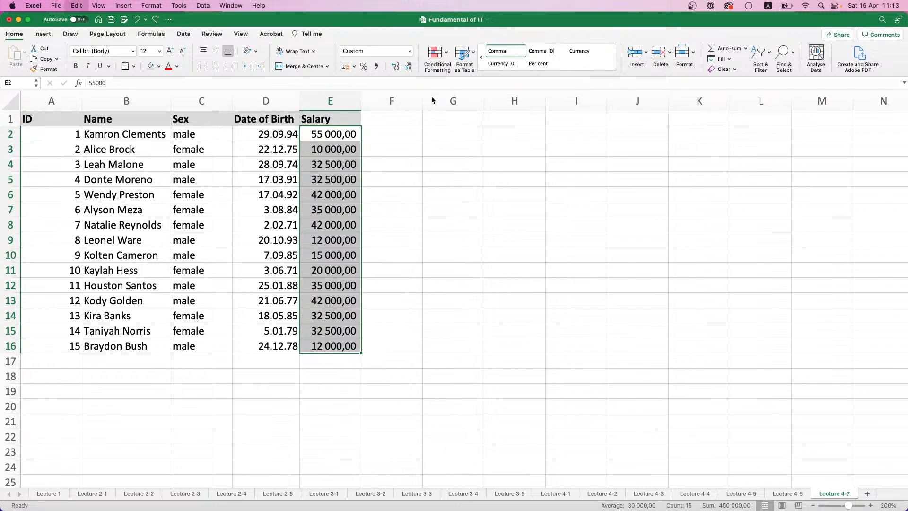
Apply a three-colour scale to the salaries in E2:E16, running from green for low through yellow to red for high
{"action": "left_click", "coordinate": [435, 52]}
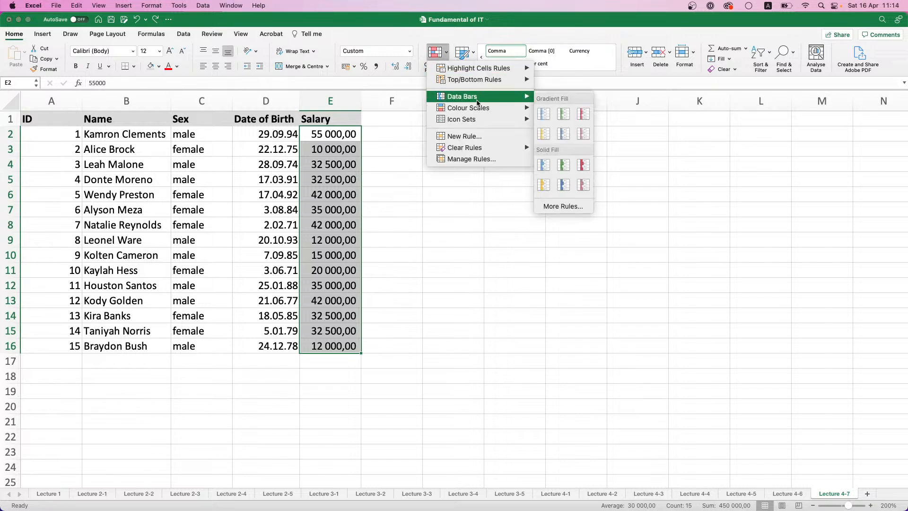
{"action": "mouse_move", "coordinate": [478, 105]}
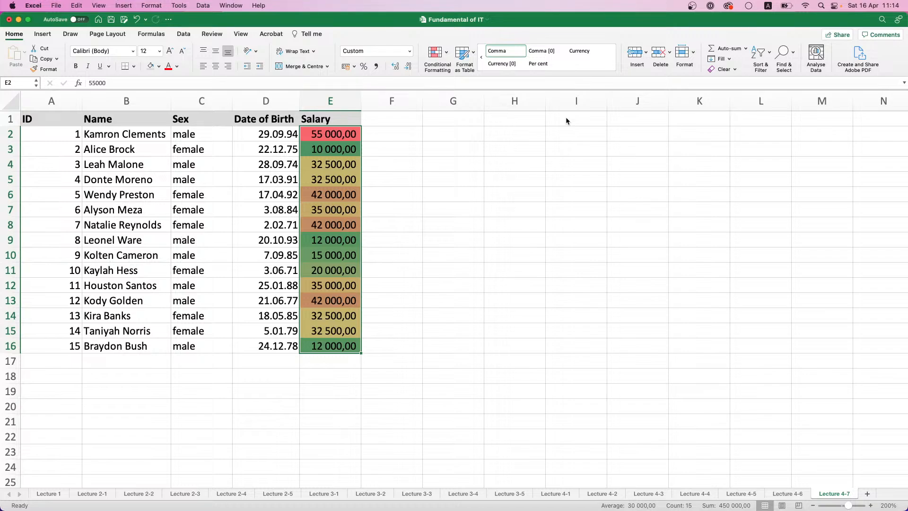
Apply green gradient data bars to the salaries in E2:E16, and clear the conditional formatting rules from the entire sheet
{"action": "left_click", "coordinate": [446, 58]}
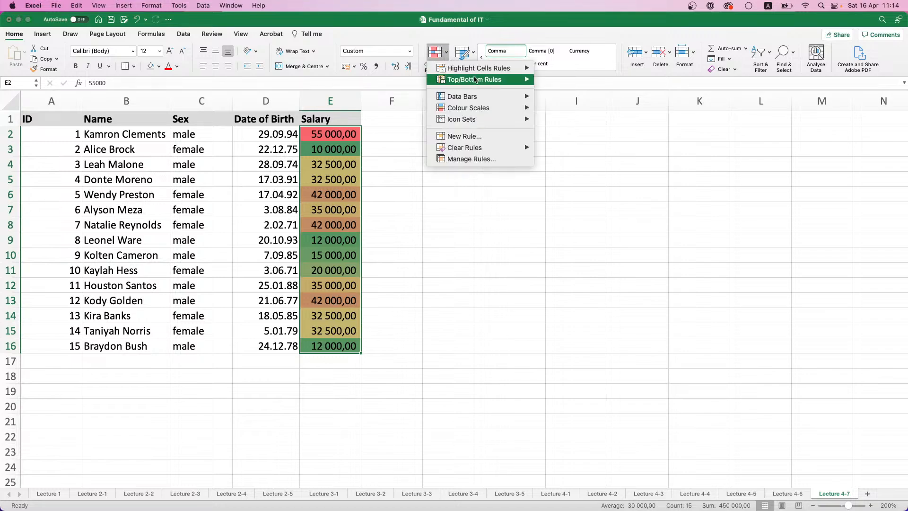
{"action": "mouse_move", "coordinate": [487, 99]}
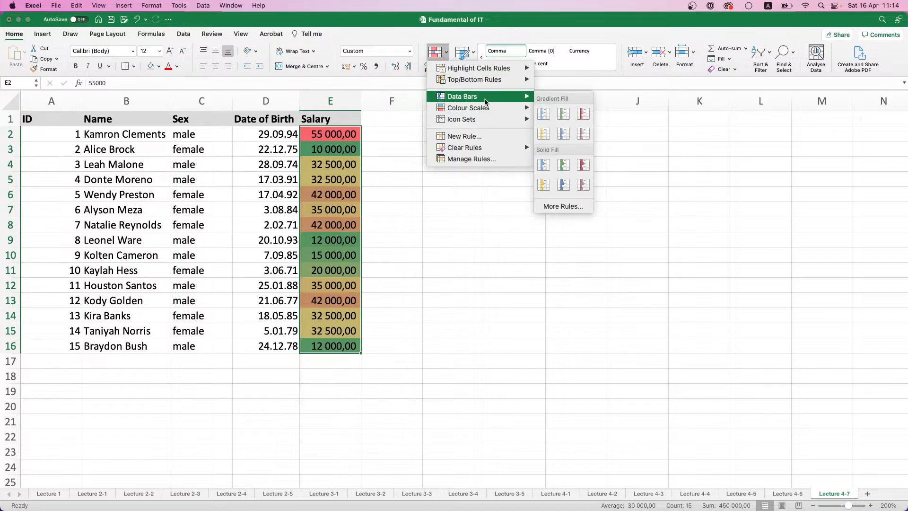
{"action": "left_click", "coordinate": [578, 117]}
{"action": "left_click", "coordinate": [436, 52]}
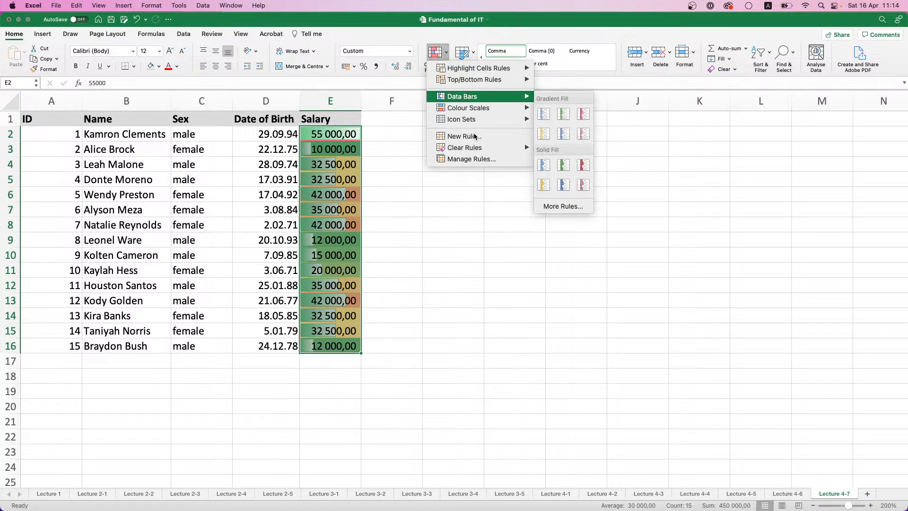
{"action": "mouse_move", "coordinate": [475, 147]}
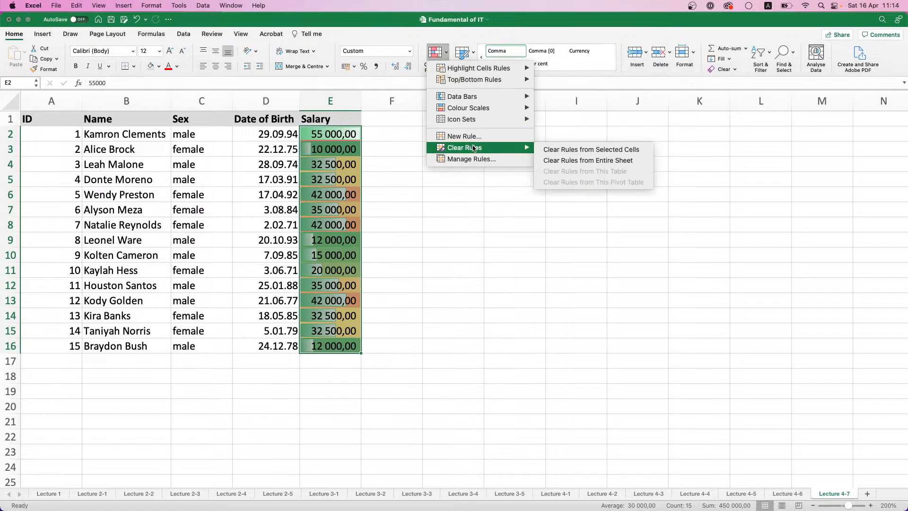
{"action": "left_click", "coordinate": [582, 160]}
Apply blue solid-fill data bars to the salaries in E2:E16, and clear the conditional formatting rules from the entire sheet
{"action": "left_click", "coordinate": [436, 52]}
{"action": "mouse_move", "coordinate": [470, 98]}
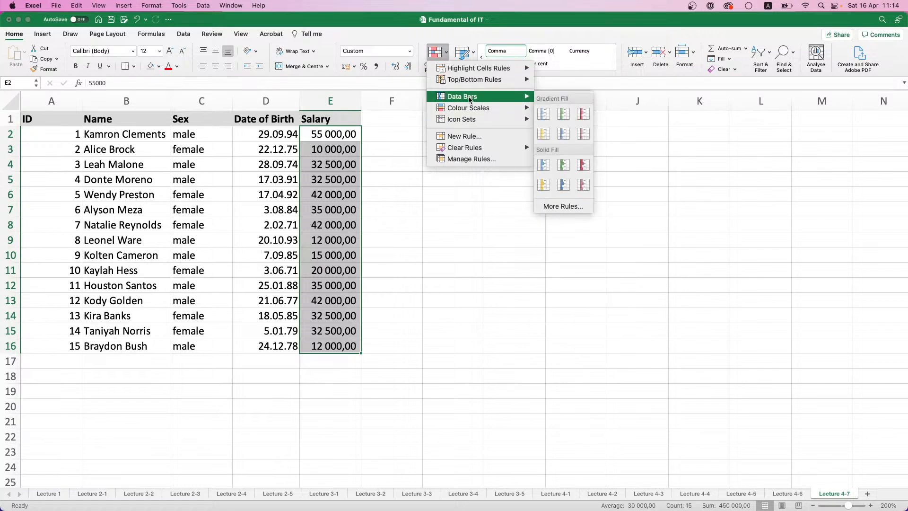
{"action": "left_click", "coordinate": [545, 164]}
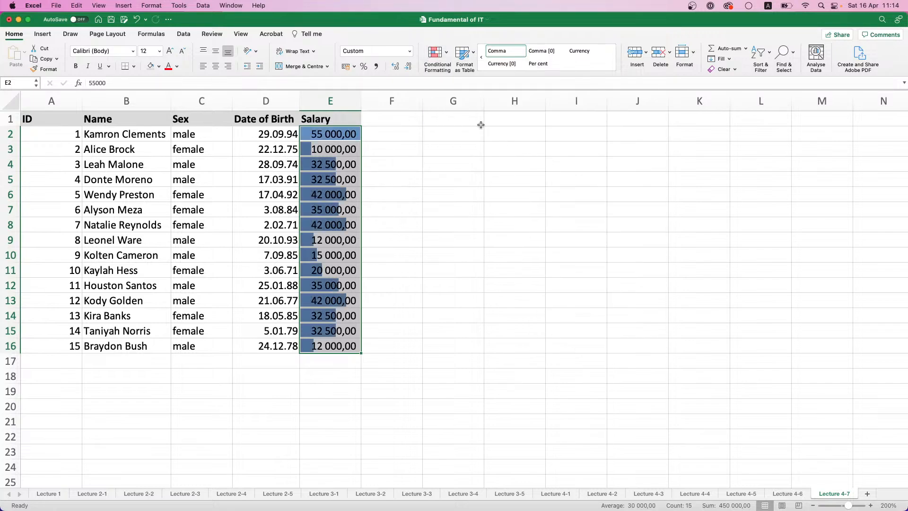
{"action": "left_click", "coordinate": [436, 53]}
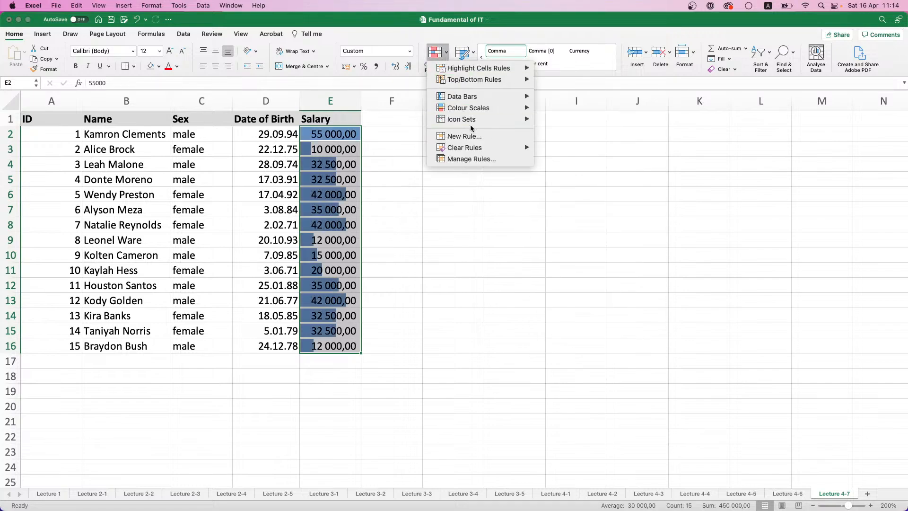
{"action": "mouse_move", "coordinate": [468, 148]}
{"action": "left_click", "coordinate": [582, 161]}
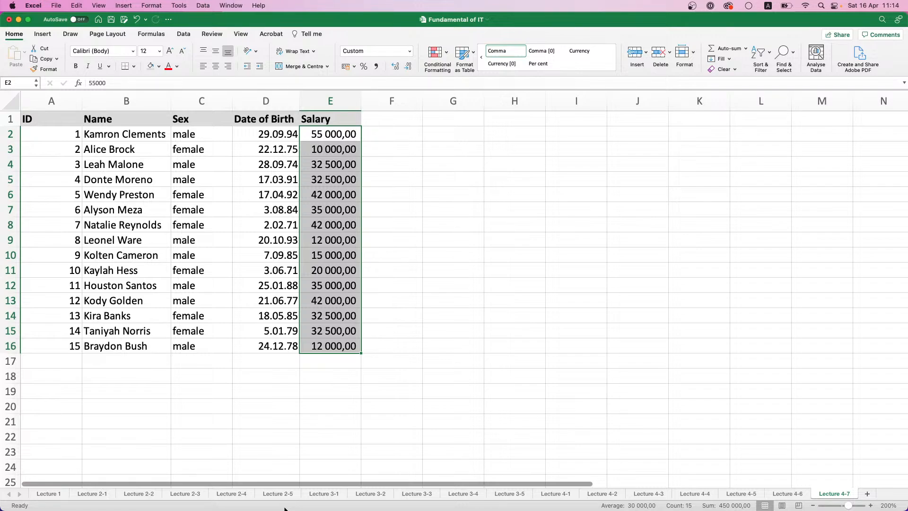
Create a Classic-style conditional formatting rule for the names in B2:B16 that uses a formula to determine which cells to format
{"action": "left_click", "coordinate": [111, 270]}
{"action": "left_click_drag", "start_coordinate": [118, 134], "coordinate": [130, 344]}
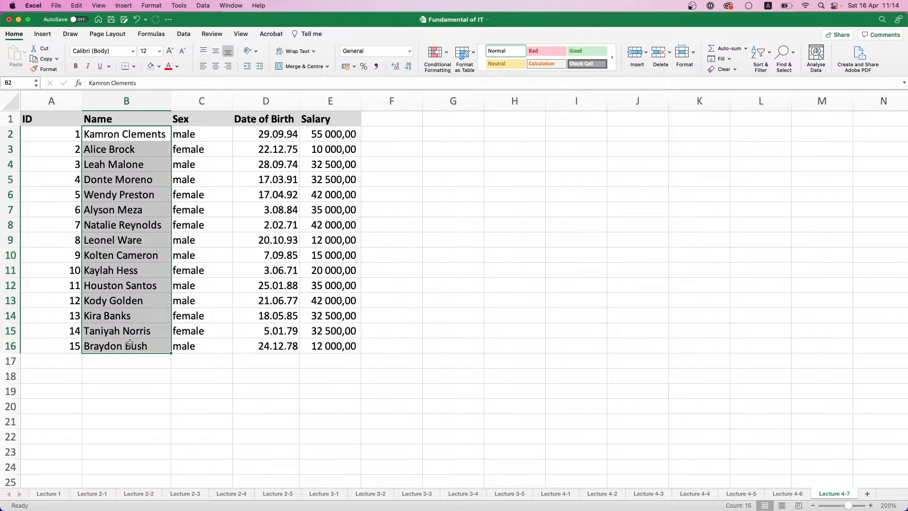
{"action": "left_click", "coordinate": [447, 53]}
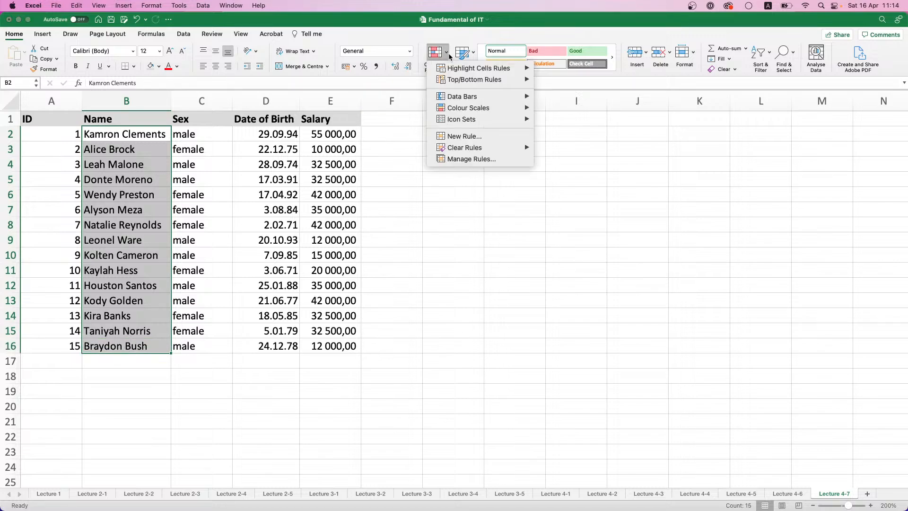
{"action": "left_click", "coordinate": [464, 160]}
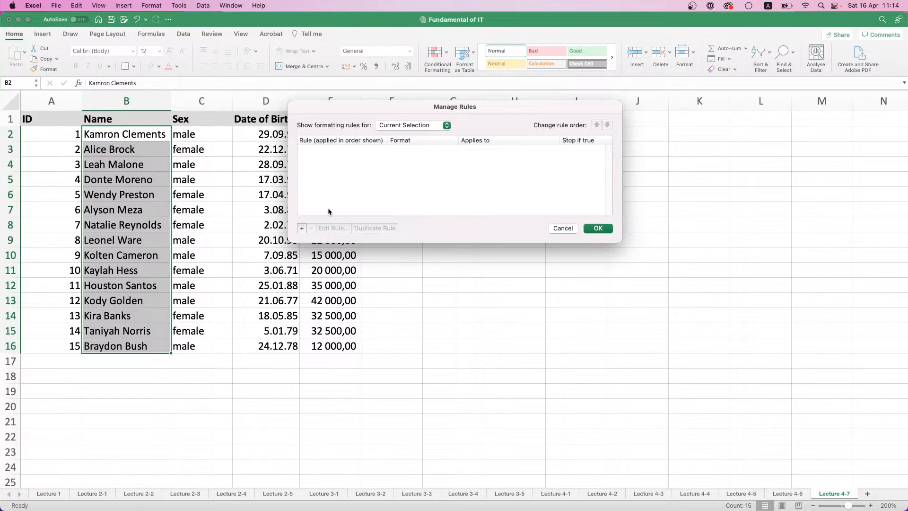
{"action": "left_click", "coordinate": [302, 229]}
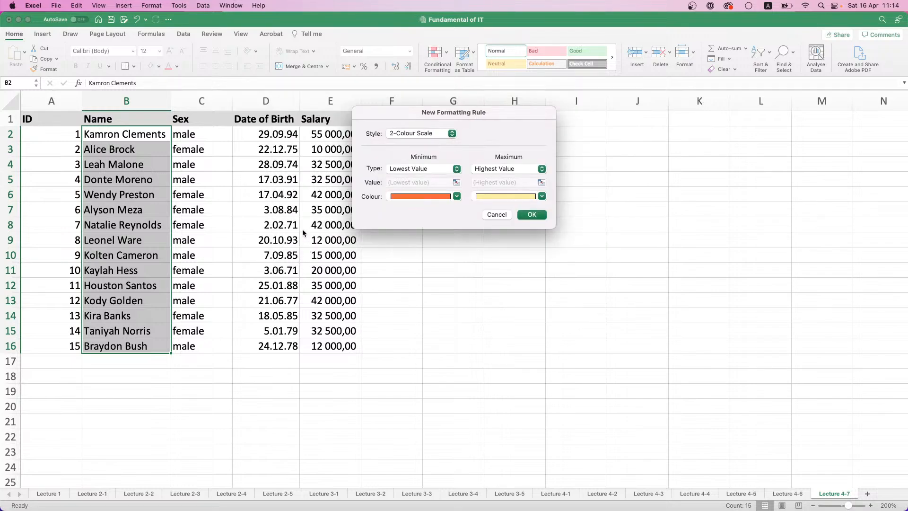
{"action": "left_click", "coordinate": [451, 134]}
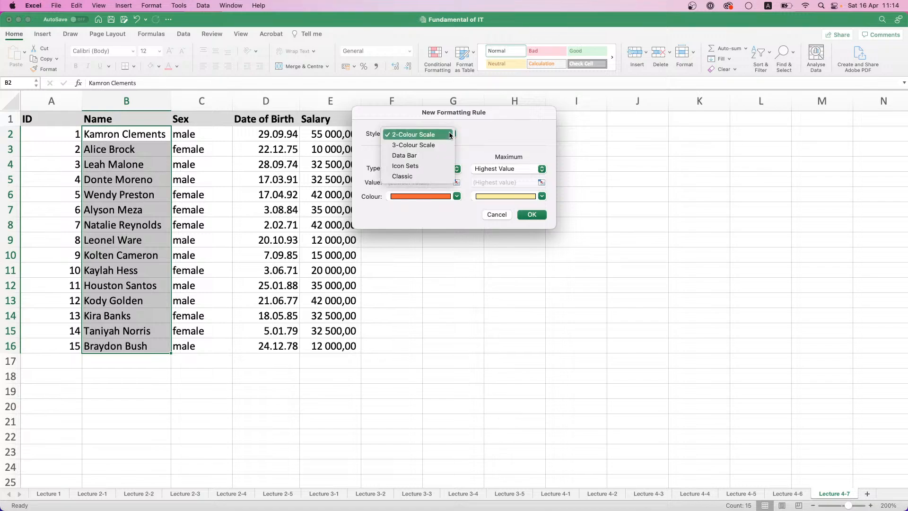
{"action": "left_click", "coordinate": [416, 178]}
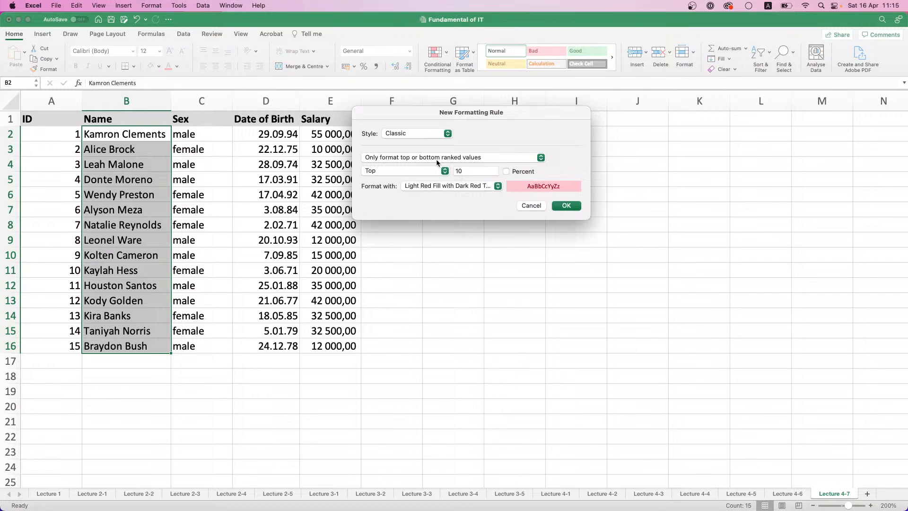
{"action": "left_click", "coordinate": [436, 159]}
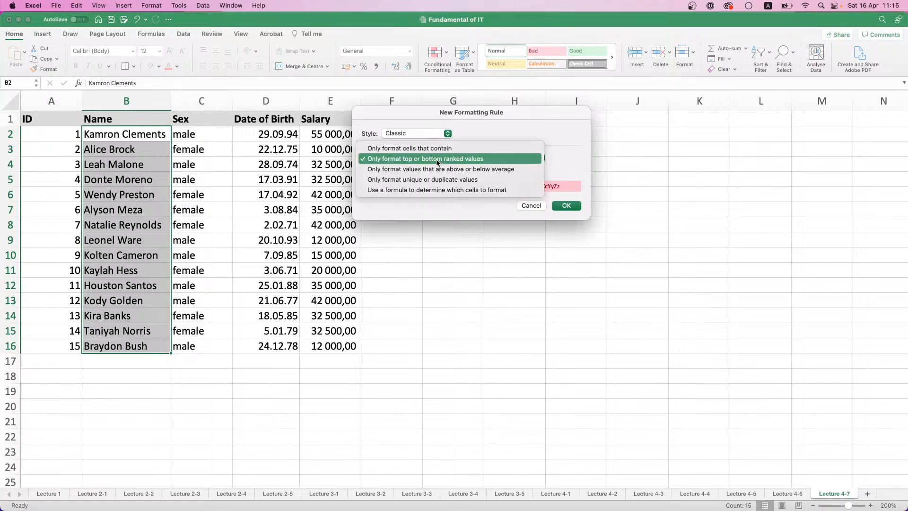
{"action": "left_click", "coordinate": [425, 190]}
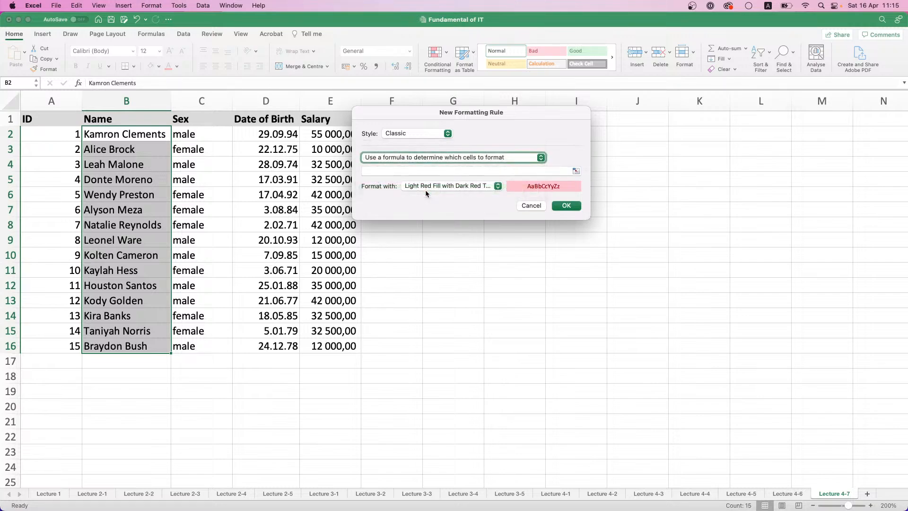
Enter =$C$2="male" as the formula of the new formatting rule for the names
{"action": "left_click", "coordinate": [450, 171]}
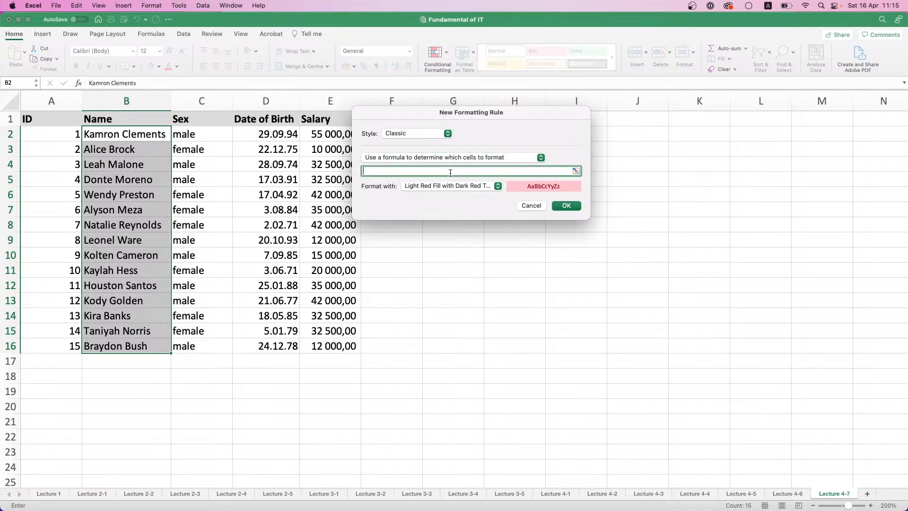
{"action": "left_click", "coordinate": [213, 135]}
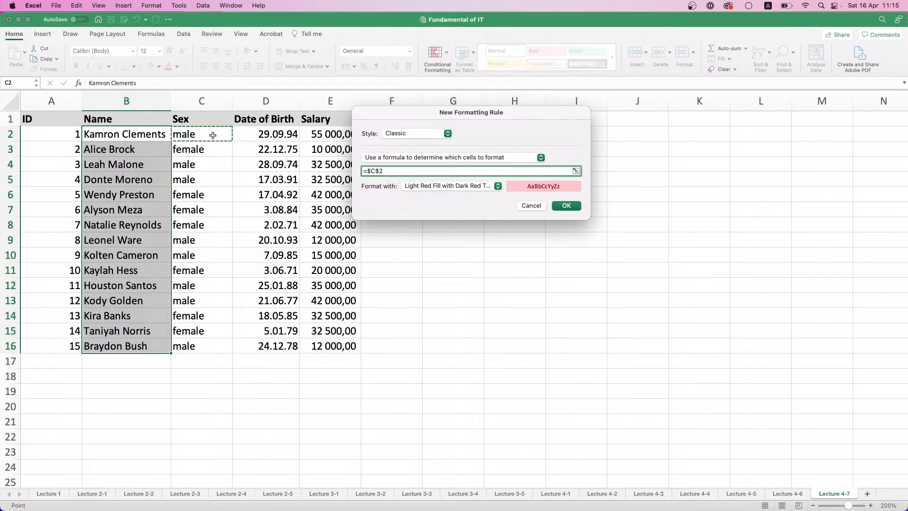
{"action": "type", "text": "=\"male\""}
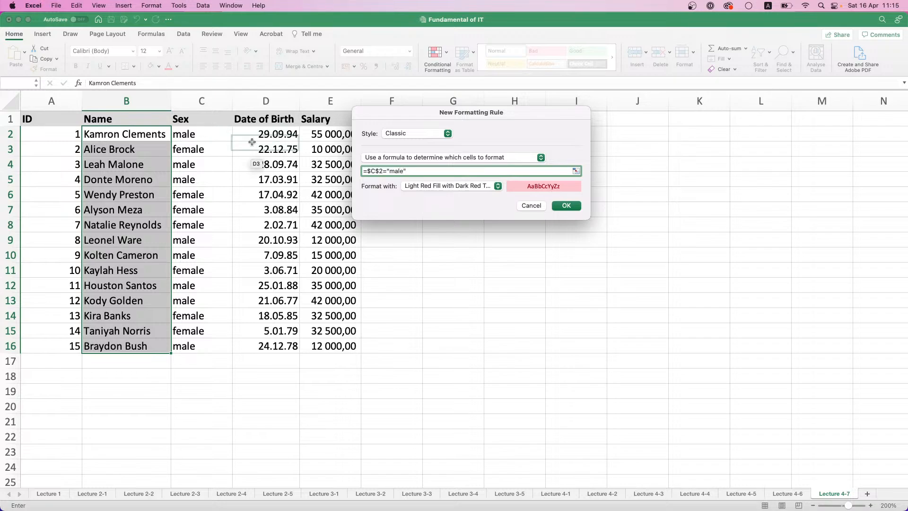
Make the reference relative so the formula reads =C2="male", apply the rule with light red fill to B2:B16, and undo it
{"action": "left_click", "coordinate": [383, 172]}
{"action": "key", "text": "BackSpace"}
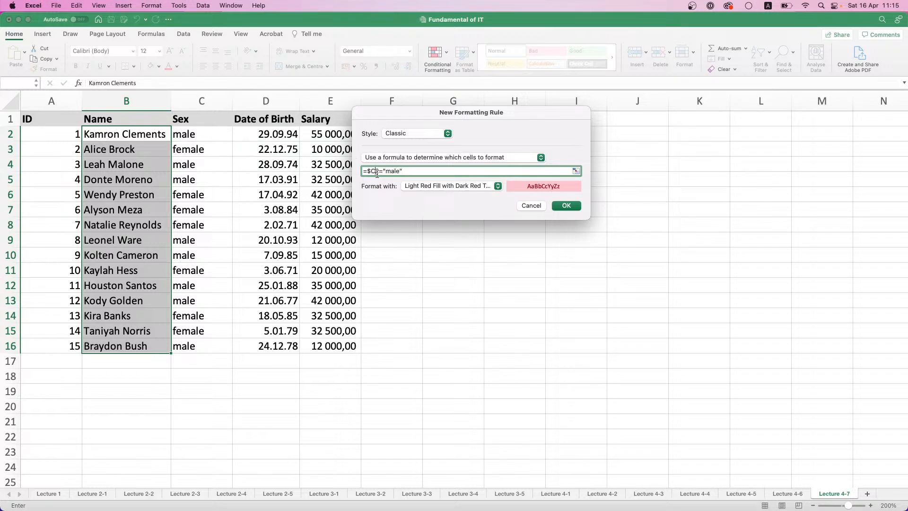
{"action": "left_click", "coordinate": [370, 171]}
{"action": "key", "text": "BackSpace"}
{"action": "left_click", "coordinate": [554, 205]}
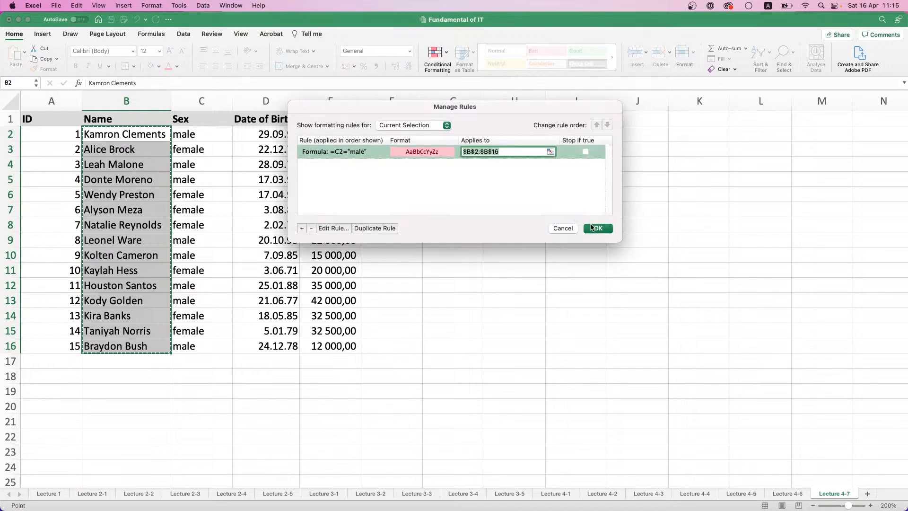
{"action": "left_click", "coordinate": [592, 227]}
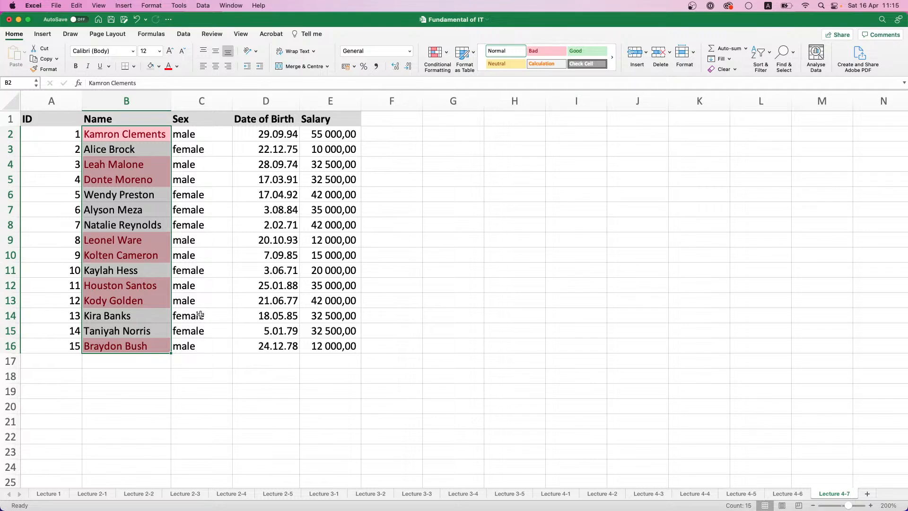
{"action": "key", "text": "super+z"}
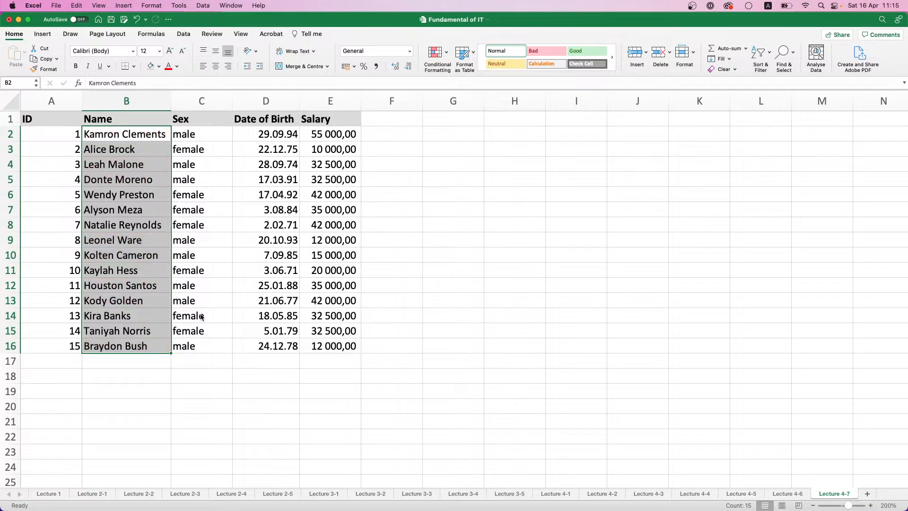
Create a Classic-style conditional formatting rule for the IDs in A2:A16 that uses a formula to determine which cells to format
{"action": "left_click", "coordinate": [56, 147]}
{"action": "left_click", "coordinate": [68, 134]}
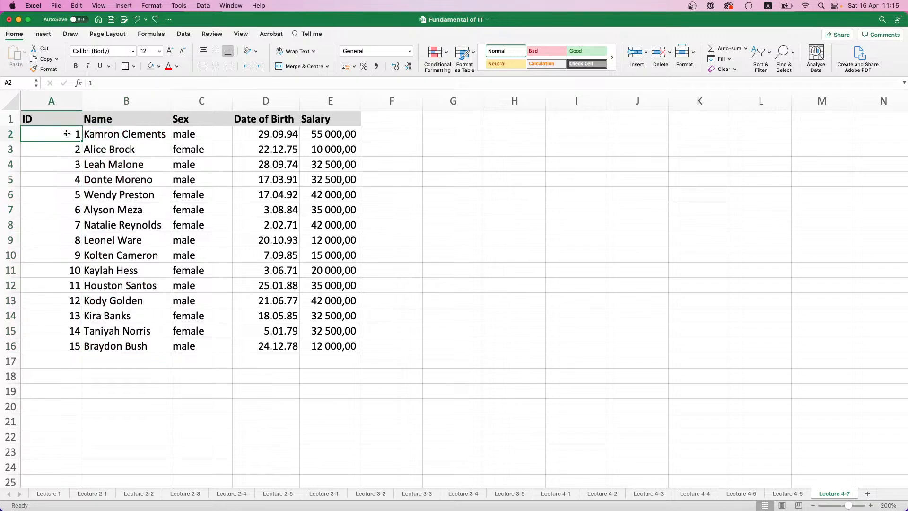
{"action": "left_click_drag", "start_coordinate": [68, 134], "coordinate": [71, 345]}
{"action": "left_click", "coordinate": [446, 54]}
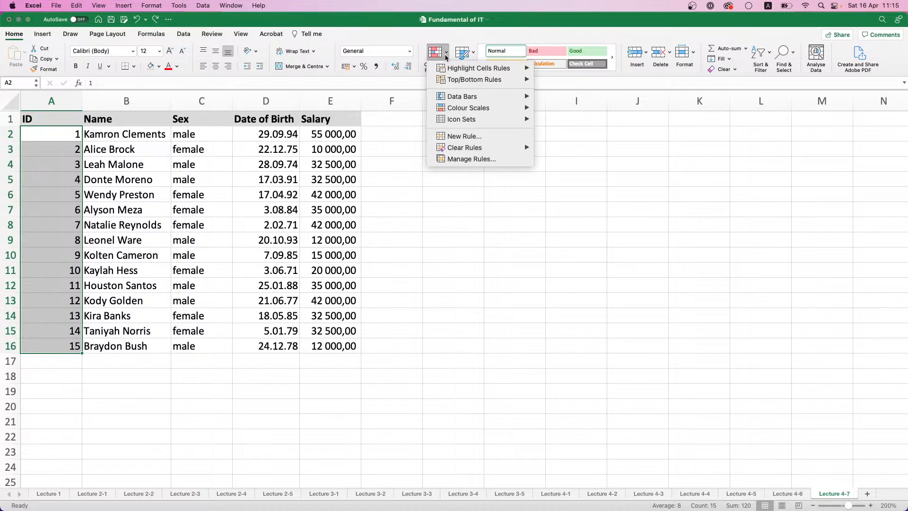
{"action": "left_click", "coordinate": [490, 159]}
{"action": "left_click_drag", "start_coordinate": [445, 109], "coordinate": [562, 126]}
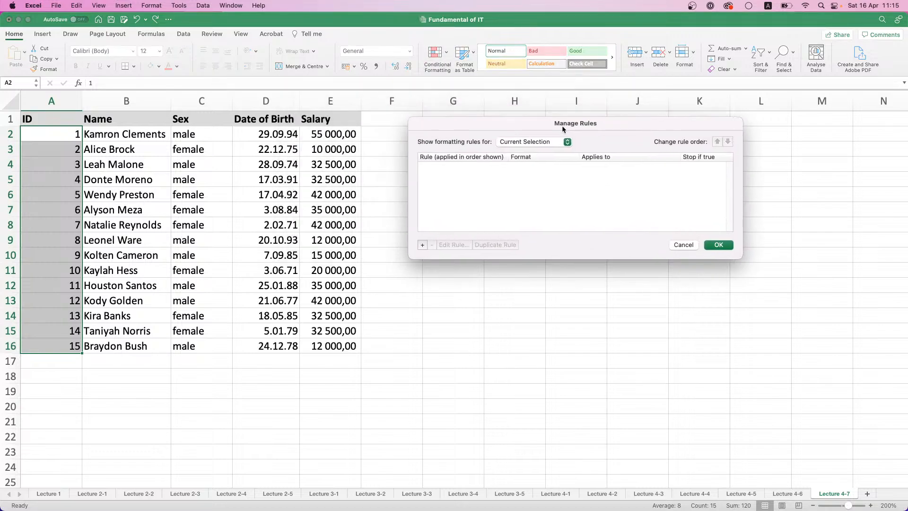
{"action": "left_click", "coordinate": [422, 245]}
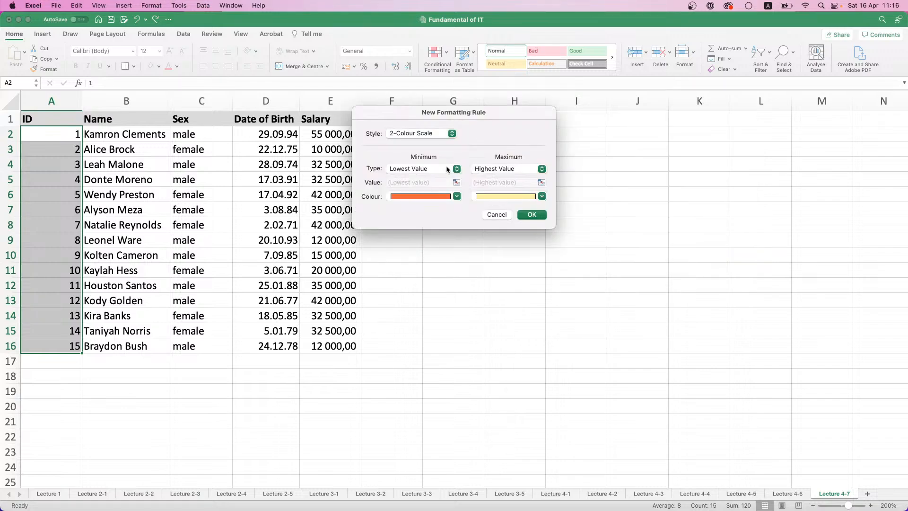
{"action": "left_click", "coordinate": [446, 134]}
{"action": "left_click", "coordinate": [406, 174]}
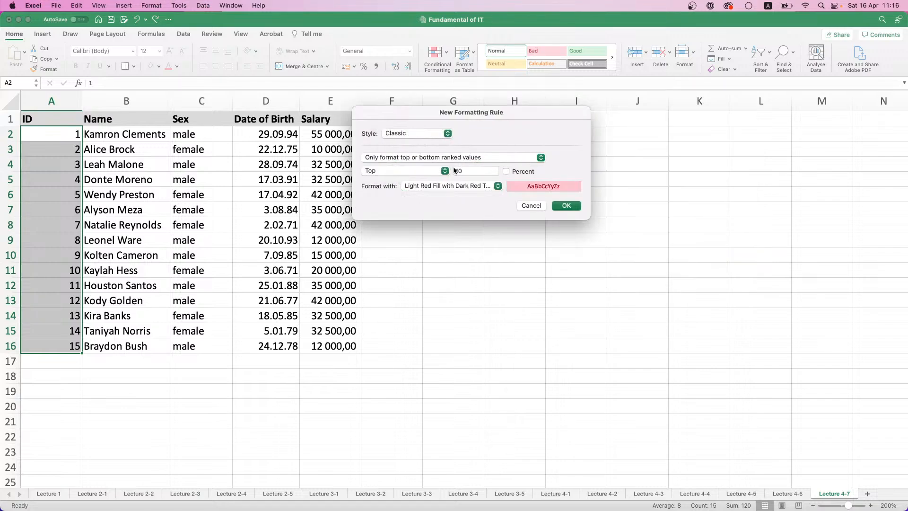
{"action": "left_click", "coordinate": [467, 158]}
{"action": "left_click", "coordinate": [427, 189]}
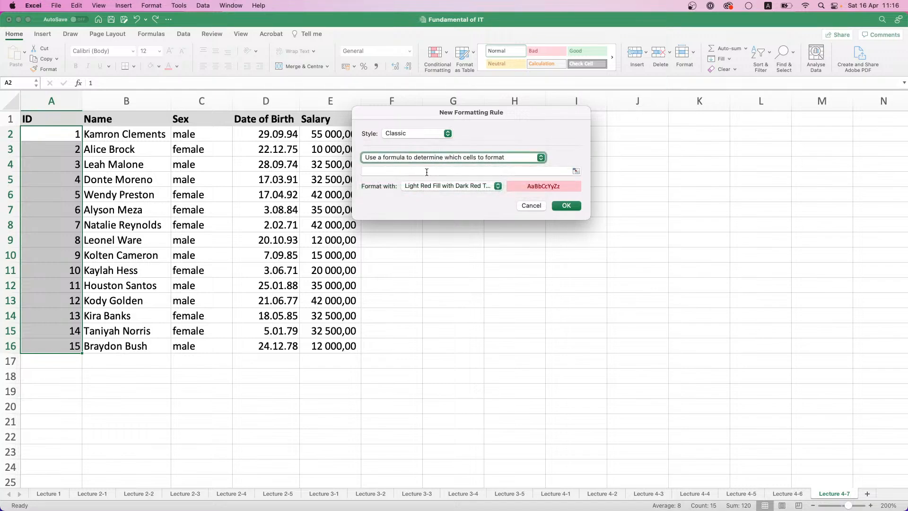
Set the rule's formula to =E2>30000 and apply it to the IDs in A2:A16 with light red fill and dark red text
{"action": "left_click", "coordinate": [460, 170]}
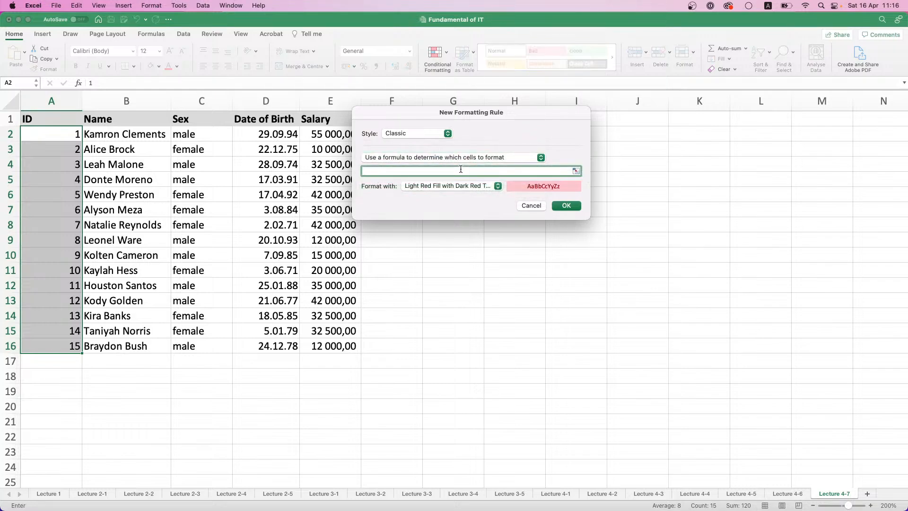
{"action": "type", "text": "=e2"}
{"action": "key", "text": "BackSpace"}
{"action": "key", "text": "BackSpace"}
{"action": "type", "text": "E2>25"}
{"action": "key", "text": "BackSpace"}
{"action": "key", "text": "BackSpace"}
{"action": "type", "text": "30000"}
{"action": "key", "text": "Return"}
{"action": "key", "text": "Return"}
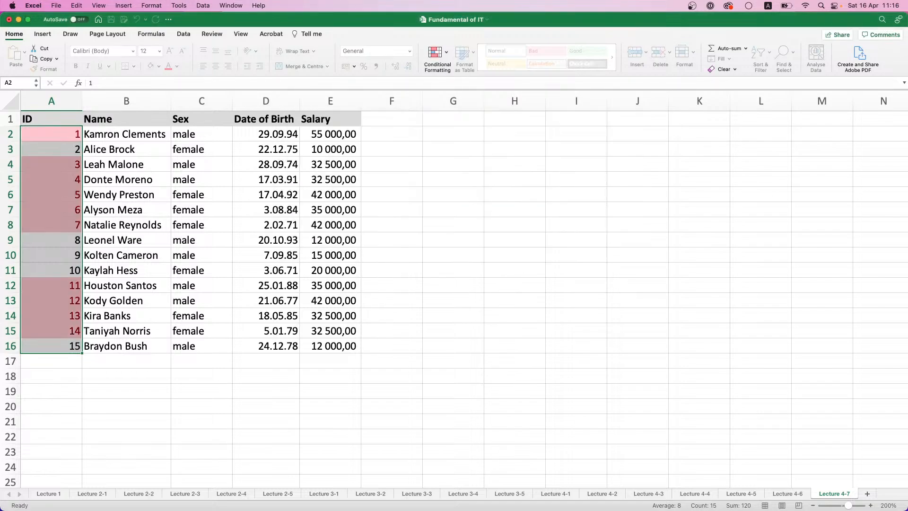
{"action": "left_click", "coordinate": [61, 140]}
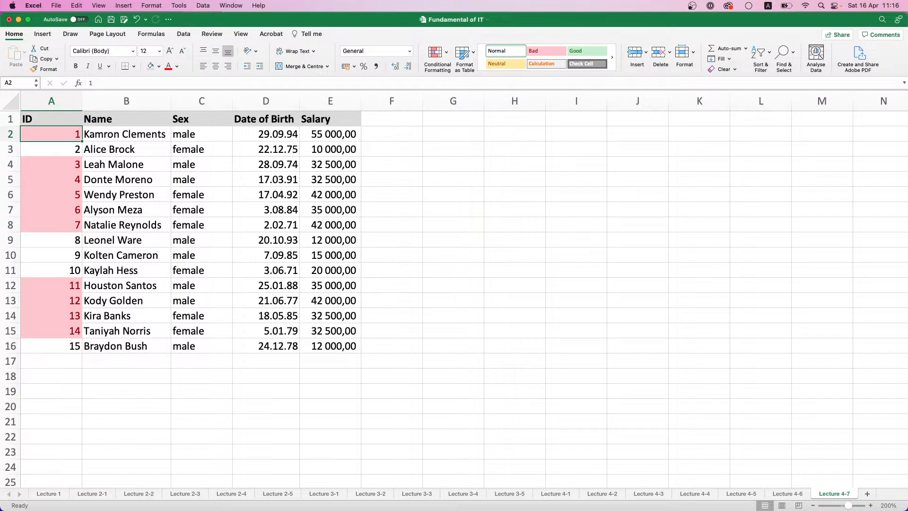
Add a new worksheet after Lecture 4-7 and rename it Lecture 4-8
{"action": "left_click", "coordinate": [863, 497]}
{"action": "right_click", "coordinate": [843, 494]}
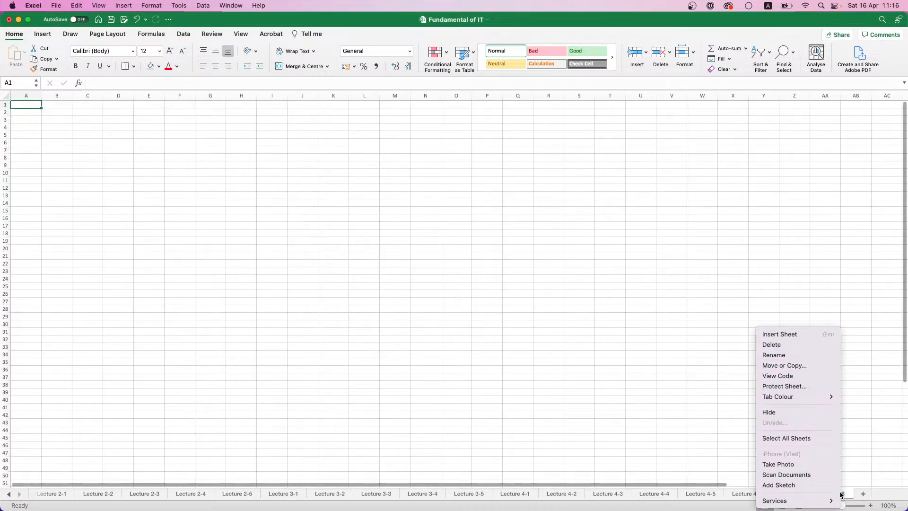
{"action": "left_click", "coordinate": [802, 354]}
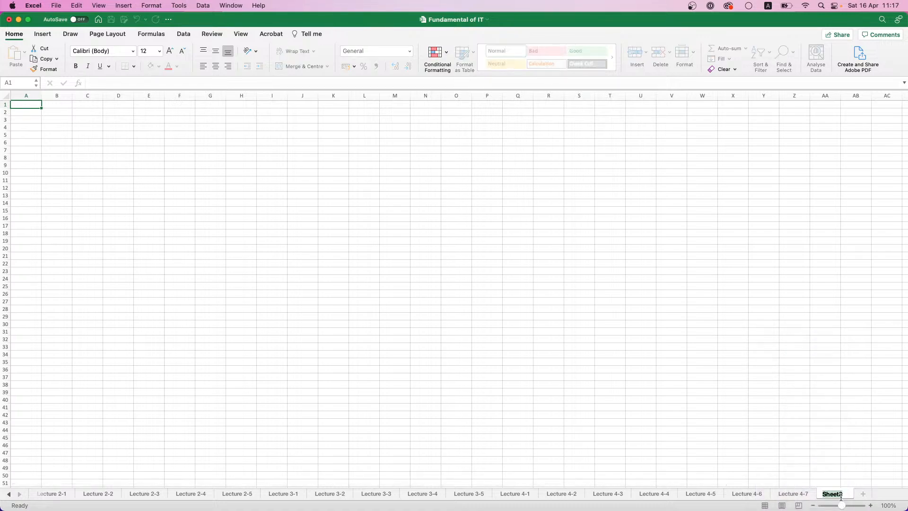
{"action": "type", "text": "Lecture 4"}
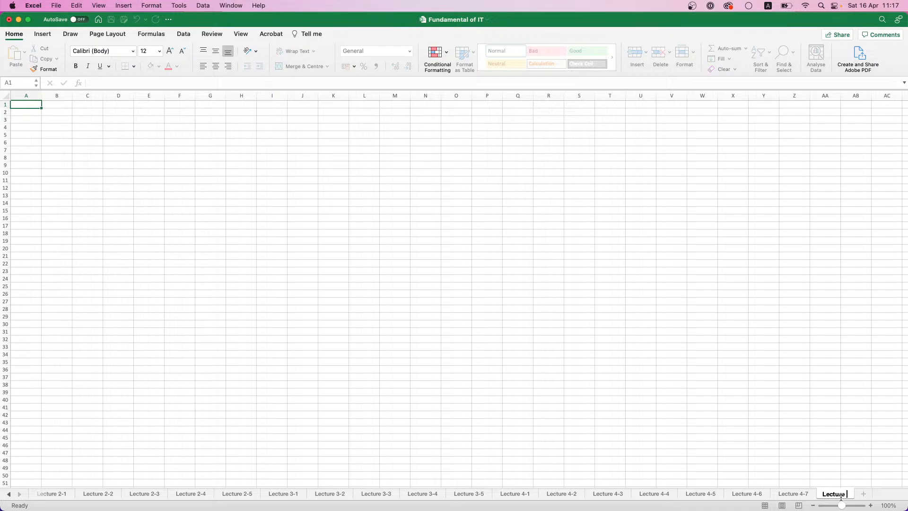
{"action": "type", "text": "-8"}
{"action": "key", "text": "Return"}
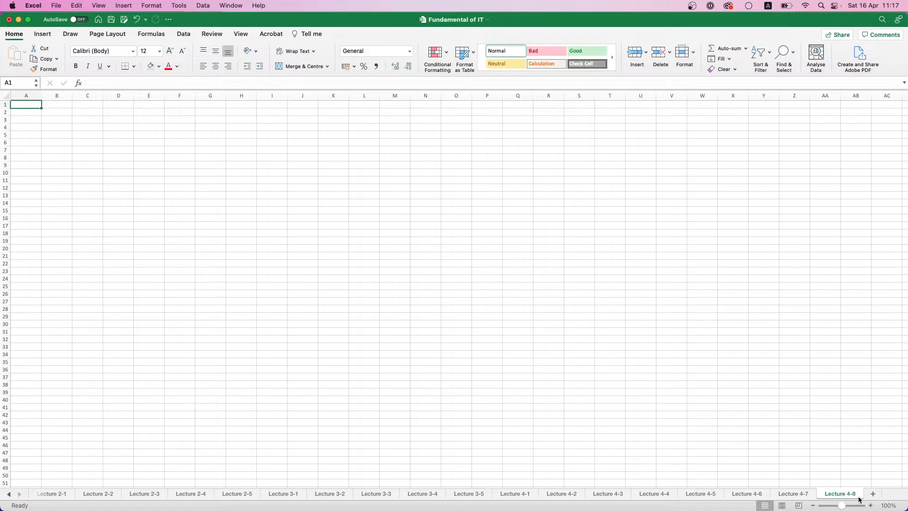
Set the zoom of the Lecture 4-8 sheet to 200%
{"action": "left_click", "coordinate": [887, 507]}
{"action": "left_click", "coordinate": [429, 139]}
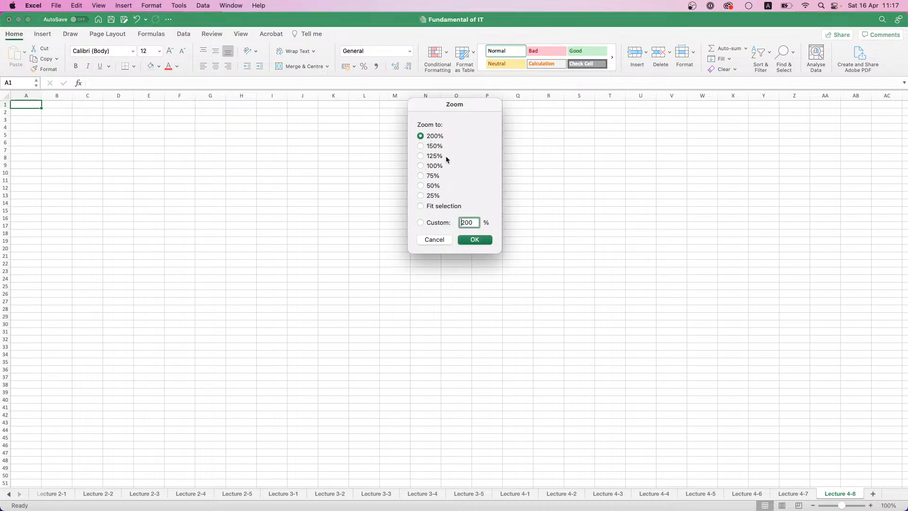
{"action": "left_click", "coordinate": [475, 240]}
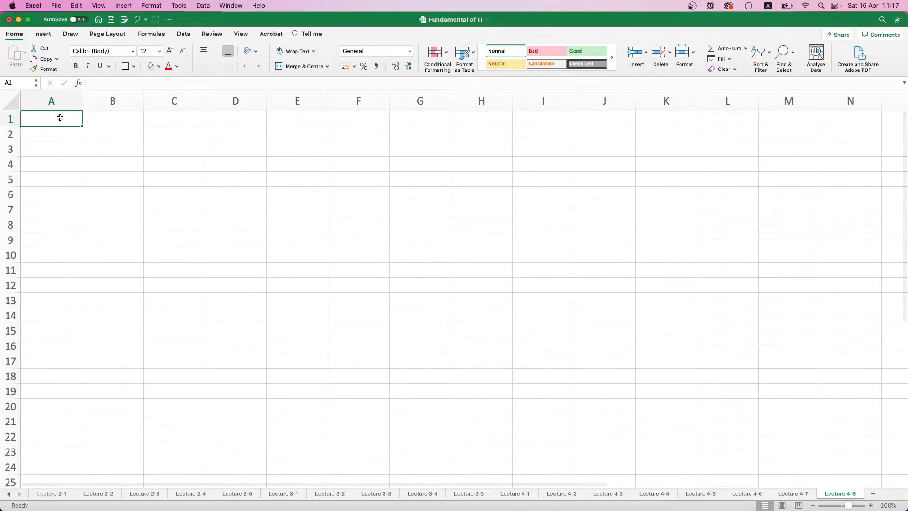
Enter the column header Month in A1 and make B1 the active cell
{"action": "type", "text": "Month"}
{"action": "key", "text": "Return"}
{"action": "key", "text": "Right"}
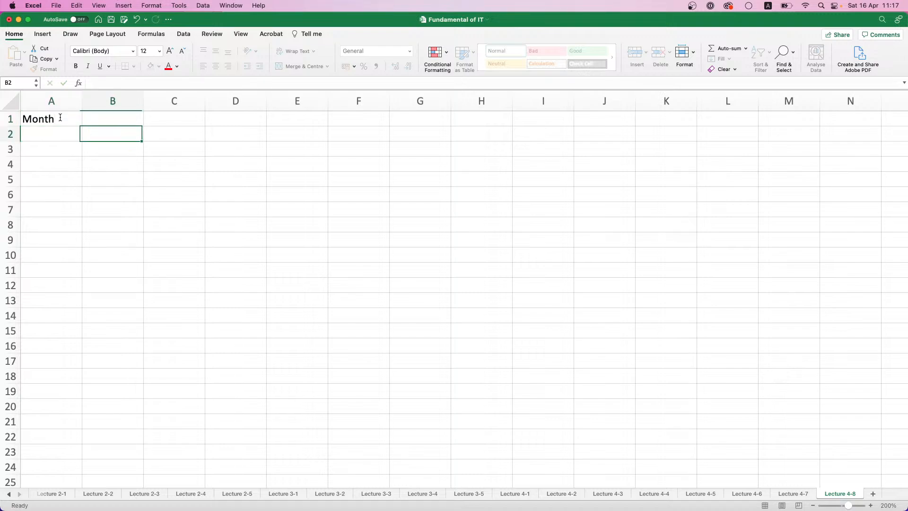
{"action": "key", "text": "Down"}
{"action": "key", "text": "Up"}
{"action": "key", "text": "Up"}
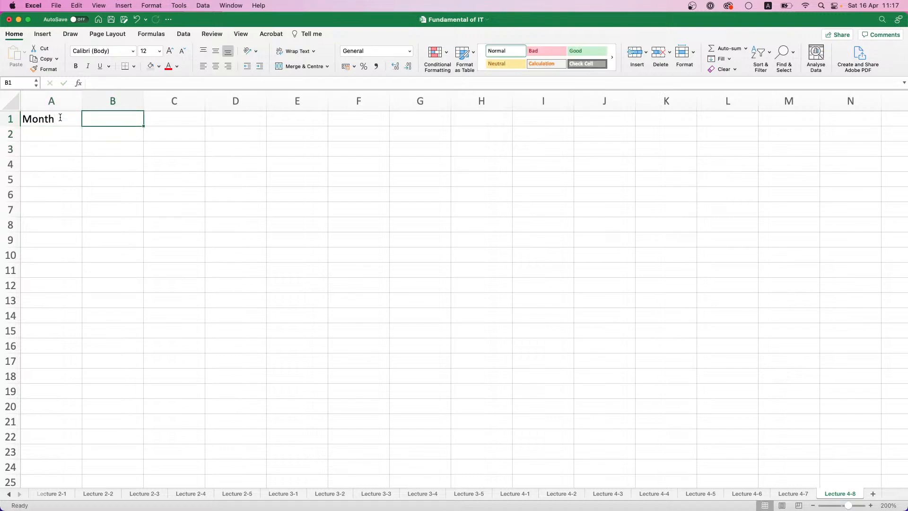
{"action": "type", "text": "Sales am"}
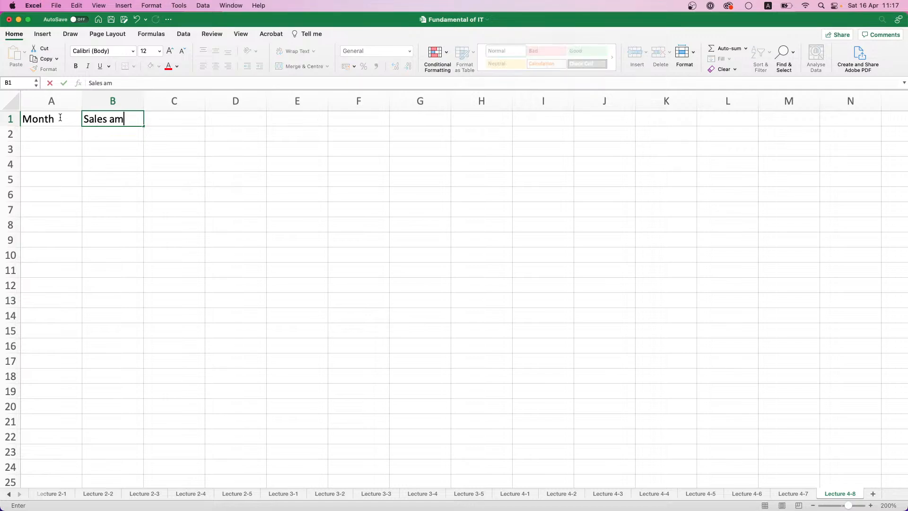
{"action": "type", "text": "t."}
{"action": "key", "text": "BackSpace"}
{"action": "key", "text": "BackSpace"}
{"action": "key", "text": "BackSpace"}
{"action": "key", "text": "BackSpace"}
{"action": "key", "text": "BackSpace"}
{"action": "key", "text": "BackSpace"}
{"action": "key", "text": "BackSpace"}
Enter the column header Profit in B1 and format both headers, A1:B1, as bold with a grey fill
{"action": "type", "text": "Profit"}
{"action": "key", "text": "Return"}
{"action": "left_click_drag", "start_coordinate": [60, 118], "coordinate": [102, 119]}
{"action": "key", "text": "super+b"}
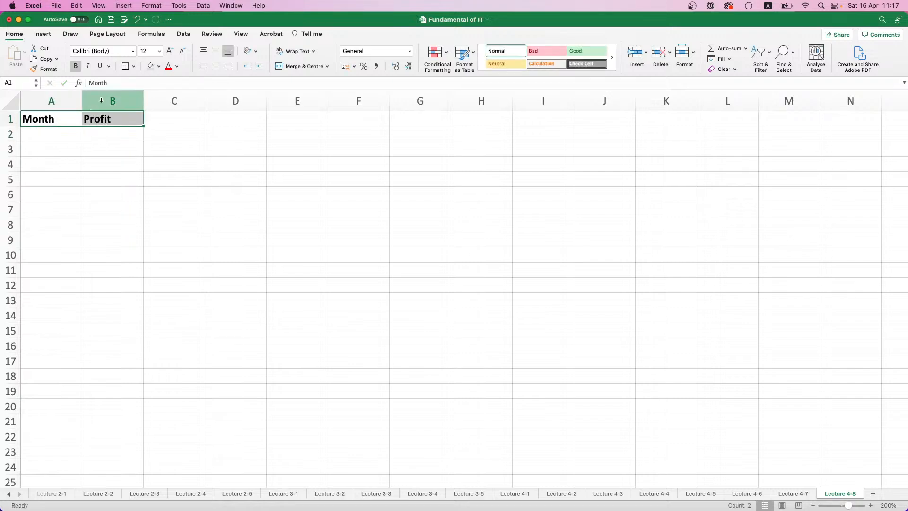
Enter January in A2 and autofill the month names down to December in A13
{"action": "left_click", "coordinate": [37, 135]}
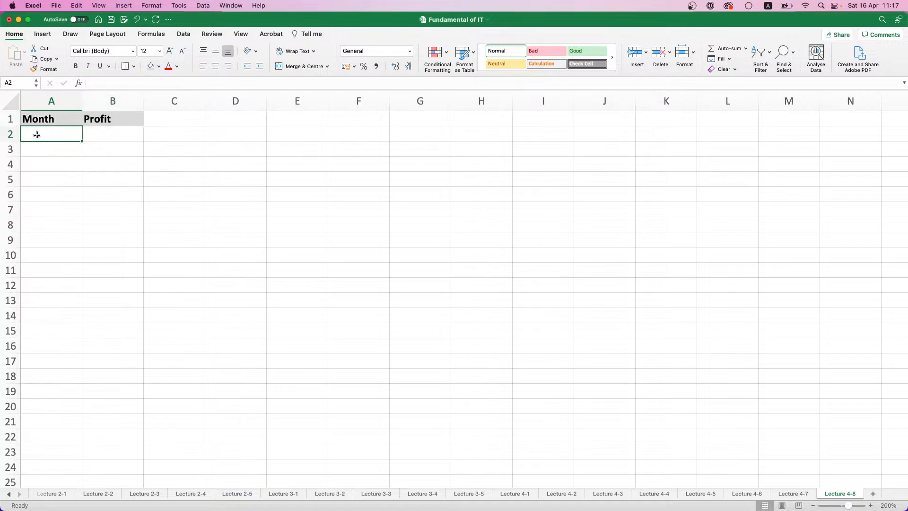
{"action": "type", "text": "January"}
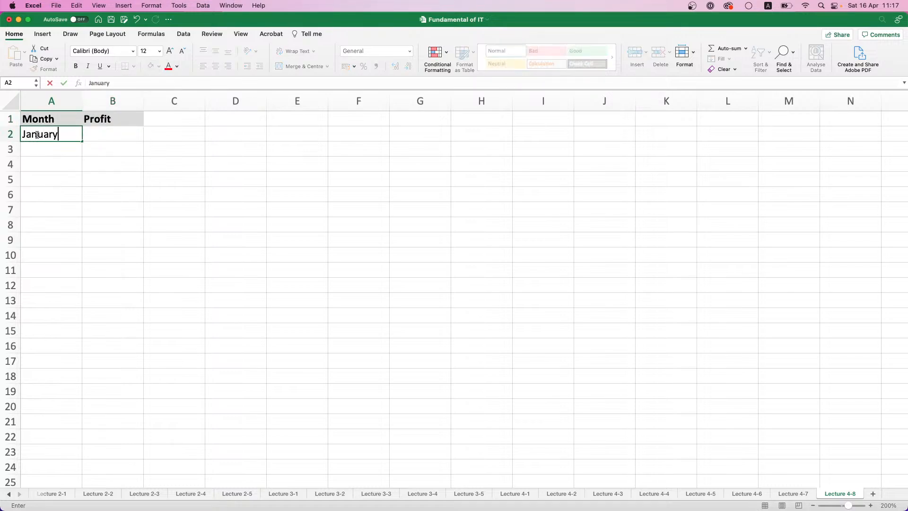
{"action": "key", "text": "Return"}
{"action": "left_click", "coordinate": [38, 135]}
{"action": "left_click_drag", "start_coordinate": [83, 140], "coordinate": [72, 298]}
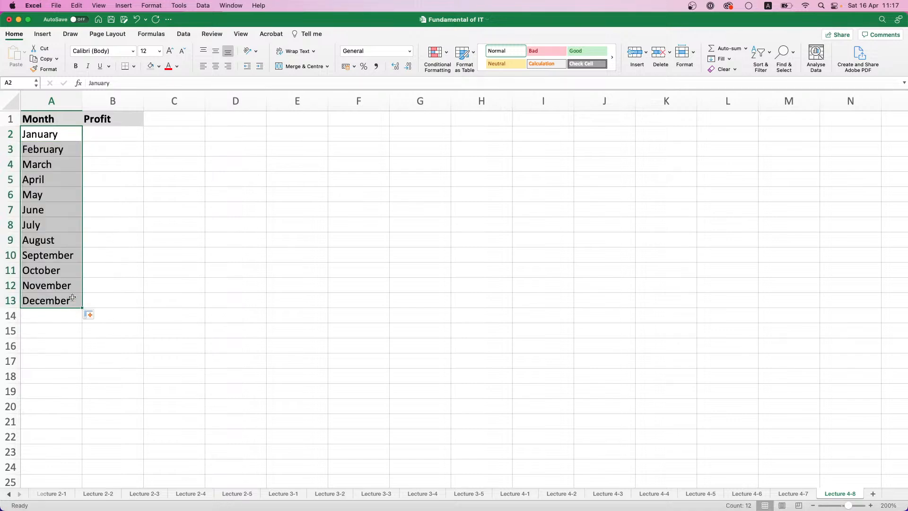
Enter =RANDBETWEEN(150000;300000) in B2 as the January profit
{"action": "left_click", "coordinate": [114, 136]}
{"action": "type", "text": "=RAND"}
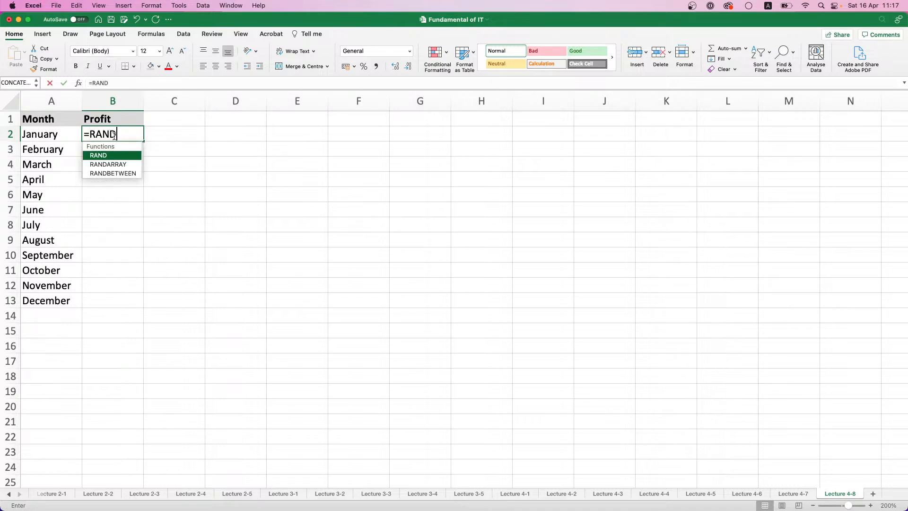
{"action": "double_click", "coordinate": [113, 174]}
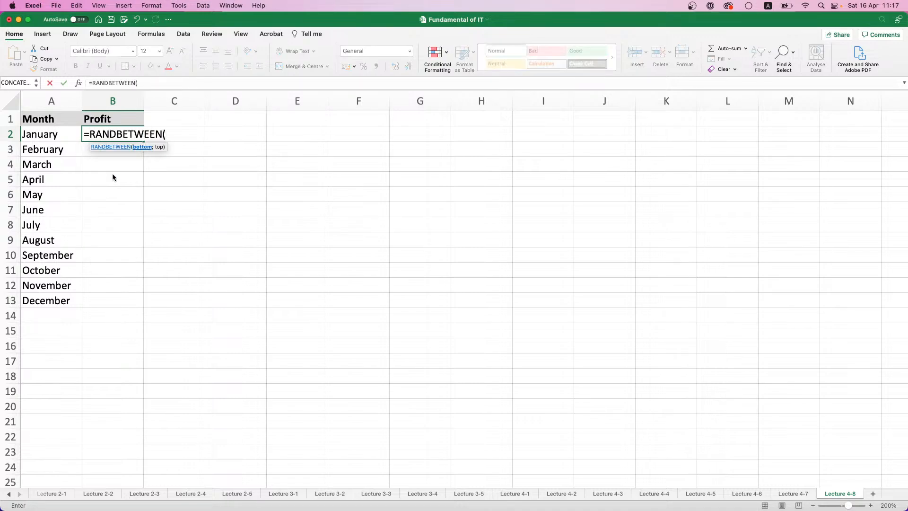
{"action": "type", "text": "1"}
{"action": "type", "text": "50000"}
{"action": "type", "text": "5"}
{"action": "key", "text": "BackSpace"}
{"action": "type", "text": "%"}
{"action": "key", "text": "BackSpace"}
{"action": "type", "text": ";"}
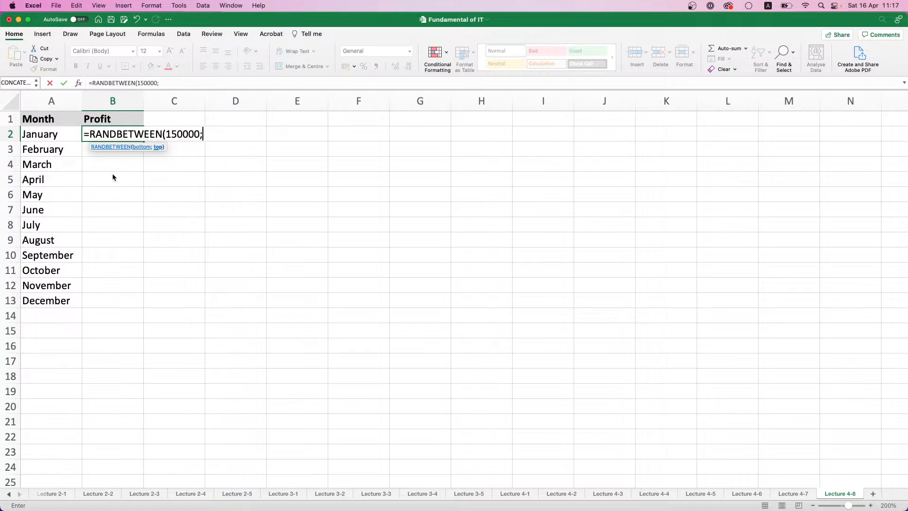
{"action": "type", "text": "300000)"}
{"action": "key", "text": "Return"}
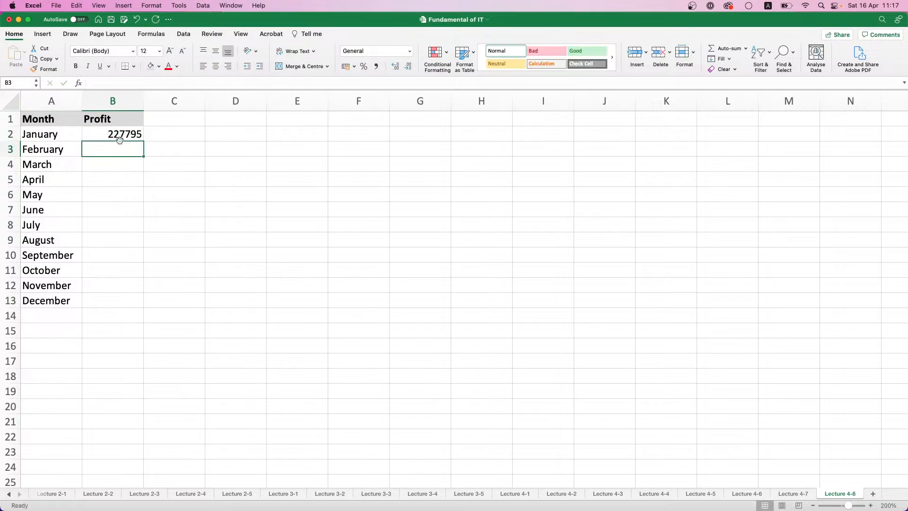
Fill the random profit formula down to B13 and replace the formulas in B2:B13 with values only
{"action": "left_click", "coordinate": [121, 136]}
{"action": "double_click", "coordinate": [143, 140]}
{"action": "key", "text": "super+c"}
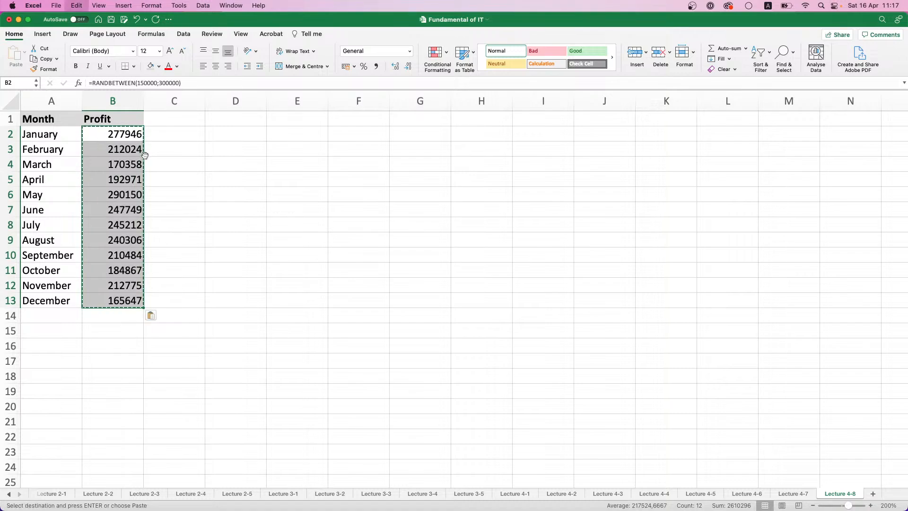
{"action": "left_click", "coordinate": [154, 314]}
{"action": "left_click", "coordinate": [173, 361]}
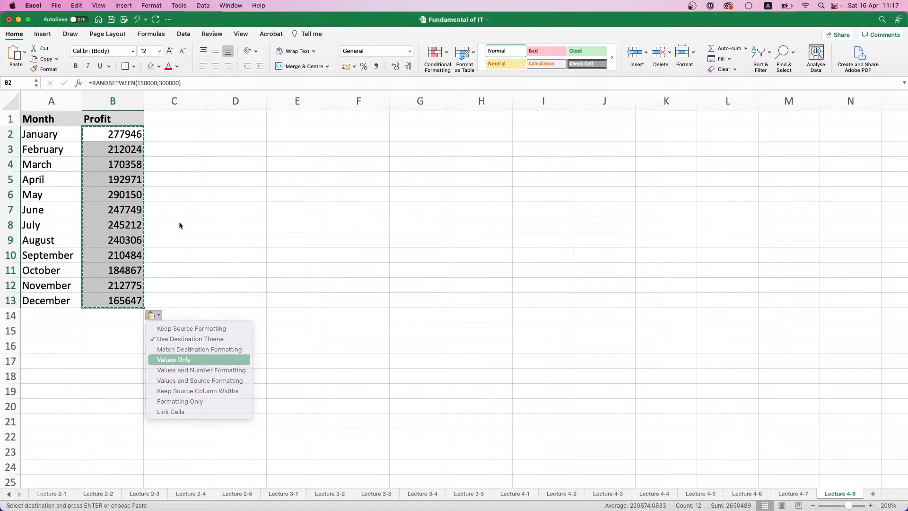
Apply the comma number style to the profit values in B2:B13
{"action": "left_click", "coordinate": [378, 67]}
{"action": "left_click", "coordinate": [219, 183]}
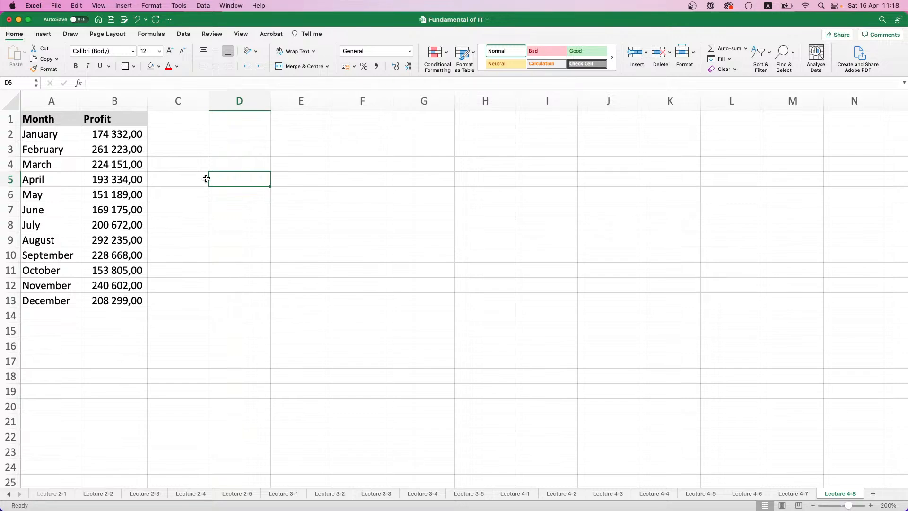
{"action": "left_click", "coordinate": [108, 132]}
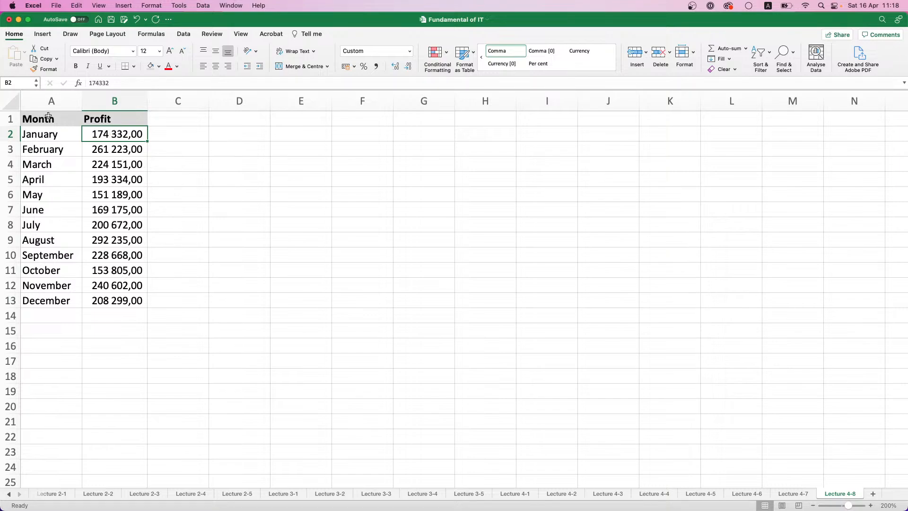
Insert a recommended Clustered Column chart of the table A1:B13 and place it beside the data, around columns C to H
{"action": "left_click_drag", "start_coordinate": [47, 117], "coordinate": [125, 301]}
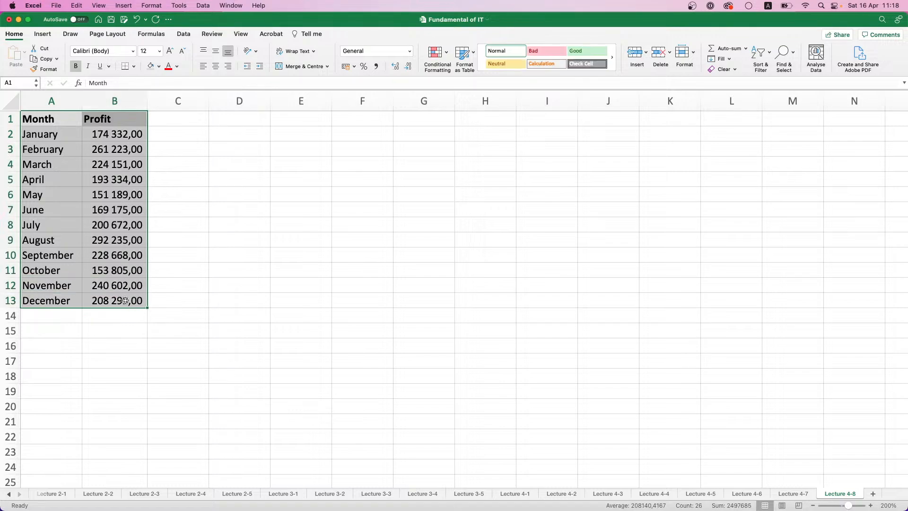
{"action": "left_click", "coordinate": [42, 33]}
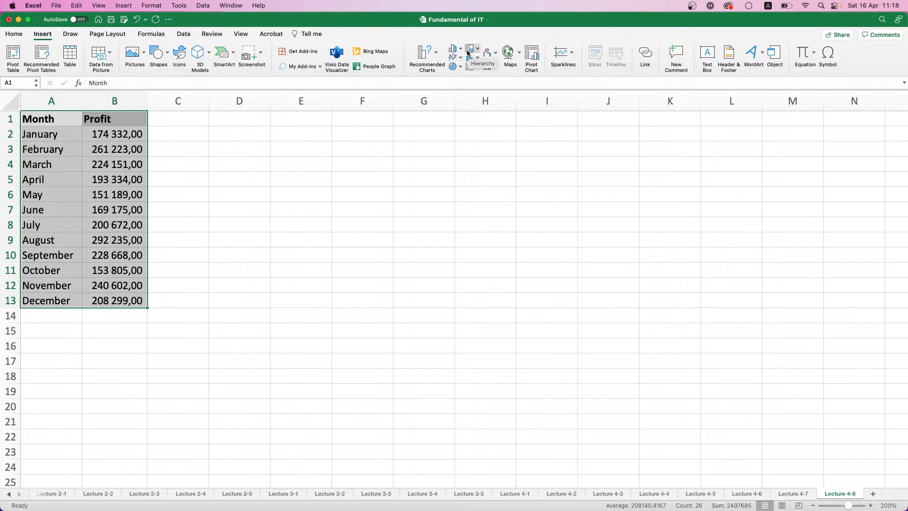
{"action": "left_click", "coordinate": [430, 59]}
{"action": "left_click", "coordinate": [438, 53]}
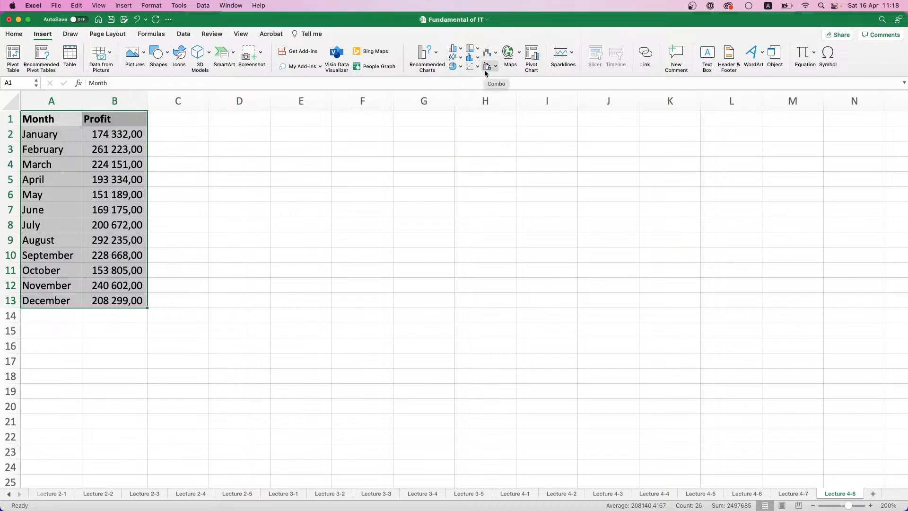
{"action": "left_click", "coordinate": [440, 58]}
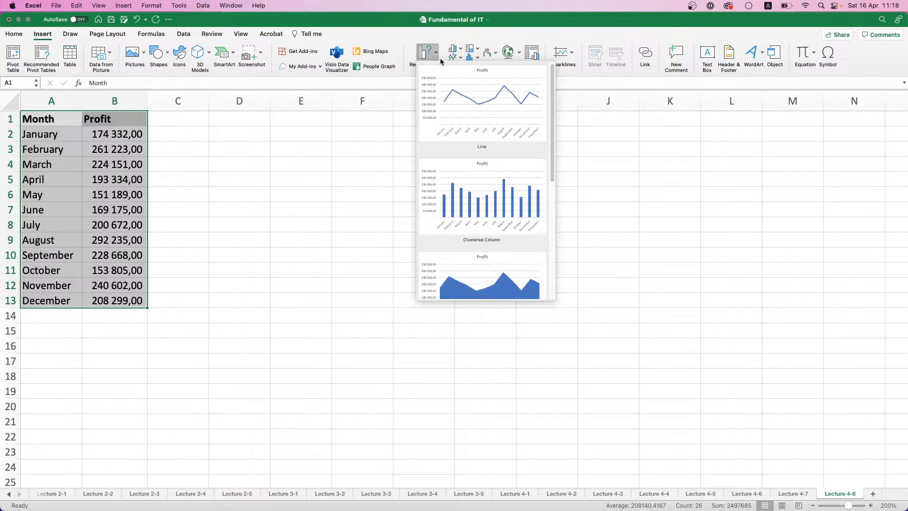
{"action": "scroll", "coordinate": [462, 157], "scroll_direction": "down", "scroll_amount": 5}
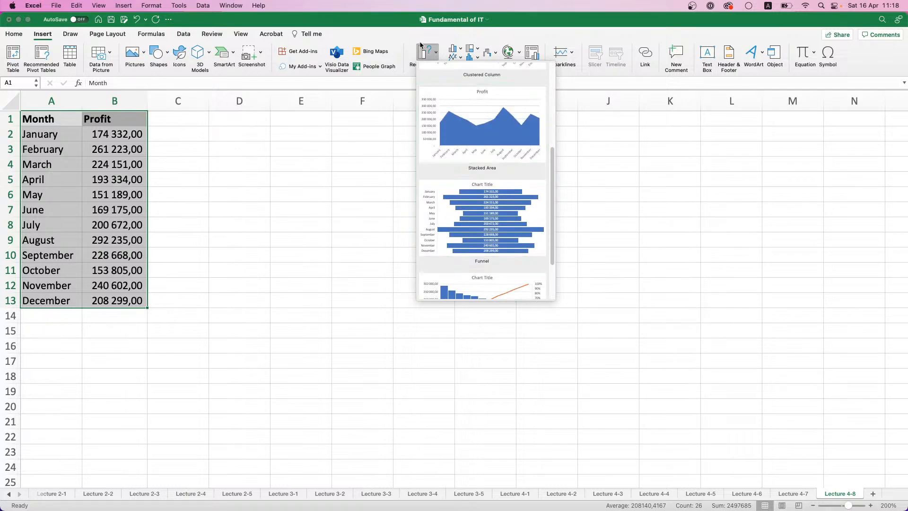
{"action": "left_click", "coordinate": [423, 47]}
{"action": "left_click", "coordinate": [423, 47]}
{"action": "scroll", "coordinate": [457, 114], "scroll_direction": "down", "scroll_amount": 8}
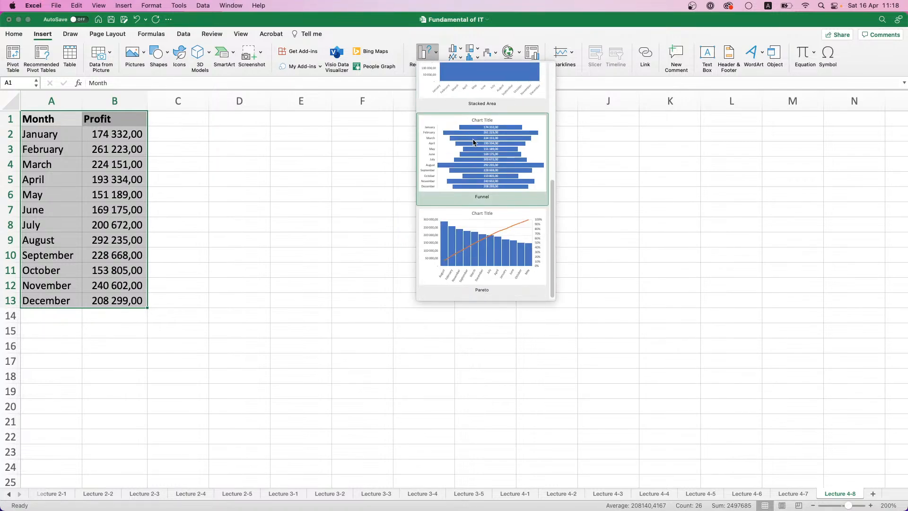
{"action": "scroll", "coordinate": [478, 144], "scroll_direction": "up", "scroll_amount": 5}
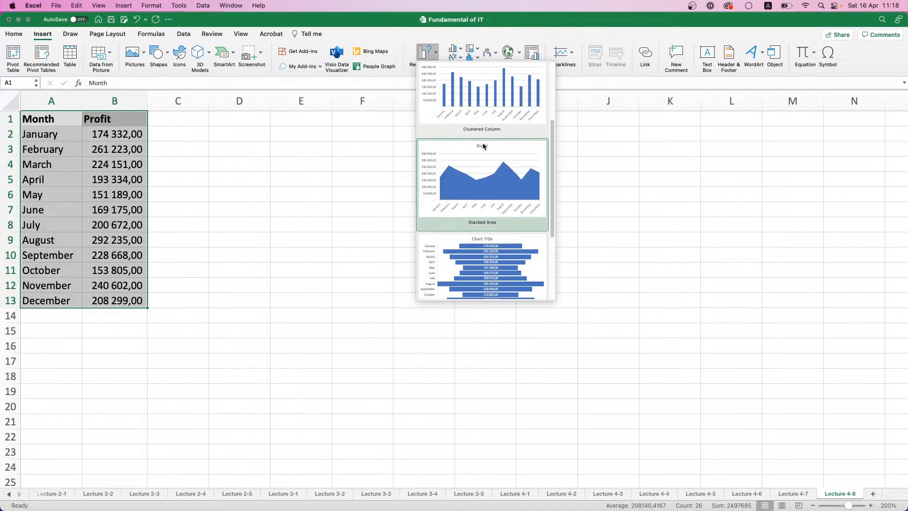
{"action": "scroll", "coordinate": [483, 146], "scroll_direction": "up", "scroll_amount": 2}
{"action": "left_click", "coordinate": [487, 146]}
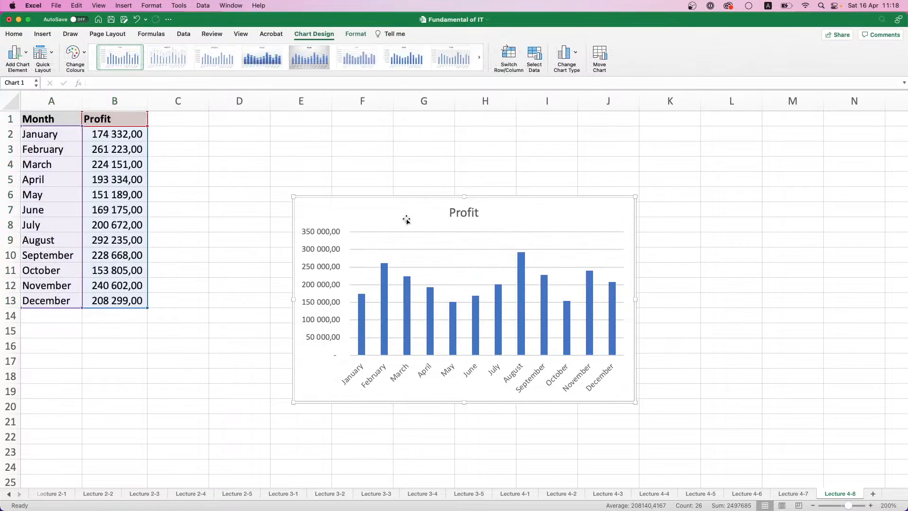
{"action": "left_click_drag", "start_coordinate": [407, 197], "coordinate": [309, 137]}
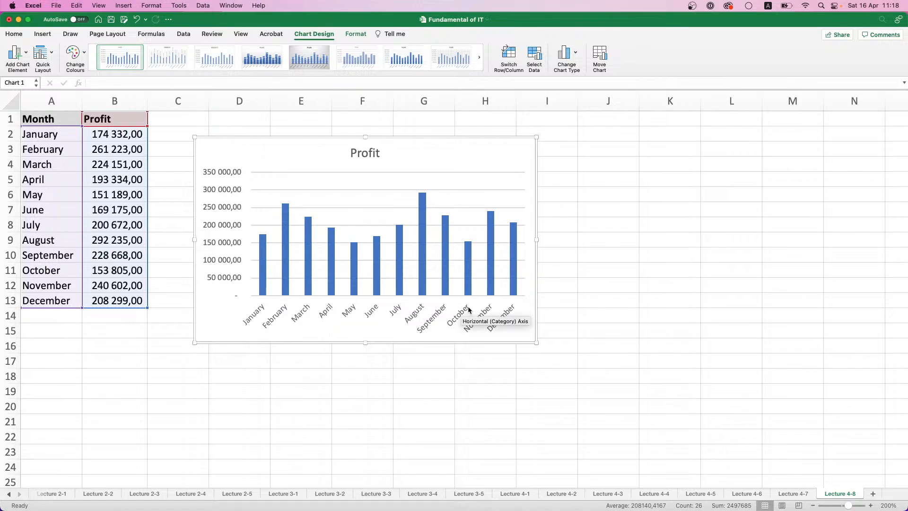
Add primary major vertical gridlines to the Profit chart
{"action": "mouse_move", "coordinate": [442, 290]}
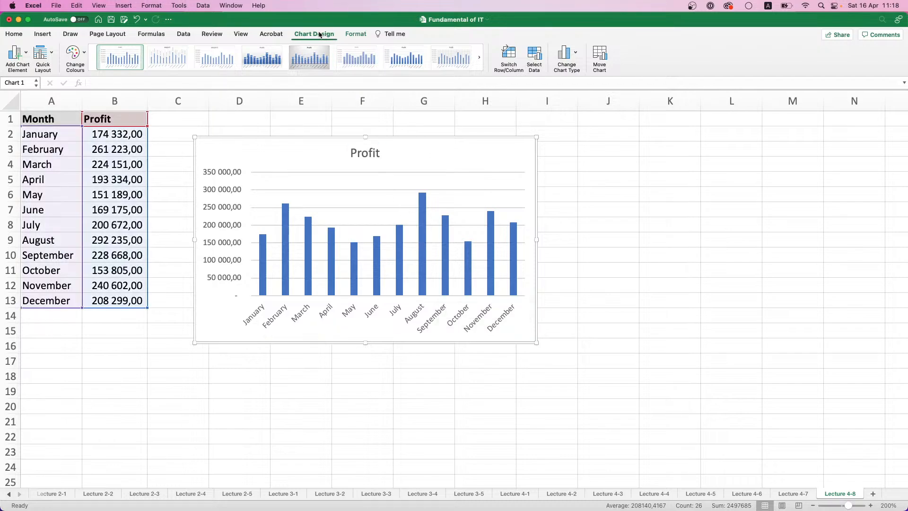
{"action": "left_click", "coordinate": [27, 55]}
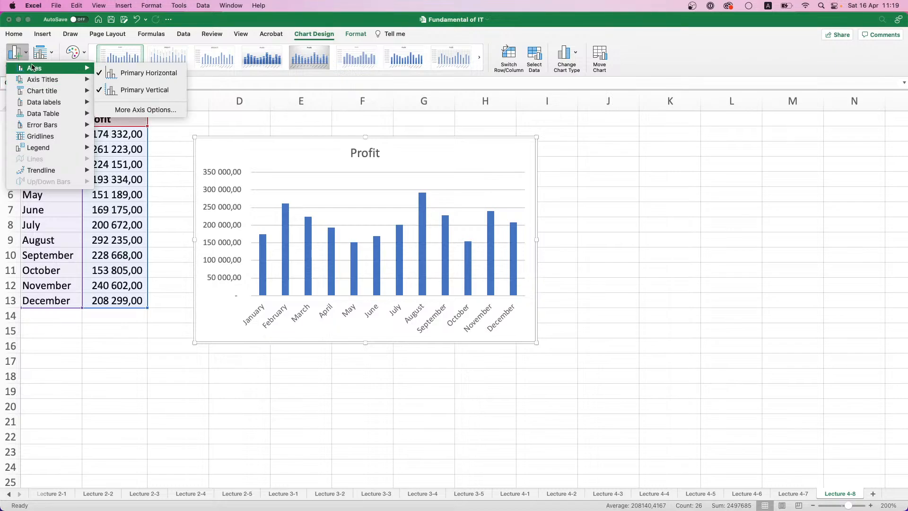
{"action": "mouse_move", "coordinate": [58, 83]}
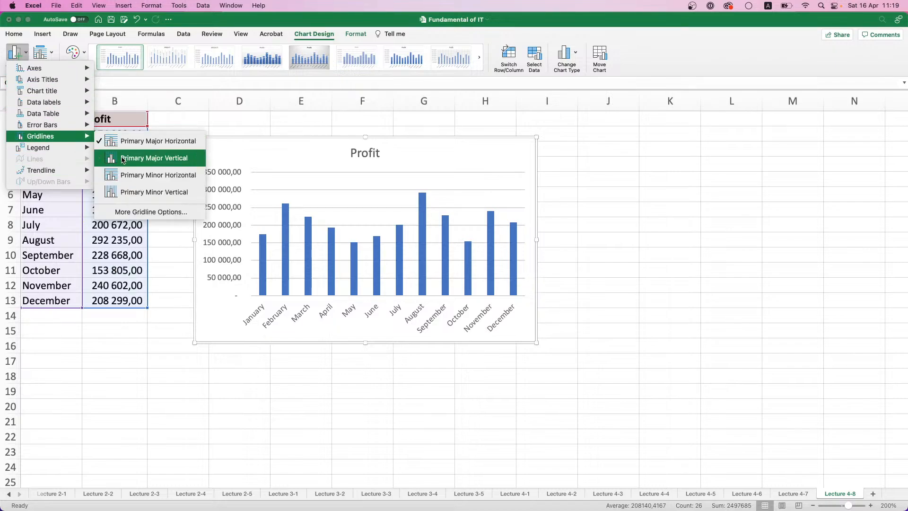
{"action": "left_click", "coordinate": [124, 157]}
Add a linear trendline to the Profit chart and place a legend on its right side
{"action": "left_click", "coordinate": [16, 55]}
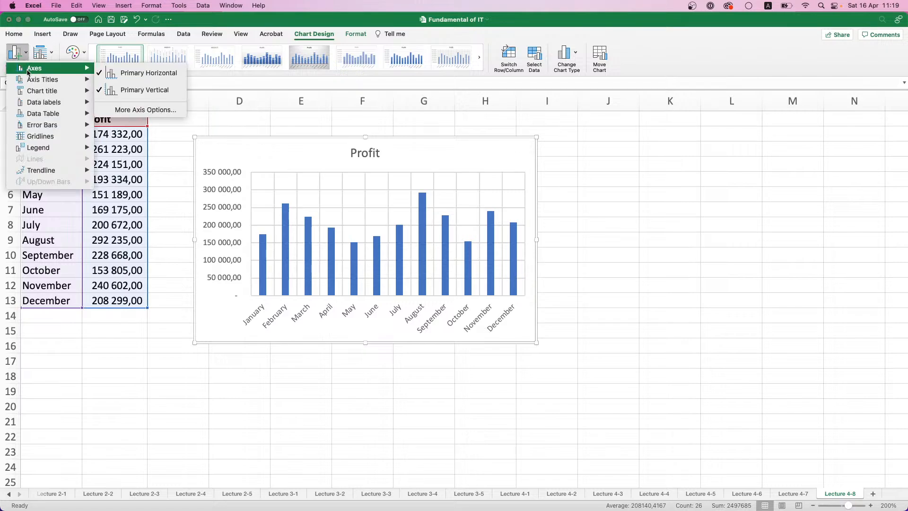
{"action": "mouse_move", "coordinate": [41, 170]}
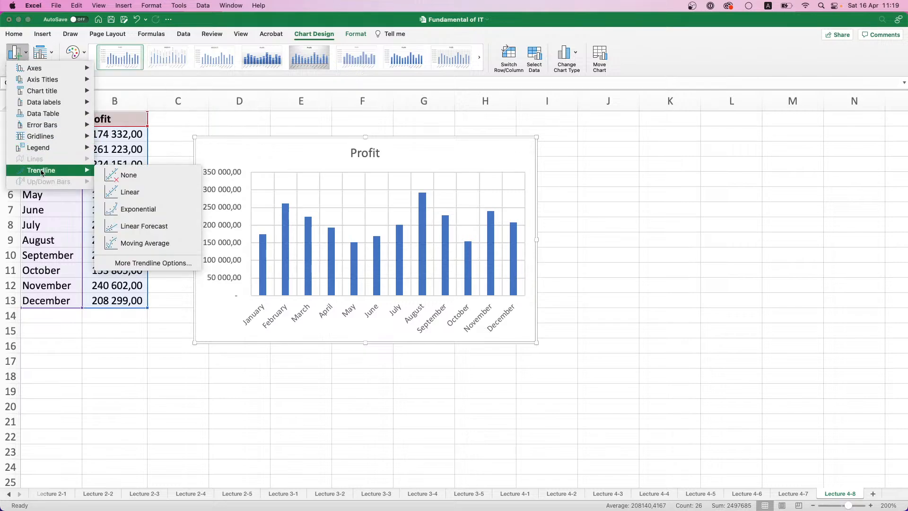
{"action": "left_click", "coordinate": [144, 191]}
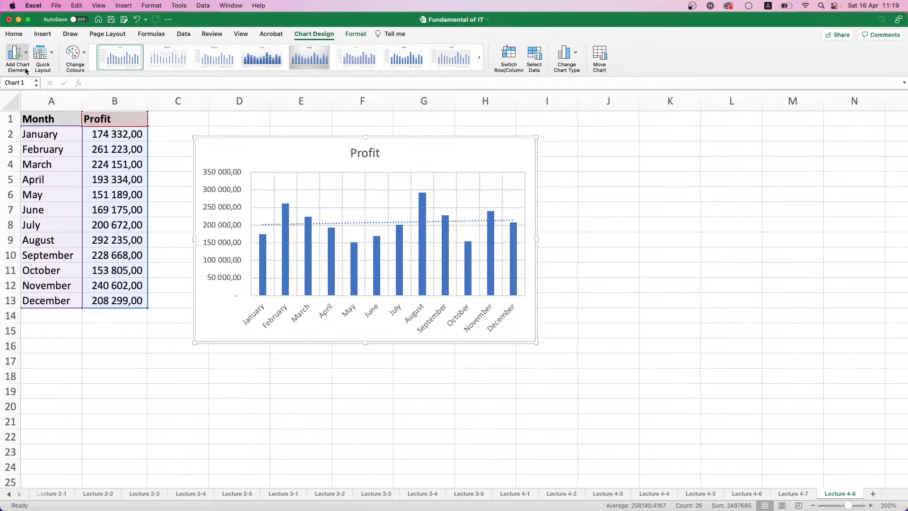
{"action": "left_click", "coordinate": [16, 53]}
{"action": "mouse_move", "coordinate": [41, 148]}
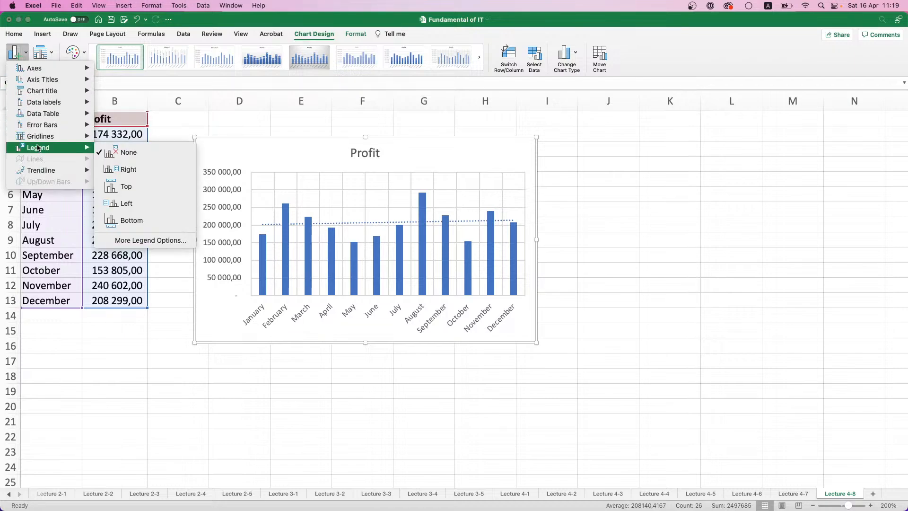
{"action": "left_click", "coordinate": [129, 170]}
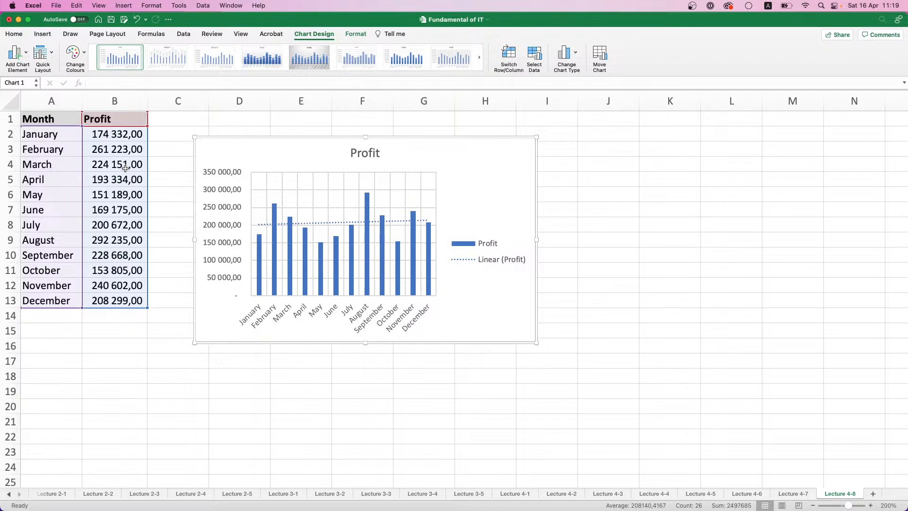
Try the quick layout with a data table on the Profit chart, and apply the first layout with a right-side legend
{"action": "left_click", "coordinate": [52, 56]}
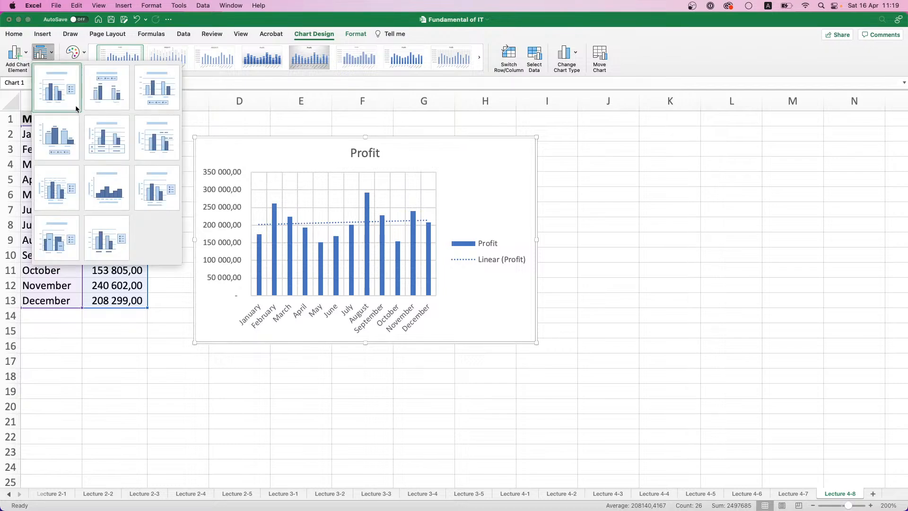
{"action": "left_click", "coordinate": [90, 131]}
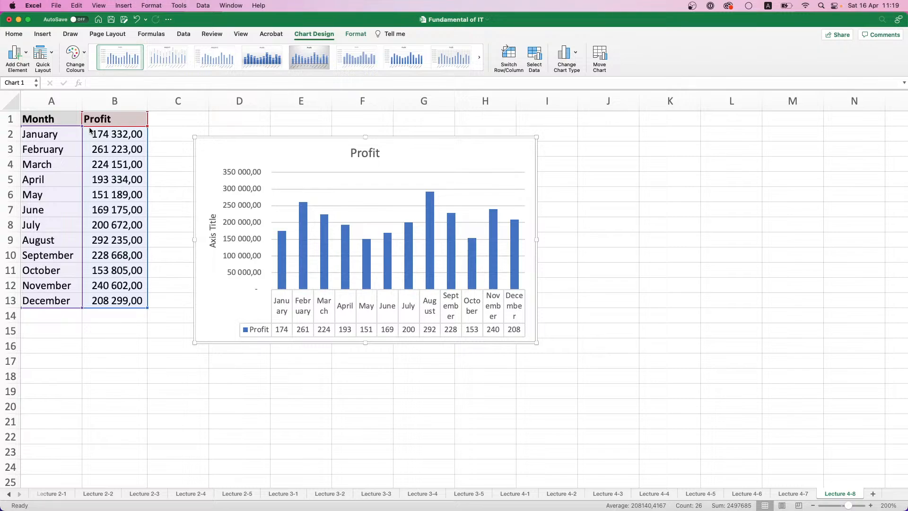
{"action": "left_click", "coordinate": [45, 54]}
{"action": "left_click", "coordinate": [61, 84]}
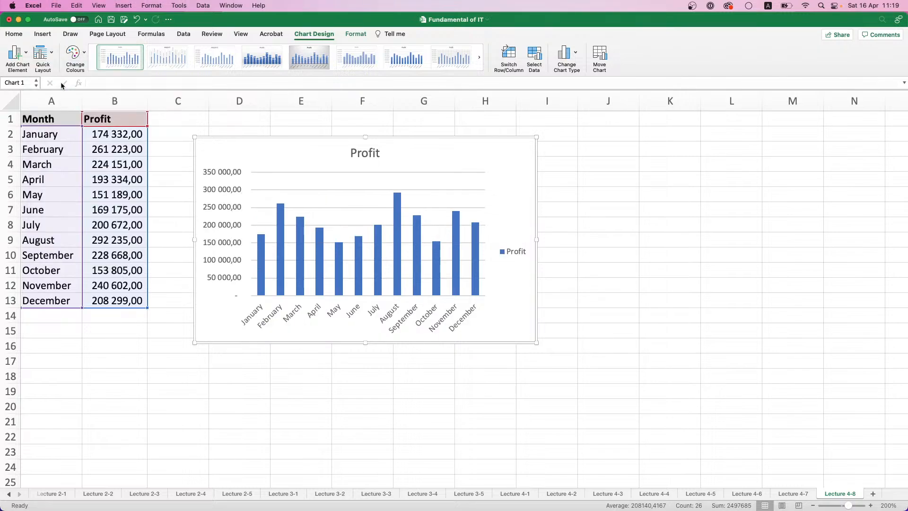
Try the orange-led colourful and the grey palettes on the Profit chart, and apply the light-blue monochromatic palette
{"action": "left_click", "coordinate": [79, 59]}
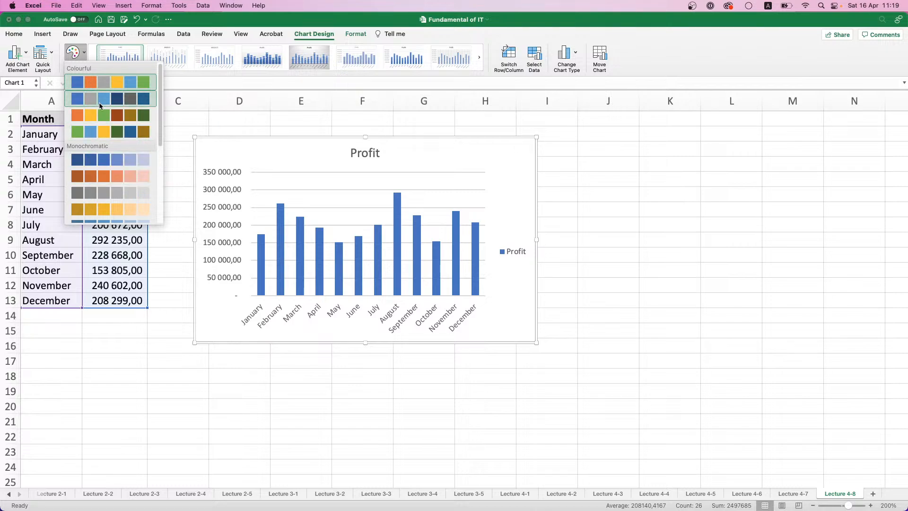
{"action": "left_click", "coordinate": [95, 118]}
{"action": "left_click", "coordinate": [75, 56]}
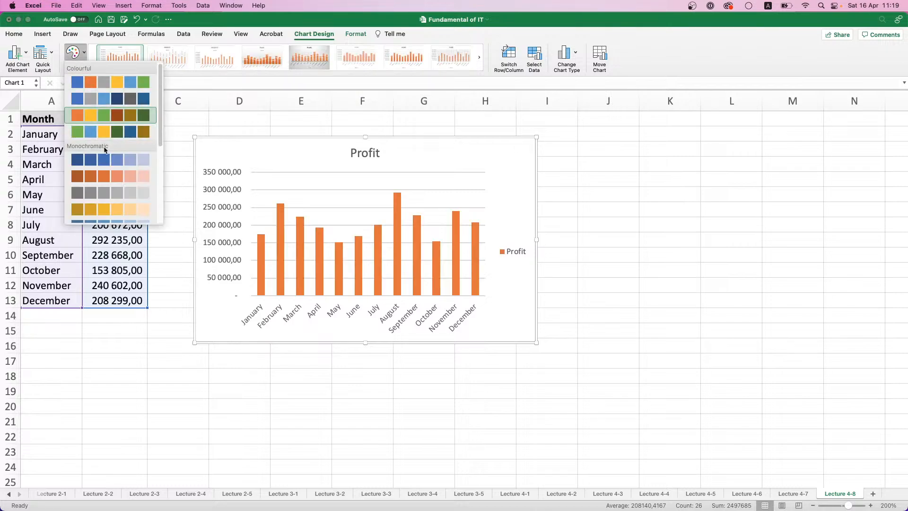
{"action": "scroll", "coordinate": [104, 156], "scroll_direction": "down", "scroll_amount": 4}
{"action": "left_click", "coordinate": [104, 160]}
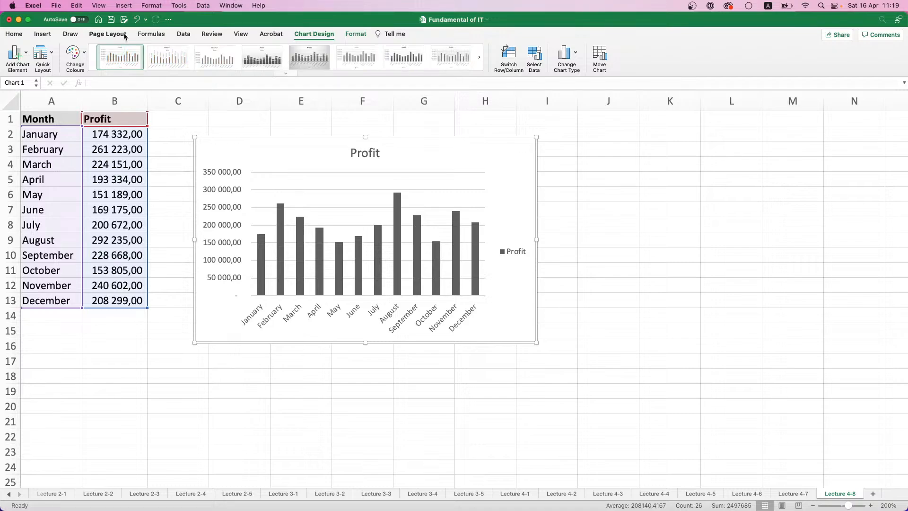
{"action": "left_click", "coordinate": [83, 55]}
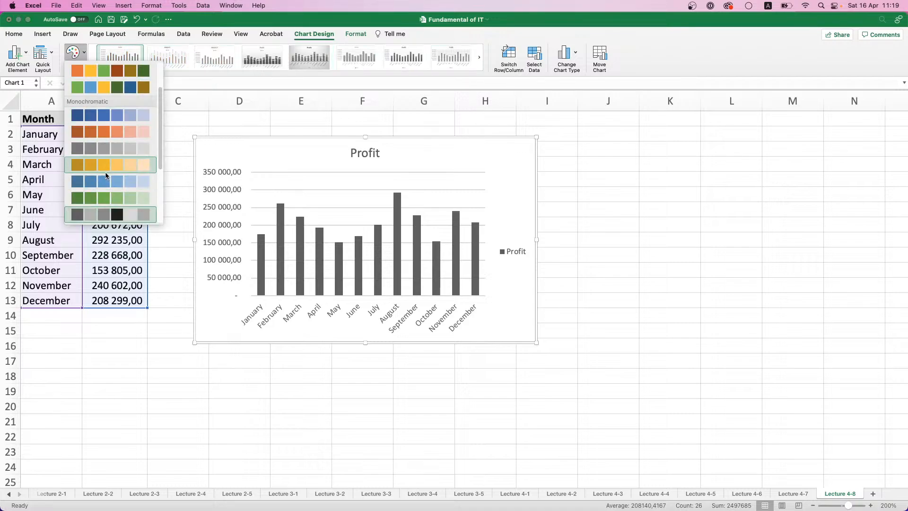
{"action": "left_click", "coordinate": [107, 175]}
Try several chart styles on the Profit chart, including a dark one, one with minor gridlines and one with vertical data labels
{"action": "left_click", "coordinate": [478, 57]}
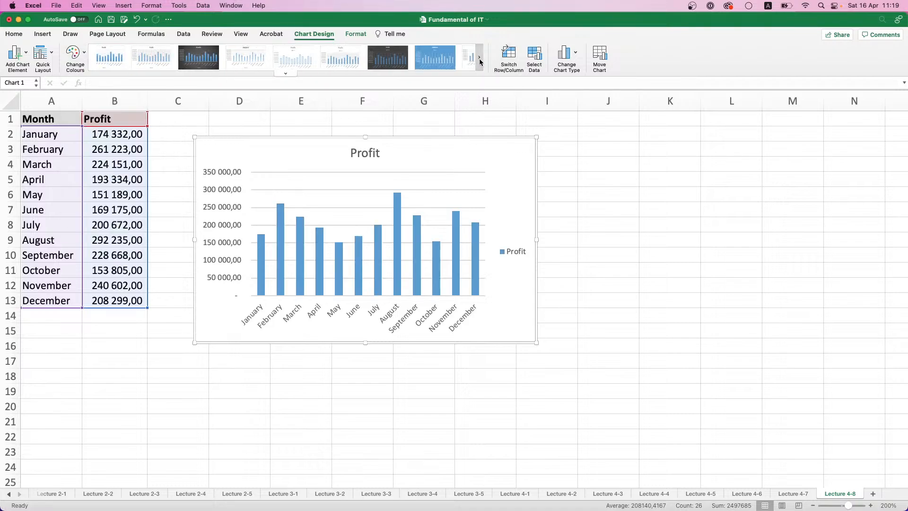
{"action": "left_click", "coordinate": [309, 57]}
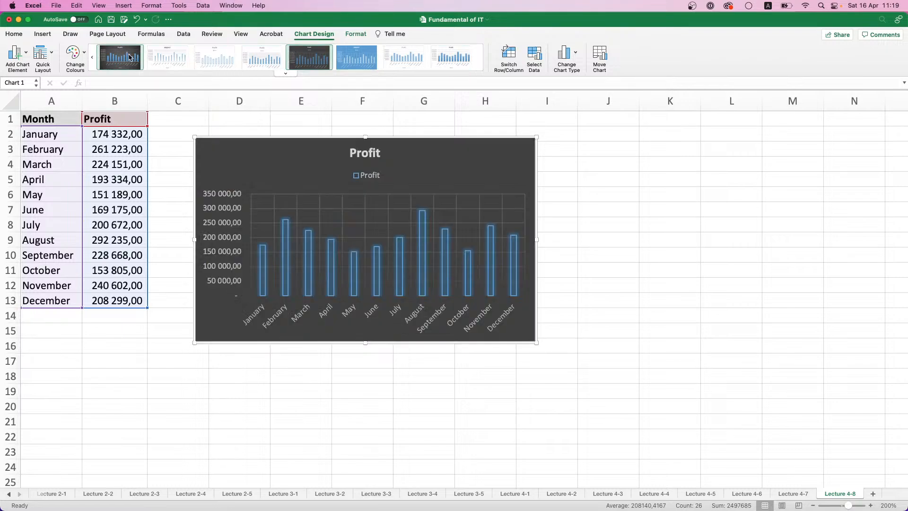
{"action": "left_click", "coordinate": [225, 63]}
{"action": "left_click", "coordinate": [254, 64]}
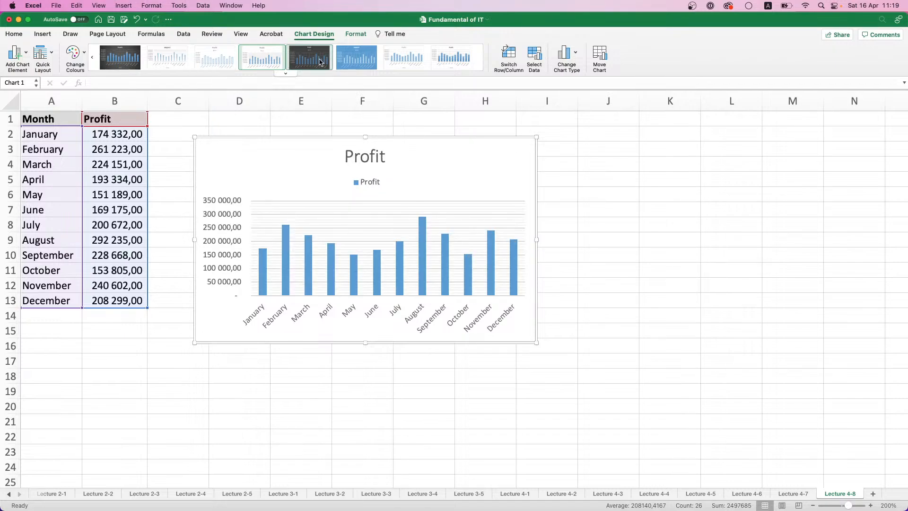
{"action": "left_click", "coordinate": [411, 64]}
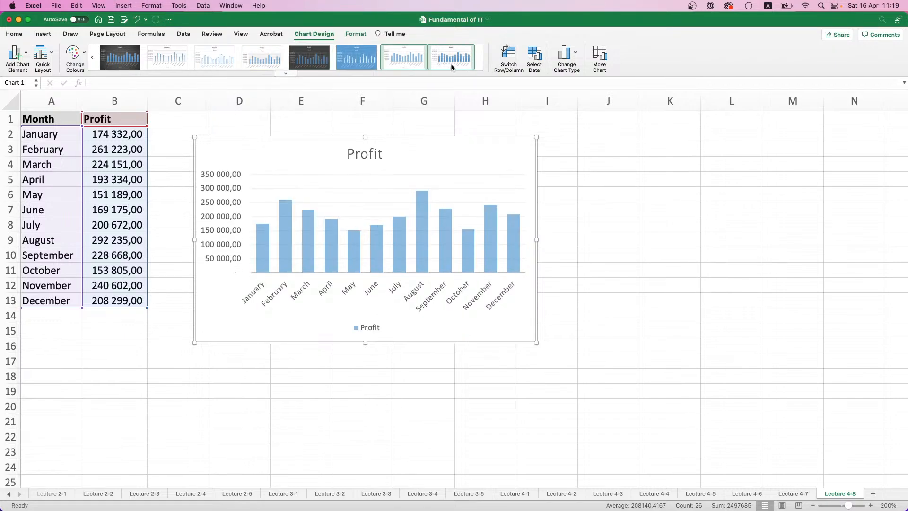
{"action": "left_click", "coordinate": [283, 73]}
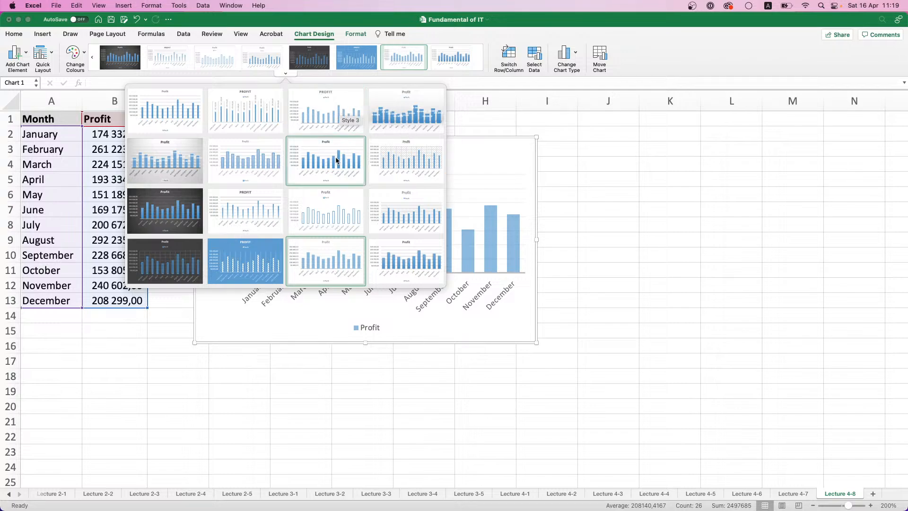
{"action": "left_click", "coordinate": [242, 118]}
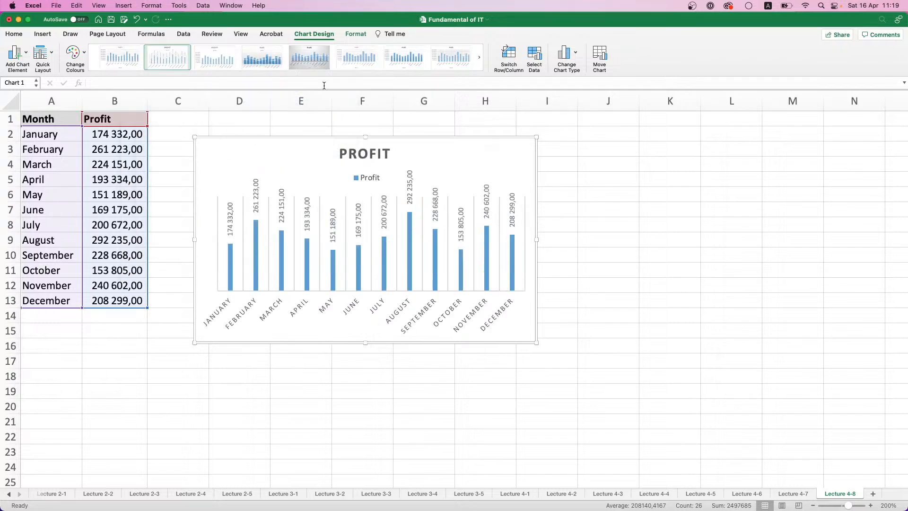
{"action": "left_click", "coordinate": [132, 63]}
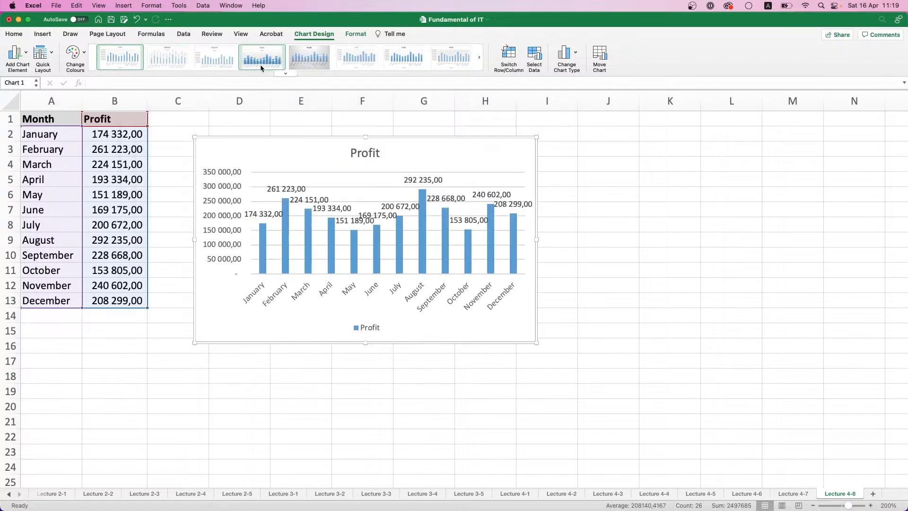
Apply the light chart style with wide, semi-transparent blue columns and a bottom legend to the Profit chart
{"action": "left_click", "coordinate": [479, 58]}
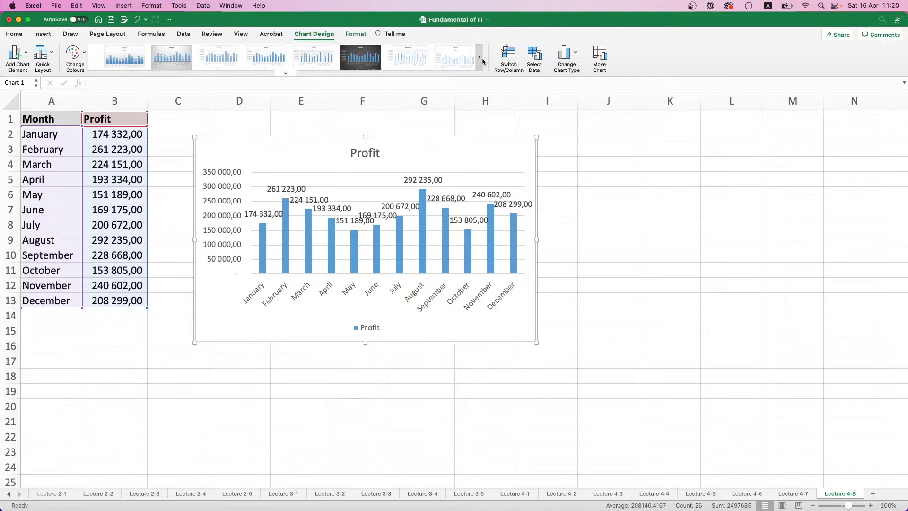
{"action": "left_click", "coordinate": [286, 74]}
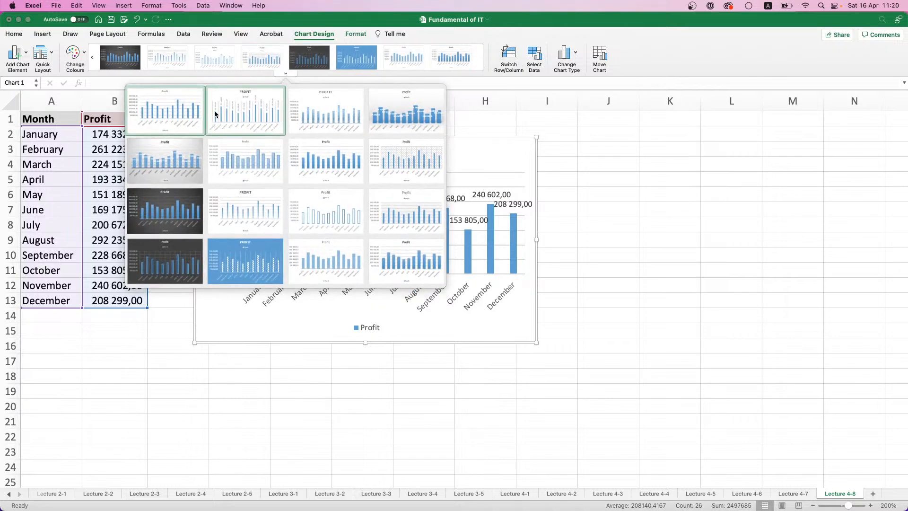
{"action": "left_click", "coordinate": [312, 246]}
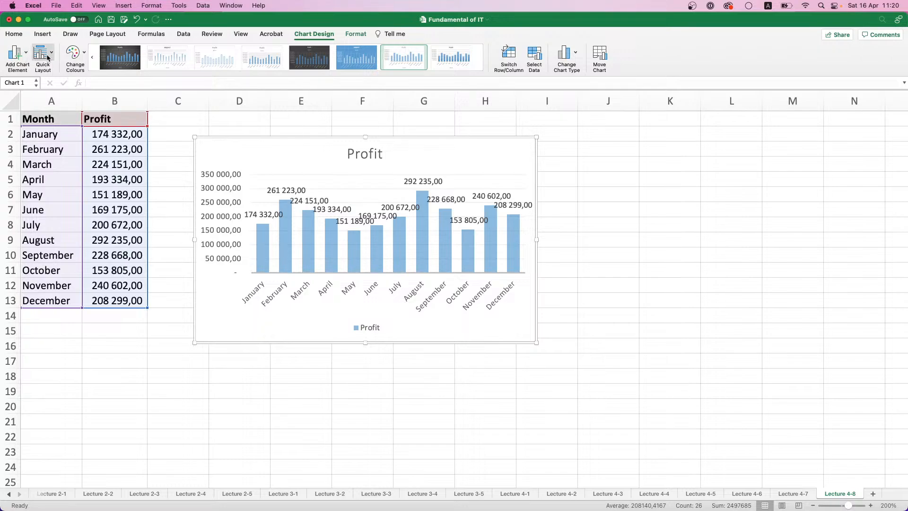
Remove the data labels from the Profit chart and show the chart's formatting tools
{"action": "left_click", "coordinate": [19, 59]}
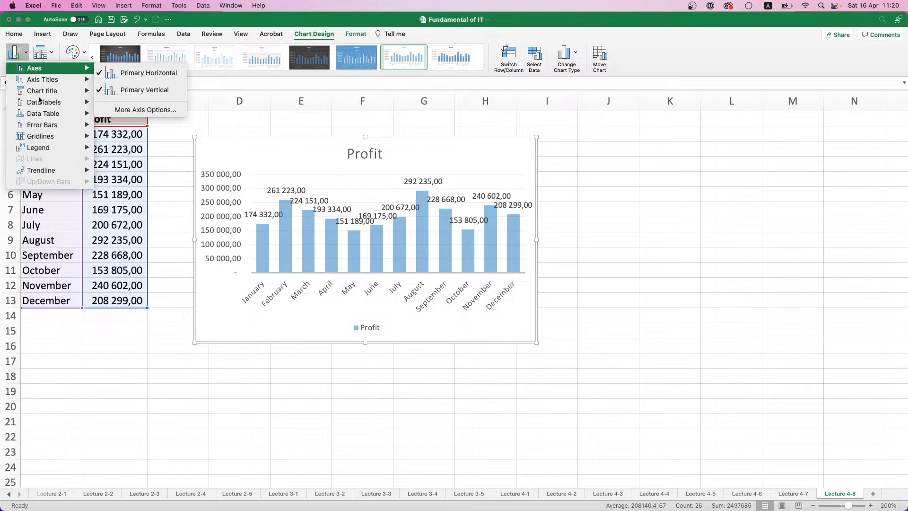
{"action": "mouse_move", "coordinate": [40, 103]}
{"action": "left_click", "coordinate": [127, 106]}
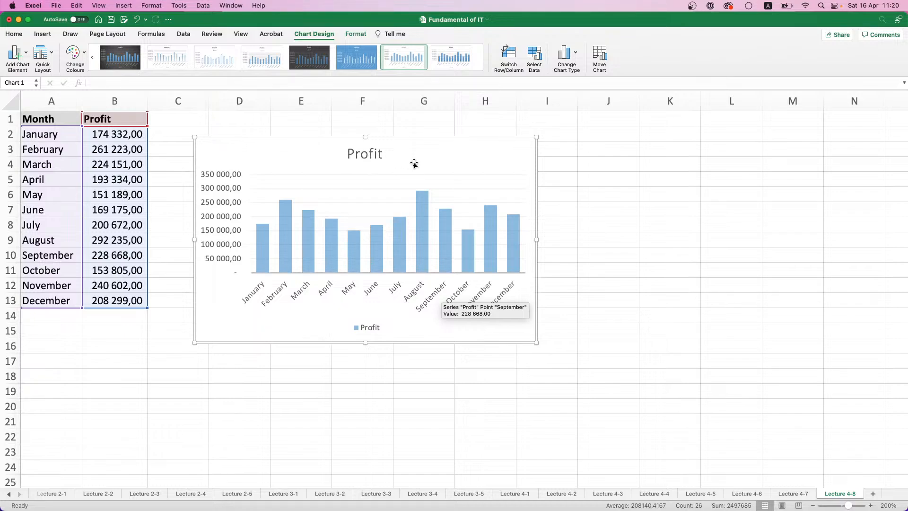
{"action": "left_click", "coordinate": [351, 35]}
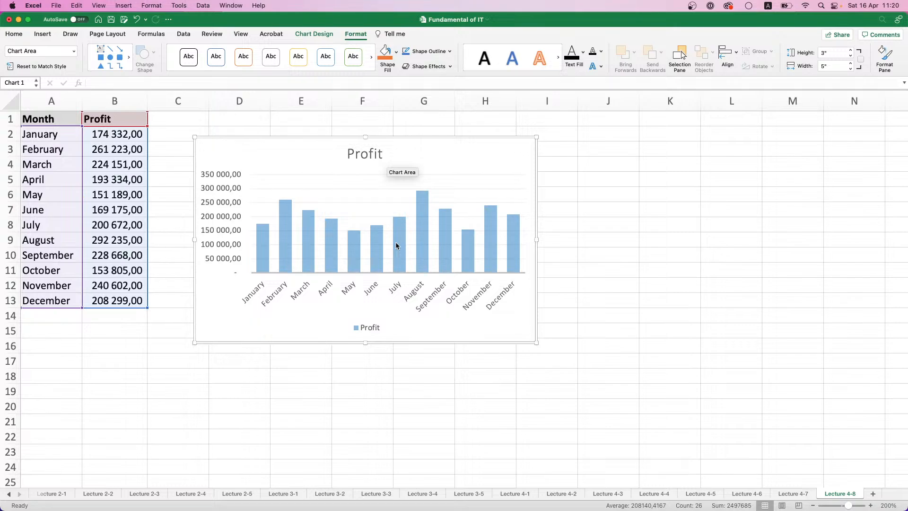
Add a new worksheet named Lecture 4-9 and set its zoom to 200%
{"action": "left_click", "coordinate": [870, 495]}
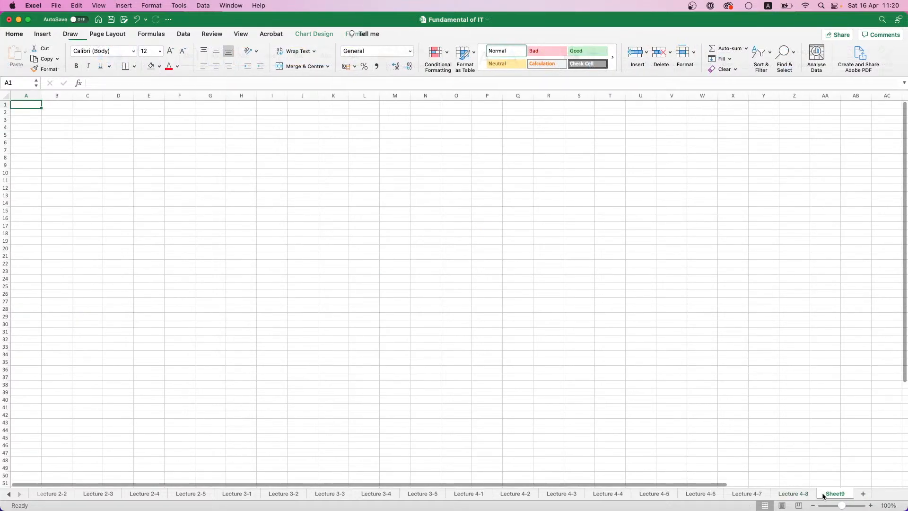
{"action": "double_click", "coordinate": [824, 494]}
{"action": "type", "text": "Le"}
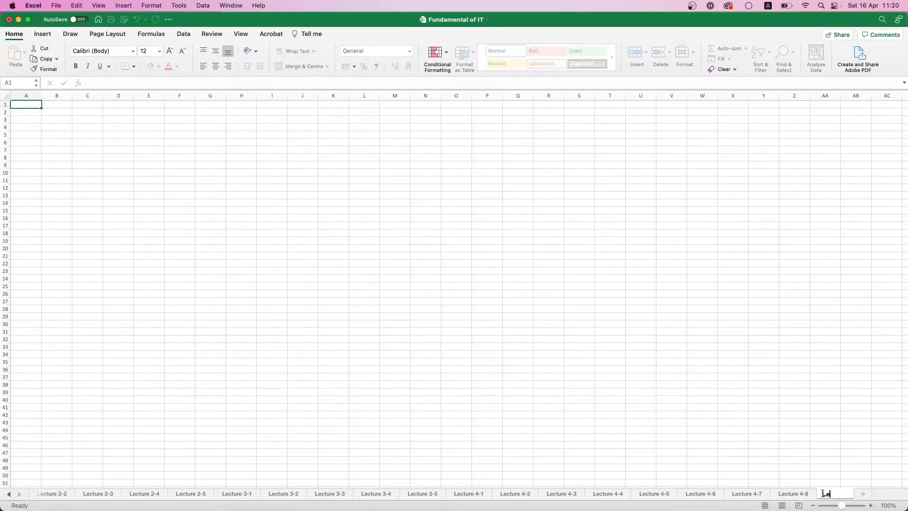
{"action": "type", "text": "cture 4-9"}
{"action": "key", "text": "Return"}
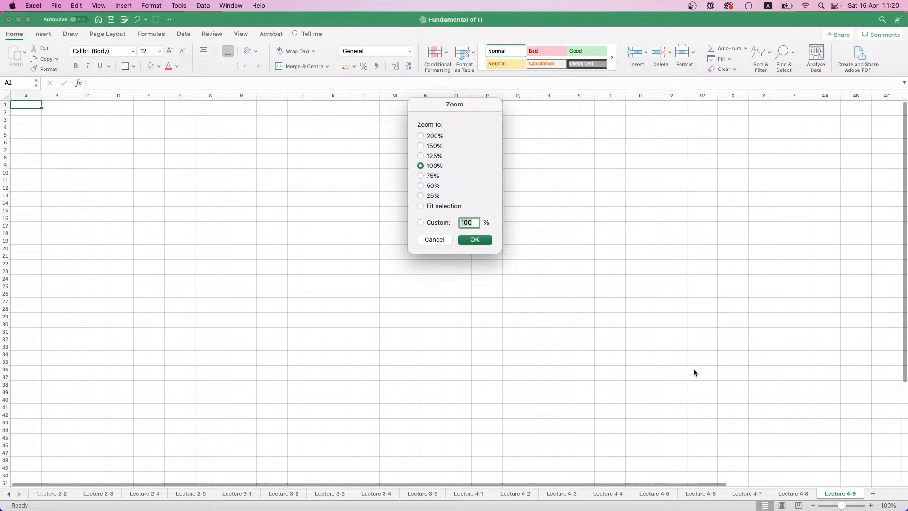
{"action": "left_click", "coordinate": [432, 136]}
{"action": "left_click", "coordinate": [474, 239]}
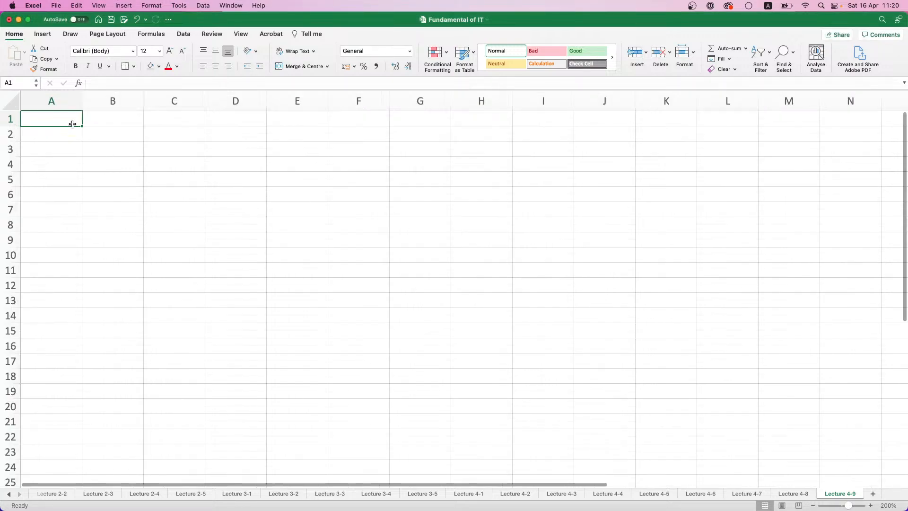
Enter the table headers Month in A1 and Snickers Sales in B1
{"action": "type", "text": "Month"}
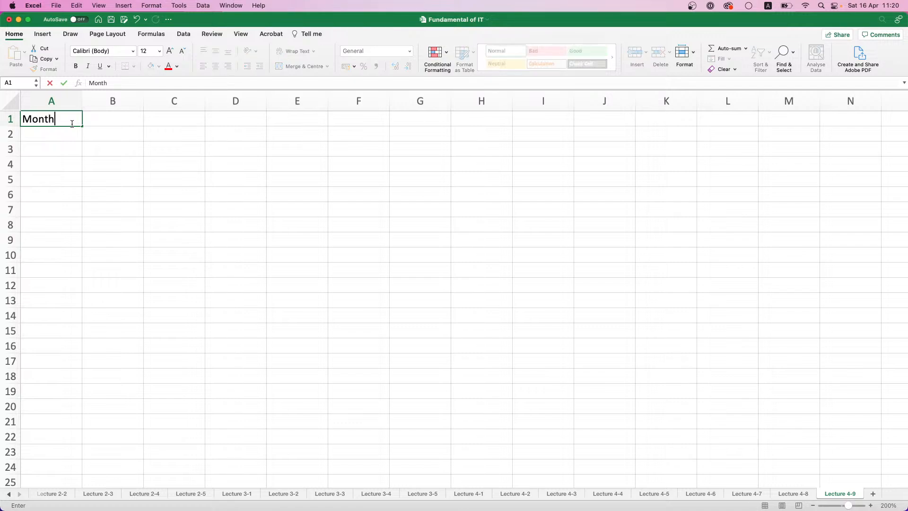
{"action": "key", "text": "Tab"}
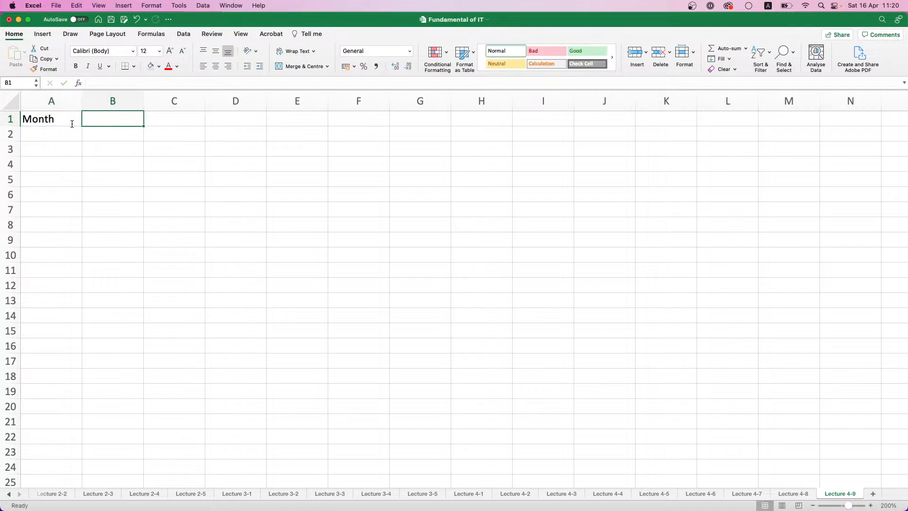
{"action": "type", "text": "Snickers Sales"}
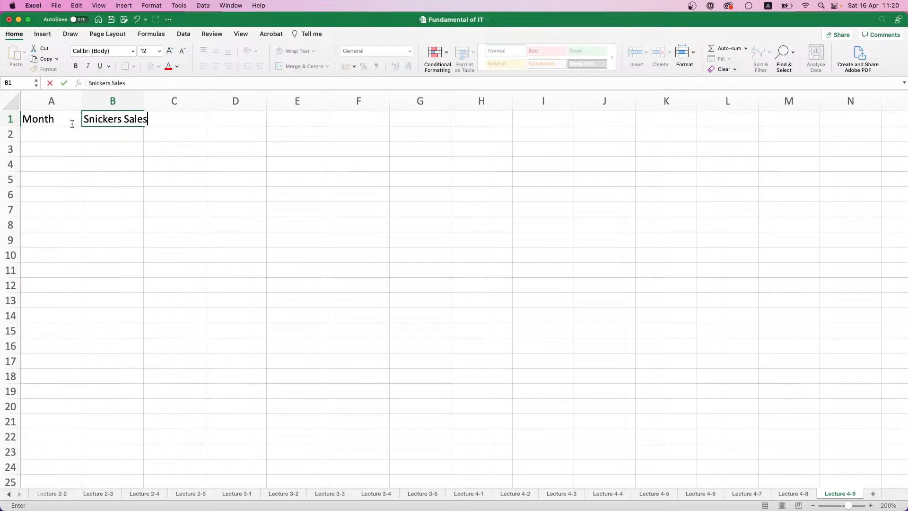
{"action": "key", "text": "Tab"}
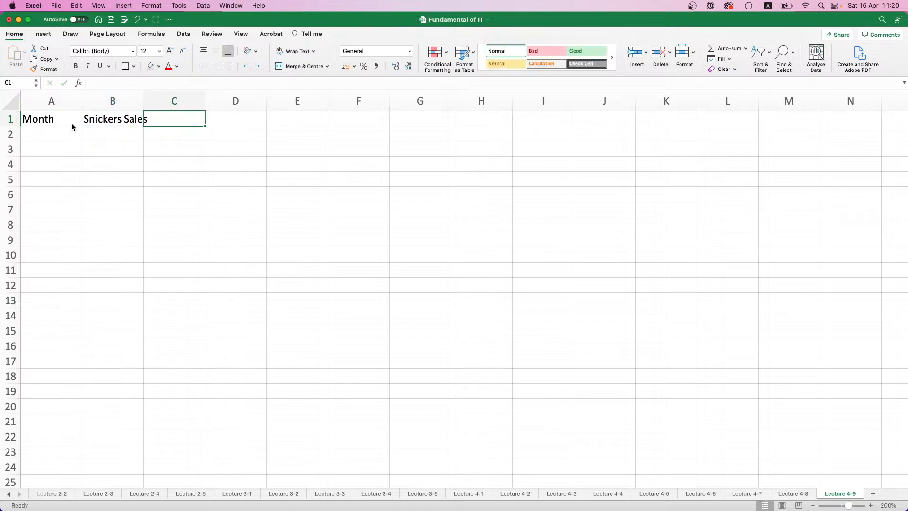
{"action": "key", "text": "Right"}
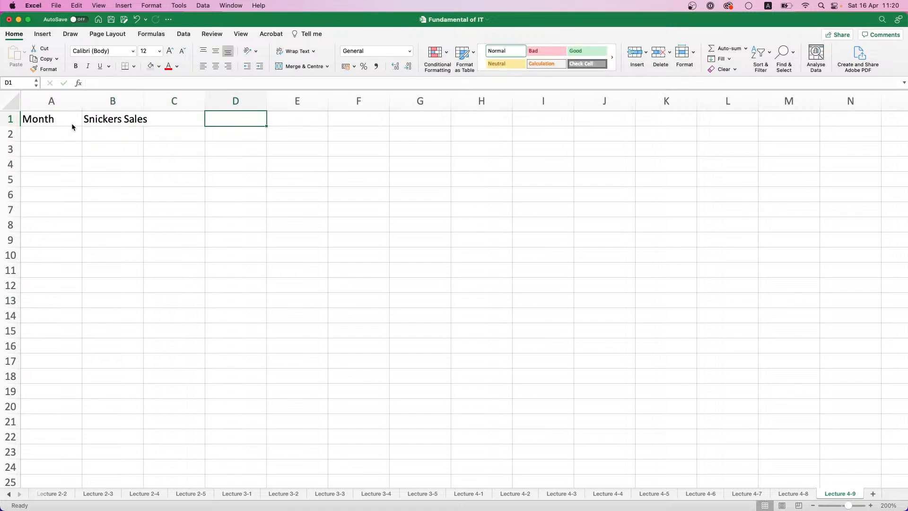
{"action": "key", "text": "Left"}
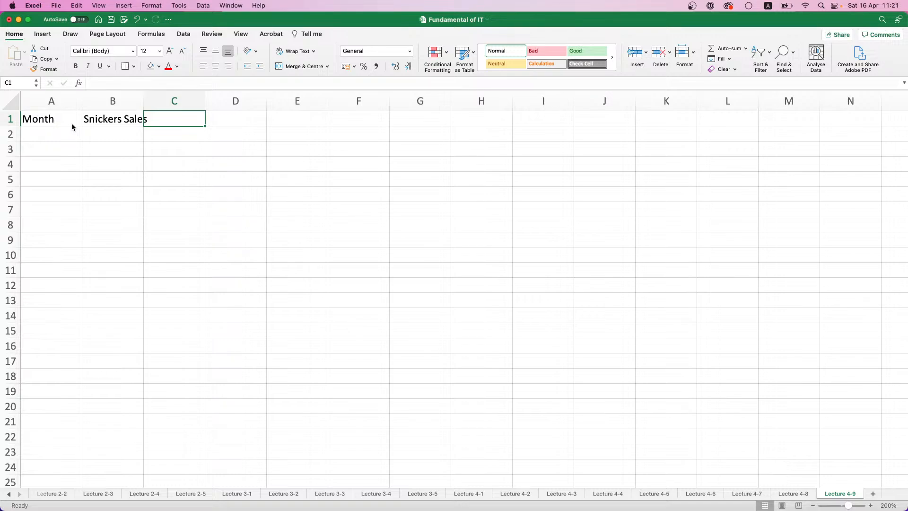
Add the header Mars Sales in C1, format A1:C1 bold with a light grey fill, and widen column B to fit its header
{"action": "type", "text": "Mars Sales"}
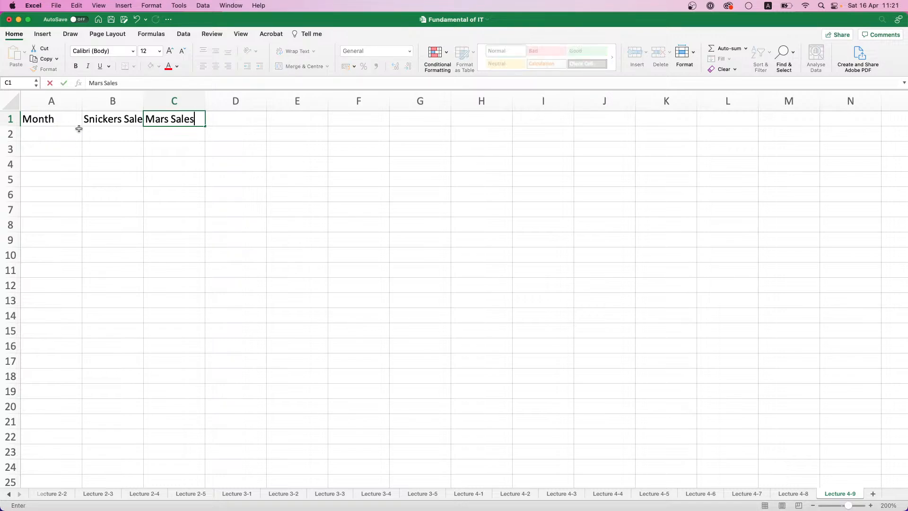
{"action": "left_click_drag", "start_coordinate": [68, 120], "coordinate": [180, 119]}
{"action": "key", "text": "super+b"}
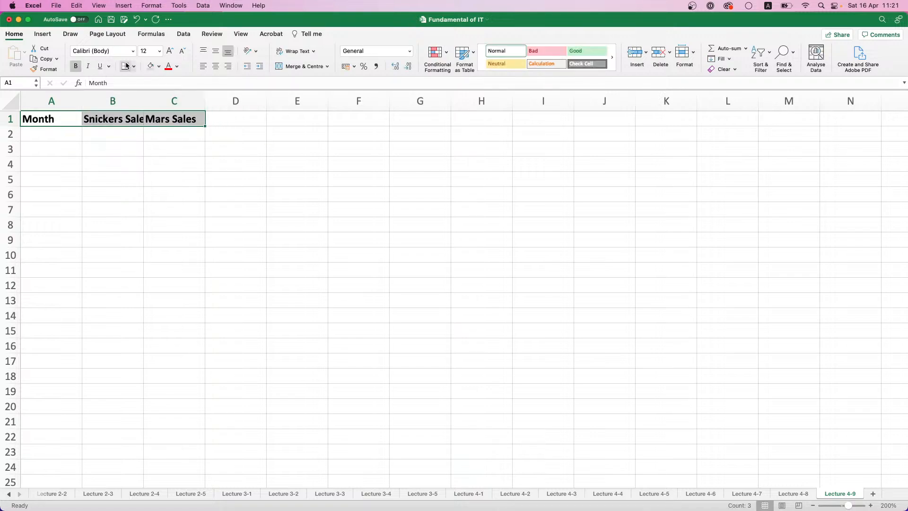
{"action": "left_click_drag", "start_coordinate": [144, 100], "coordinate": [154, 101]}
Enter January in A2 and autofill the months down to December in A13
{"action": "left_click", "coordinate": [72, 135]}
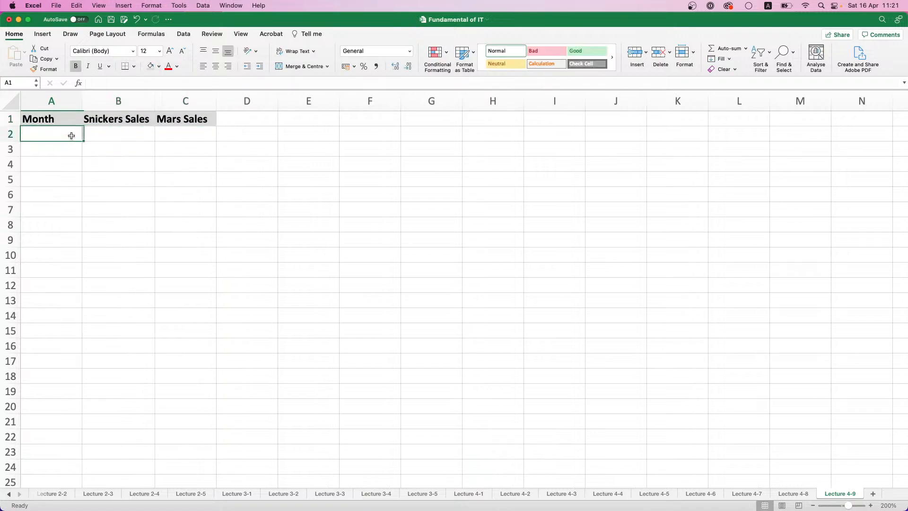
{"action": "type", "text": "January"}
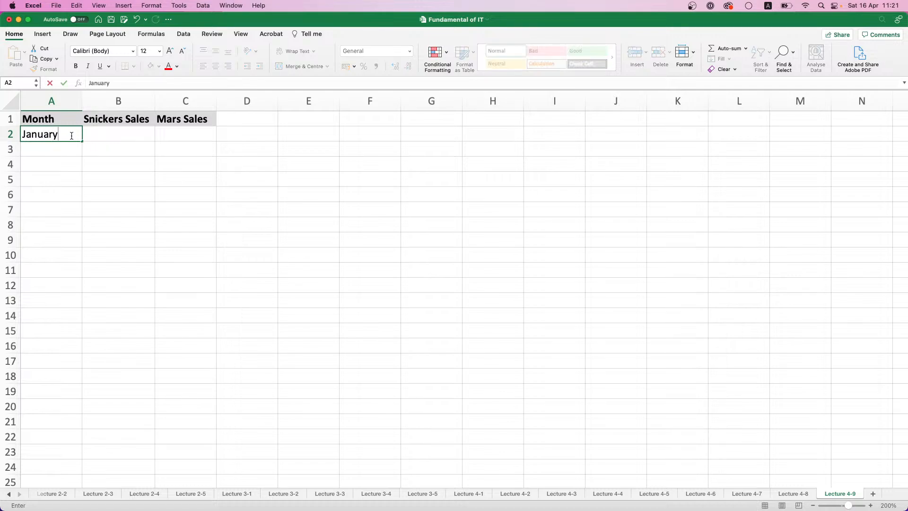
{"action": "key", "text": "Return"}
{"action": "left_click", "coordinate": [71, 136]}
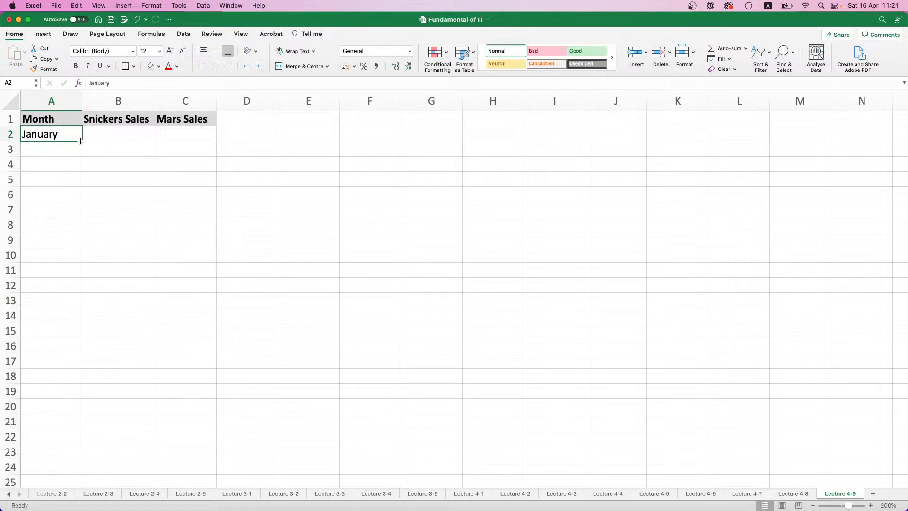
{"action": "left_click_drag", "start_coordinate": [82, 141], "coordinate": [72, 306]}
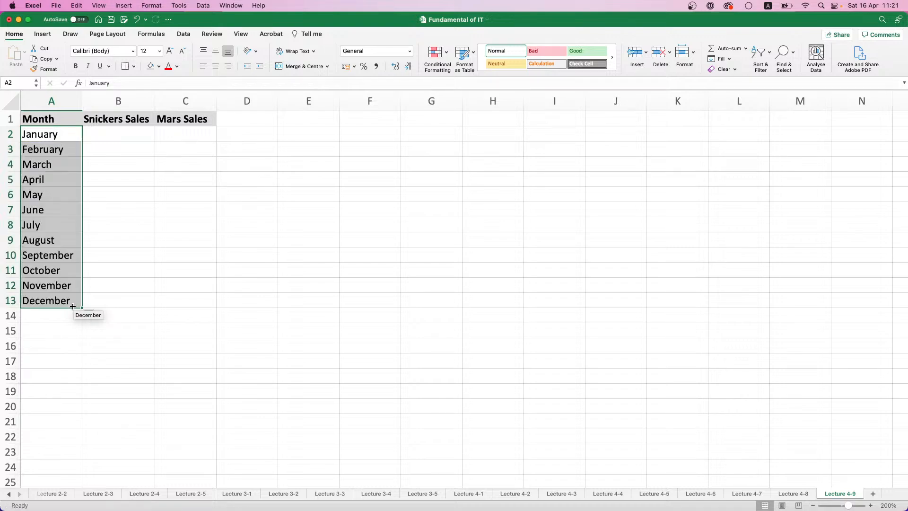
Enter the formula =RANDBETWEEN(150000;350000) in B2 for the January Snickers sales
{"action": "left_click", "coordinate": [120, 139]}
{"action": "type", "text": "=RAND"}
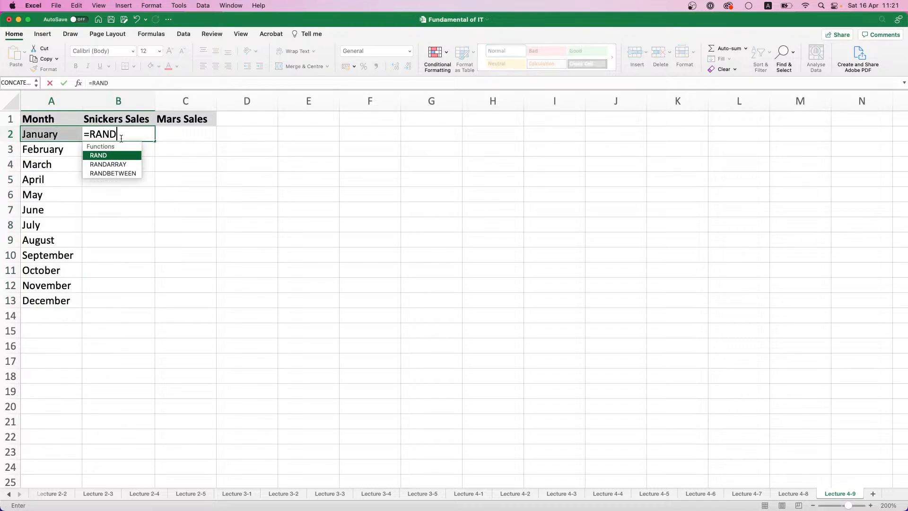
{"action": "double_click", "coordinate": [114, 173]}
{"action": "type", "text": "1500"}
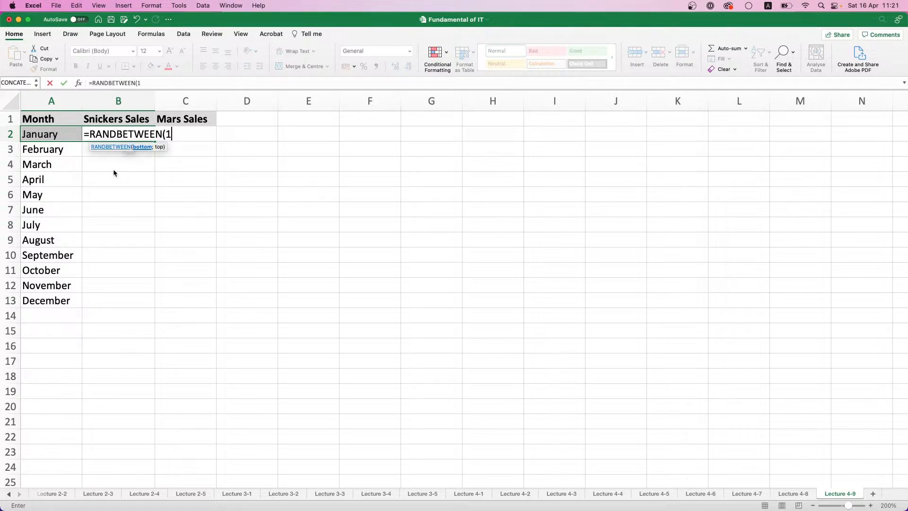
{"action": "type", "text": "00:3500"}
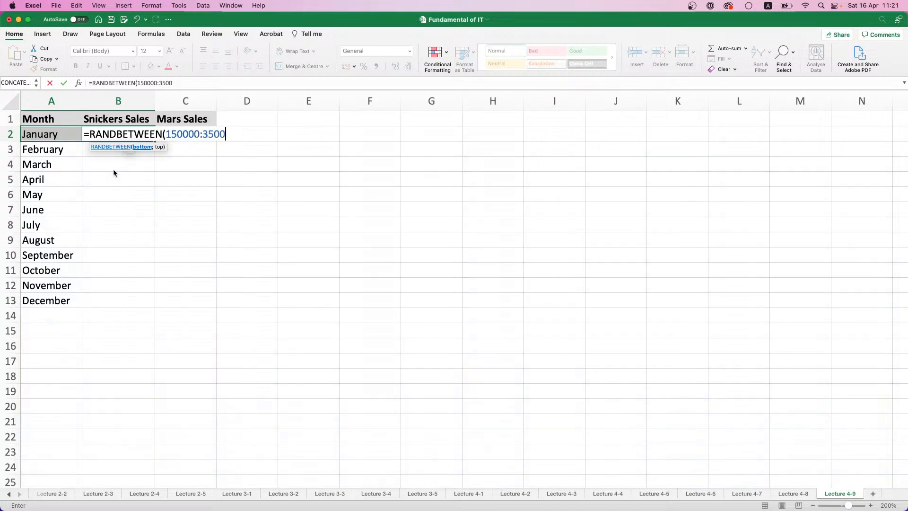
{"action": "key", "text": "BackSpace"}
{"action": "key", "text": "BackSpace"}
{"action": "key", "text": "BackSpace"}
{"action": "key", "text": "BackSpace"}
{"action": "key", "text": "BackSpace"}
{"action": "type", "text": ";350000"}
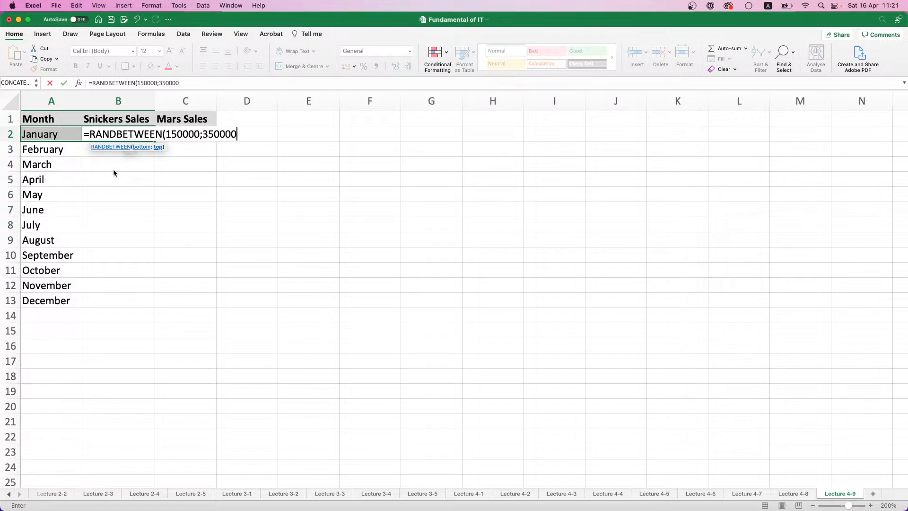
{"action": "type", "text": ")"}
{"action": "key", "text": "Return"}
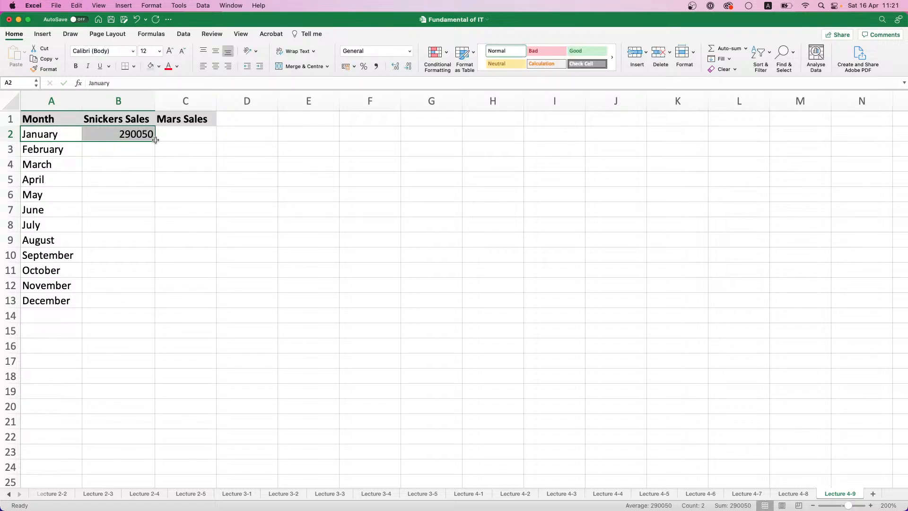
Fill the Snickers Sales formula from B2 down to B13
{"action": "left_click_drag", "start_coordinate": [155, 141], "coordinate": [138, 134]}
{"action": "left_click", "coordinate": [137, 134]}
{"action": "double_click", "coordinate": [154, 141]}
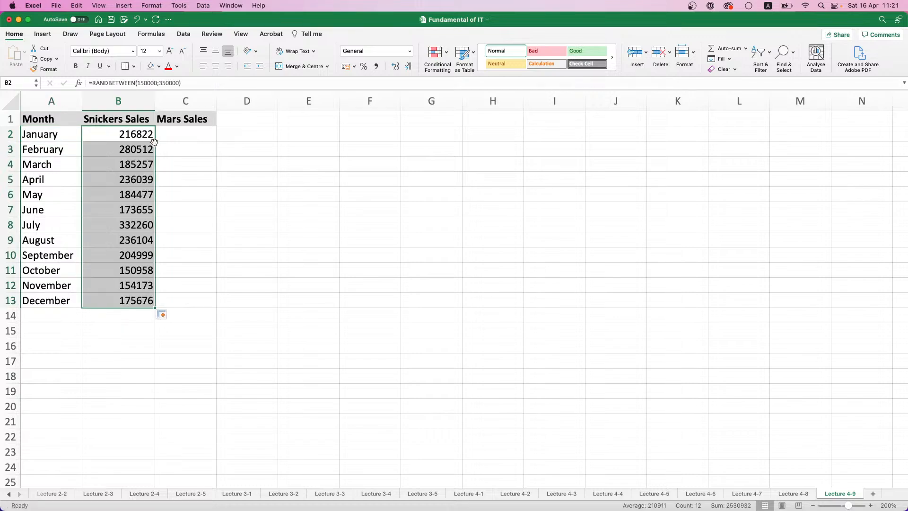
Replace the formulas in B2:B13 with their values only and apply the comma number style
{"action": "key", "text": "super+c"}
{"action": "key", "text": "super+v"}
{"action": "left_click", "coordinate": [165, 321]}
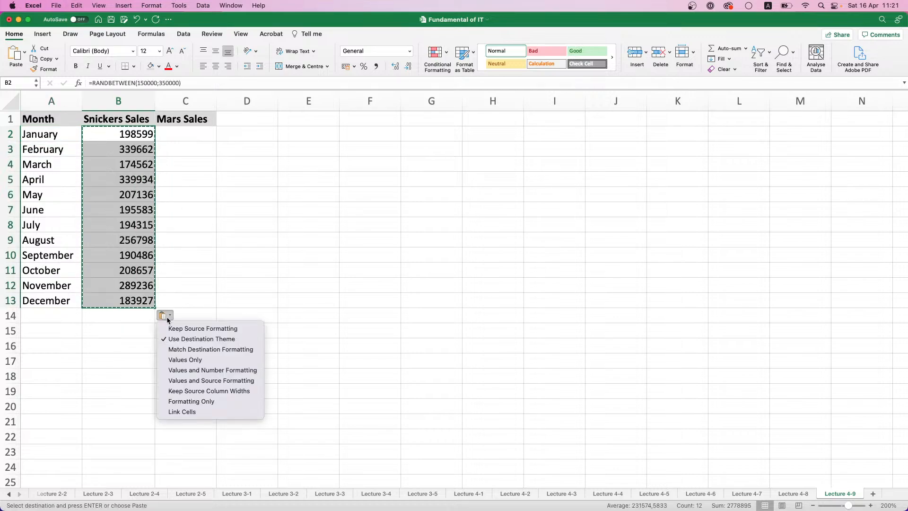
{"action": "left_click", "coordinate": [179, 359]}
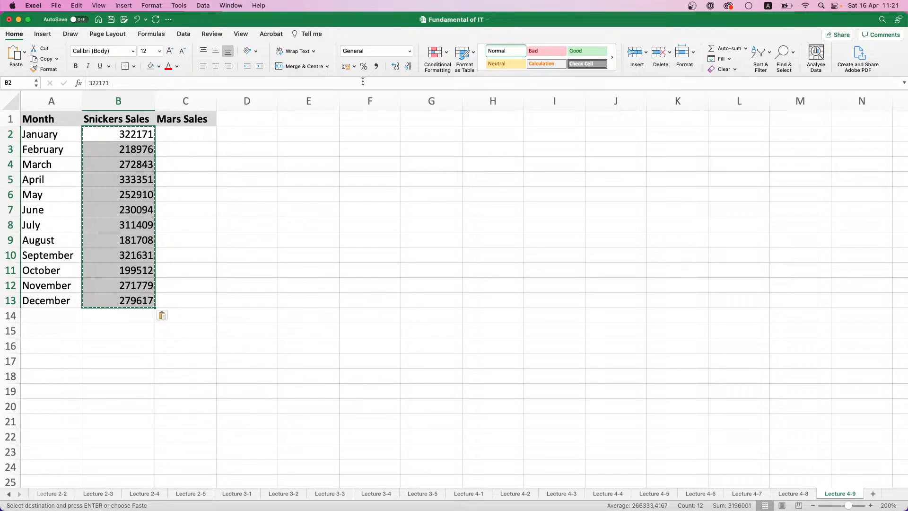
{"action": "left_click", "coordinate": [376, 66]}
Enter the formula =RANDBETWEEN(125000;325000) in C2 for the January Mars sales
{"action": "left_click", "coordinate": [198, 133]}
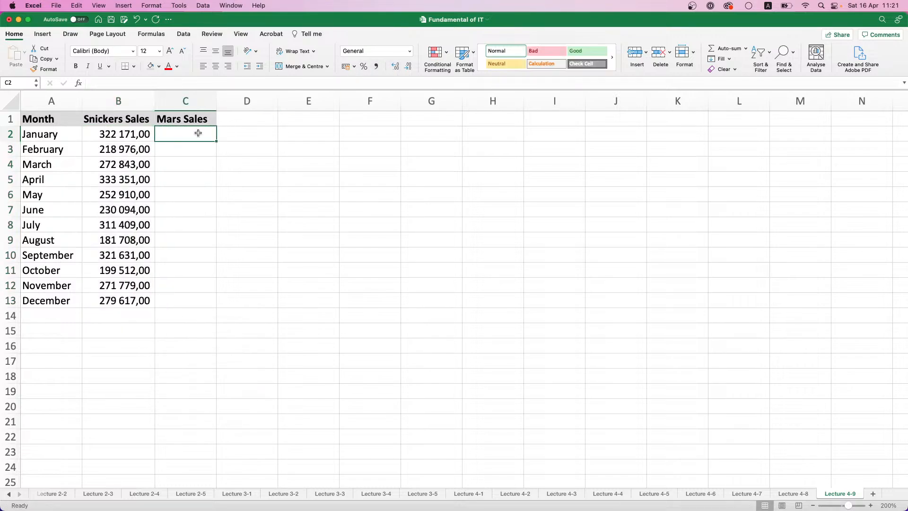
{"action": "type", "text": "="}
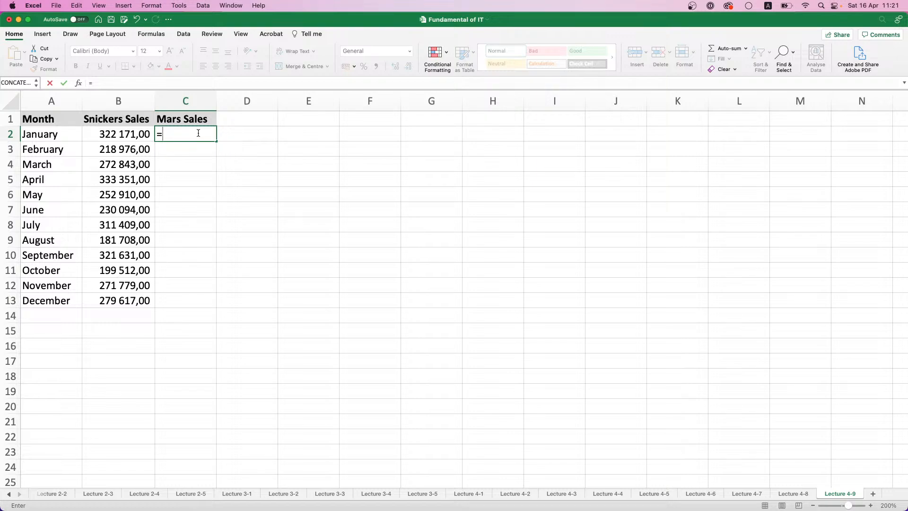
{"action": "type", "text": "Rand"}
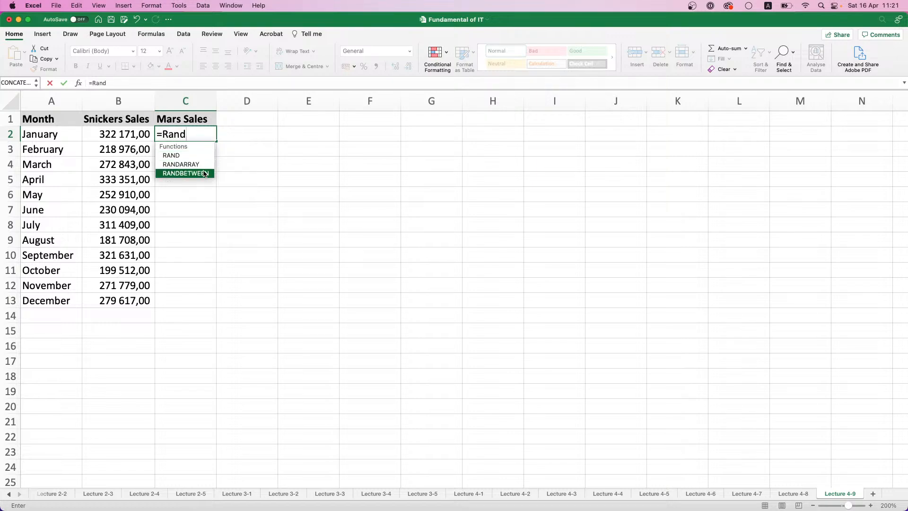
{"action": "double_click", "coordinate": [204, 173]}
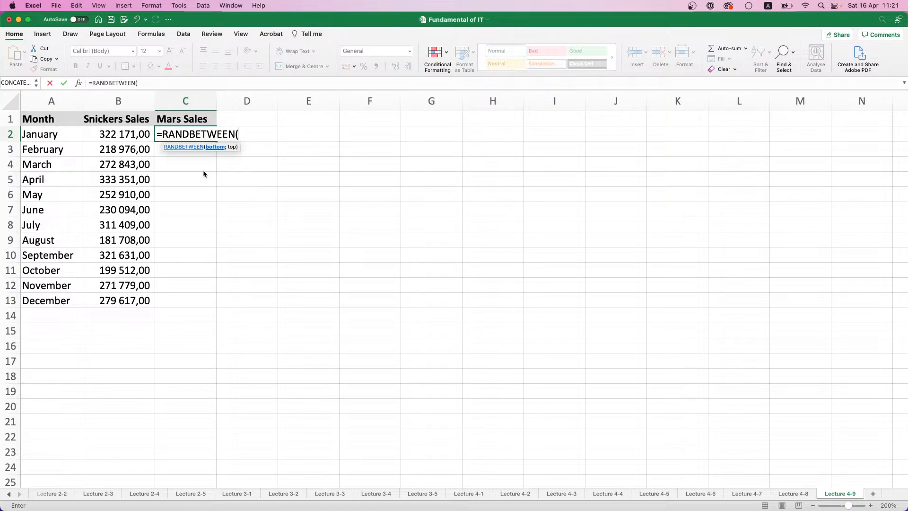
{"action": "type", "text": "125000;"}
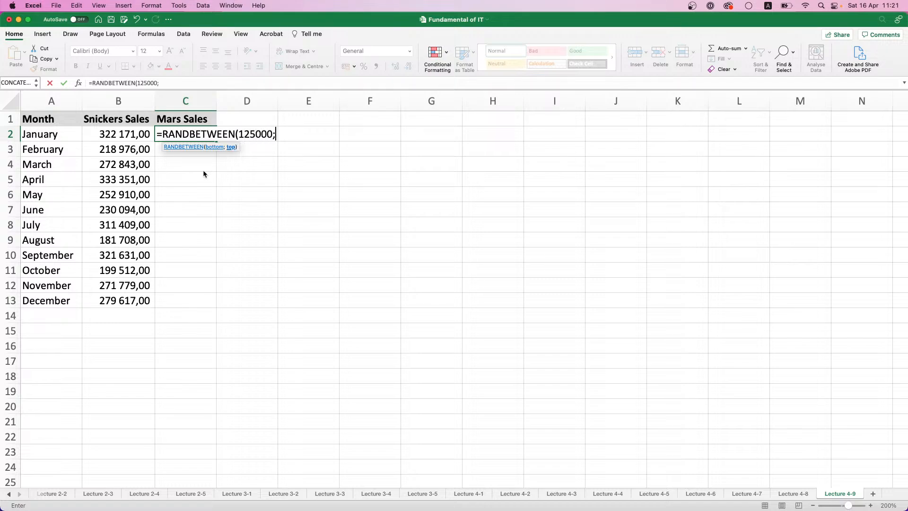
{"action": "type", "text": "325000)"}
{"action": "key", "text": "Return"}
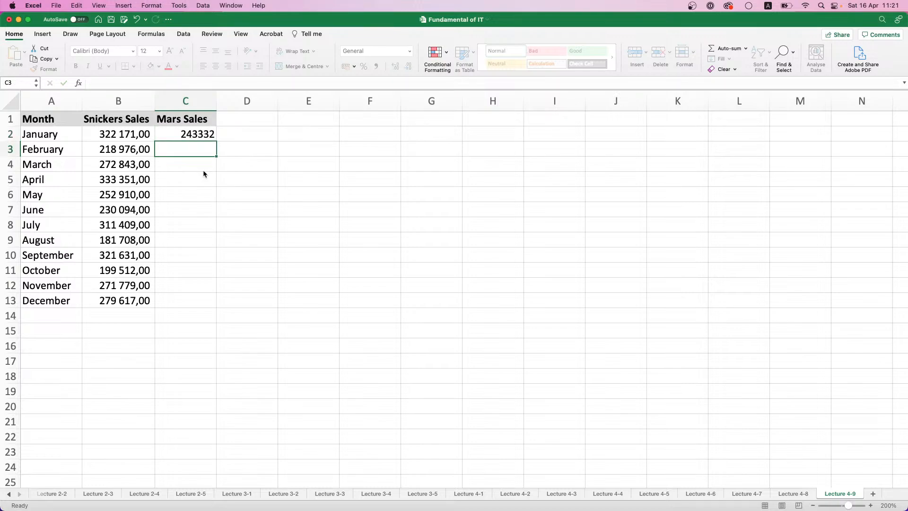
Fill the Mars Sales formula down to C13 and apply the comma number style to C2:C13
{"action": "left_click", "coordinate": [208, 134]}
{"action": "double_click", "coordinate": [220, 143]}
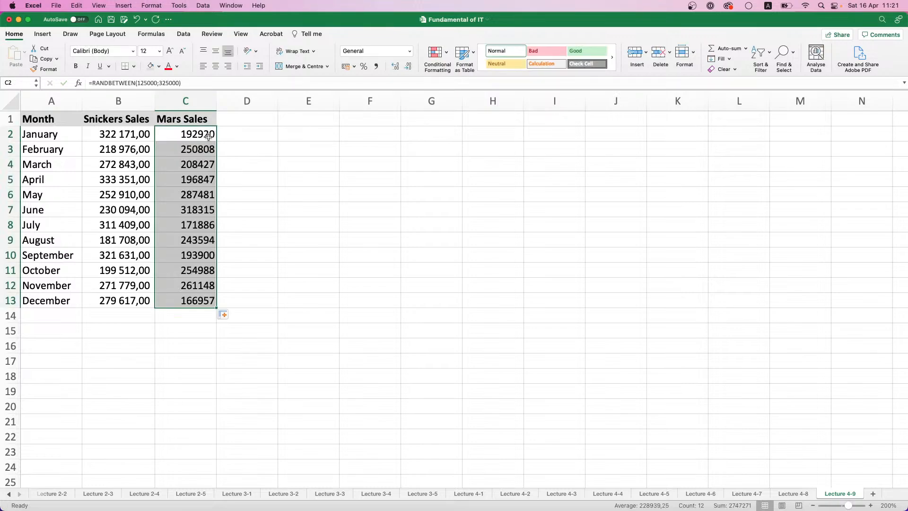
{"action": "left_click", "coordinate": [376, 66]}
{"action": "mouse_move", "coordinate": [185, 149]}
{"action": "left_mouse_down"}
{"action": "mouse_move", "coordinate": [190, 194]}
{"action": "mouse_move", "coordinate": [182, 159]}
{"action": "left_mouse_up"}
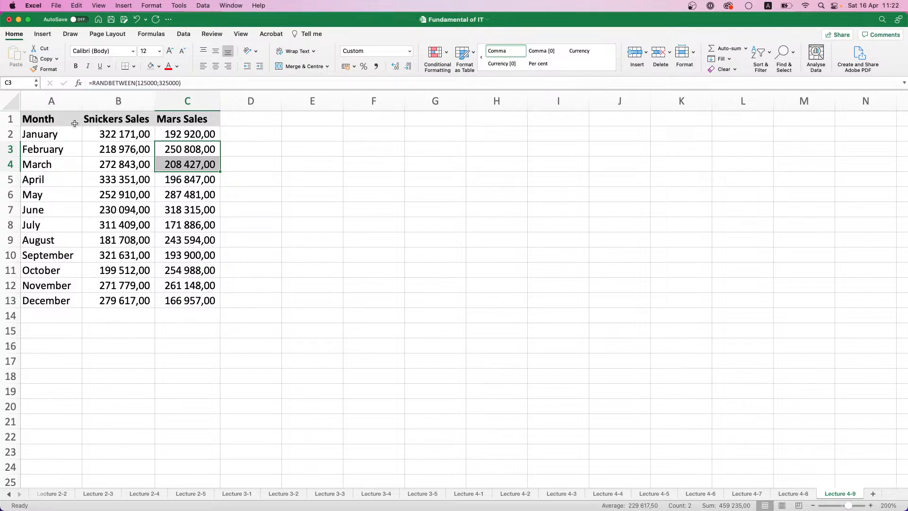
Insert a recommended Clustered Column chart from A1:C13 and place it beside the table, starting around row 2 in column E
{"action": "left_click_drag", "start_coordinate": [53, 119], "coordinate": [218, 305]}
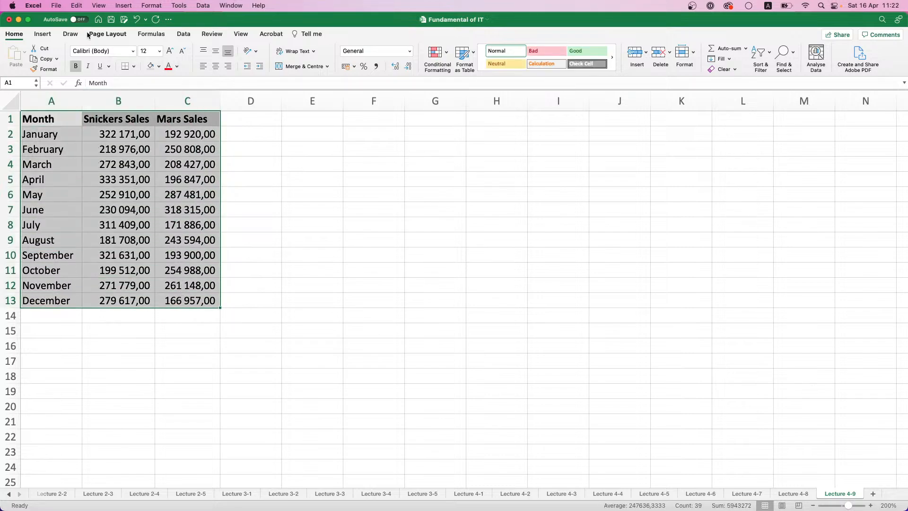
{"action": "left_click", "coordinate": [42, 34]}
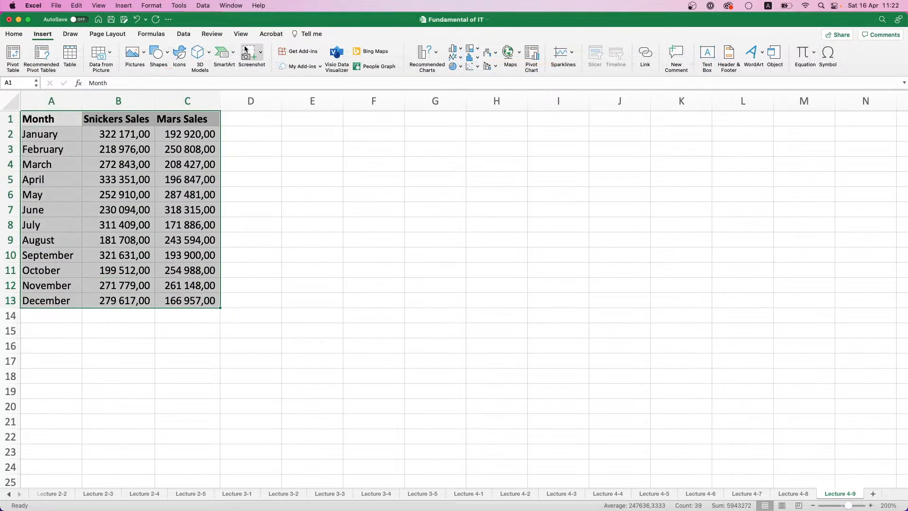
{"action": "left_click", "coordinate": [428, 53]}
{"action": "scroll", "coordinate": [478, 194], "scroll_direction": "down", "scroll_amount": 1}
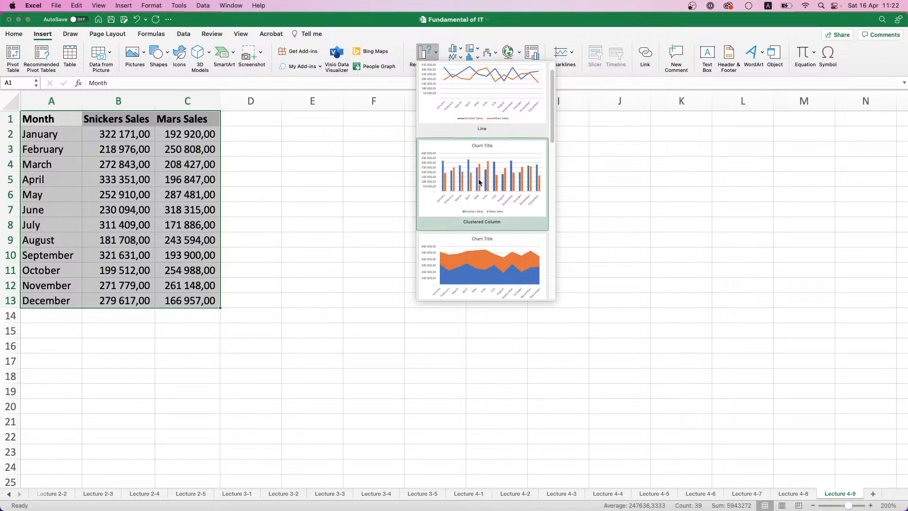
{"action": "left_click", "coordinate": [478, 178]}
{"action": "left_click_drag", "start_coordinate": [391, 216], "coordinate": [403, 174]}
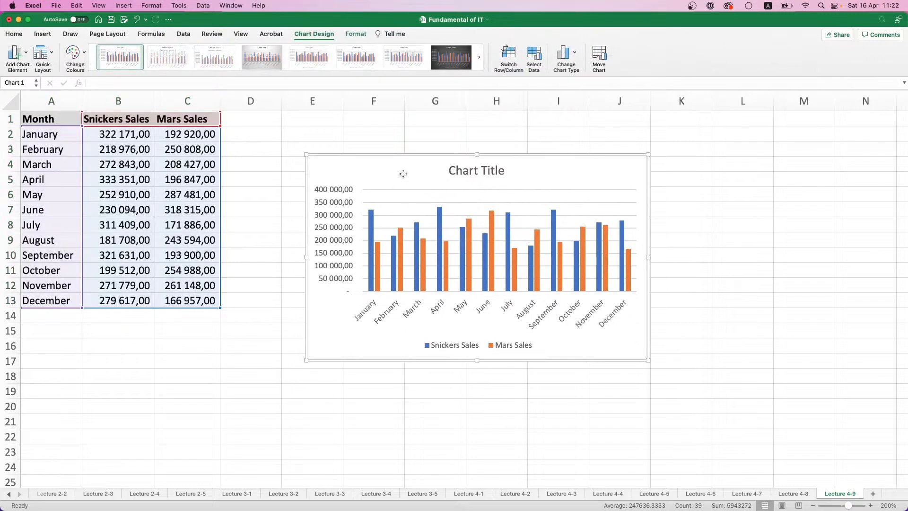
{"action": "left_click_drag", "start_coordinate": [331, 182], "coordinate": [344, 158]}
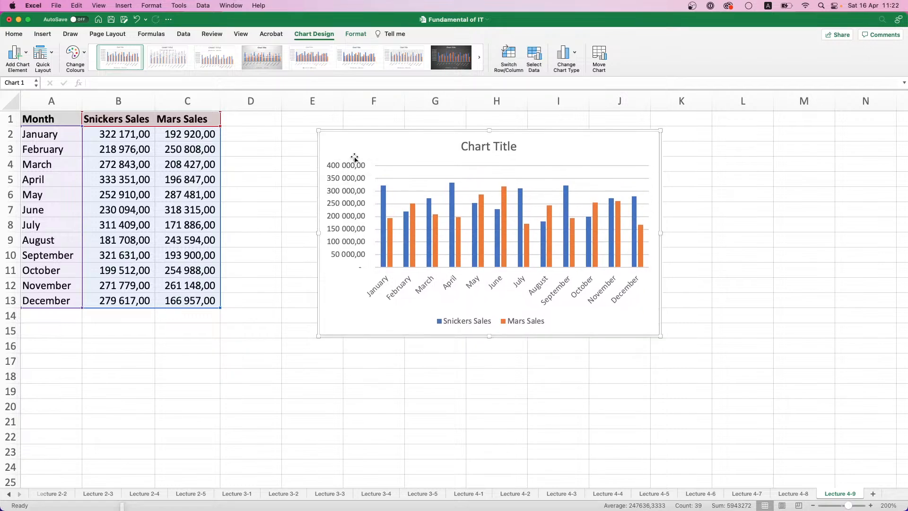
Add the column header Twix in D1
{"action": "left_click", "coordinate": [245, 119]}
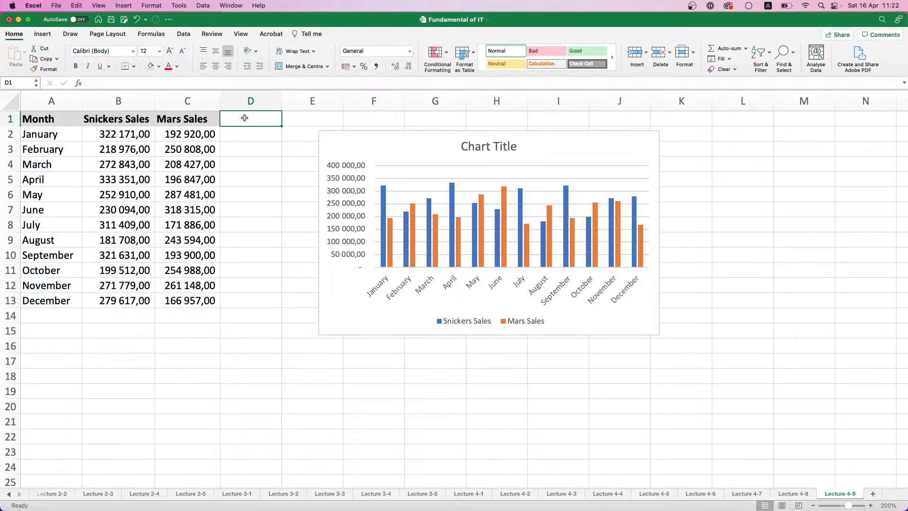
{"action": "type", "text": "T"}
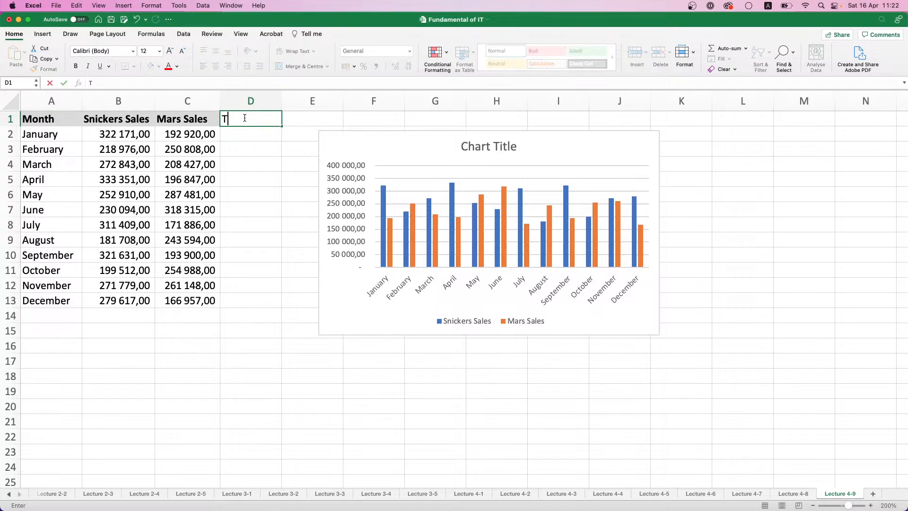
{"action": "type", "text": "wix"}
{"action": "key", "text": "Return"}
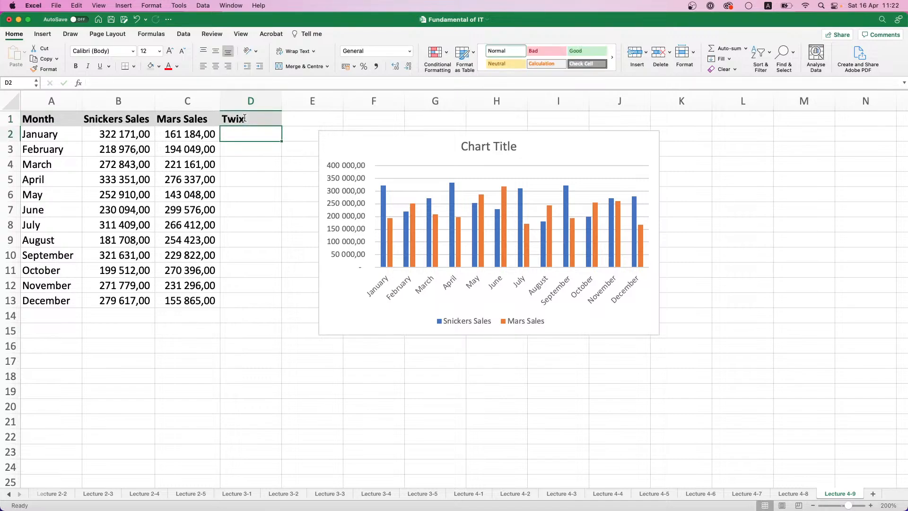
Replace the random formulas in the Mars Sales range C2:C13 with their values only
{"action": "left_click_drag", "start_coordinate": [208, 135], "coordinate": [193, 302]}
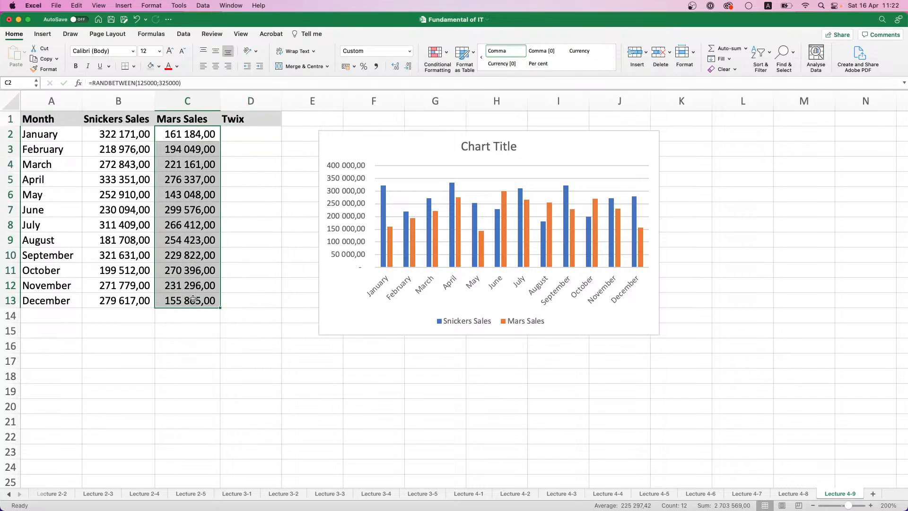
{"action": "key", "text": "super+c"}
{"action": "key", "text": "super+v"}
{"action": "left_click", "coordinate": [230, 315]}
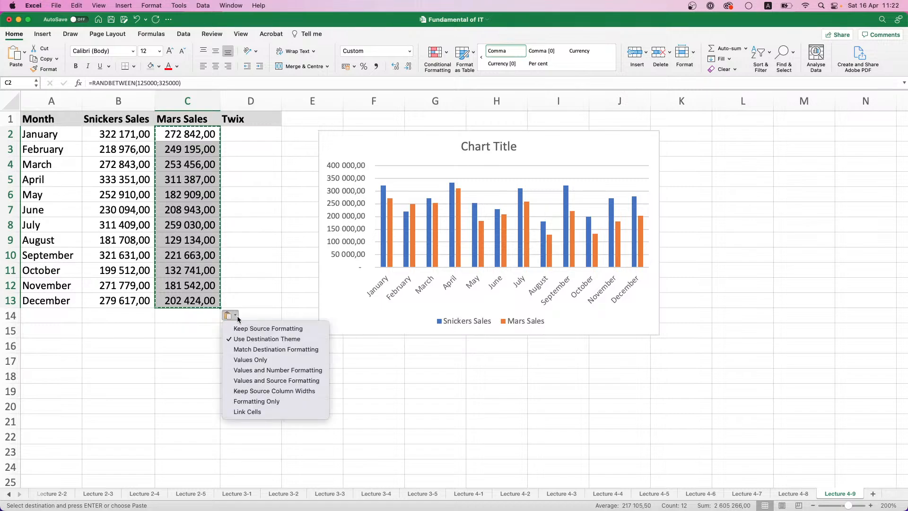
{"action": "left_click", "coordinate": [250, 360]}
Enter =RANDBETWEEN(100000;400000) in D2 for the January Twix sales
{"action": "left_click", "coordinate": [242, 135]}
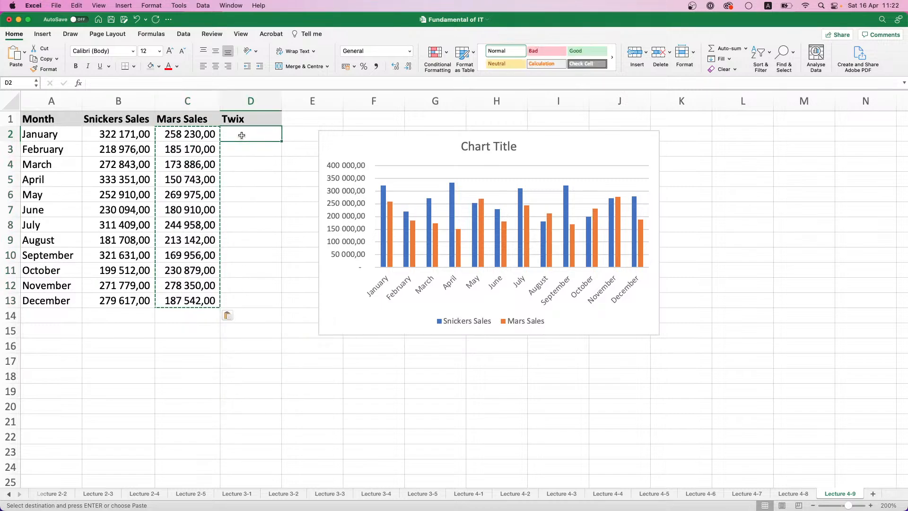
{"action": "type", "text": "="}
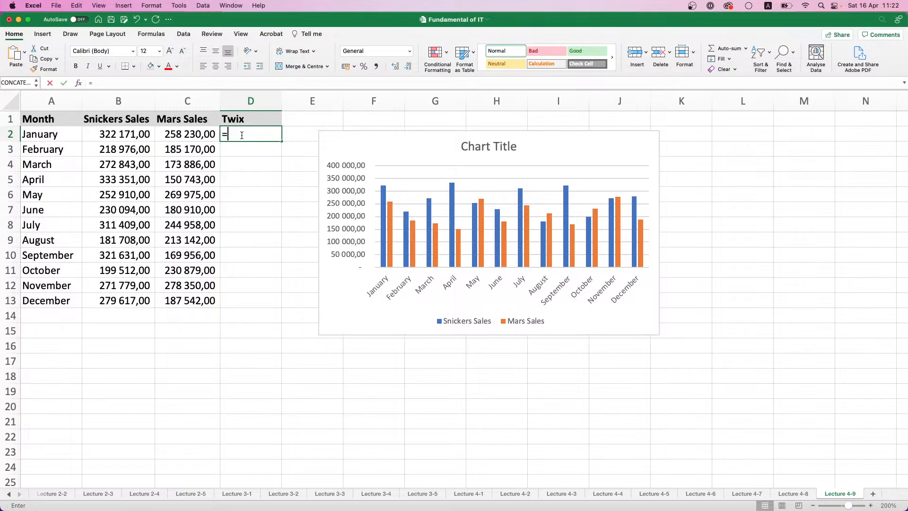
{"action": "type", "text": "RAND"}
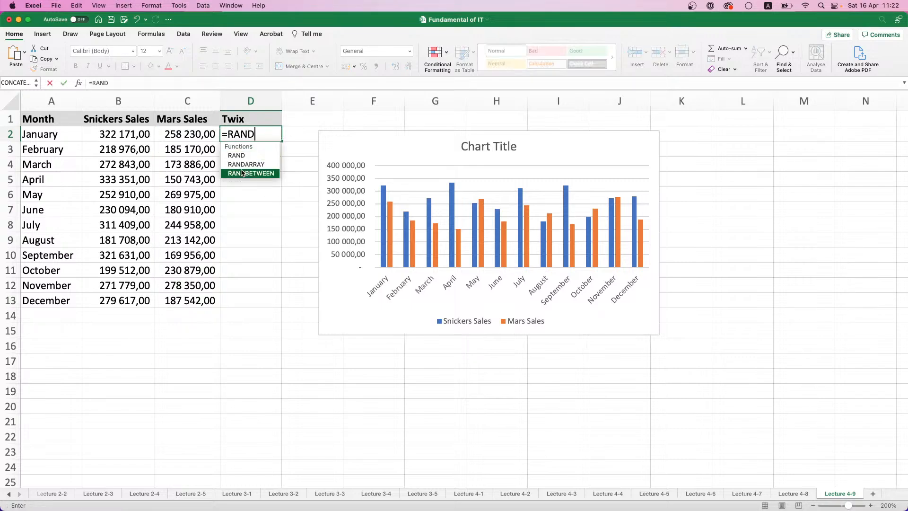
{"action": "double_click", "coordinate": [250, 179]}
{"action": "type", "text": "100000"}
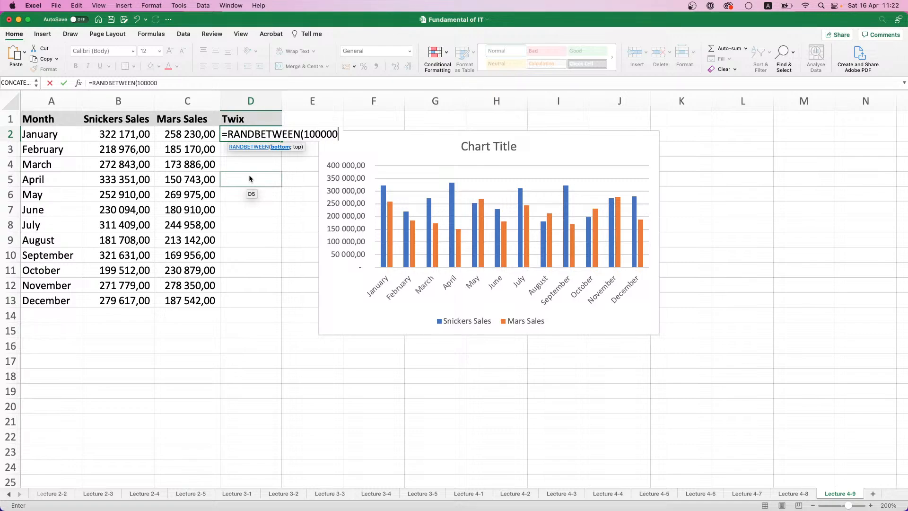
{"action": "type", "text": ";400"}
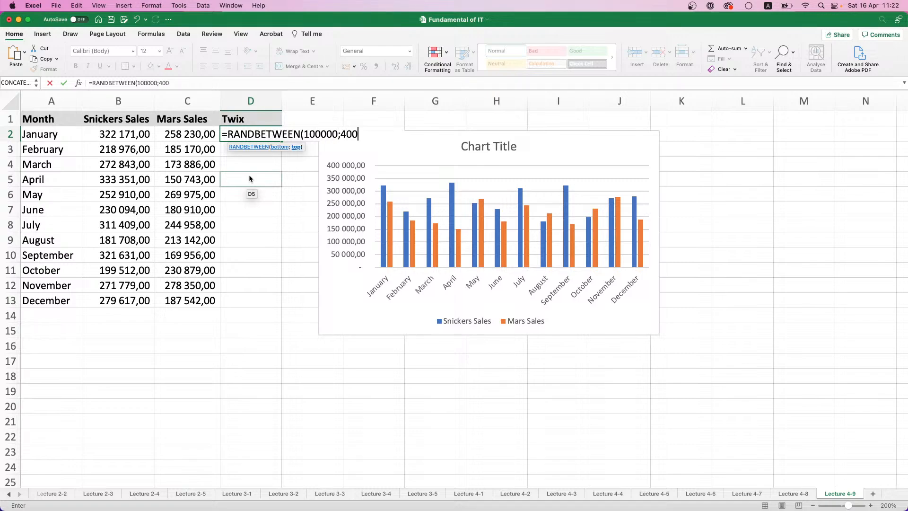
{"action": "type", "text": "000)"}
{"action": "key", "text": "Return"}
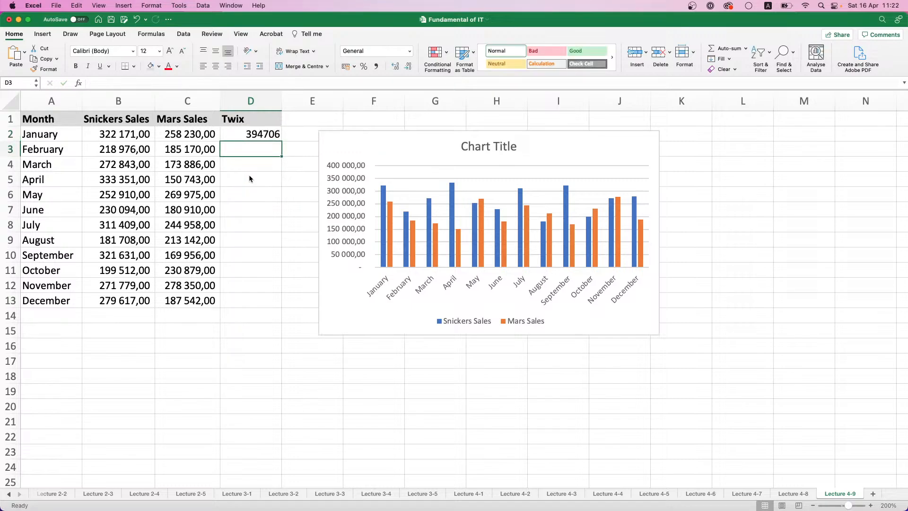
Fill the Twix formula down to D13 and replace the formulas in D2:D13 with their values only
{"action": "left_click", "coordinate": [258, 134]}
{"action": "double_click", "coordinate": [285, 140]}
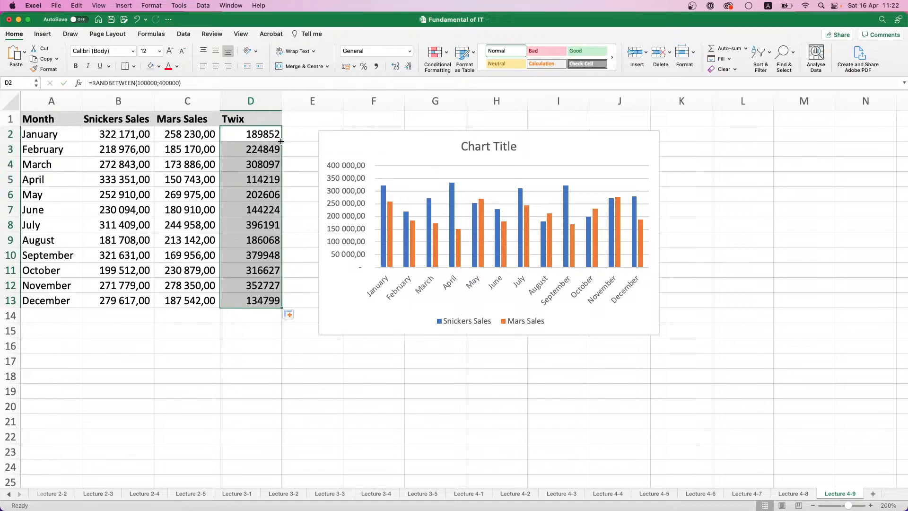
{"action": "key", "text": "super+c"}
{"action": "left_click", "coordinate": [289, 315]}
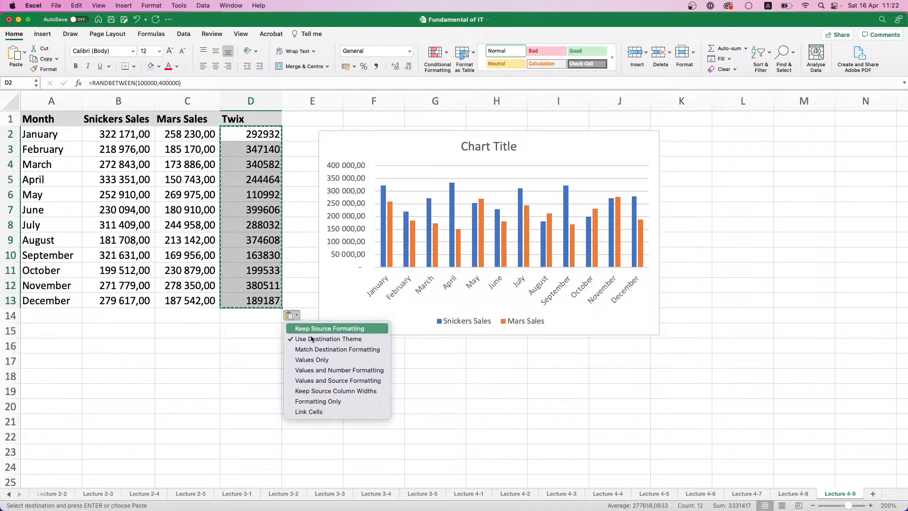
{"action": "left_click", "coordinate": [359, 359]}
{"action": "right_click", "coordinate": [376, 273]}
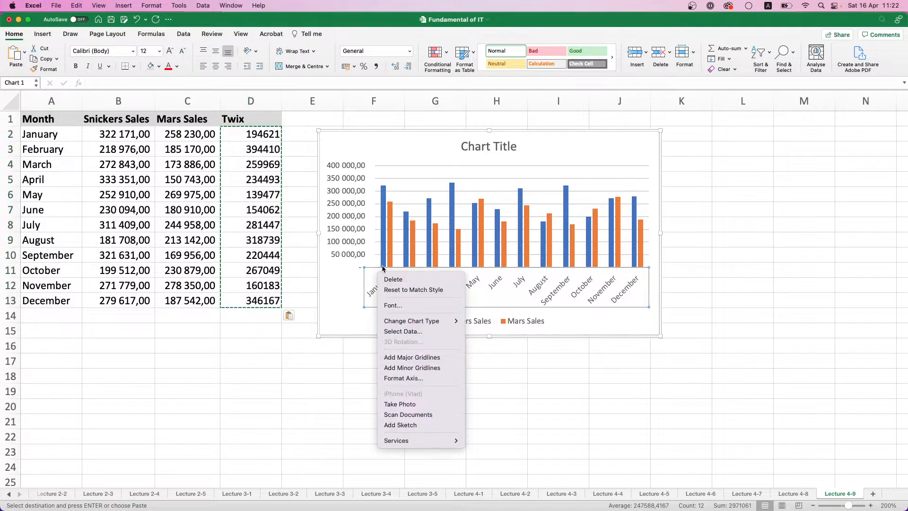
{"action": "left_click", "coordinate": [386, 235]}
{"action": "left_click", "coordinate": [414, 236]}
{"action": "left_click", "coordinate": [587, 175]}
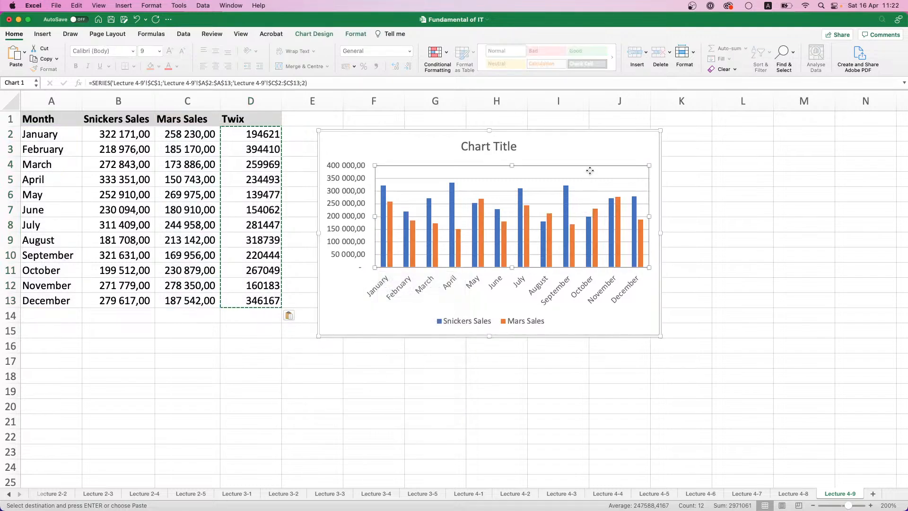
{"action": "left_click", "coordinate": [616, 212]}
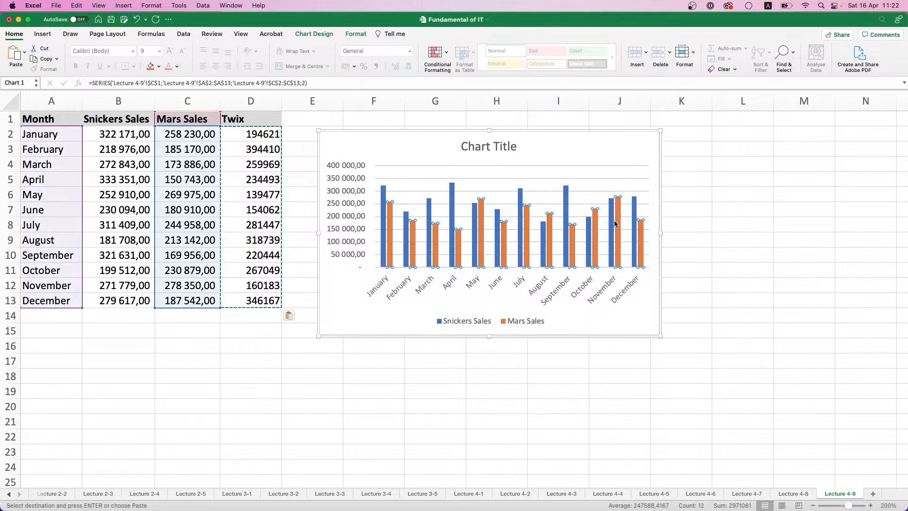
{"action": "right_click", "coordinate": [625, 213]}
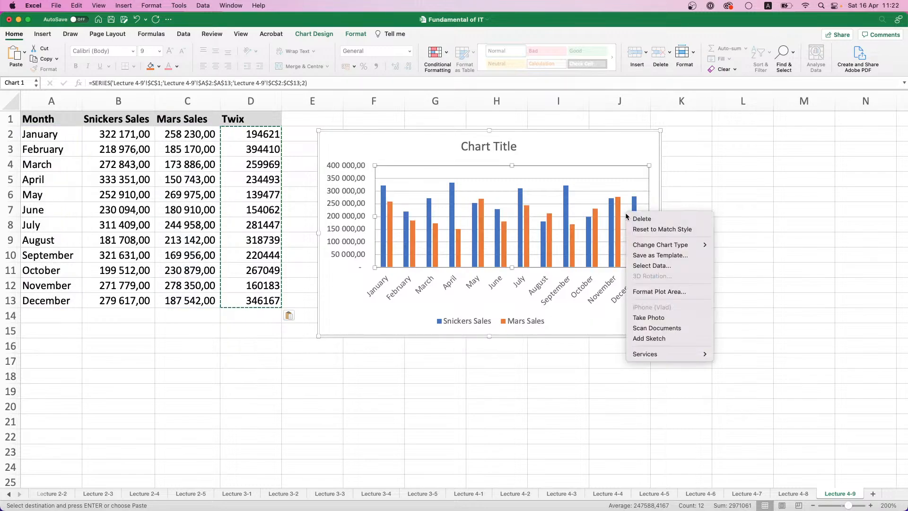
{"action": "left_click", "coordinate": [652, 268]}
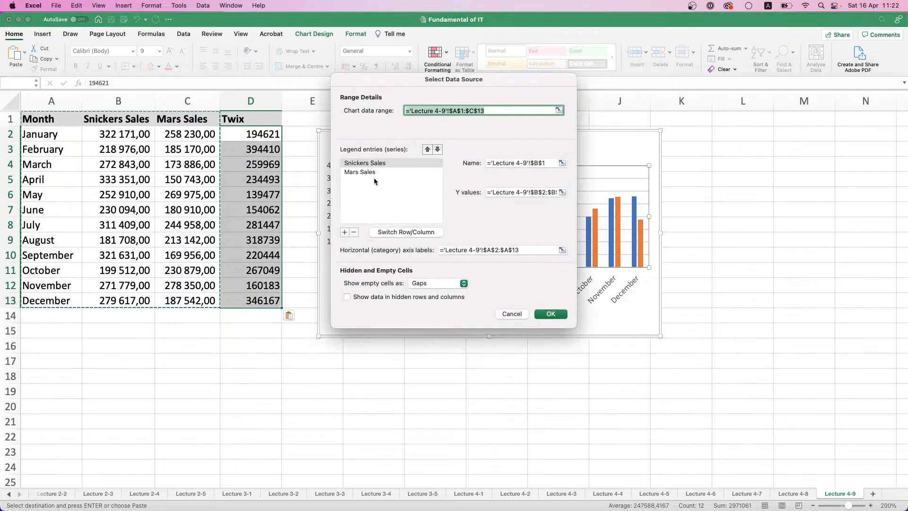
{"action": "left_click", "coordinate": [357, 208]}
{"action": "left_click", "coordinate": [345, 232]}
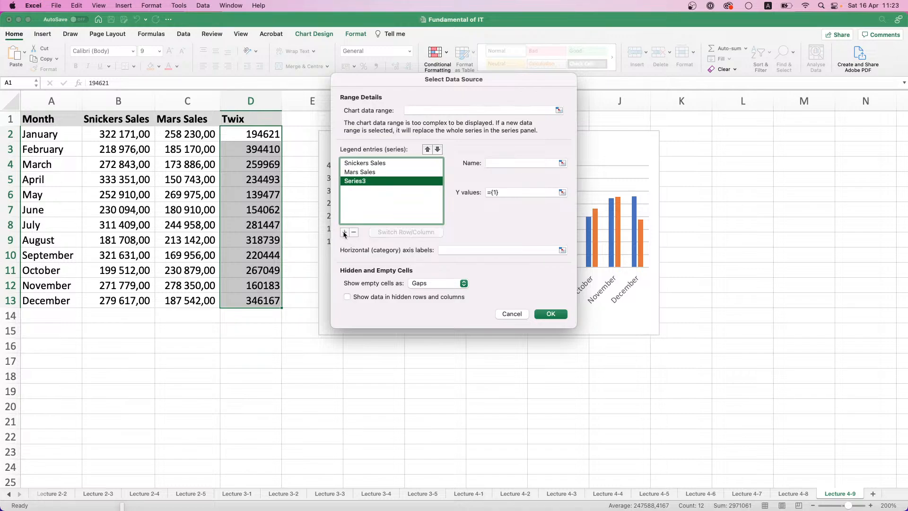
{"action": "left_click", "coordinate": [543, 160]}
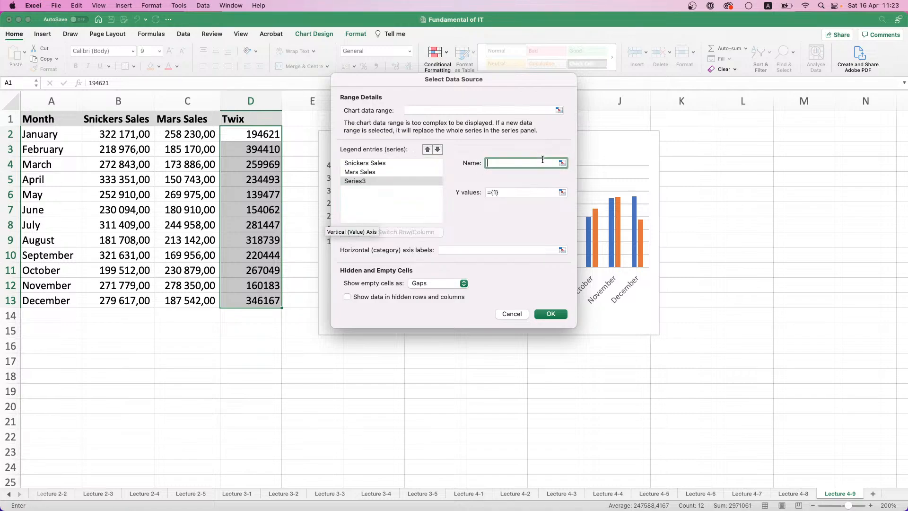
{"action": "left_click", "coordinate": [559, 110]}
{"action": "left_click_drag", "start_coordinate": [246, 119], "coordinate": [239, 296]}
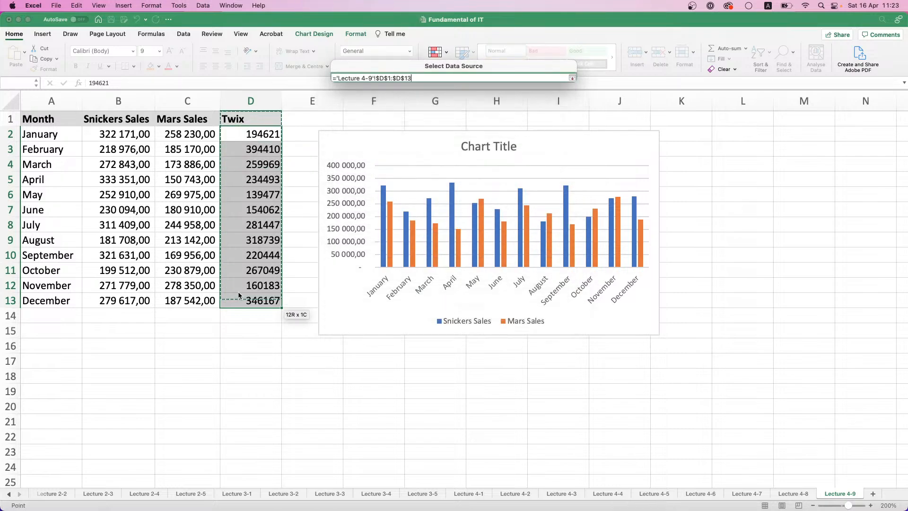
{"action": "left_click", "coordinate": [572, 78]}
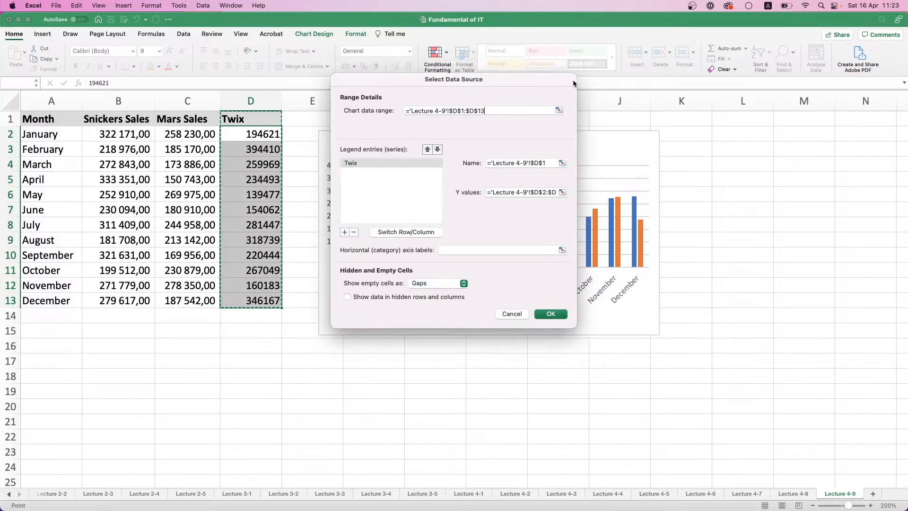
{"action": "left_click", "coordinate": [525, 314]}
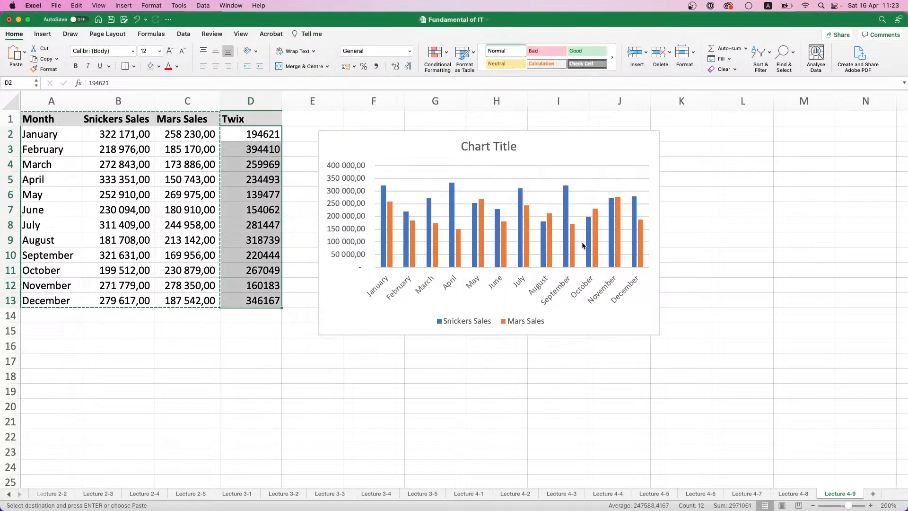
Set the chart's source data range to A1:D13 on sheet Lecture 4-9 so it includes the Twix series
{"action": "right_click", "coordinate": [608, 236]}
{"action": "left_click", "coordinate": [632, 286]}
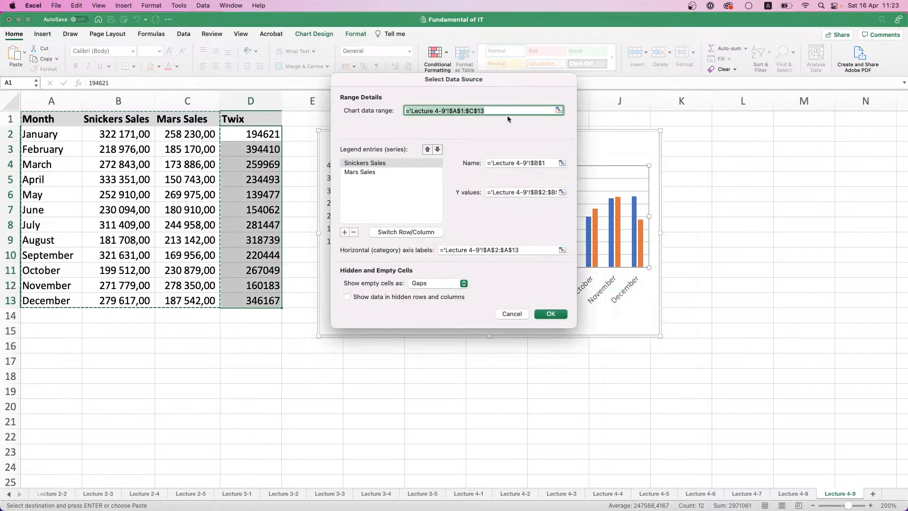
{"action": "left_click", "coordinate": [60, 124]}
{"action": "left_click_drag", "start_coordinate": [60, 124], "coordinate": [272, 271]}
{"action": "left_click", "coordinate": [41, 116]}
{"action": "left_click_drag", "start_coordinate": [41, 117], "coordinate": [280, 304]}
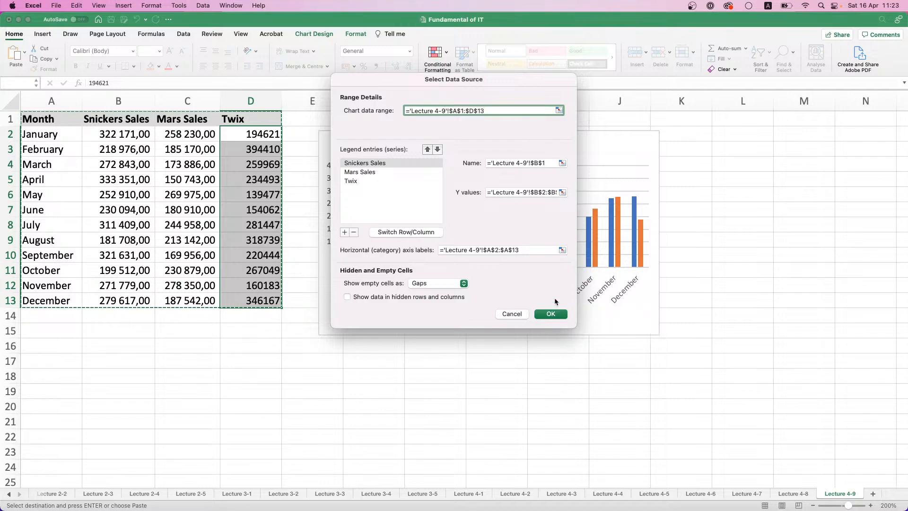
{"action": "left_click", "coordinate": [548, 314]}
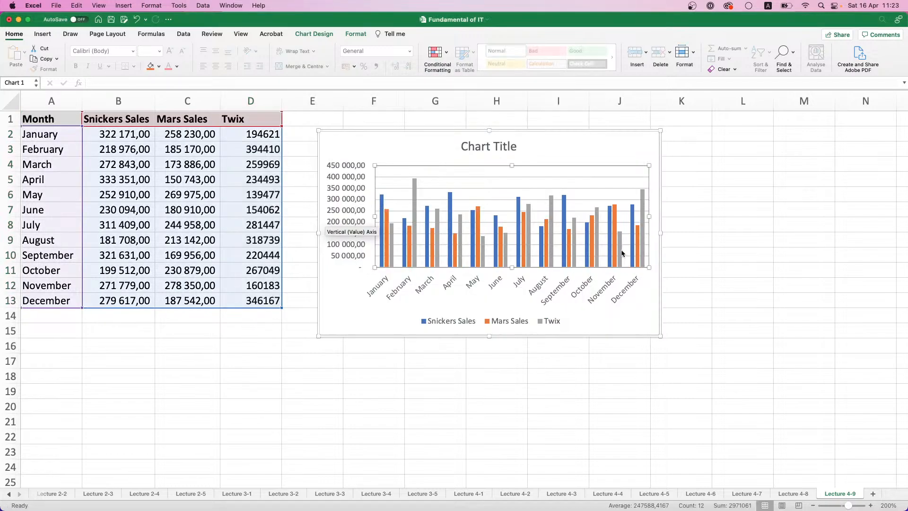
Move the chart away from the table so it starts around row 2 in column G
{"action": "mouse_move", "coordinate": [644, 260]}
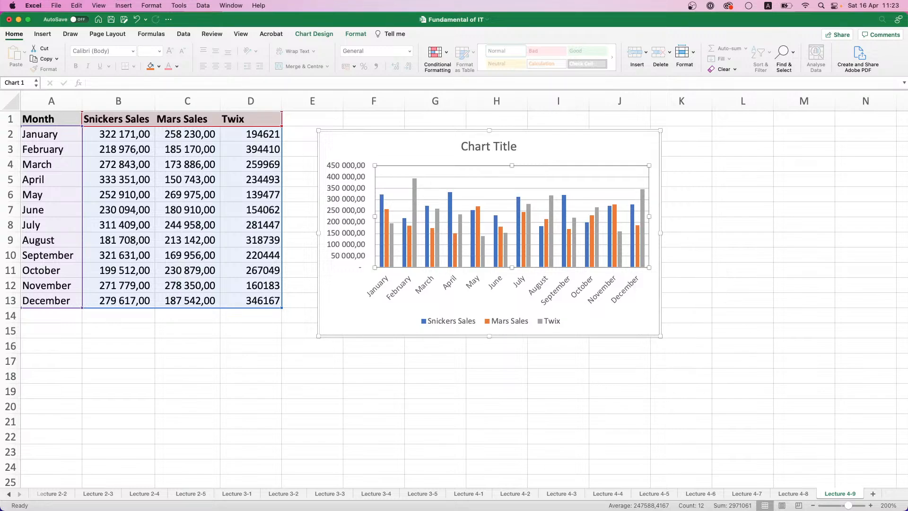
{"action": "left_click", "coordinate": [364, 131]}
{"action": "left_click_drag", "start_coordinate": [363, 130], "coordinate": [453, 134]}
Add the column header Needed Sales Level in E1 and autofit the width of column E
{"action": "left_click", "coordinate": [322, 116]}
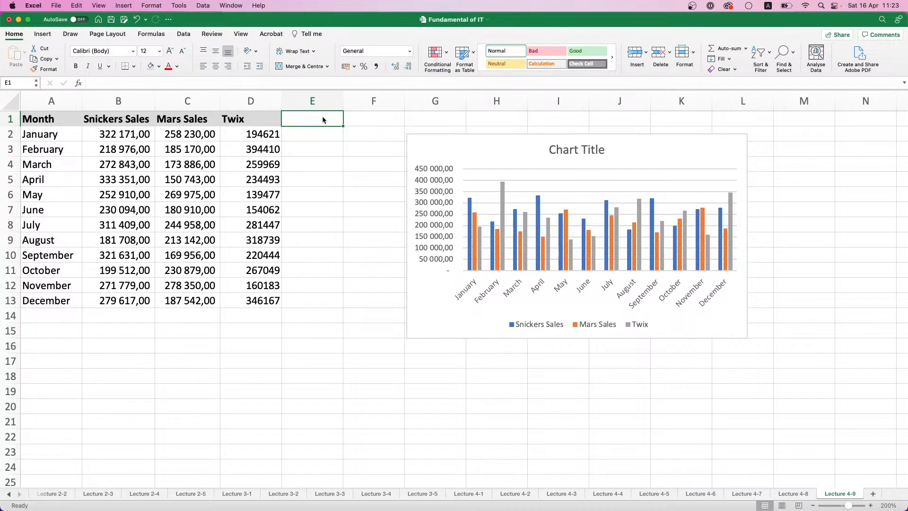
{"action": "type", "text": "N"}
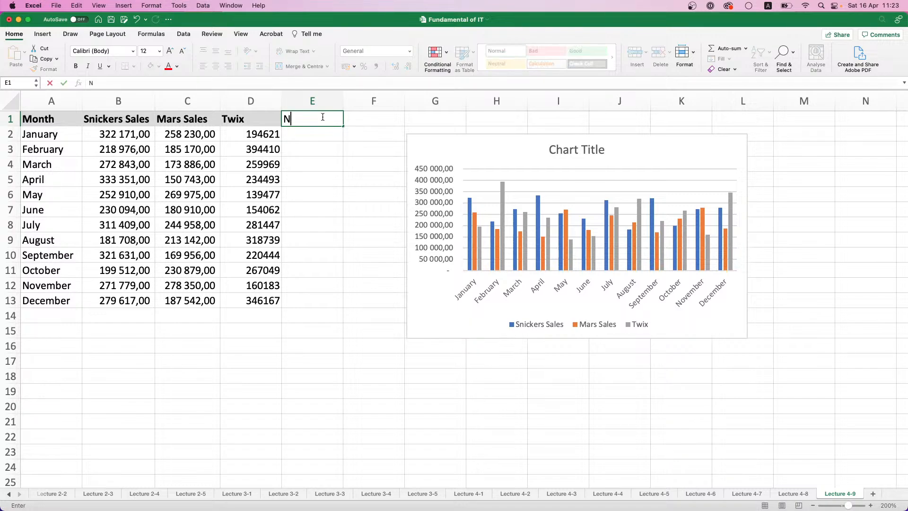
{"action": "key", "text": "BackSpace"}
{"action": "left_click", "coordinate": [323, 117]}
{"action": "type", "text": "ne"}
{"action": "key", "text": "BackSpace"}
{"action": "key", "text": "BackSpace"}
{"action": "type", "text": "Needed Sales Level"}
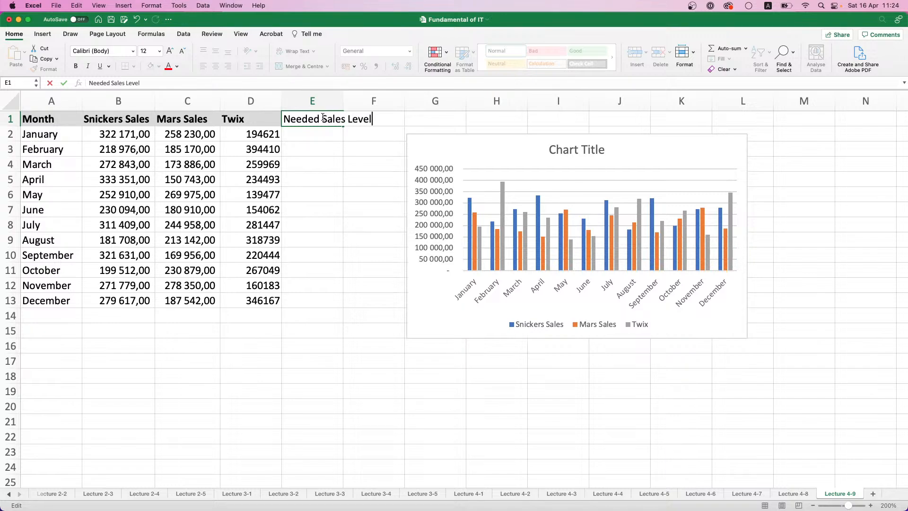
{"action": "left_click", "coordinate": [327, 101]}
{"action": "double_click", "coordinate": [344, 101]}
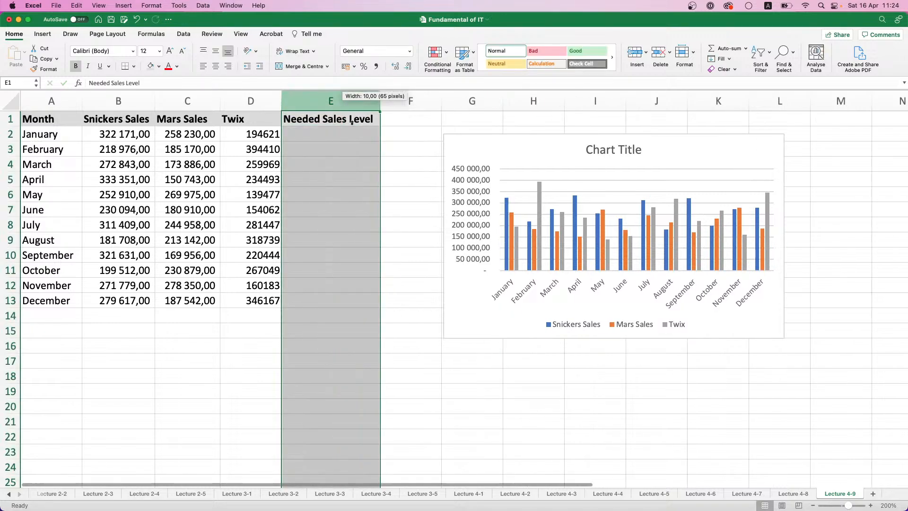
Enter =RANDBETWEEN(150000;400000) in E2 for the January needed sales level
{"action": "left_click", "coordinate": [351, 135]}
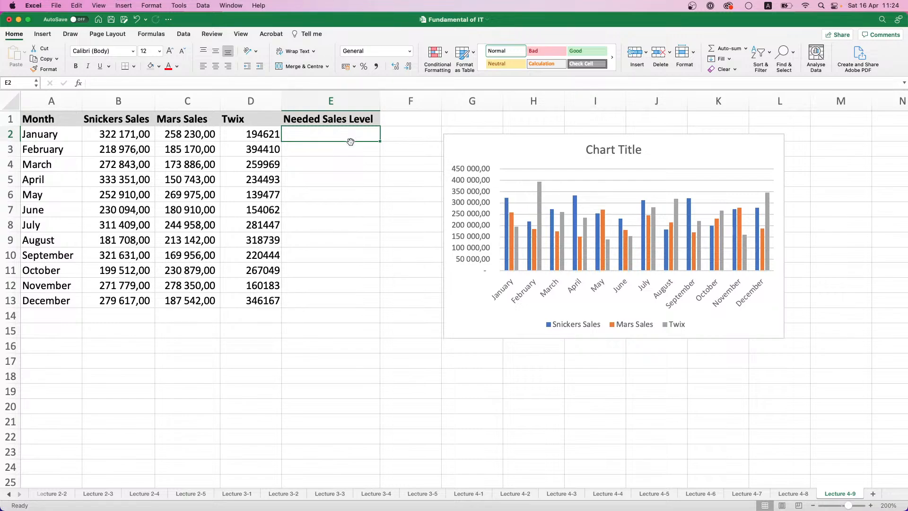
{"action": "type", "text": "=RAN"}
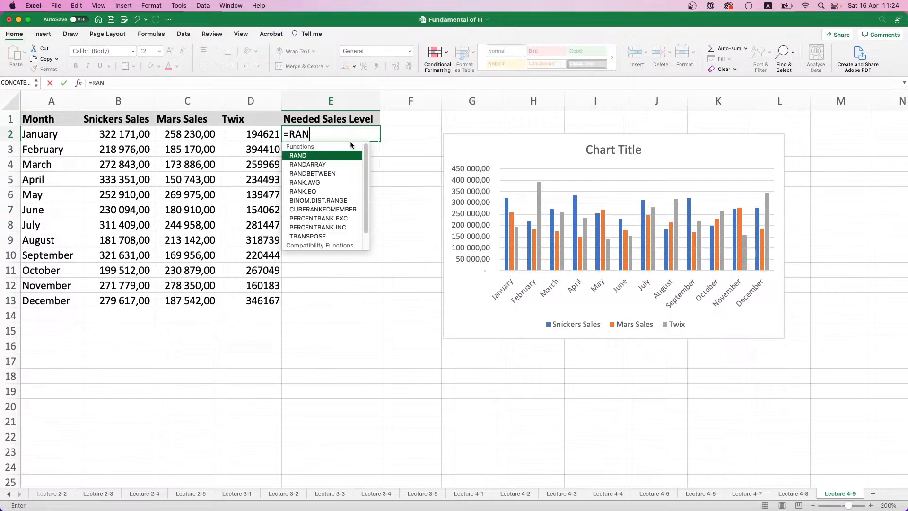
{"action": "double_click", "coordinate": [317, 173]}
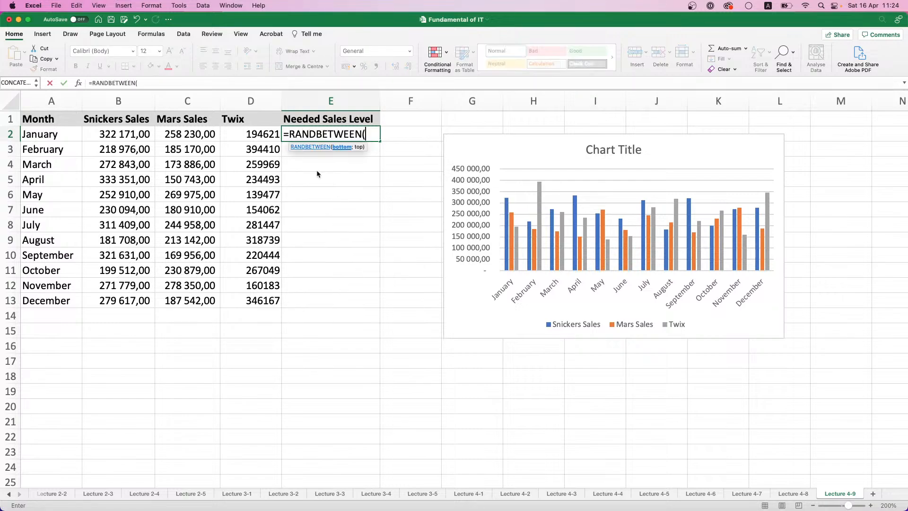
{"action": "type", "text": "150000;3"}
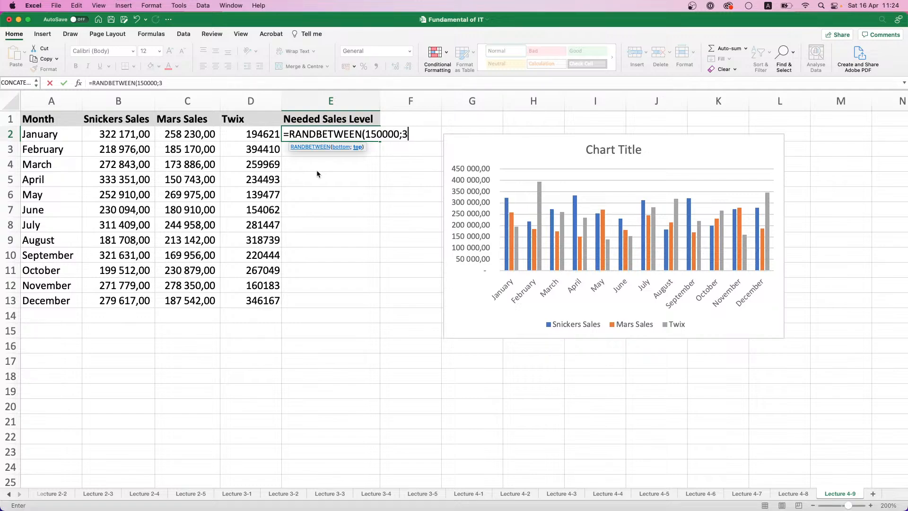
{"action": "key", "text": "BackSpace"}
{"action": "type", "text": "400000"}
{"action": "key", "text": "Return"}
Fill the Needed Sales Level formula down to E13 and apply the comma number style to D2:E13
{"action": "left_click", "coordinate": [376, 137]}
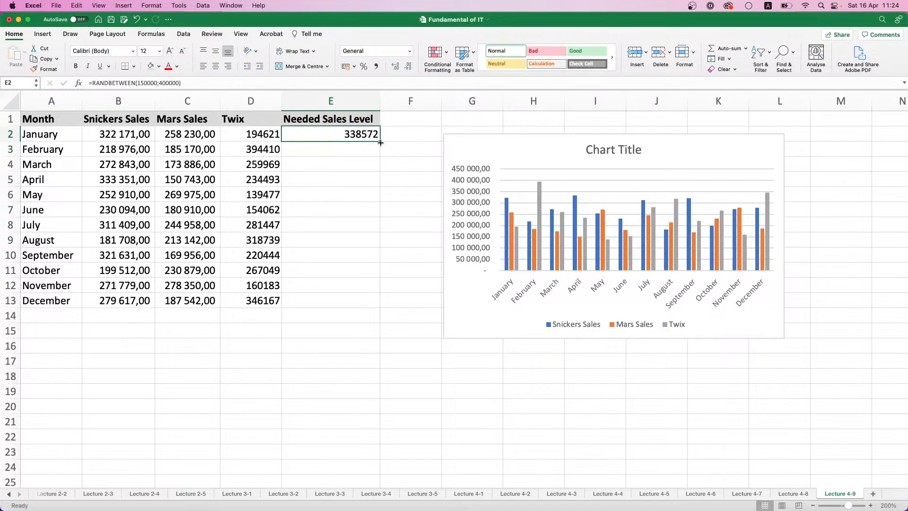
{"action": "left_click_drag", "start_coordinate": [380, 142], "coordinate": [381, 308]}
{"action": "left_click_drag", "start_coordinate": [248, 135], "coordinate": [327, 303]}
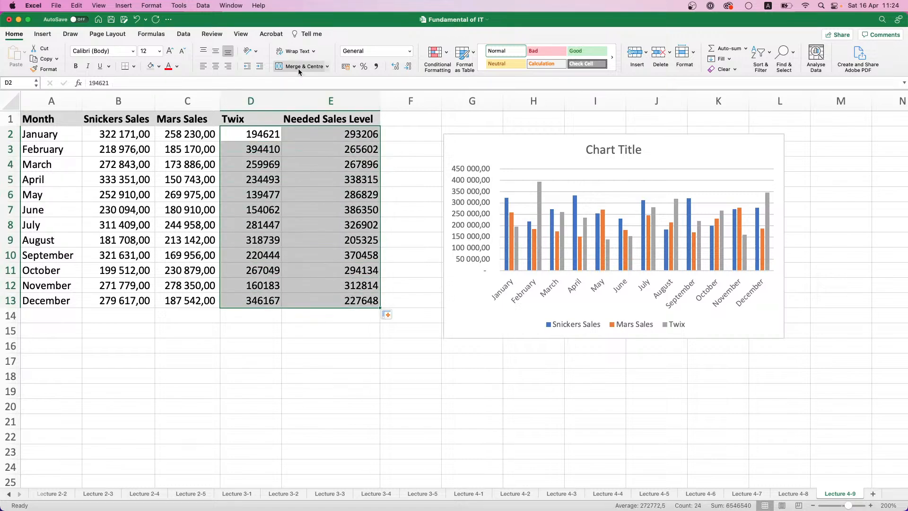
{"action": "left_click", "coordinate": [376, 66]}
Replace the random formulas in the Needed Sales Level range E2:E13 with their values only
{"action": "left_click_drag", "start_coordinate": [355, 136], "coordinate": [346, 298]}
{"action": "key", "text": "super+c"}
{"action": "key", "text": "super+v"}
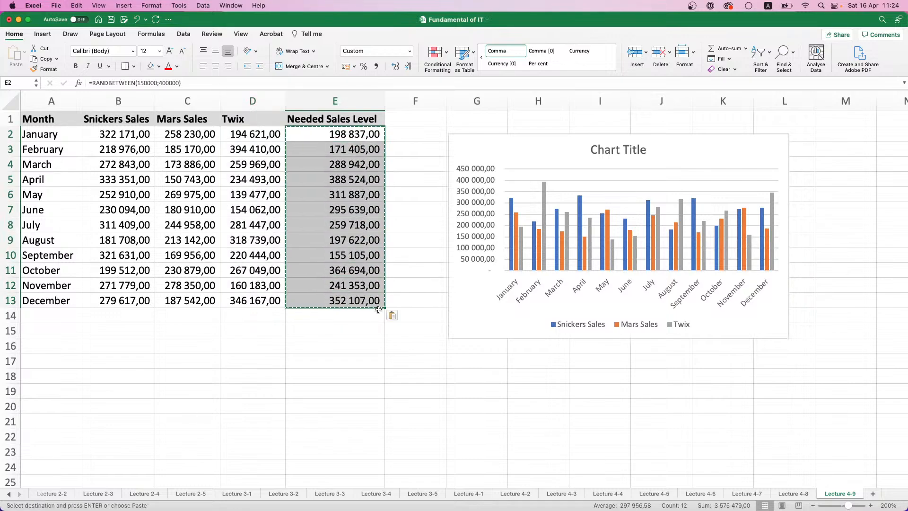
{"action": "left_click", "coordinate": [393, 315]}
{"action": "left_click", "coordinate": [419, 359]}
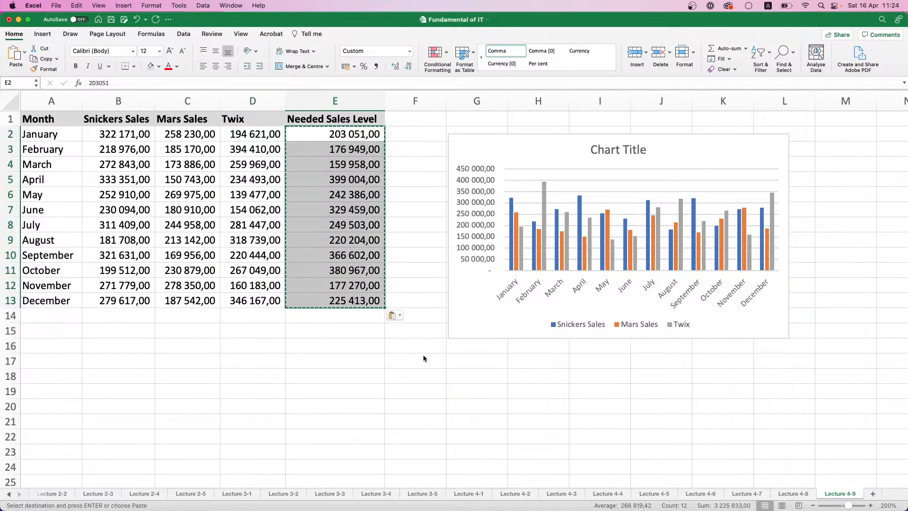
Extend the clustered column chart's data range to A1:E13 on sheet Lecture 4-9 so it includes the Needed Sales Level series
{"action": "left_click", "coordinate": [416, 285]}
{"action": "left_click", "coordinate": [509, 231]}
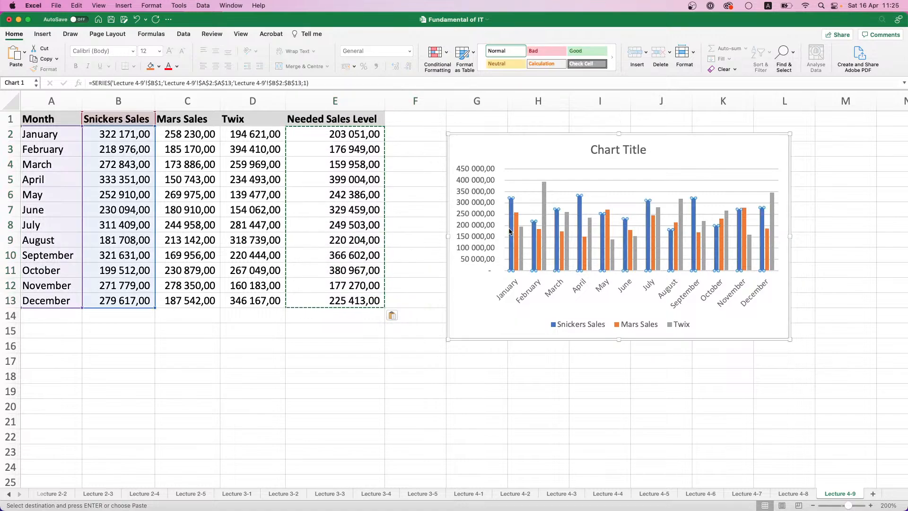
{"action": "left_click", "coordinate": [768, 195]}
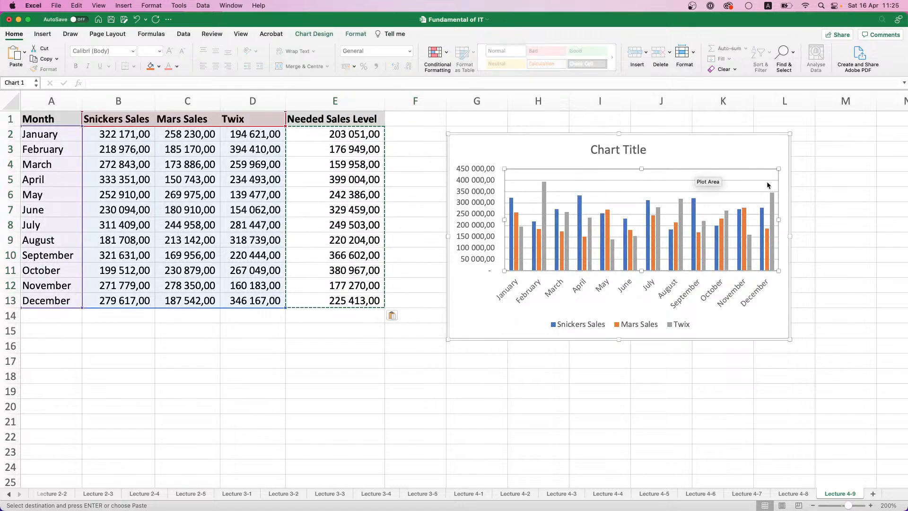
{"action": "right_click", "coordinate": [767, 181]}
{"action": "left_click", "coordinate": [793, 226]}
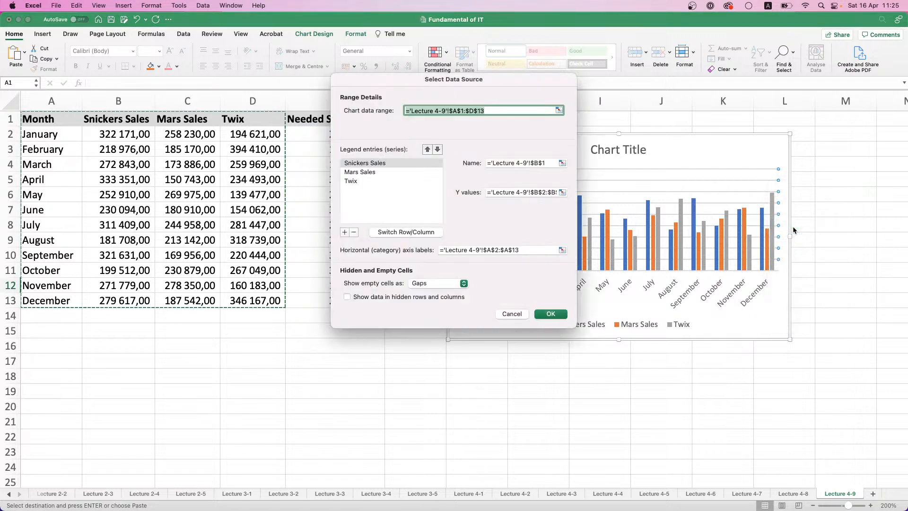
{"action": "left_click_drag", "start_coordinate": [64, 116], "coordinate": [337, 298]}
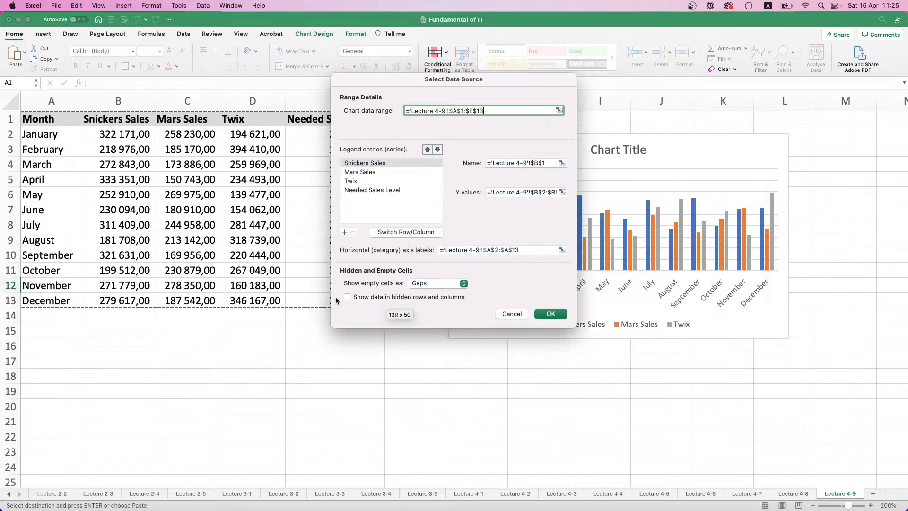
{"action": "key", "text": "Return"}
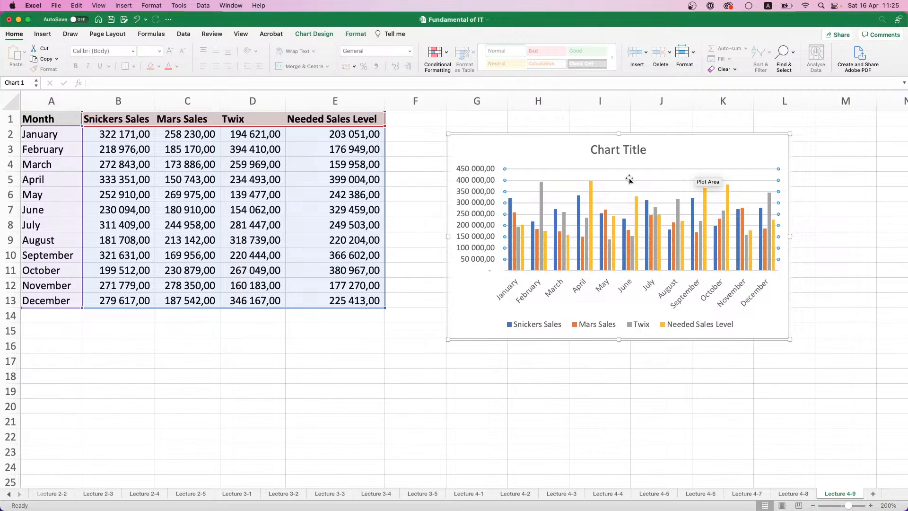
{"action": "left_click", "coordinate": [703, 203]}
{"action": "right_click", "coordinate": [703, 204]}
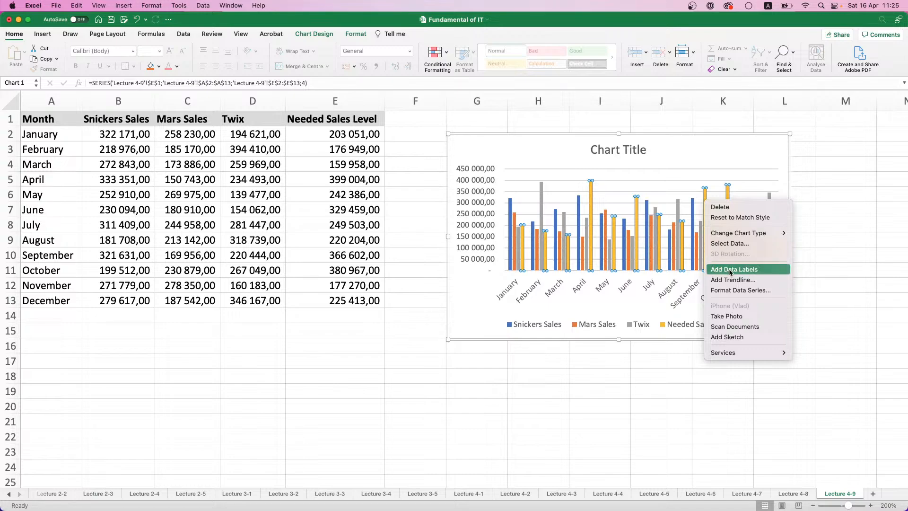
{"action": "left_click", "coordinate": [717, 292]}
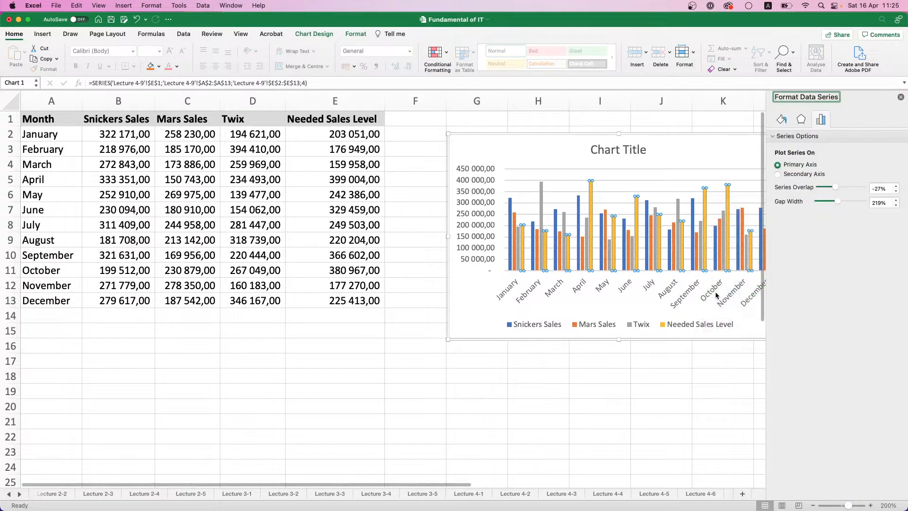
{"action": "left_click", "coordinate": [901, 97]}
{"action": "right_click", "coordinate": [661, 254]}
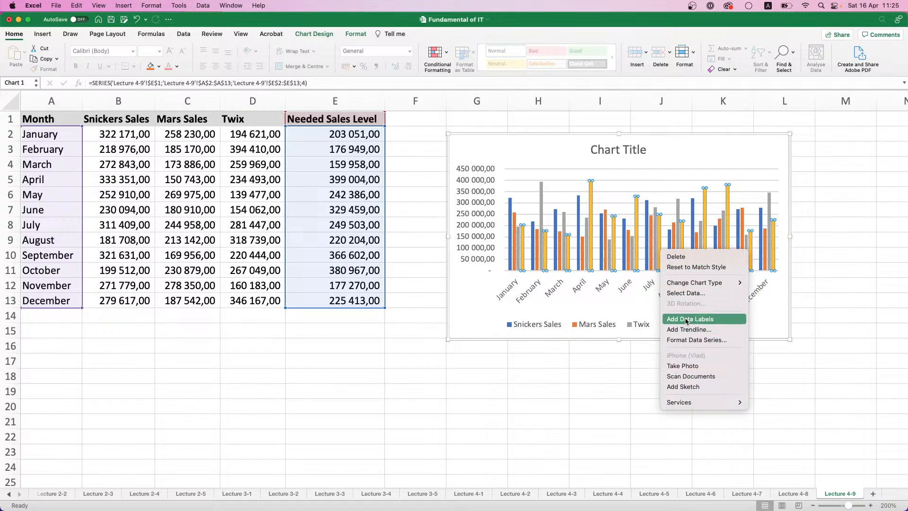
{"action": "mouse_move", "coordinate": [690, 286]}
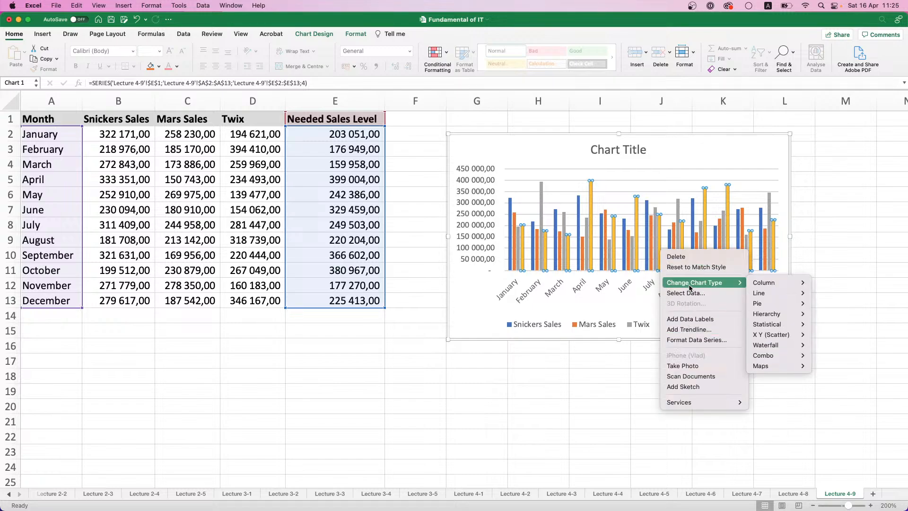
{"action": "left_click", "coordinate": [686, 292]}
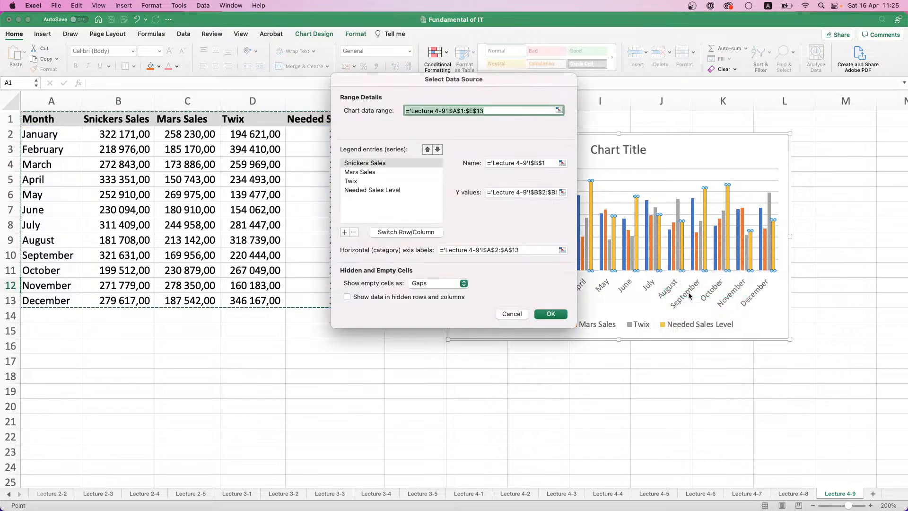
{"action": "left_click", "coordinate": [369, 191]}
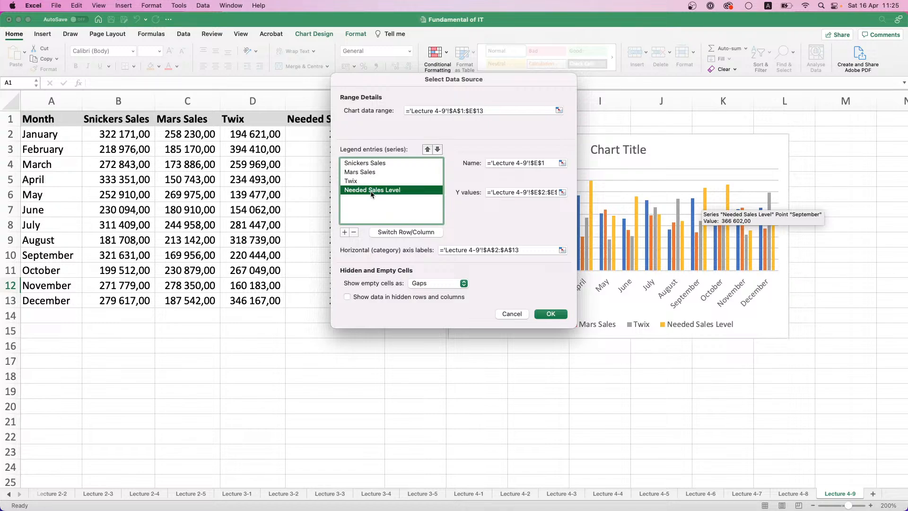
{"action": "key", "text": "Return"}
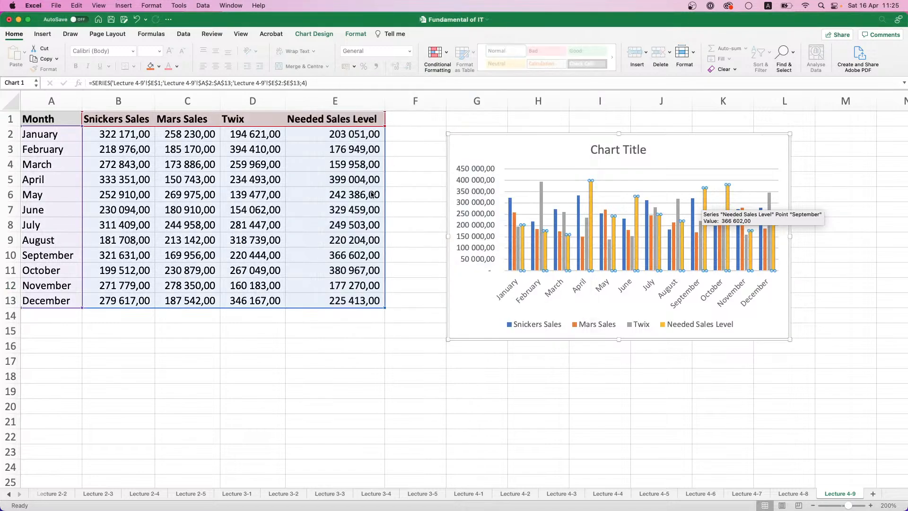
{"action": "right_click", "coordinate": [613, 227]}
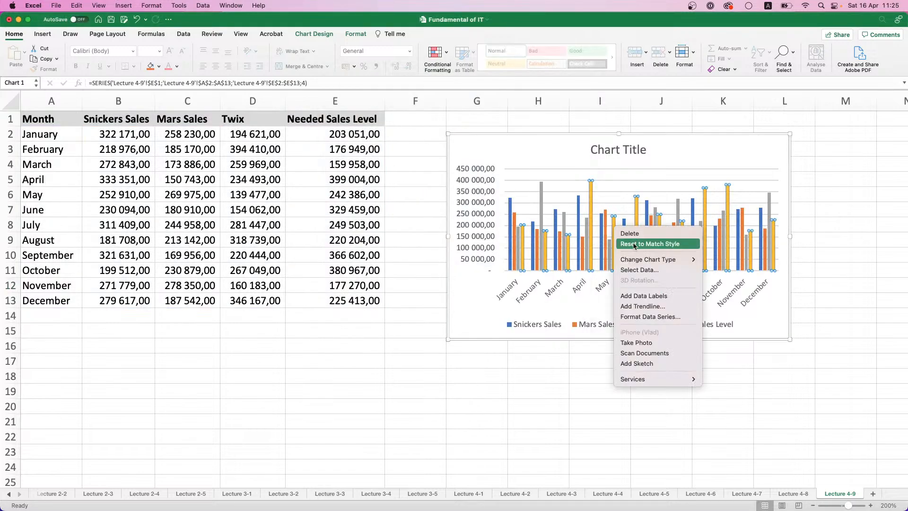
{"action": "left_click", "coordinate": [587, 208]}
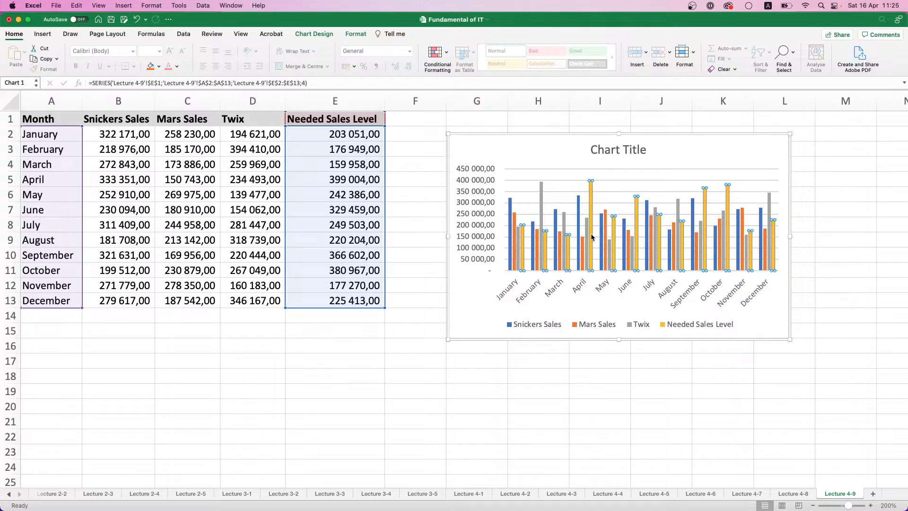
Change the chart type of only the Needed Sales Level series to a 2-D line with markers
{"action": "right_click", "coordinate": [592, 216]}
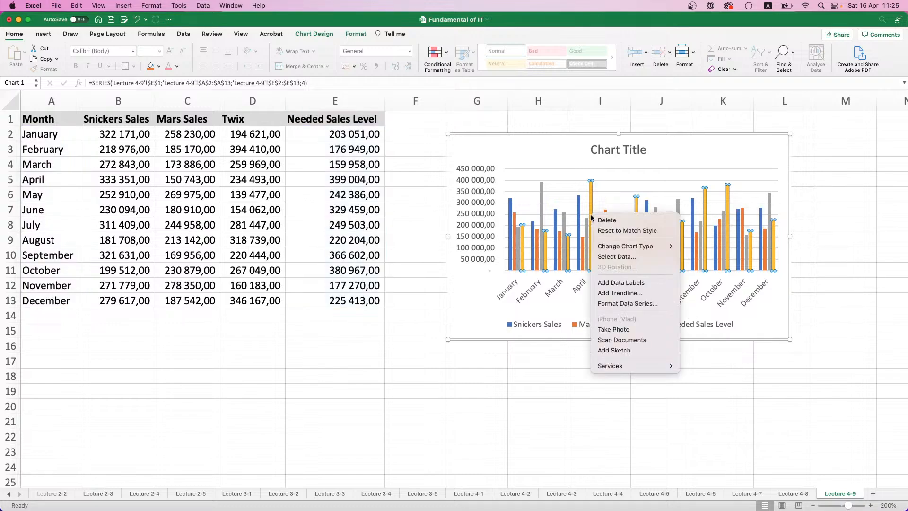
{"action": "mouse_move", "coordinate": [618, 247]}
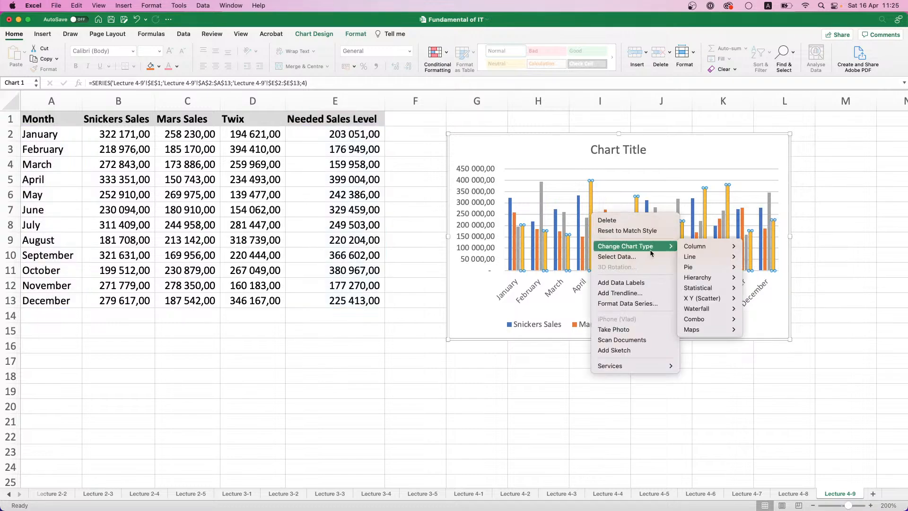
{"action": "mouse_move", "coordinate": [701, 256]}
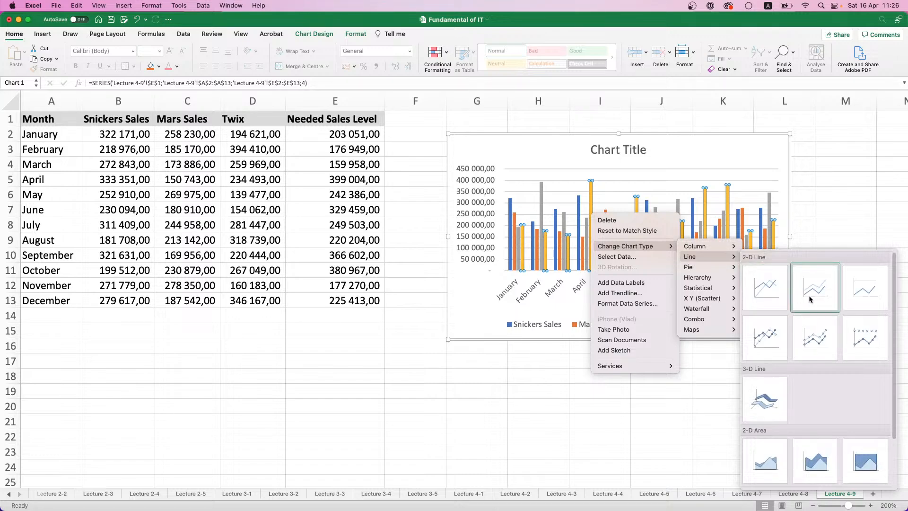
{"action": "left_click", "coordinate": [774, 331]}
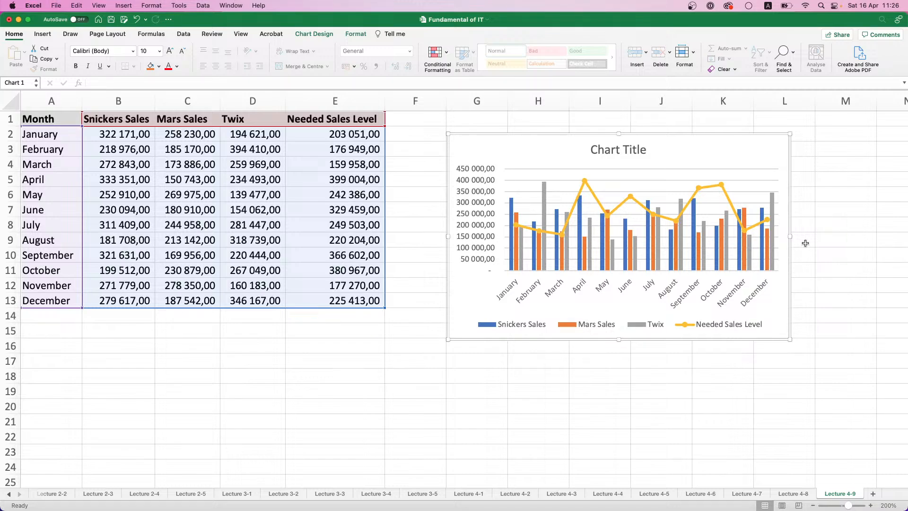